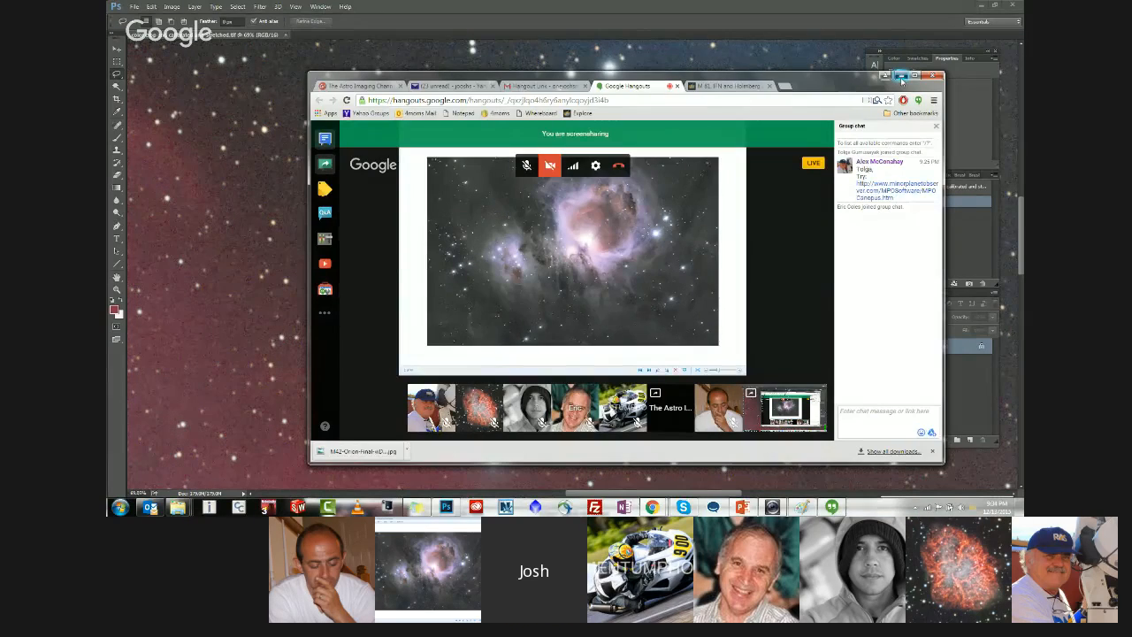
Step: Minimize the Hangouts browser window and look over the full Horsehead nebula image, including the bright blue stars and red nebulosity
left_click(900, 76)
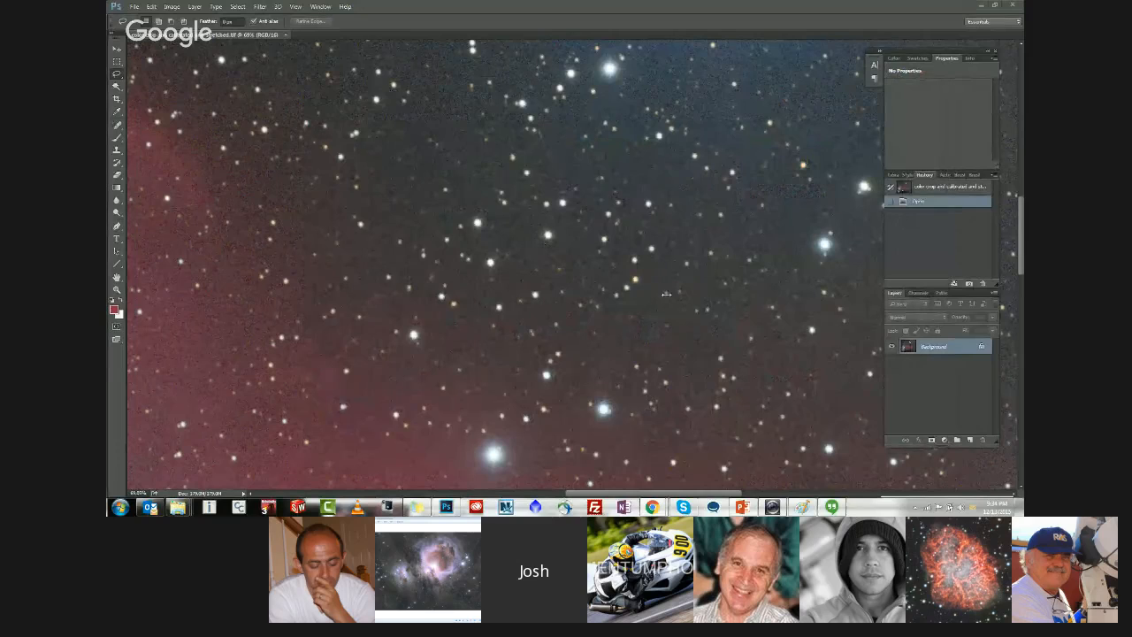
scroll(498, 235, "down", 10)
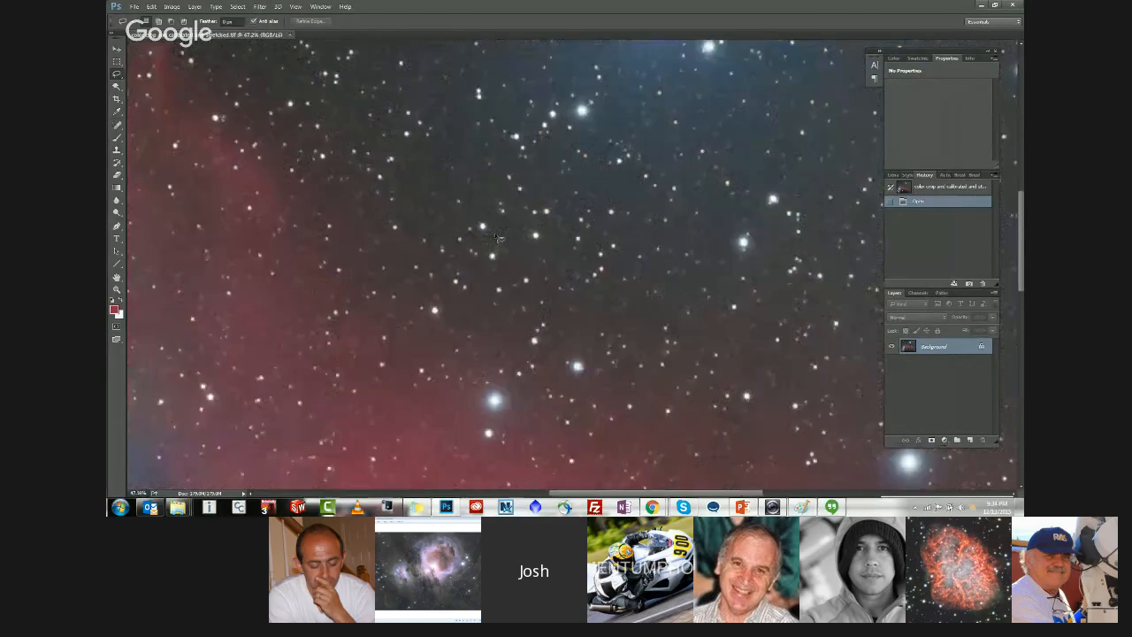
scroll(498, 235, "down", 2)
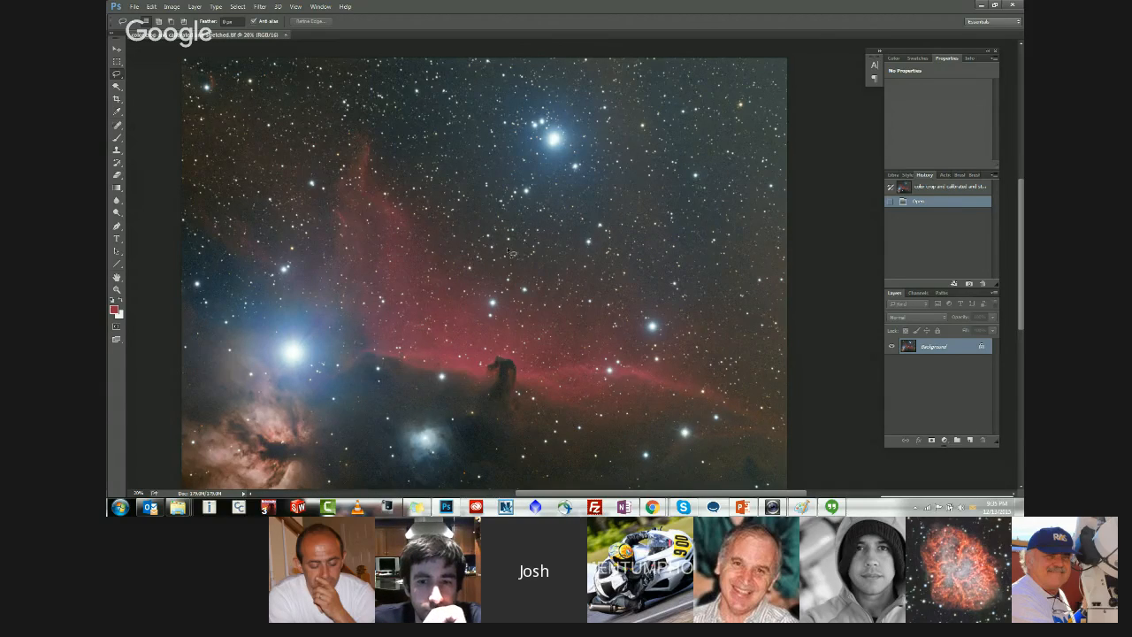
scroll(513, 254, "up", 1)
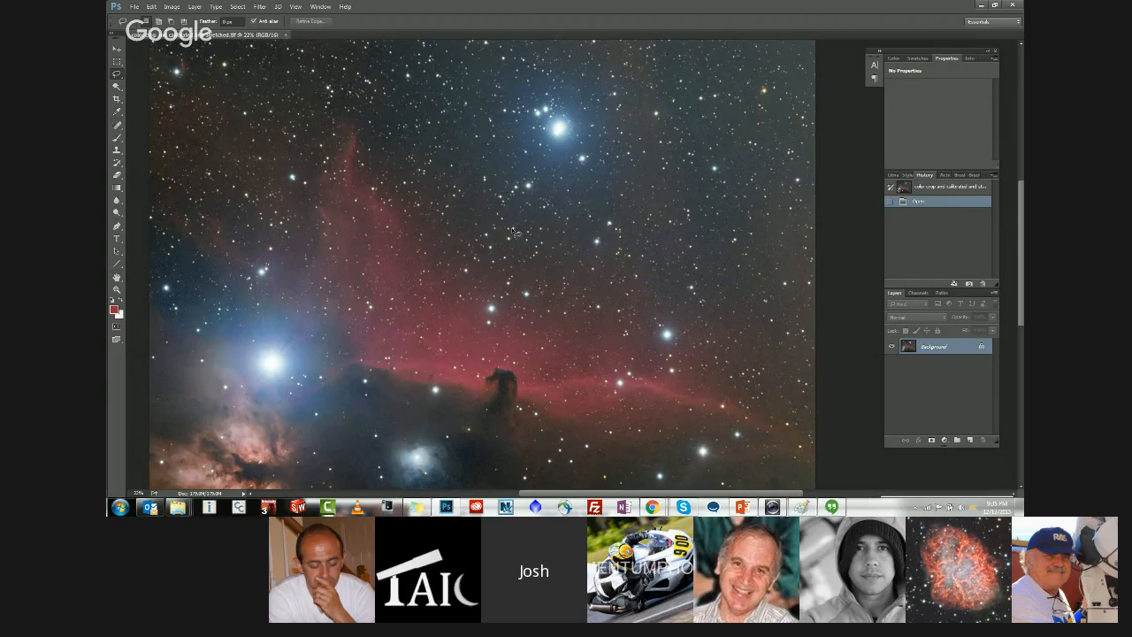
scroll(516, 245, "up", 1)
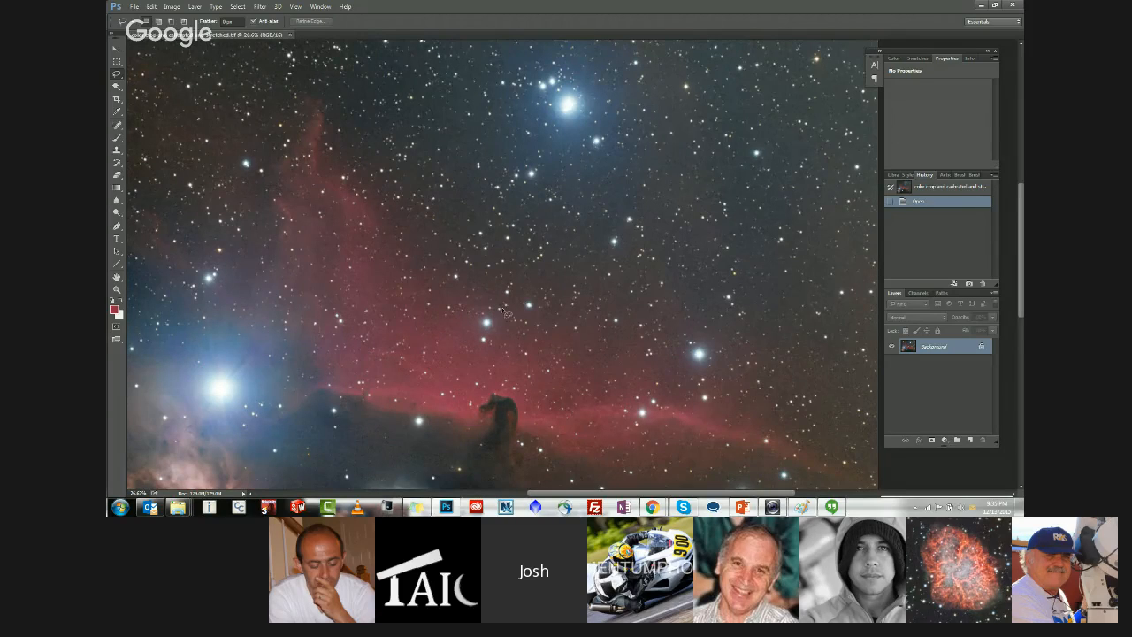
scroll(518, 318, "down", 1)
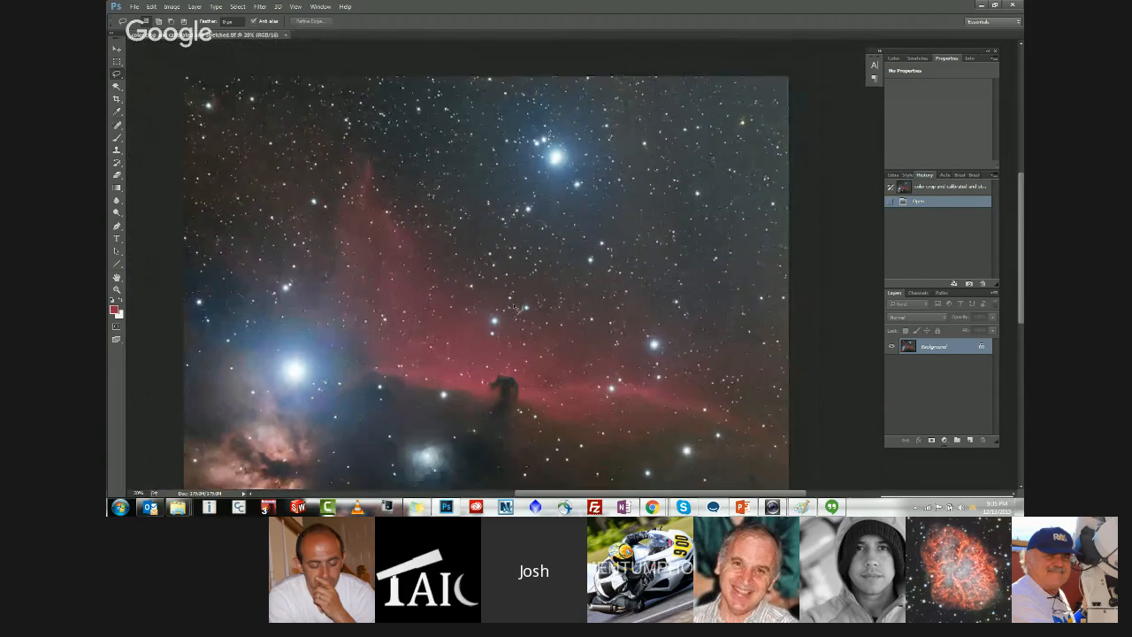
scroll(509, 306, "down", 1)
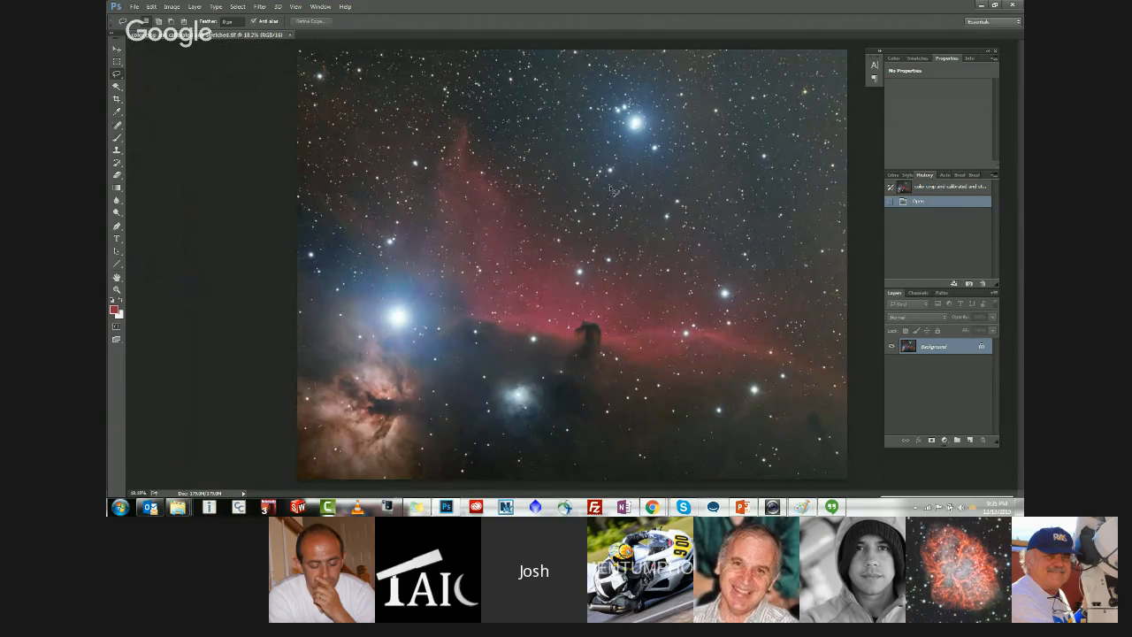
scroll(607, 221, "up", 1)
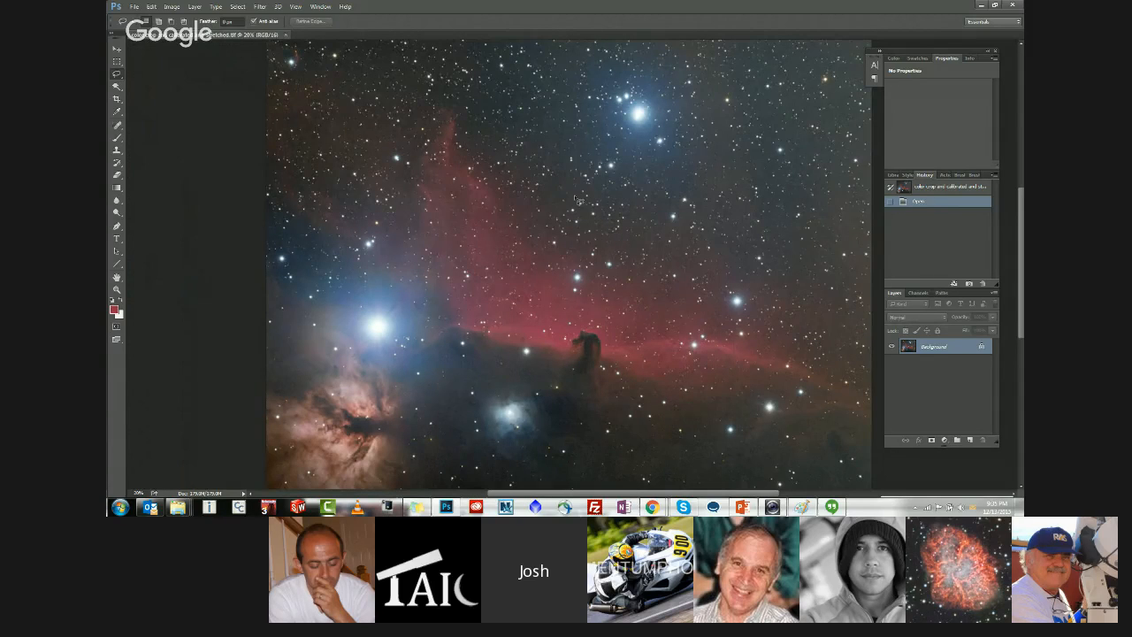
scroll(571, 196, "up", 1)
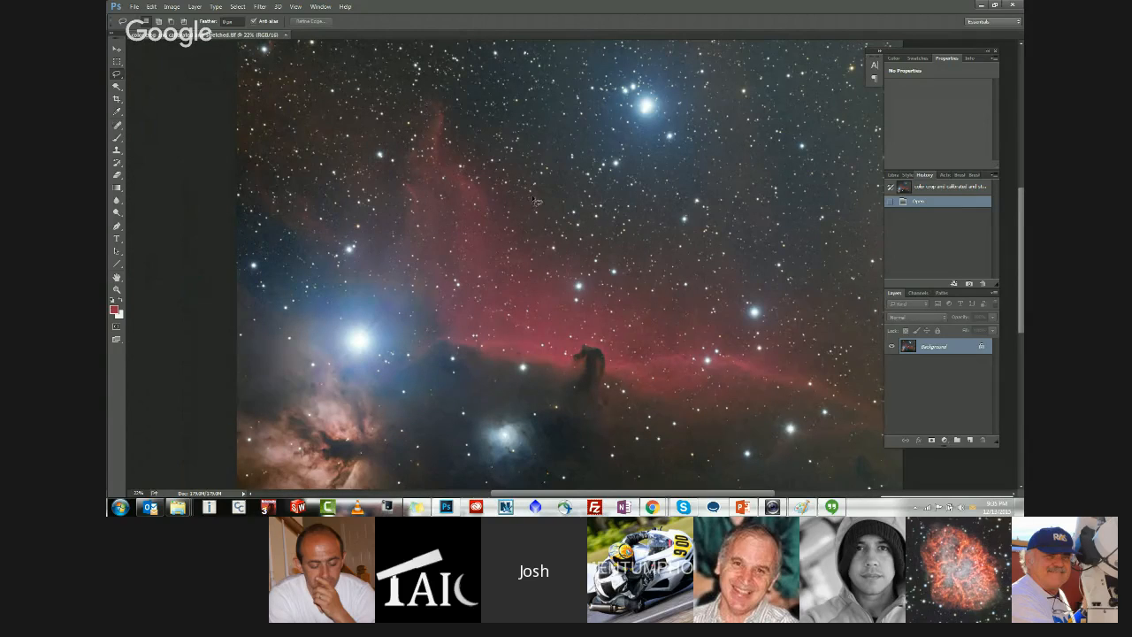
scroll(619, 294, "down", 1)
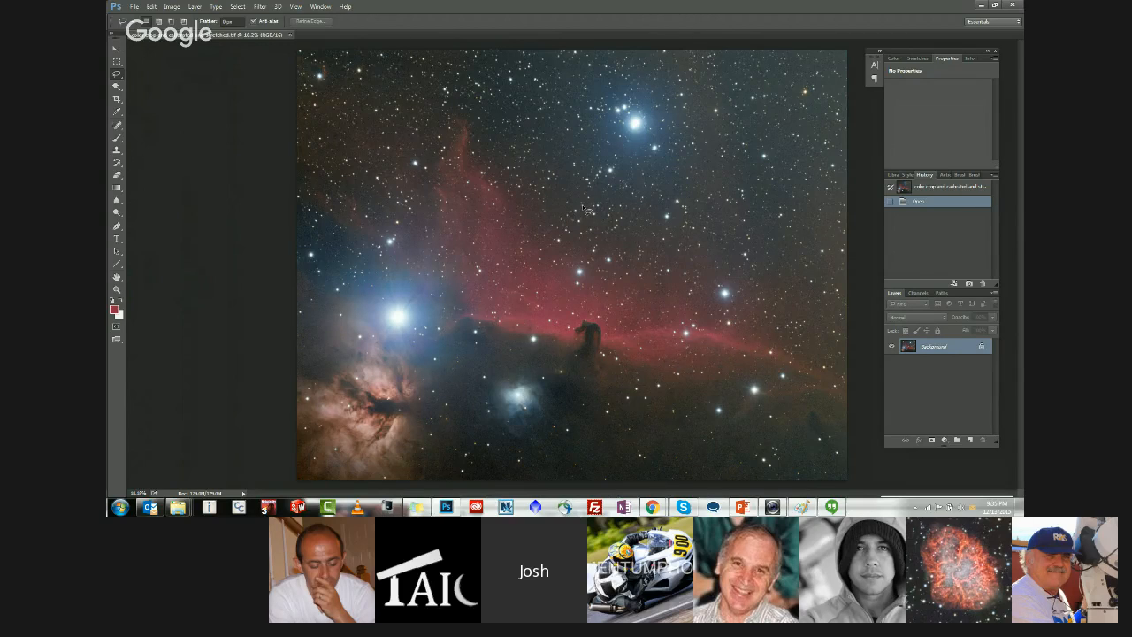
Step: Examine the background noise and small stars at close range in the dark sky beside the red nebulosity
scroll(585, 186, "up", 2)
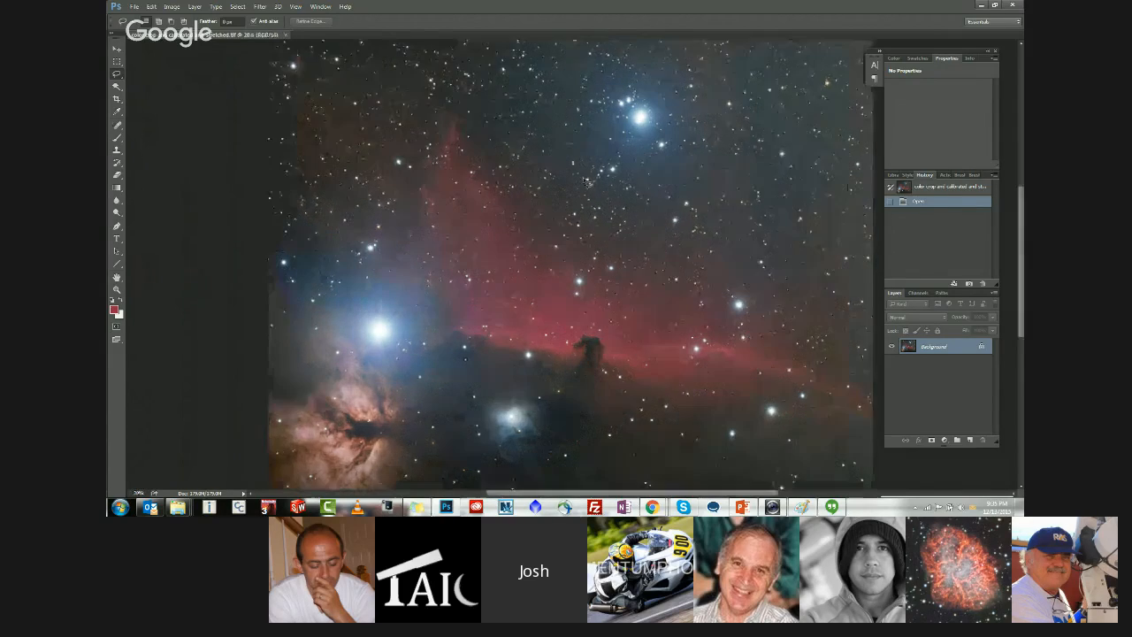
scroll(562, 208, "up", 2)
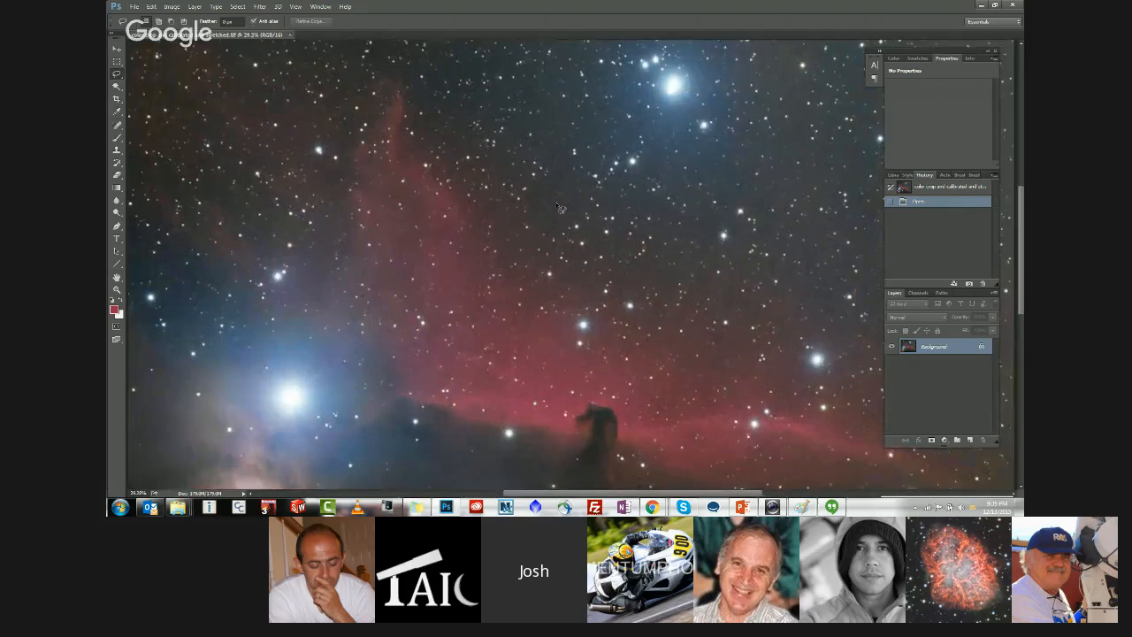
scroll(553, 218, "up", 2)
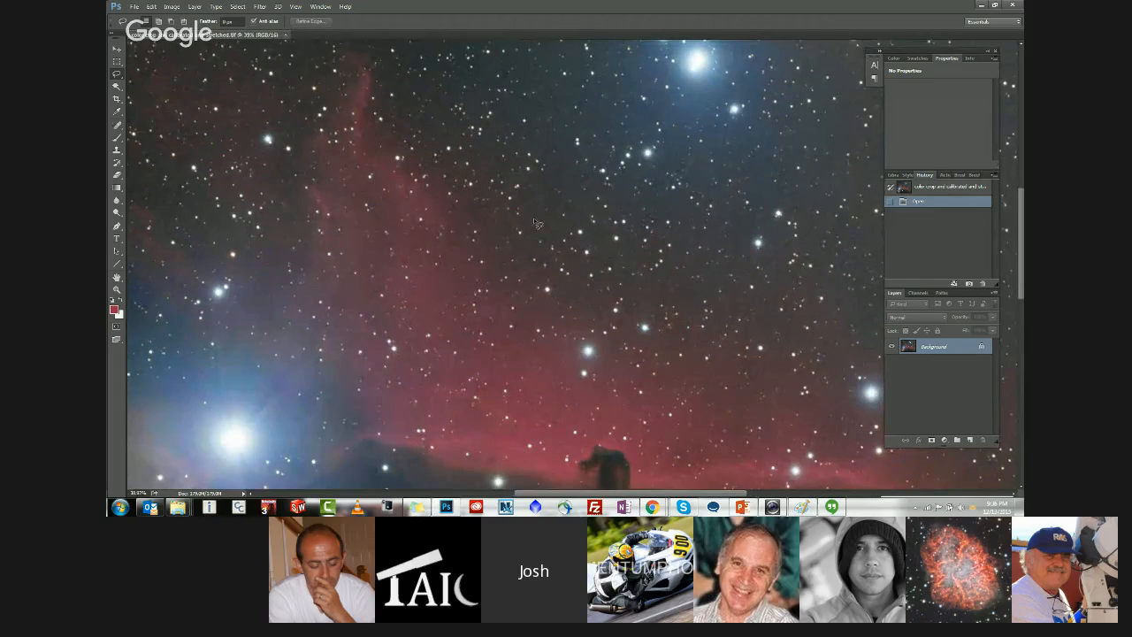
scroll(518, 256, "up", 2)
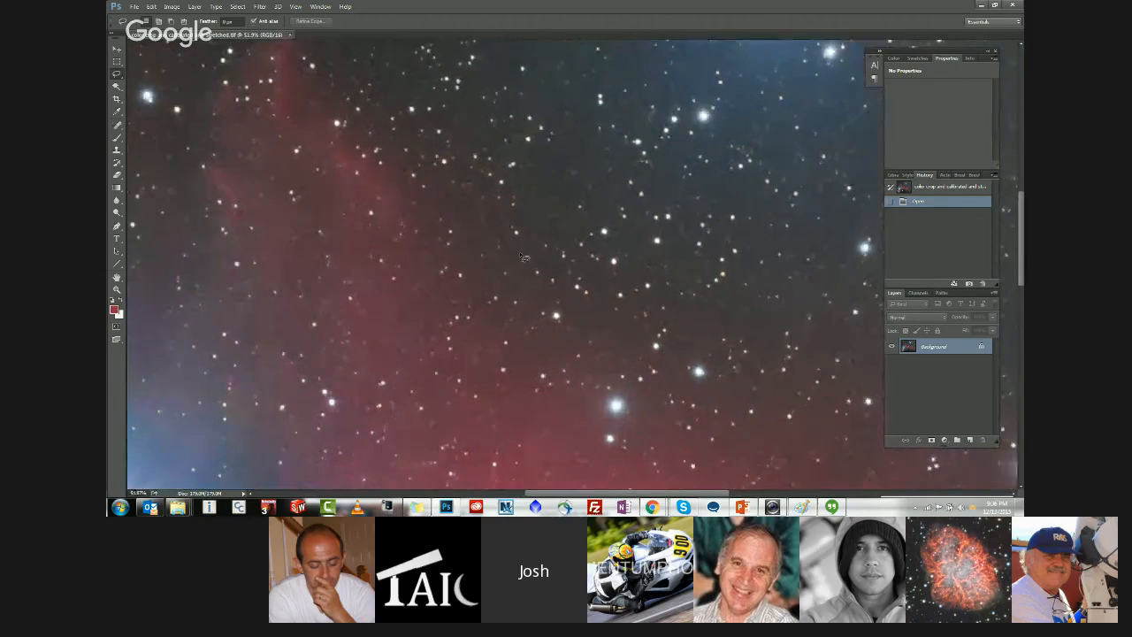
scroll(522, 257, "up", 1)
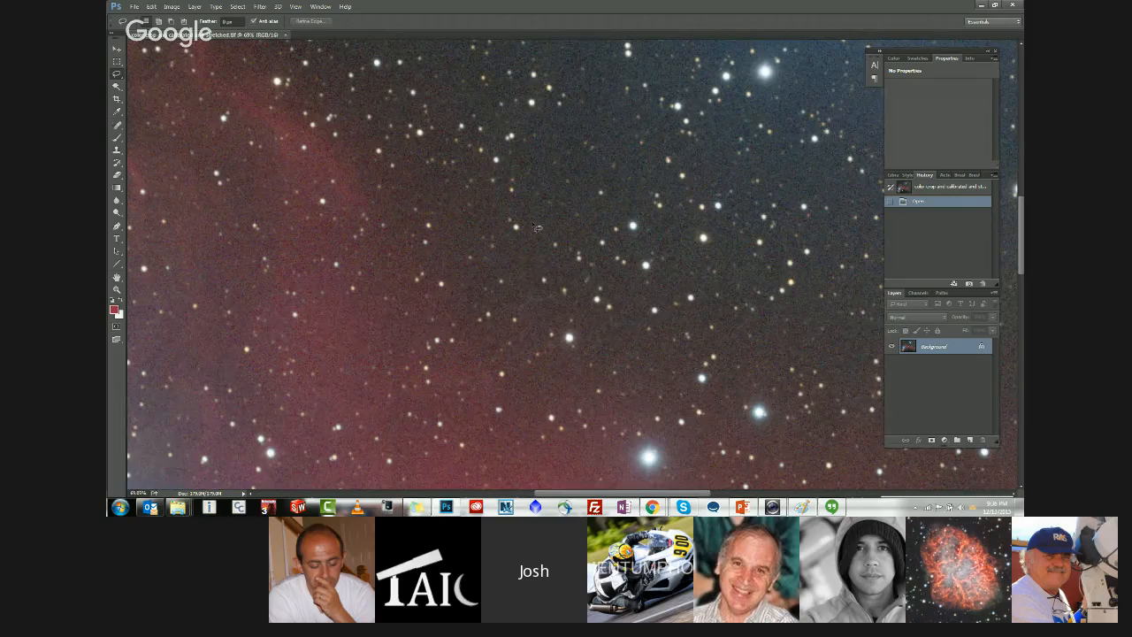
scroll(554, 222, "up", 1)
scroll(551, 221, "up", 1)
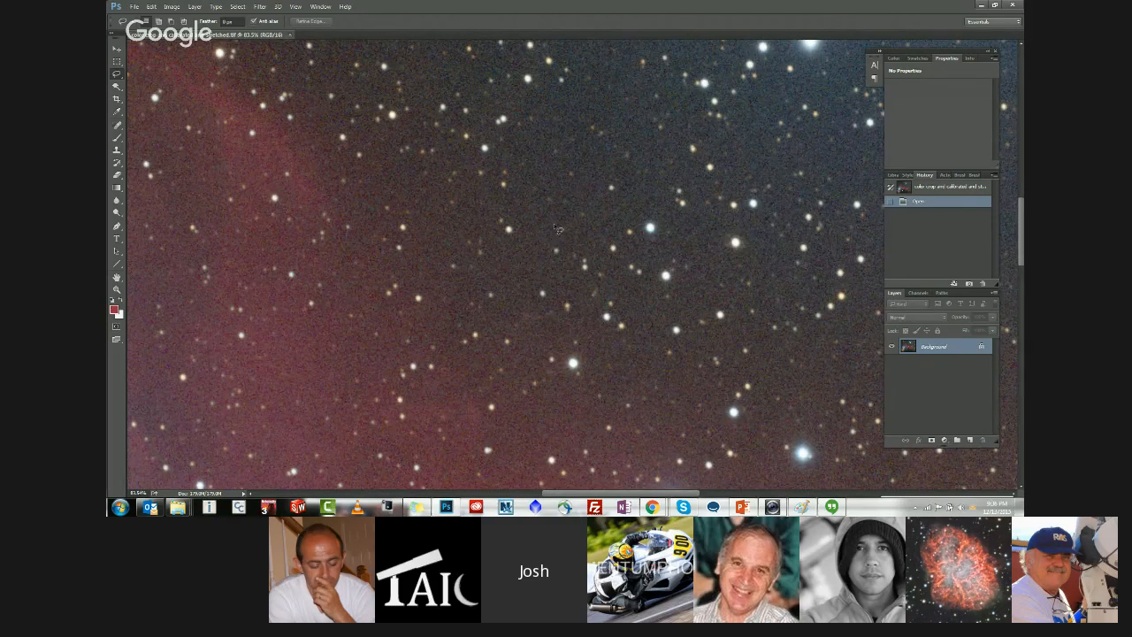
Step: Examine the noise and fine detail in the dark Horsehead and the red nebulosity around it
scroll(525, 243, "down", 6)
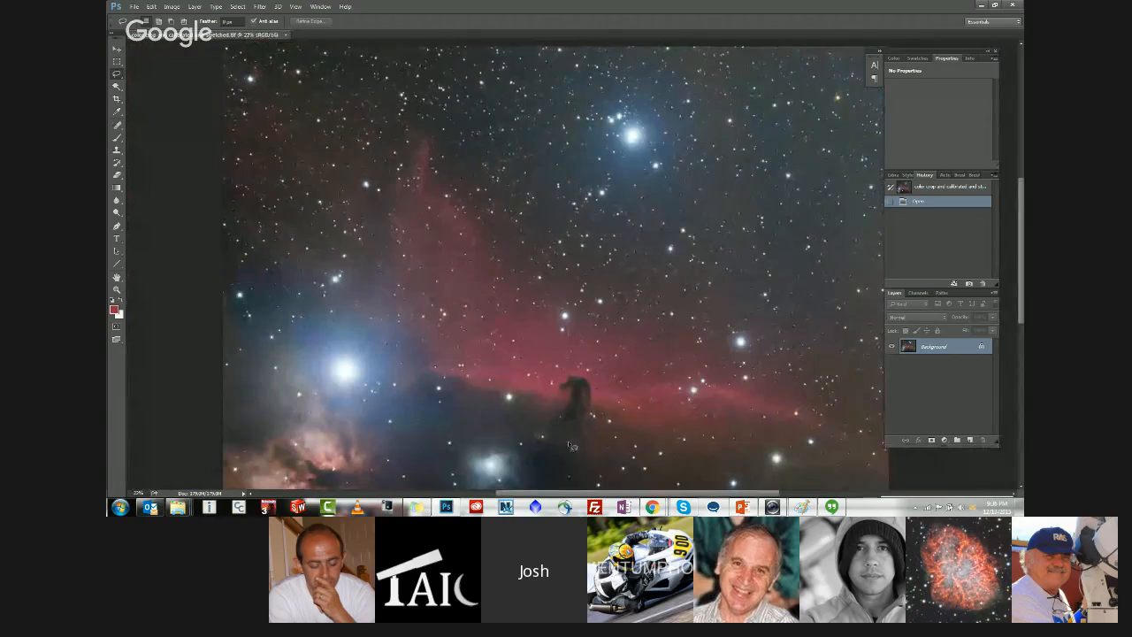
scroll(580, 453, "up", 4)
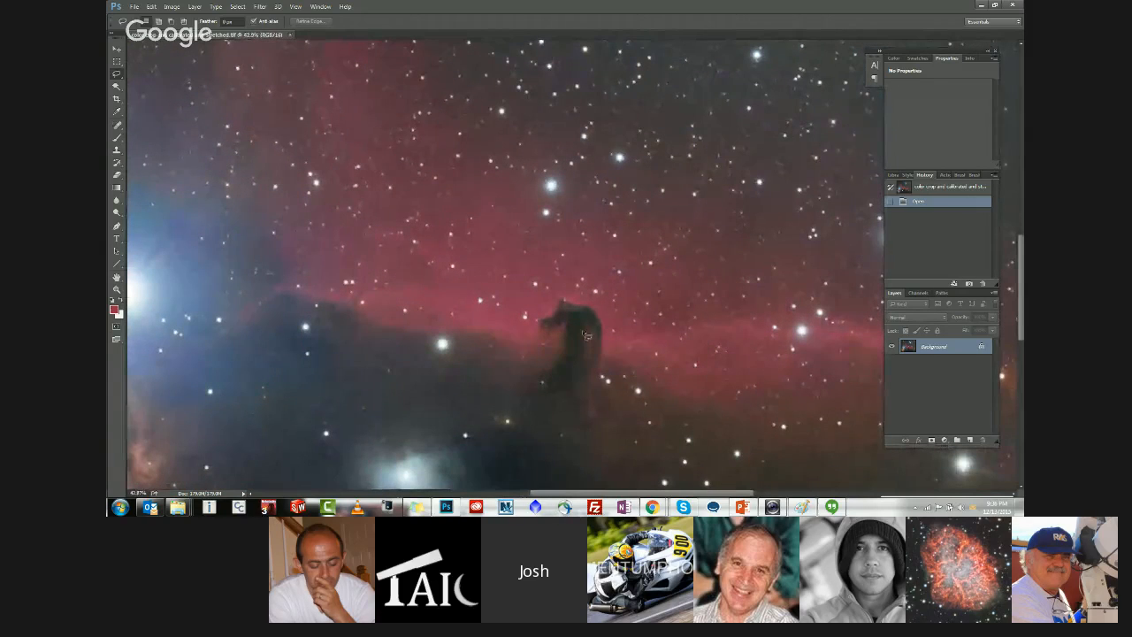
scroll(580, 345, "up", 2)
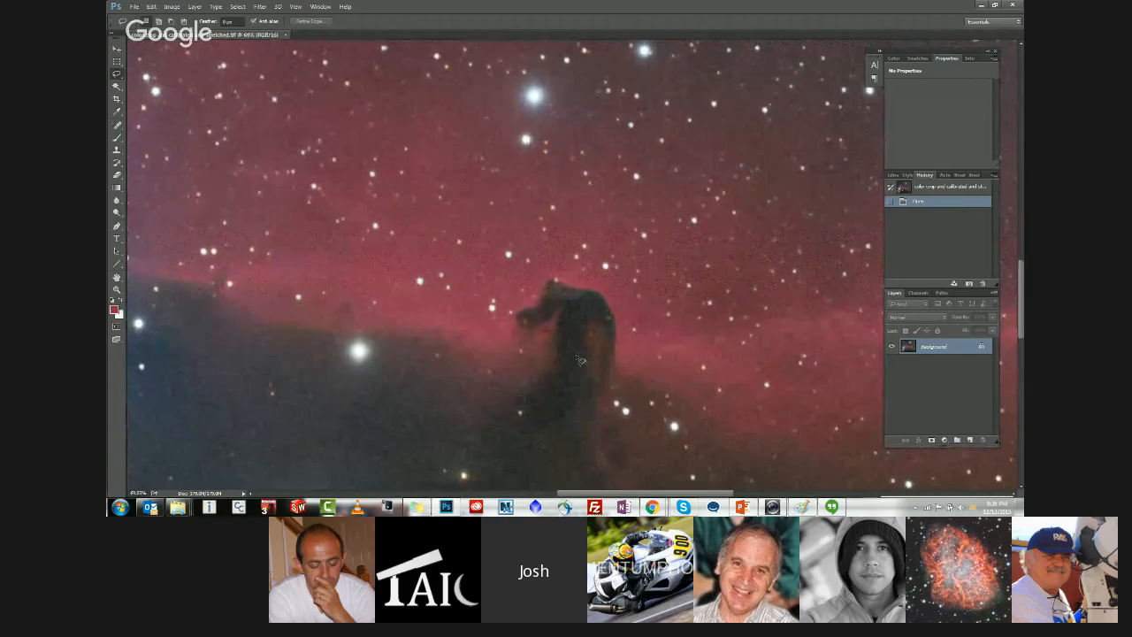
scroll(580, 360, "up", 1)
scroll(580, 360, "up", 1)
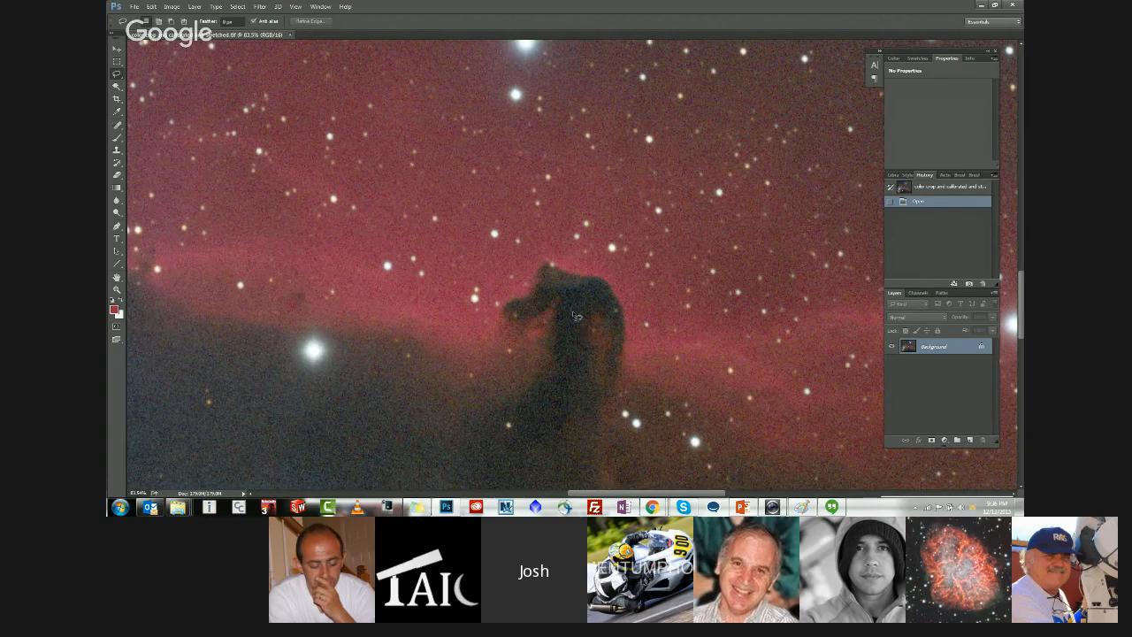
scroll(570, 300, "down", 3)
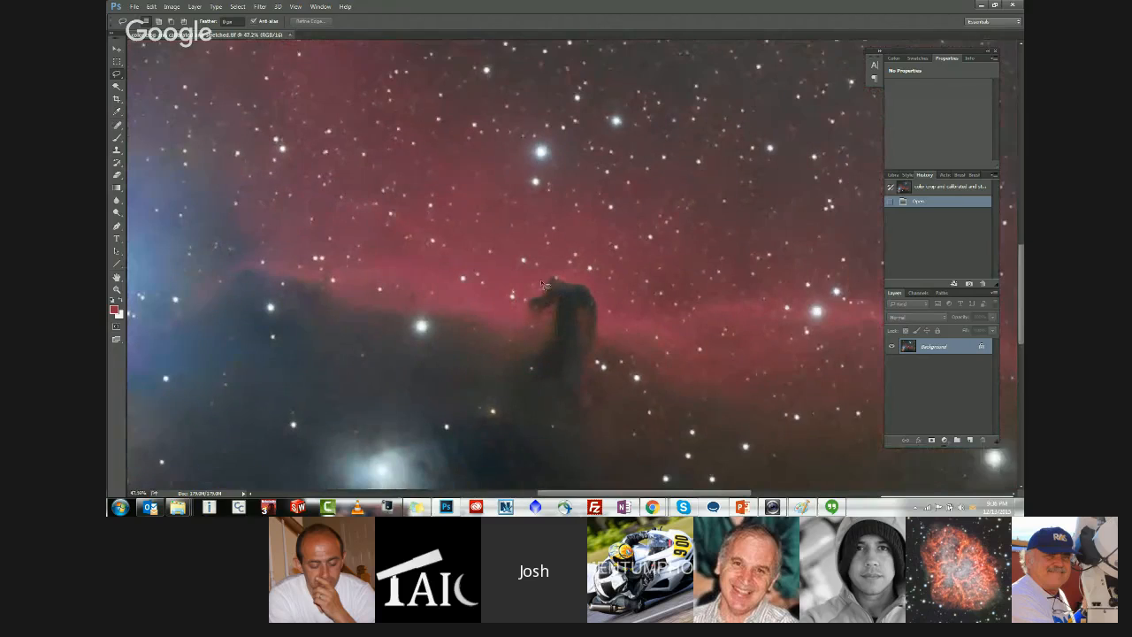
scroll(550, 284, "down", 2)
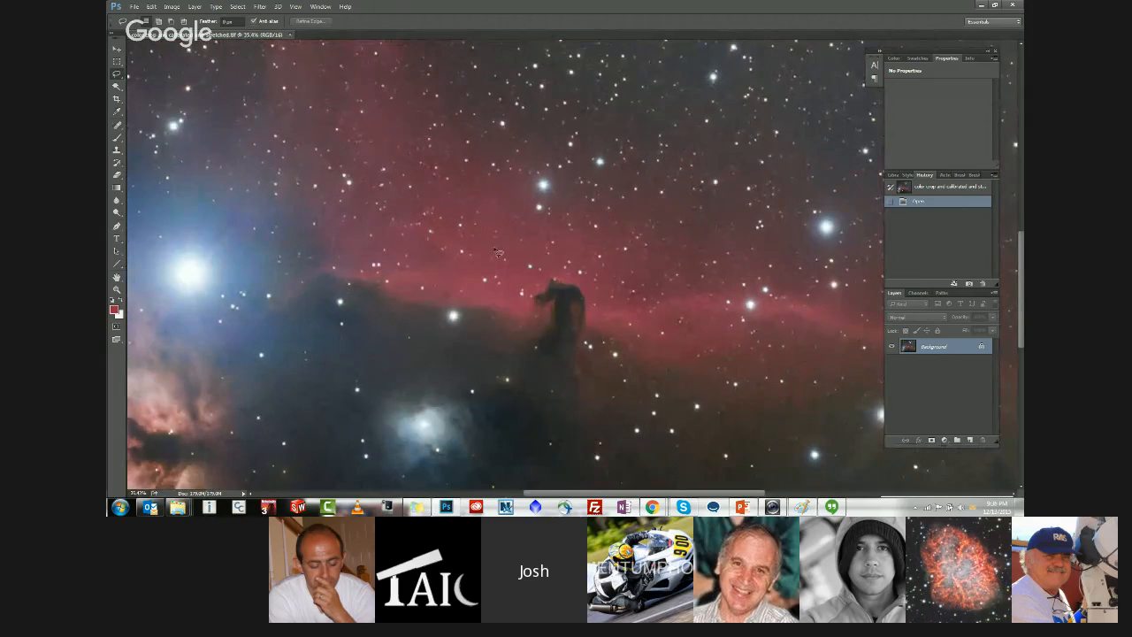
scroll(502, 235, "up", 3)
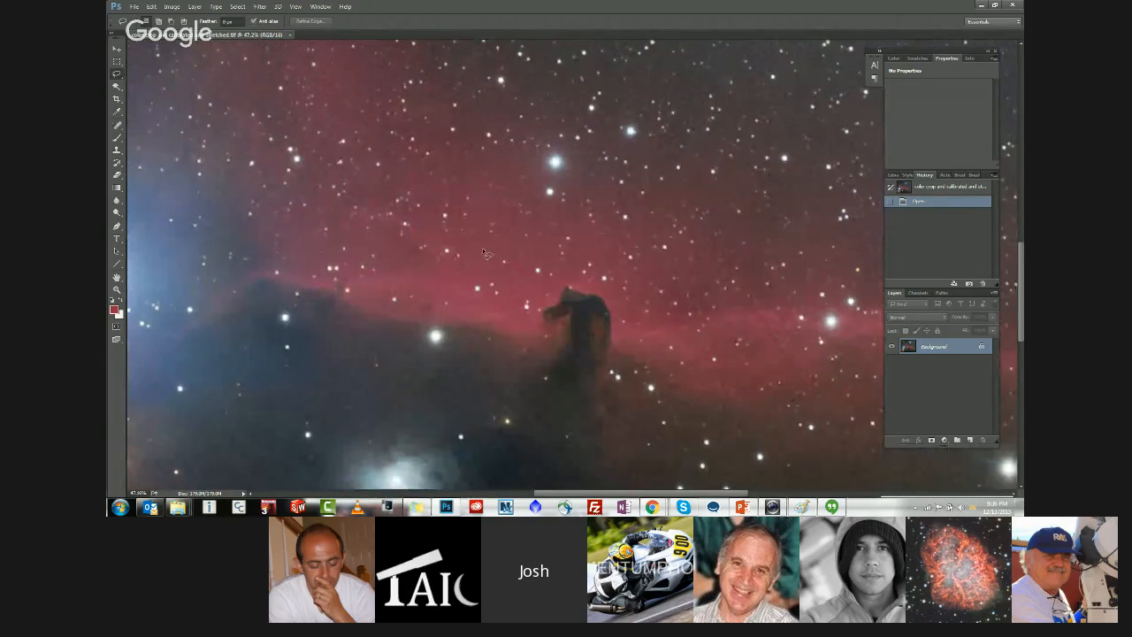
scroll(576, 354, "up", 3)
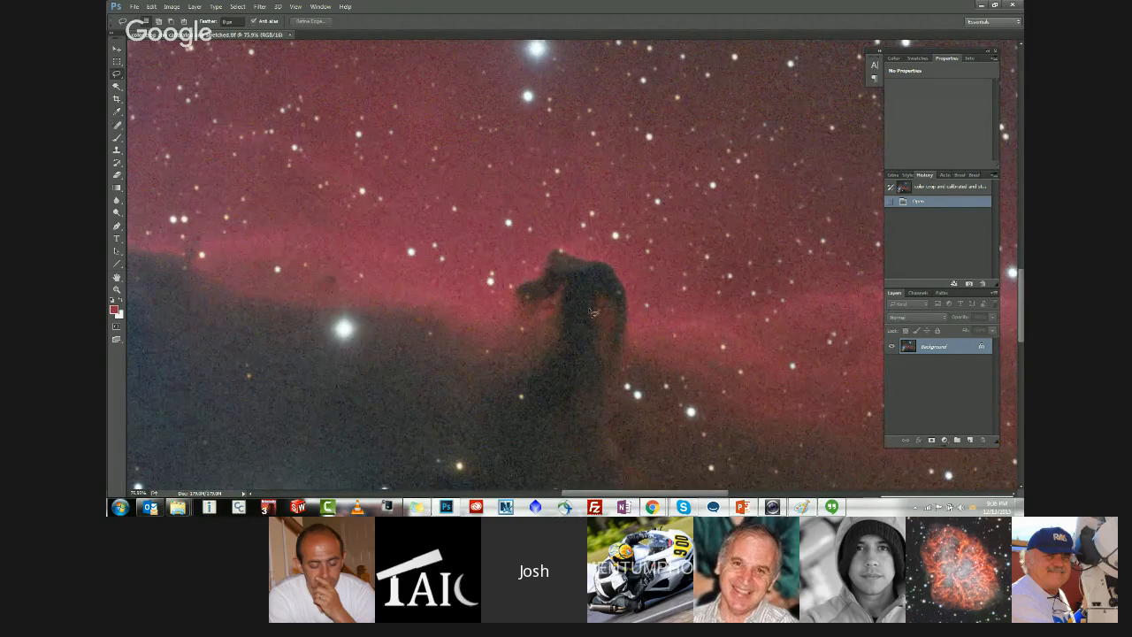
scroll(589, 323, "up", 1)
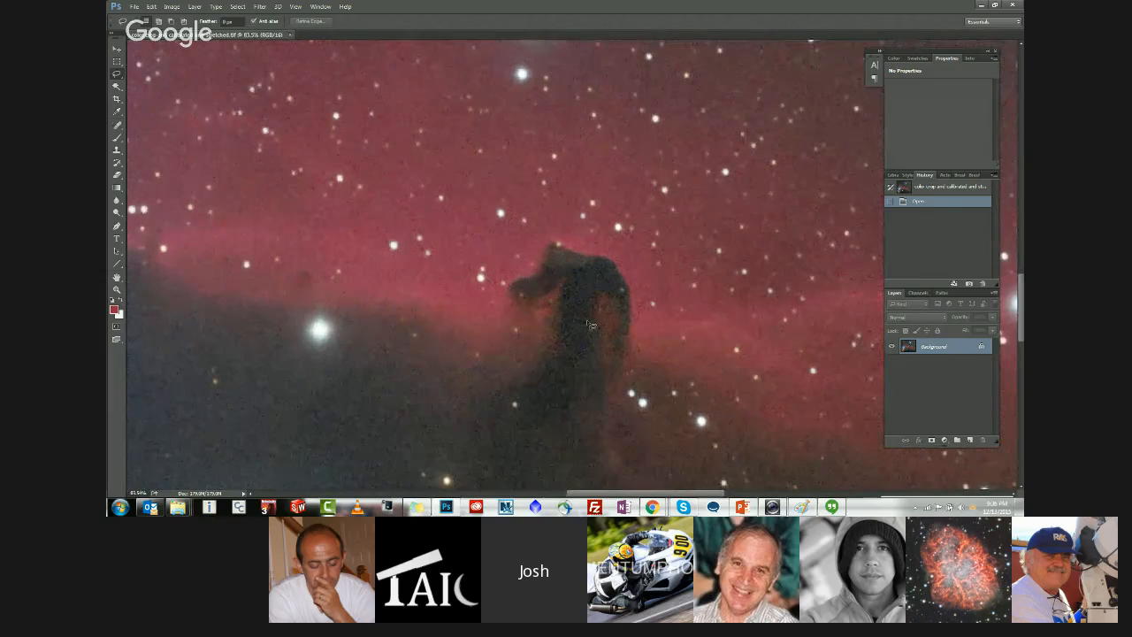
scroll(579, 309, "down", 1)
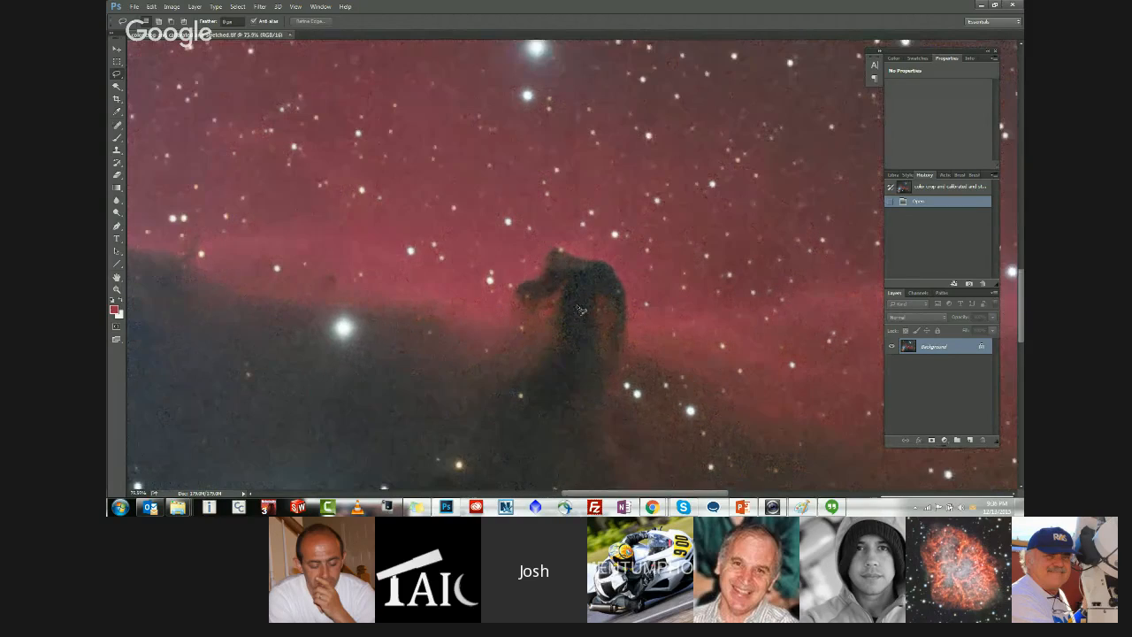
scroll(581, 308, "down", 1)
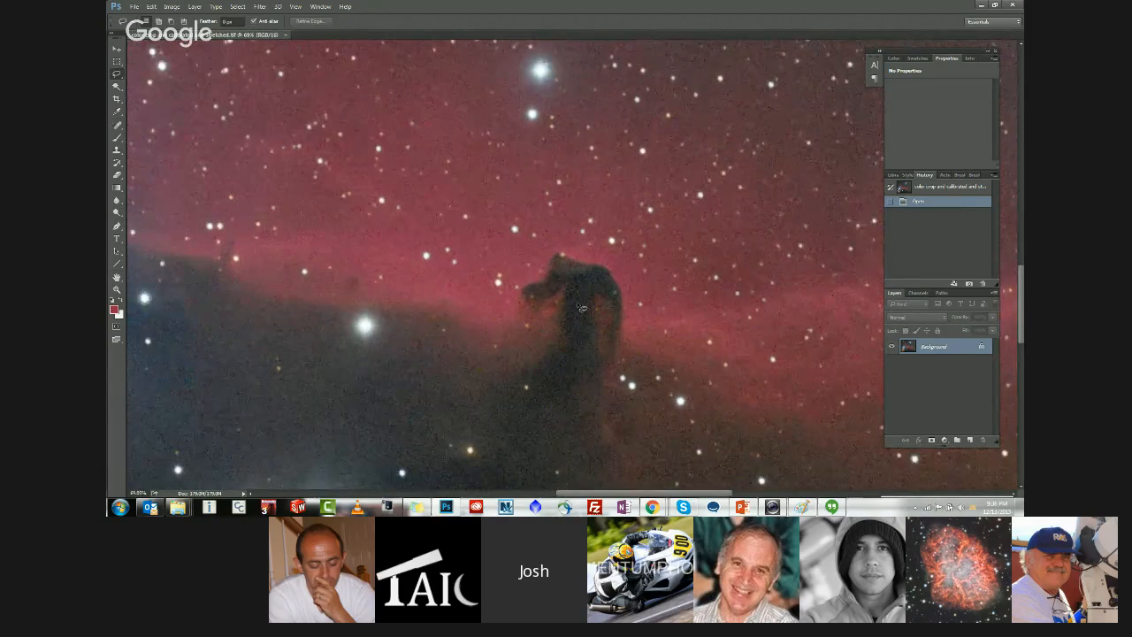
scroll(581, 307, "down", 7)
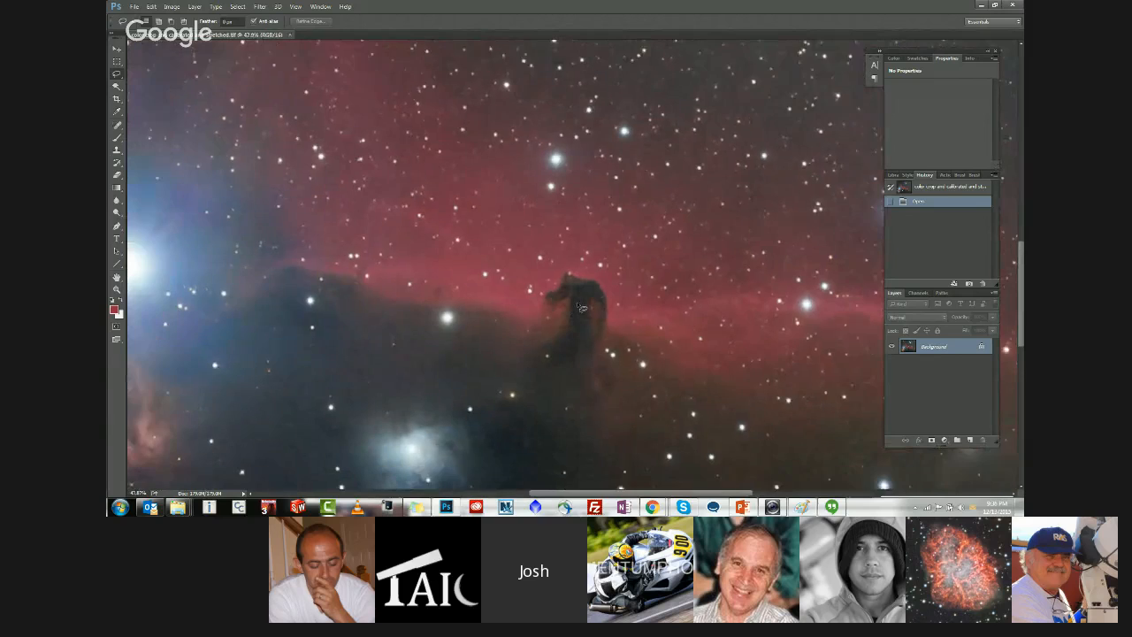
scroll(581, 308, "down", 2)
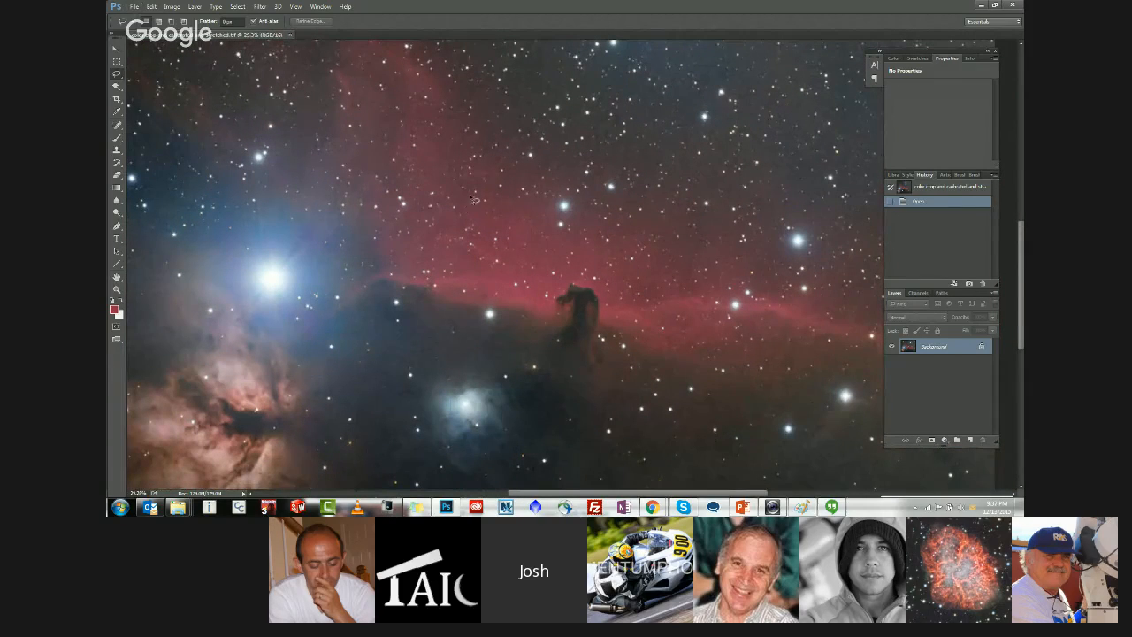
Step: Open the image "m13 colors for blending" from the "processing files for tonight" folder and inspect the star cluster
left_click(135, 6)
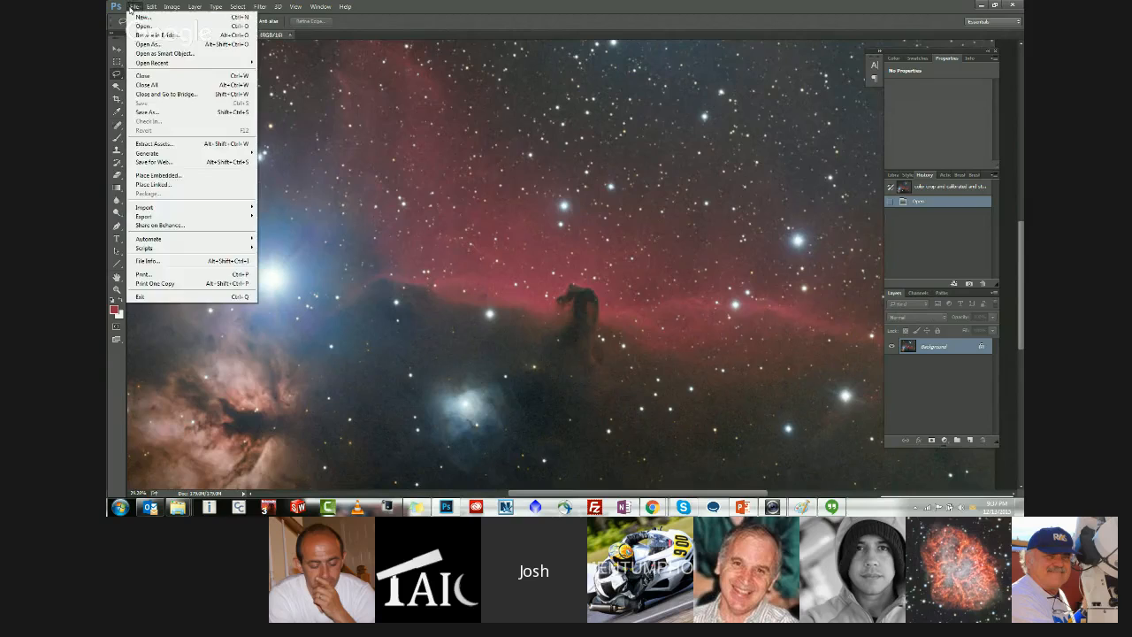
left_click(146, 27)
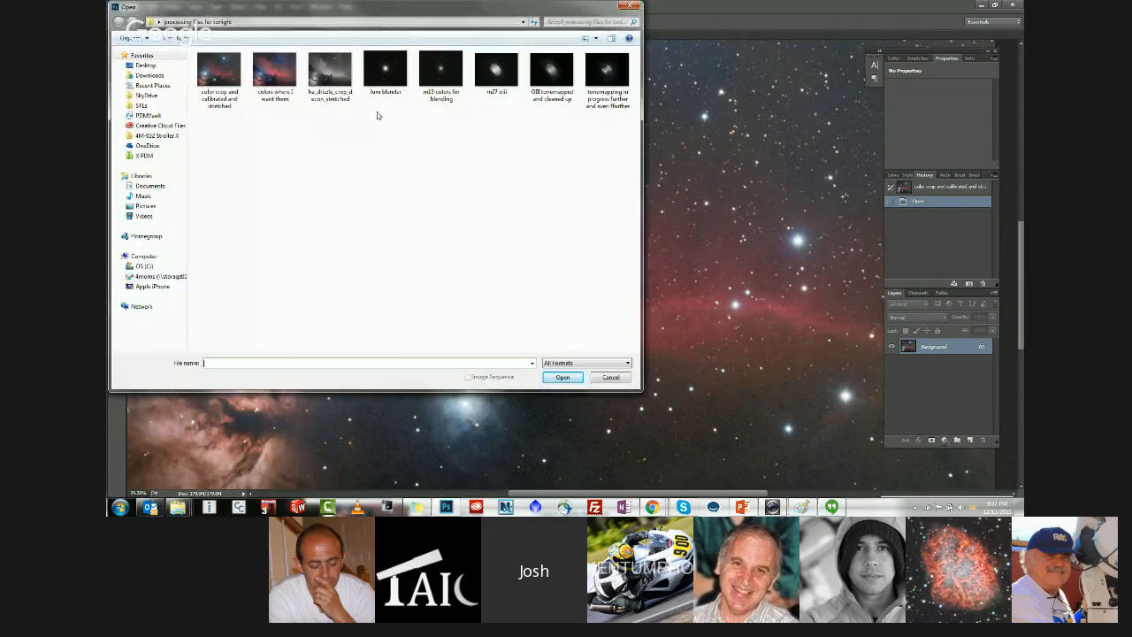
double_click(445, 81)
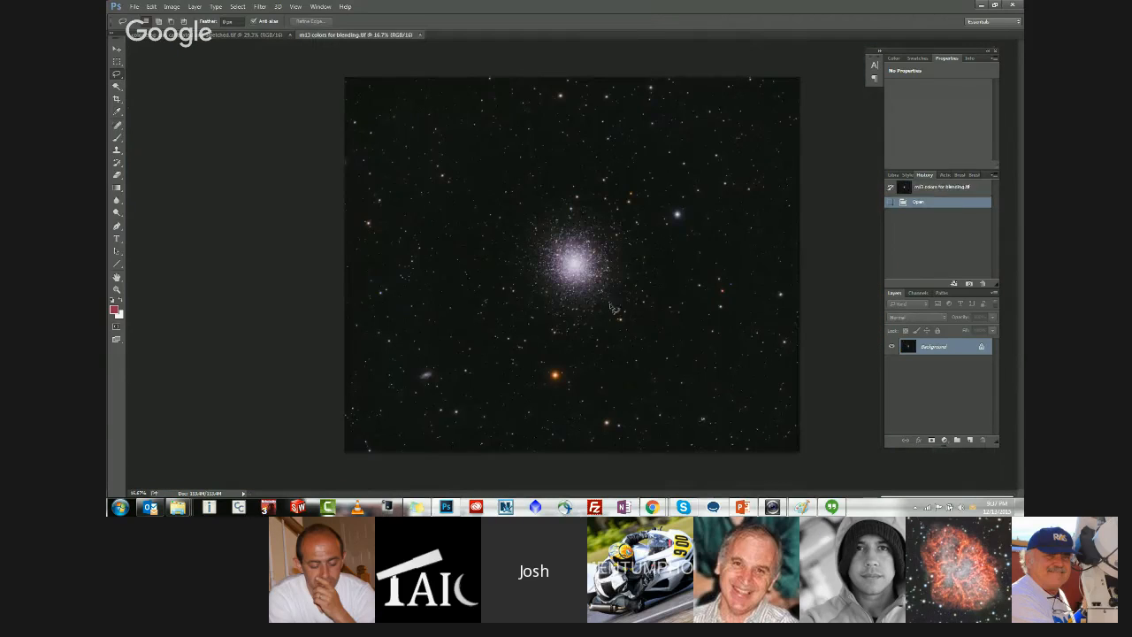
scroll(544, 216, "up", 3)
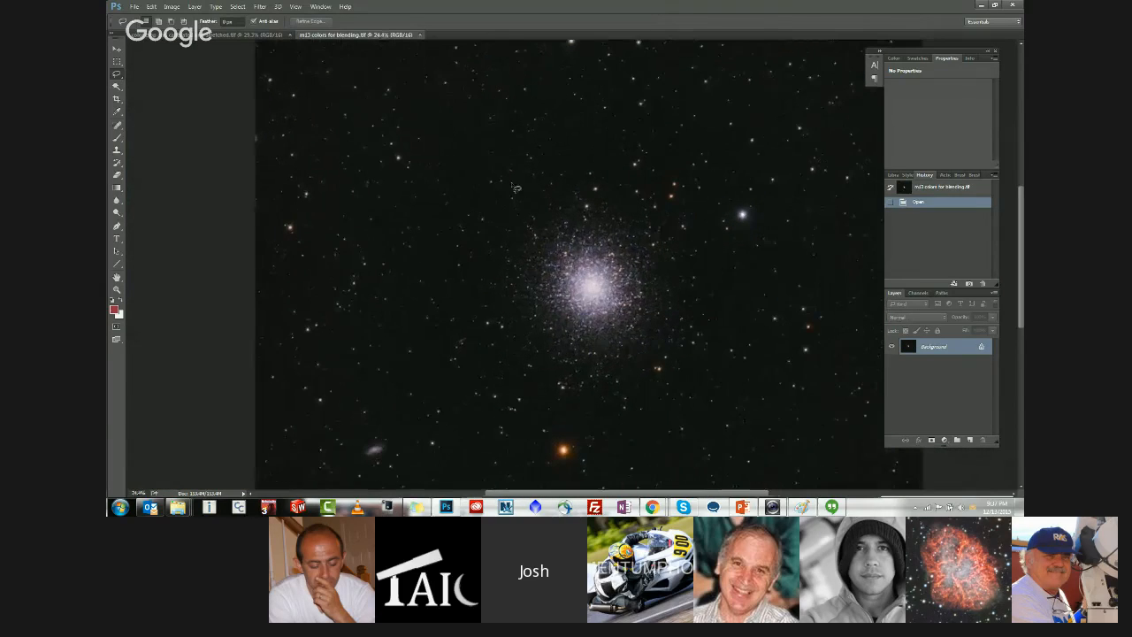
scroll(504, 210, "up", 2)
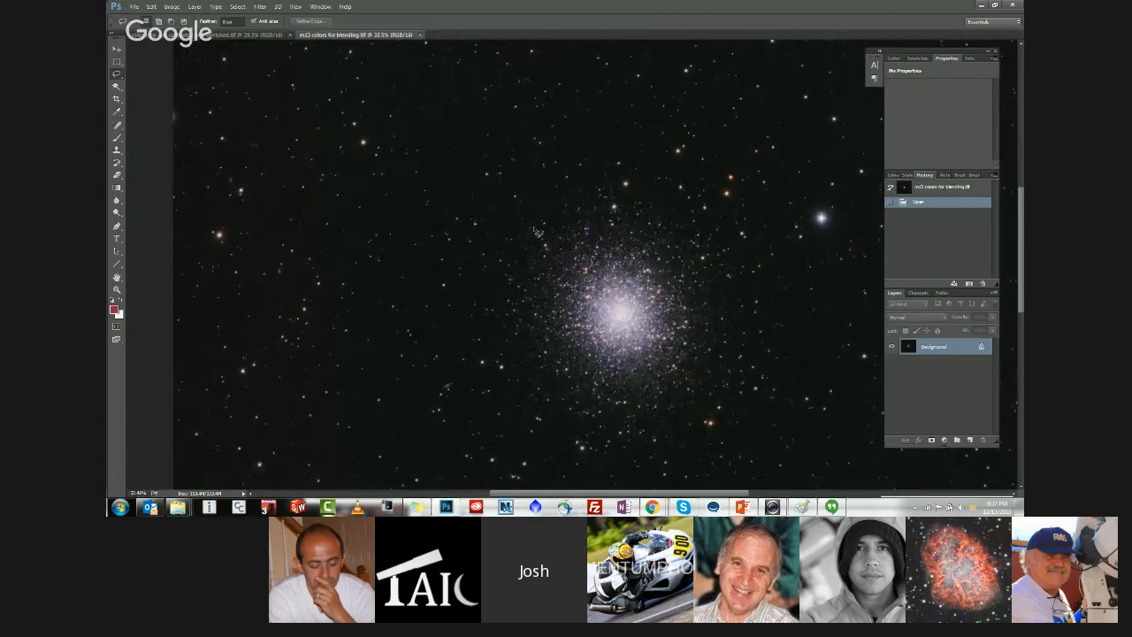
scroll(519, 219, "up", 1)
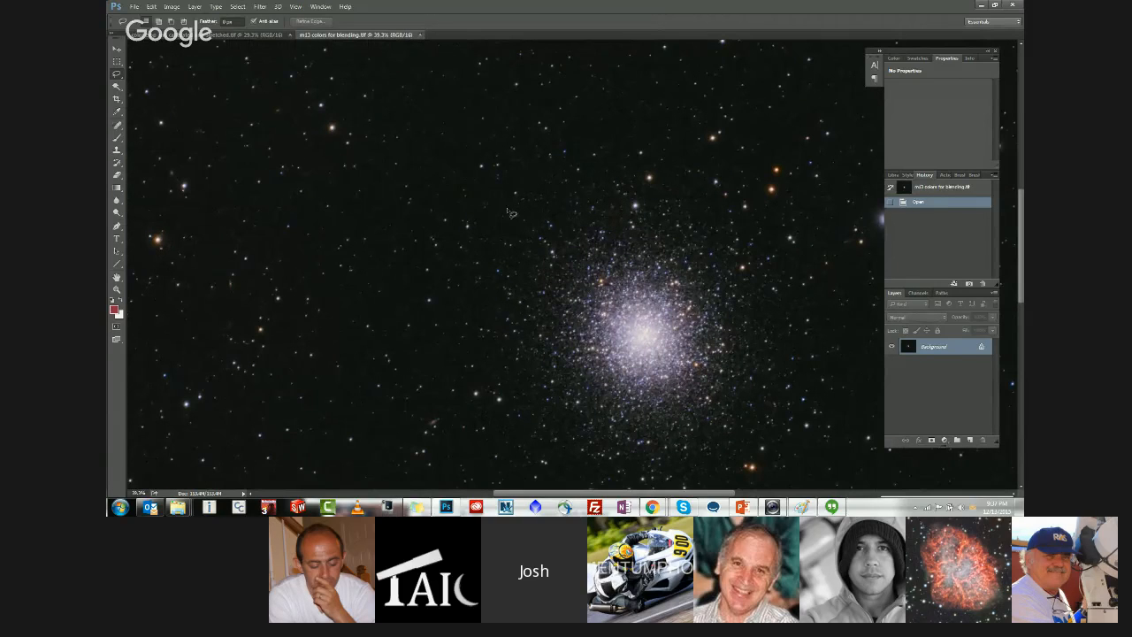
Step: Examine the background noise and faint stars at close range in the dark sky beside the star cluster
scroll(511, 213, "up", 2)
scroll(456, 192, "up", 2)
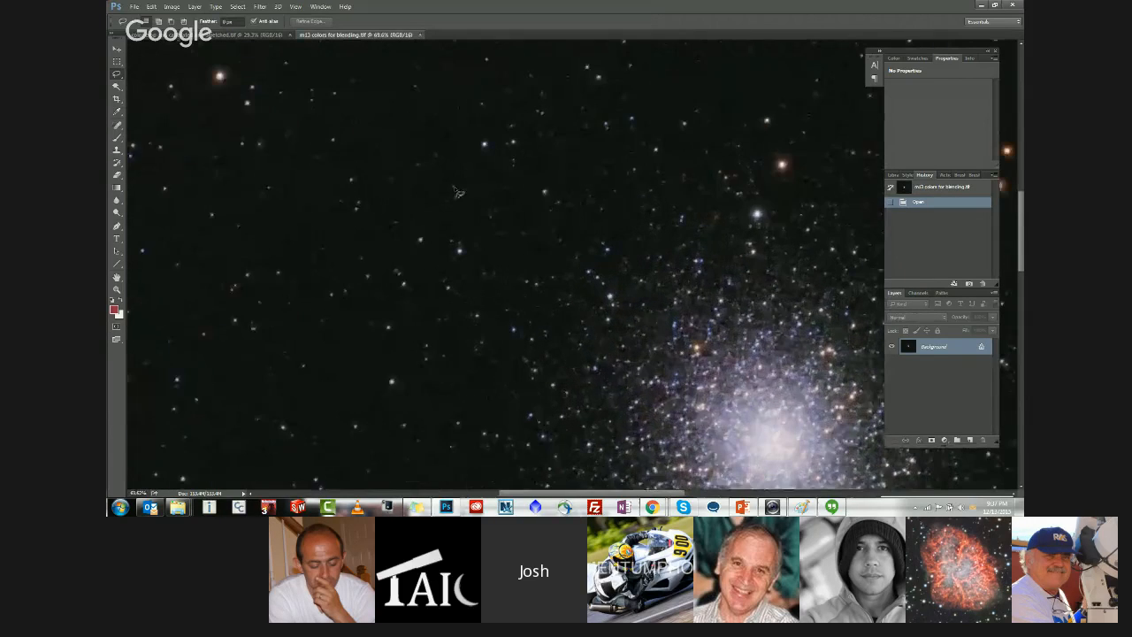
scroll(493, 215, "up", 1)
scroll(436, 176, "up", 2)
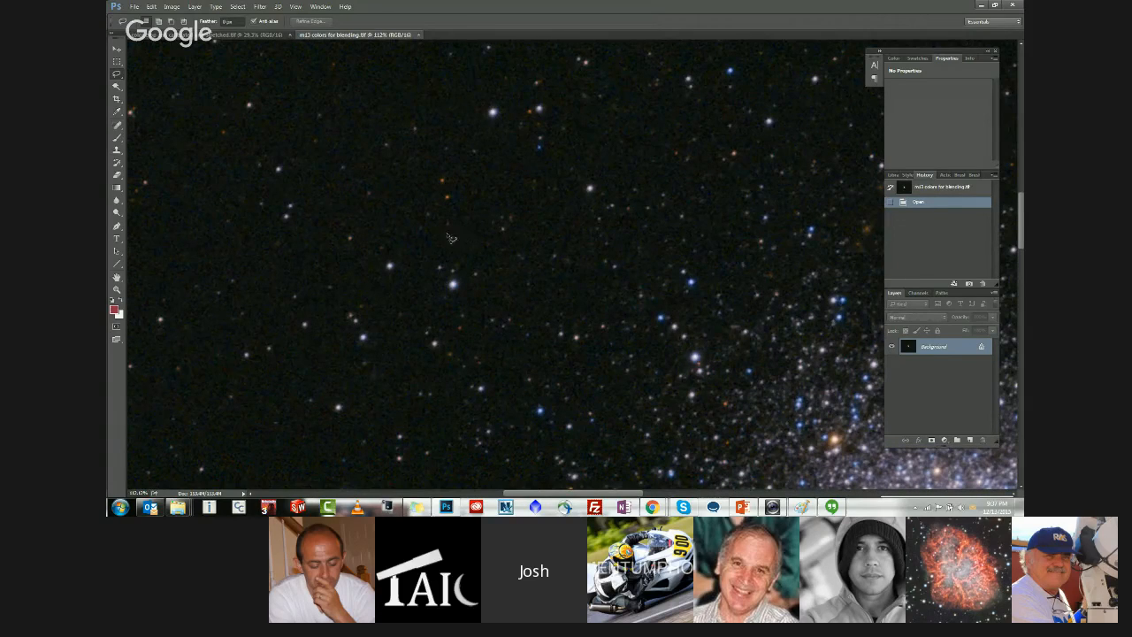
scroll(359, 206, "up", 1)
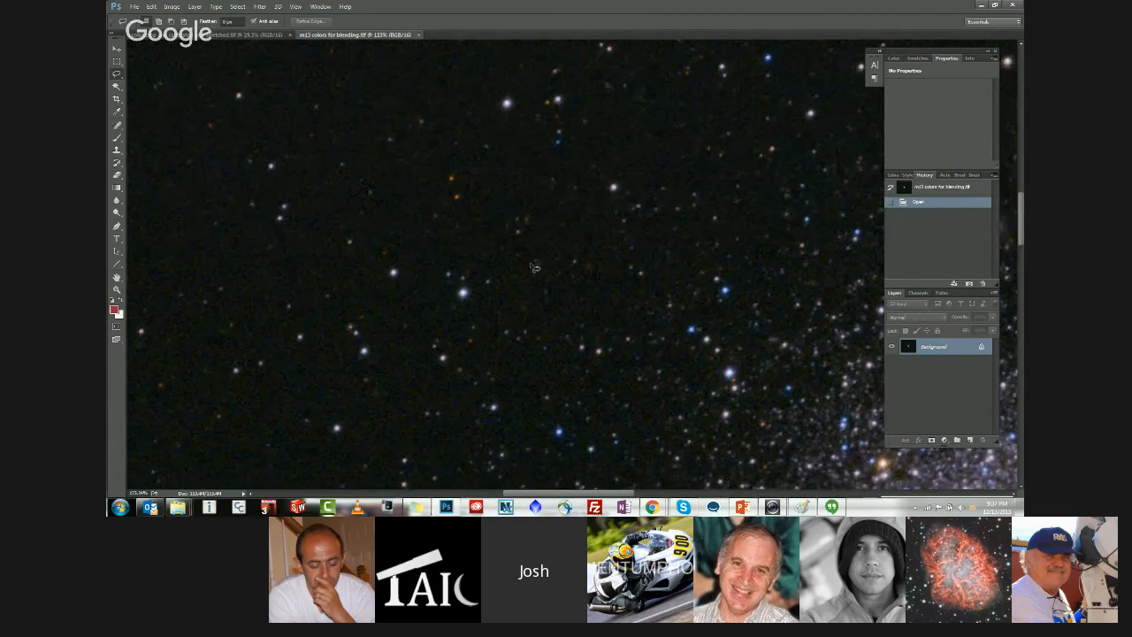
scroll(550, 285, "down", 3)
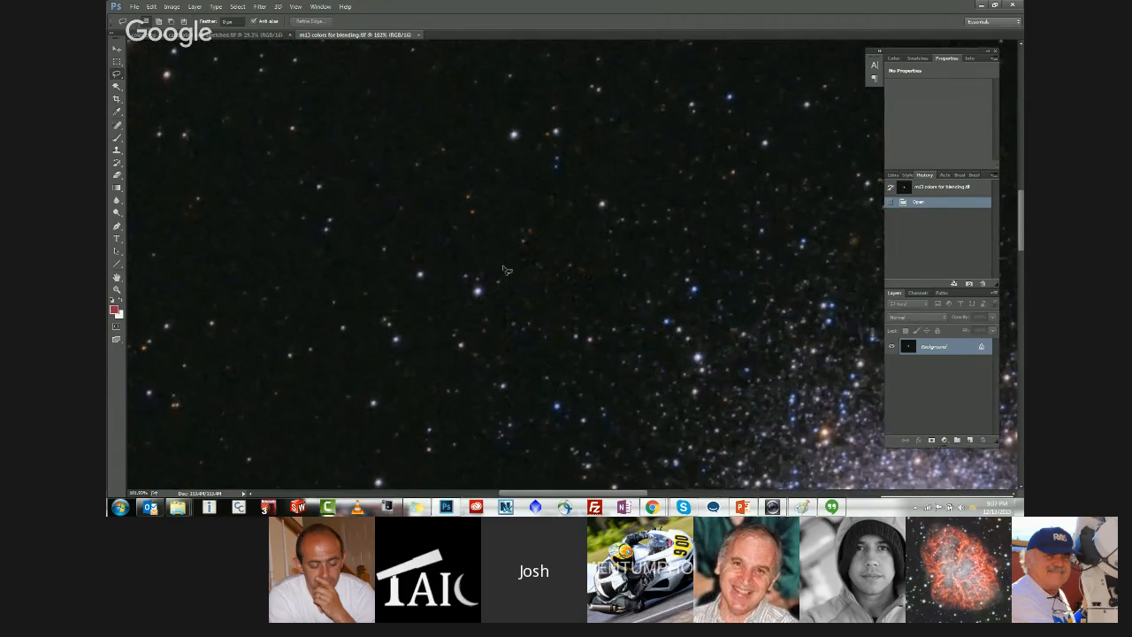
scroll(537, 381, "down", 1)
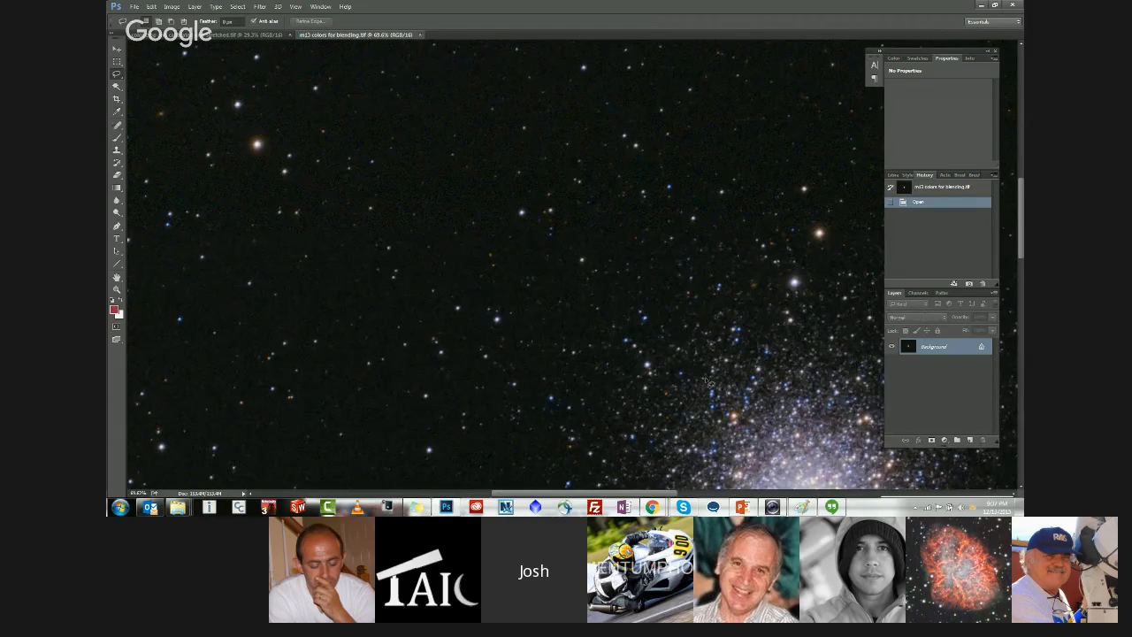
Step: Examine the star colors and fine detail around the outskirts and core of the M13 cluster
scroll(711, 380, "up", 1)
scroll(710, 380, "up", 1)
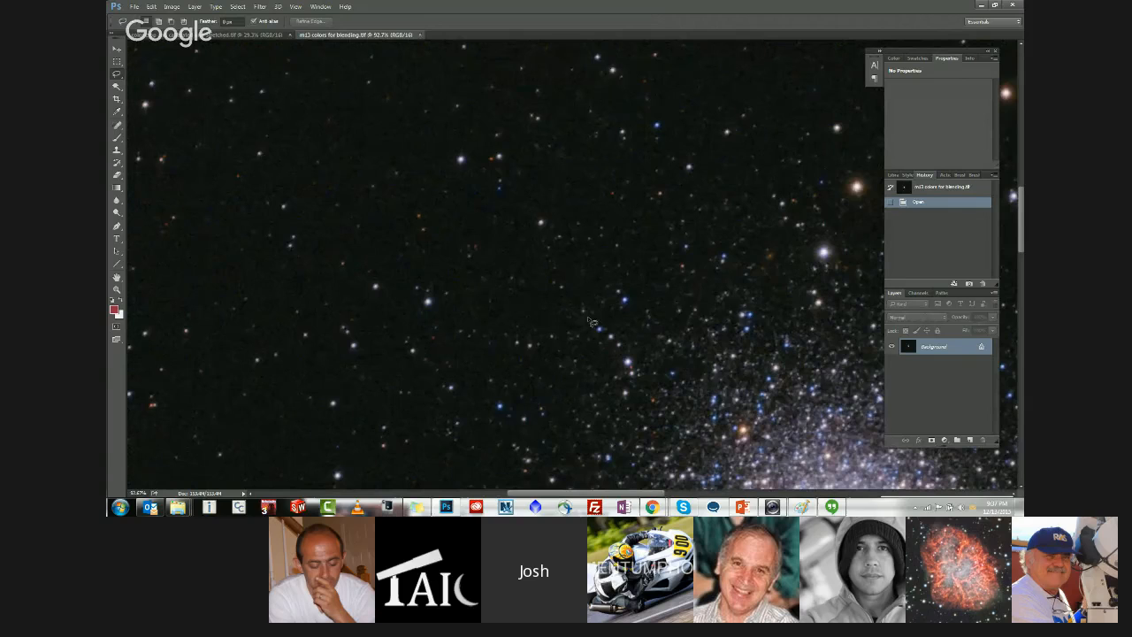
scroll(655, 361, "down", 3)
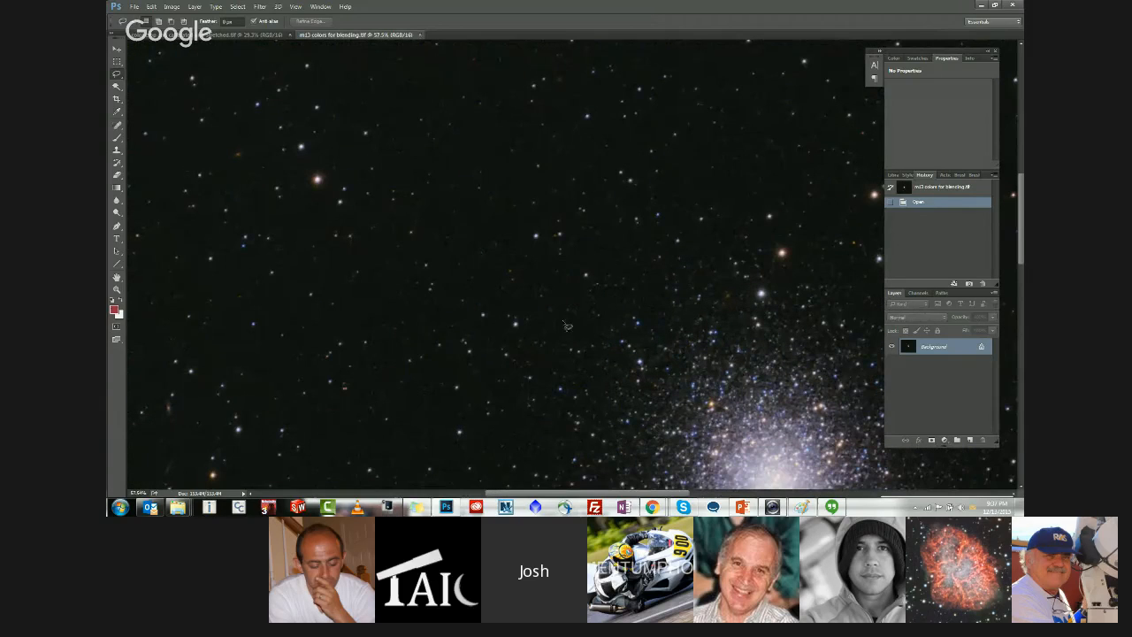
scroll(619, 371, "up", 3)
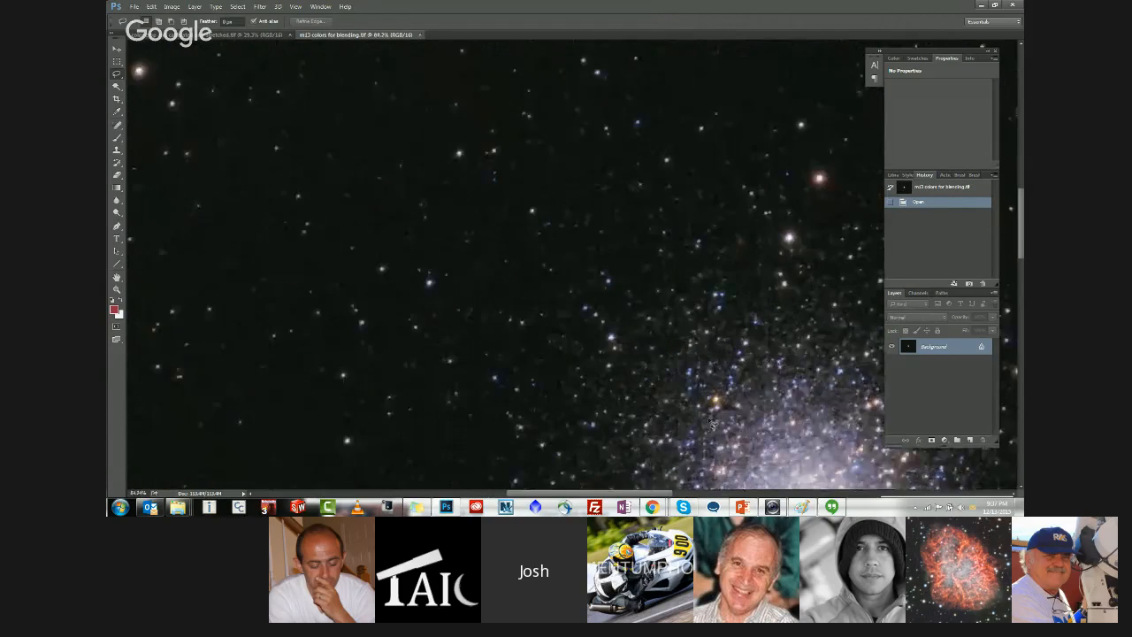
scroll(608, 360, "down", 4)
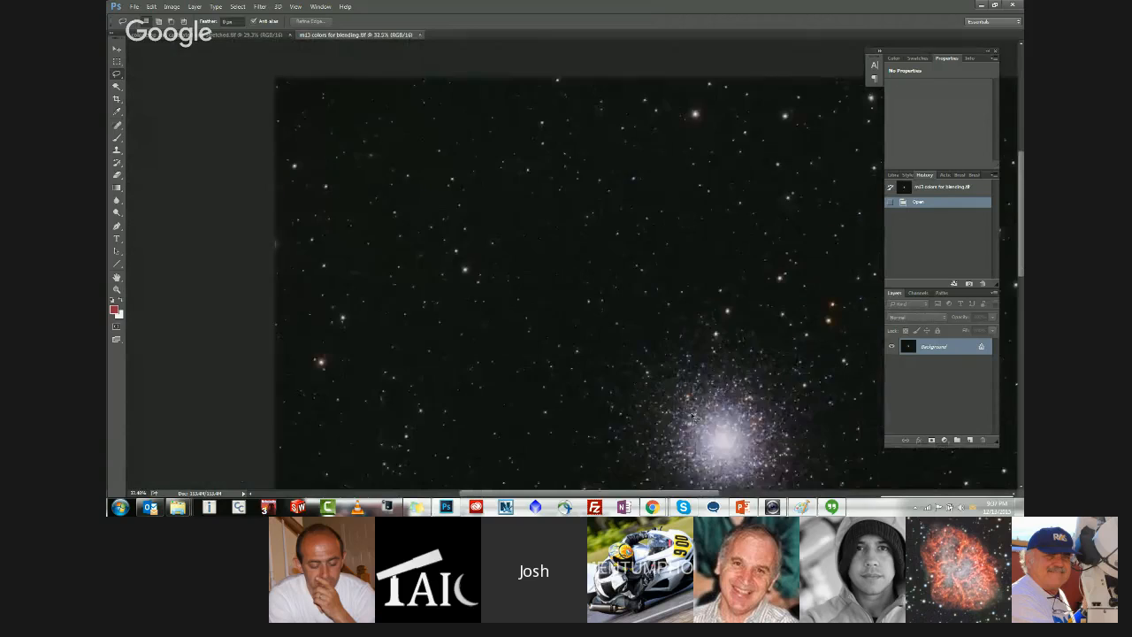
scroll(699, 416, "up", 2)
scroll(732, 442, "up", 1)
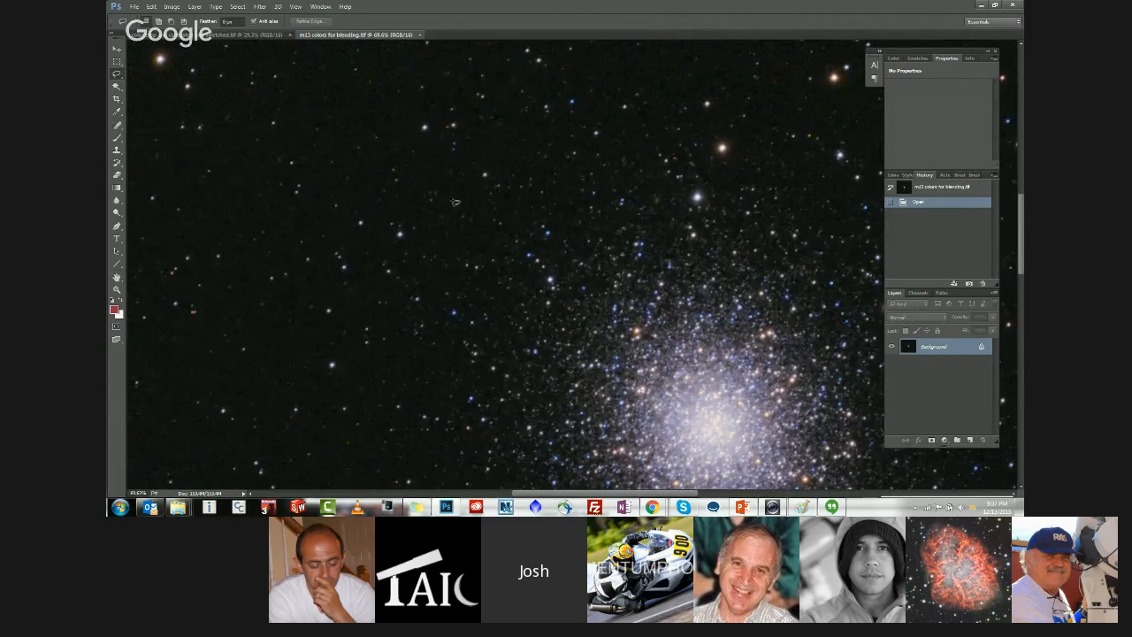
scroll(517, 226, "down", 2)
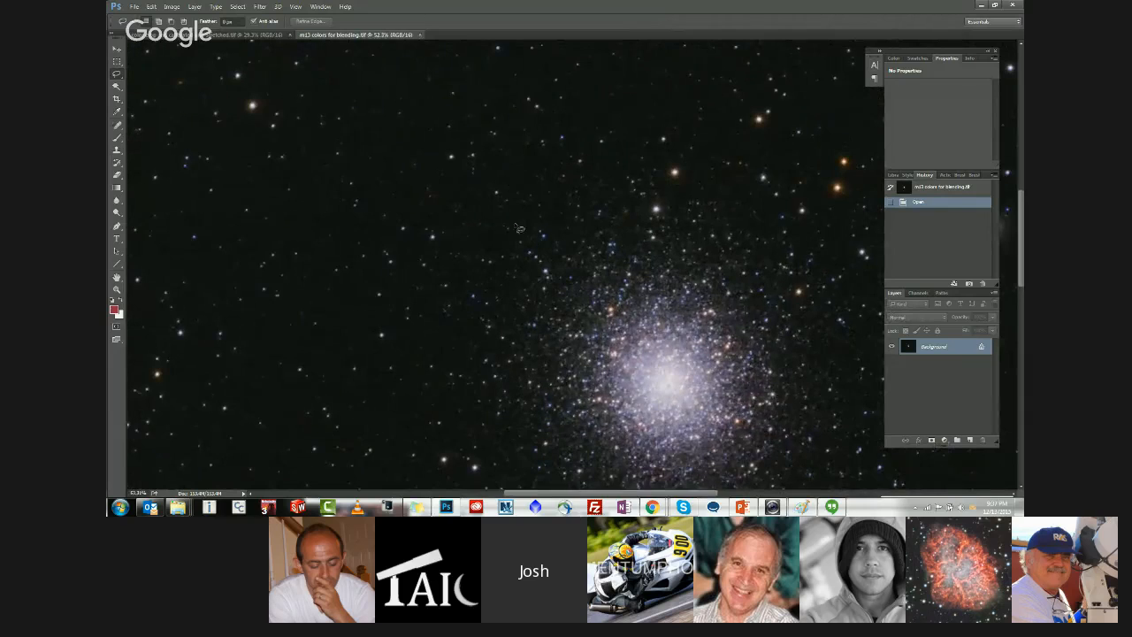
Step: Open the image "tonemapping in progress further and even ffurther" and inspect the nebula's structure up close
left_click(134, 6)
left_click(143, 27)
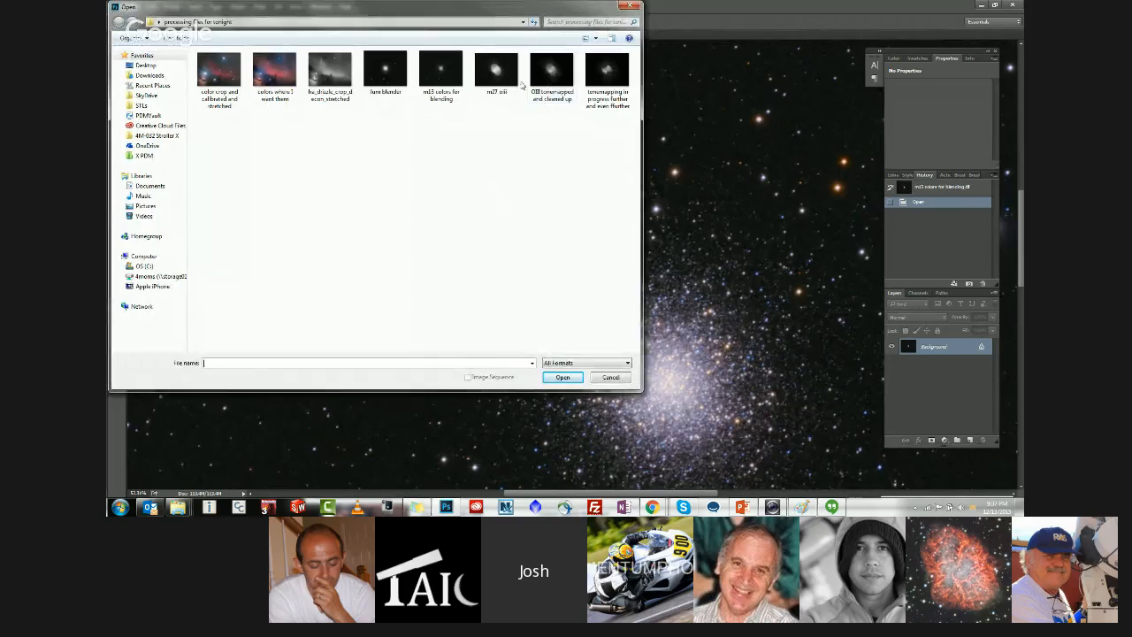
left_click(613, 86)
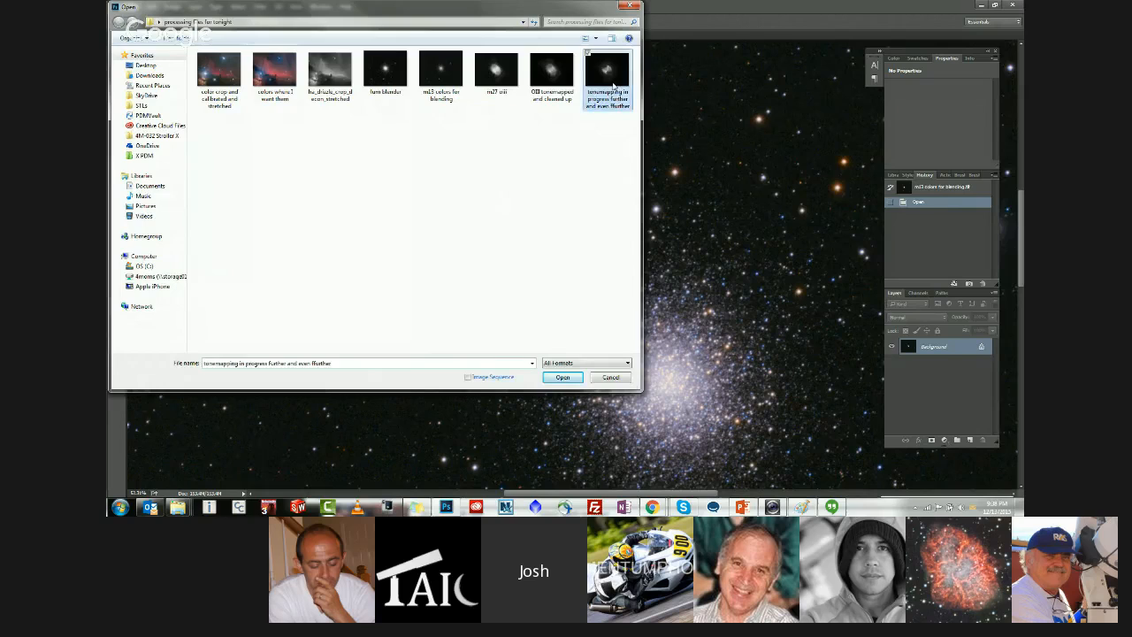
double_click(613, 86)
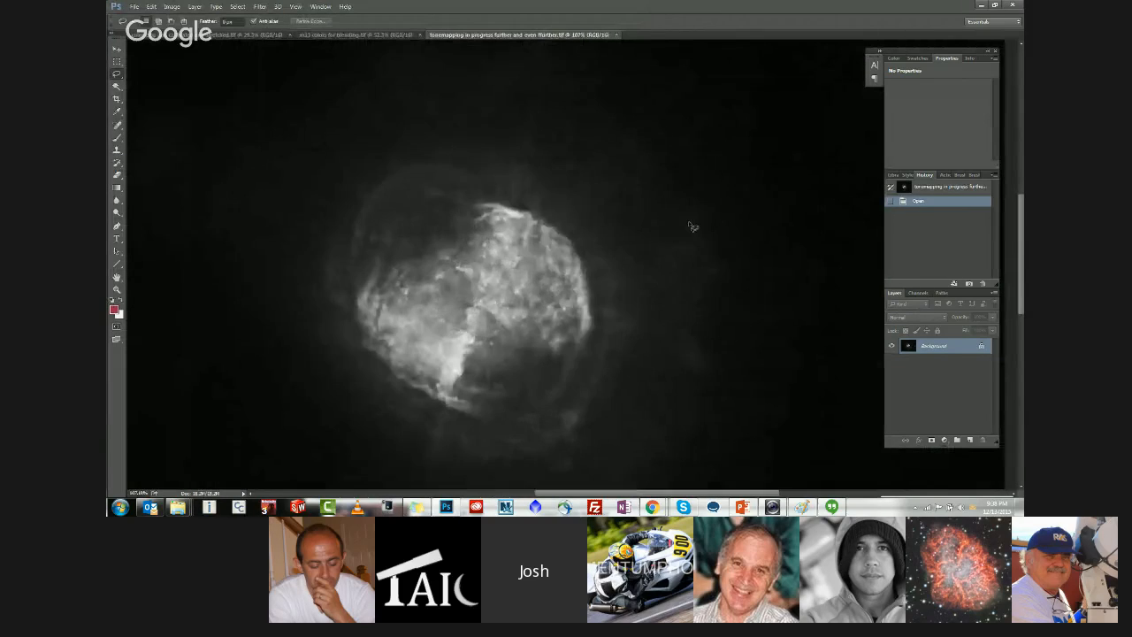
scroll(692, 227, "up", 2)
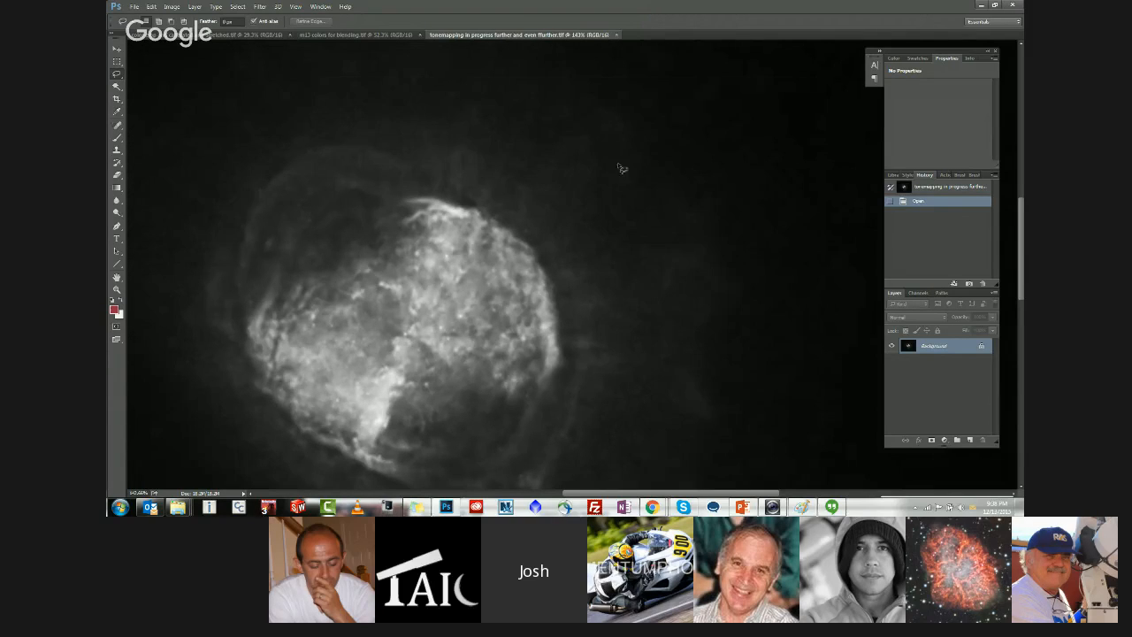
Step: Open the image "m27 oiii" from the "processing files for tonight" folder and inspect the nebula and its dark surroundings
left_click(135, 7)
left_click(141, 25)
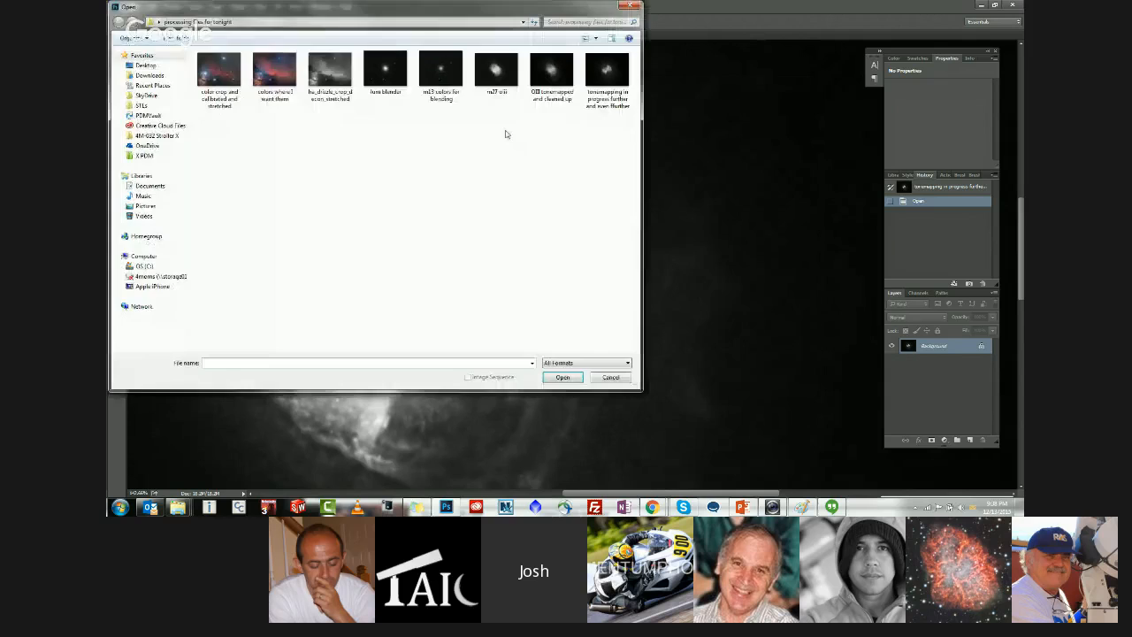
double_click(486, 80)
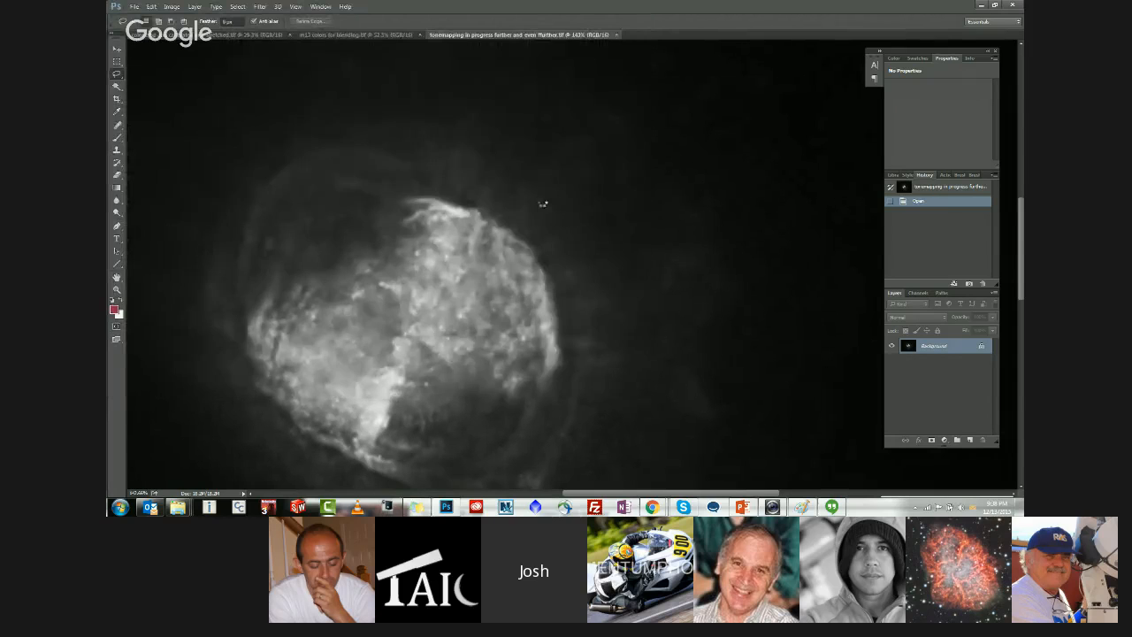
scroll(728, 176, "up", 5)
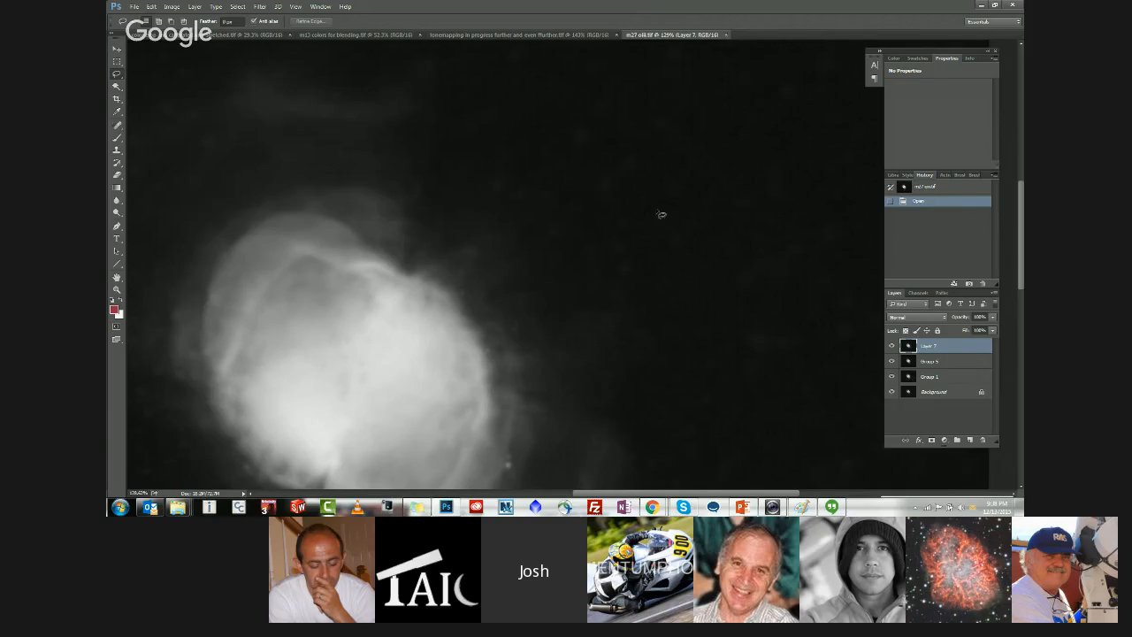
scroll(707, 181, "up", 1)
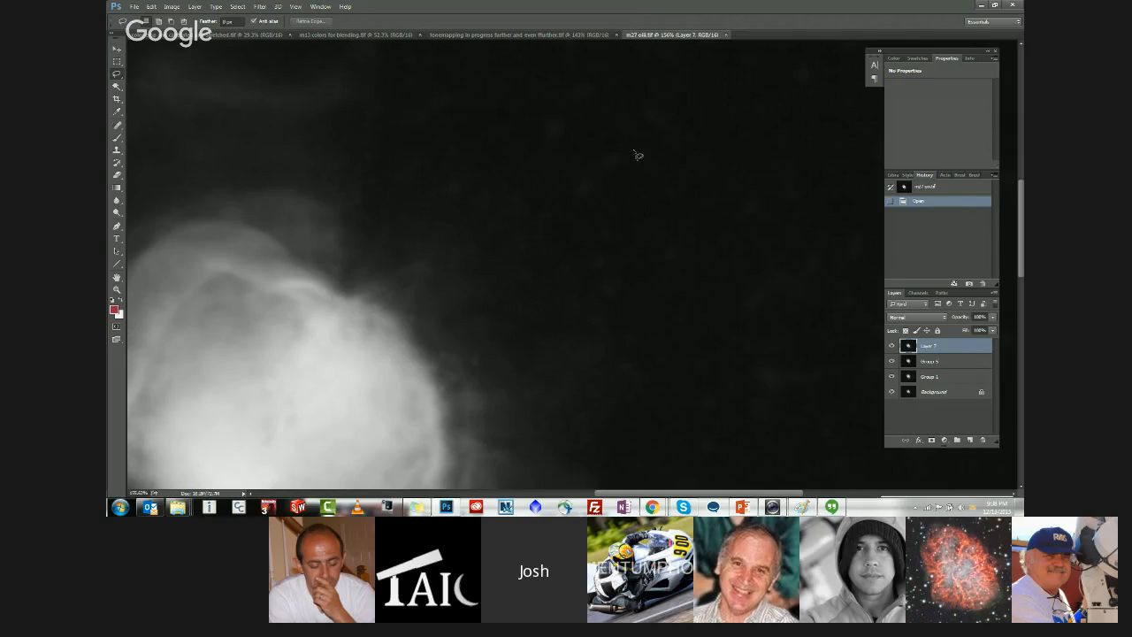
scroll(743, 238, "down", 3)
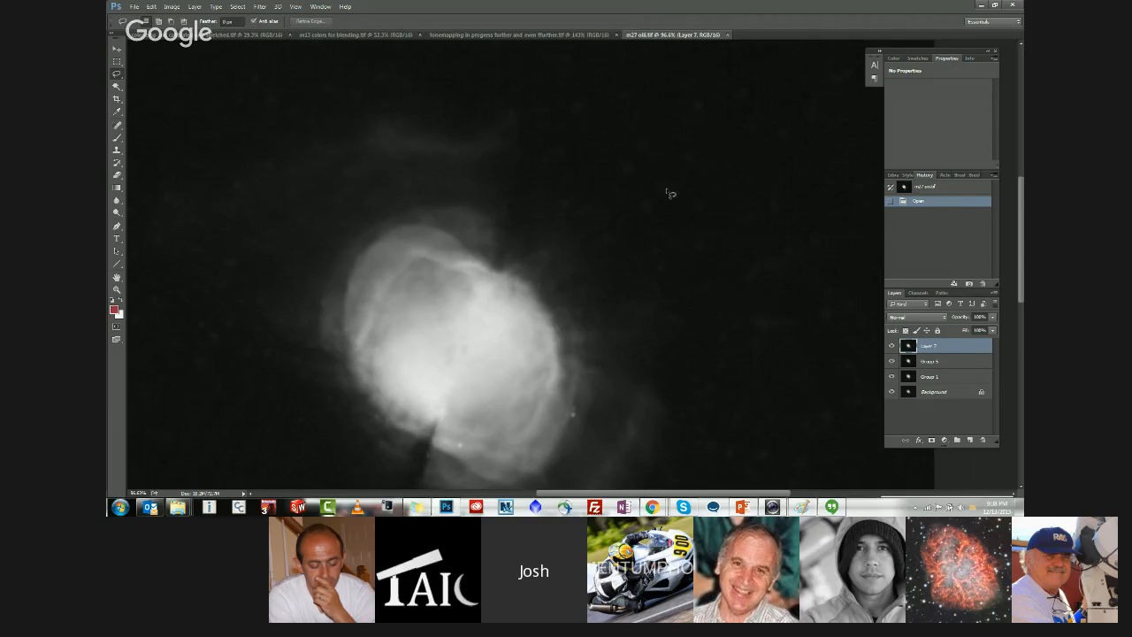
Step: Examine the faint outer nebulosity and the dark background around the M27 nebula
scroll(508, 165, "down", 1)
scroll(227, 165, "up", 4)
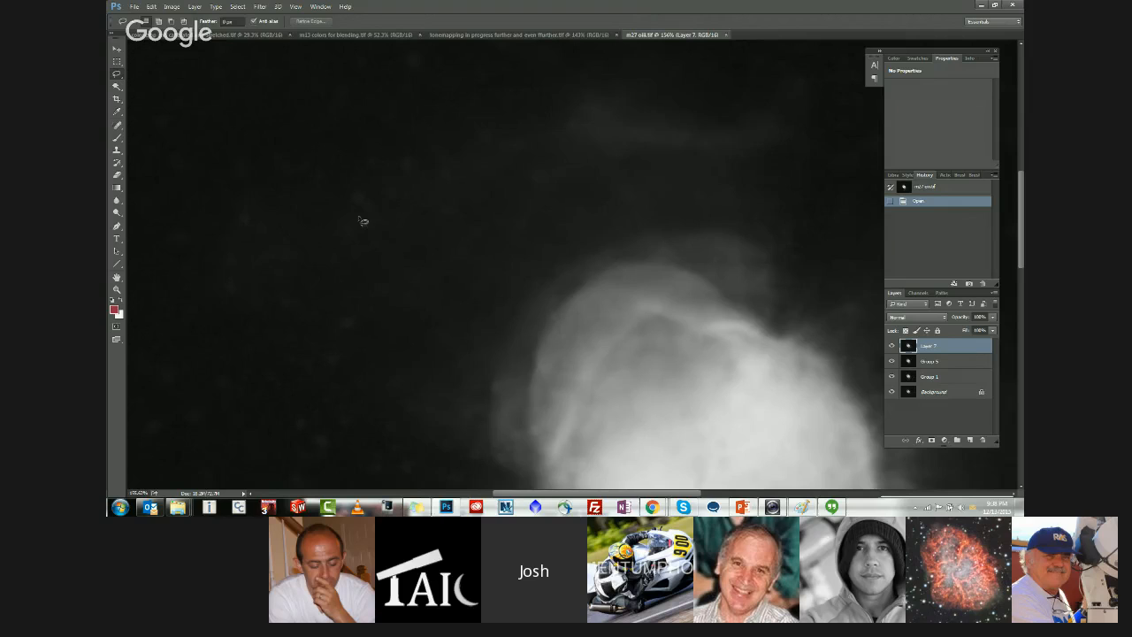
scroll(386, 221, "down", 2)
scroll(387, 221, "down", 1)
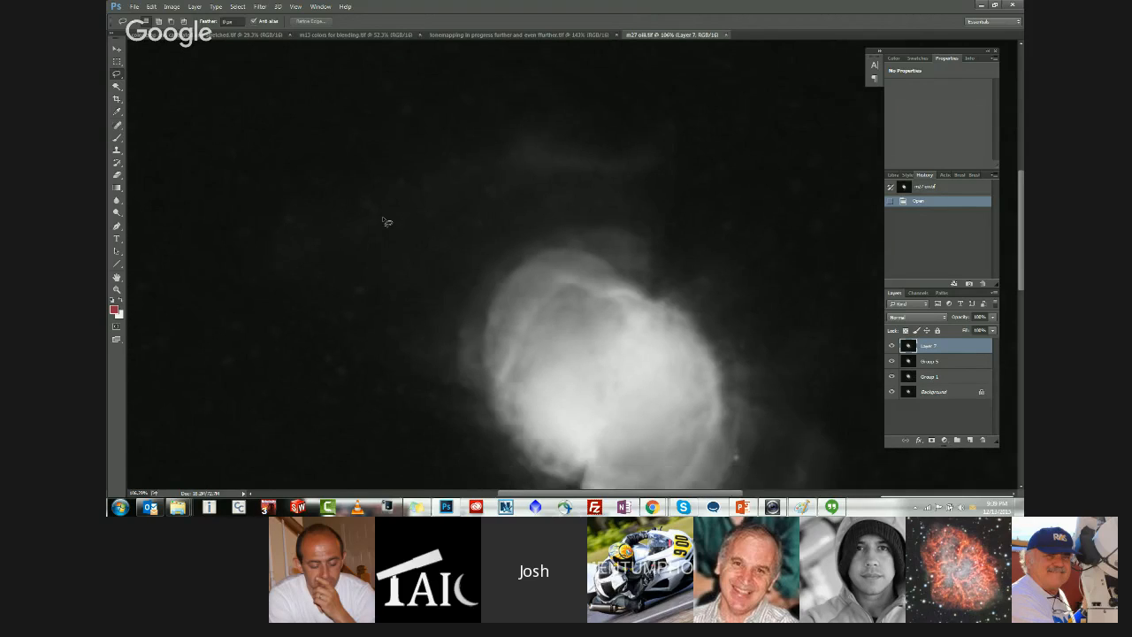
scroll(386, 222, "down", 2)
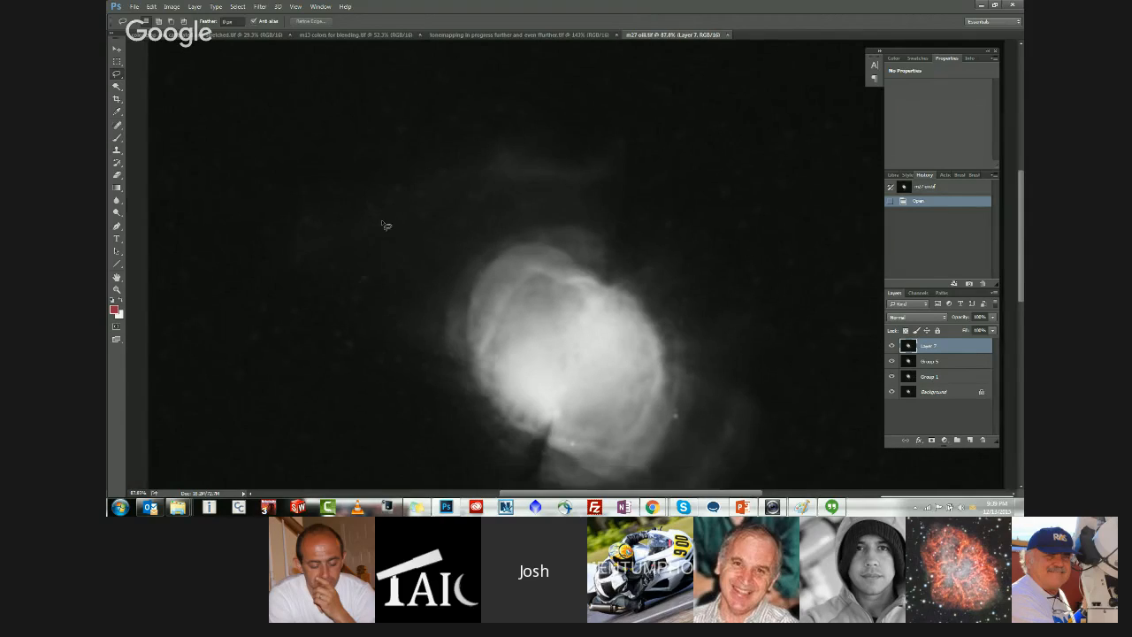
scroll(365, 272, "down", 1)
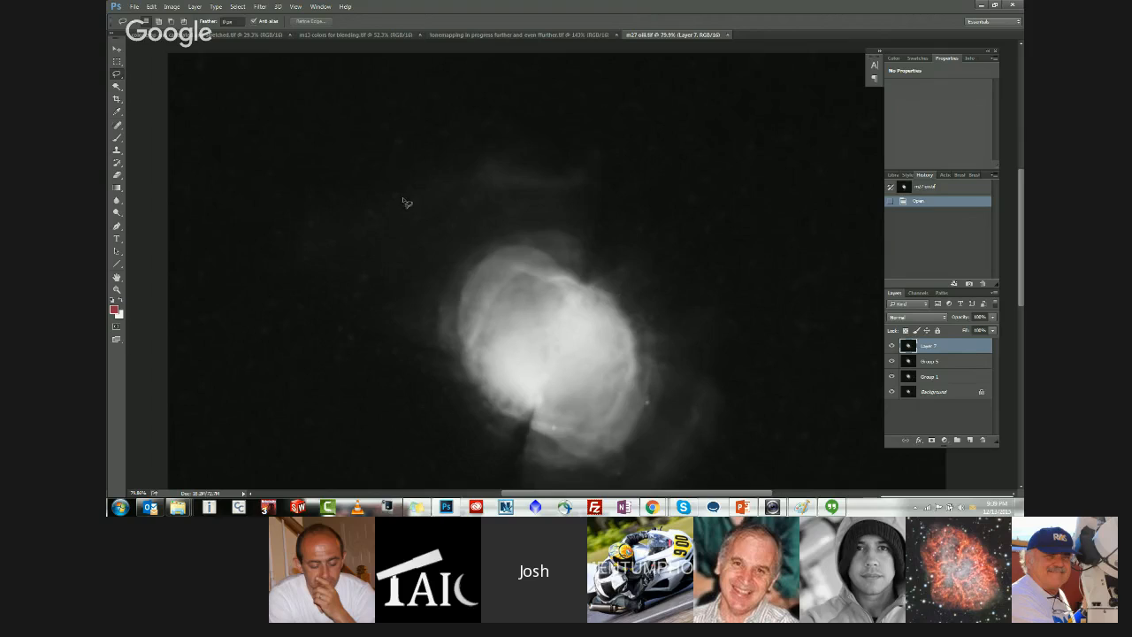
Step: Close the "m27 oiii", tonemapping and "m13 colors for blending" images to return to the Horsehead nebula image
left_click(727, 36)
left_click(616, 35)
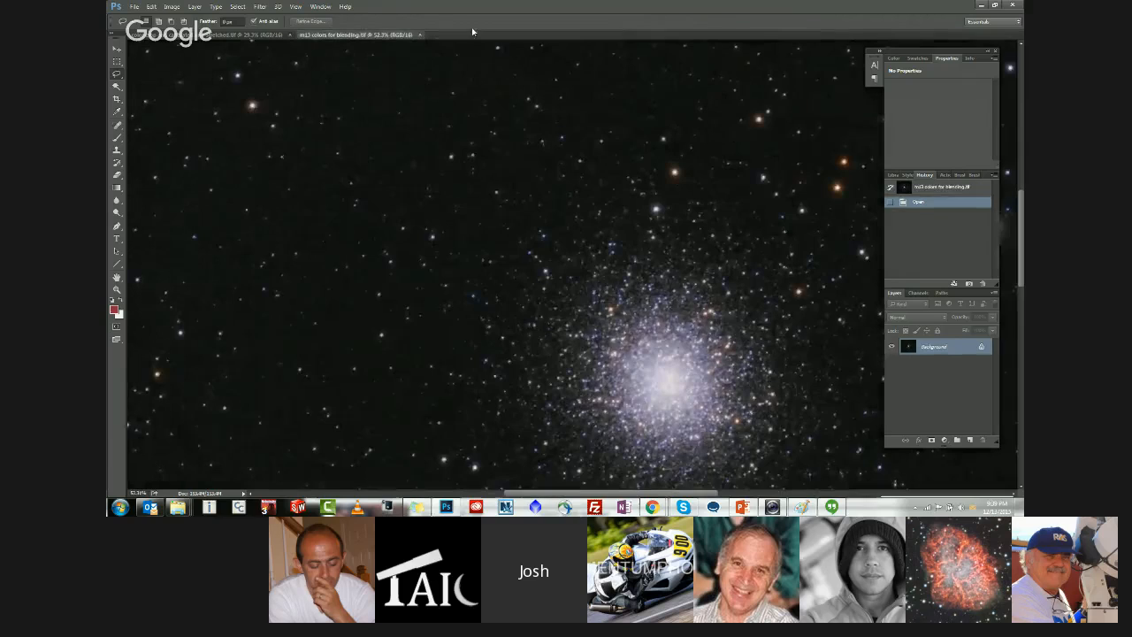
left_click(420, 35)
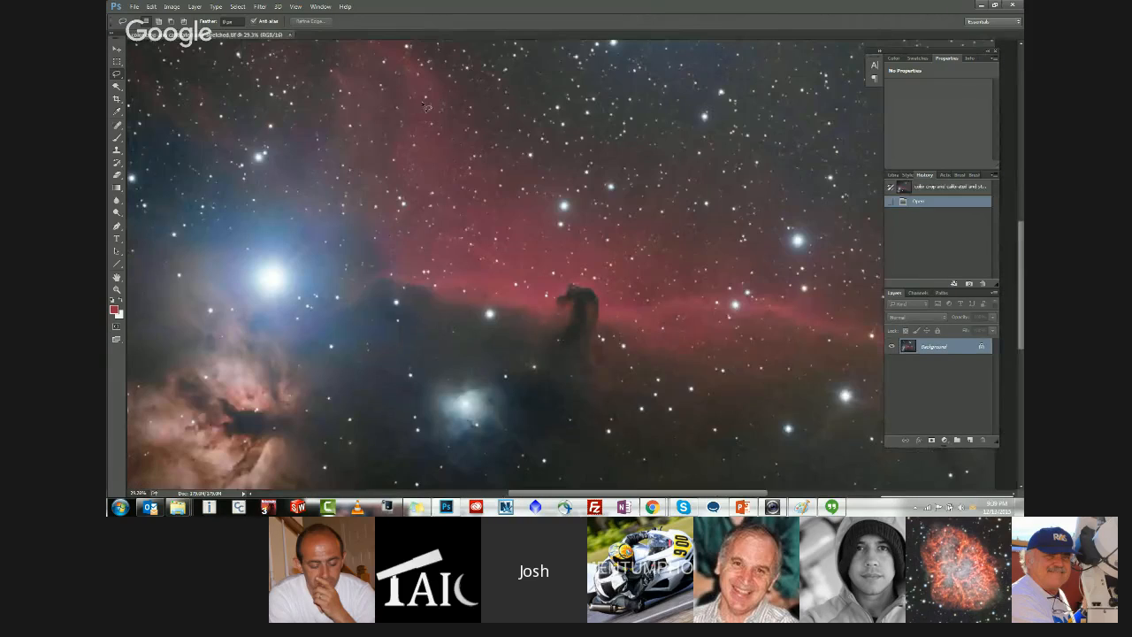
Step: Review the whole Horsehead nebula image, and examine the noise and stars in the red nebulosity around the dark horsehead
key("ctrl+0")
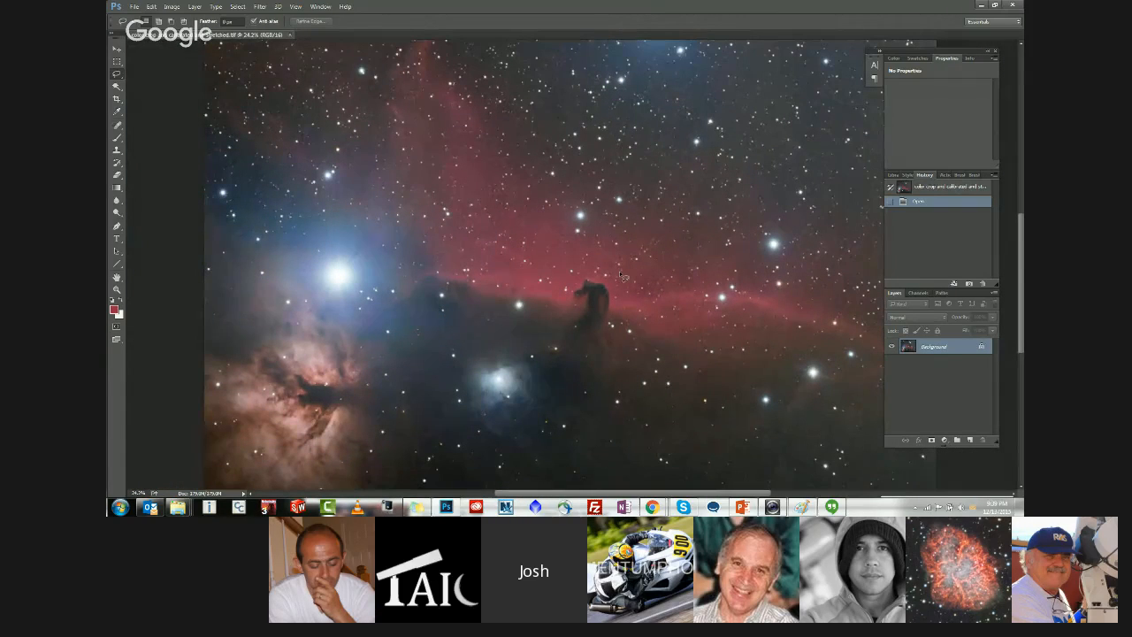
scroll(628, 272, "up", 2)
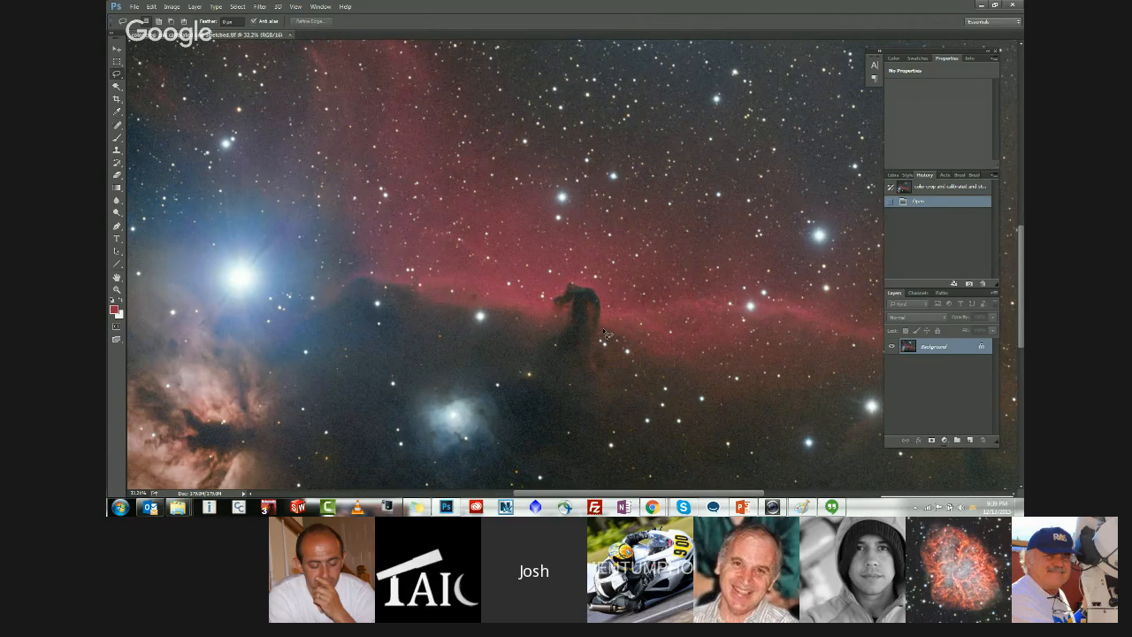
scroll(604, 332, "up", 2)
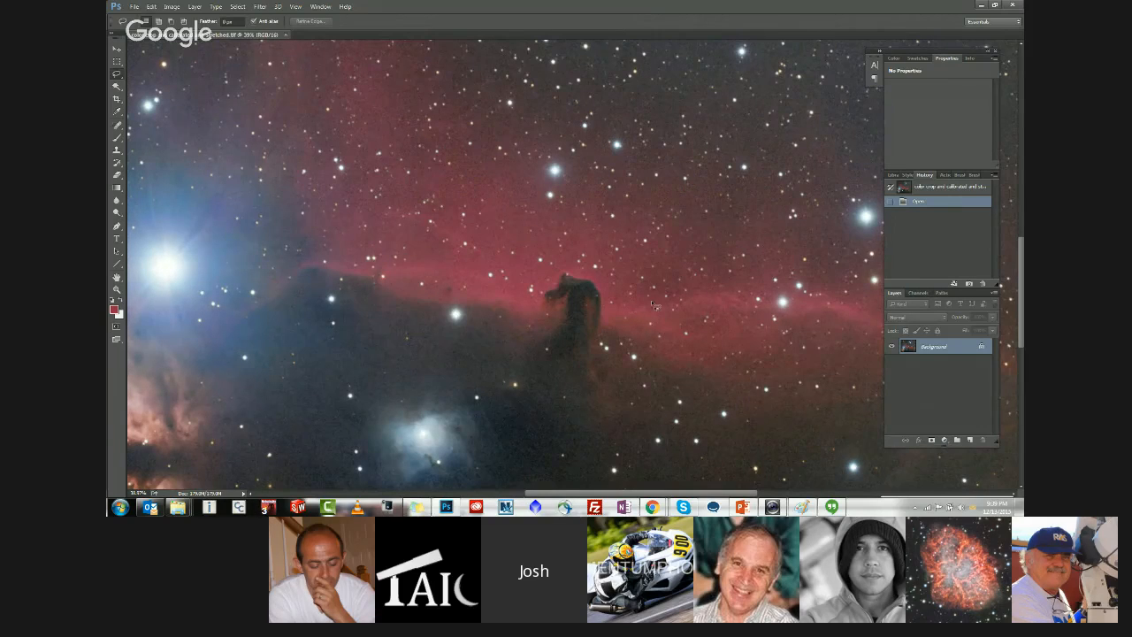
scroll(672, 312, "up", 2)
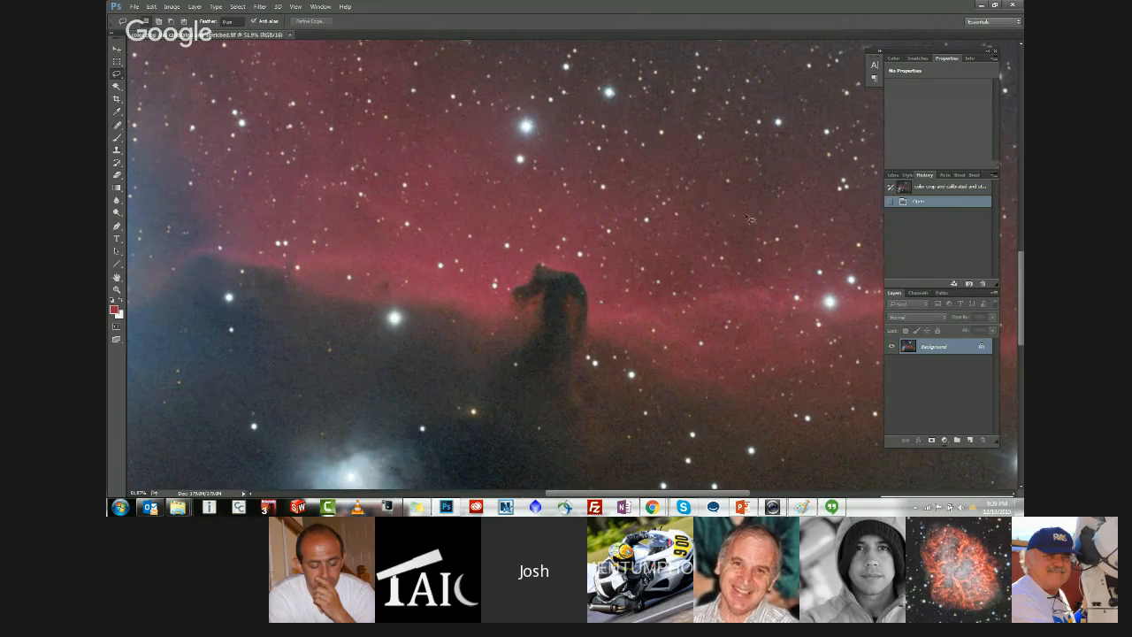
scroll(745, 216, "up", 2)
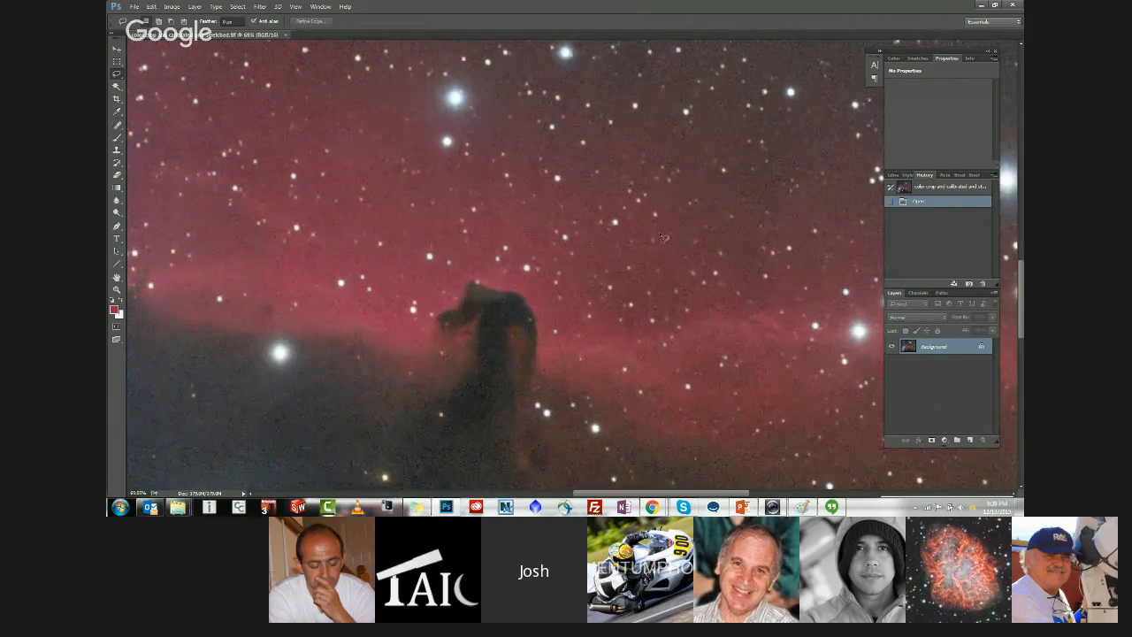
scroll(492, 361, "down", 2)
scroll(488, 358, "down", 2)
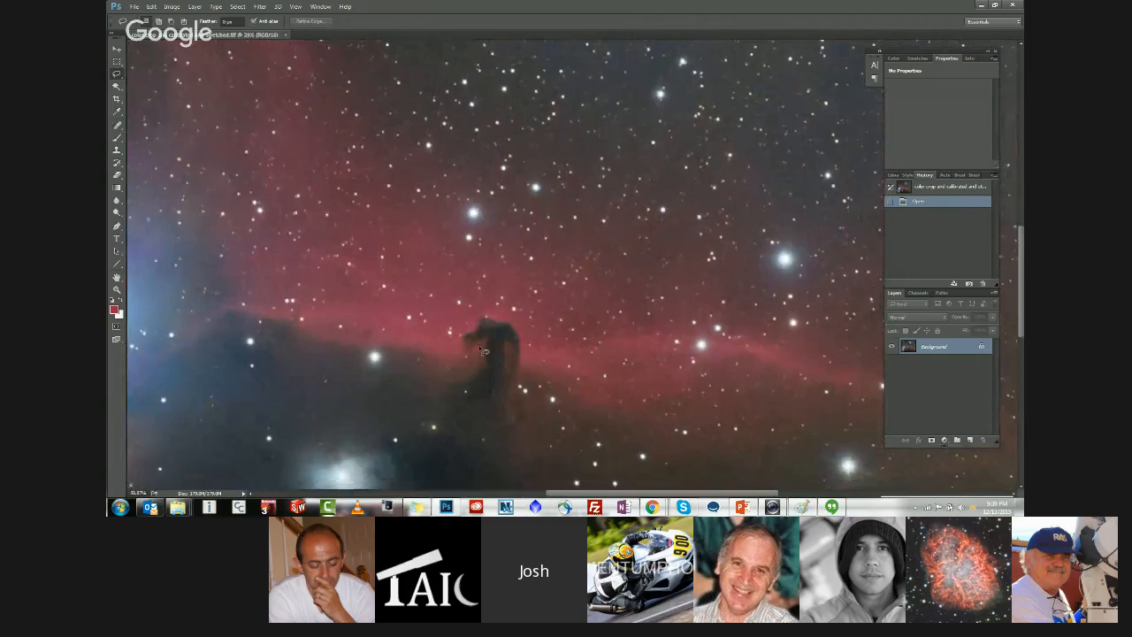
scroll(482, 350, "down", 1)
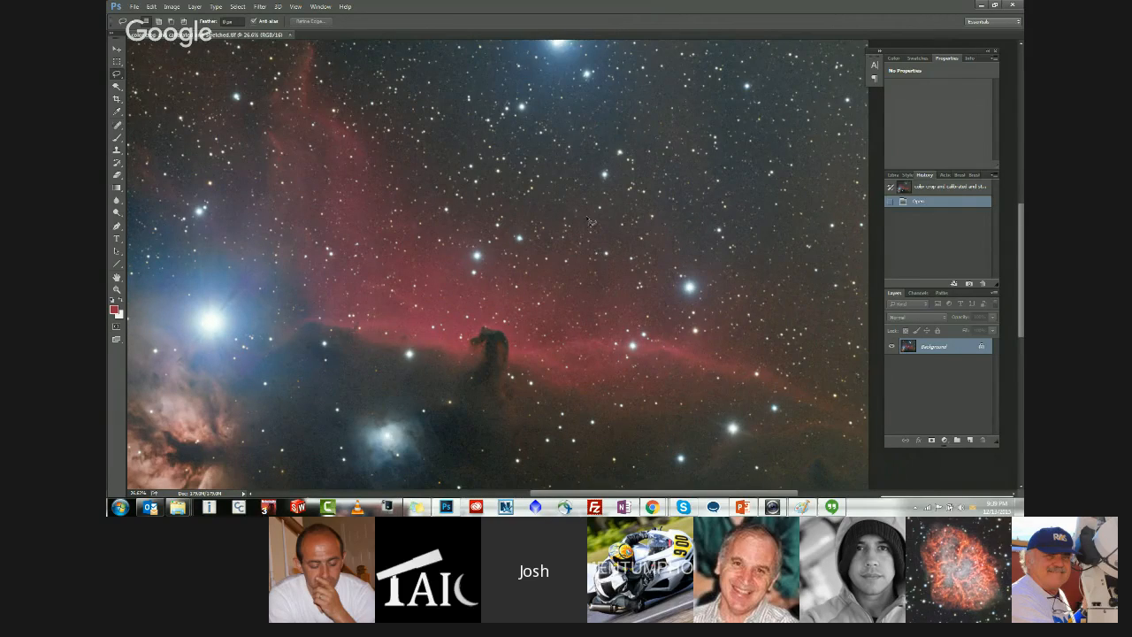
scroll(588, 223, "up", 2)
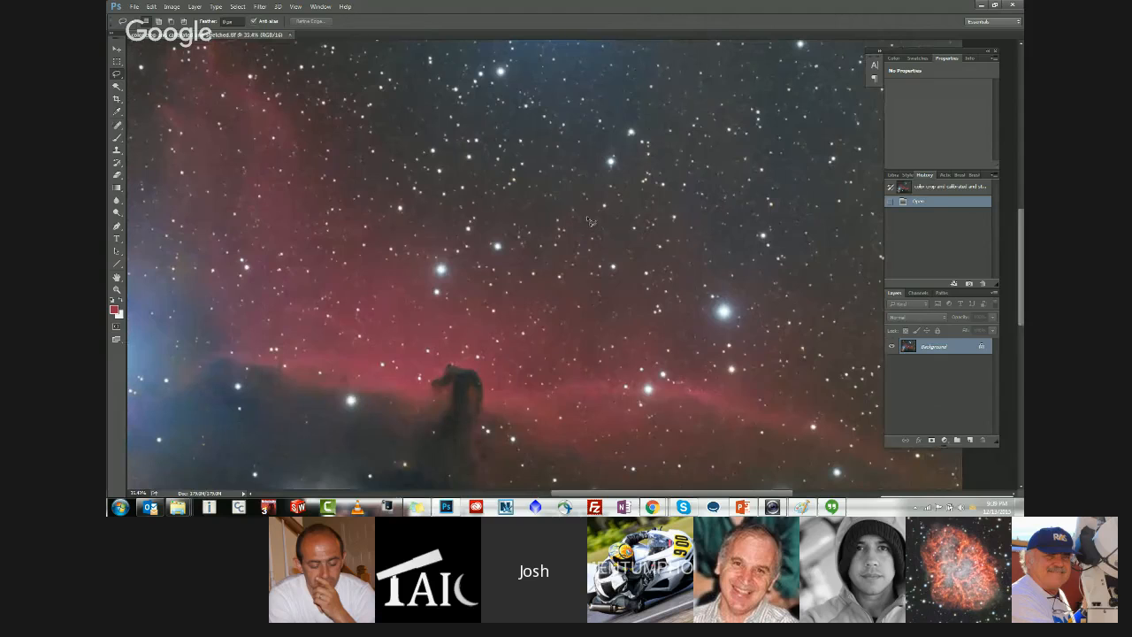
Step: Open the image "ha_drizzle_crop_decon_stretched" from the "processing files for tonight" folder and inspect the nebula around the horsehead
left_click(134, 10)
left_click(143, 30)
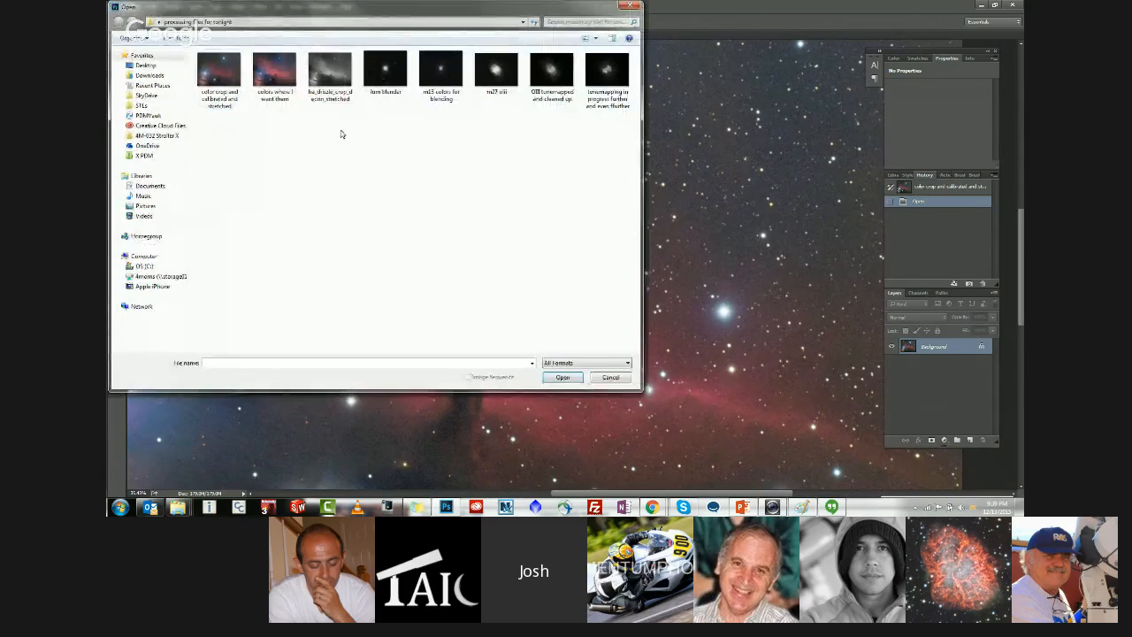
double_click(330, 73)
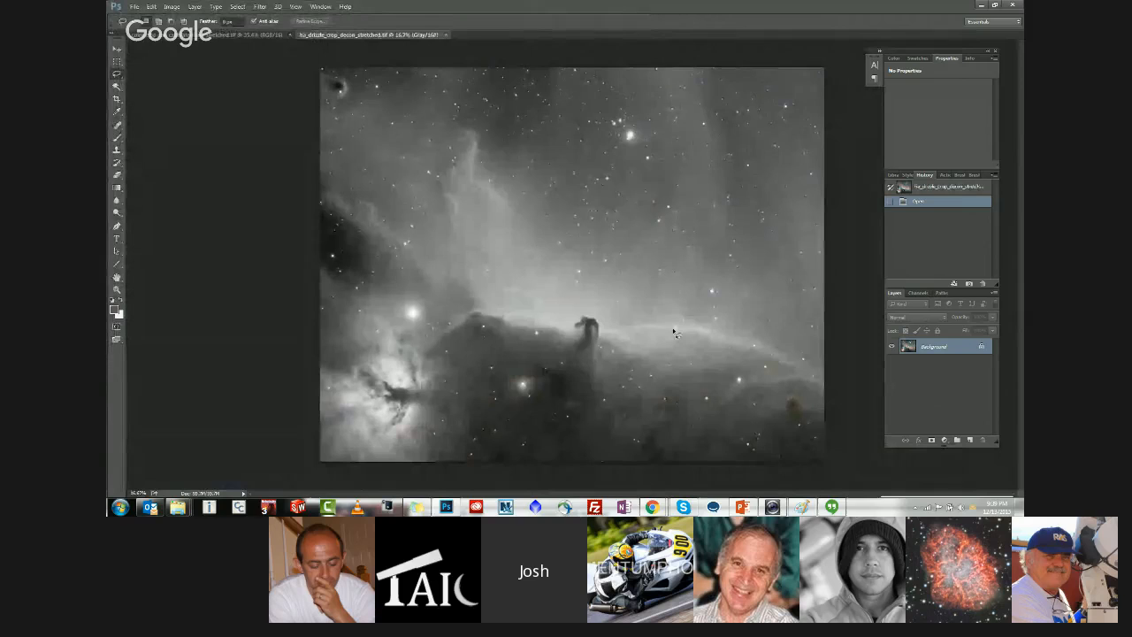
scroll(669, 327, "up", 2)
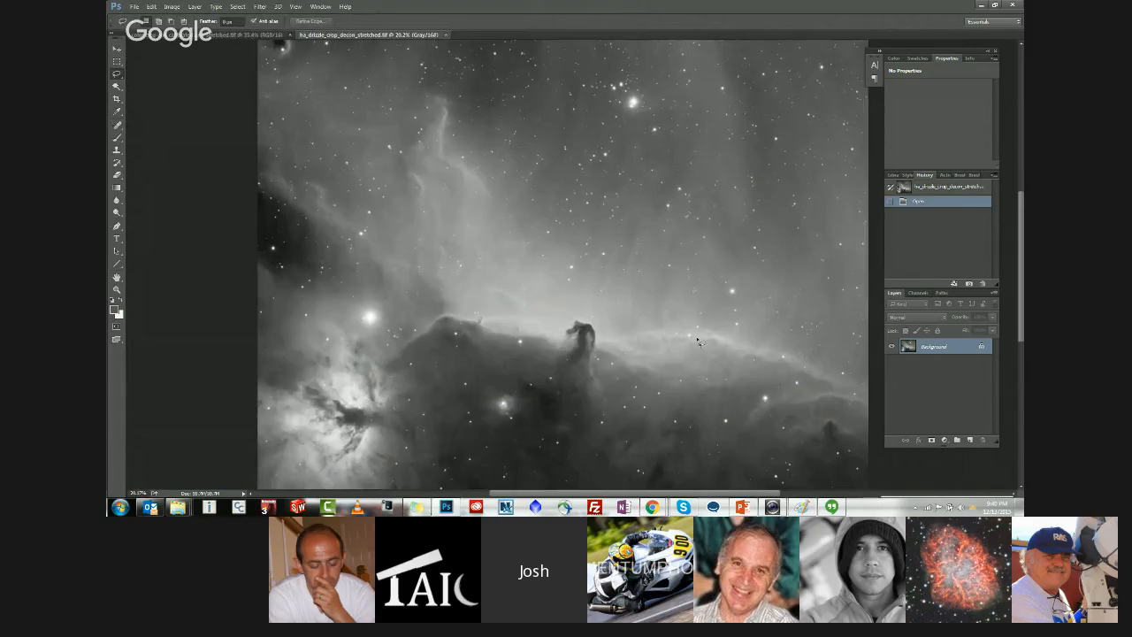
scroll(660, 327, "up", 2)
scroll(650, 324, "up", 1)
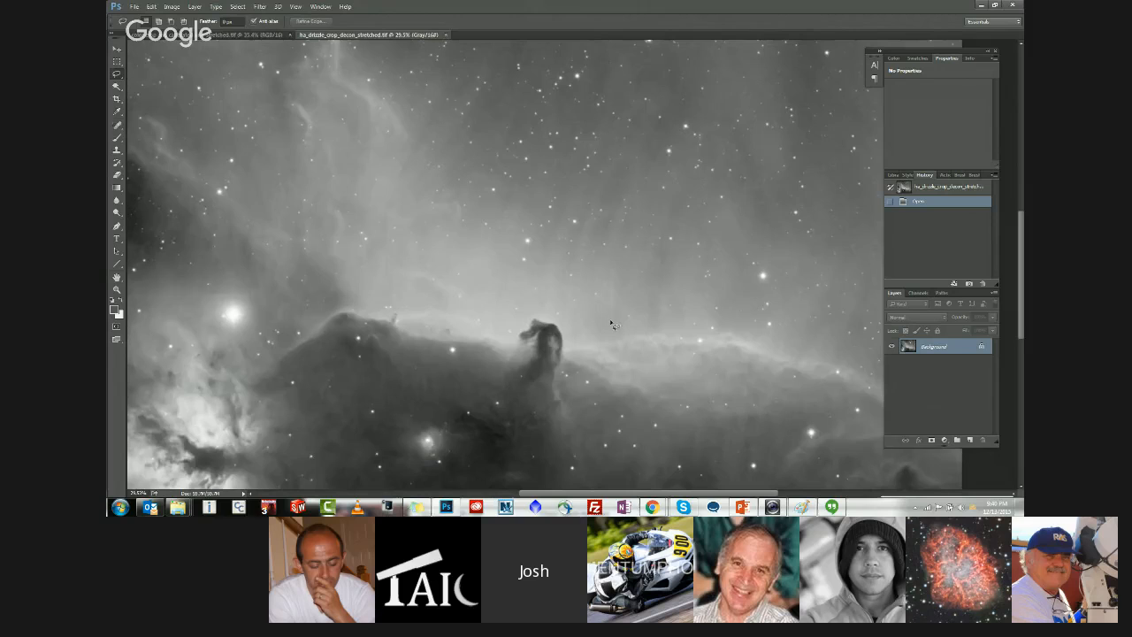
scroll(610, 324, "up", 1)
scroll(531, 289, "up", 1)
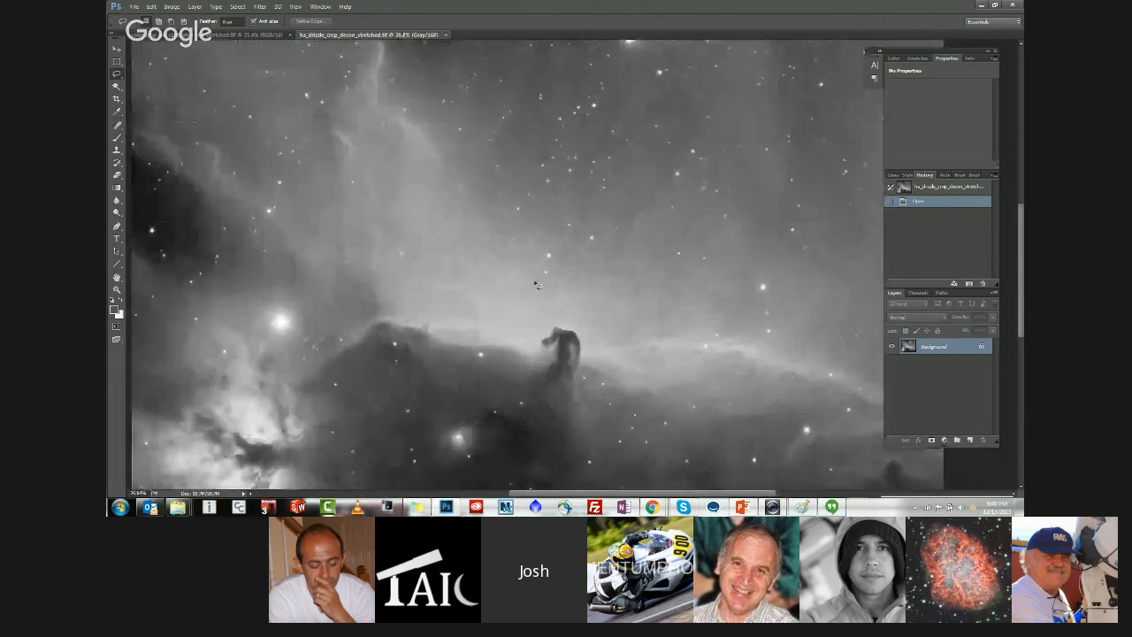
Step: Examine the dark horsehead, the bright ridge beside it and the surrounding stars in the grayscale hydrogen-alpha image up close and overall
scroll(536, 285, "up", 1)
scroll(690, 382, "up", 1)
scroll(642, 303, "up", 1)
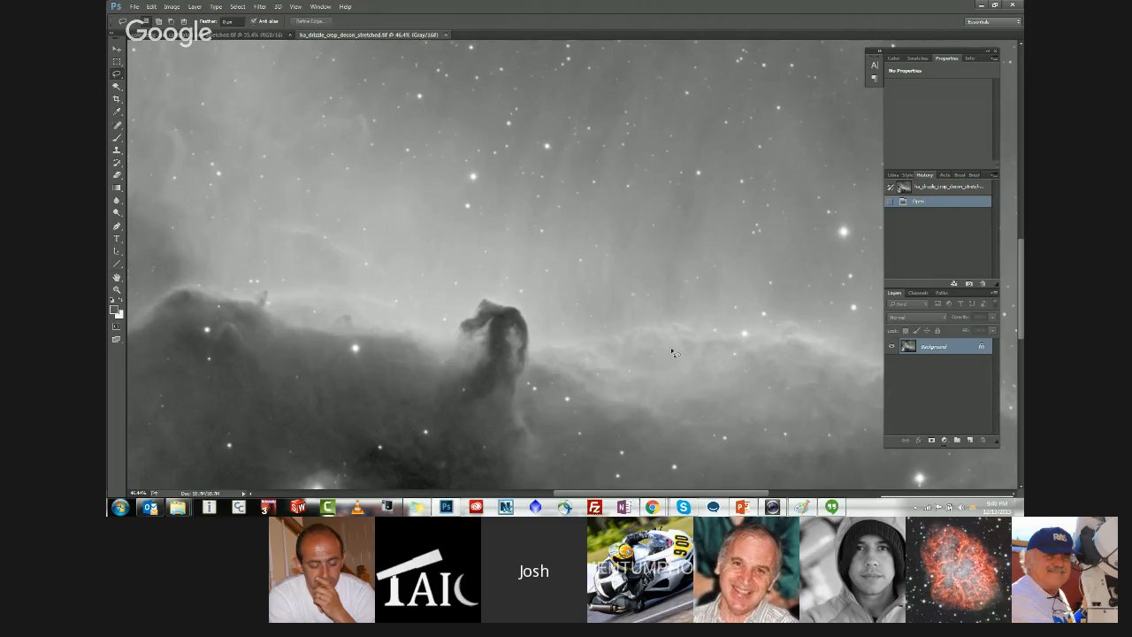
scroll(534, 351, "up", 1)
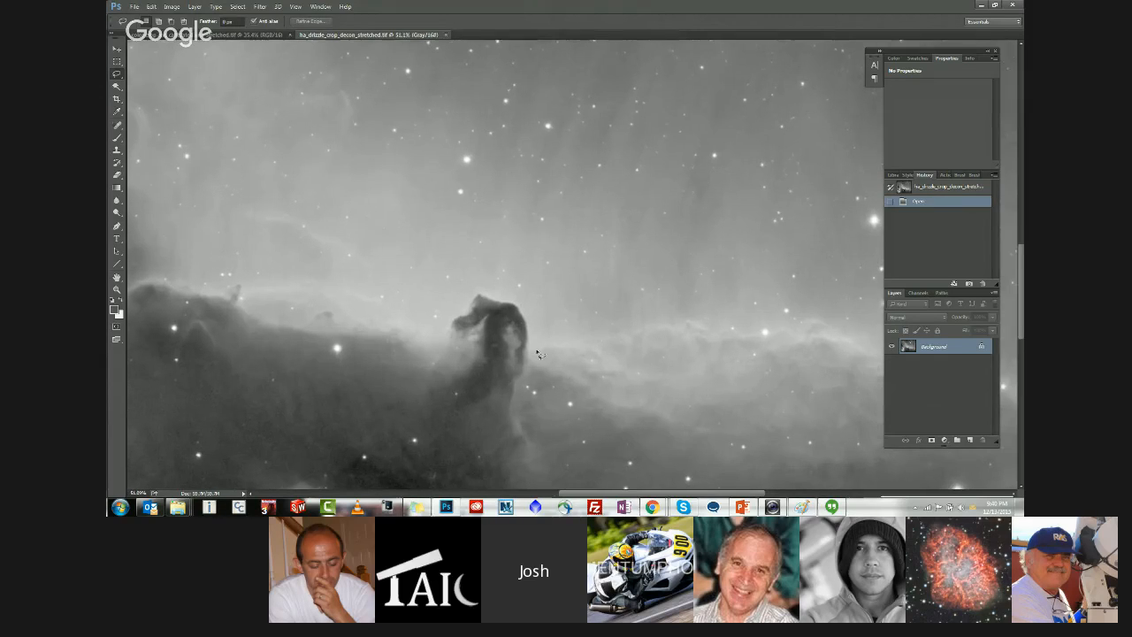
scroll(639, 305, "up", 2)
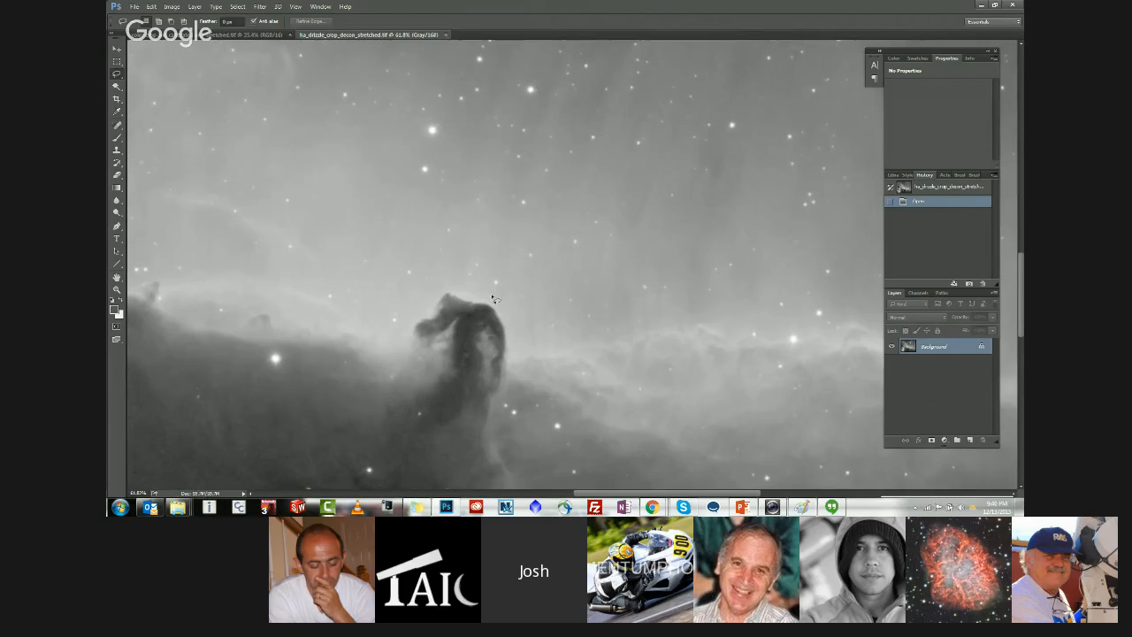
scroll(523, 292, "down", 8)
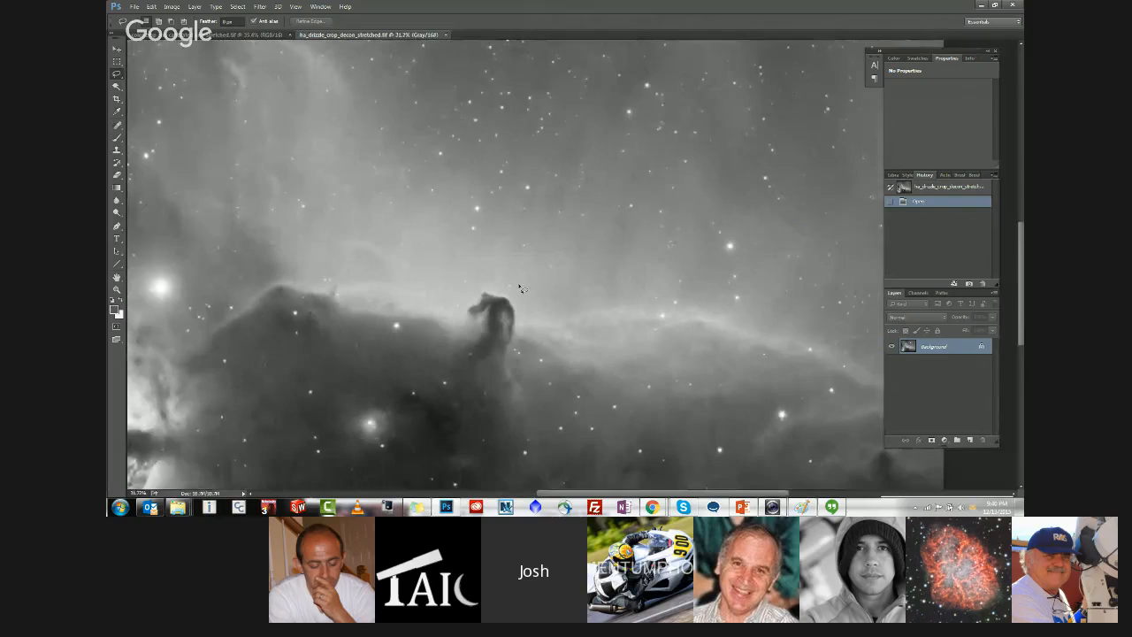
scroll(522, 289, "down", 1)
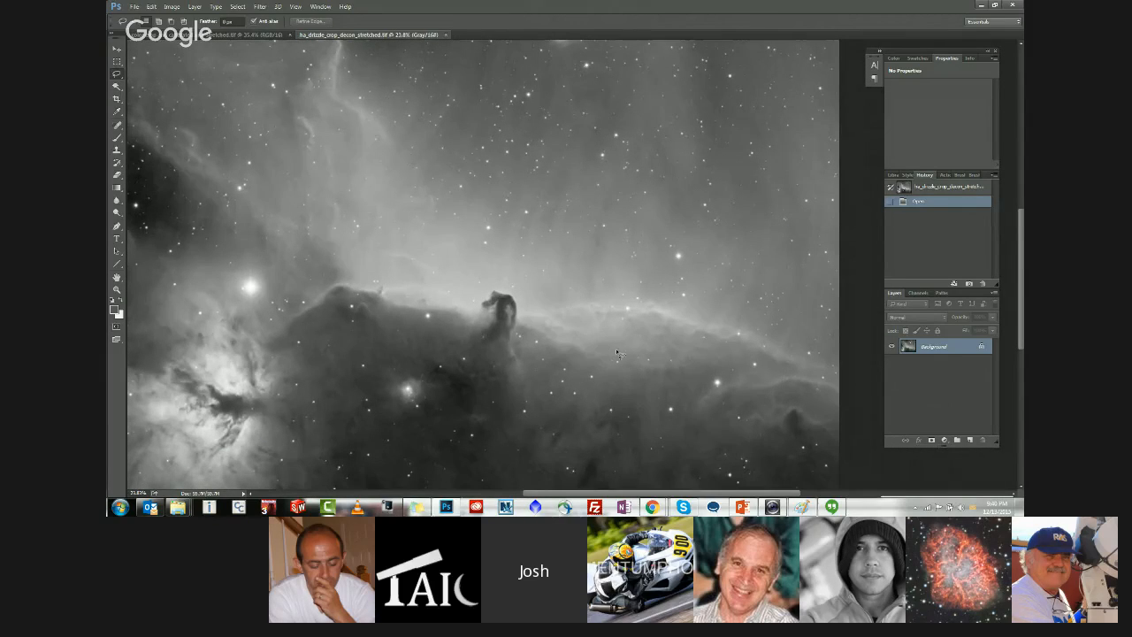
scroll(617, 353, "up", 5)
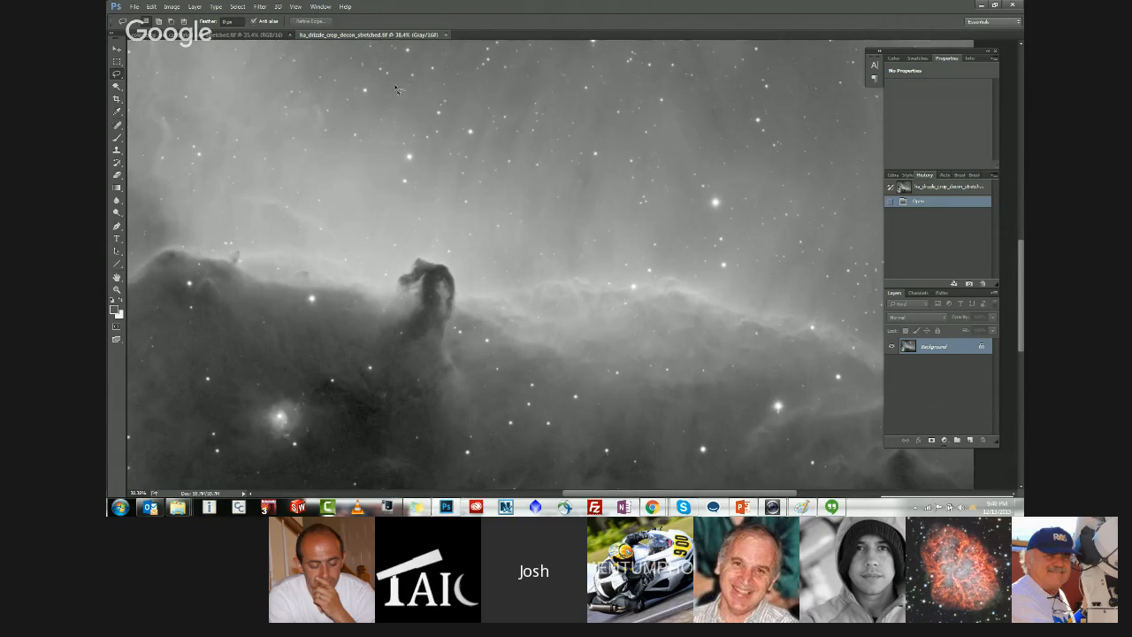
scroll(424, 137, "down", 1)
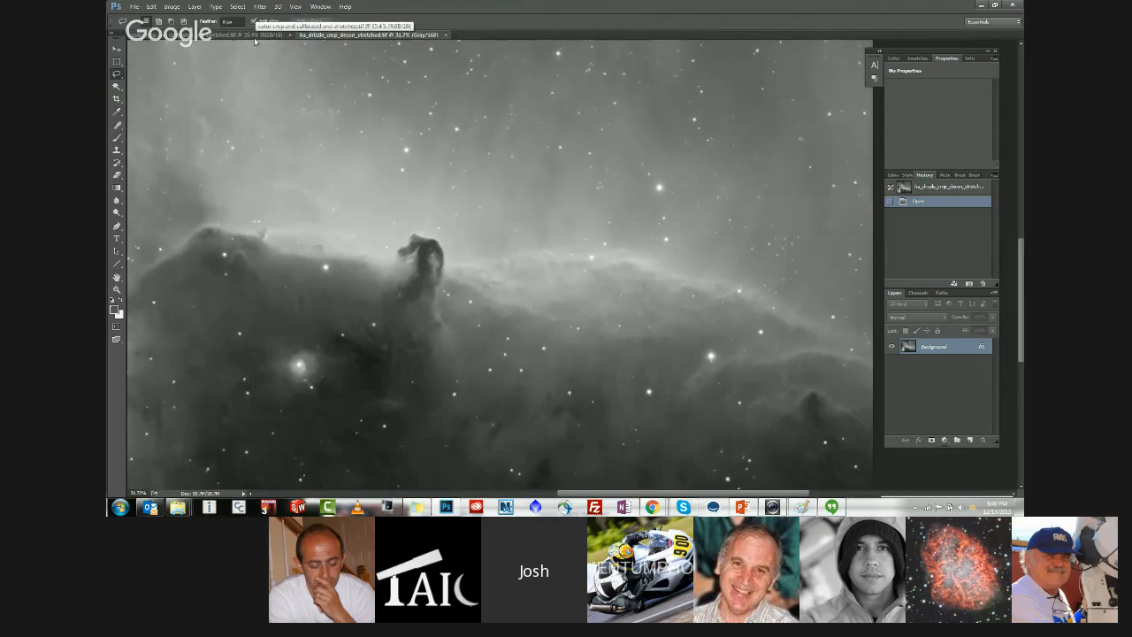
Step: Return to the color Horsehead image and review the whole frame for comparison with the grayscale hydrogen-alpha image
left_click(254, 41)
scroll(582, 287, "down", 2)
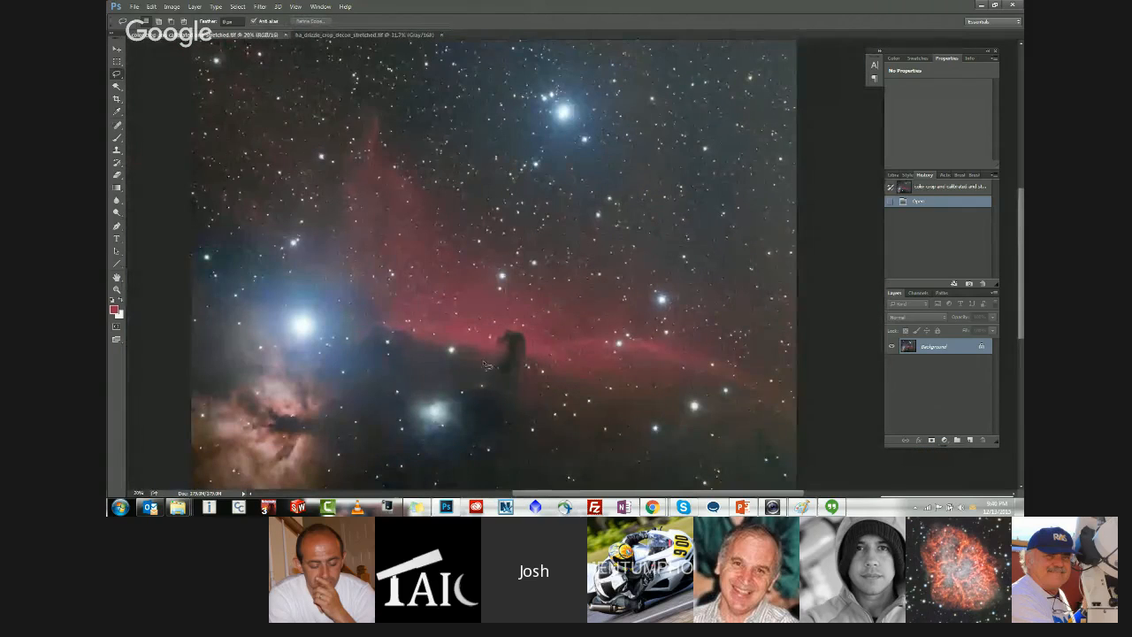
scroll(486, 365, "up", 3)
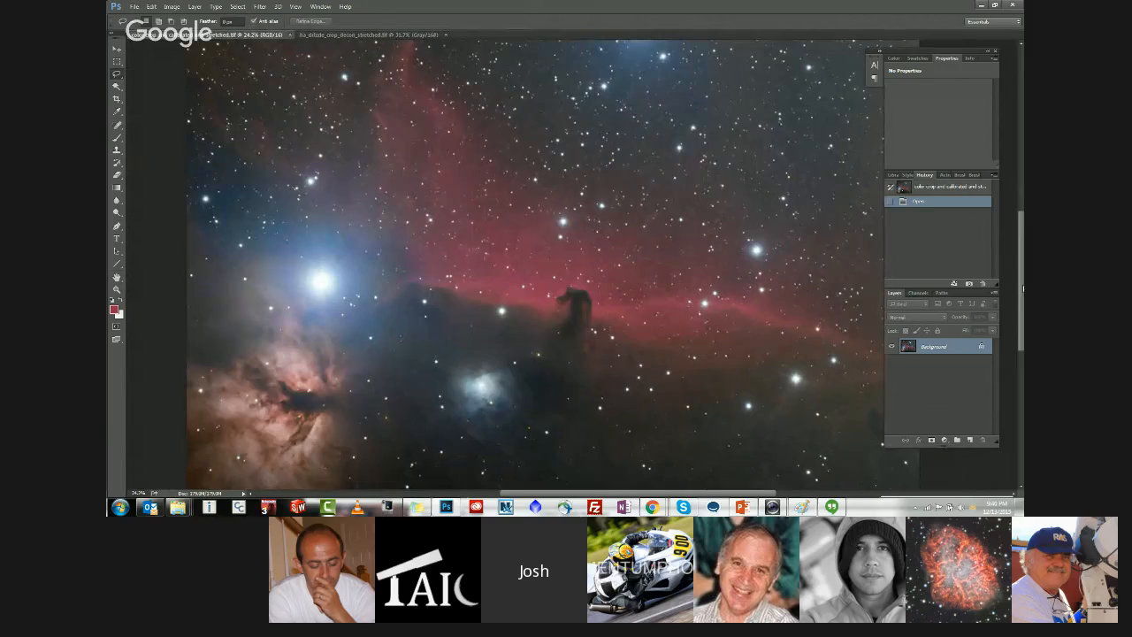
left_click_drag(1023, 288, 1023, 303)
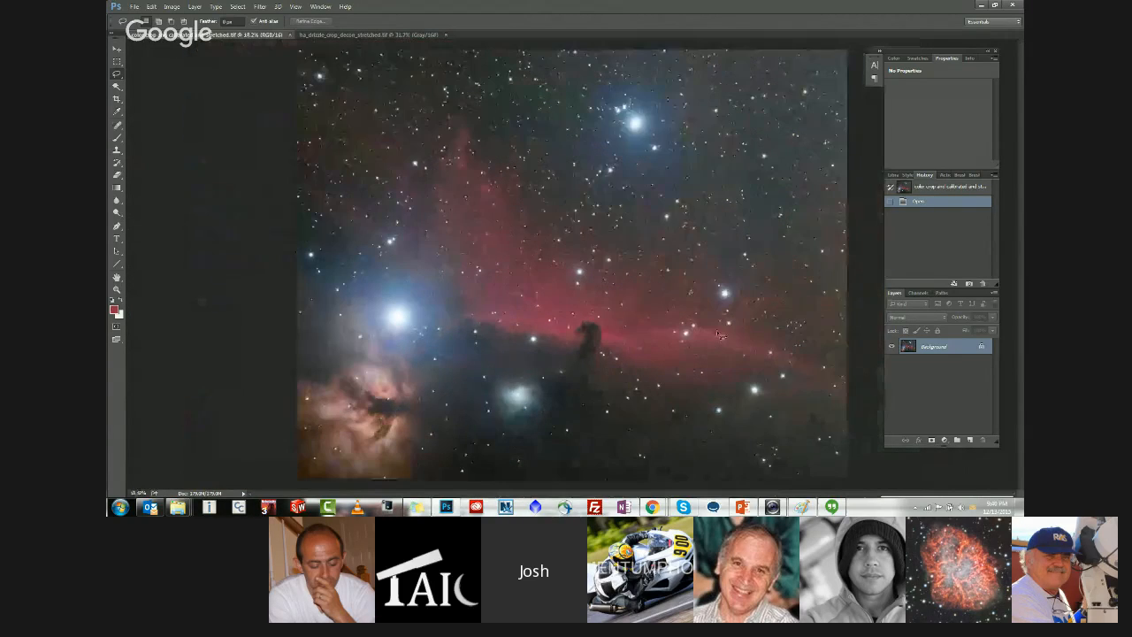
key("ctrl+0")
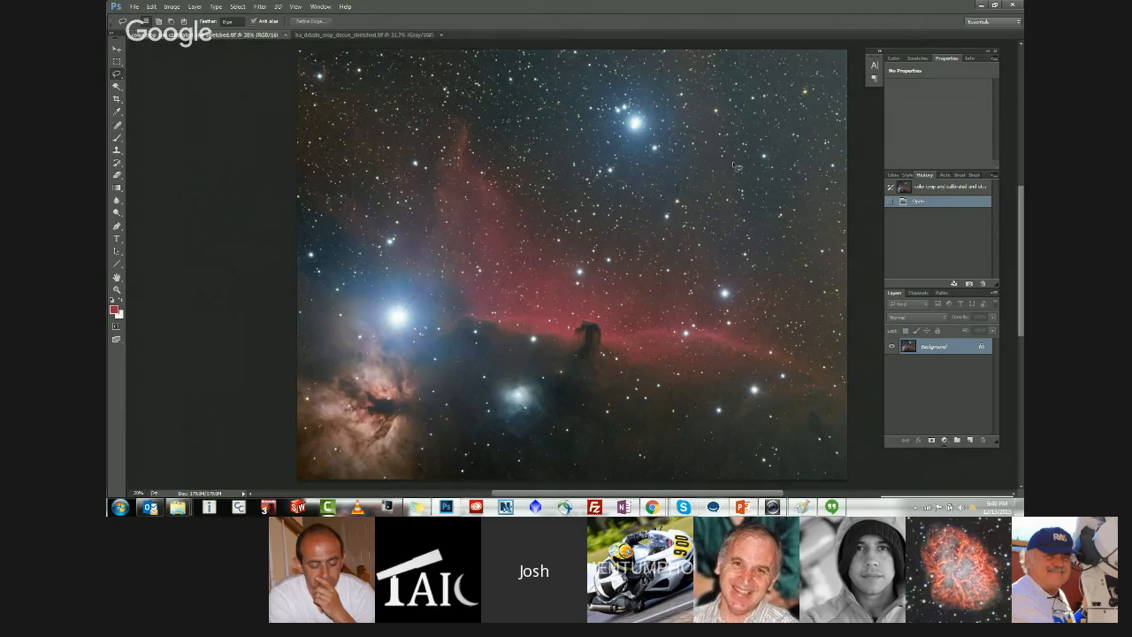
Step: Examine the dense star field and the red nebulosity above the dark horsehead in the color image
scroll(750, 182, "up", 3)
scroll(718, 156, "down", 2)
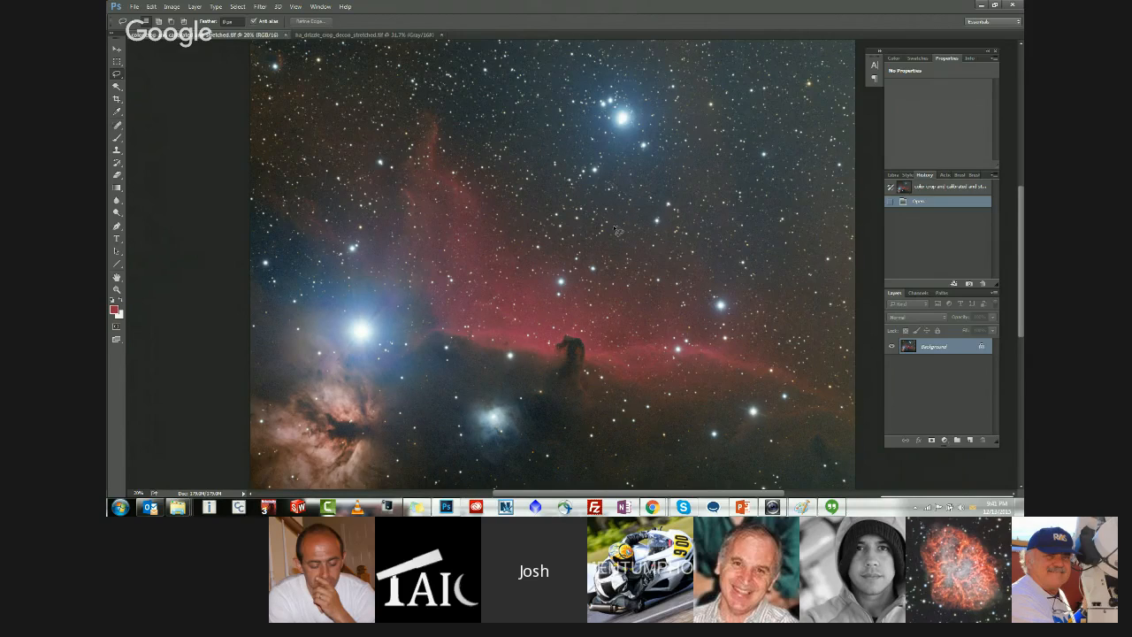
scroll(564, 193, "up", 1)
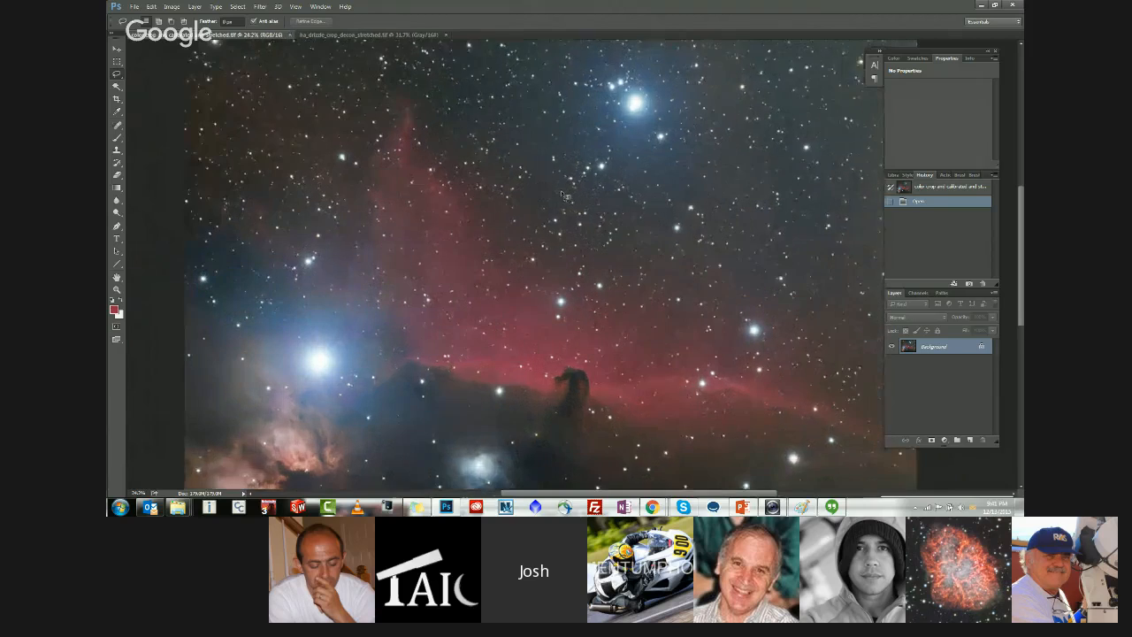
scroll(548, 209, "up", 1)
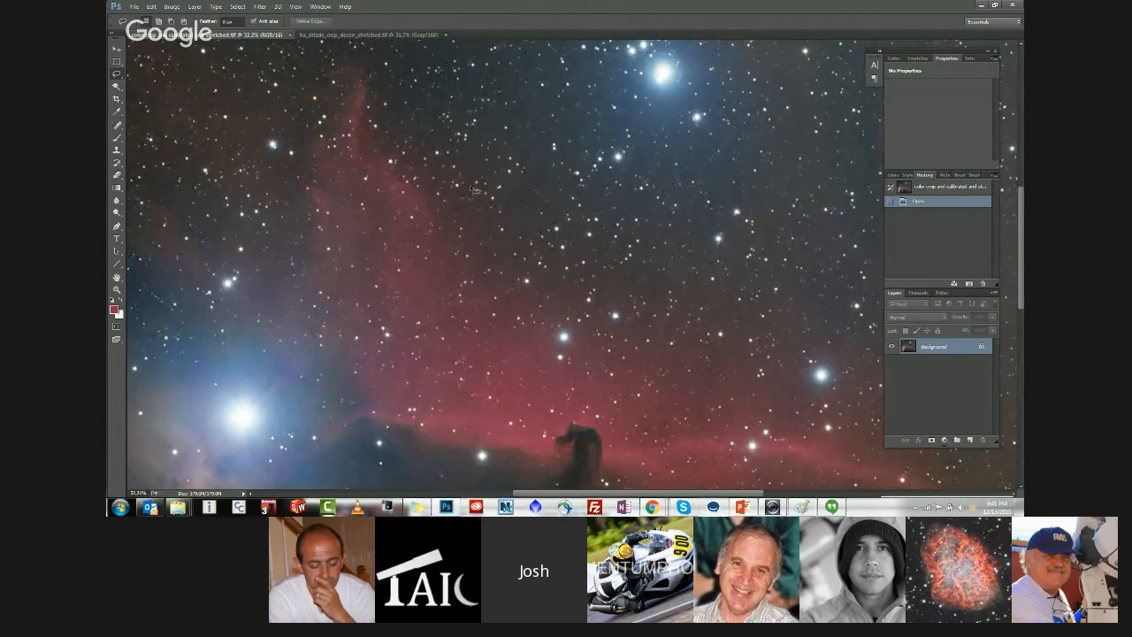
scroll(521, 233, "down", 1)
scroll(654, 398, "up", 2)
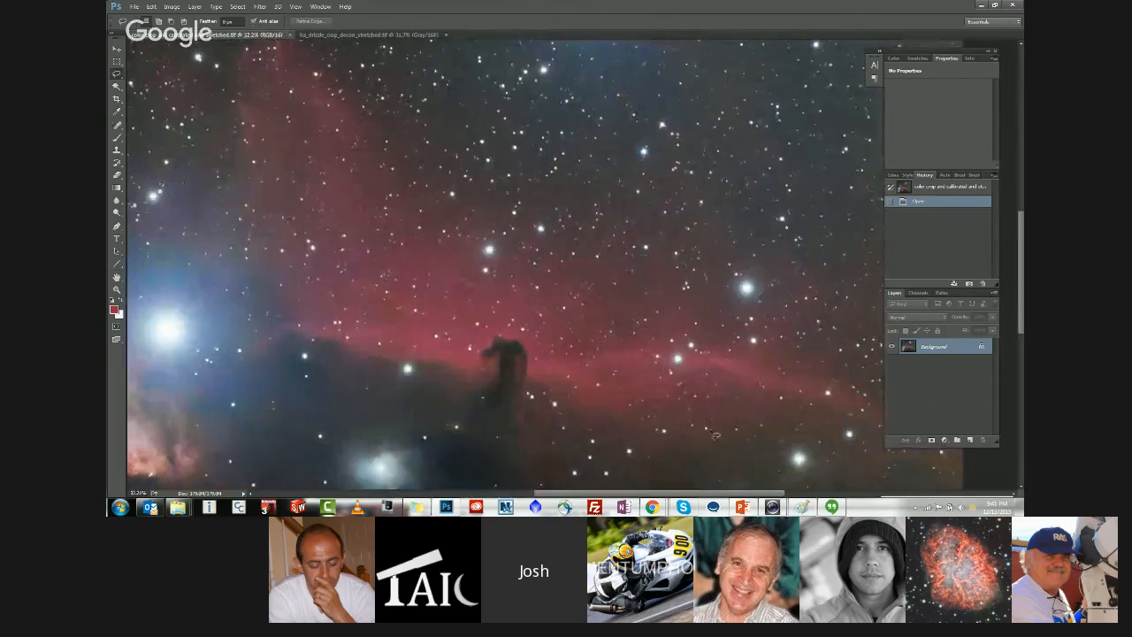
scroll(699, 411, "down", 2)
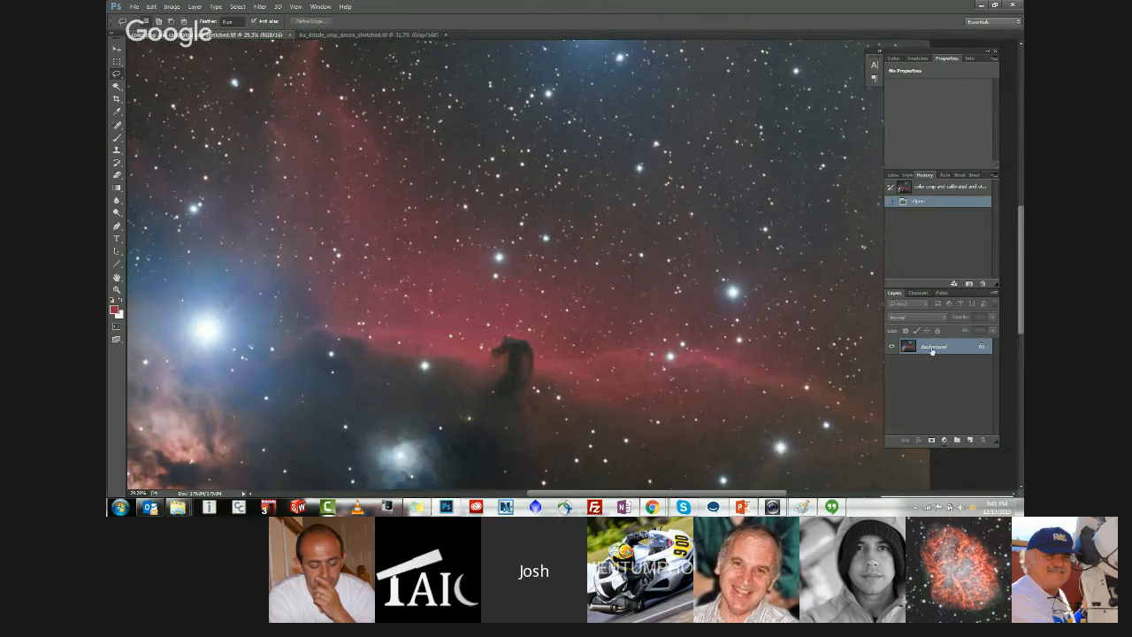
Step: Duplicate the Background layer and brighten the copy with Curves, raising a lower-tone point on the RGB curve to an output of 92
left_click_drag(929, 348, 969, 437)
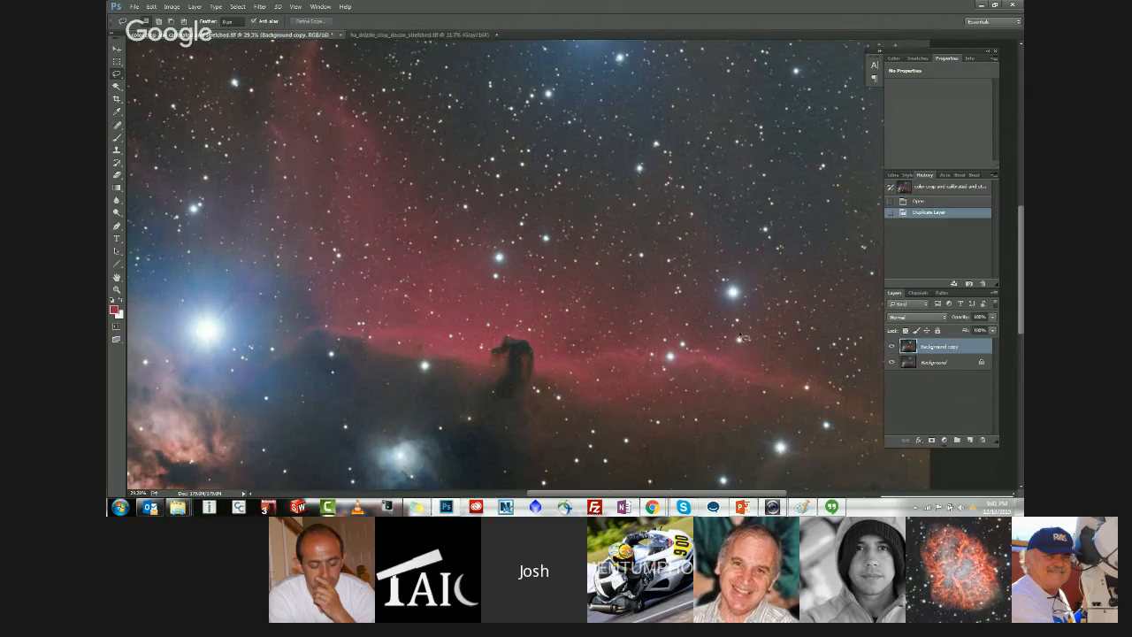
scroll(741, 337, "down", 1)
key("ctrl+m")
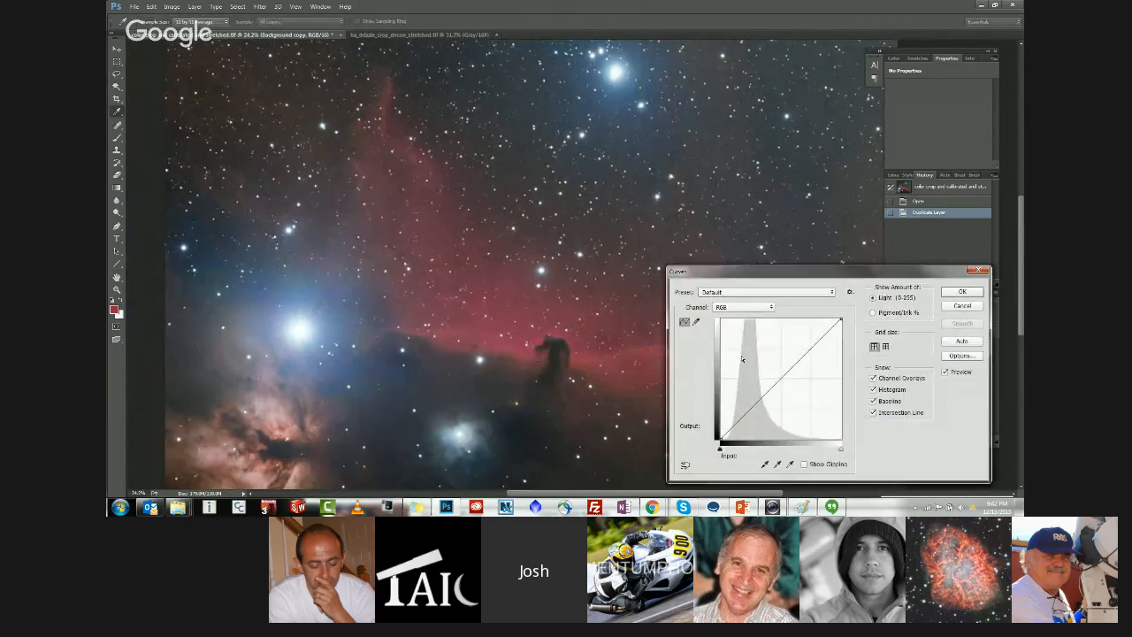
left_click_drag(754, 404, 748, 395)
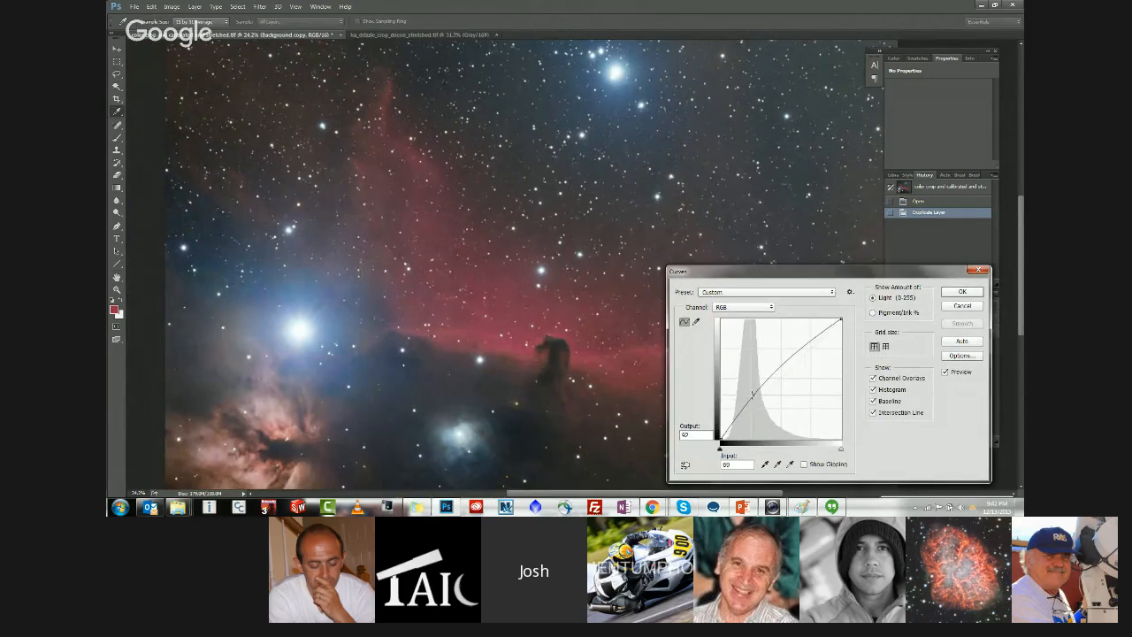
left_click(962, 293)
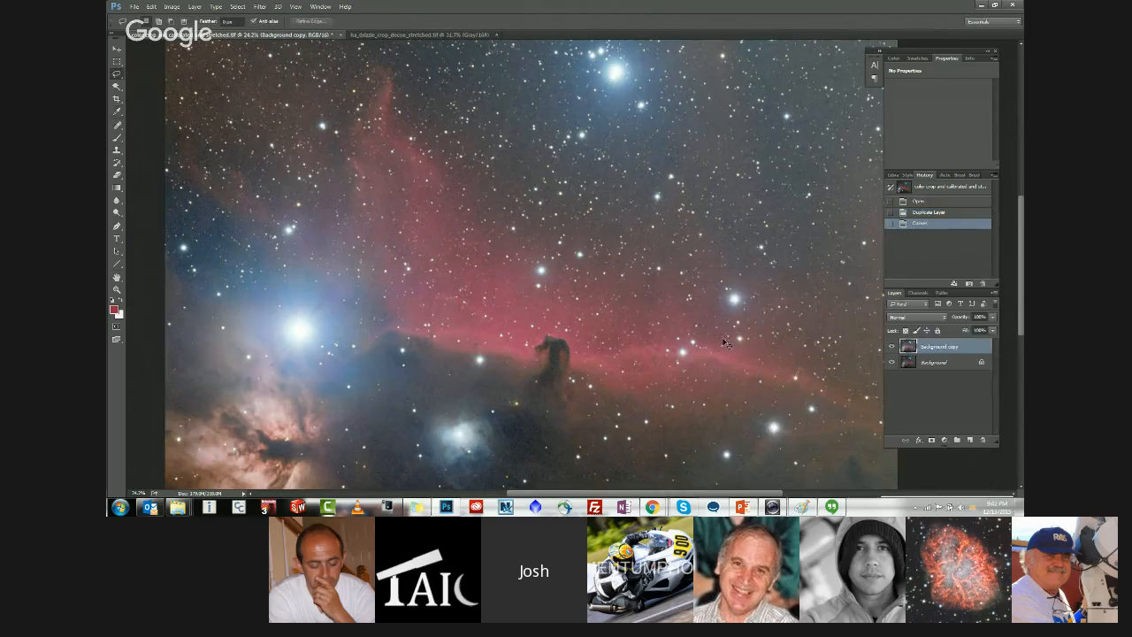
Step: Darken the shadows of the duplicated layer with Levels, setting the RGB black input level to 11
key("ctrl+l")
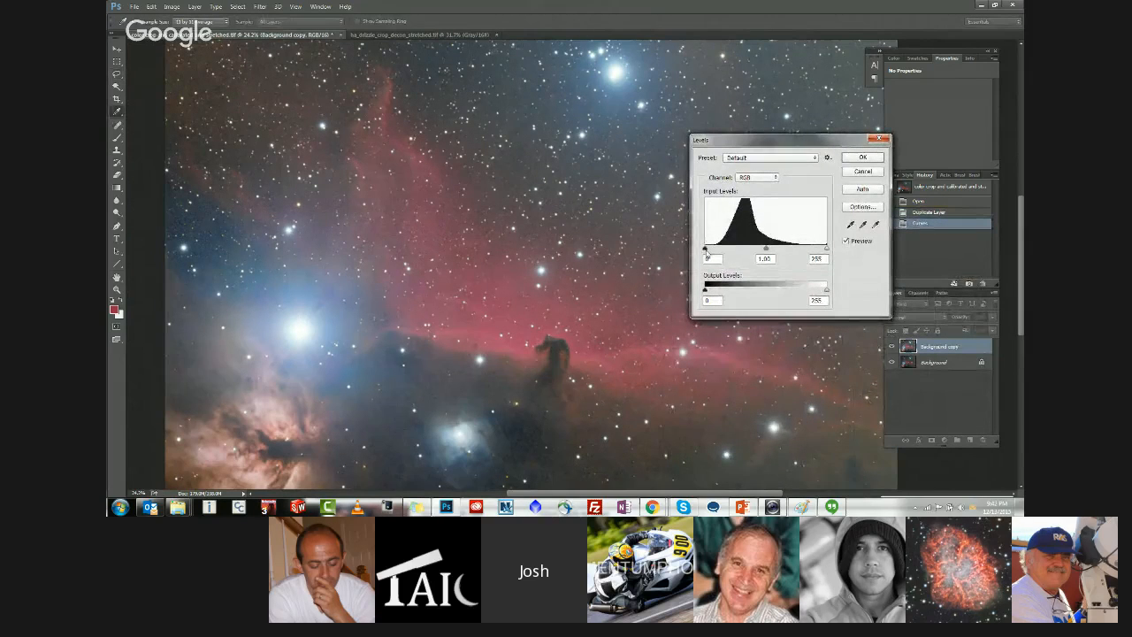
left_click_drag(704, 250, 708, 250)
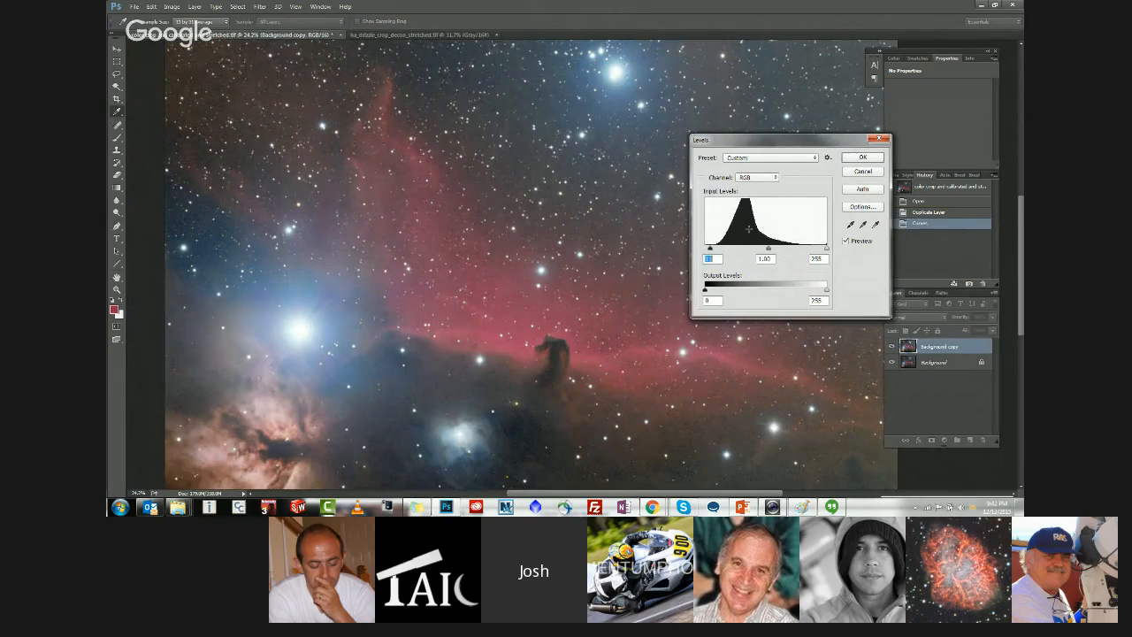
left_click(862, 156)
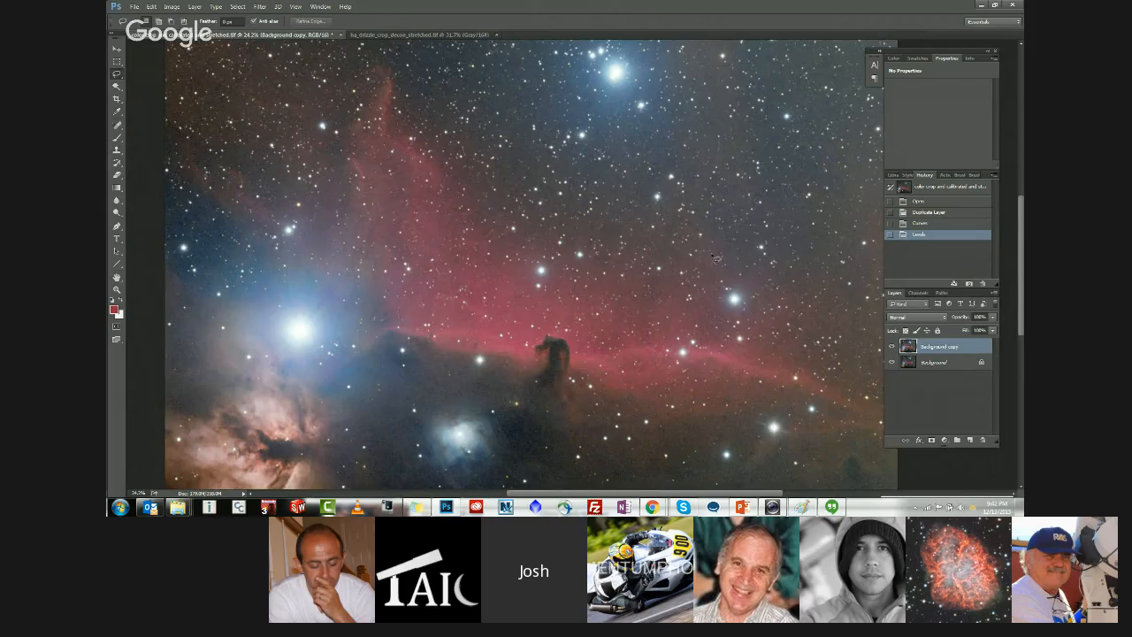
Step: Review the stars, red nebulosity and background of the adjusted color image at several magnifications
scroll(706, 271, "down", 3)
scroll(676, 206, "up", 2)
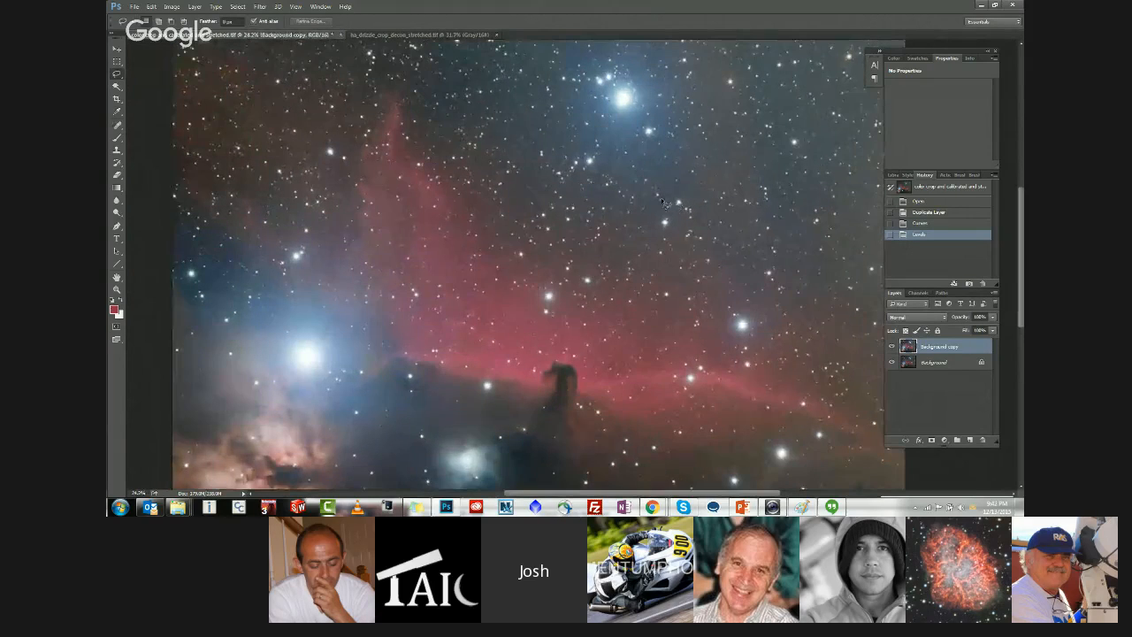
scroll(677, 206, "up", 2)
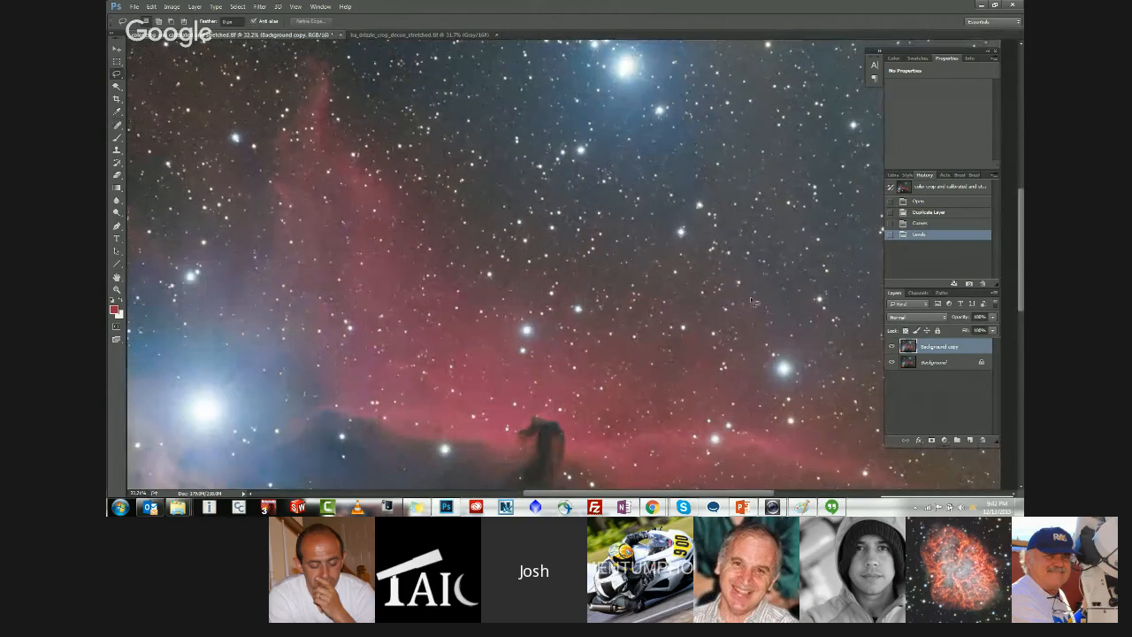
scroll(648, 249, "down", 2)
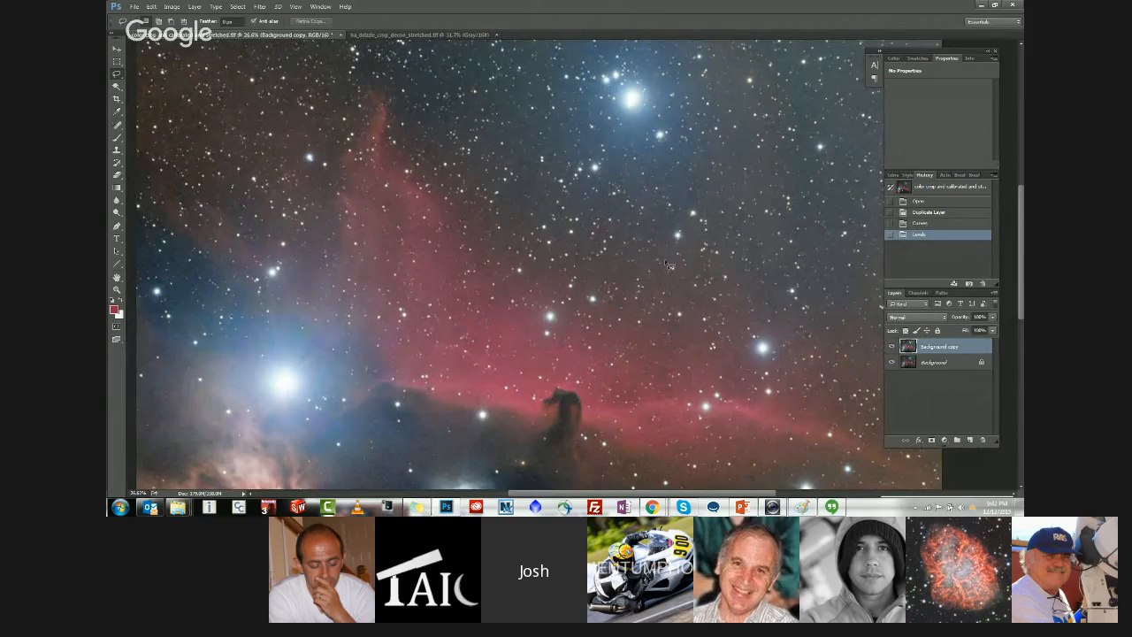
scroll(563, 165, "down", 1)
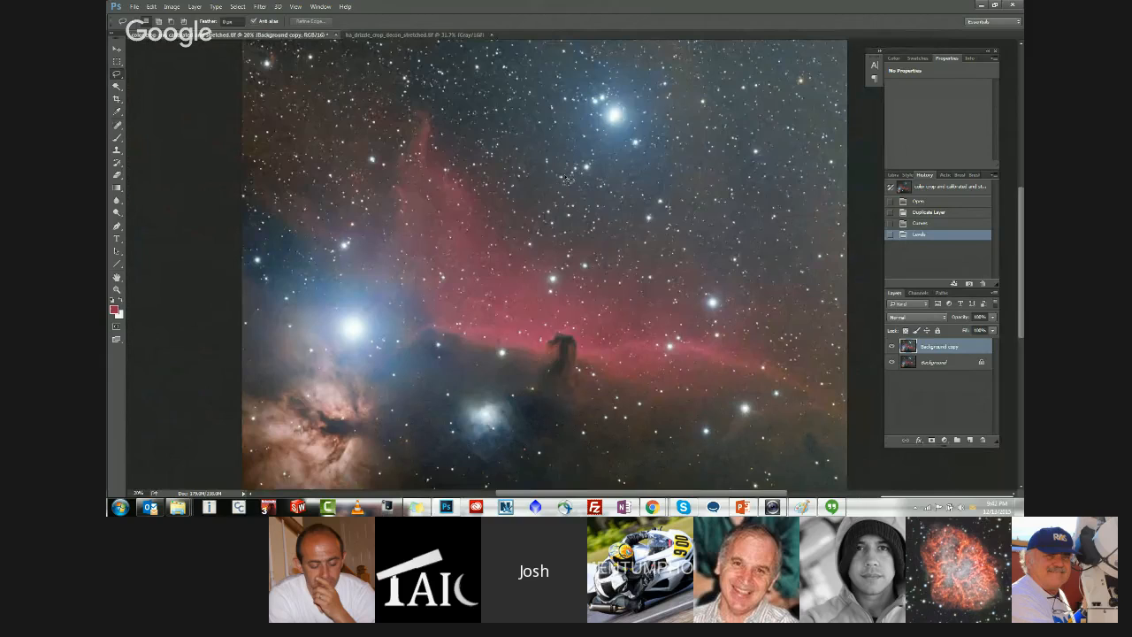
Step: Inspect the noise and small stars at 100% where the red nebulosity meets the dark background
scroll(563, 182, "up", 1)
scroll(567, 215, "up", 1)
scroll(597, 242, "up", 1)
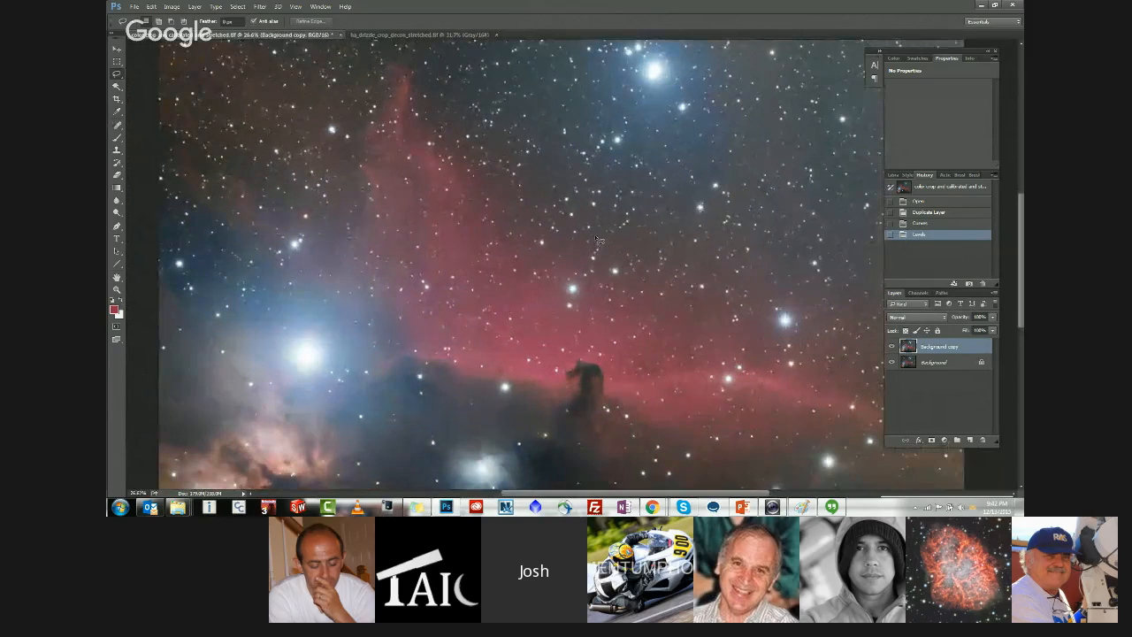
scroll(600, 203, "up", 1)
scroll(533, 211, "up", 2)
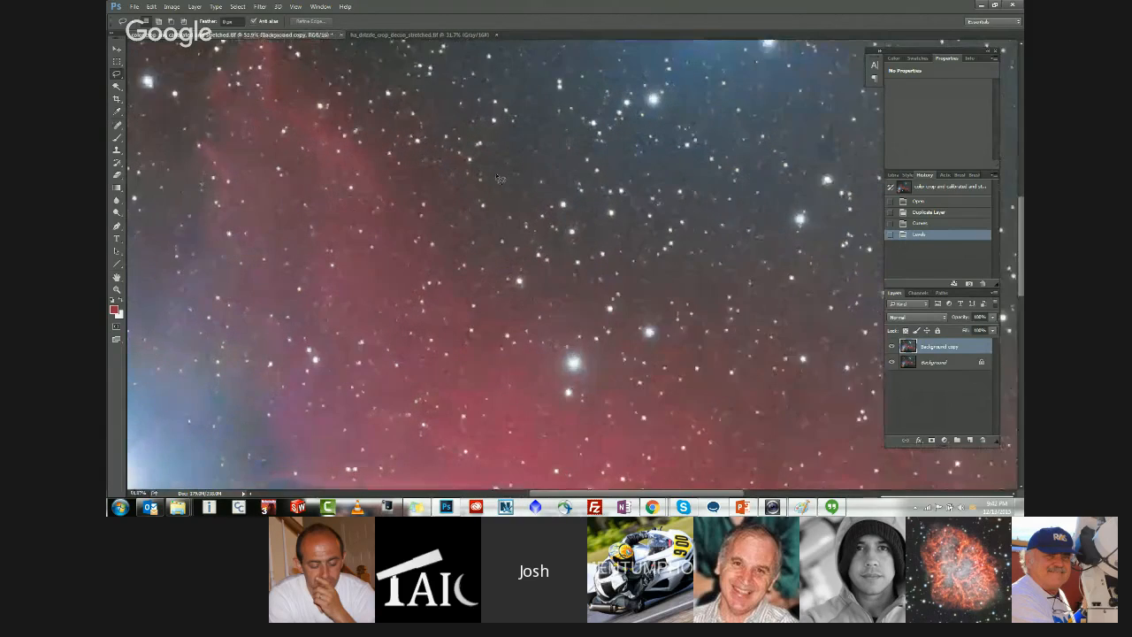
scroll(460, 210, "up", 2)
scroll(396, 211, "up", 1)
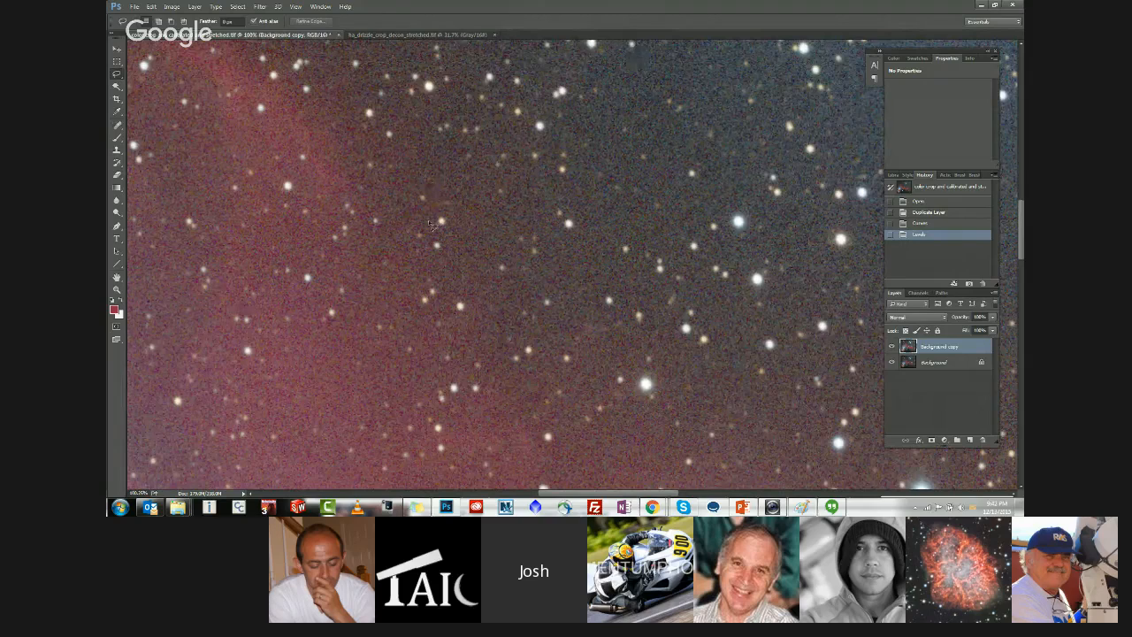
Step: Examine the blue reflection nebula, the dark background below it and the overall color image at several magnifications
scroll(498, 313, "down", 1)
scroll(498, 313, "down", 5)
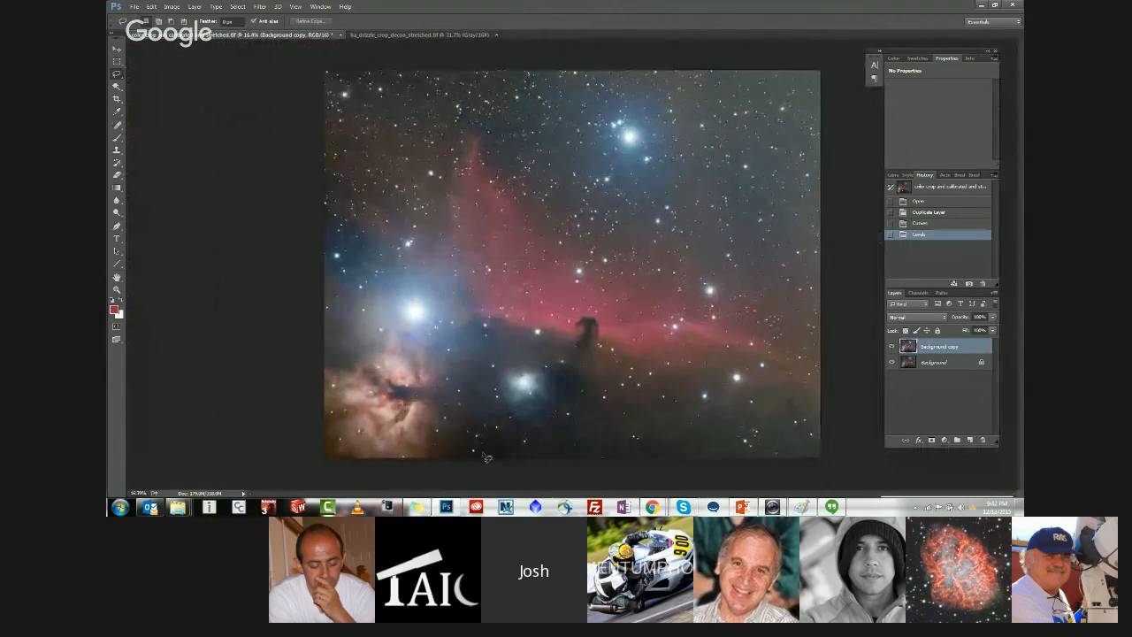
scroll(489, 458, "up", 3)
scroll(489, 469, "up", 2)
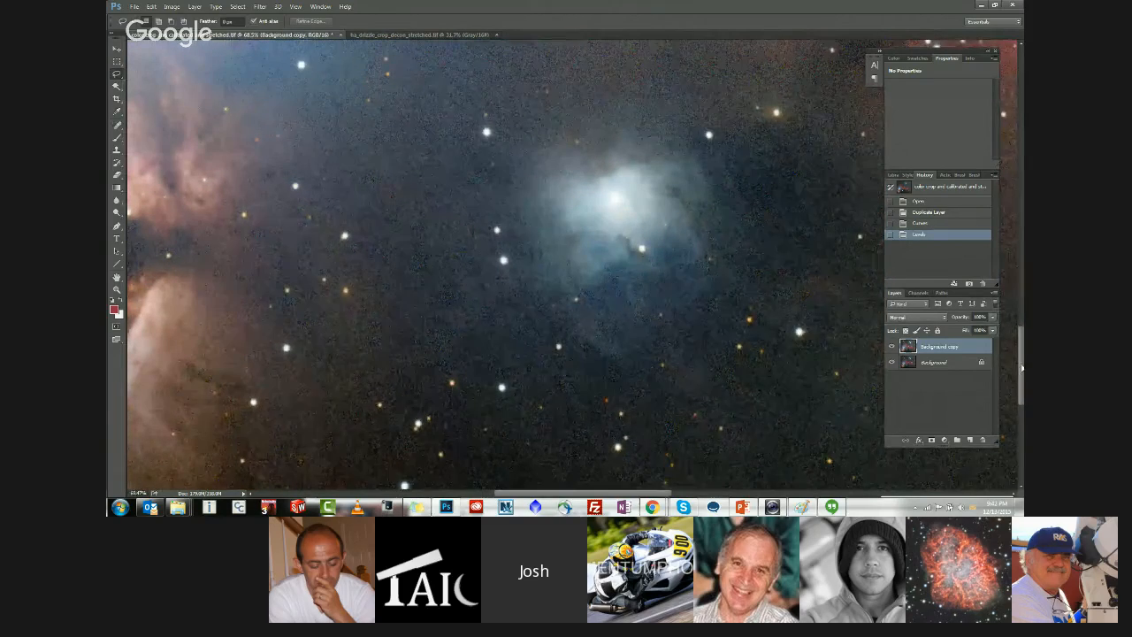
scroll(796, 383, "down", 3)
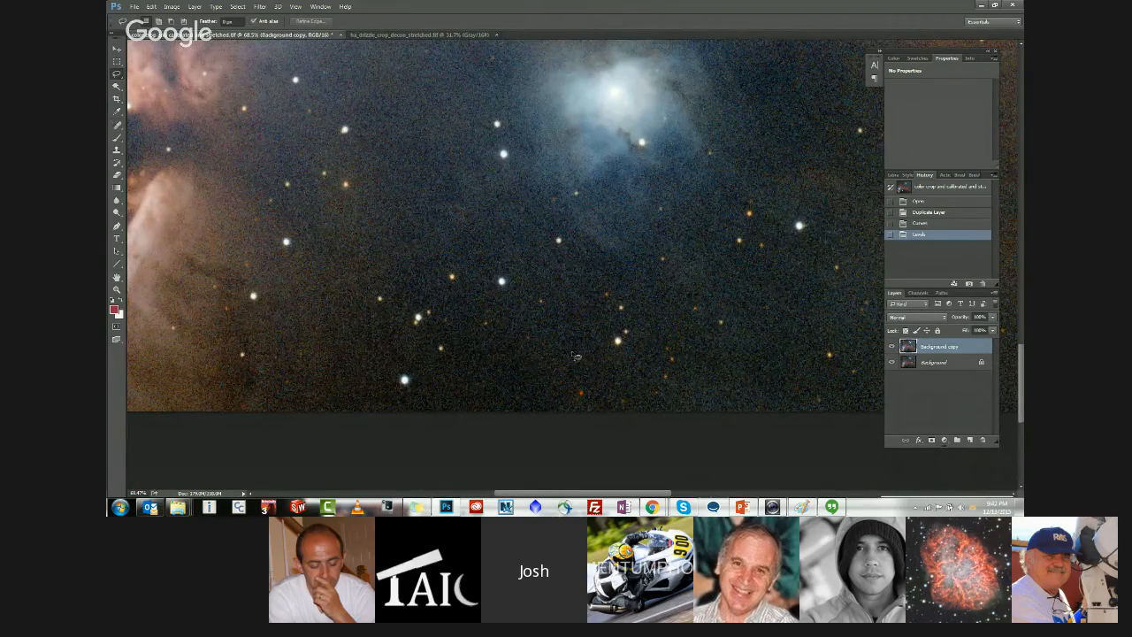
scroll(556, 366, "down", 1)
scroll(679, 320, "up", 2)
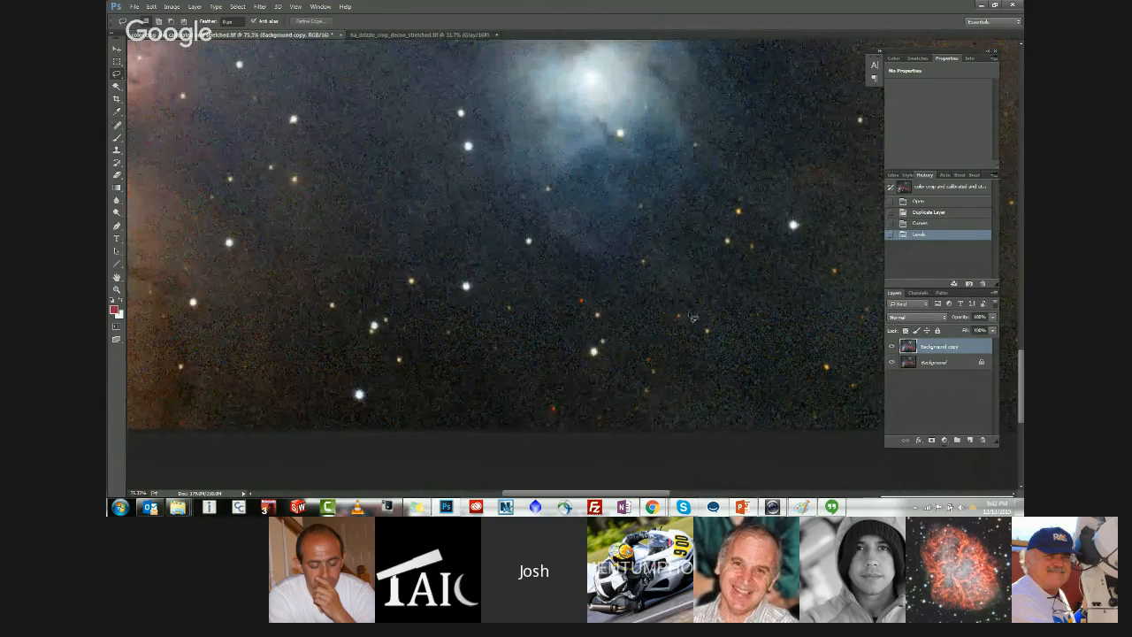
scroll(696, 316, "down", 1)
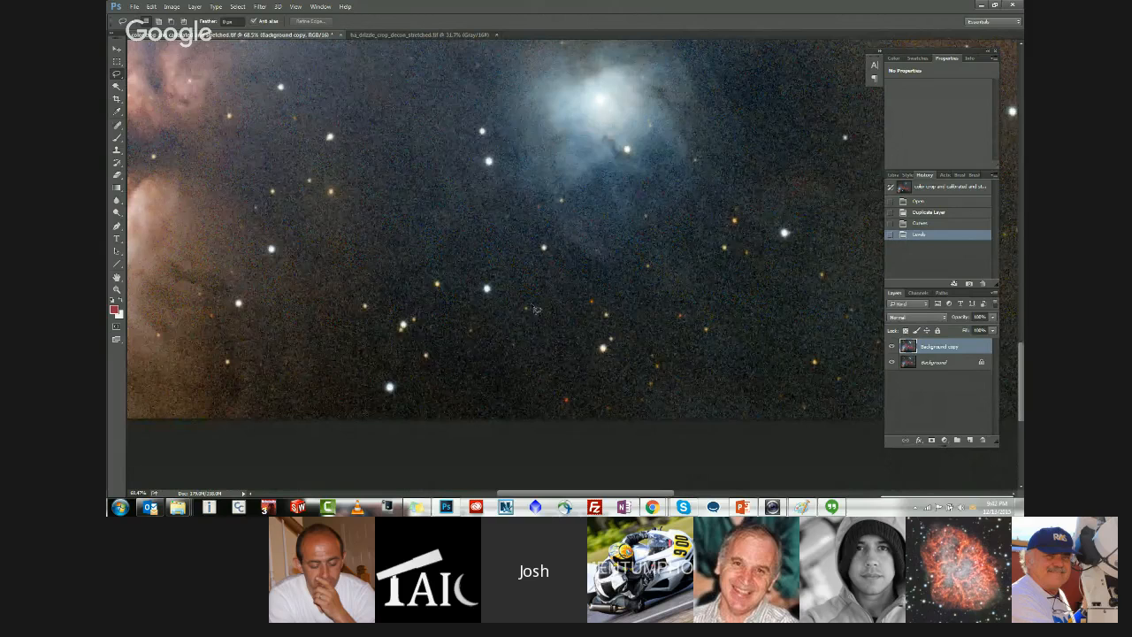
scroll(536, 309, "down", 4)
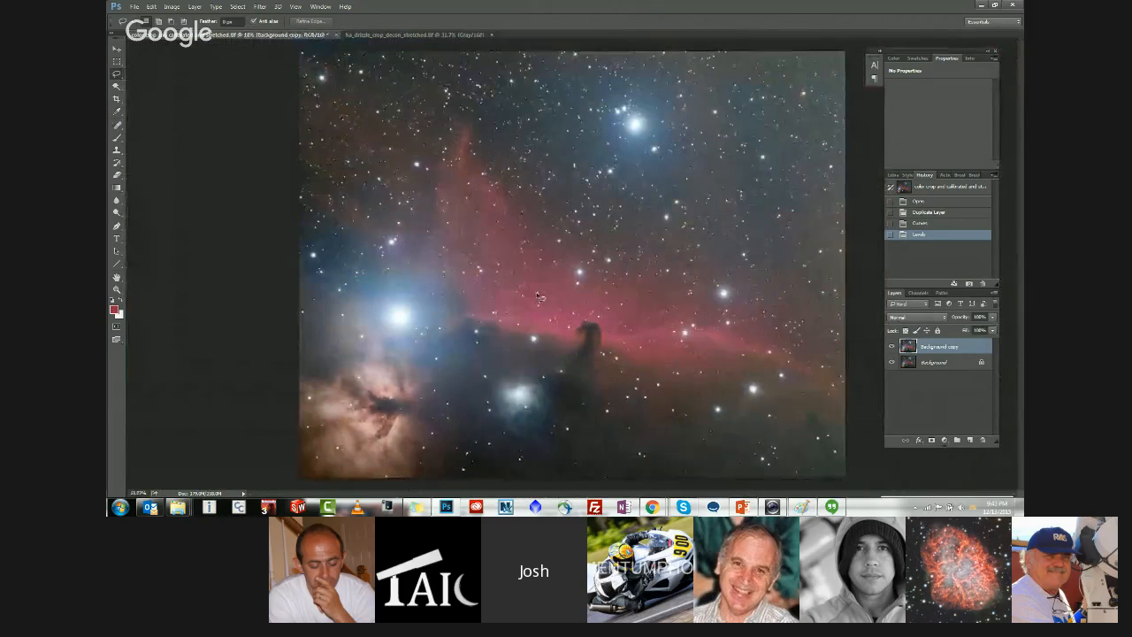
scroll(584, 256, "up", 1)
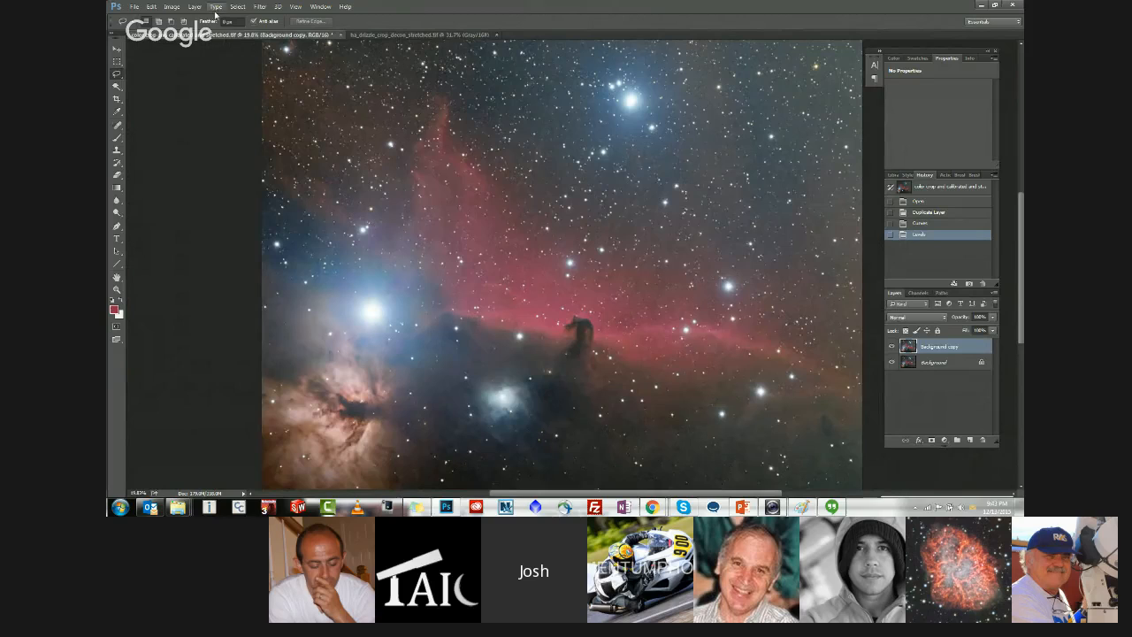
Step: Raise the Color Intensity of the Background copy layer with Match Color and duplicate the adjusted layer
left_click(171, 6)
mouse_move(221, 30)
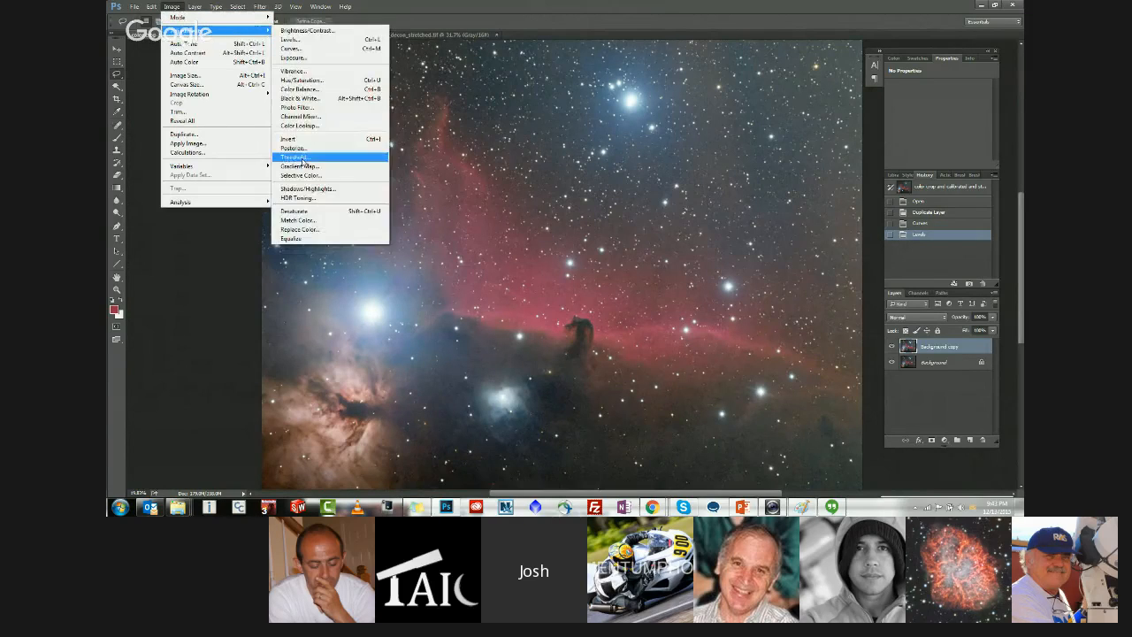
left_click(298, 220)
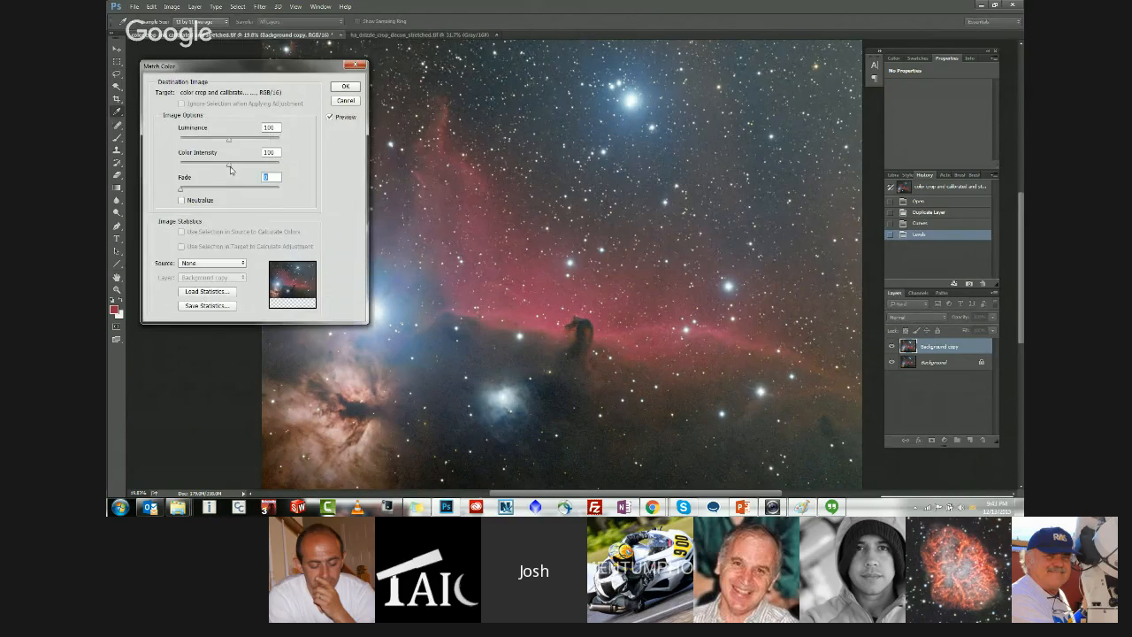
left_click_drag(230, 169, 248, 168)
left_click(344, 87)
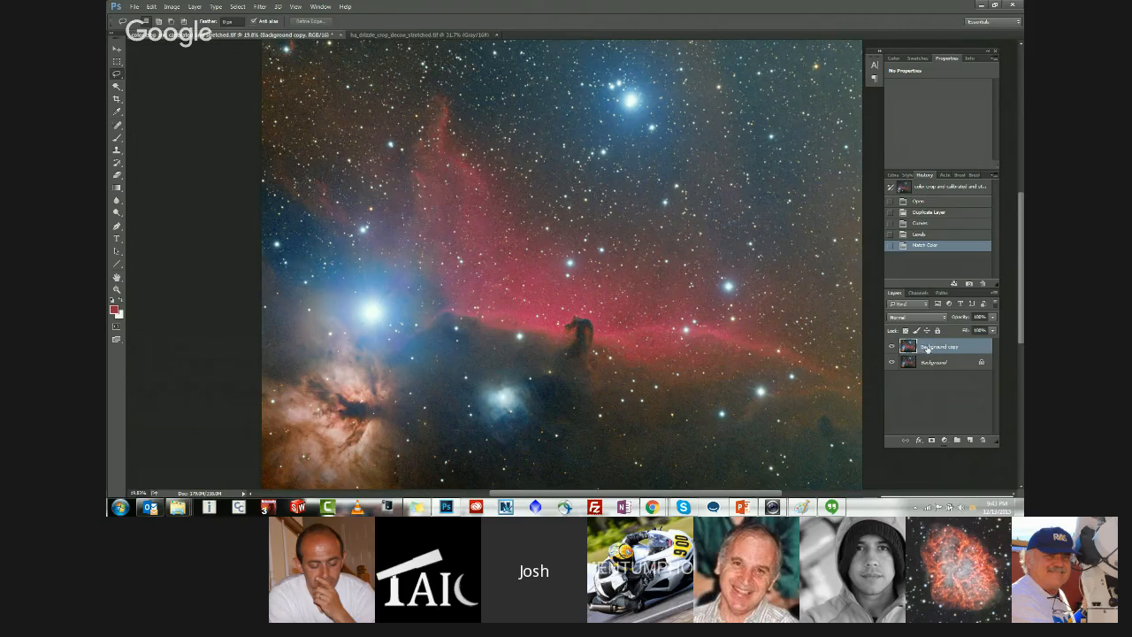
left_click_drag(927, 347, 970, 440)
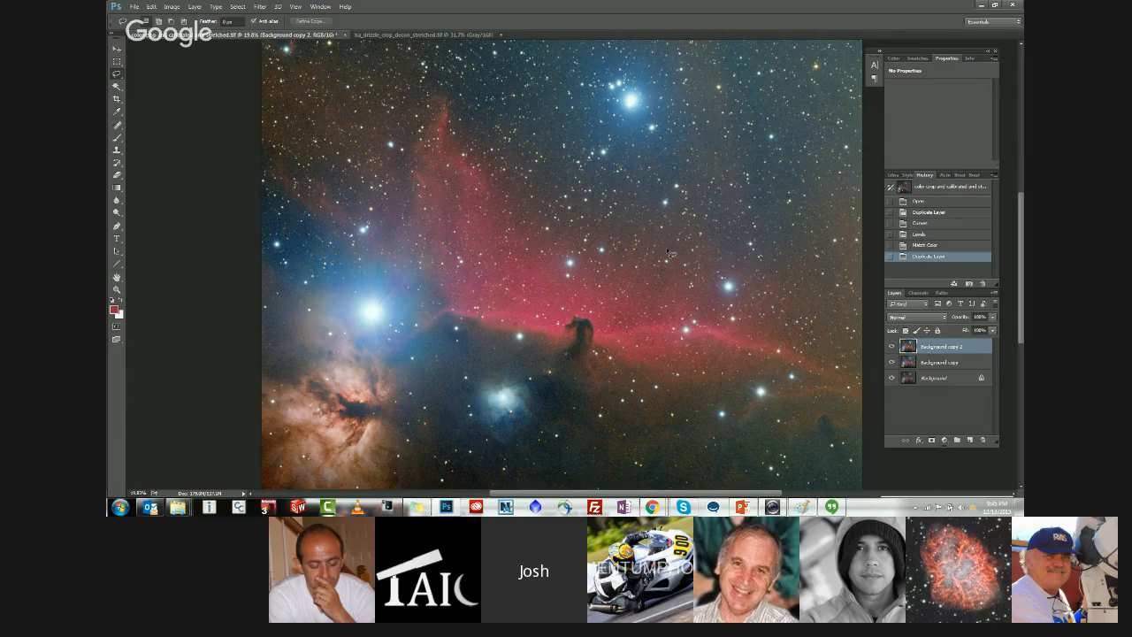
Step: Review the red nebulosity, small stars and background noise of the more saturated image at several magnifications
scroll(669, 252, "down", 1)
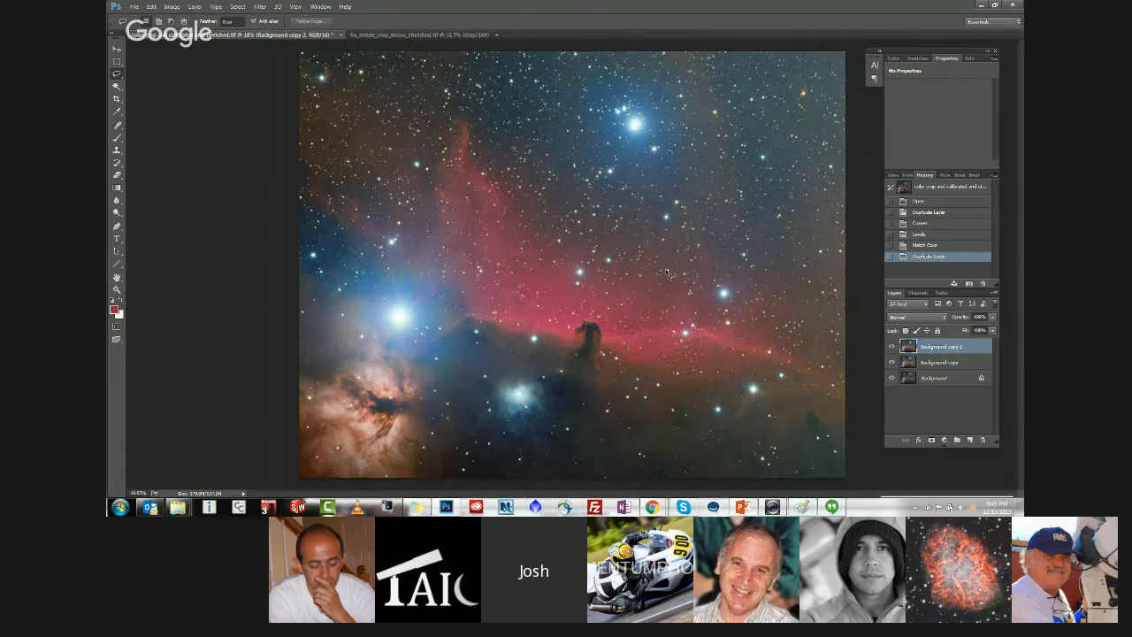
scroll(669, 266, "up", 3)
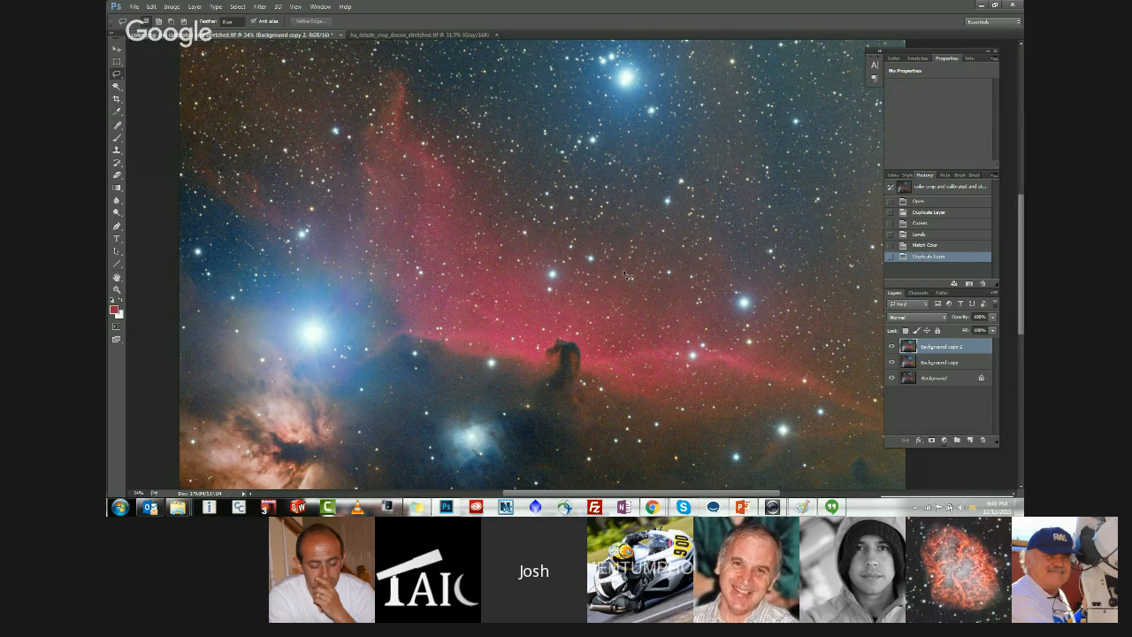
scroll(624, 277, "down", 5)
scroll(675, 403, "up", 5)
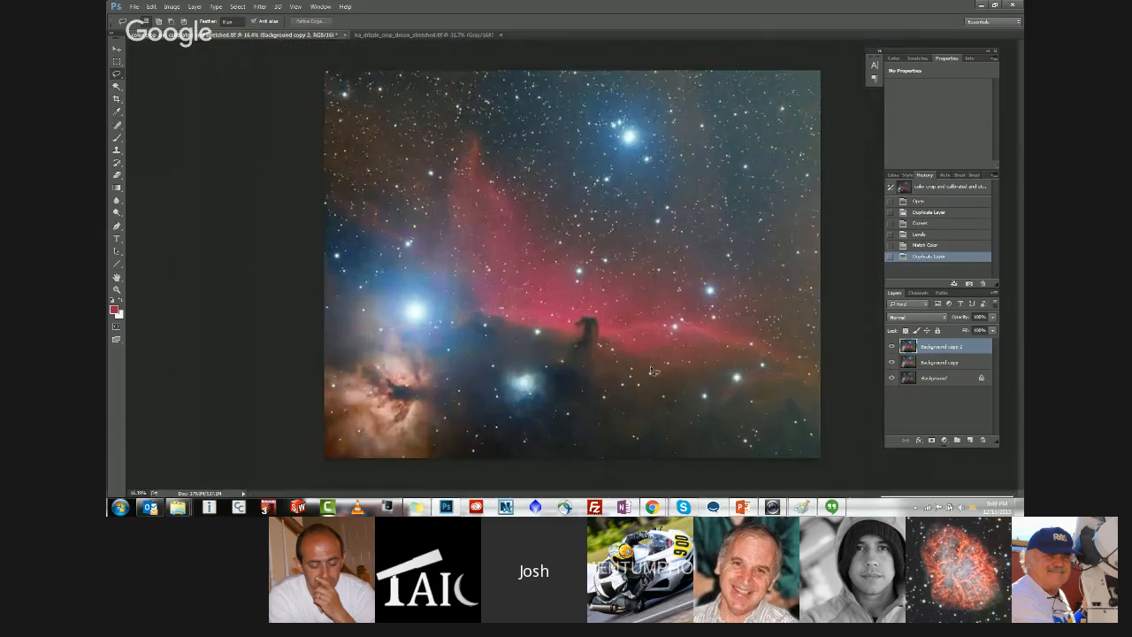
scroll(675, 404, "down", 2)
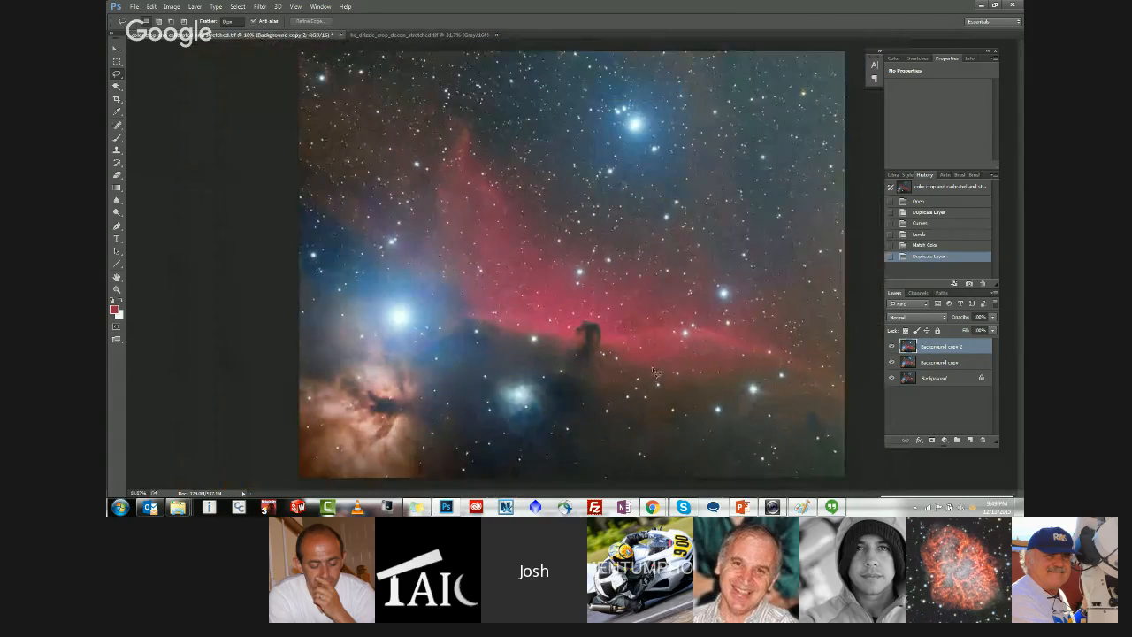
scroll(644, 336, "up", 2)
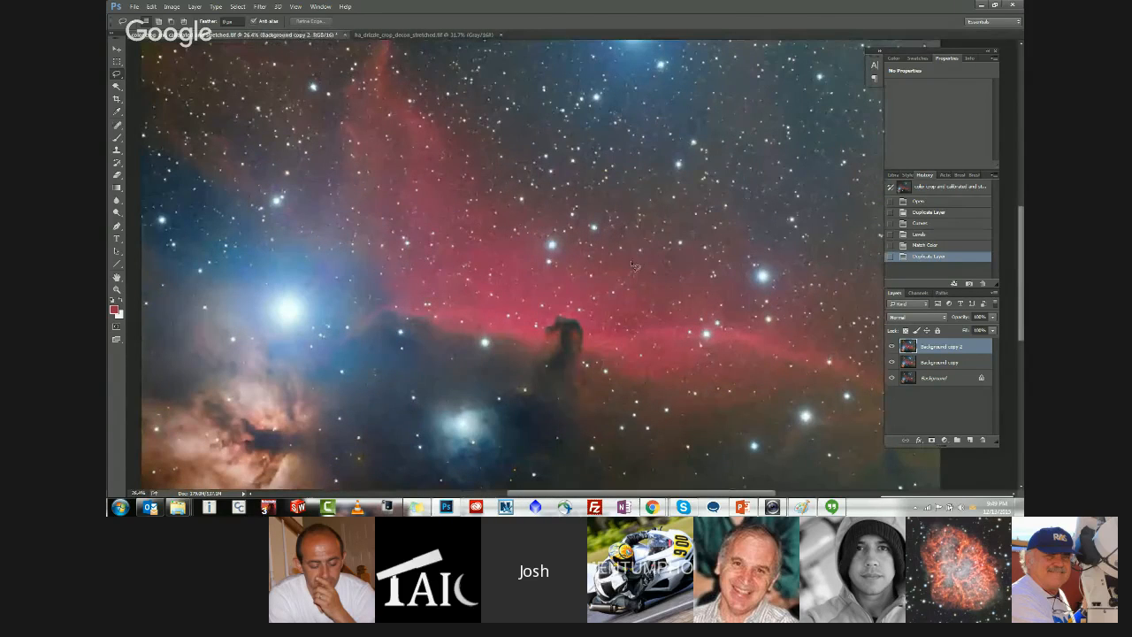
scroll(637, 265, "up", 1)
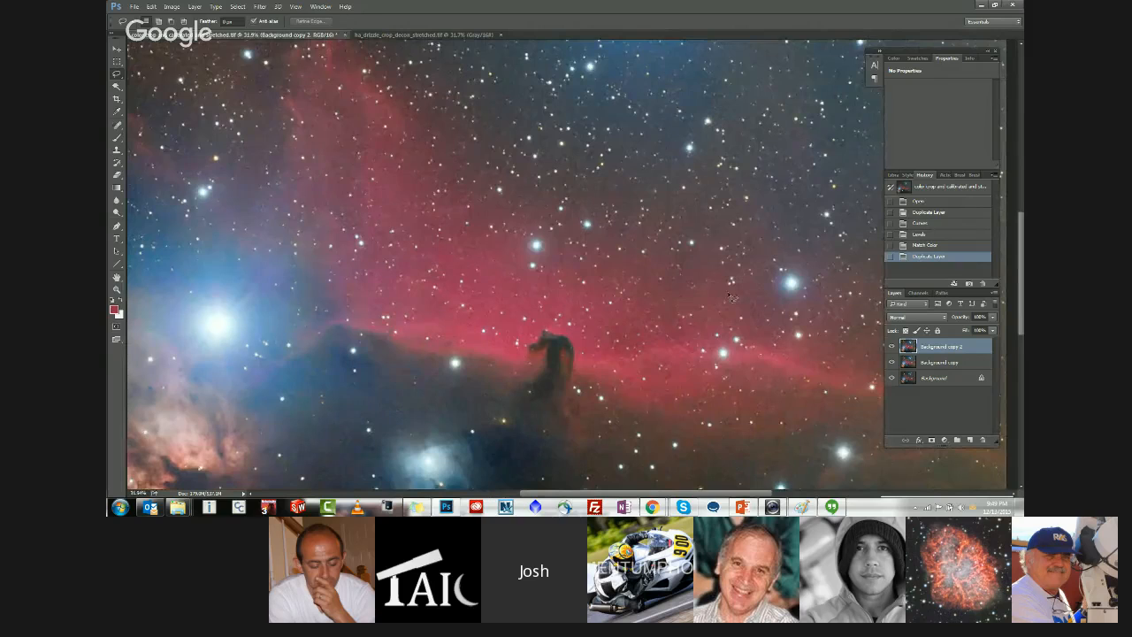
scroll(687, 292, "down", 3)
scroll(687, 316, "up", 1)
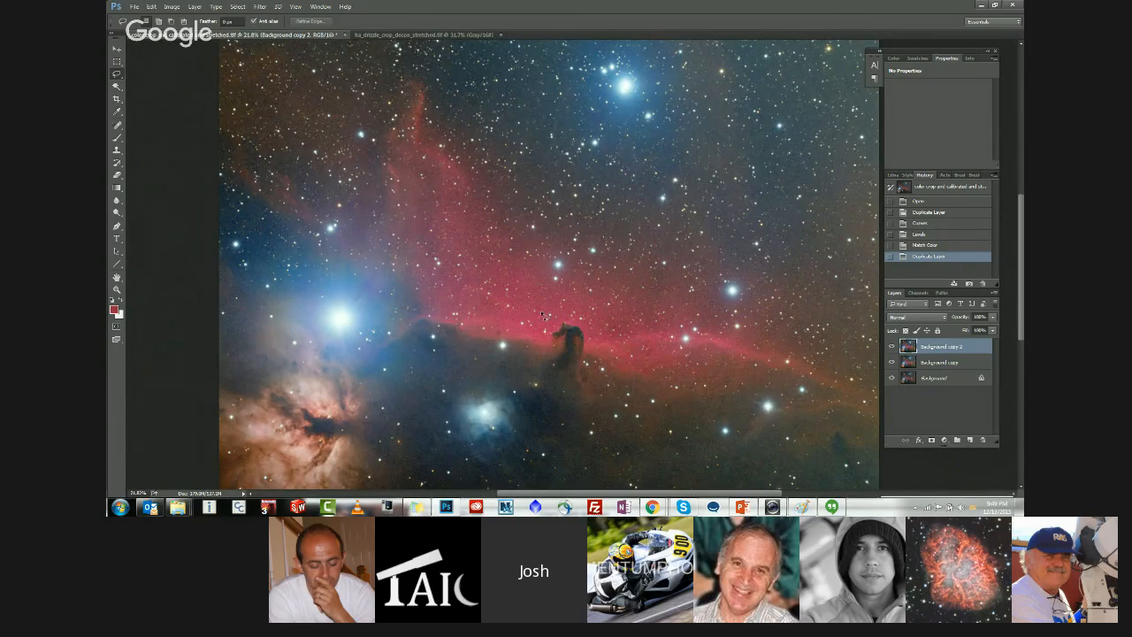
scroll(593, 314, "down", 1)
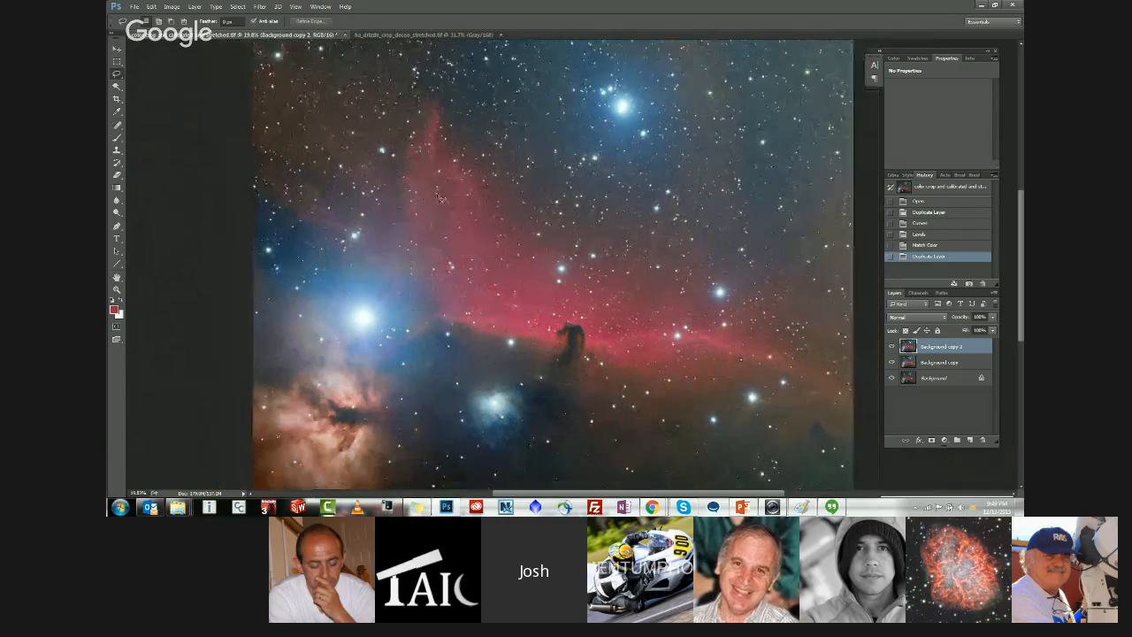
scroll(369, 120, "up", 8)
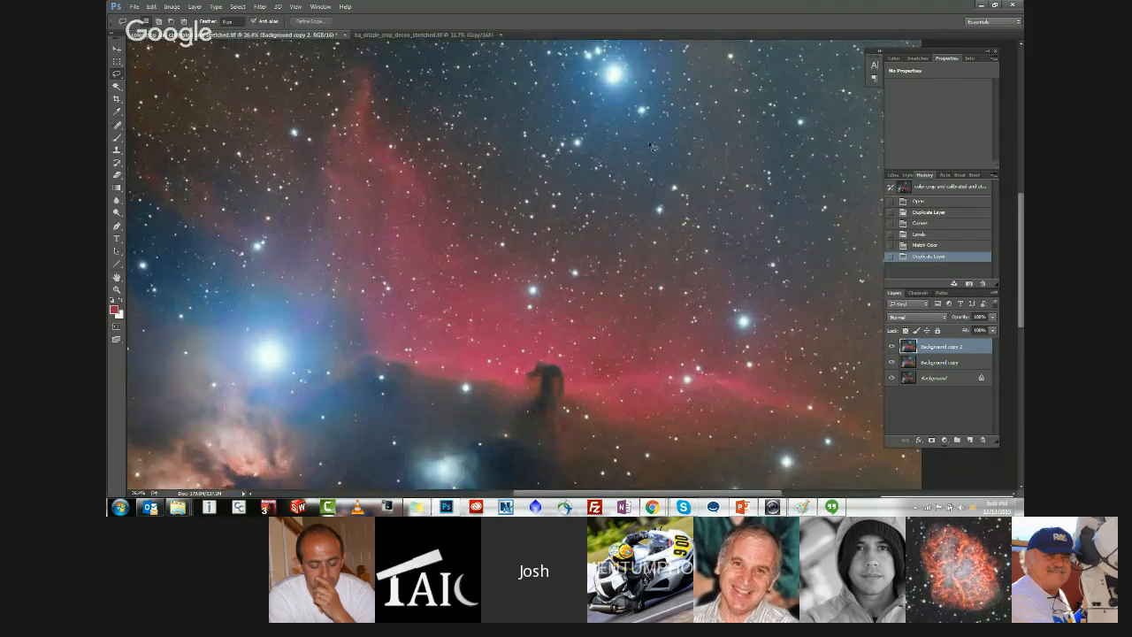
scroll(458, 146, "up", 2)
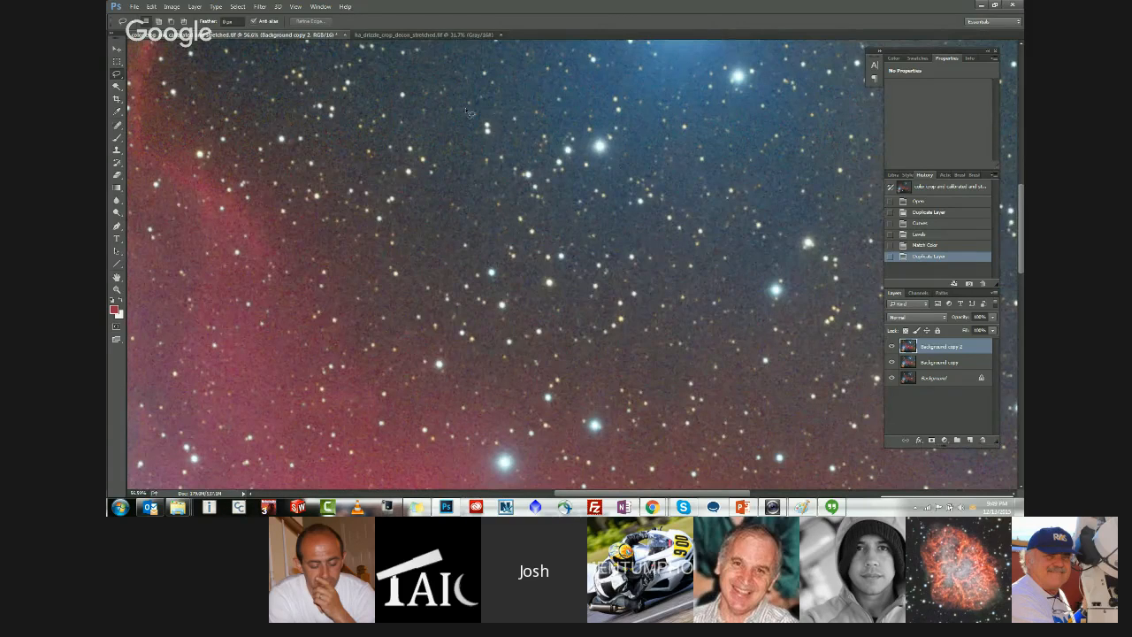
scroll(645, 277, "down", 3)
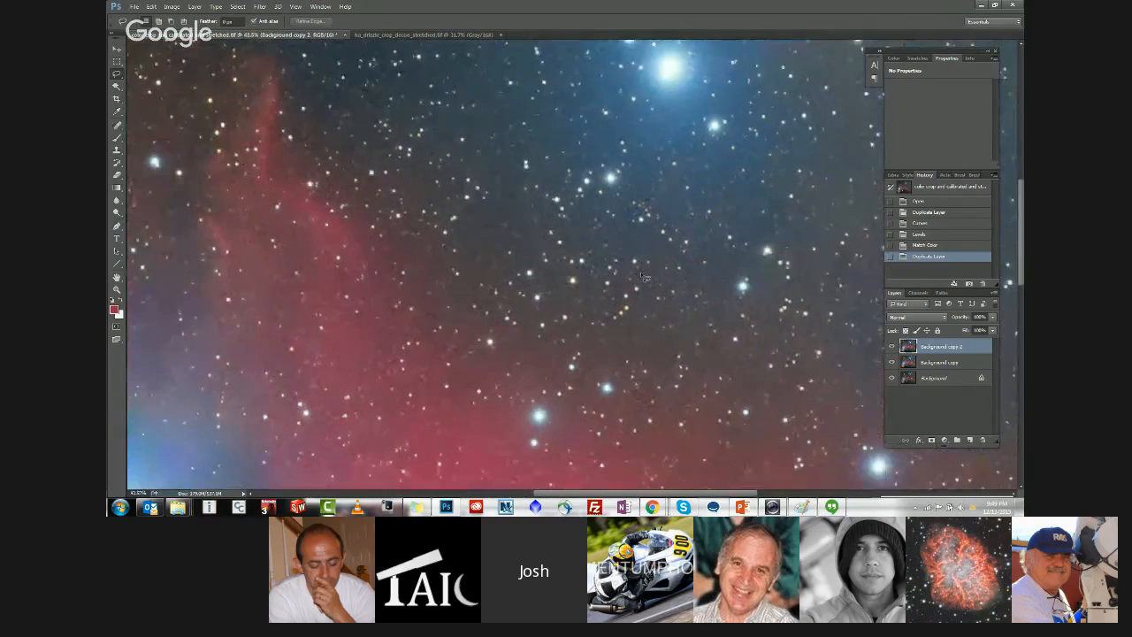
scroll(334, 130, "down", 3)
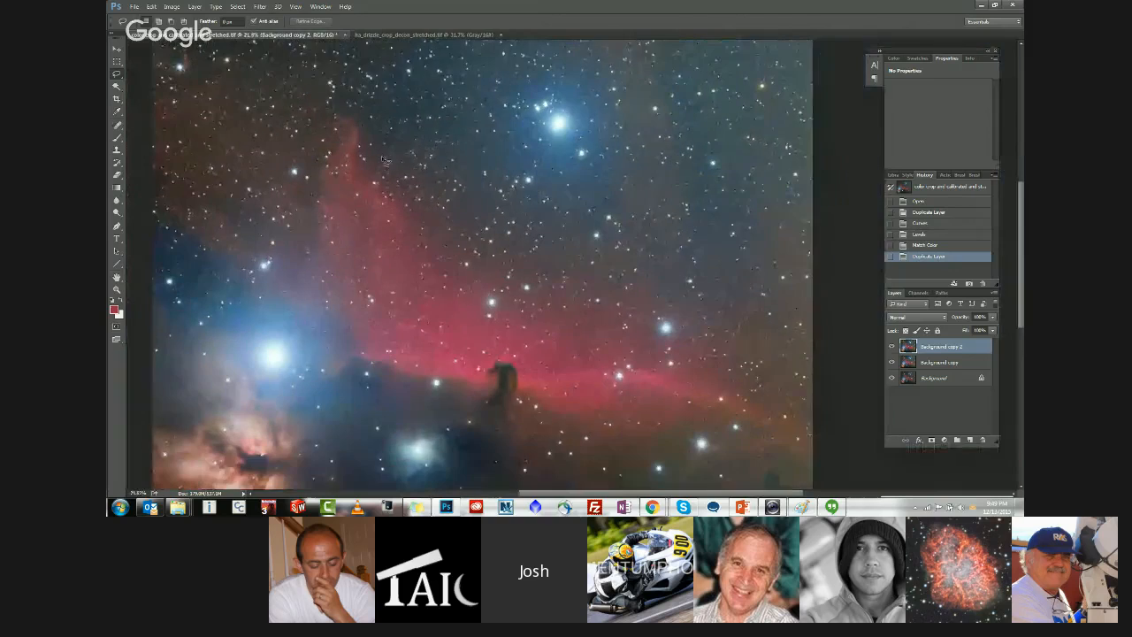
Step: Apply the Despeckle noise filter to the Background copy 2 layer
left_click(258, 6)
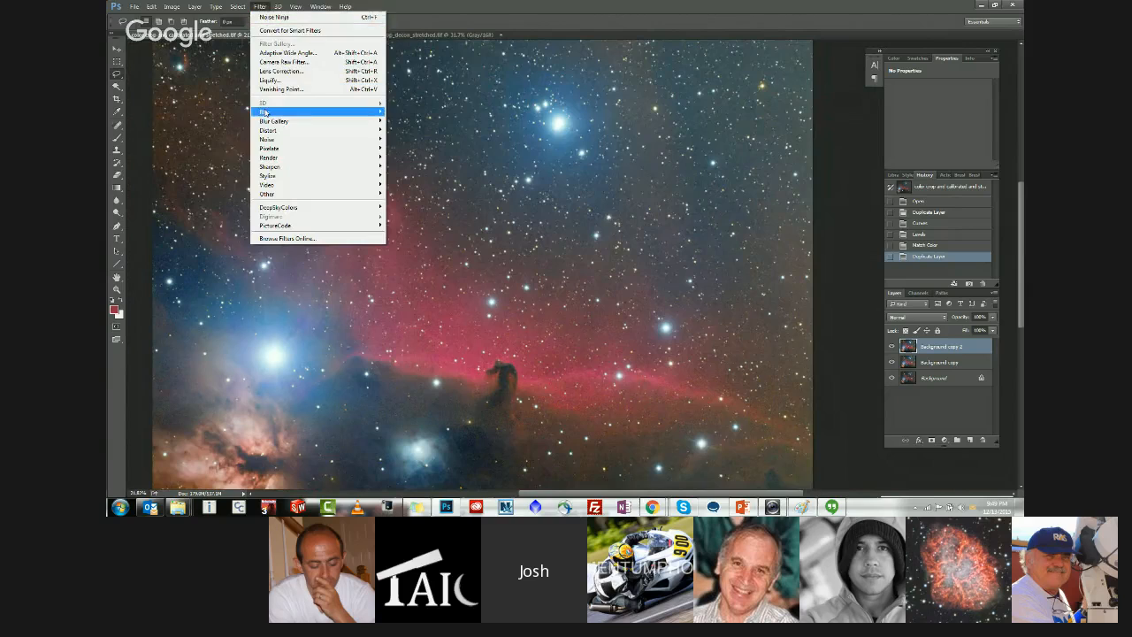
mouse_move(266, 139)
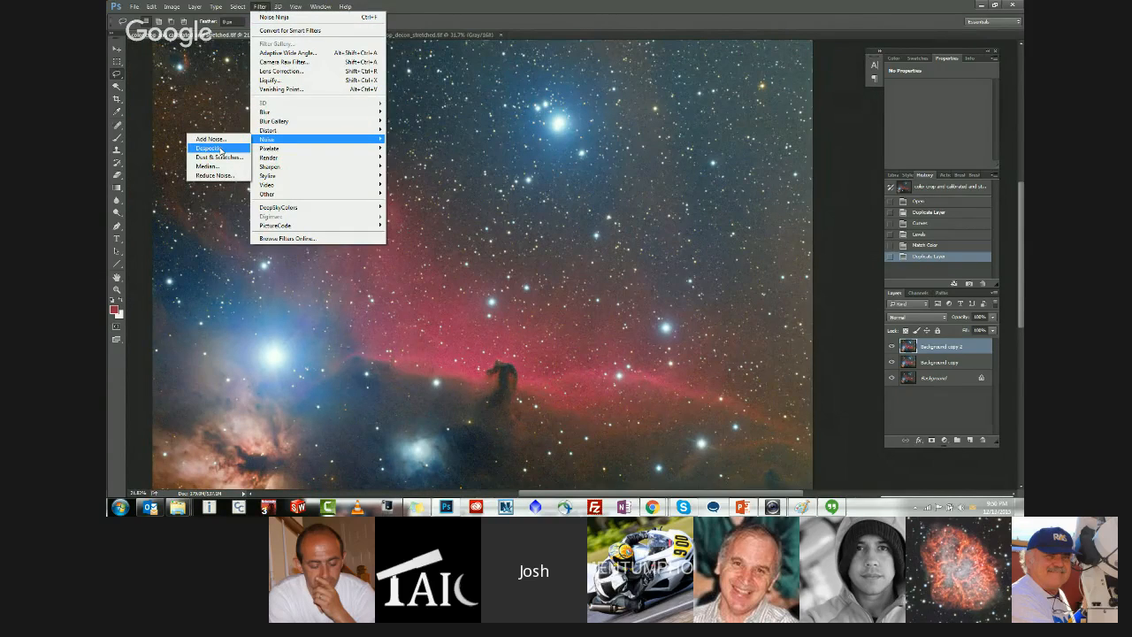
left_click(220, 149)
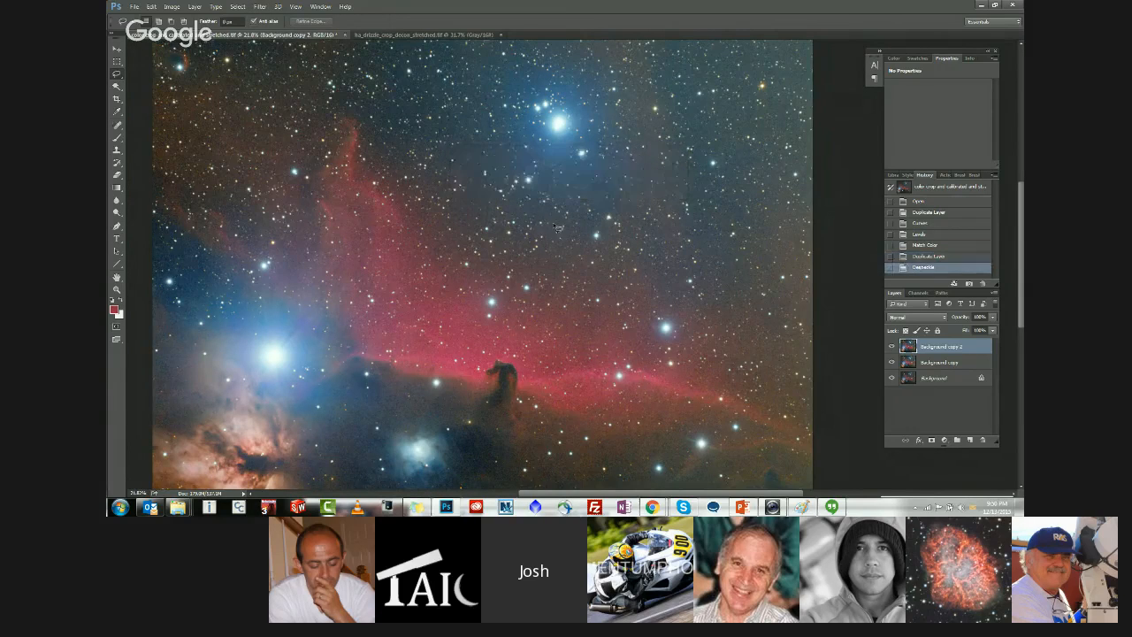
Step: Select the whole canvas, copy it and paste it as a new layer above Background copy 2
scroll(544, 221, "up", 5)
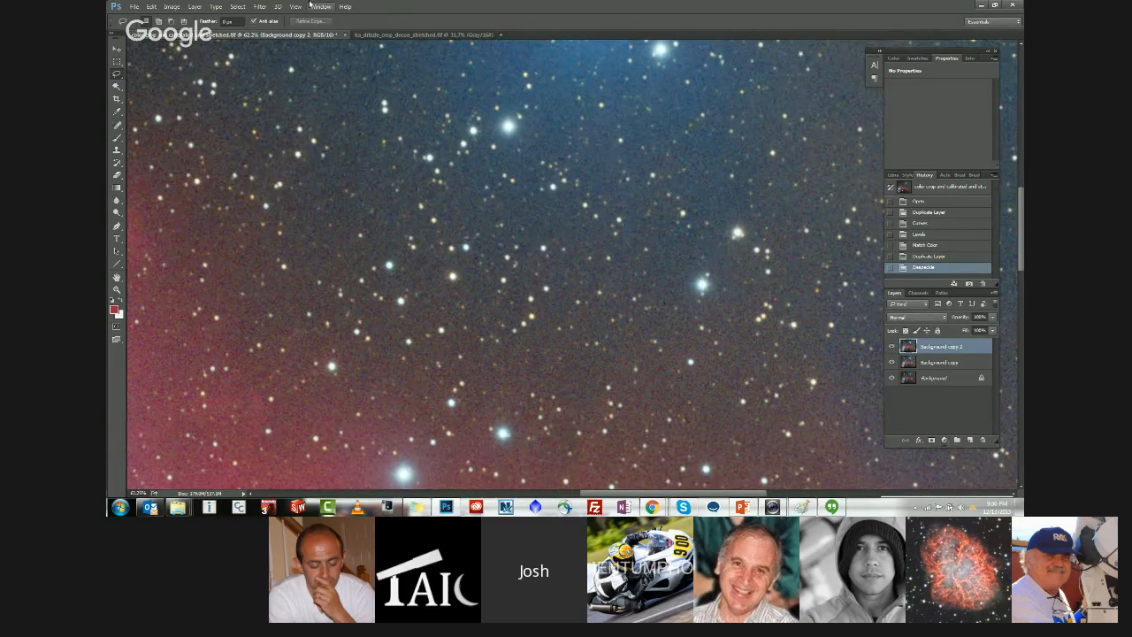
left_click(237, 6)
left_click(243, 18)
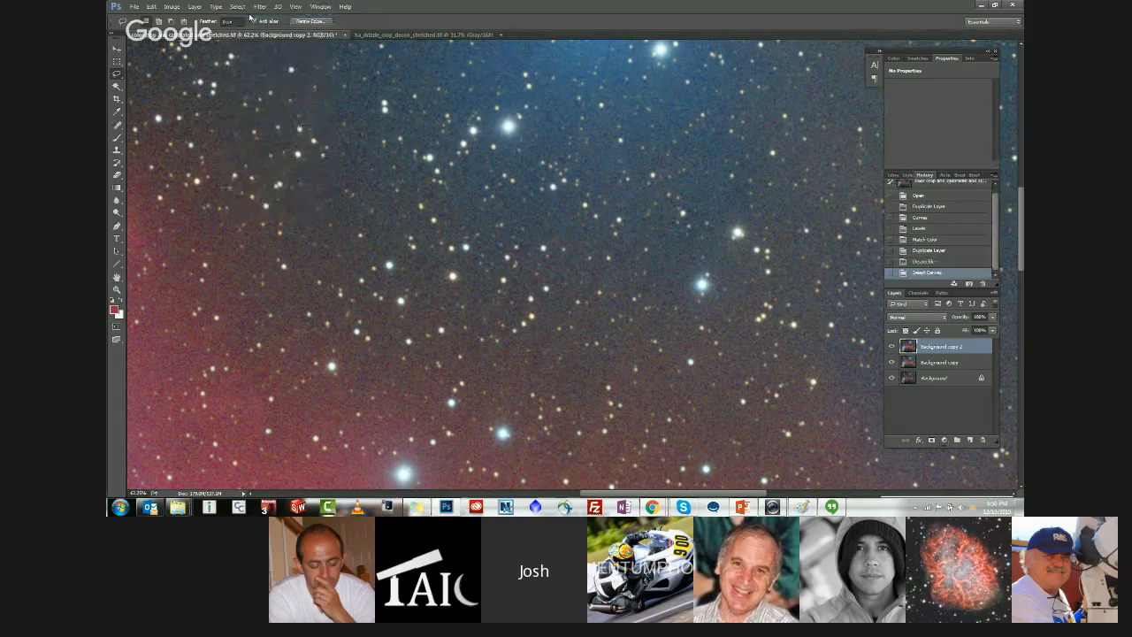
left_click(159, 6)
left_click(173, 80)
key("ctrl+v")
Step: Apply the Despeckle noise filter to the newly pasted Layer 1
left_click(260, 6)
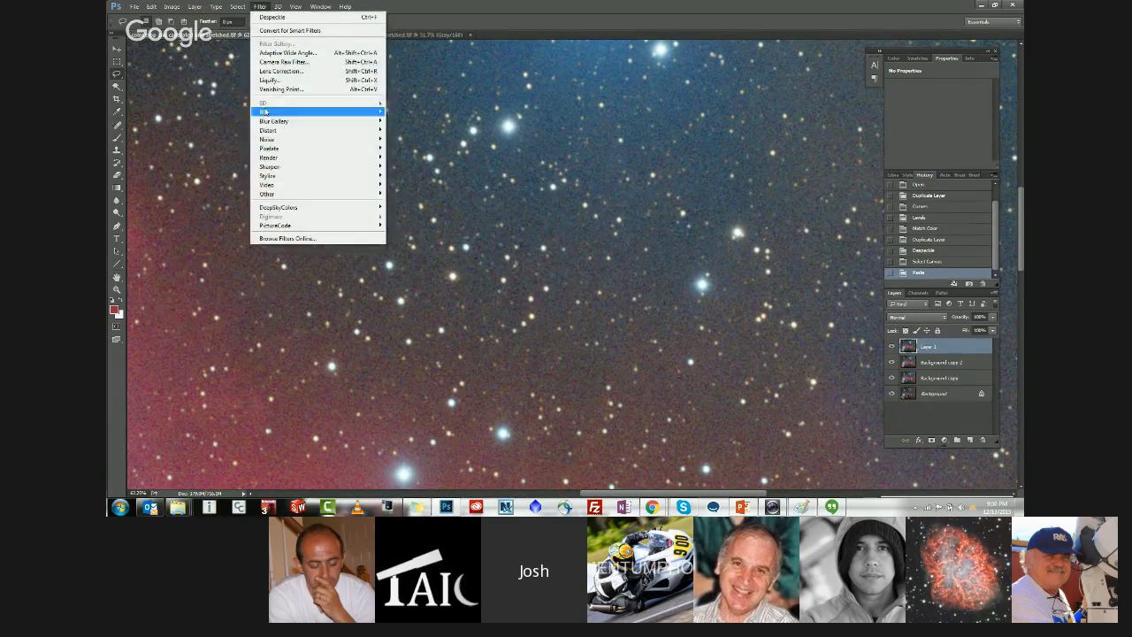
mouse_move(266, 138)
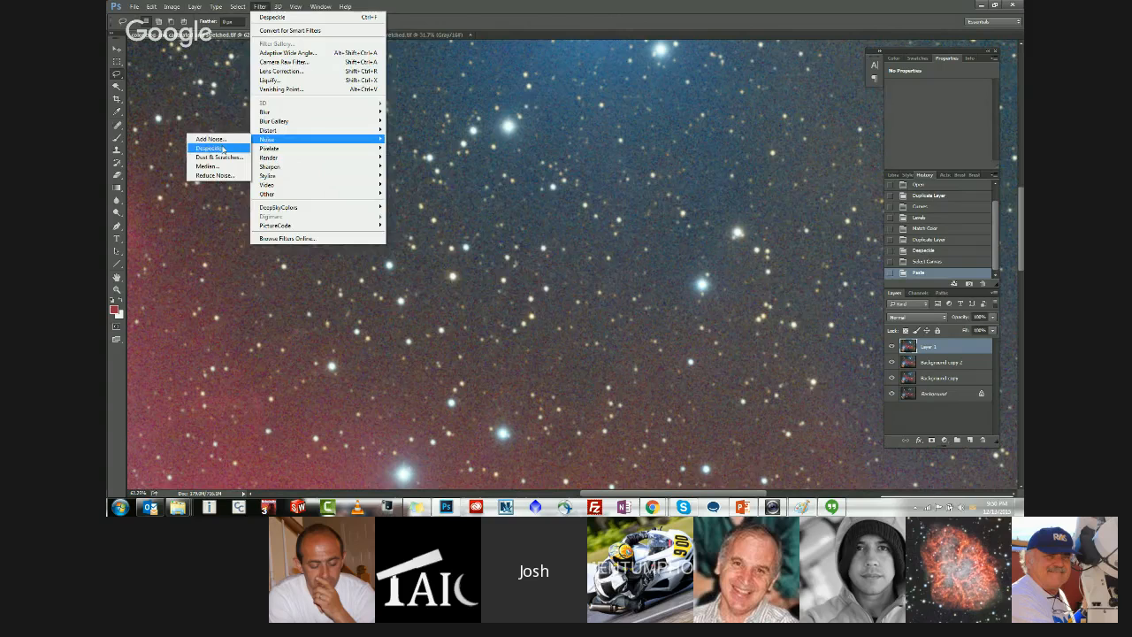
left_click(221, 148)
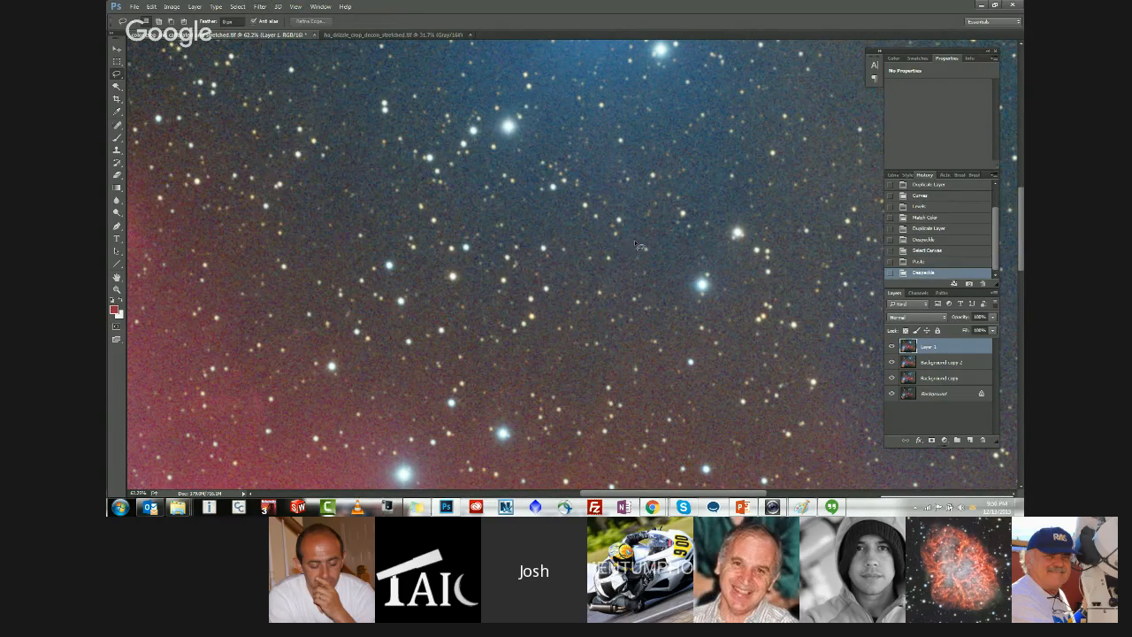
Step: Compare the noise around the bright blue star with Layer 1 hidden and shown
scroll(647, 237, "down", 10)
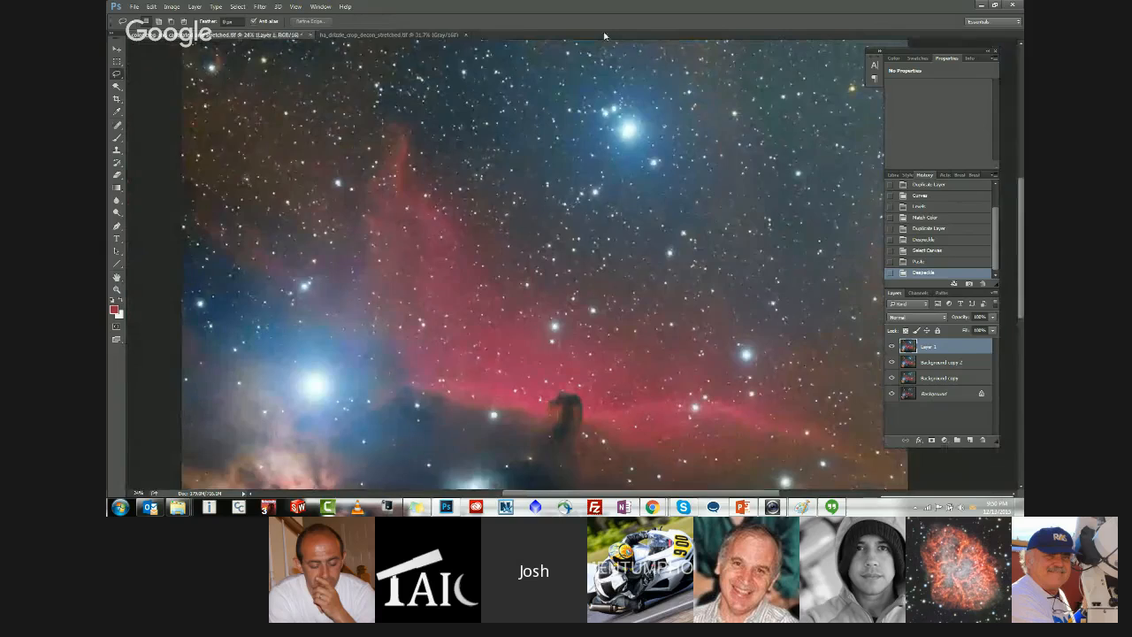
scroll(588, 126, "up", 7)
scroll(588, 125, "up", 5)
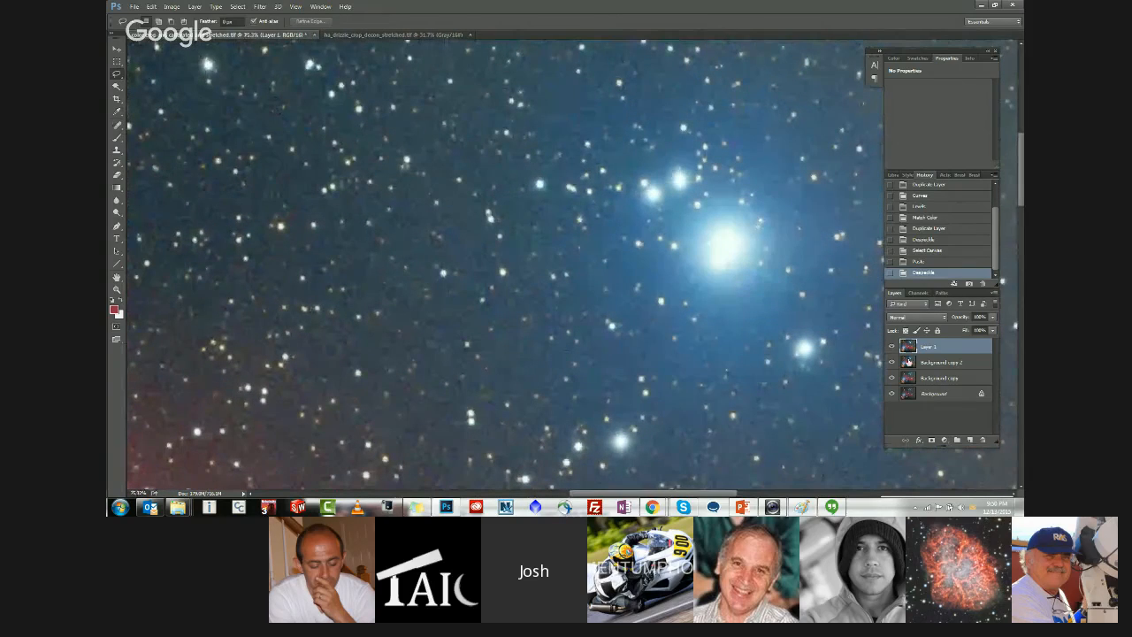
left_click(891, 347)
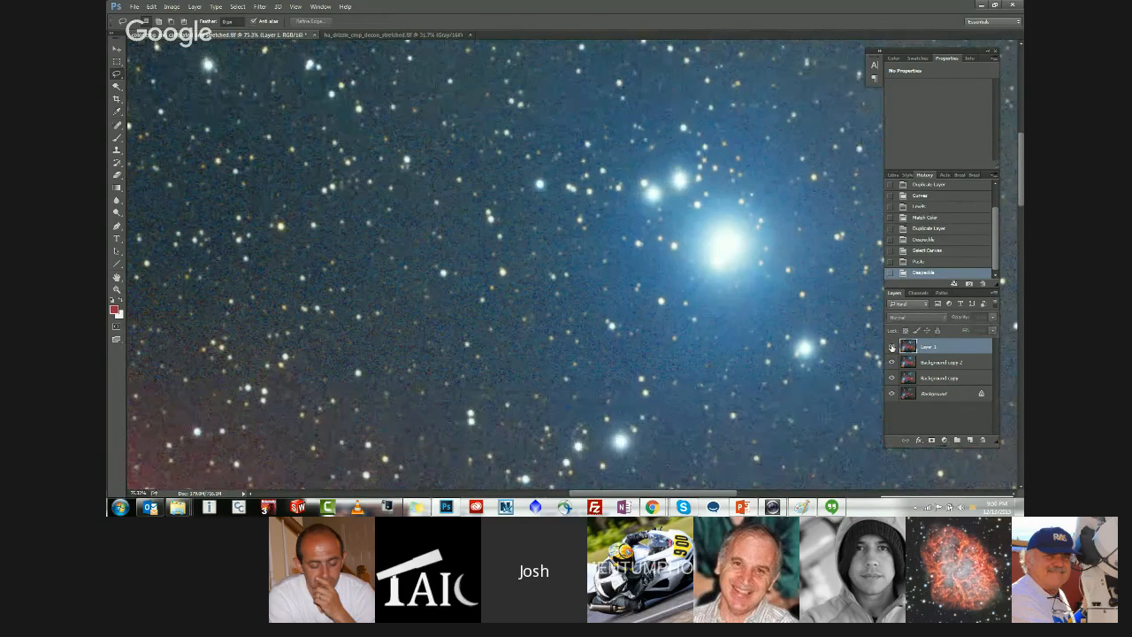
left_click(891, 346)
scroll(694, 283, "down", 10)
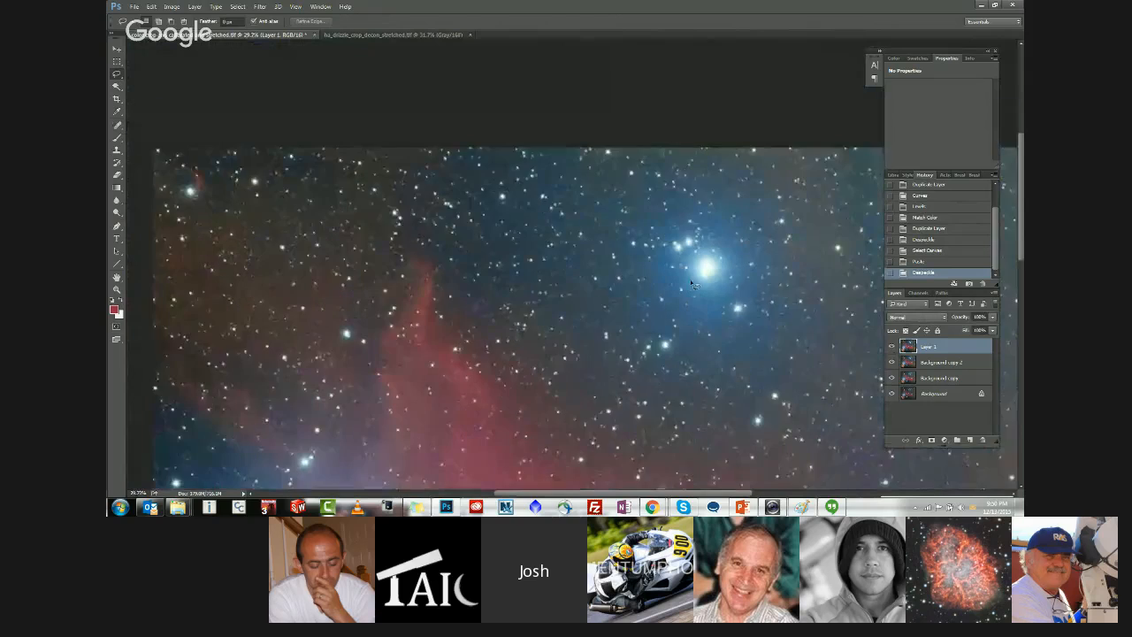
Step: Examine the despeckled Layer 1 across the Horsehead, the bright stars and the whole image for remaining noise
scroll(693, 283, "down", 4)
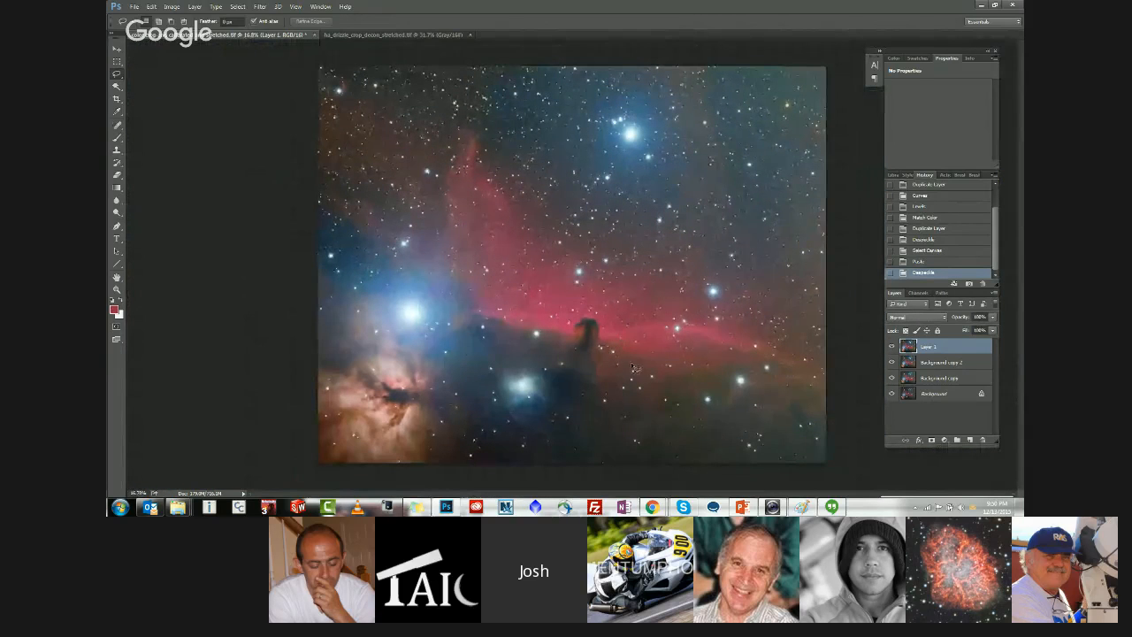
scroll(672, 424, "up", 3)
scroll(745, 478, "up", 2)
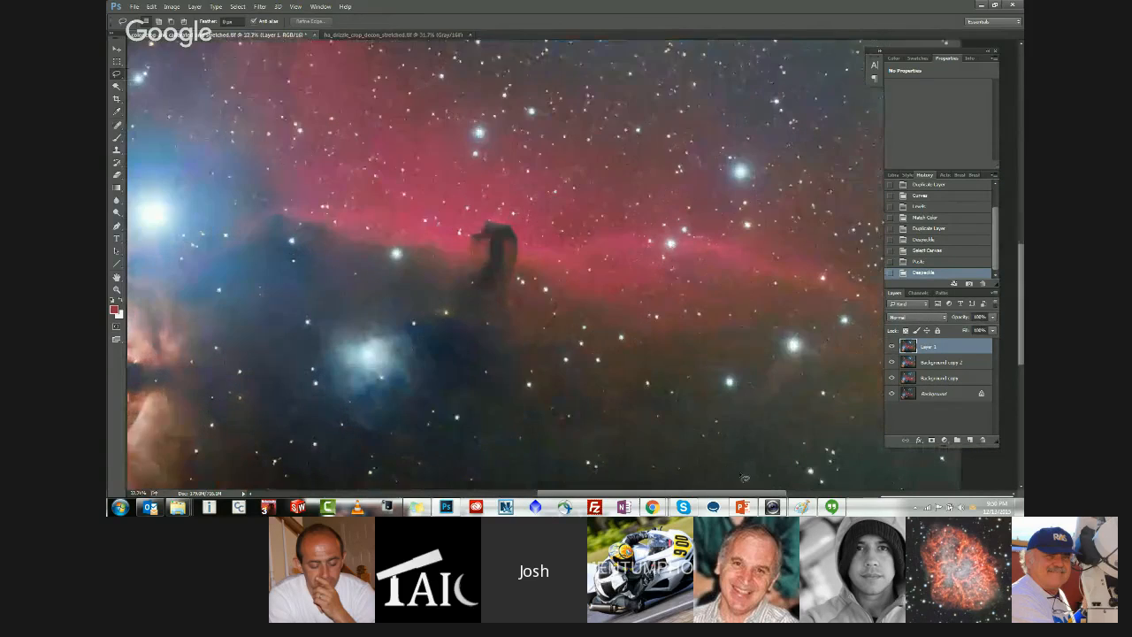
scroll(724, 467, "up", 3)
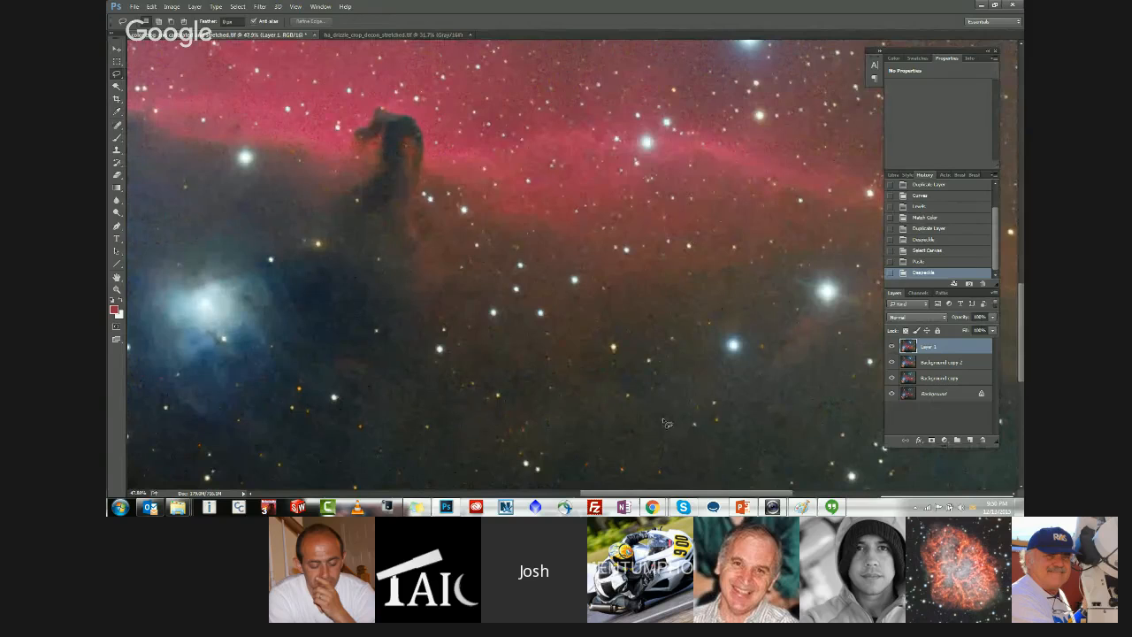
scroll(606, 373, "down", 3)
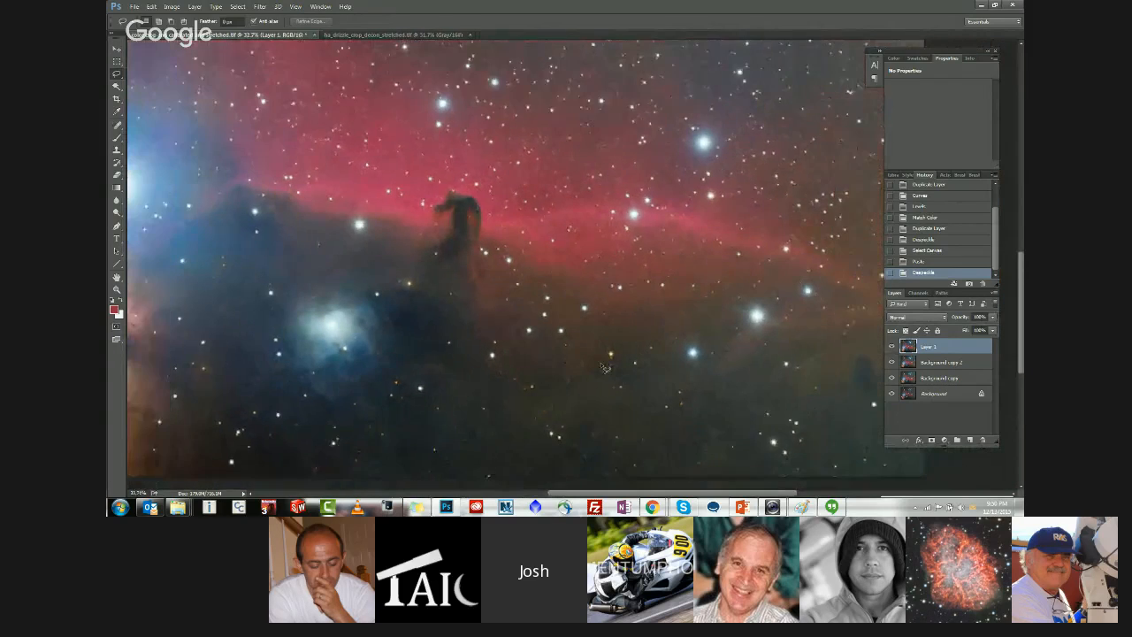
scroll(605, 367, "down", 3)
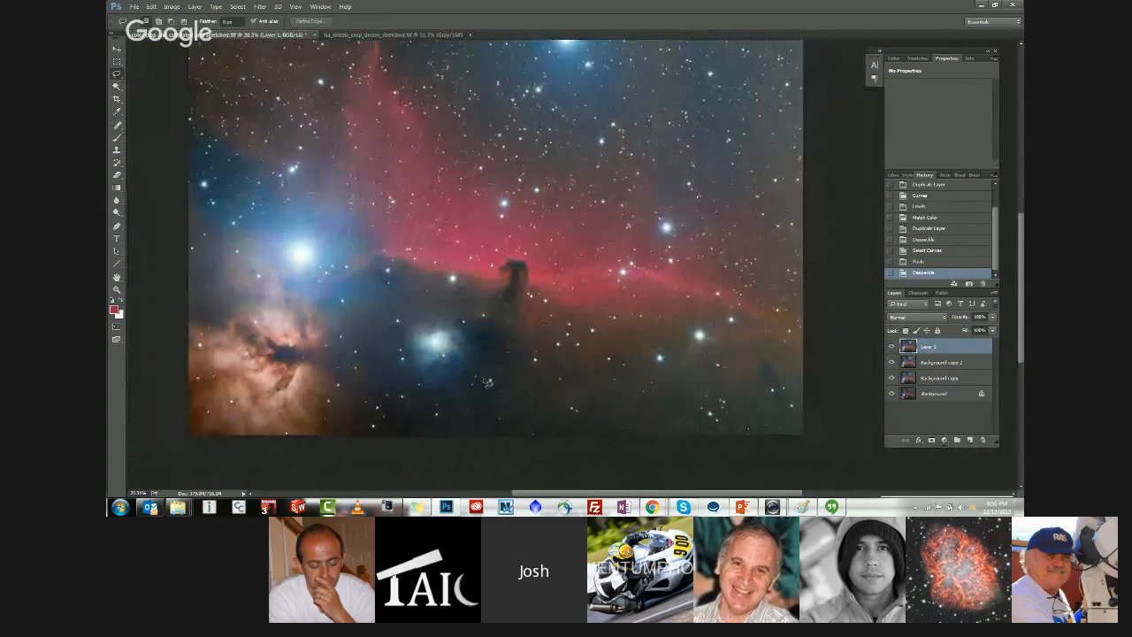
scroll(488, 382, "up", 3)
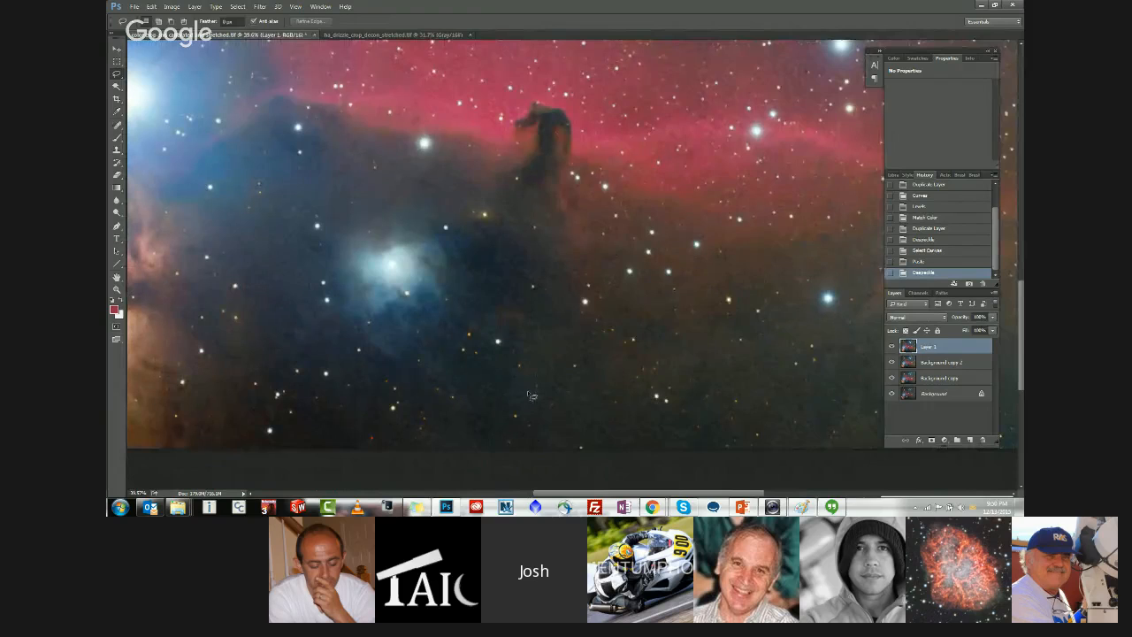
scroll(531, 395, "down", 1)
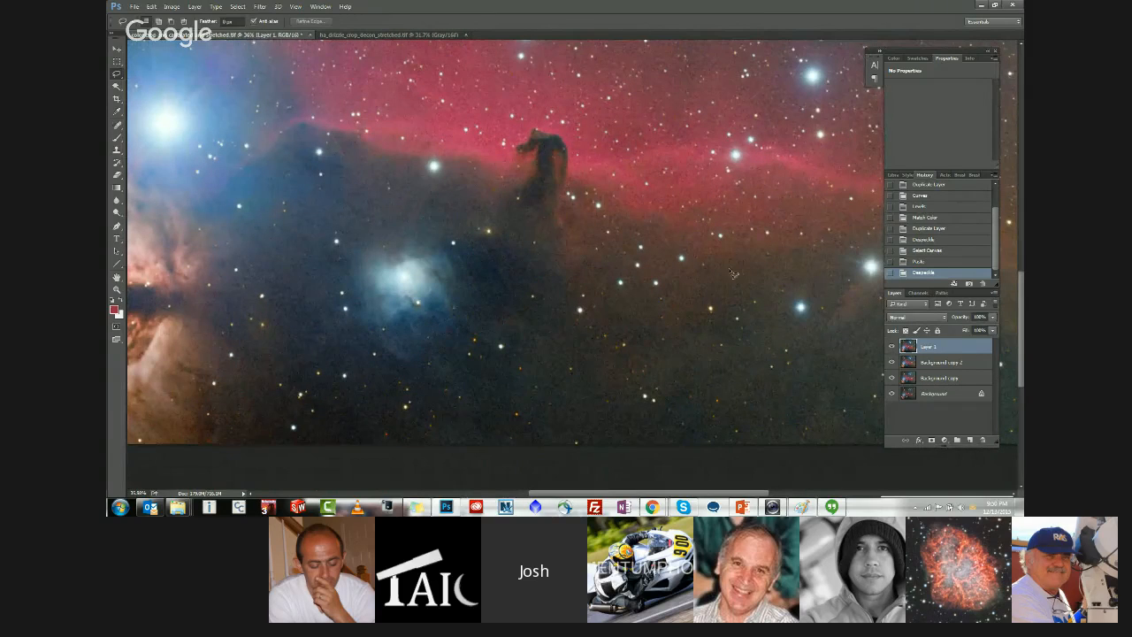
scroll(727, 258, "down", 7)
scroll(645, 228, "up", 4)
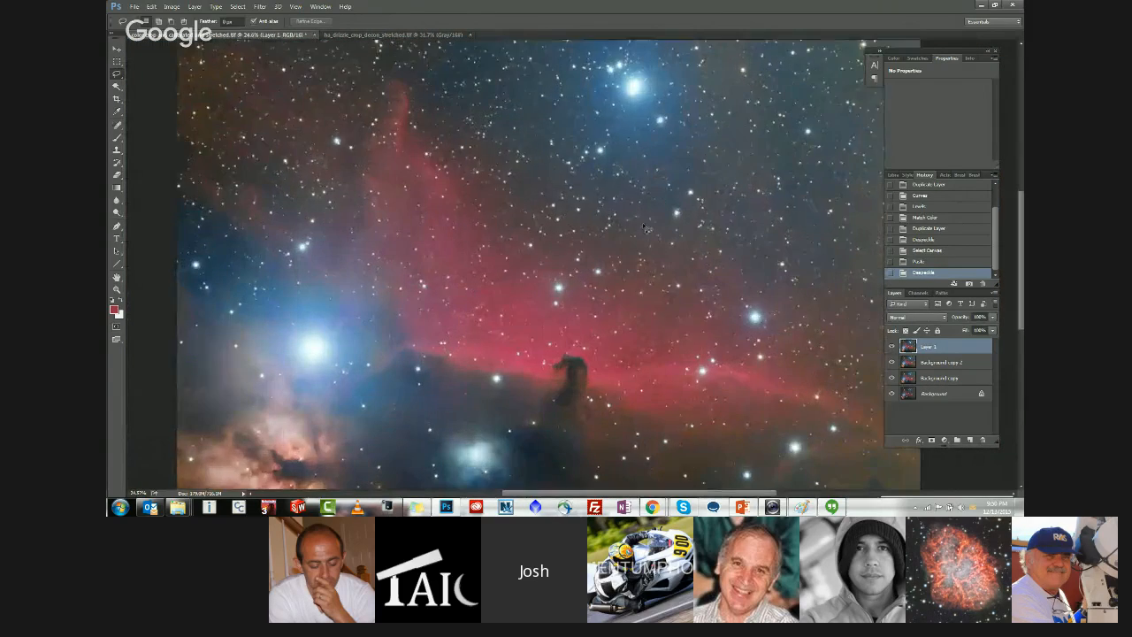
scroll(650, 228, "up", 2)
scroll(663, 239, "down", 3)
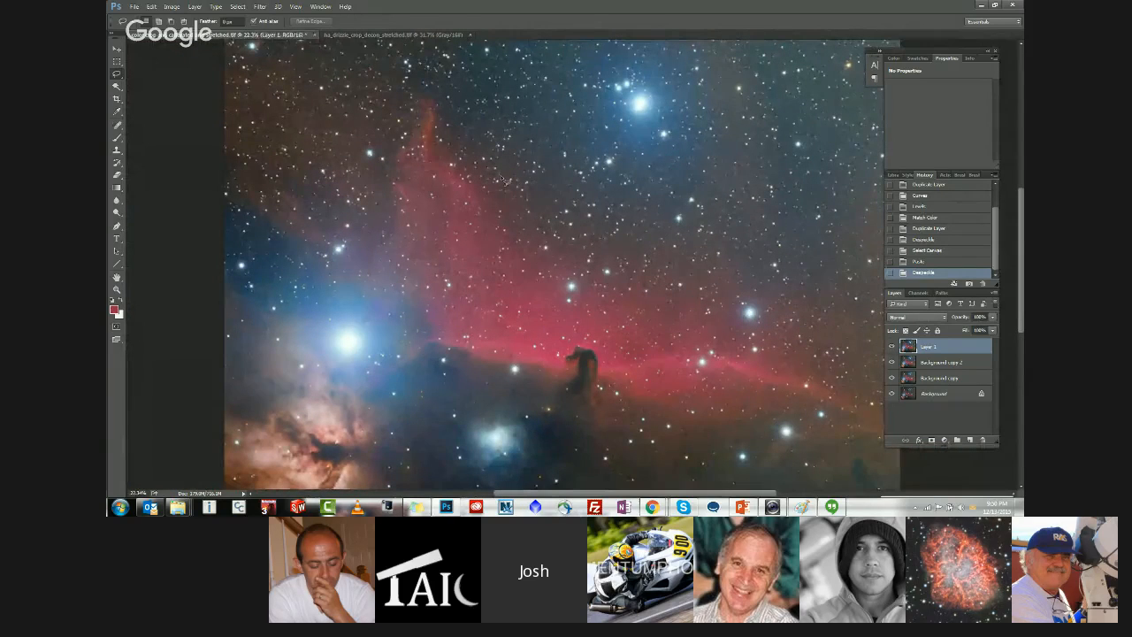
Step: Try a strong Gaussian Blur on Layer 1, previewing an area of the red nebula
left_click(260, 6)
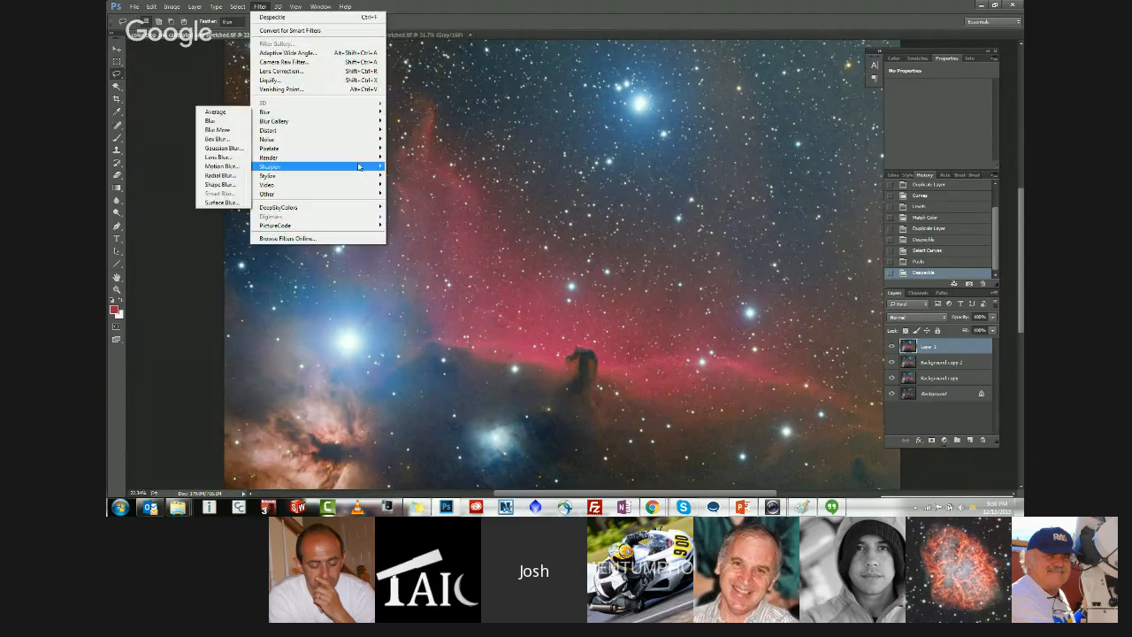
mouse_move(359, 167)
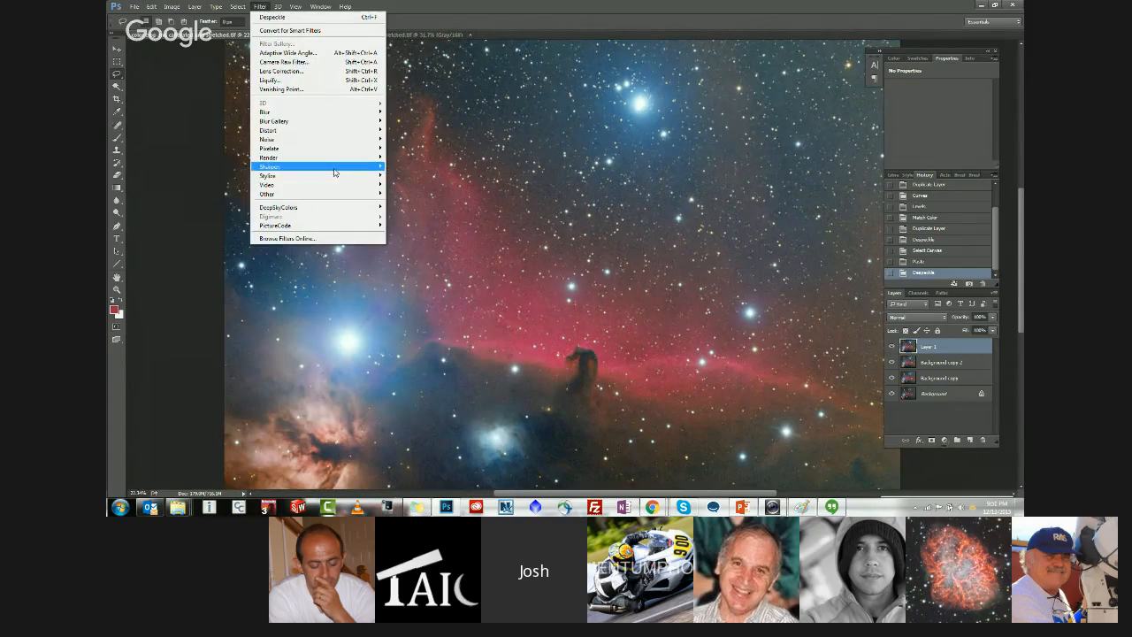
mouse_move(286, 147)
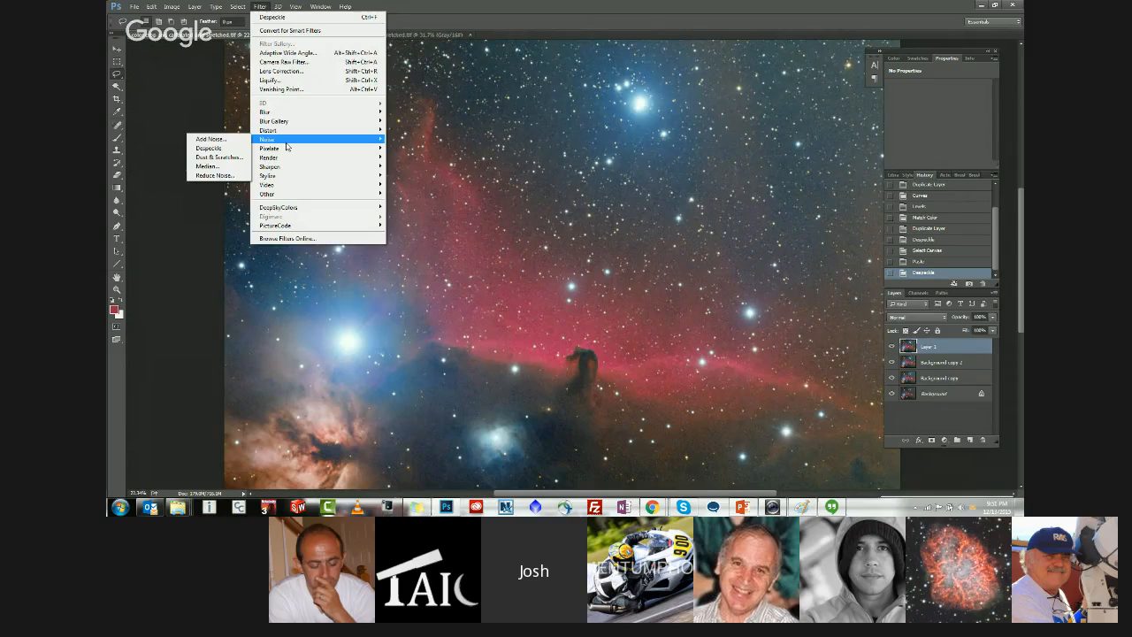
mouse_move(284, 123)
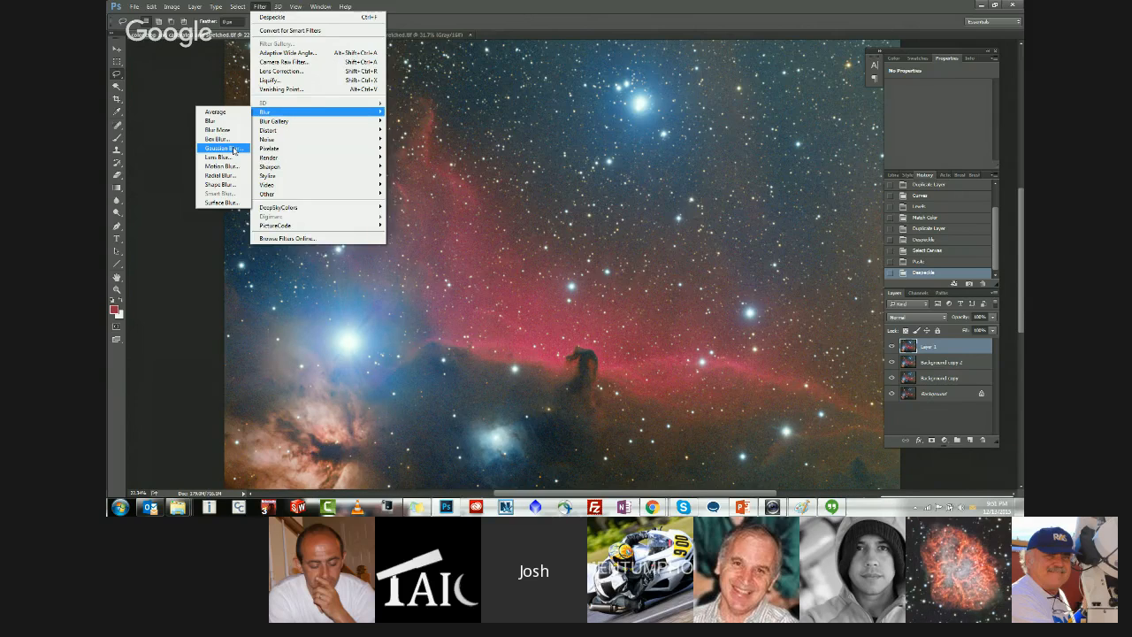
left_click(268, 5)
left_click(223, 149)
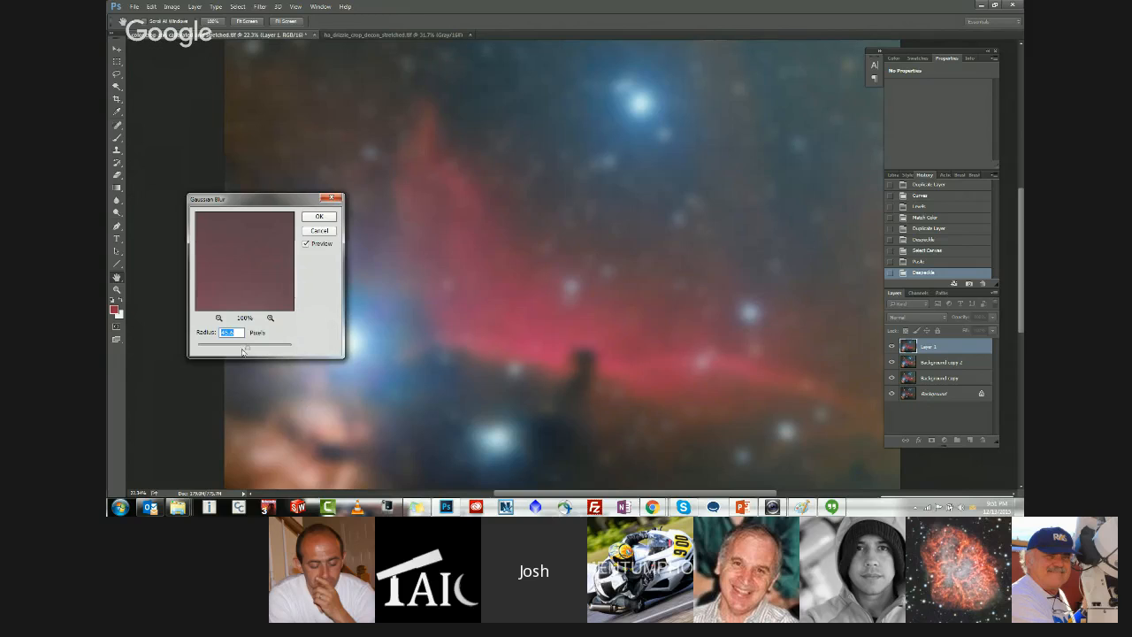
left_click_drag(242, 351, 199, 346)
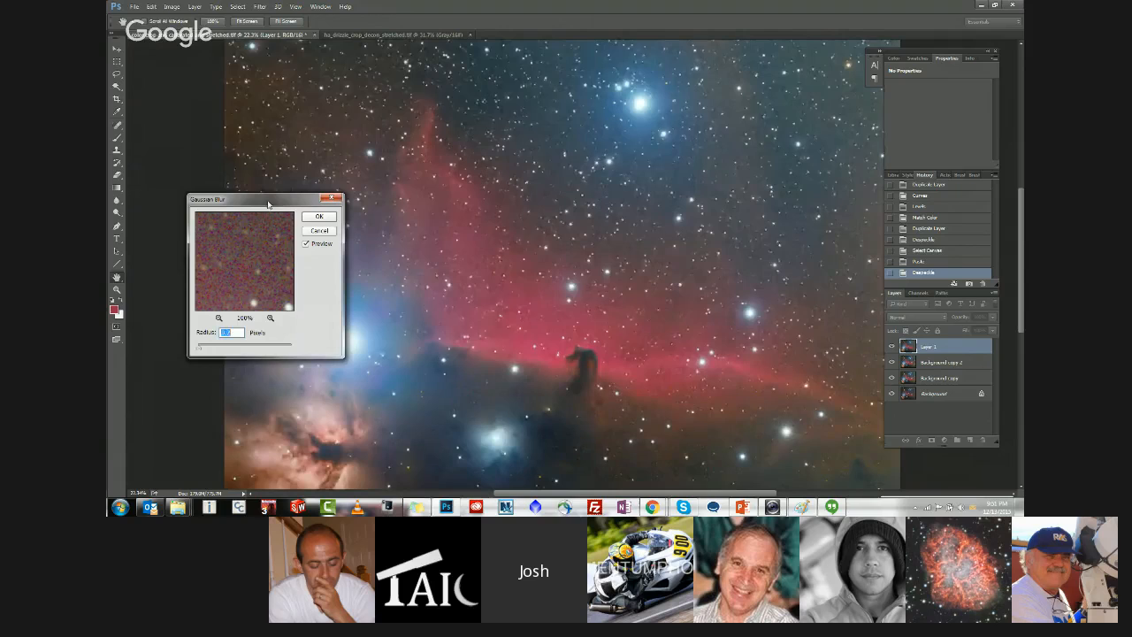
left_click_drag(268, 204, 668, 207)
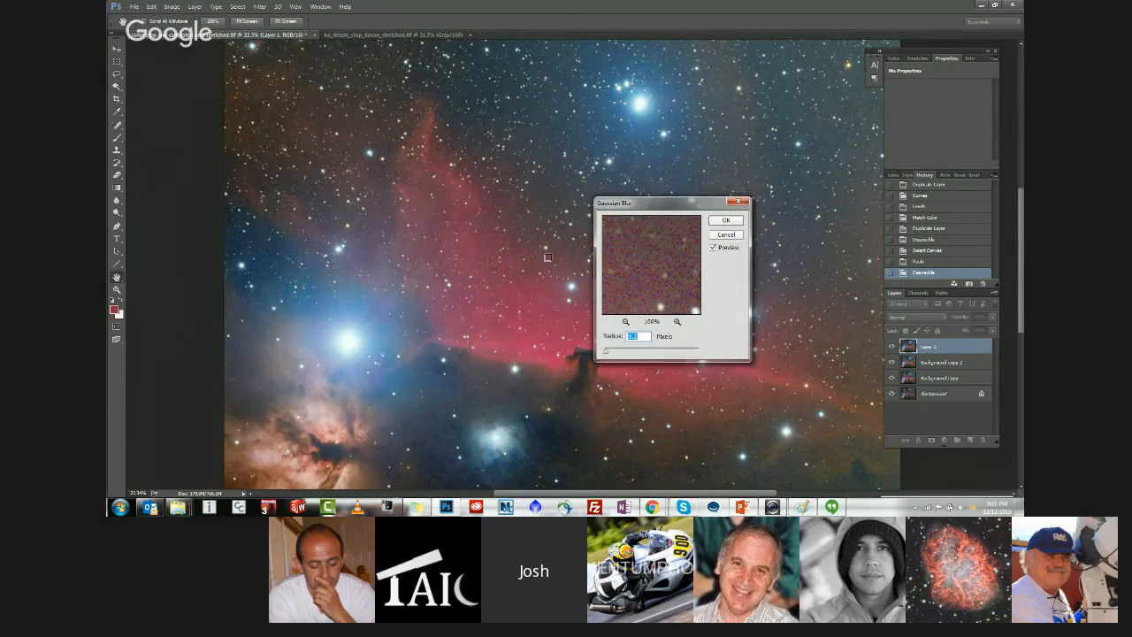
left_click(442, 170)
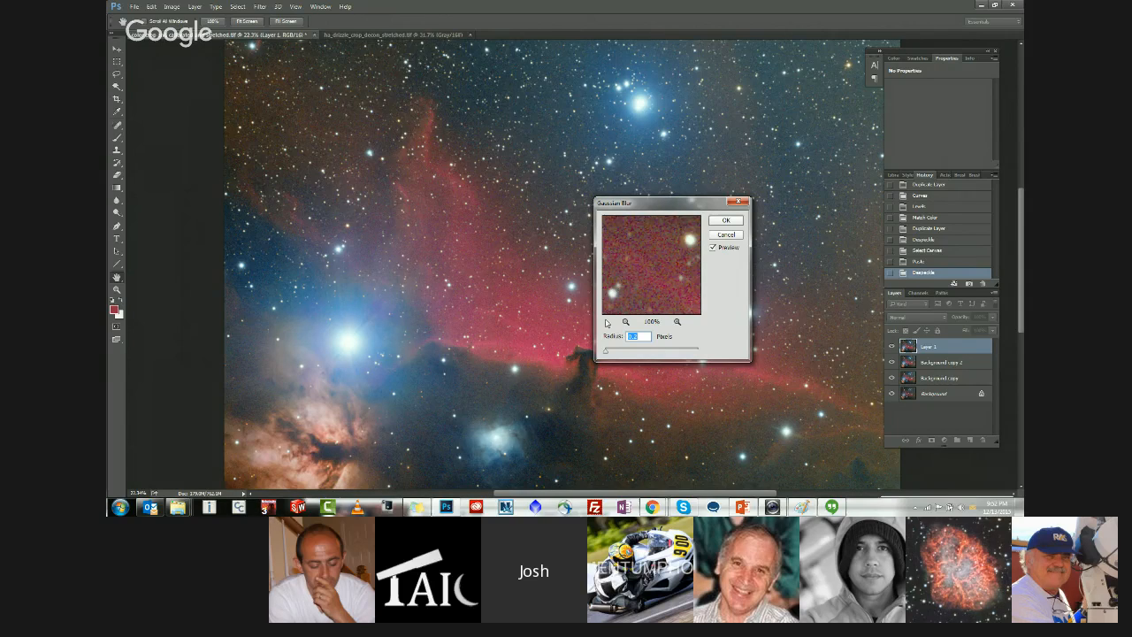
left_click_drag(606, 351, 634, 351)
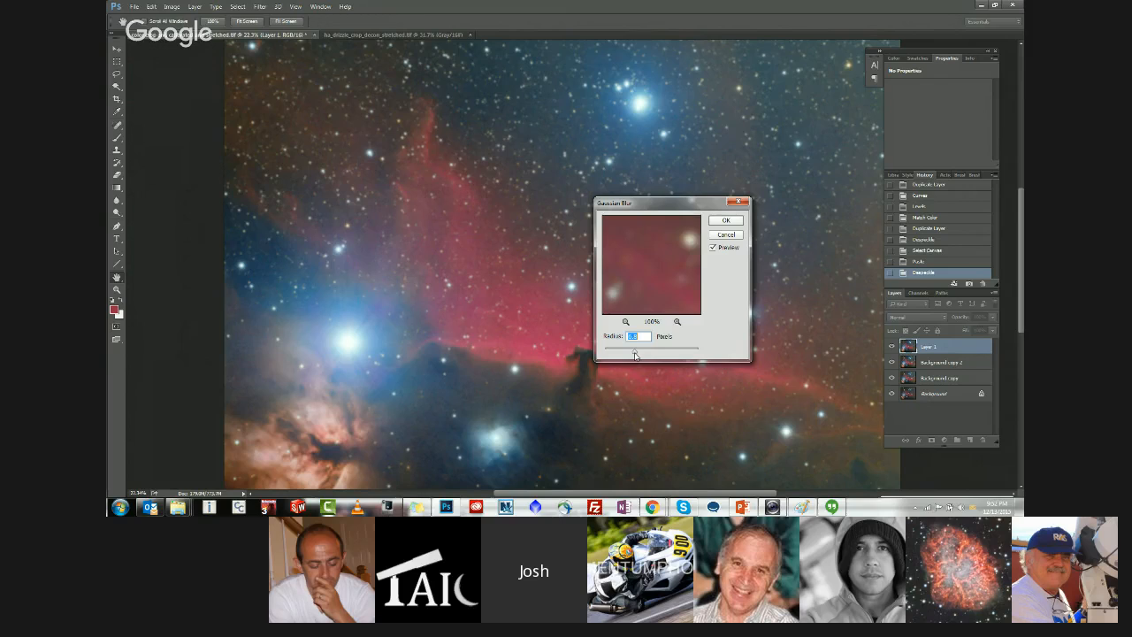
left_click_drag(634, 354, 650, 350)
left_click(724, 221)
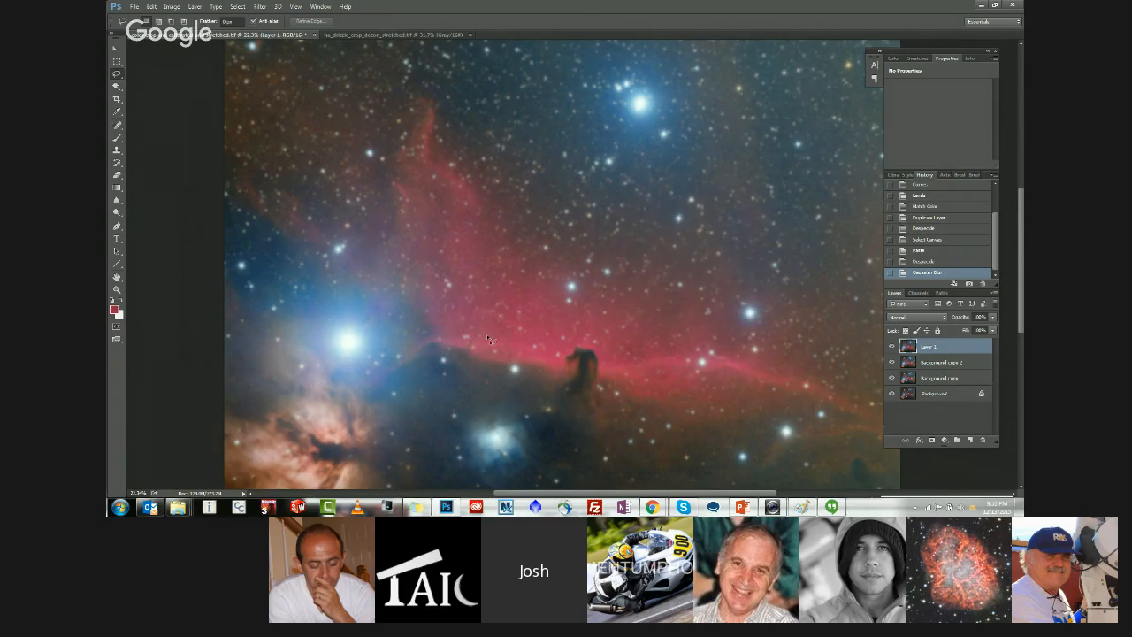
Step: Compare the red nebula and its small stars with the blurred Layer 1 hidden and shown
scroll(487, 339, "up", 5)
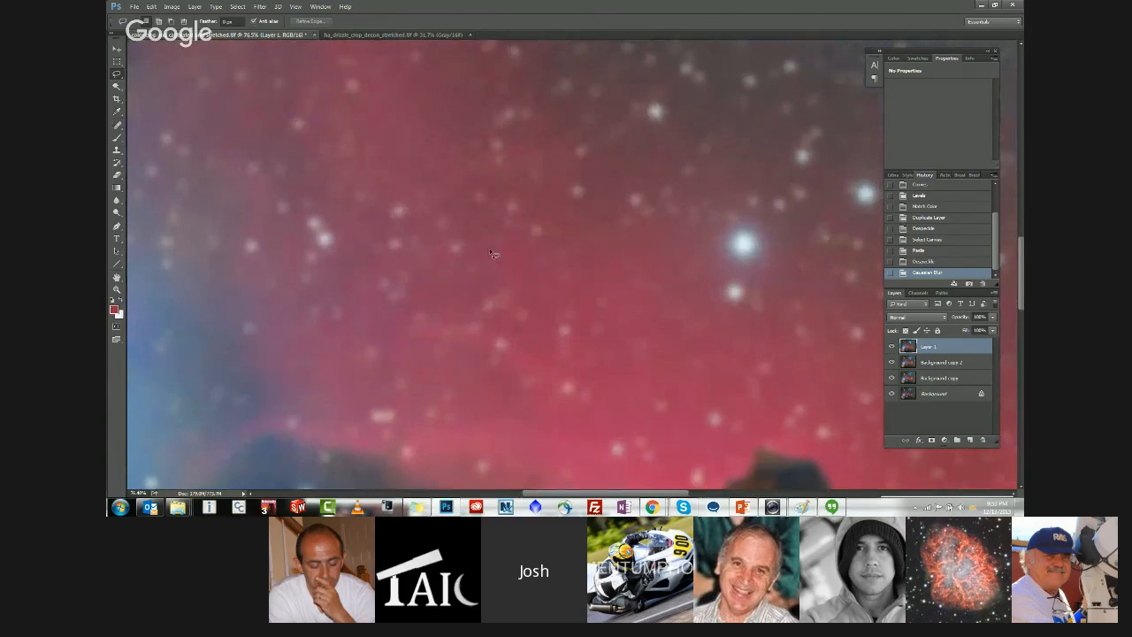
scroll(498, 232, "up", 1)
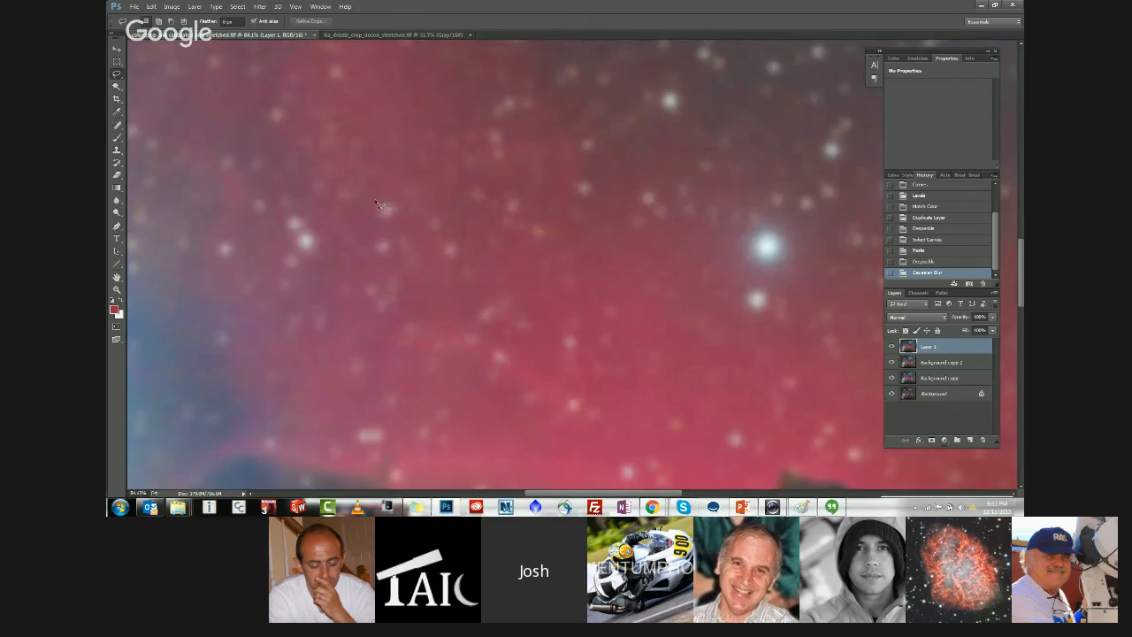
scroll(578, 252, "down", 1)
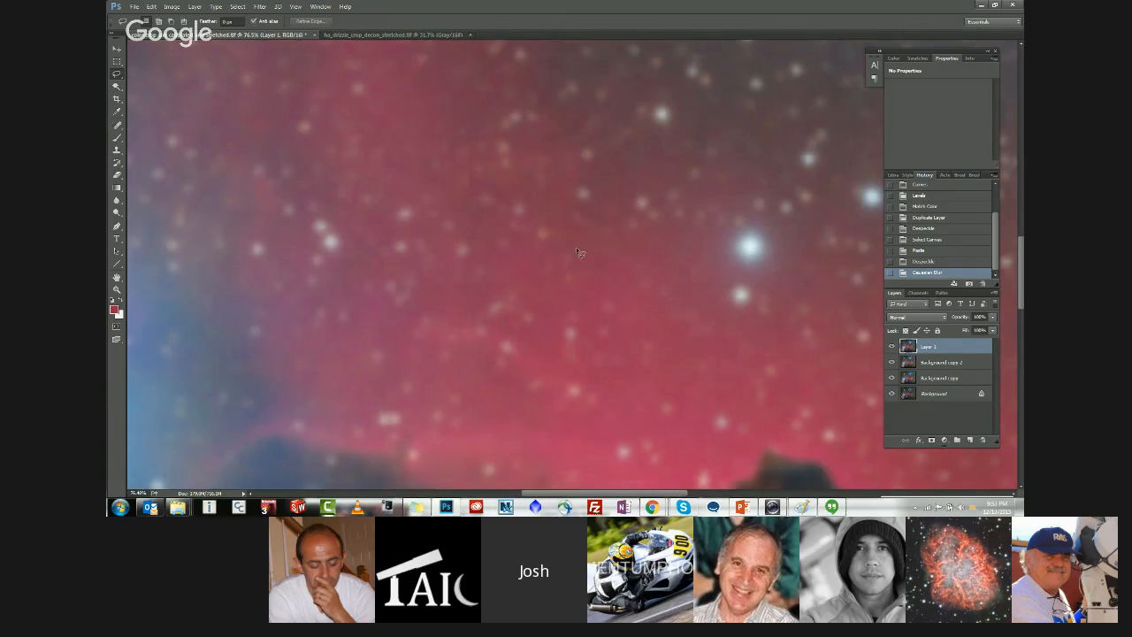
left_click(891, 348)
left_click(891, 347)
left_click(890, 347)
left_click(890, 347)
scroll(677, 283, "down", 5)
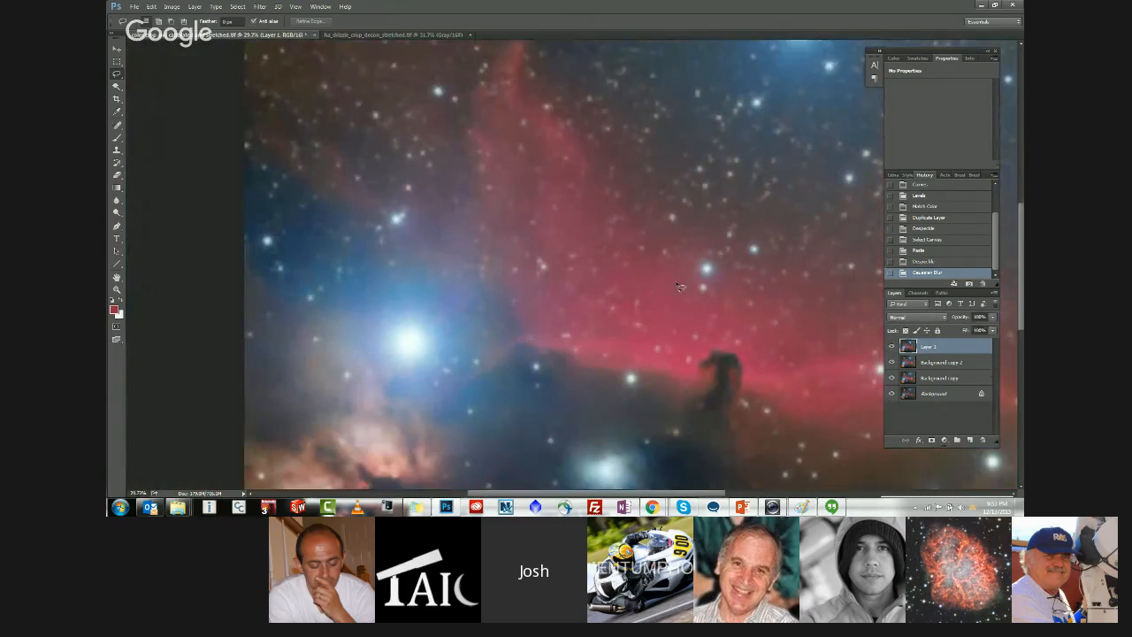
Step: Undo the strong Gaussian Blur on Layer 1 and reapply the filter with a smaller radius
left_click(147, 7)
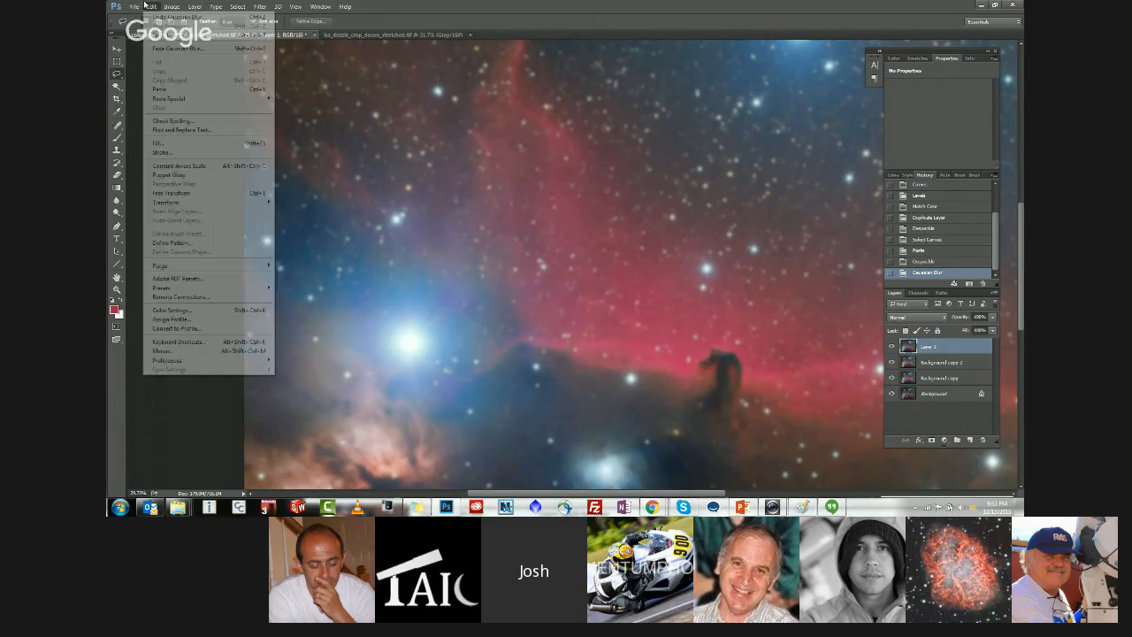
left_click(168, 17)
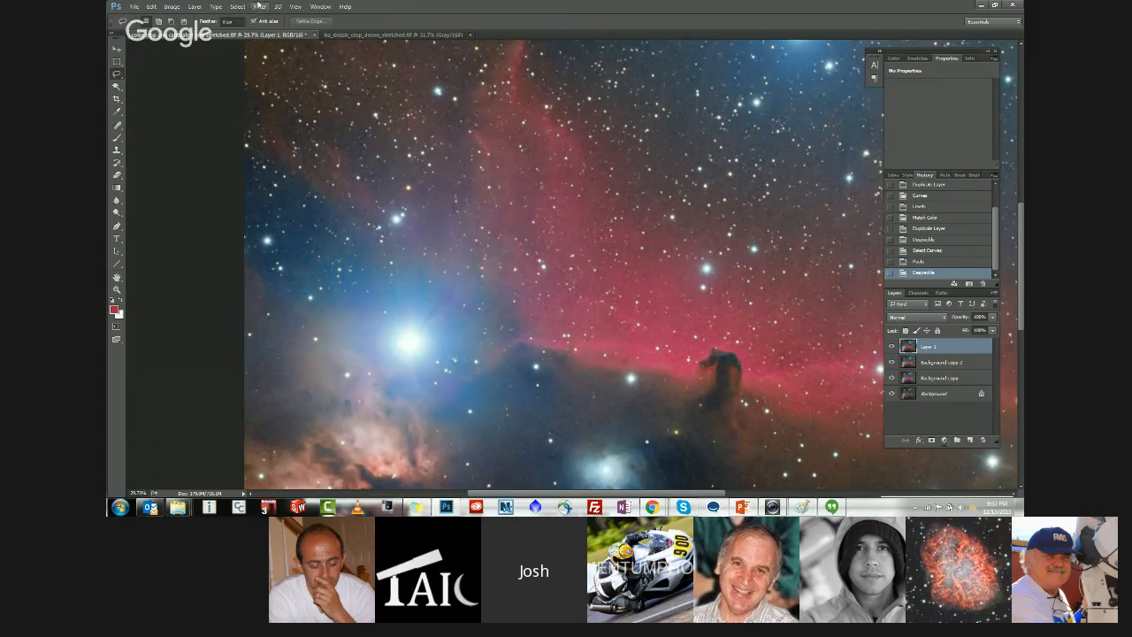
left_click(260, 6)
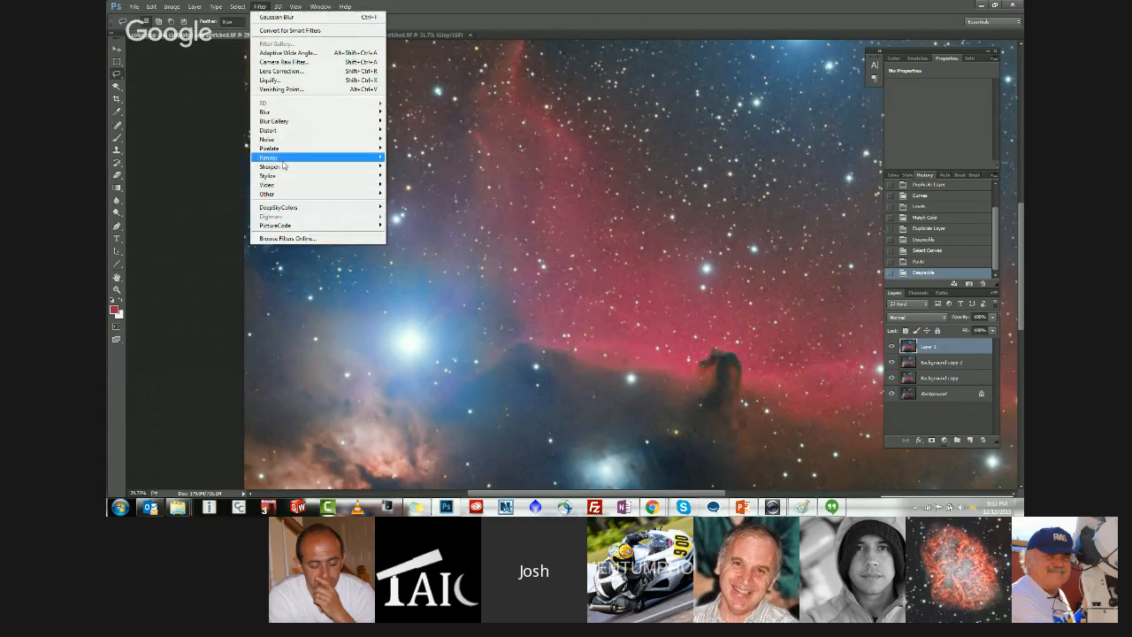
mouse_move(275, 117)
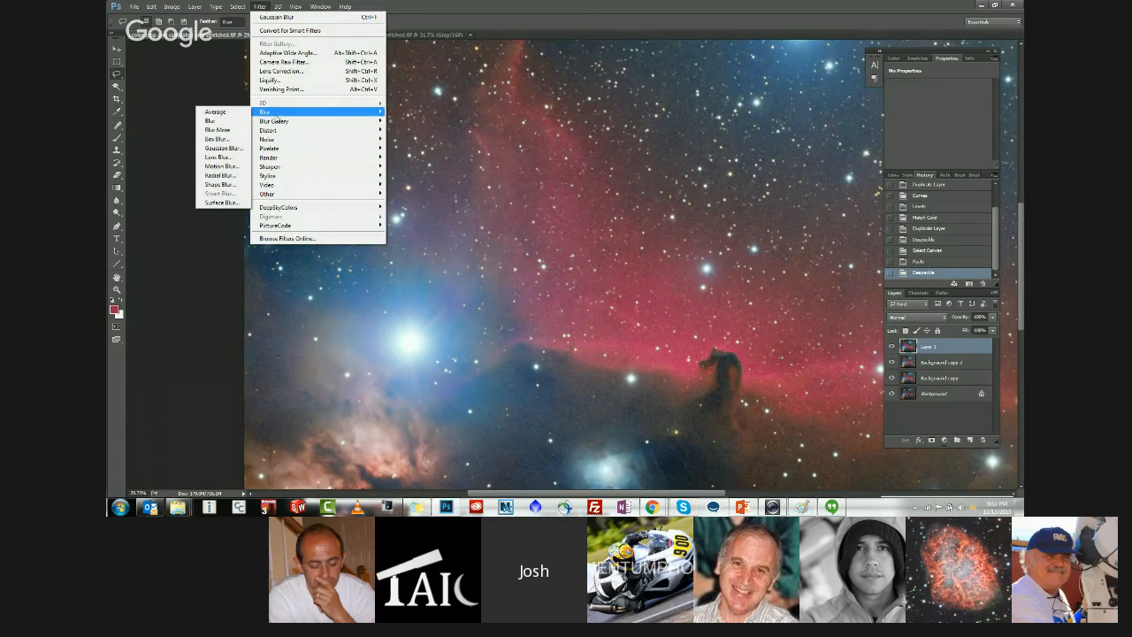
left_click(223, 148)
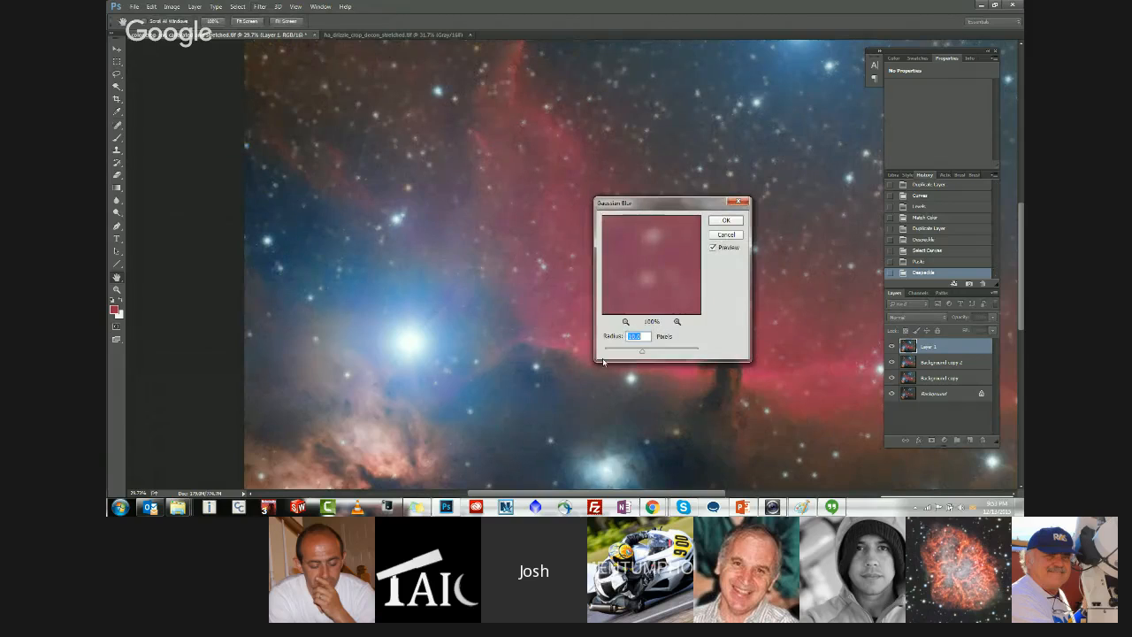
mouse_move(642, 352)
left_mouse_down()
mouse_move(623, 357)
mouse_move(636, 349)
left_mouse_up()
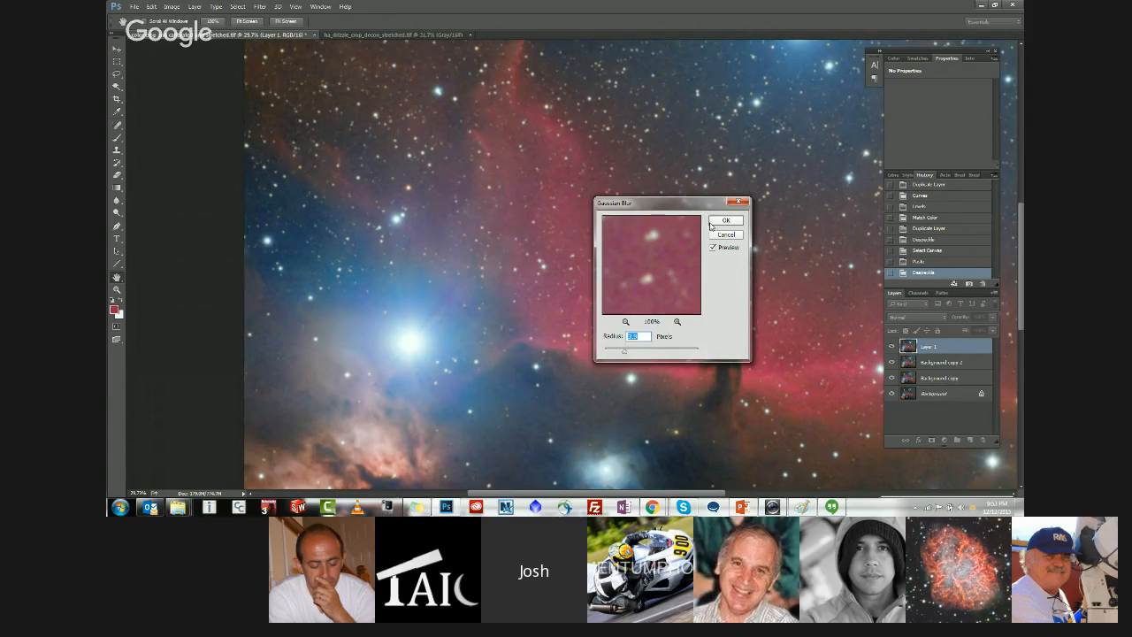
left_click(713, 226)
Step: Examine the lightly blurred Layer 1 around the red nebula and Horsehead for noise and star sharpness
scroll(599, 270, "up", 6)
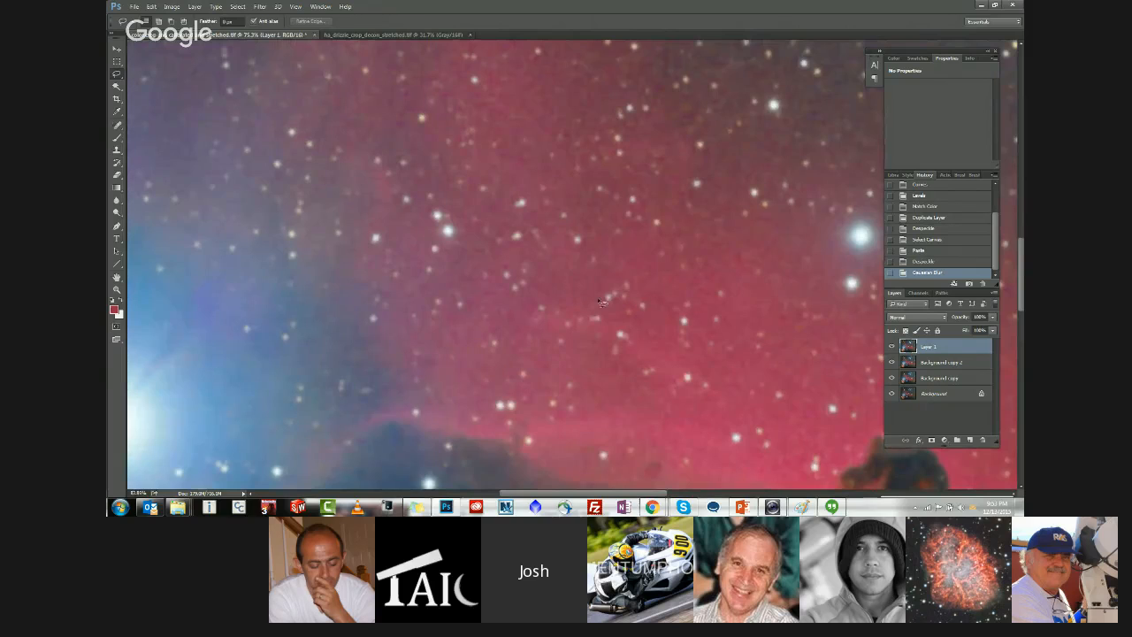
scroll(610, 292, "up", 1)
scroll(616, 301, "down", 2)
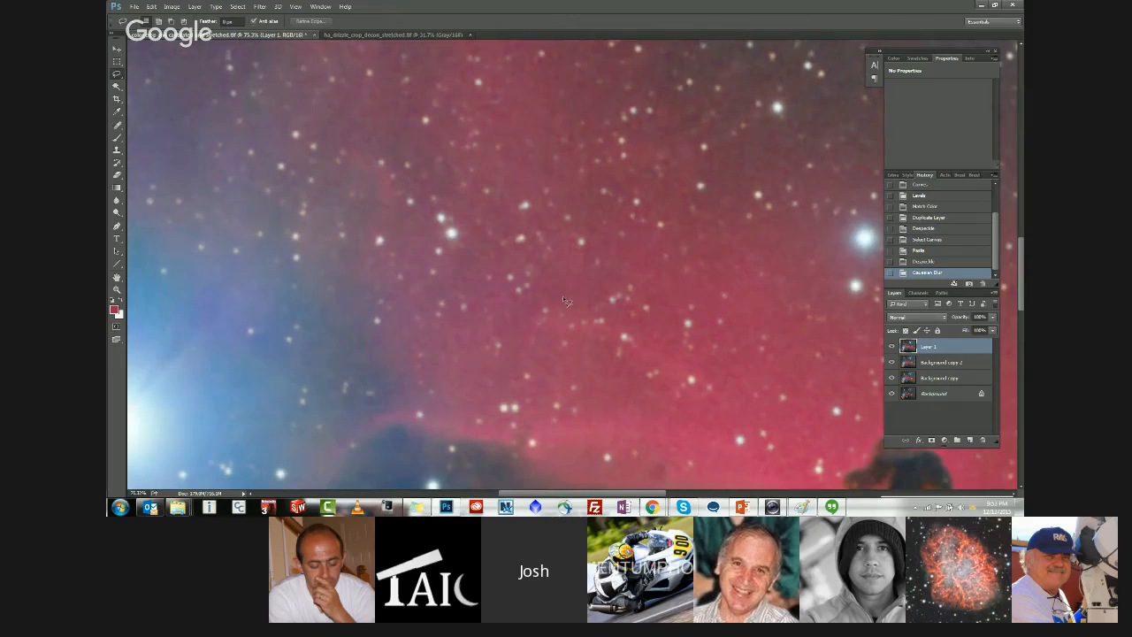
scroll(566, 313, "down", 1)
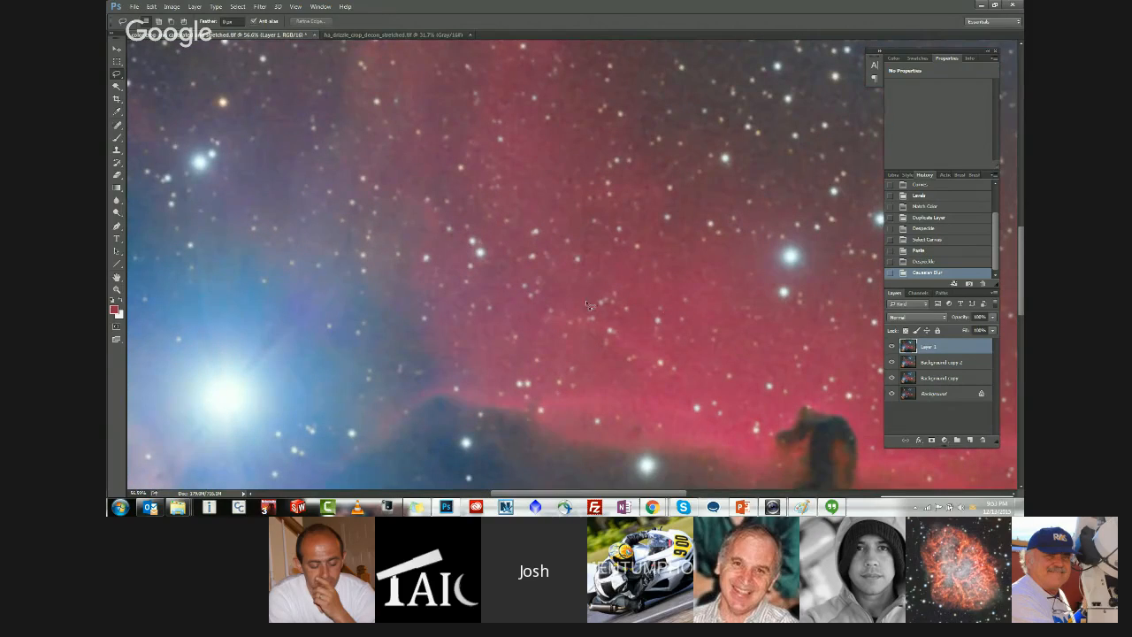
scroll(575, 294, "down", 1)
scroll(654, 349, "up", 2)
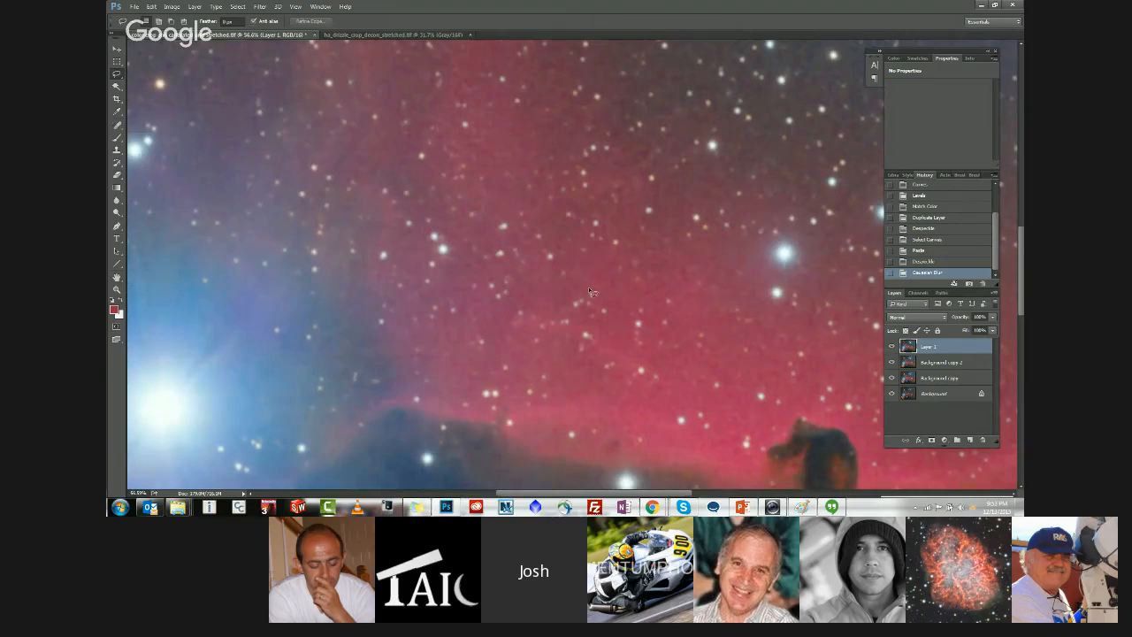
scroll(588, 287, "down", 1)
scroll(588, 286, "up", 3)
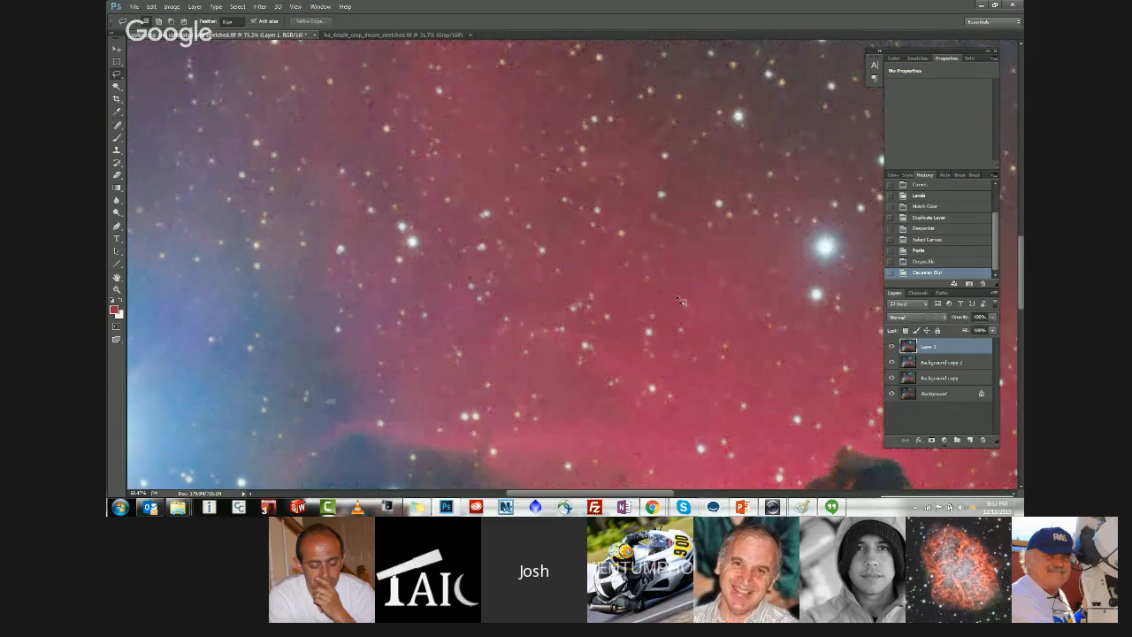
scroll(681, 300, "down", 3)
scroll(707, 306, "down", 4)
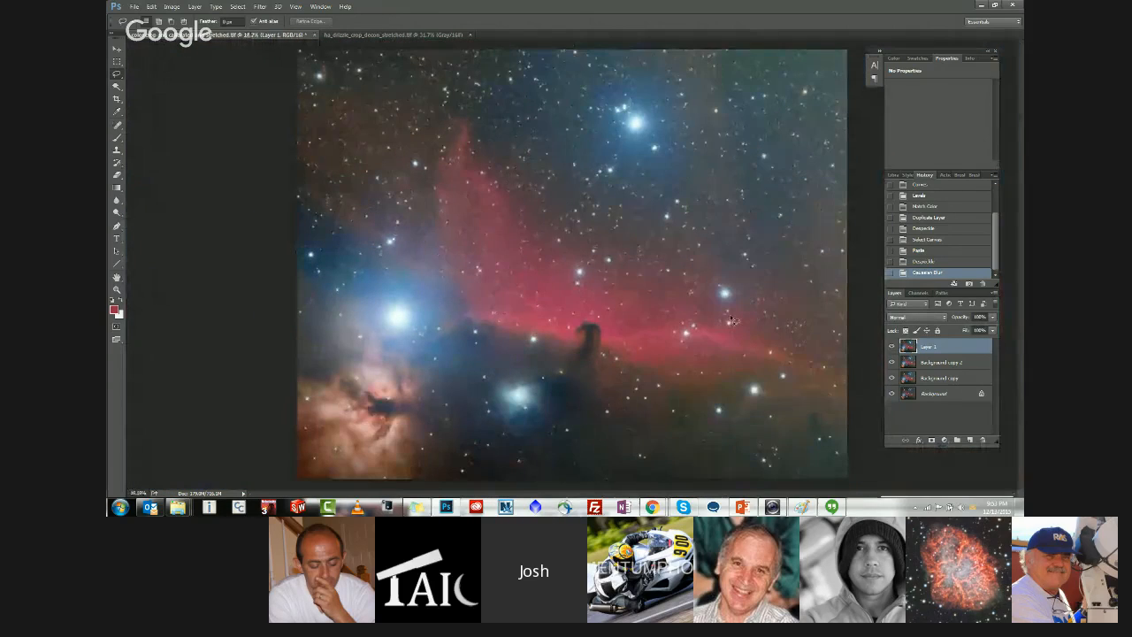
Step: Copy the merged contents of the whole canvas, paste them as a new top layer, and compare the image with that layer hidden and shown
scroll(769, 323, "up", 2)
scroll(783, 341, "up", 2)
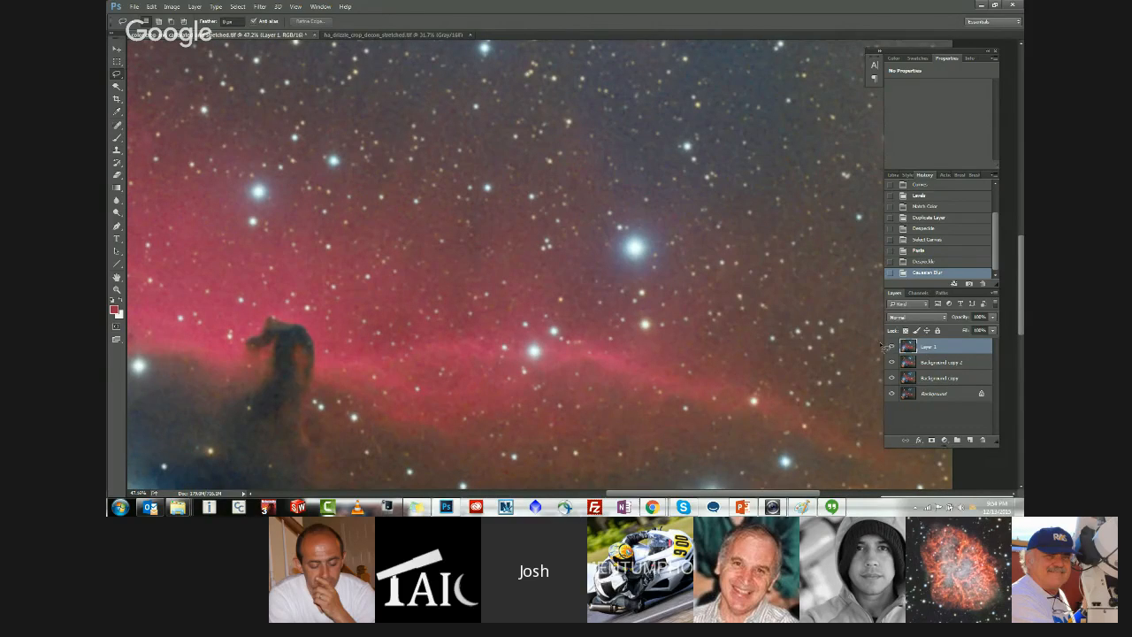
left_click(237, 7)
left_click(244, 17)
left_click(154, 6)
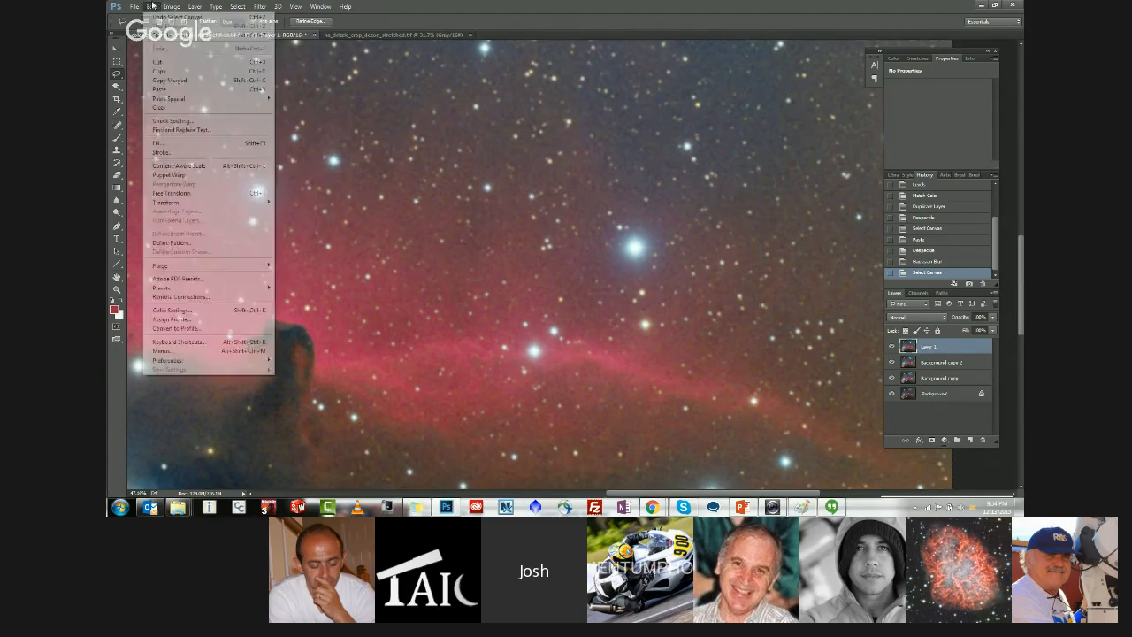
left_click(170, 80)
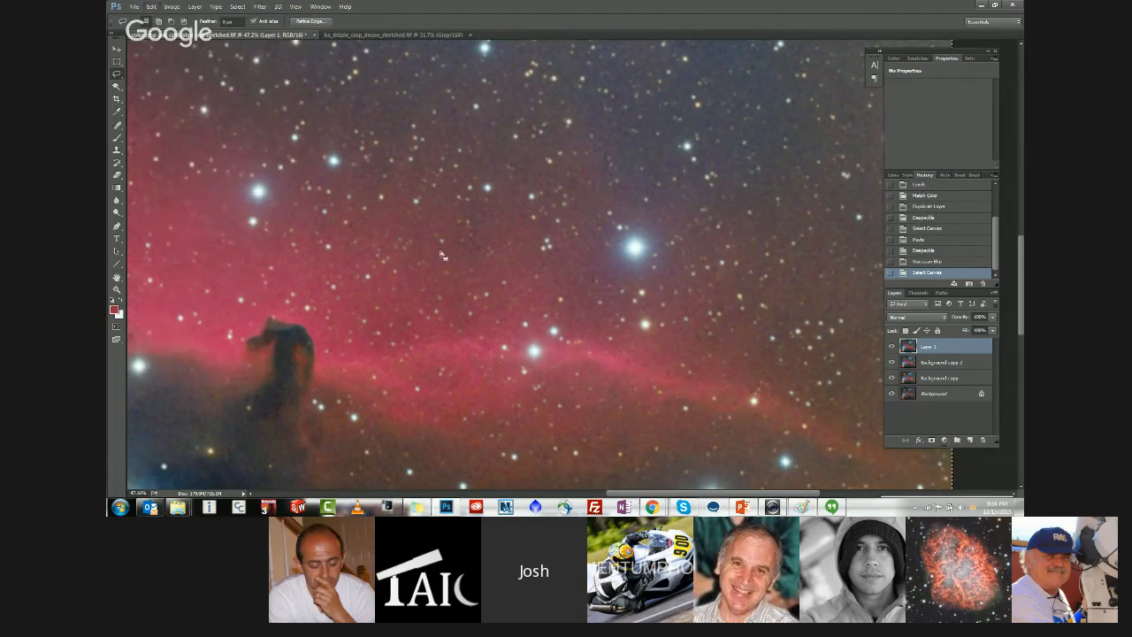
key("ctrl+v")
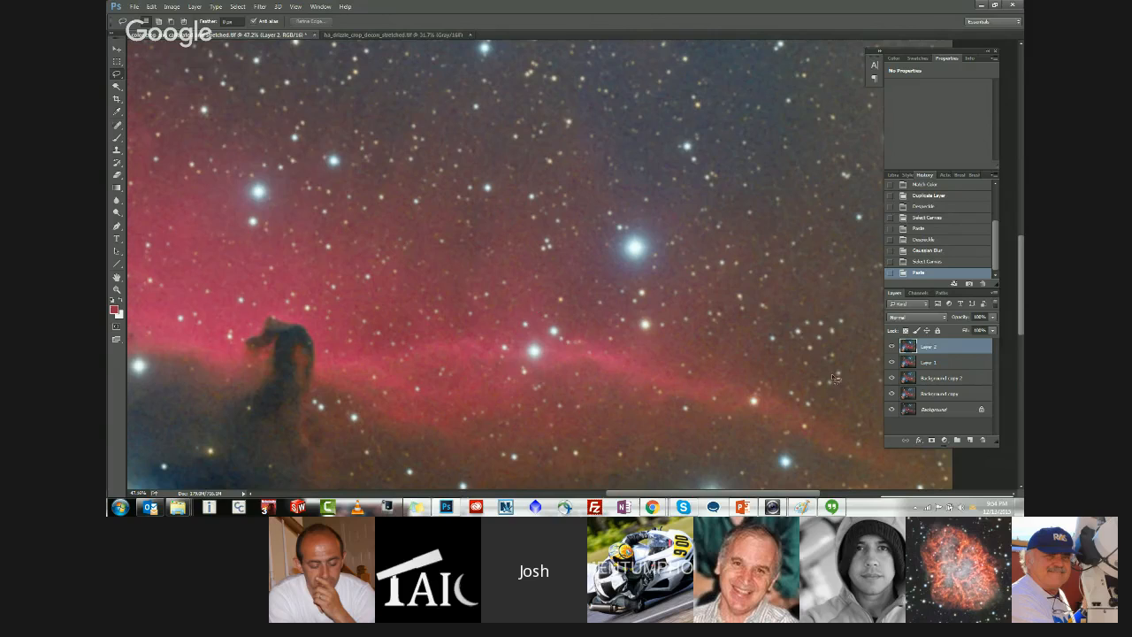
left_click(891, 346)
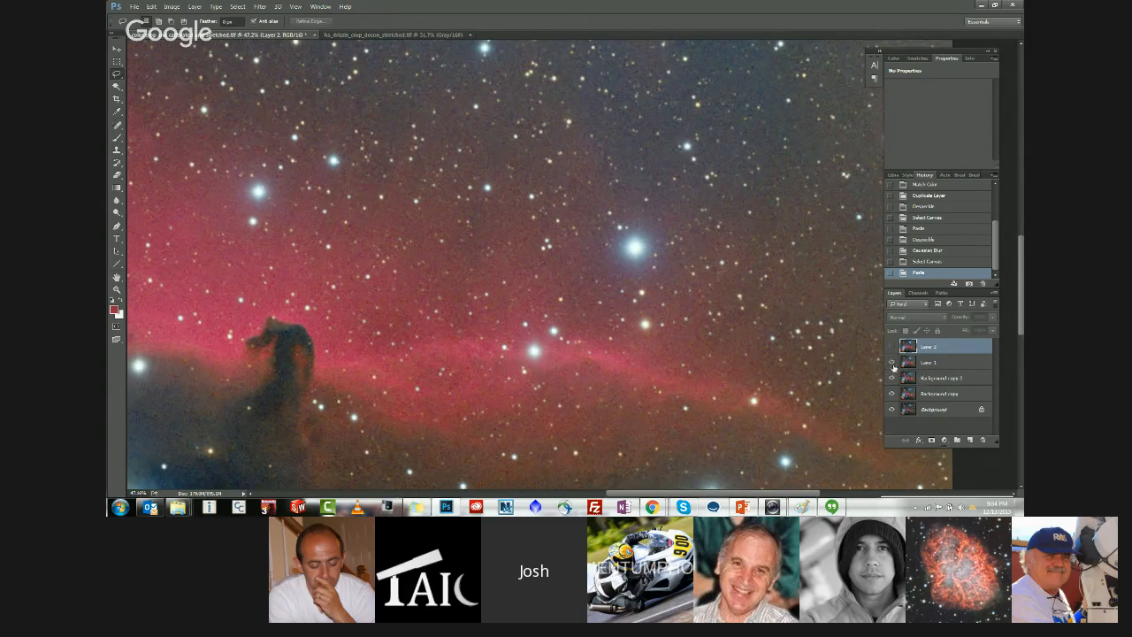
left_click(892, 345)
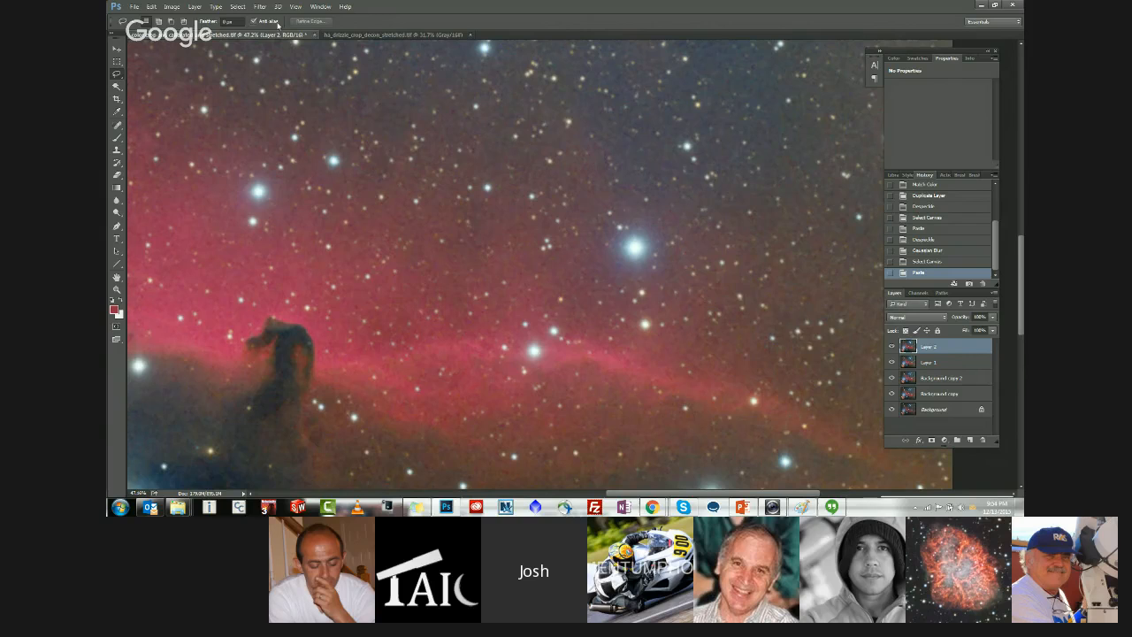
Step: Add a layer mask to Layer 2 and paste the copied merged image into the mask
left_click(172, 6)
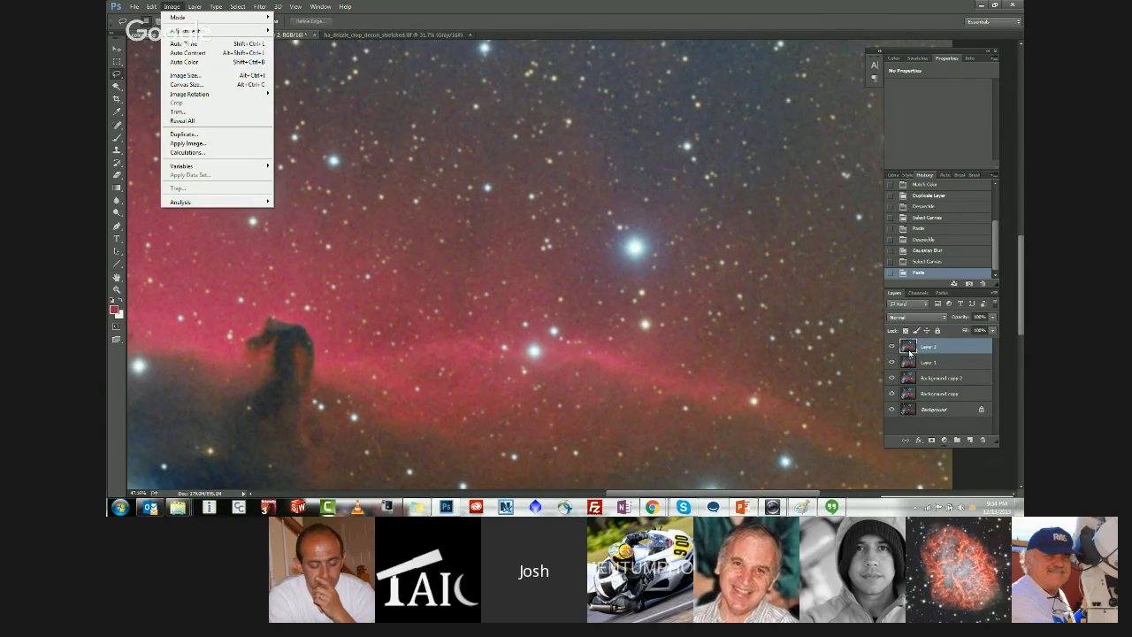
left_click(909, 352)
left_click(932, 439)
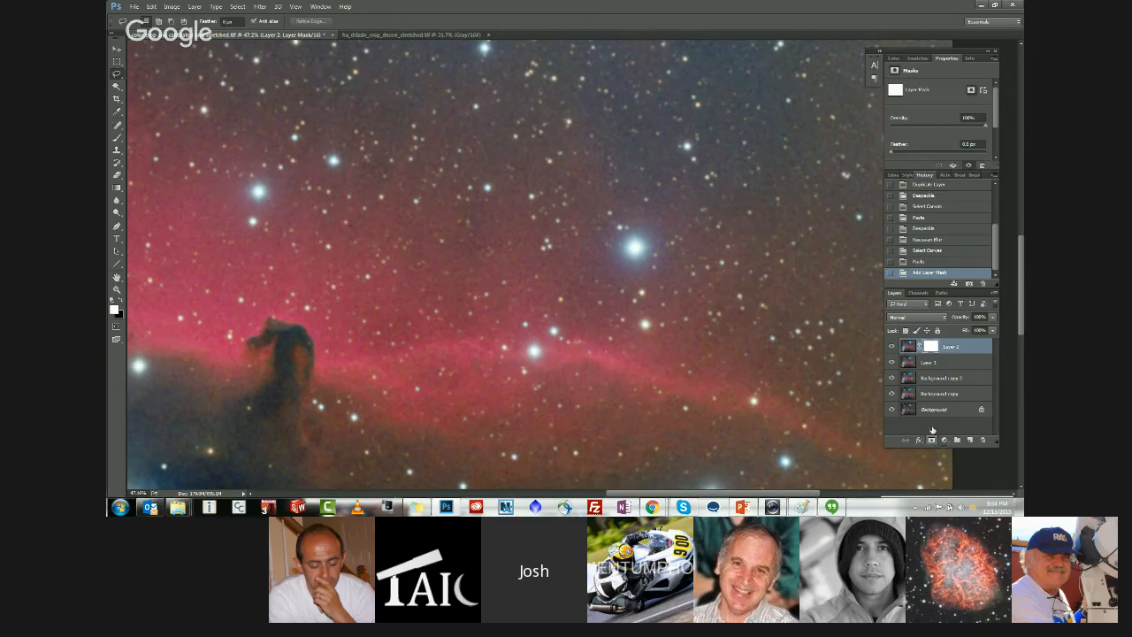
left_click(931, 347, "alt")
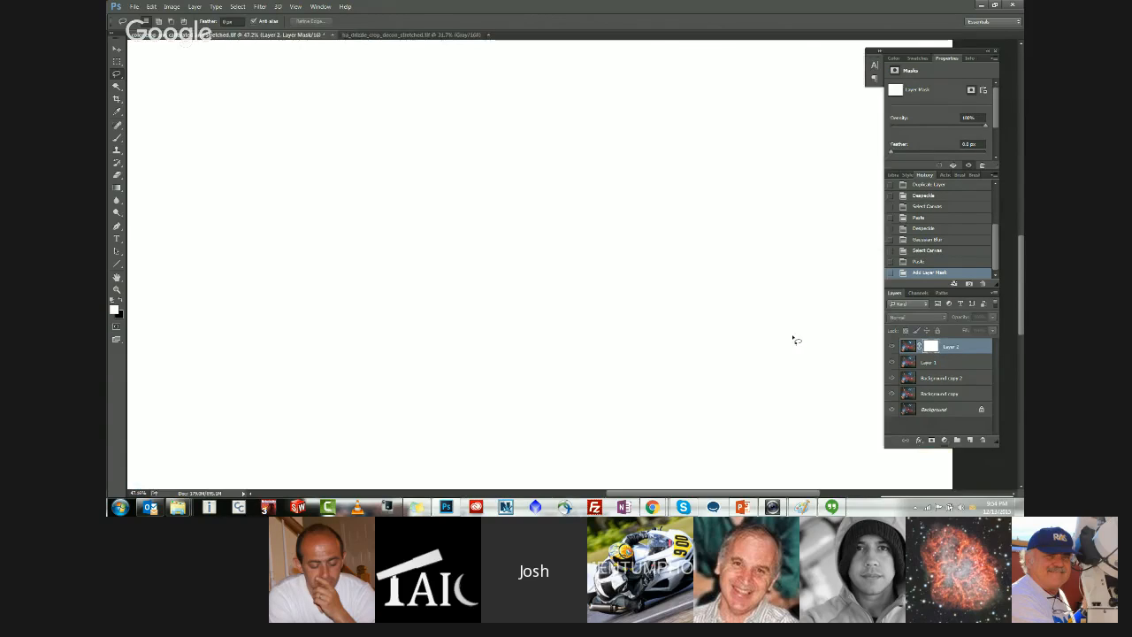
key("ctrl+v")
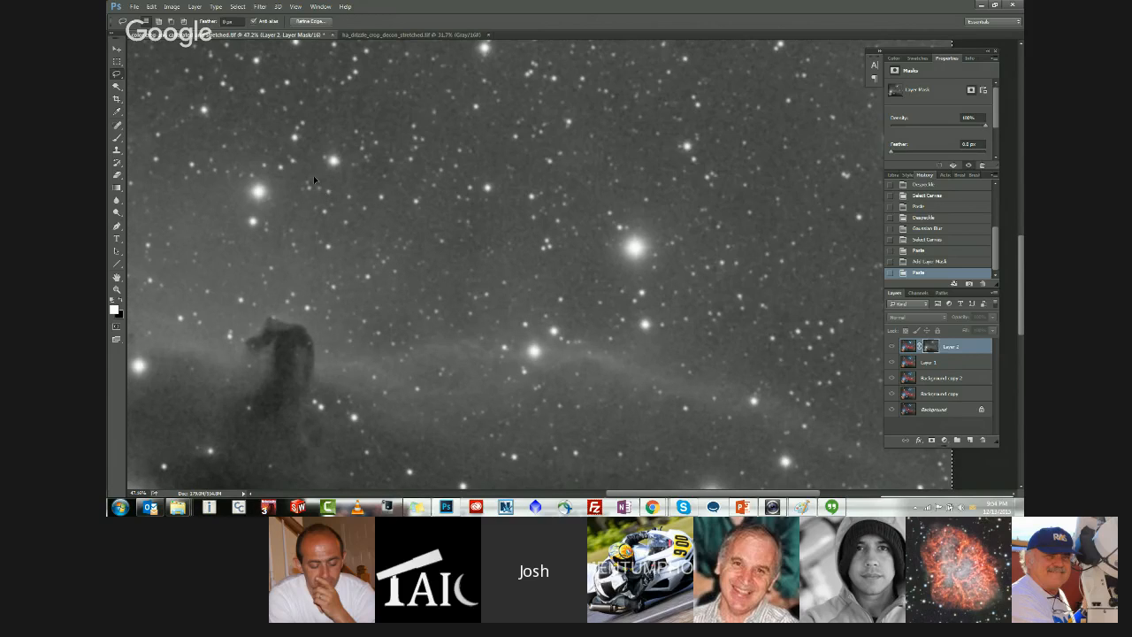
Step: Apply Brightness/Contrast to the Layer 2 mask with brightness 74 and contrast at its maximum
scroll(442, 222, "down", 10)
scroll(400, 212, "down", 2)
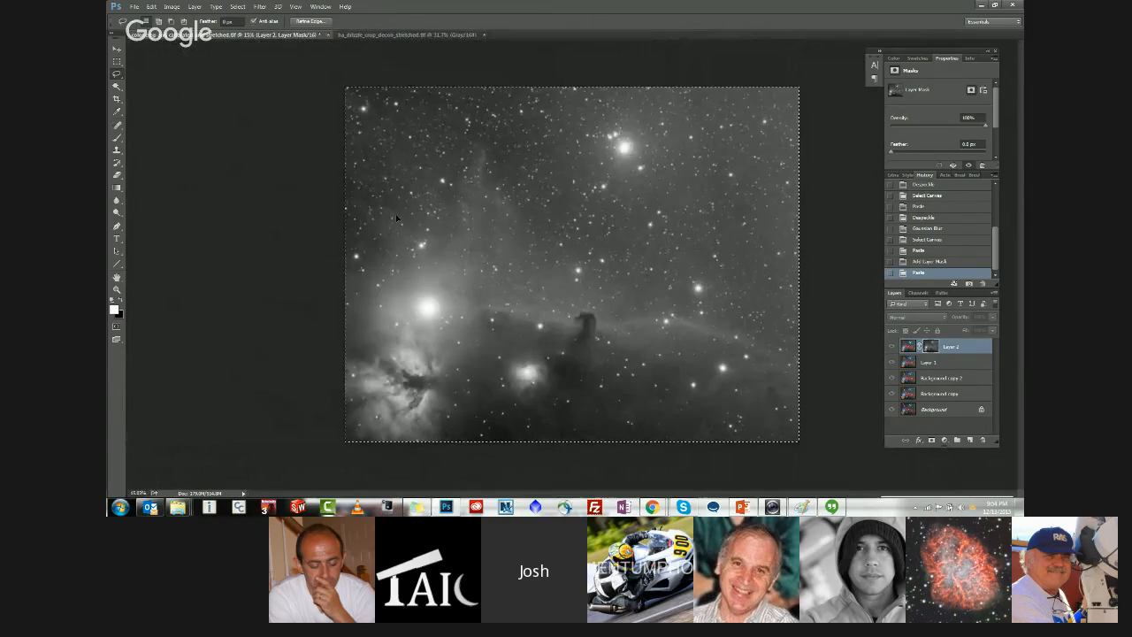
scroll(573, 266, "up", 4)
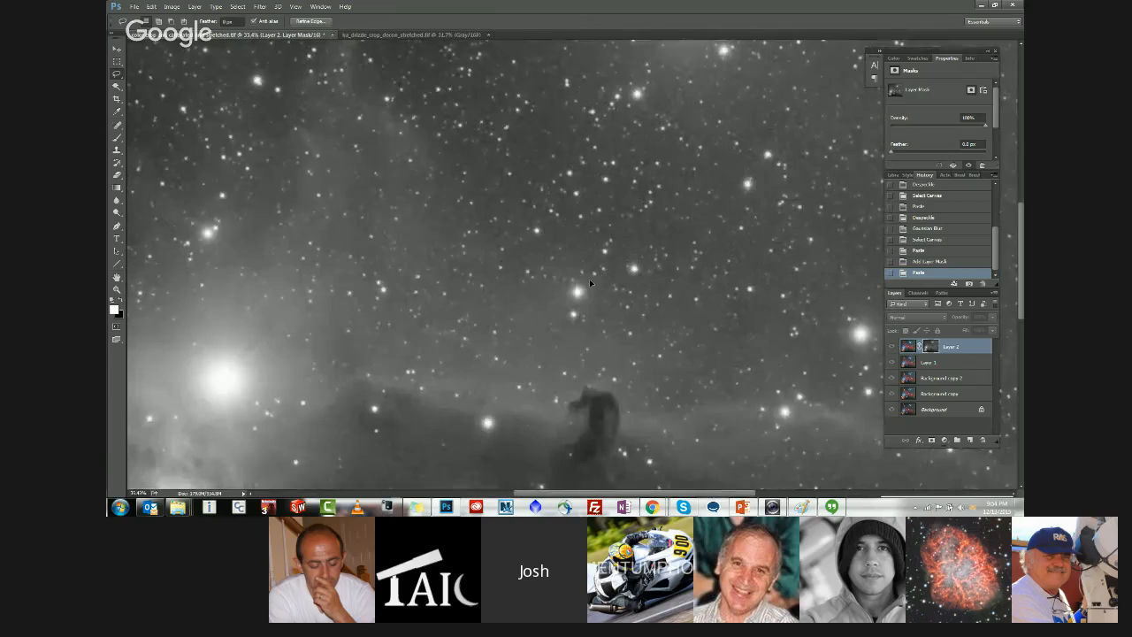
scroll(585, 282, "up", 2)
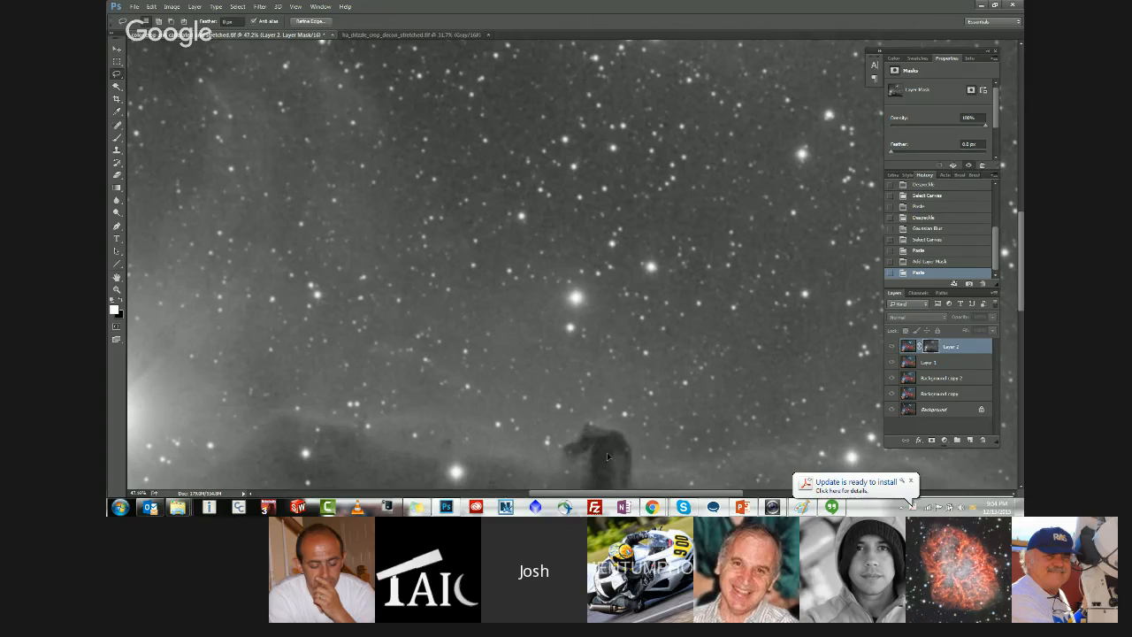
scroll(611, 331, "down", 1)
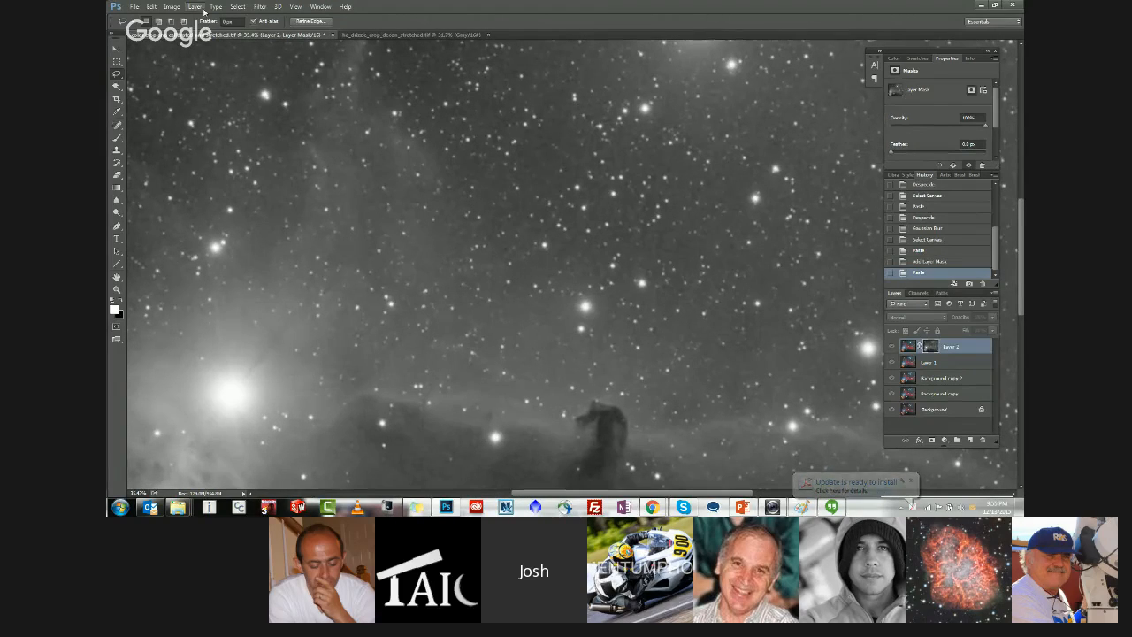
left_click(172, 7)
mouse_move(193, 32)
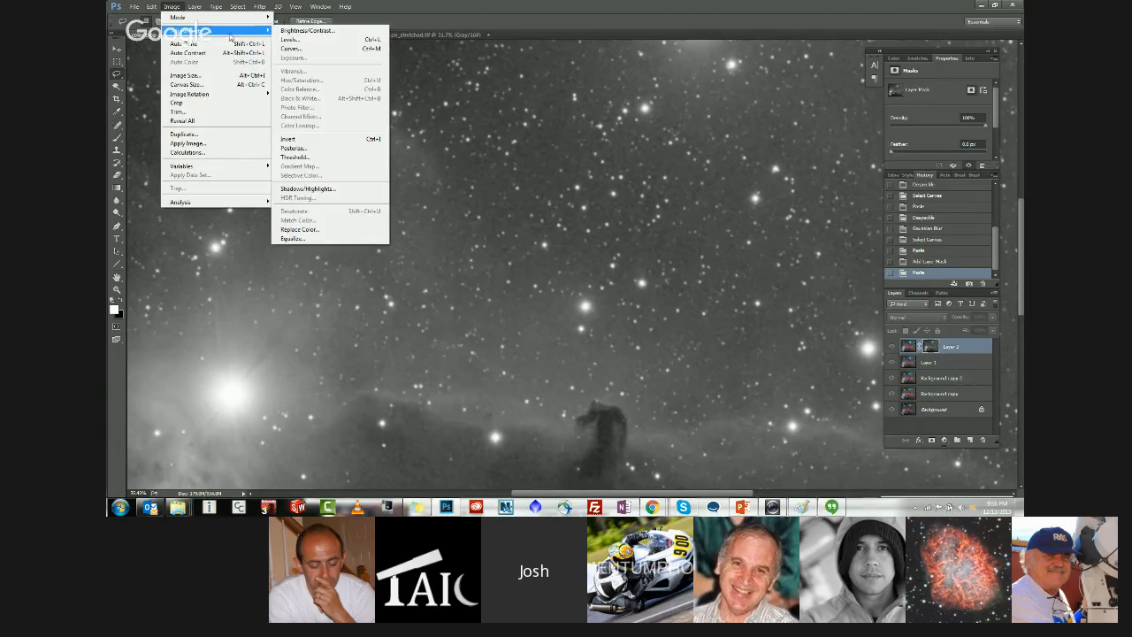
left_click(305, 33)
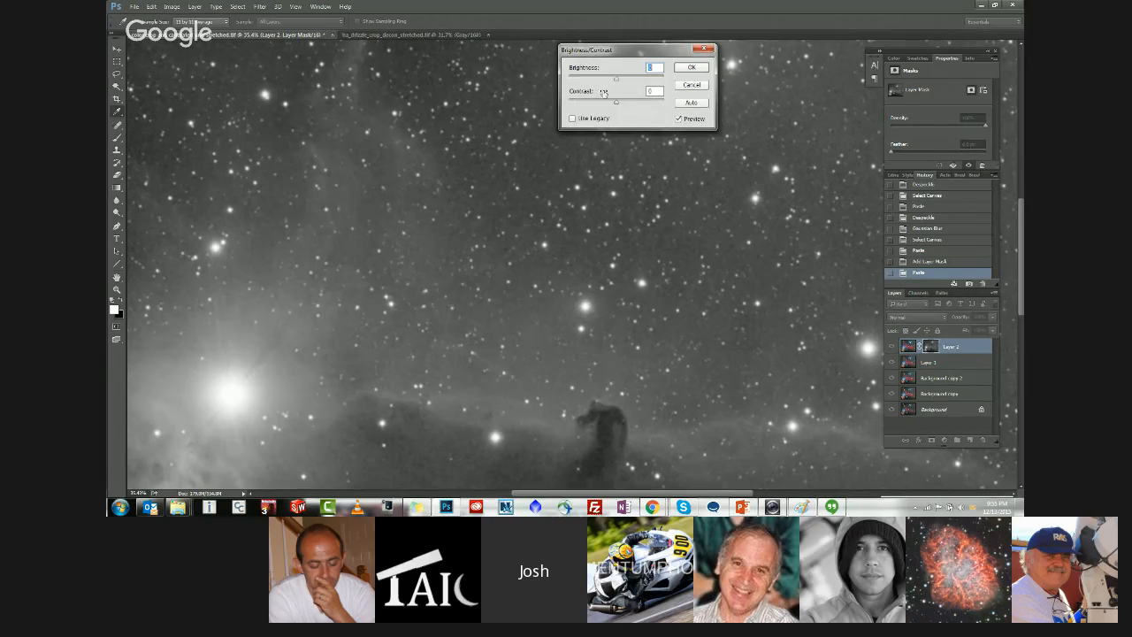
left_click_drag(617, 79, 666, 112)
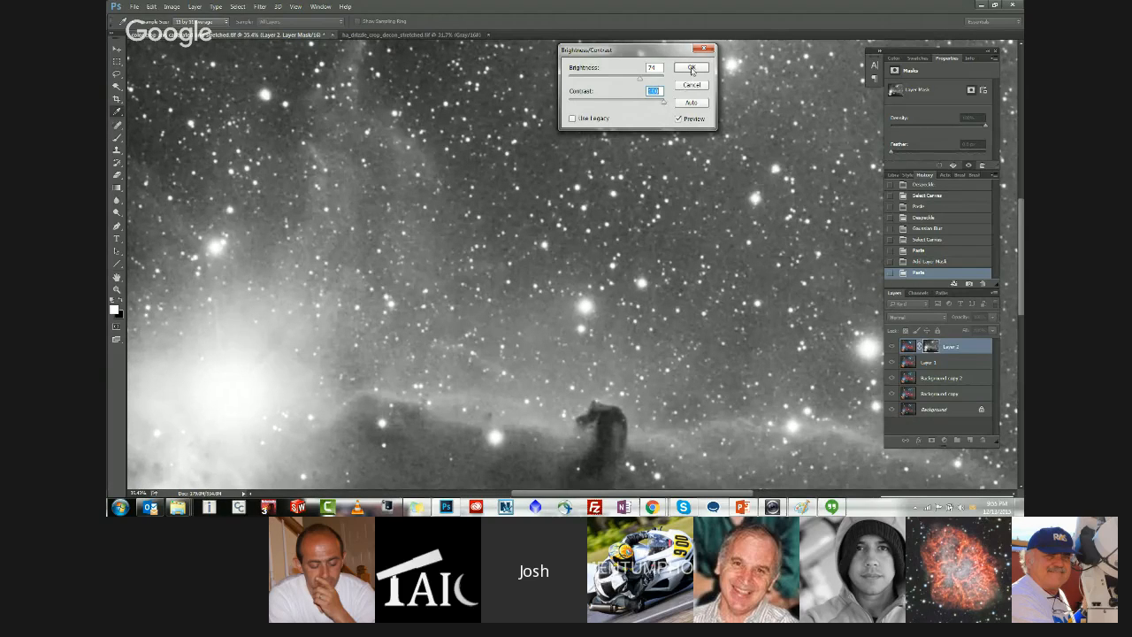
left_click(691, 69)
Step: Raise the black input level of the Layer 2 mask with Levels to darken the background around the Horsehead
key("l")
scroll(657, 269, "down", 3)
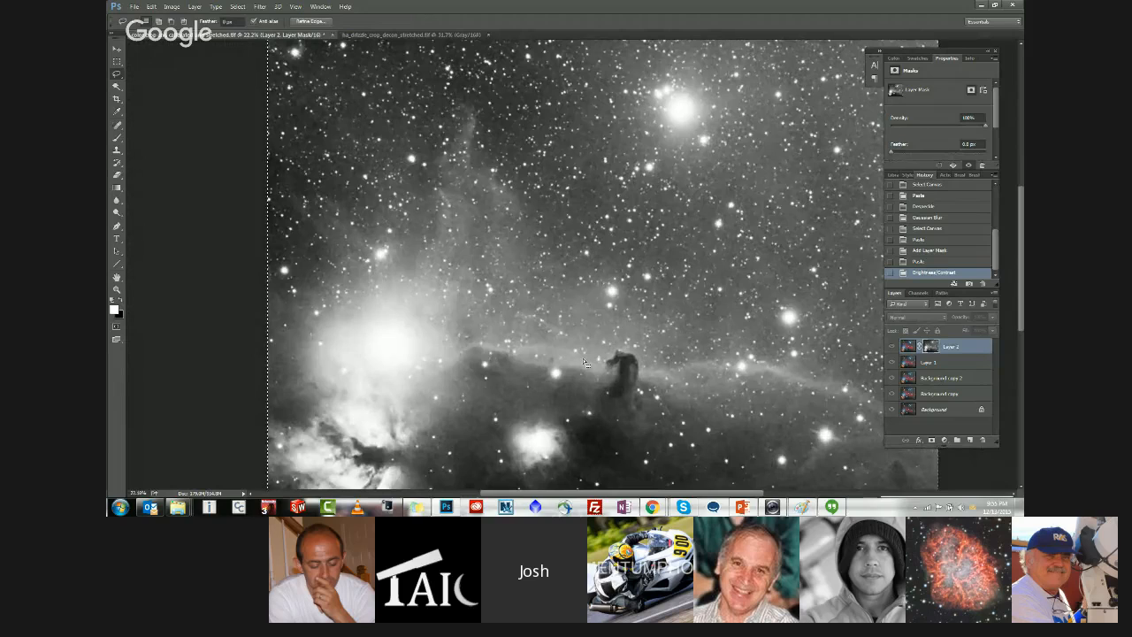
key("ctrl+l")
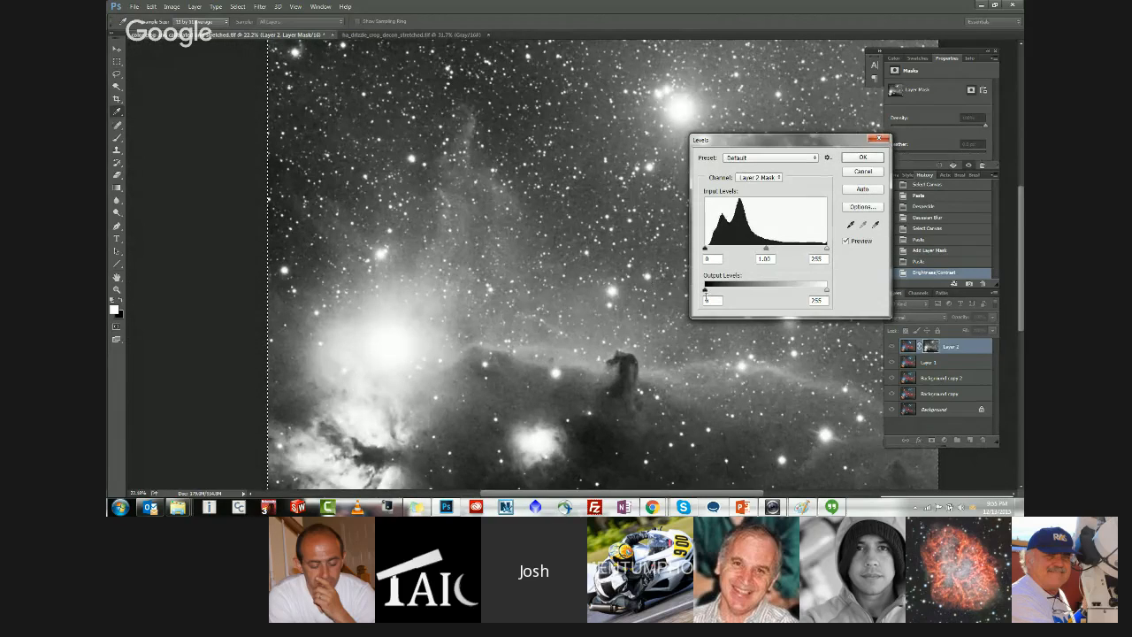
left_click(171, 6)
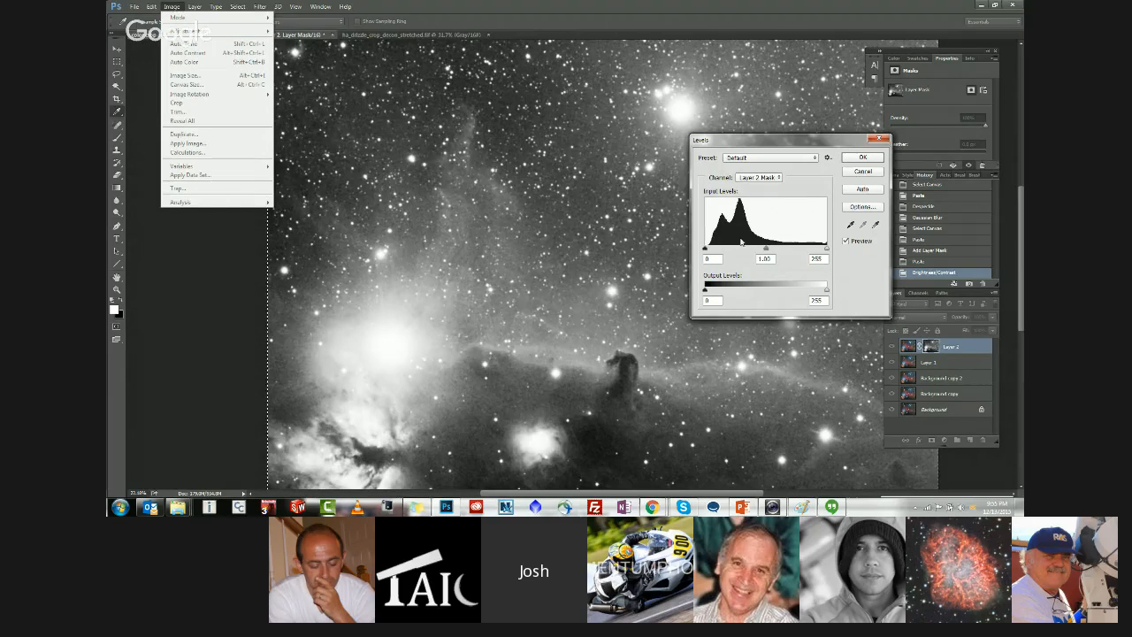
left_click_drag(705, 249, 731, 248)
left_click(861, 157)
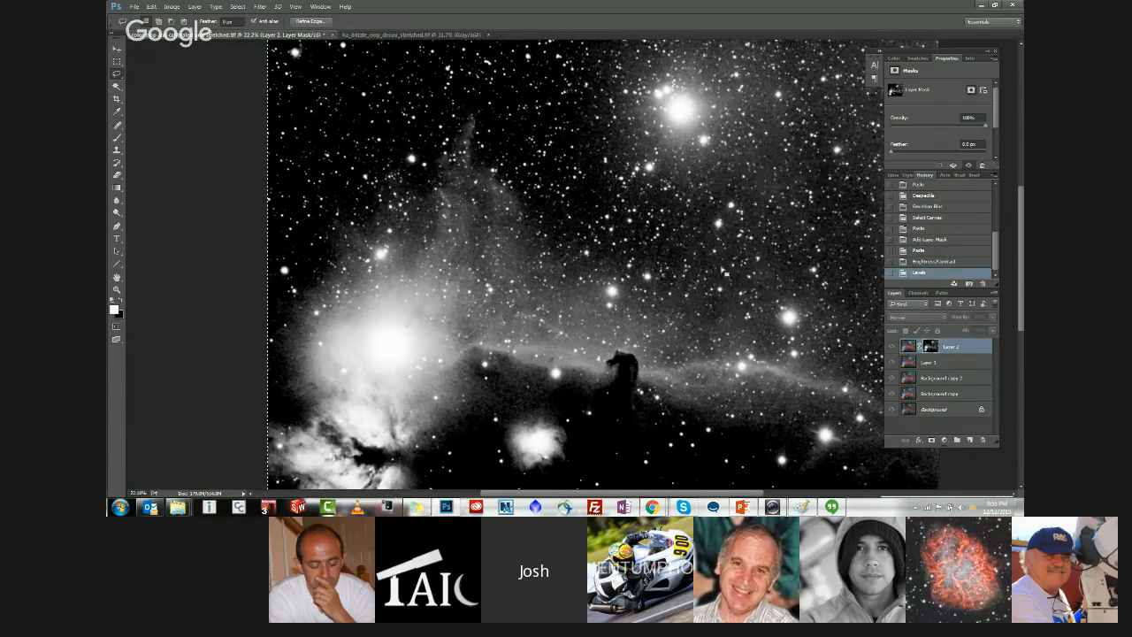
Step: Examine the high-contrast Layer 2 mask around the Horsehead and the bright nebula patch below it, checking the stars and dark background
scroll(723, 271, "down", 1)
scroll(673, 407, "up", 2)
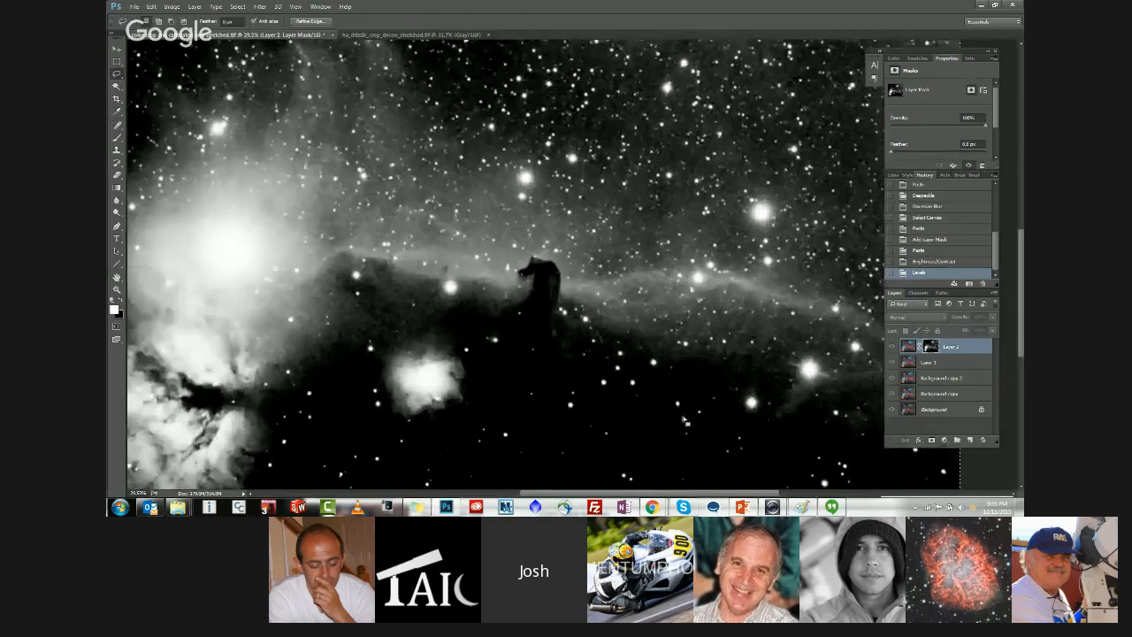
scroll(683, 421, "up", 1)
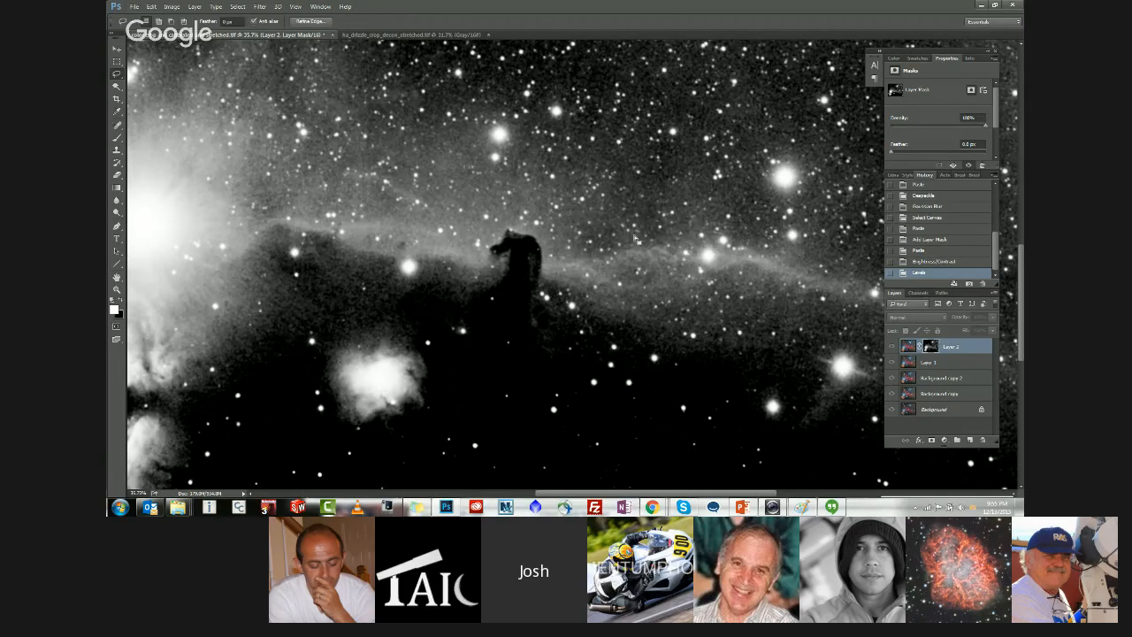
scroll(750, 219, "down", 1)
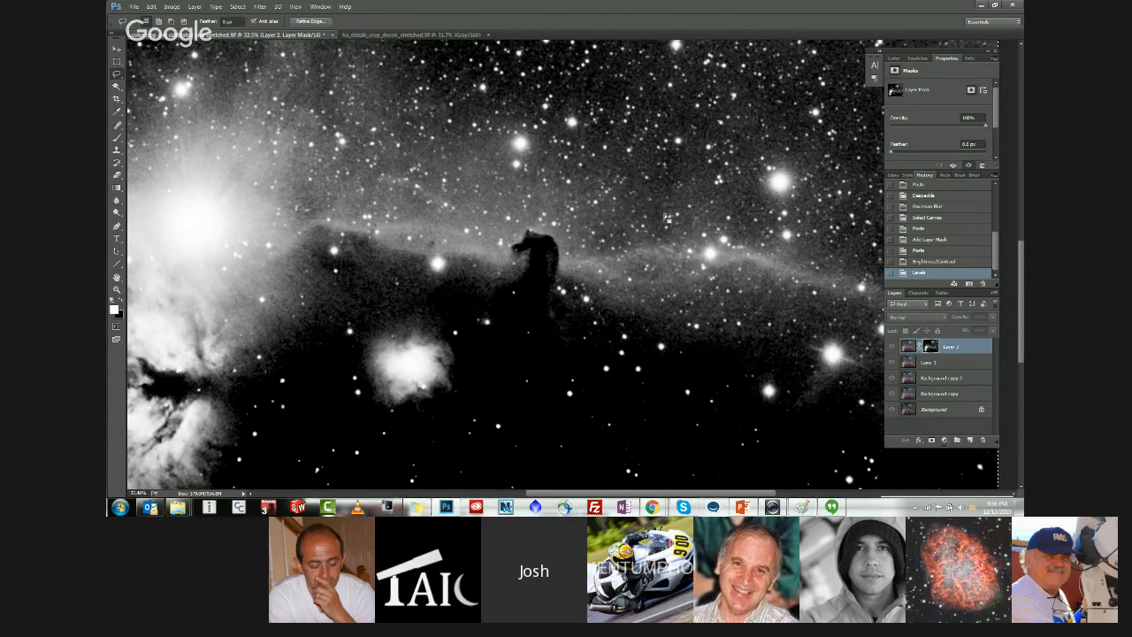
left_click(258, 6)
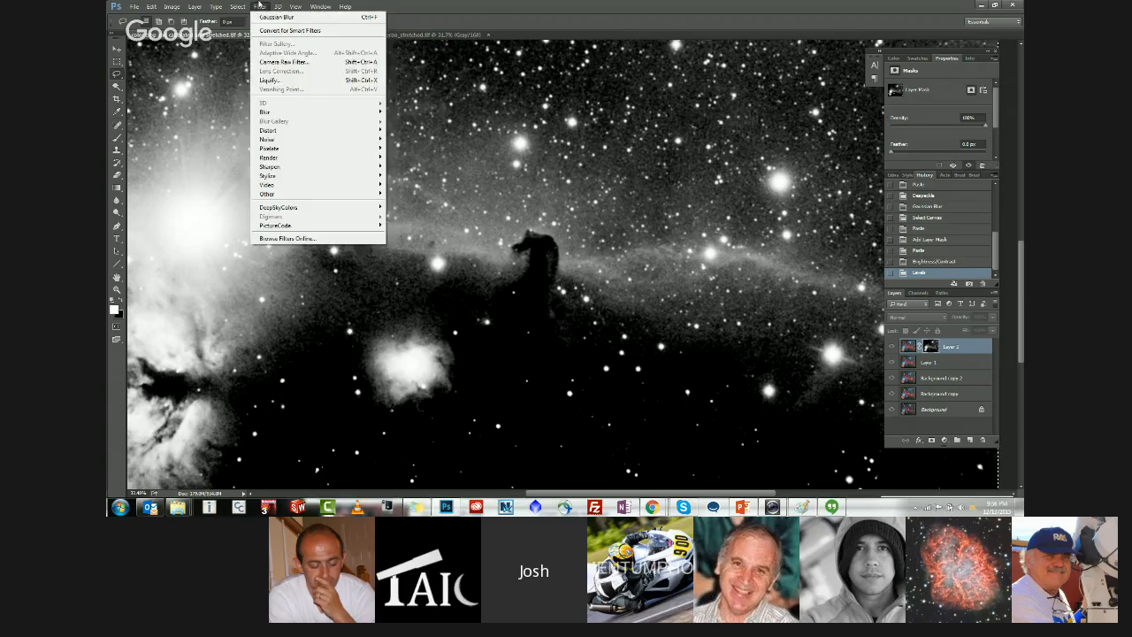
mouse_move(278, 115)
left_click(340, 468)
scroll(343, 469, "up", 3)
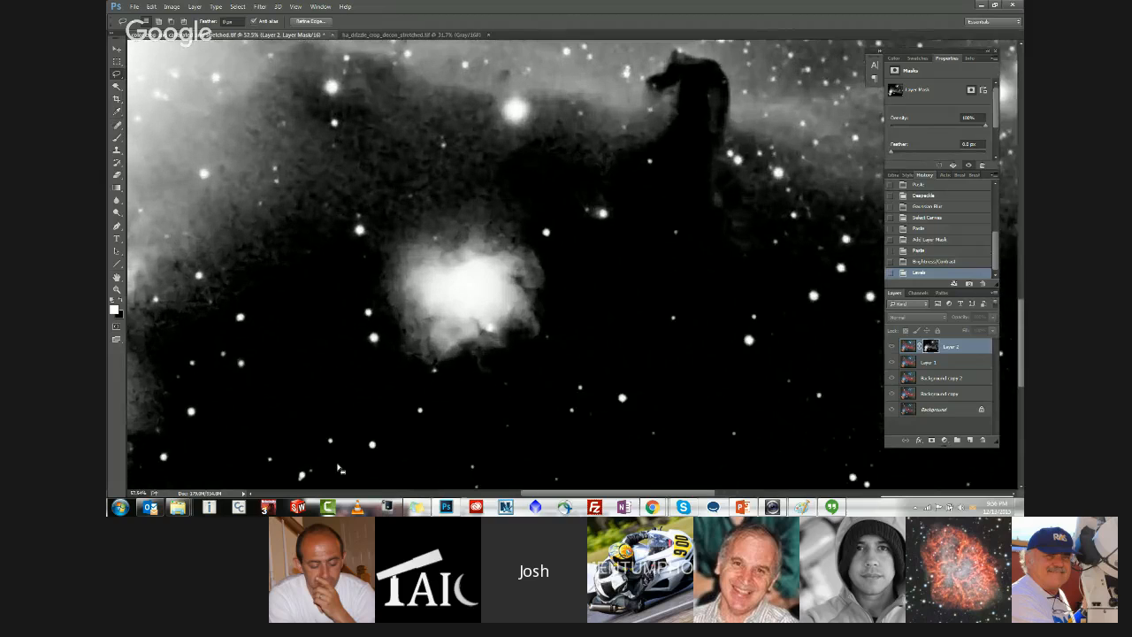
Step: Apply the Maximum filter to the Layer 2 mask with a 3.1 pixel radius and roundness preserved, toggling the preview to check it
left_click(258, 7)
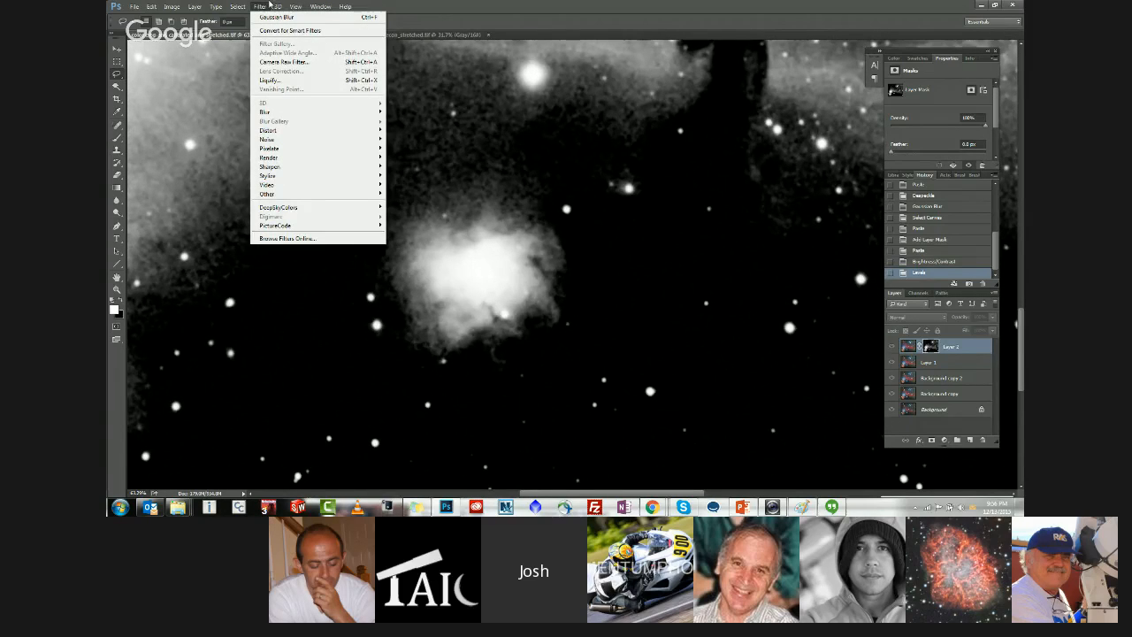
mouse_move(274, 6)
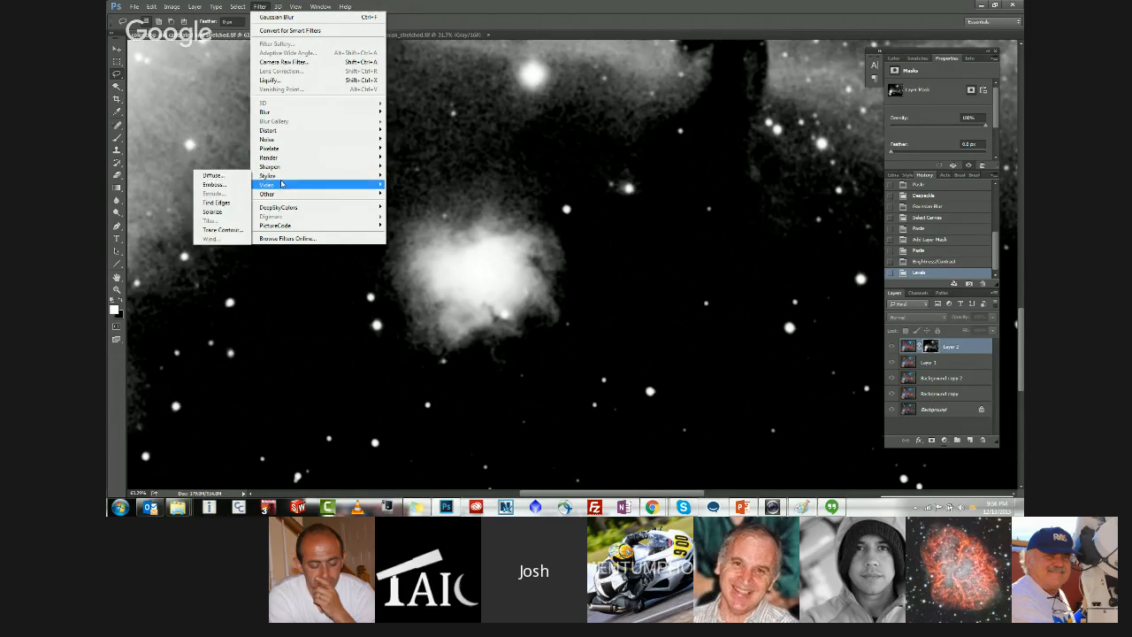
mouse_move(282, 186)
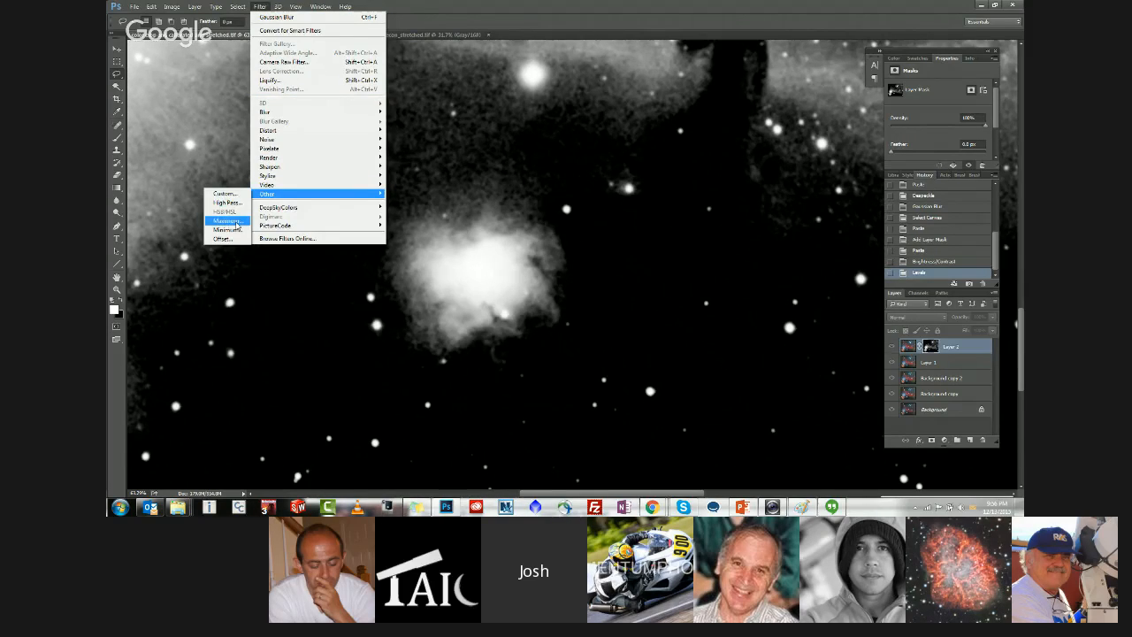
left_click(235, 222)
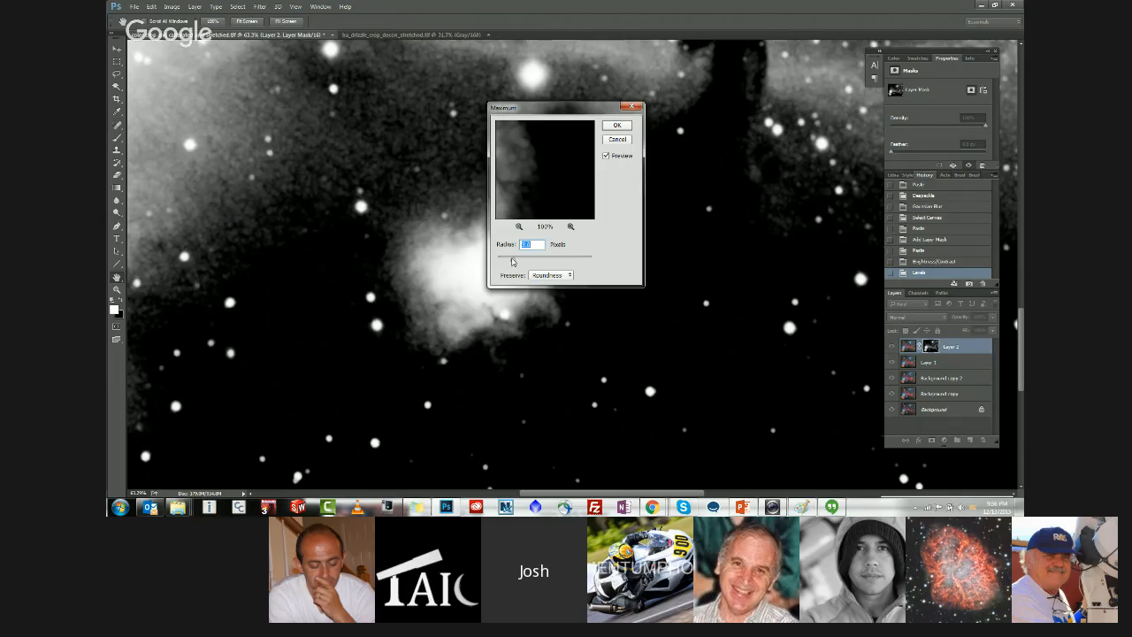
left_click(606, 156)
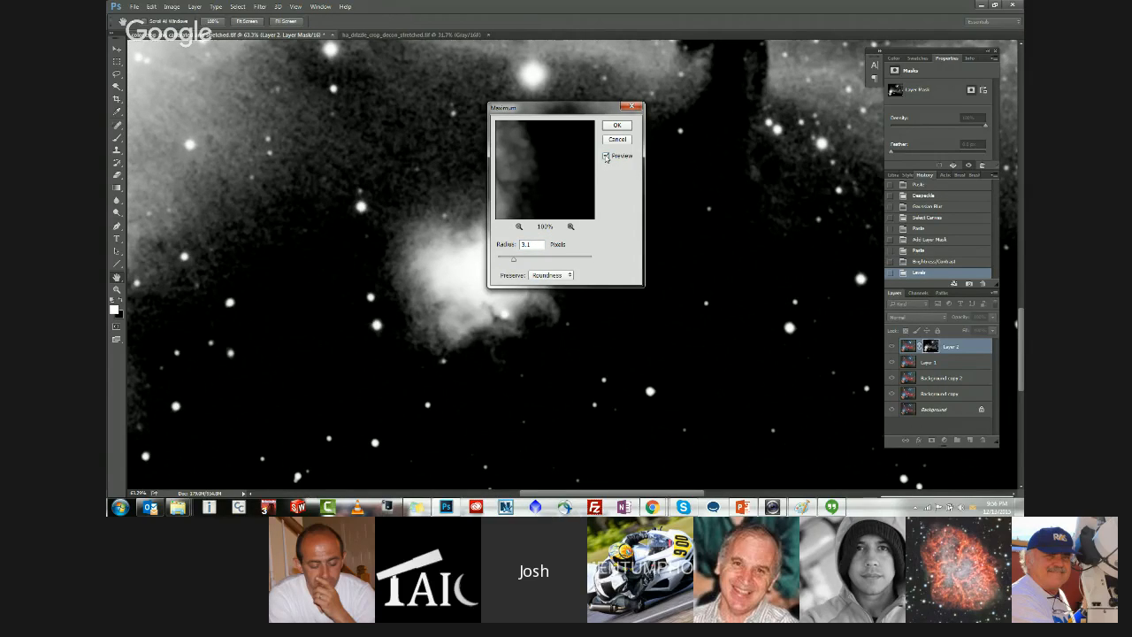
left_click(606, 156)
left_click(606, 157)
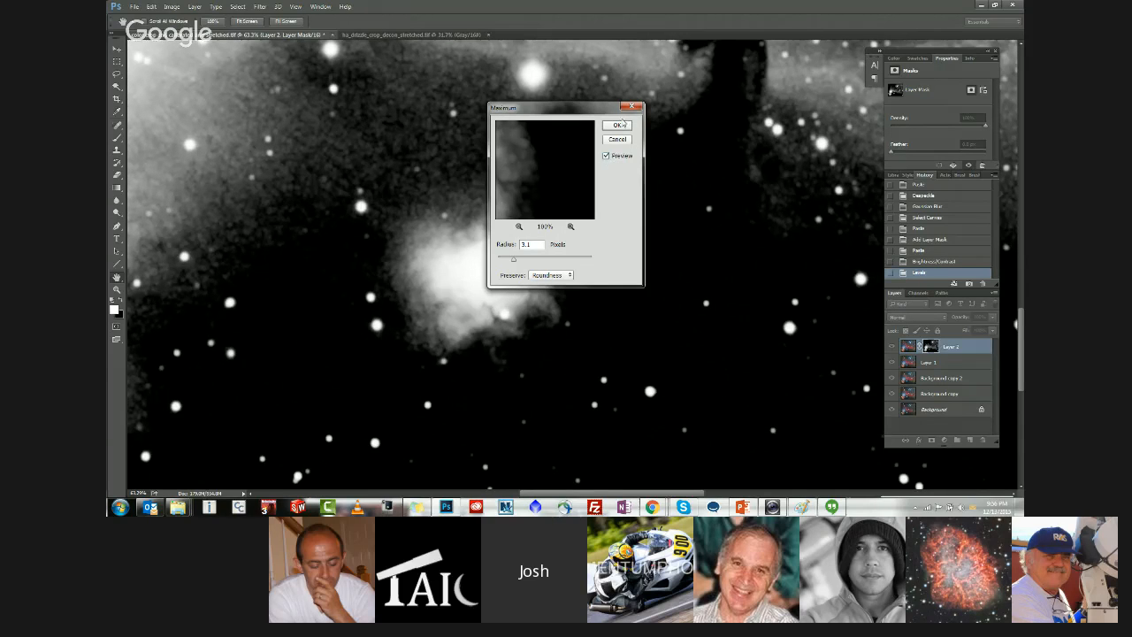
left_click(619, 128)
Step: Soften the Layer 2 mask with a Gaussian Blur, increasing the radius to smooth its star and nebula edges
scroll(483, 117, "down", 5)
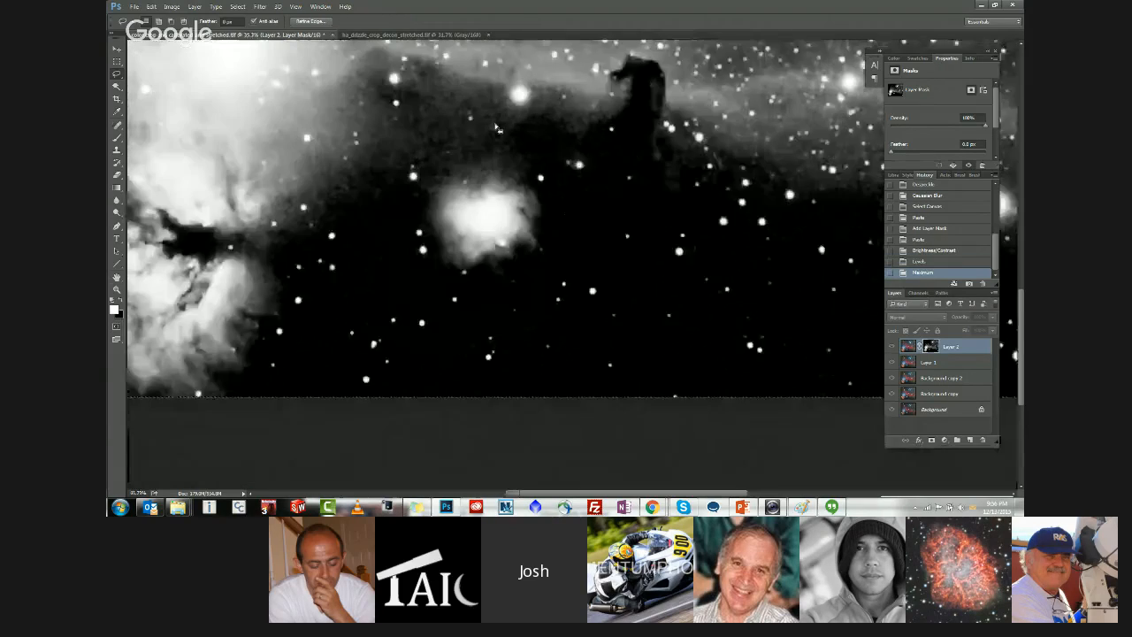
scroll(485, 117, "up", 2)
scroll(485, 117, "up", 1)
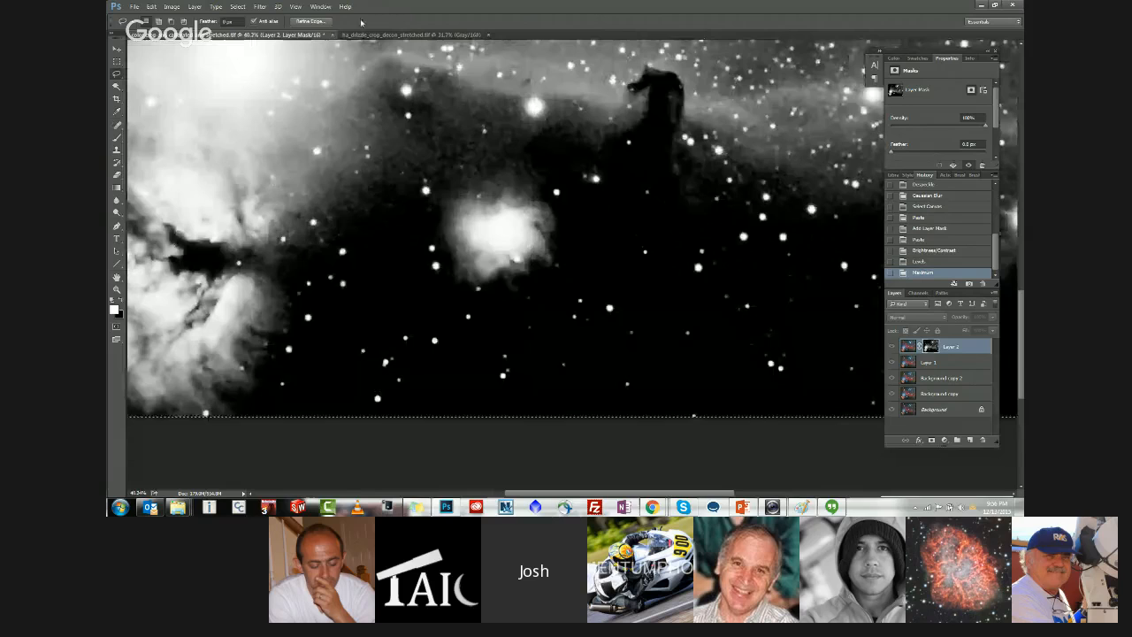
left_click(260, 6)
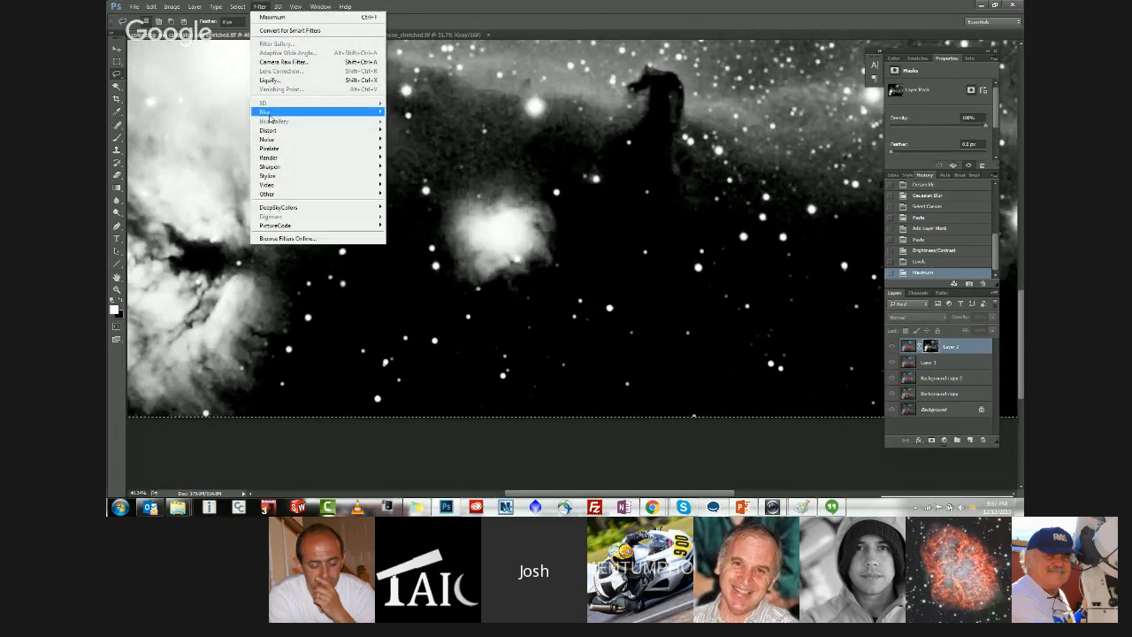
left_click(219, 149)
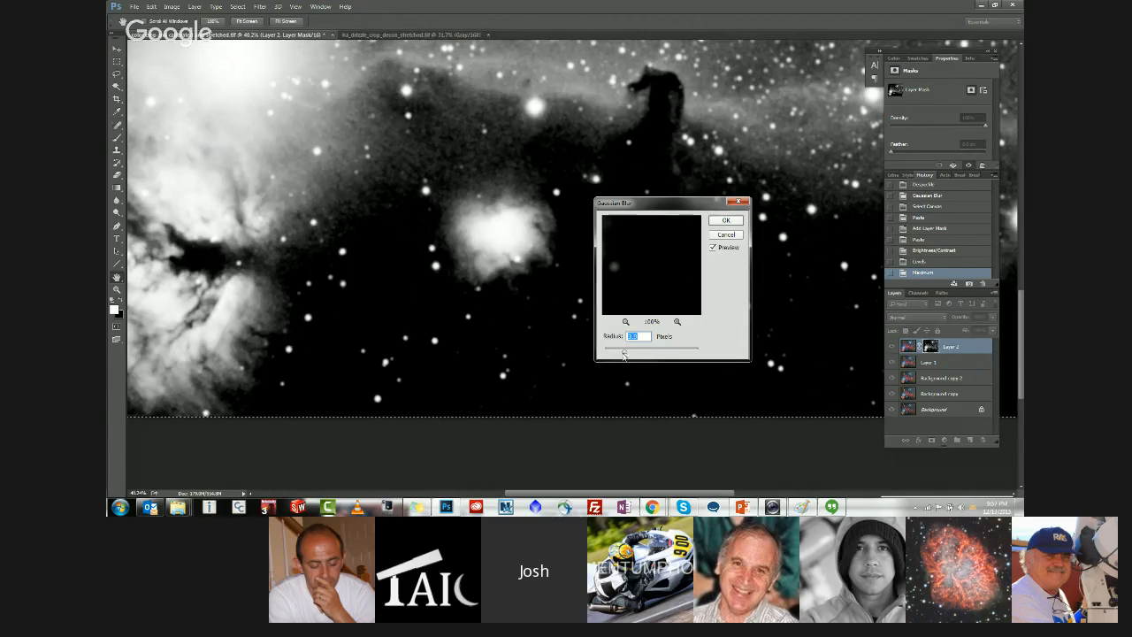
left_click_drag(624, 351, 640, 352)
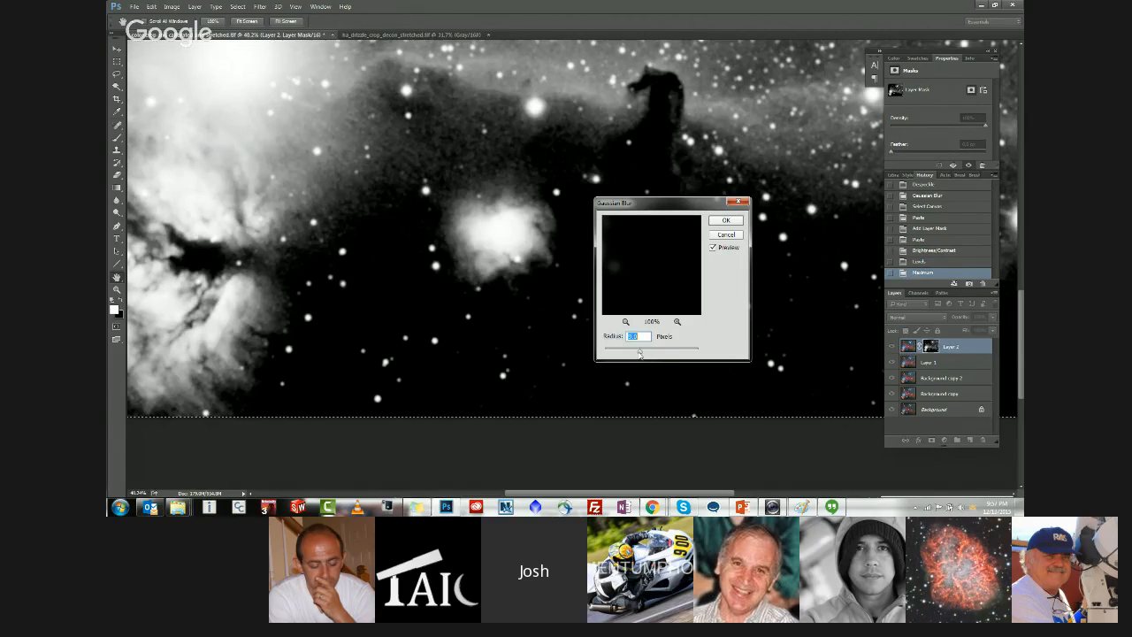
left_click(727, 221)
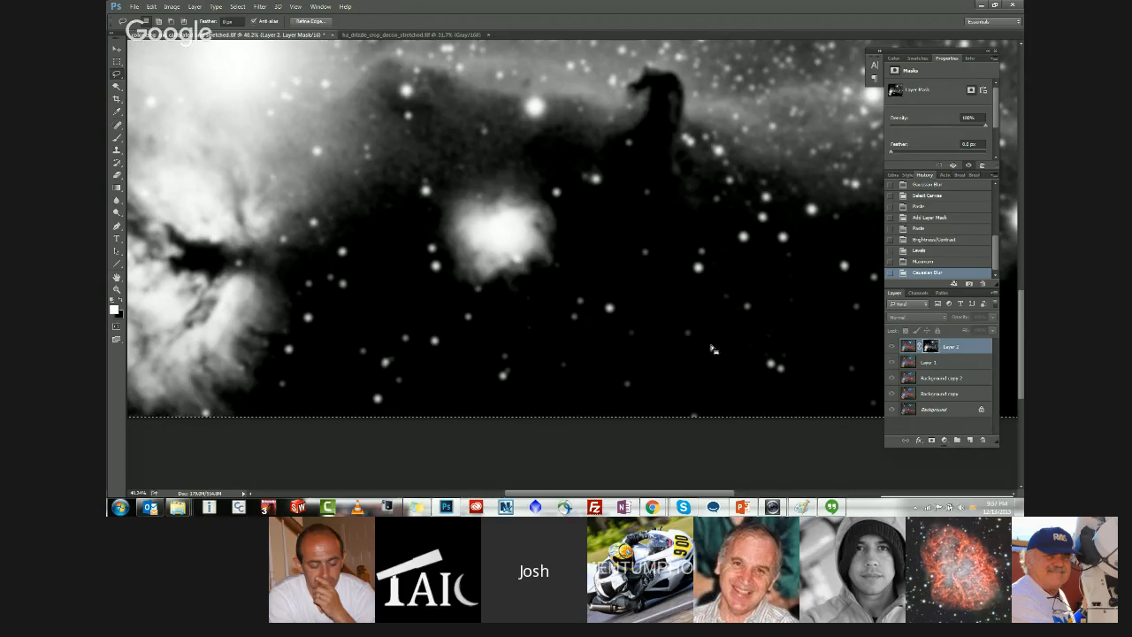
Step: Target the Layer 2 image instead of its mask and raise its color intensity with Match Color, leaving luminance at 100 and fade at 0
left_click(909, 347)
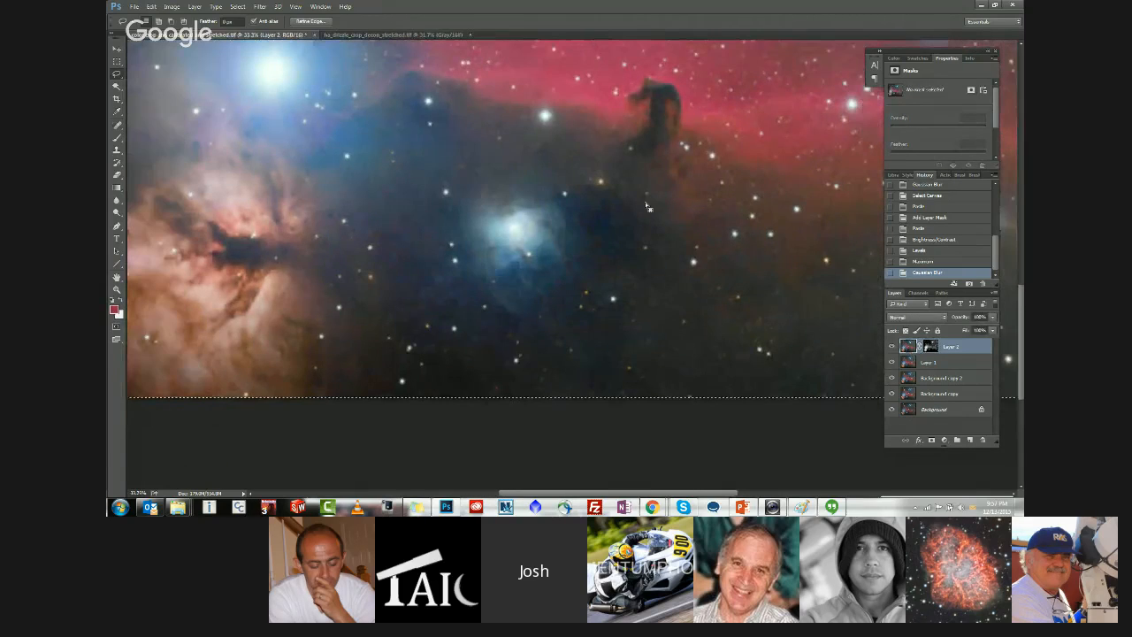
scroll(550, 298, "down", 4)
scroll(550, 298, "up", 2)
scroll(550, 298, "up", 2)
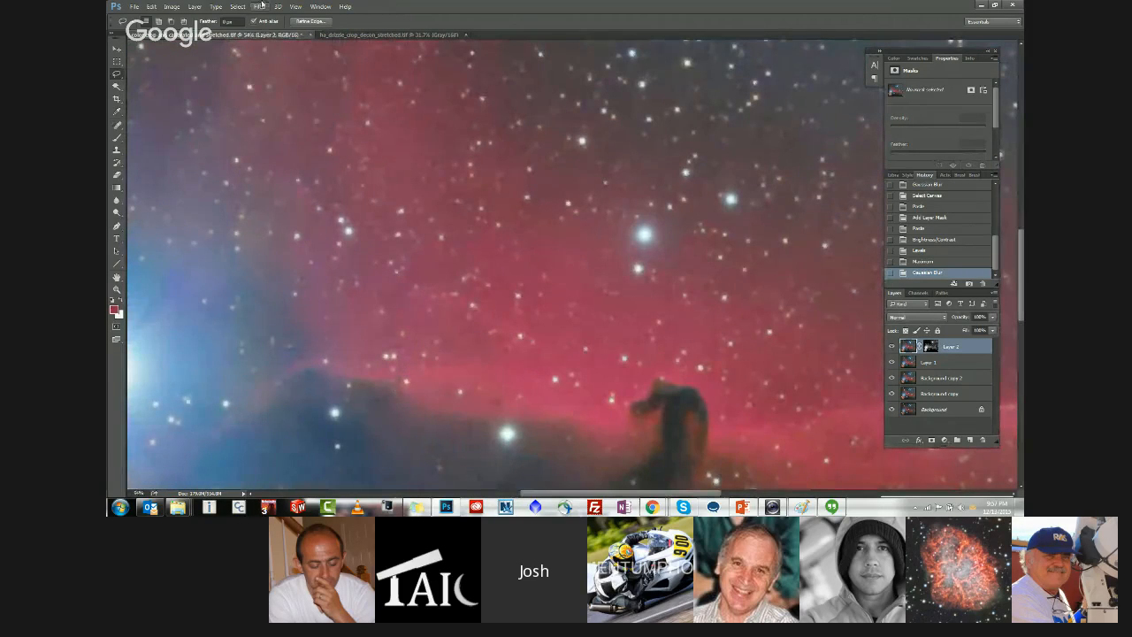
left_click(171, 7)
mouse_move(213, 33)
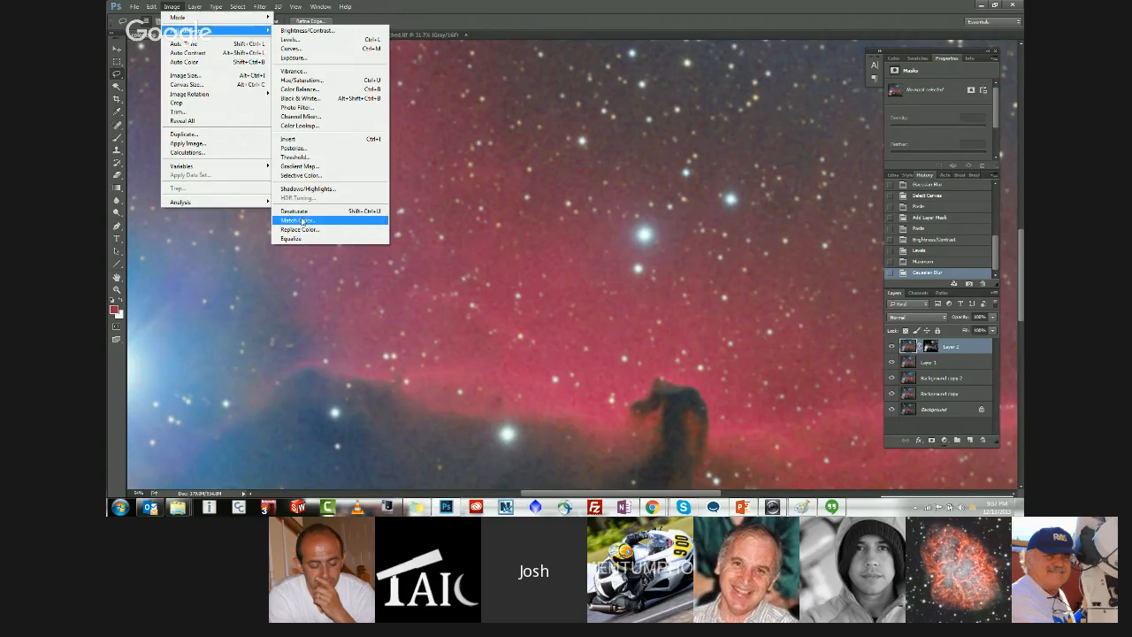
left_click(181, 4)
left_click(180, 4)
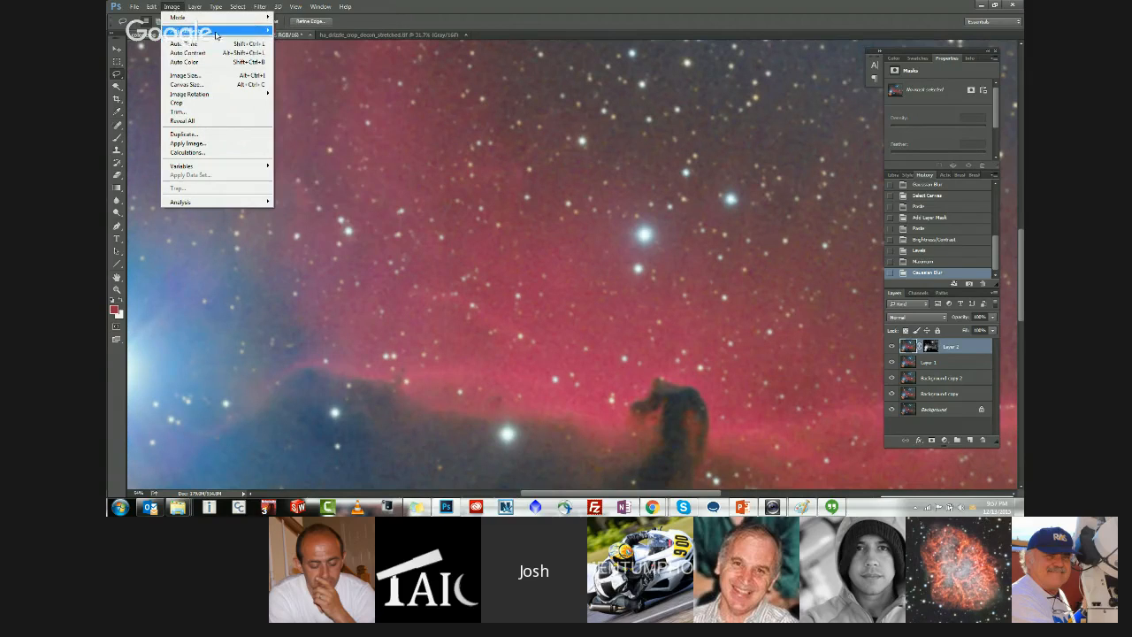
left_click(296, 223)
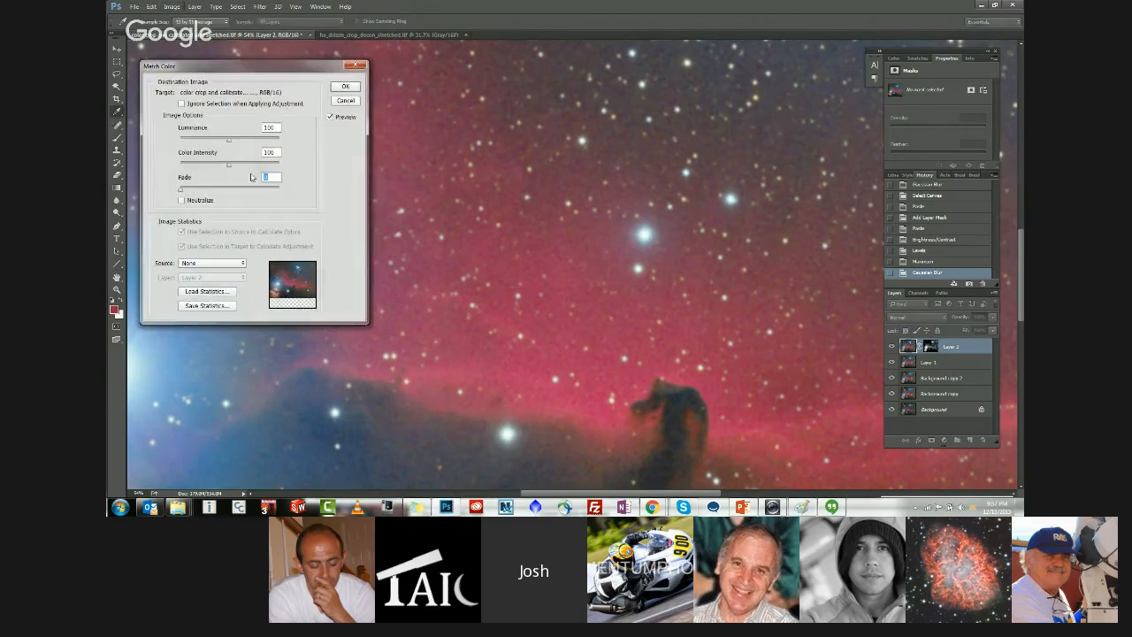
left_click_drag(230, 165, 255, 162)
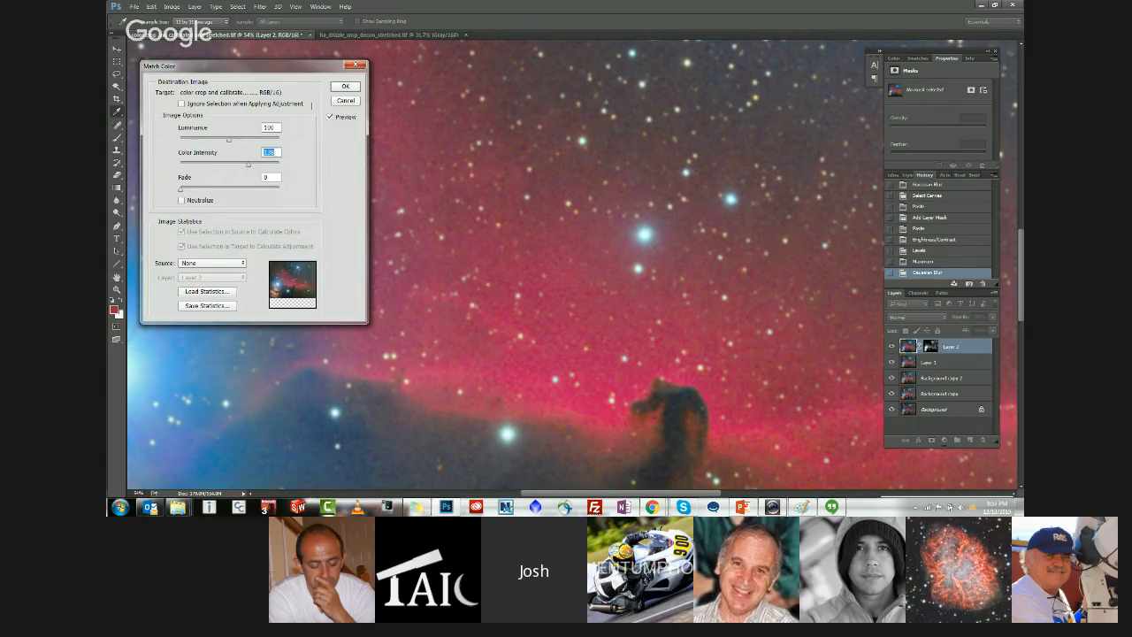
left_click(346, 87)
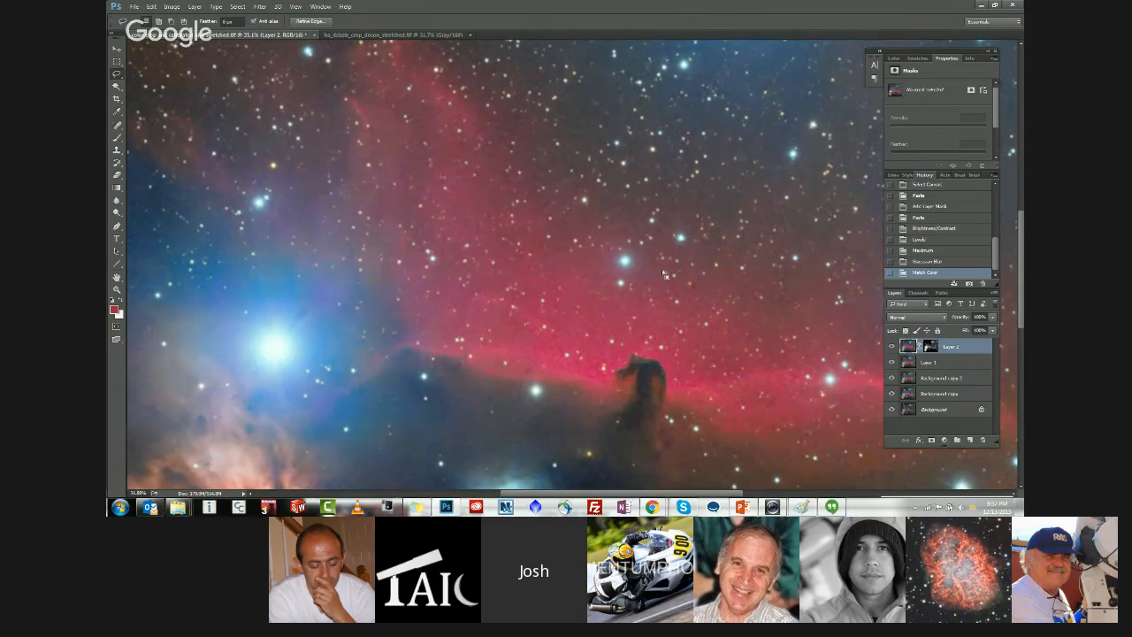
Step: Check the boosted color across the whole nebula image and clear the canvas selection
key("ctrl+0")
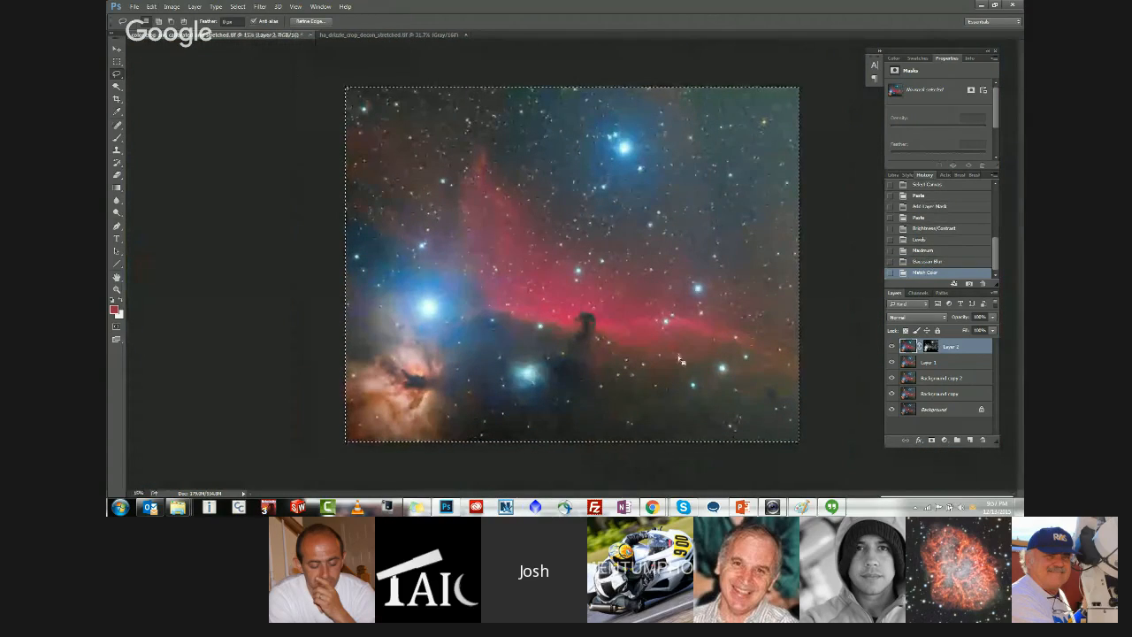
scroll(679, 358, "up", 3)
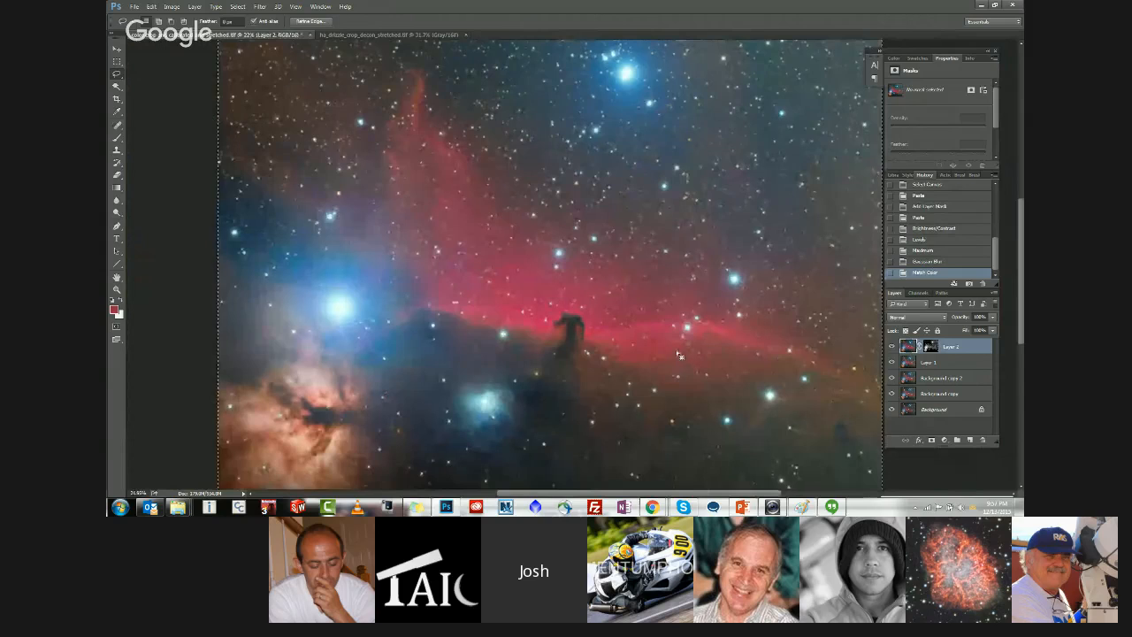
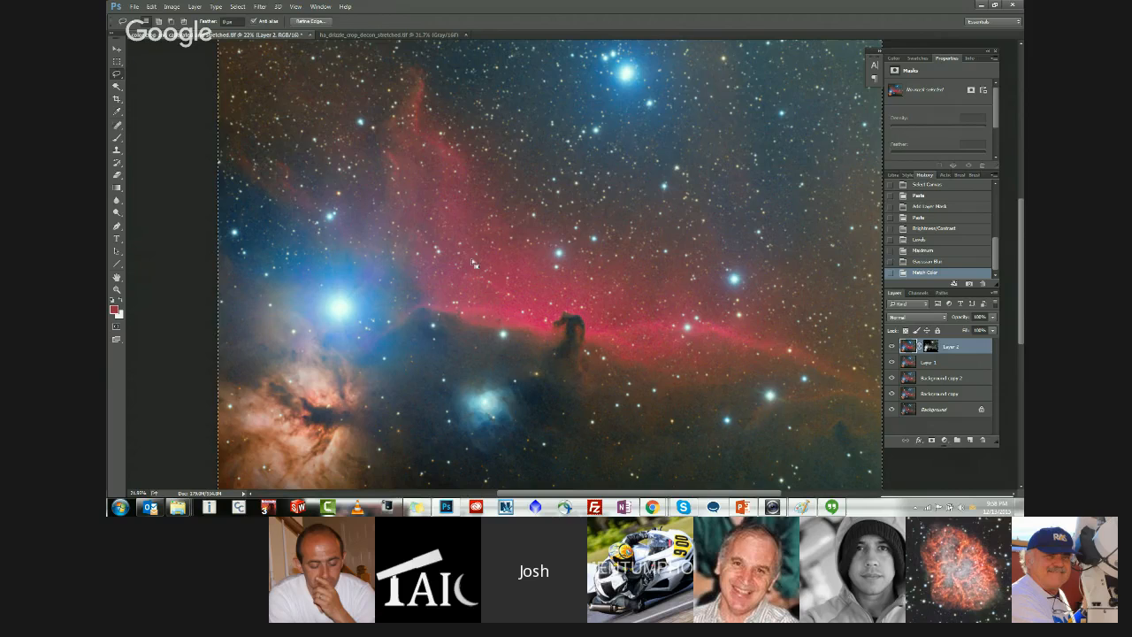
scroll(569, 254, "down", 1)
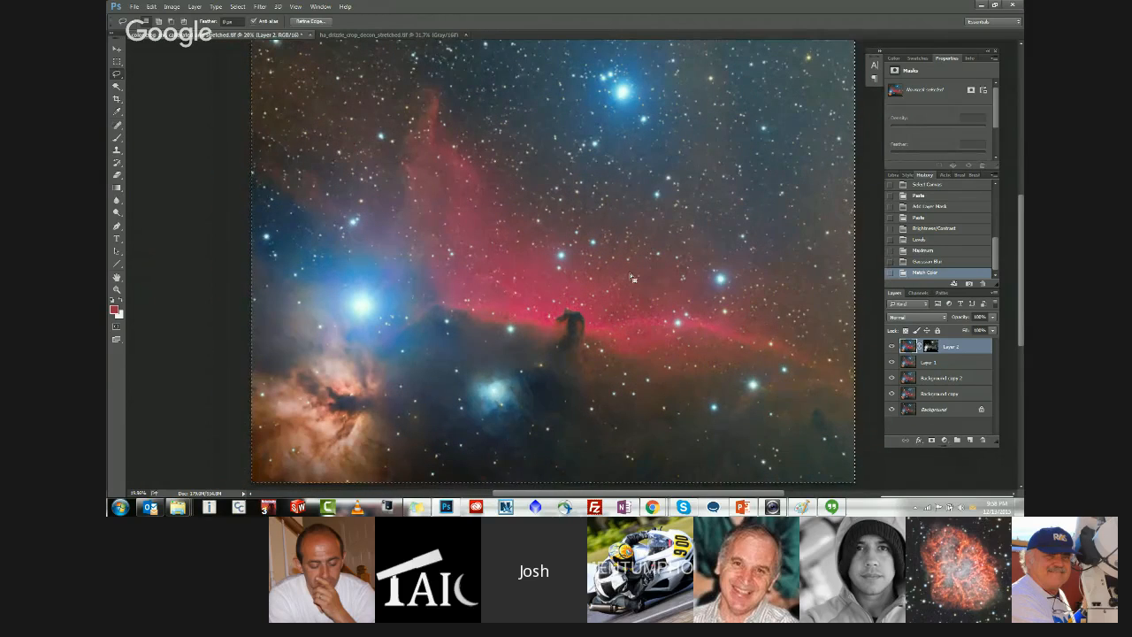
scroll(633, 277, "down", 1)
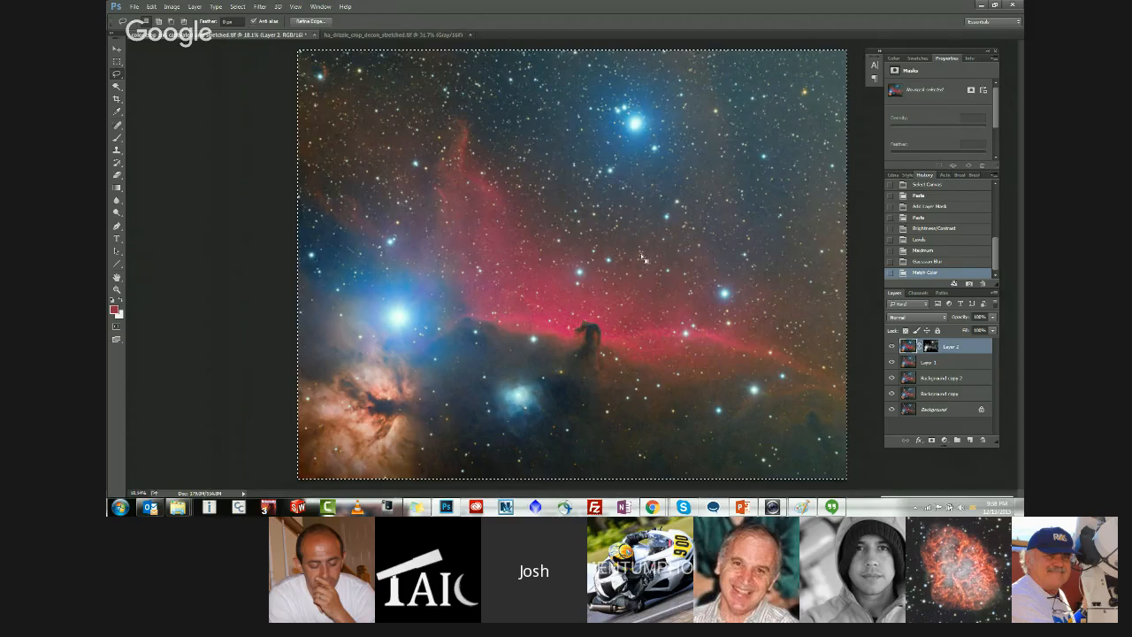
scroll(655, 337, "up", 2)
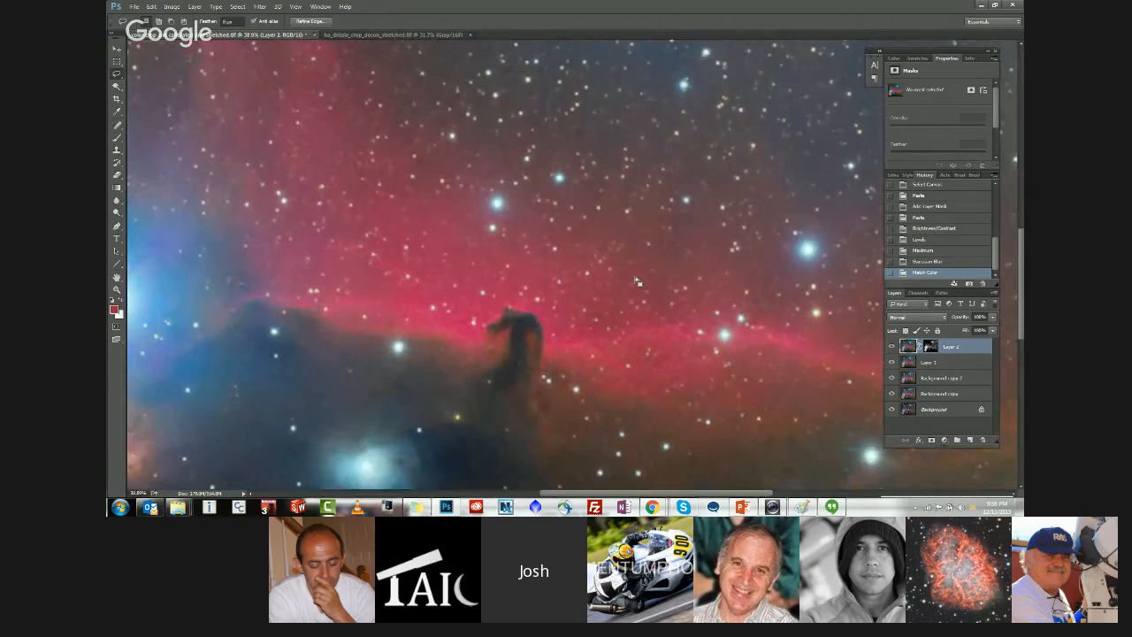
scroll(637, 281, "down", 1)
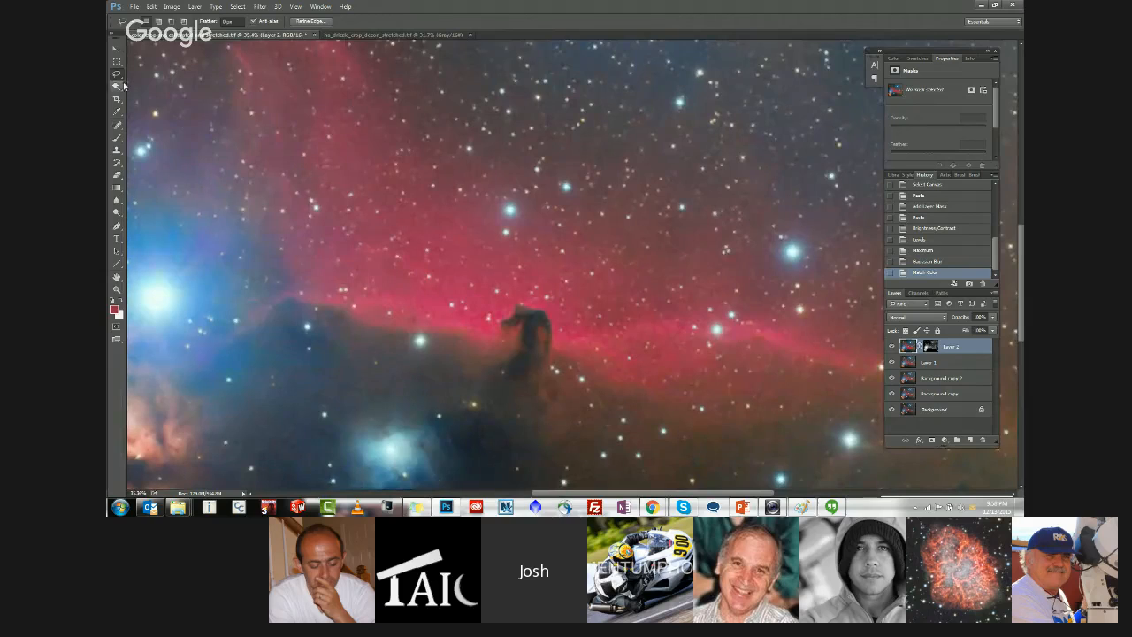
key("ctrl+d")
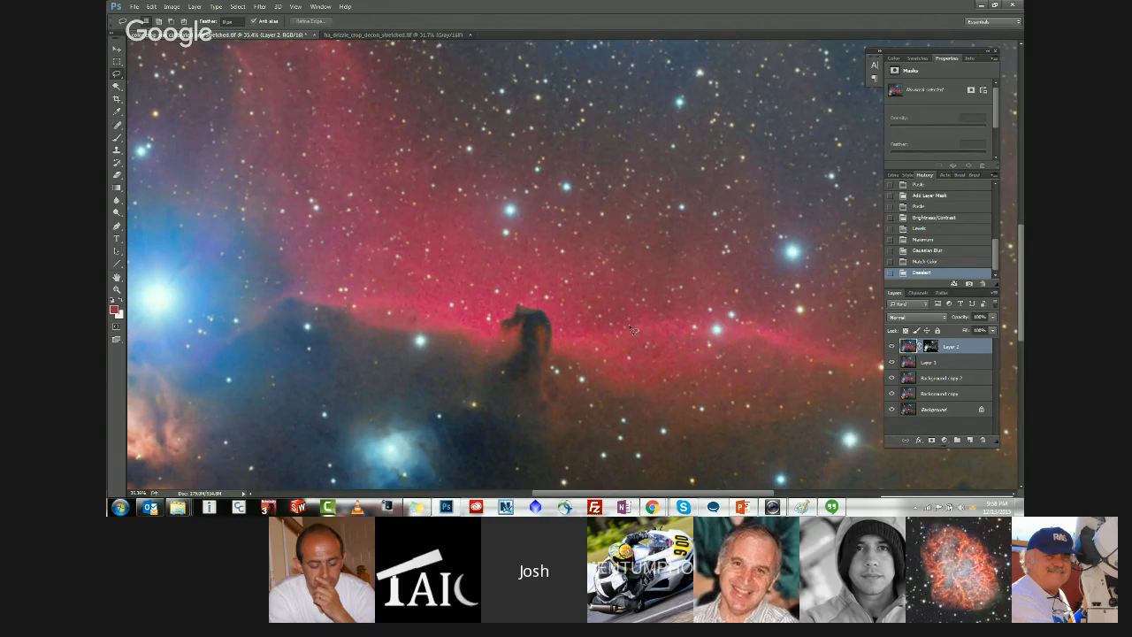
Step: Examine the color image at several magnifications, comparing the red nebula around the Horsehead, the dark lower area and the star field
scroll(680, 330, "down", 3)
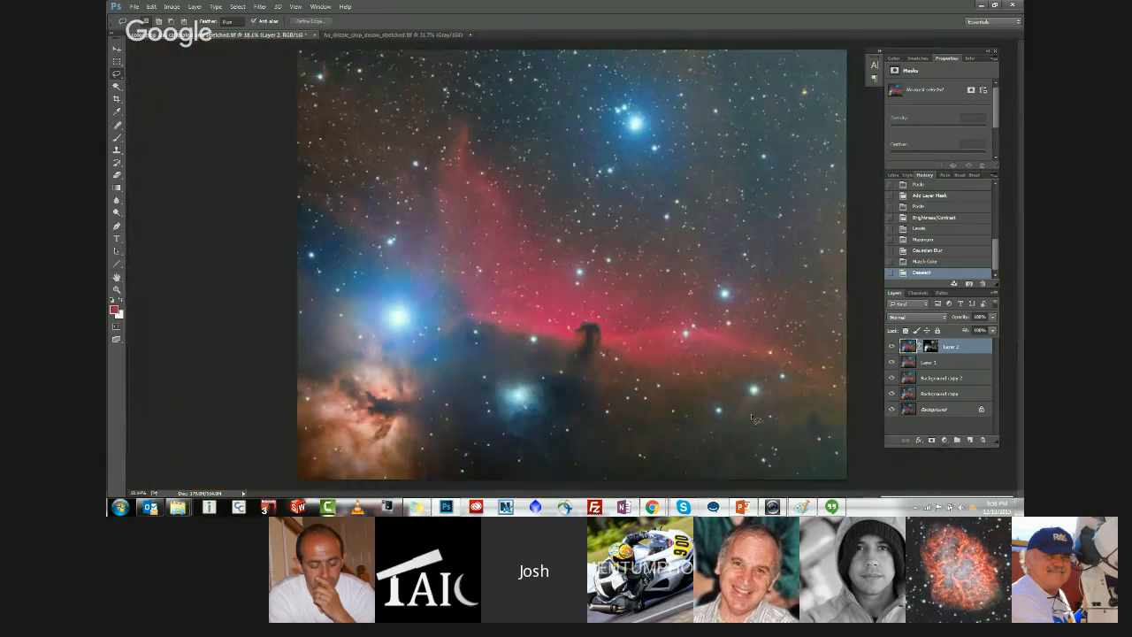
scroll(766, 439, "up", 3)
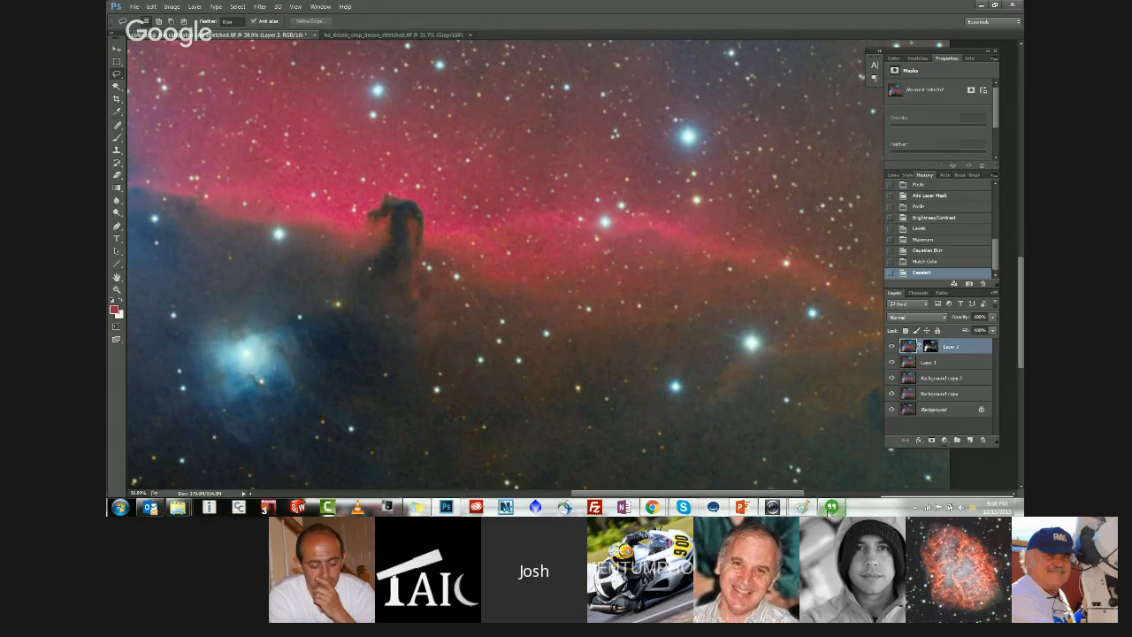
mouse_move(828, 511)
scroll(671, 299, "down", 1)
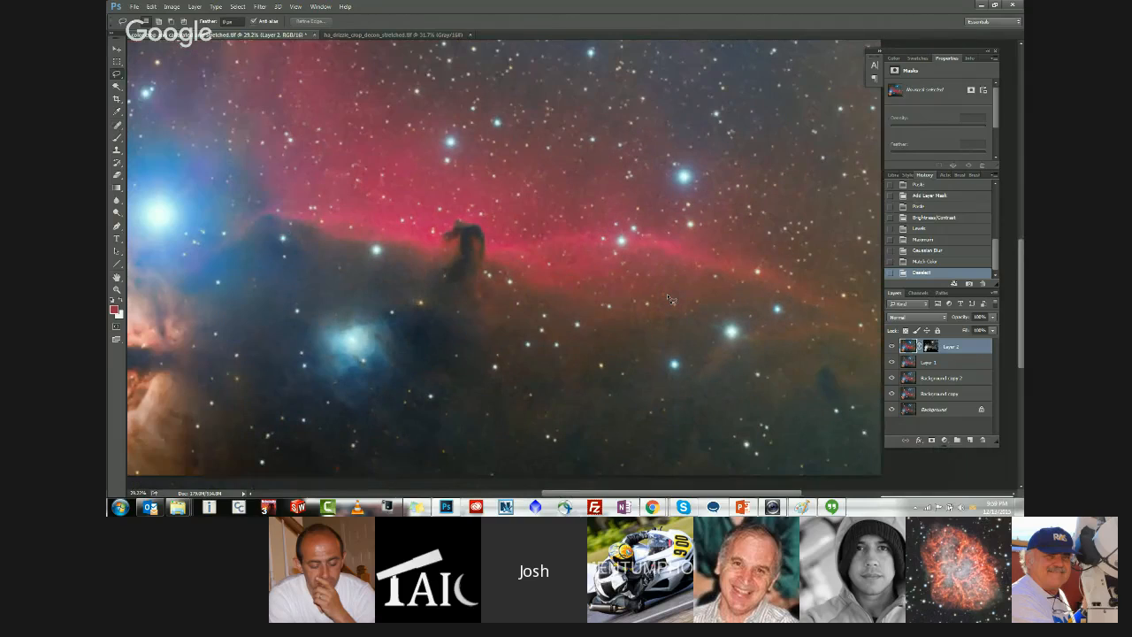
scroll(671, 299, "down", 2)
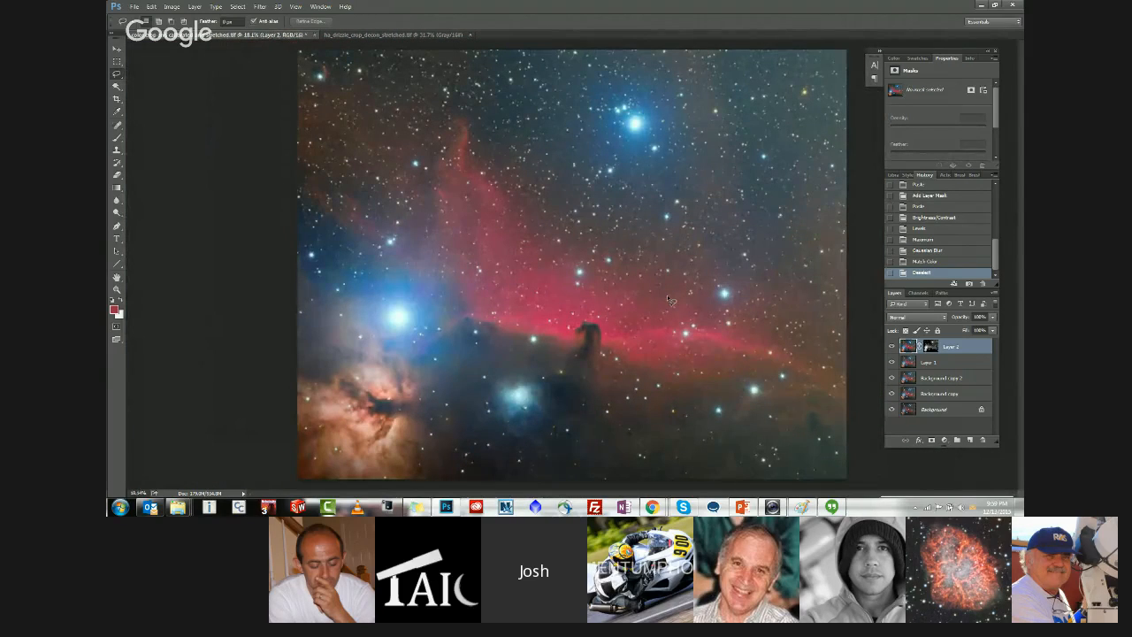
scroll(703, 352, "up", 1)
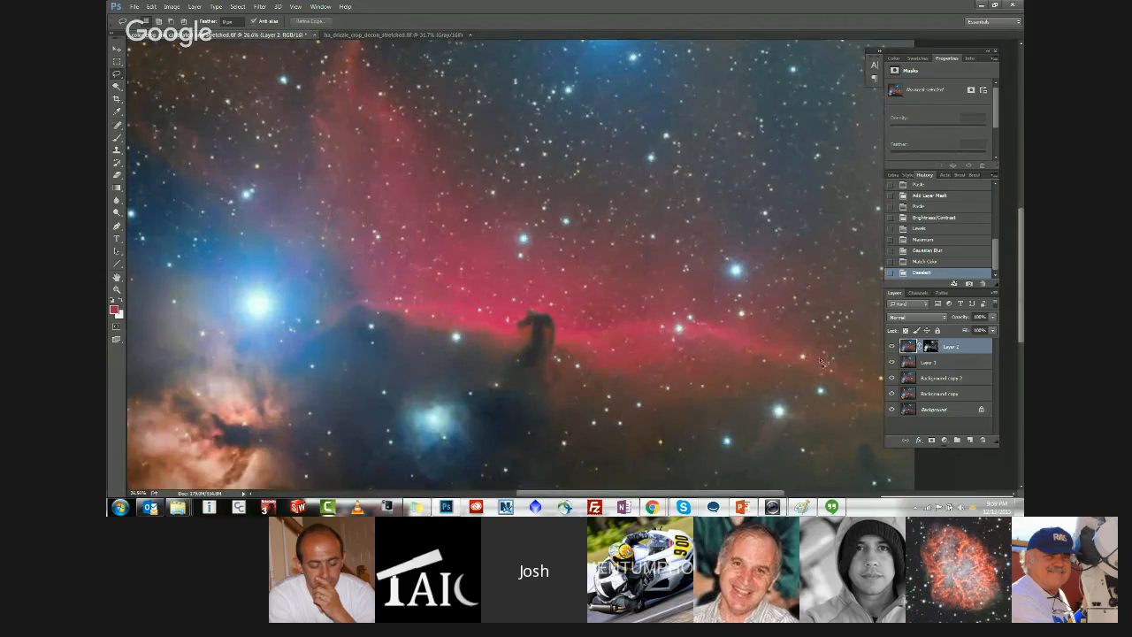
scroll(569, 237, "down", 1)
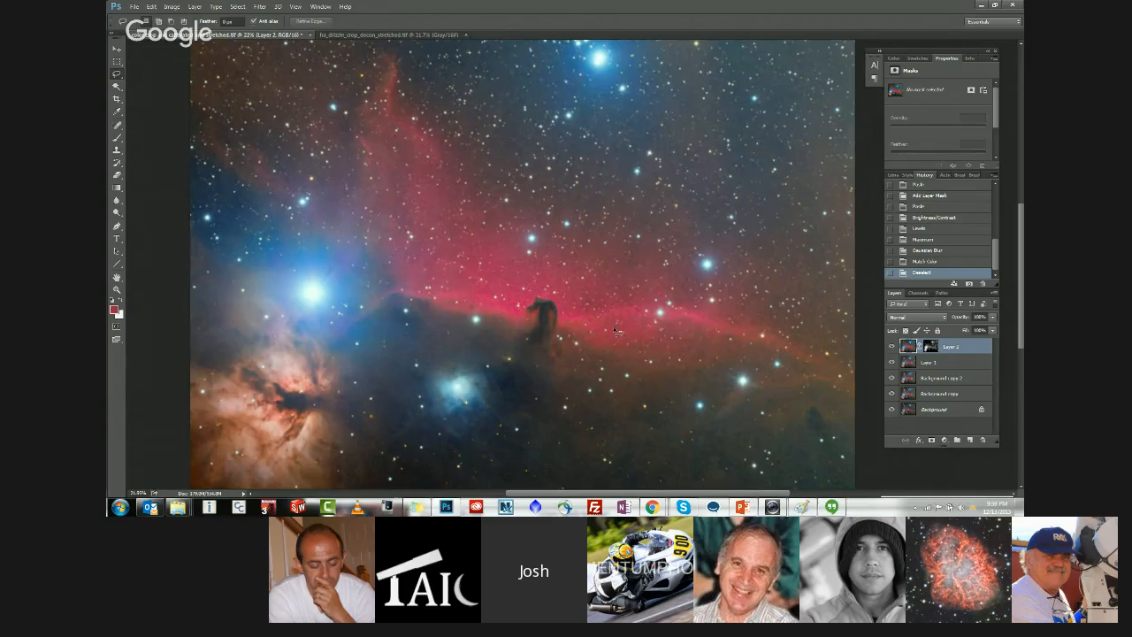
scroll(638, 298, "down", 1)
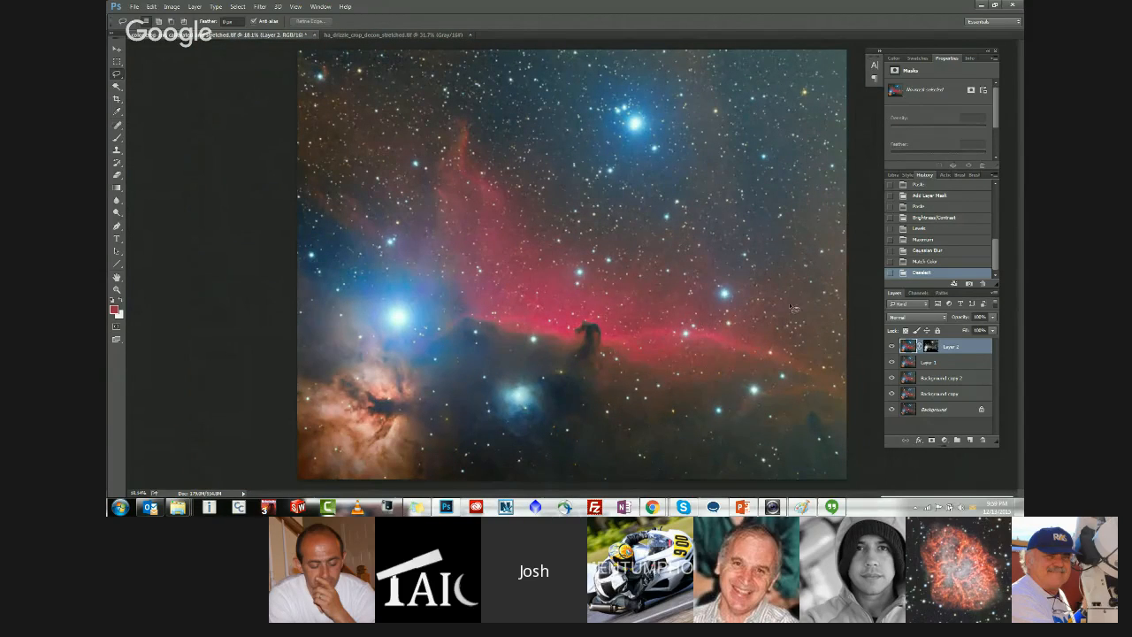
scroll(811, 271, "up", 2)
scroll(811, 271, "up", 1)
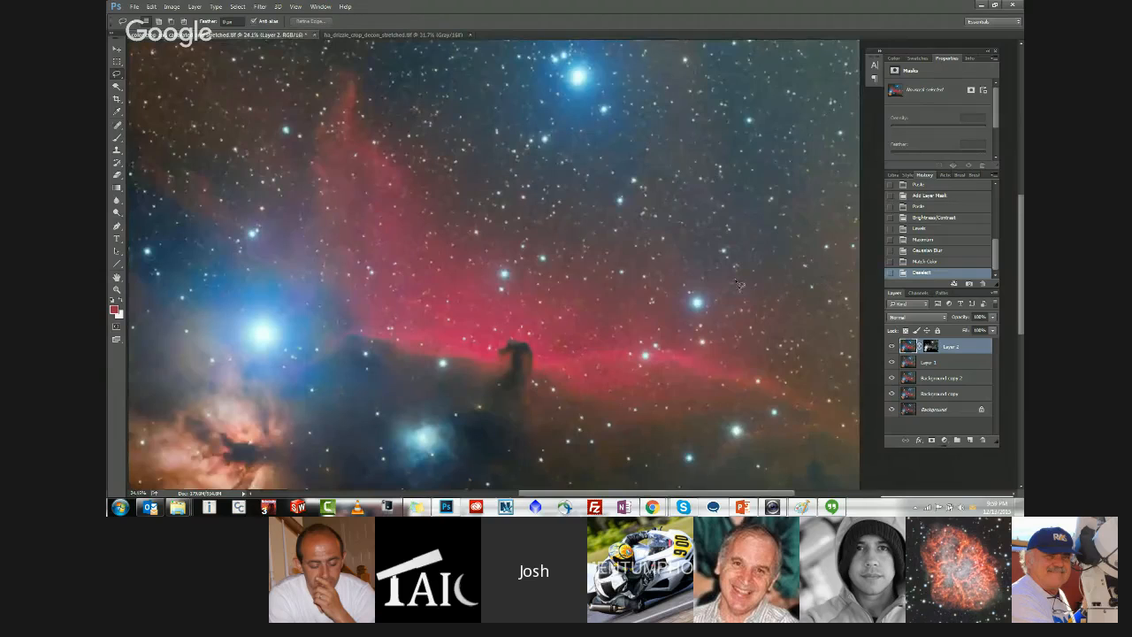
scroll(741, 288, "up", 1)
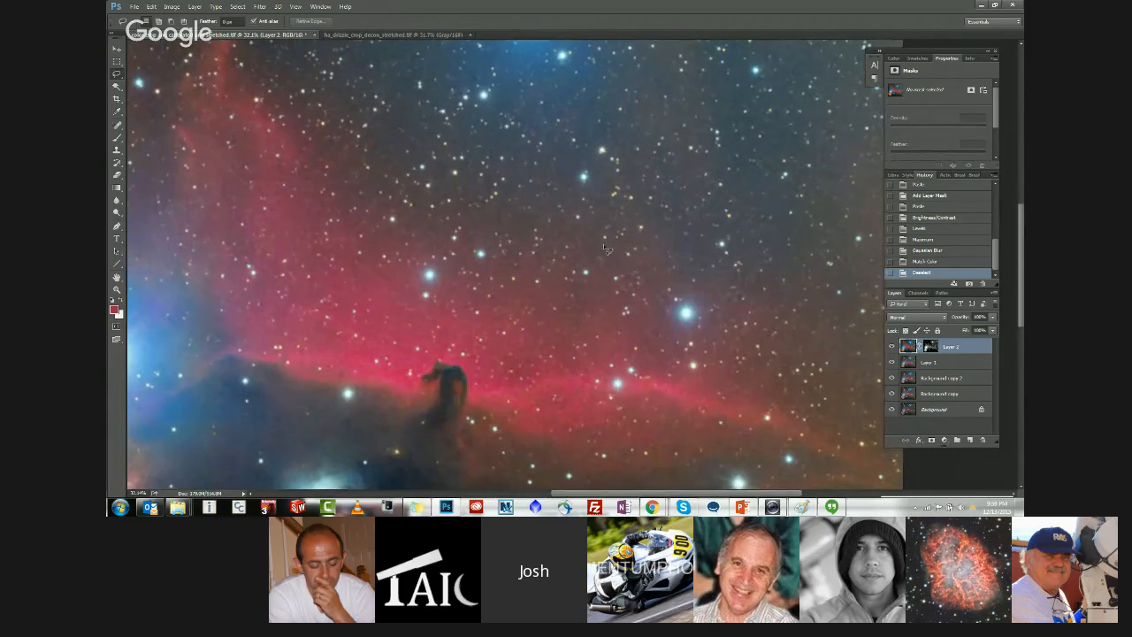
scroll(616, 251, "up", 2)
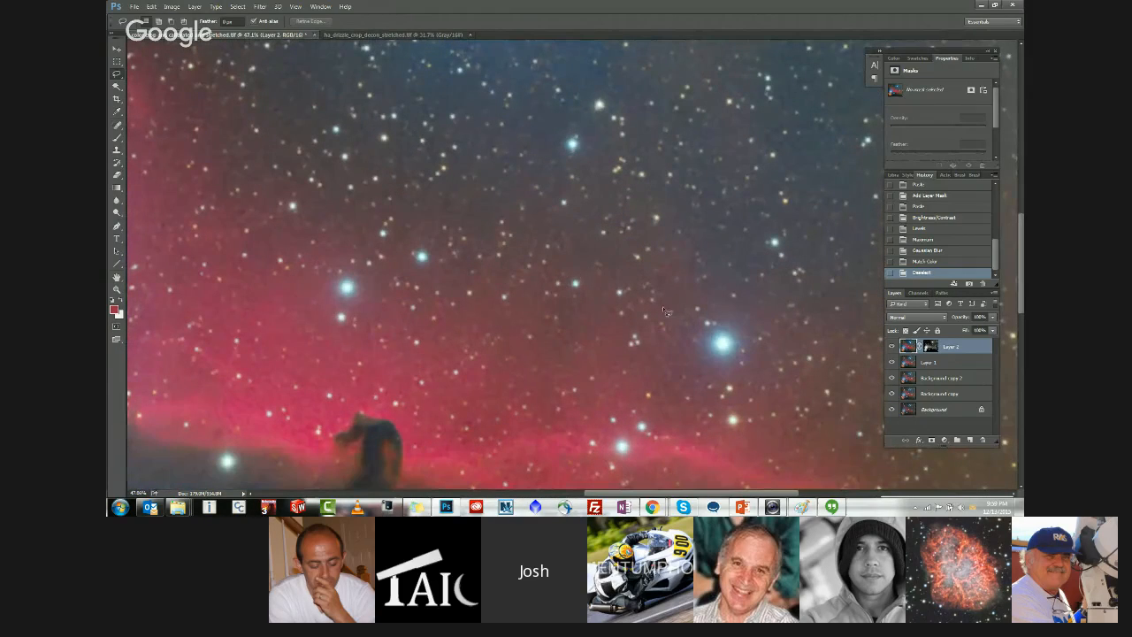
scroll(599, 351, "down", 3)
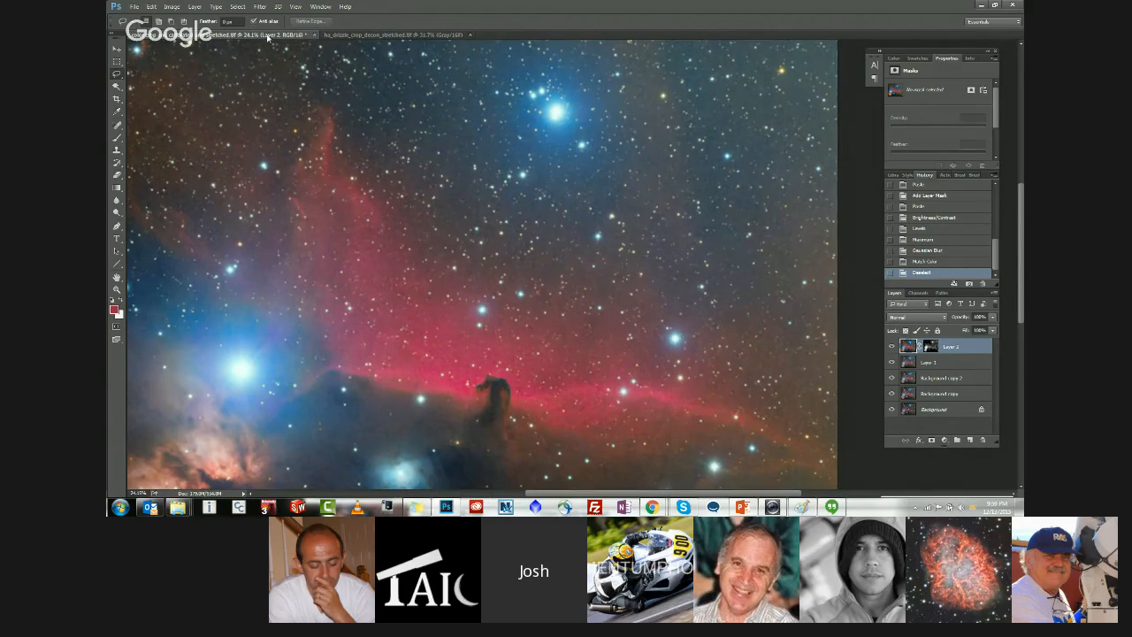
Step: Copy the entire grayscale hydrogen-alpha image and paste it as a new layer above Layer 2 in the color image
left_click(402, 39)
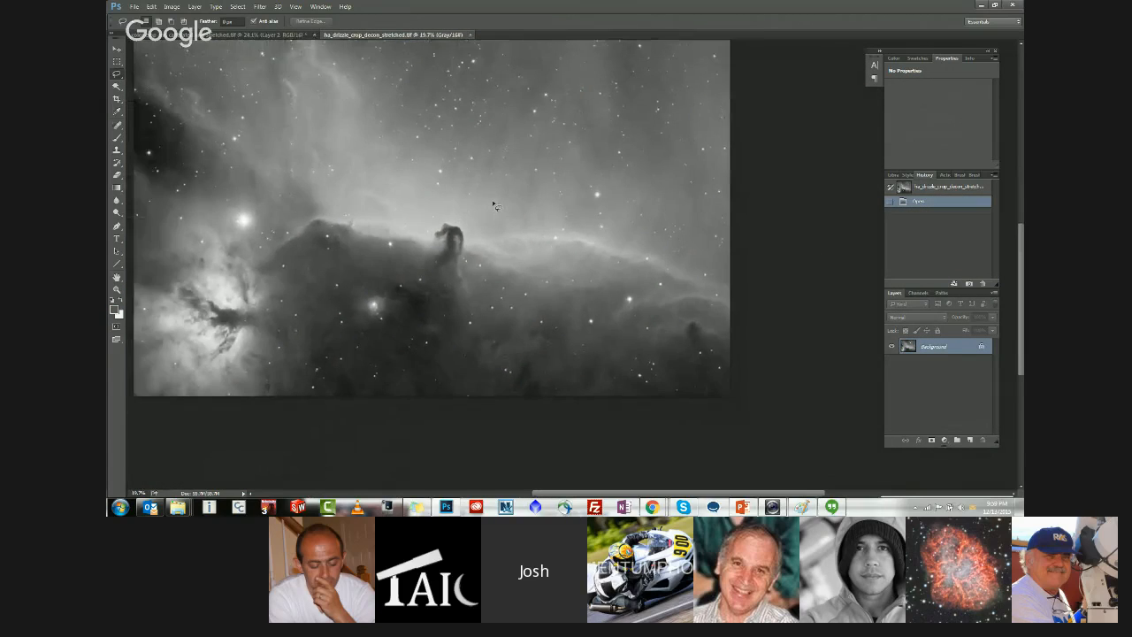
scroll(500, 217, "down", 1)
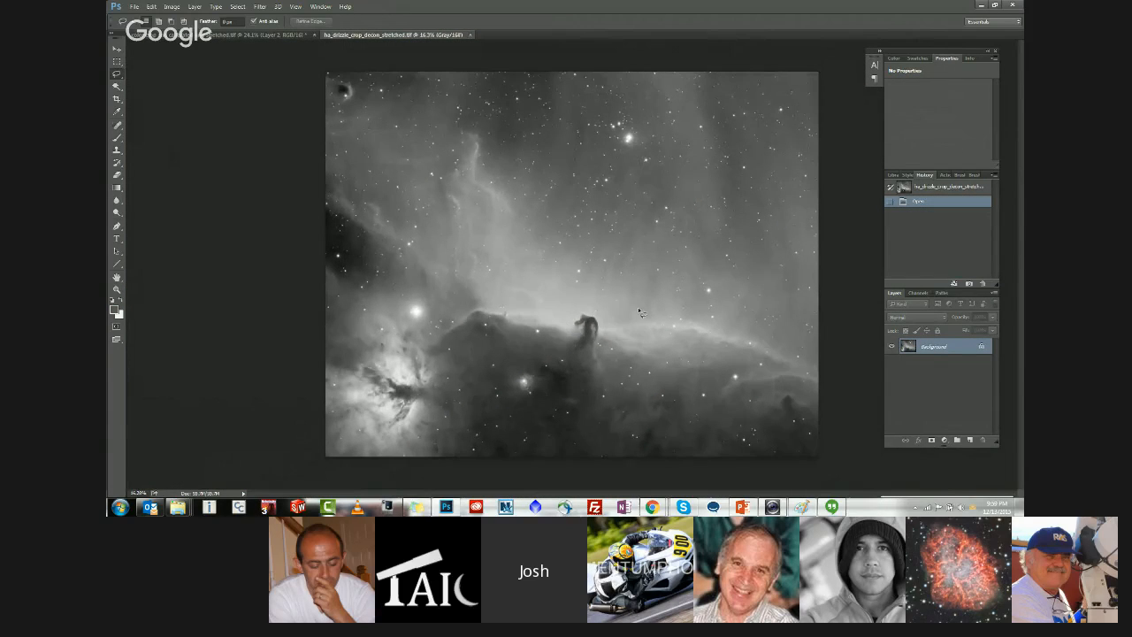
key("ctrl+a")
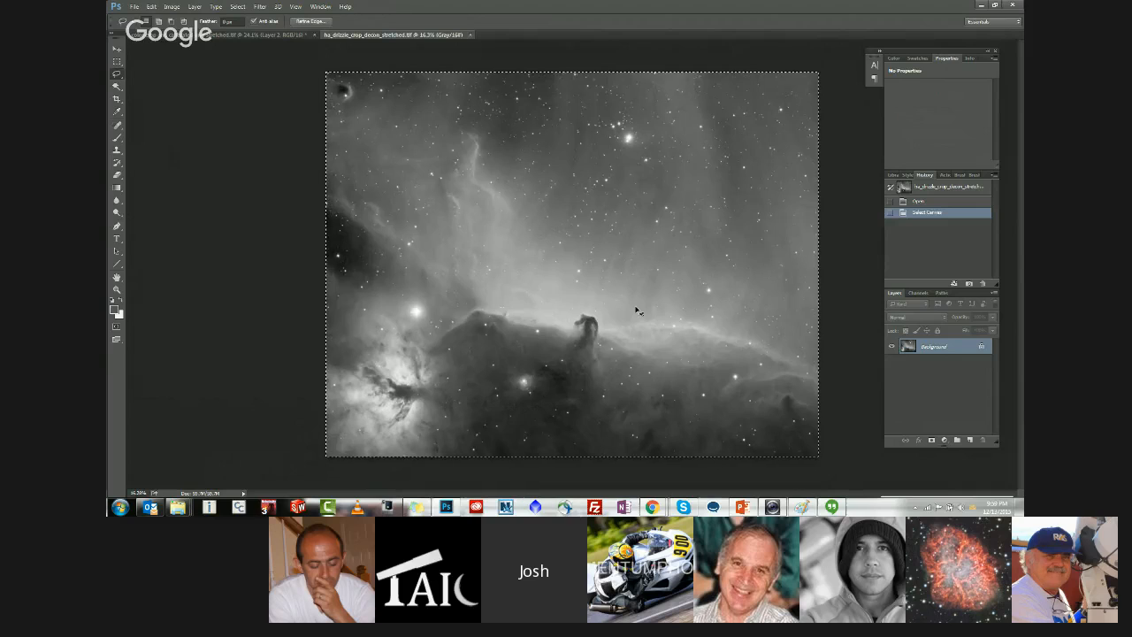
left_click(245, 36)
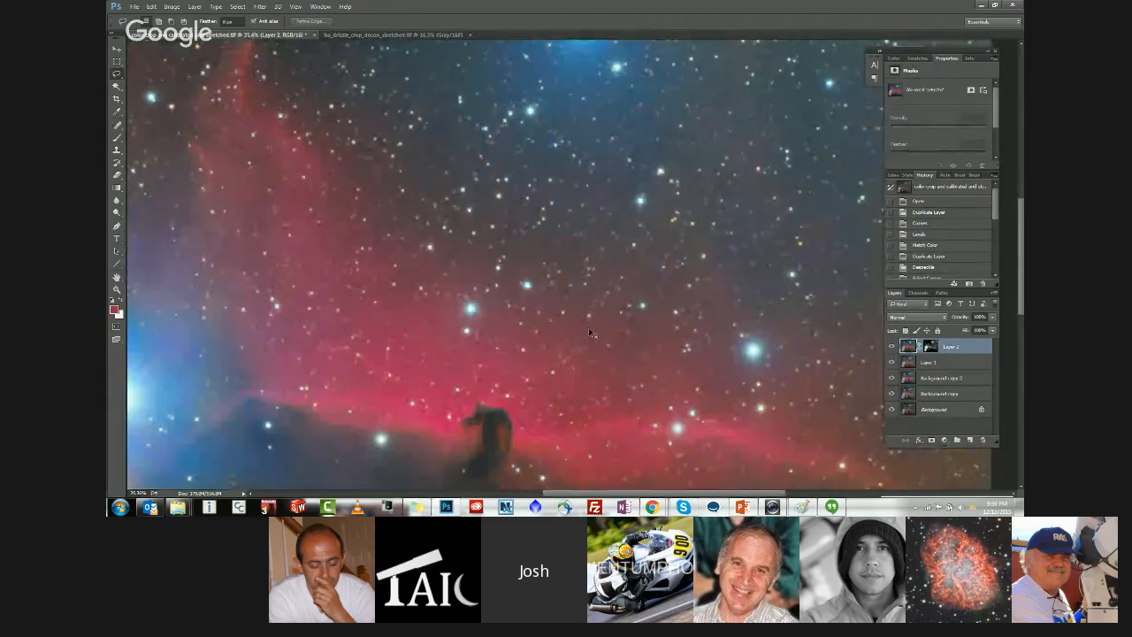
key("ctrl+v")
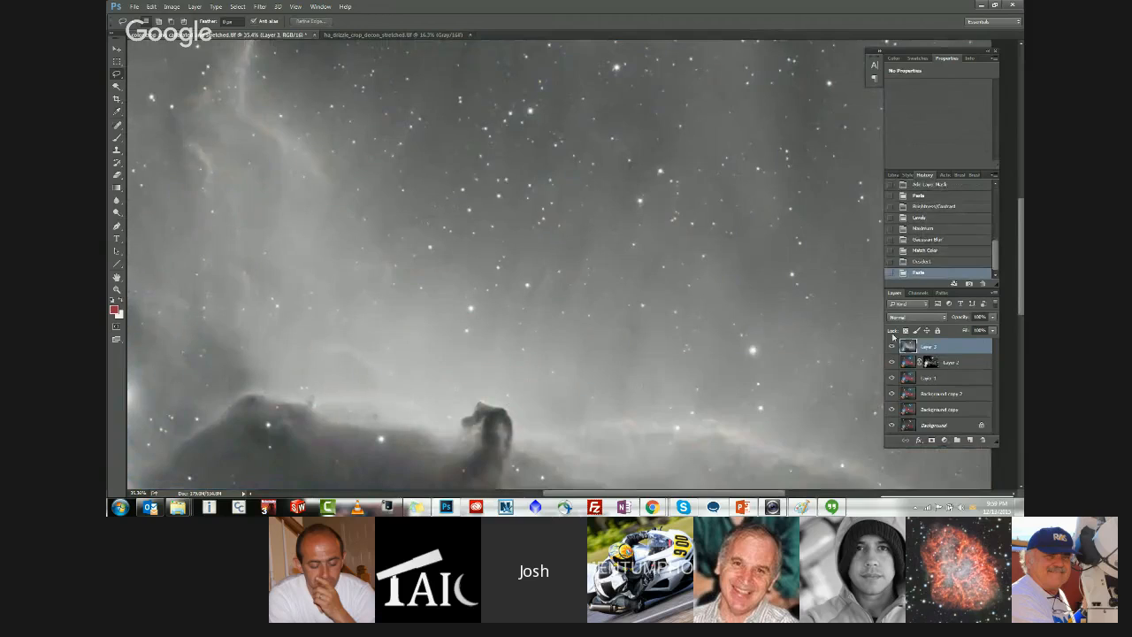
Step: Set the pasted hydrogen-alpha layer's blend mode to Luminosity and lower its opacity to slightly under half
left_click(911, 317)
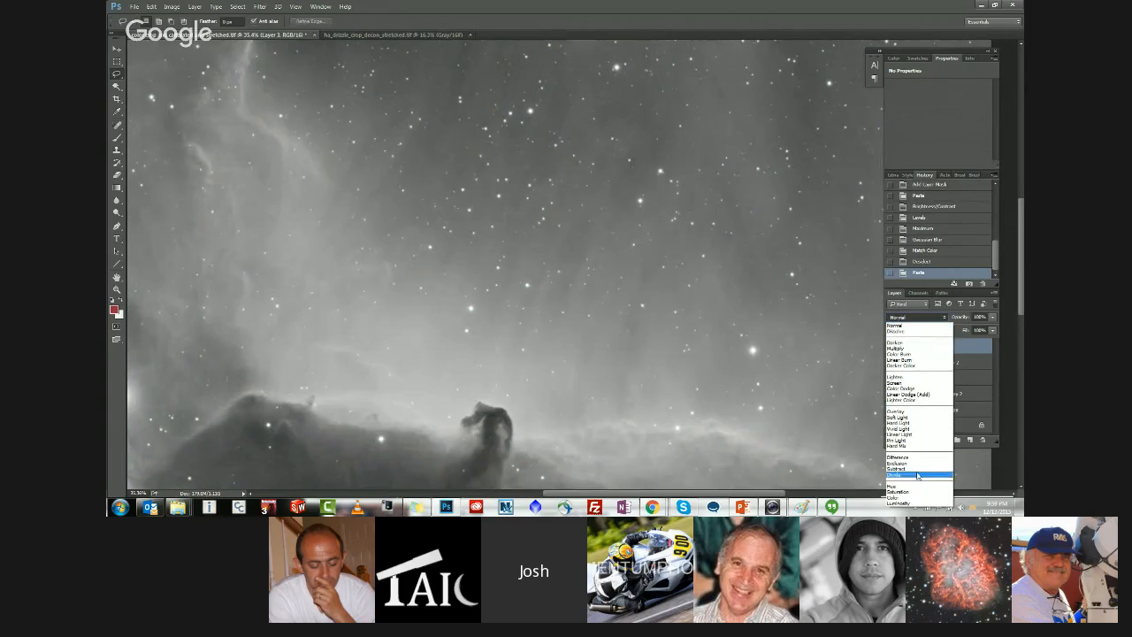
left_click(907, 503)
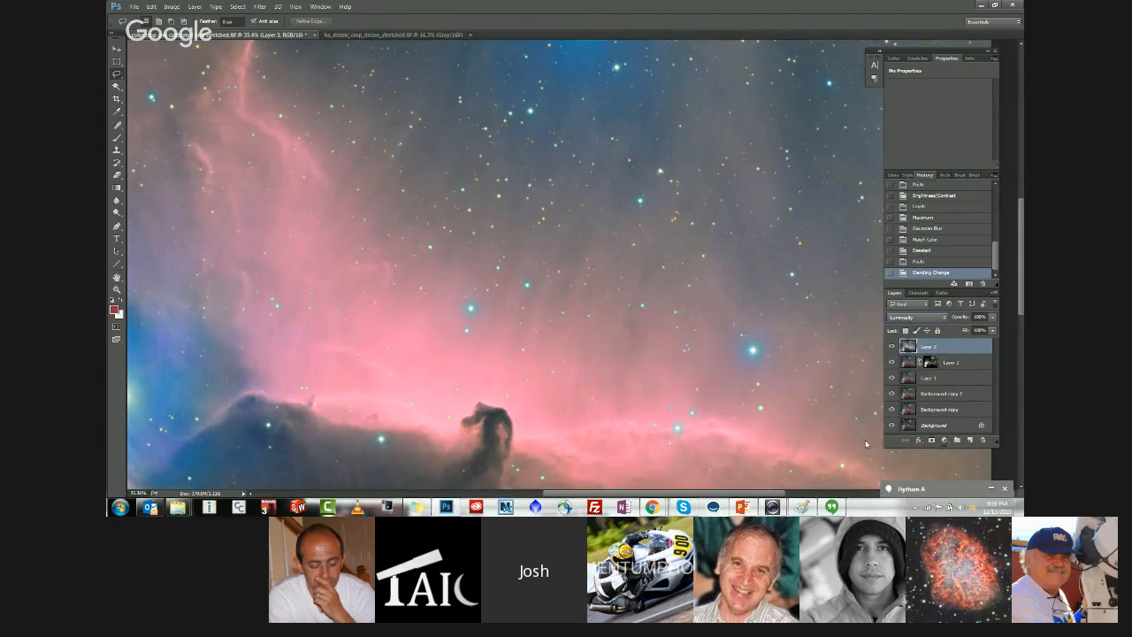
left_click_drag(992, 316, 963, 332)
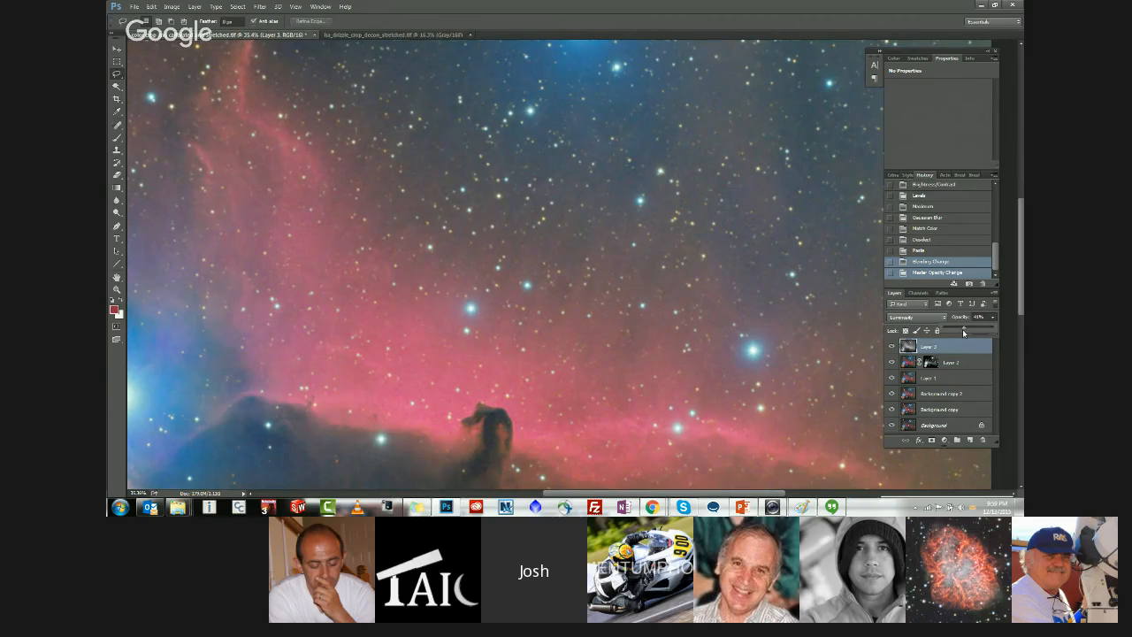
left_click(807, 327)
Step: Examine the hydrogen-alpha luminosity blend at several magnifications, covering the Horsehead, the red nebula, the star field and the dark lower area
scroll(807, 327, "down", 4)
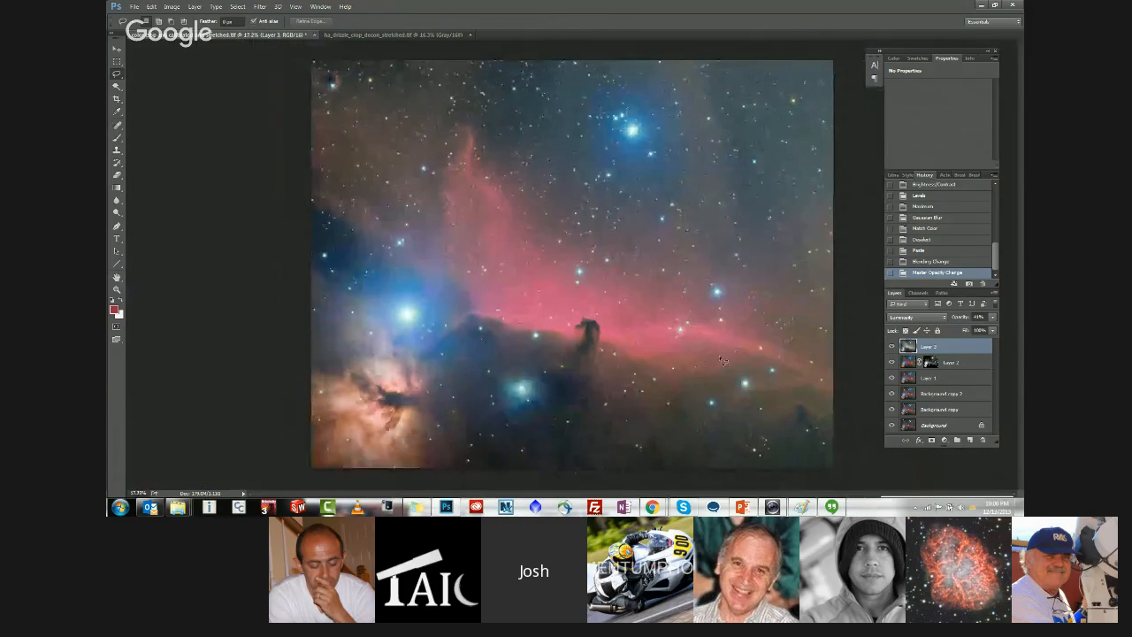
scroll(660, 339, "up", 5)
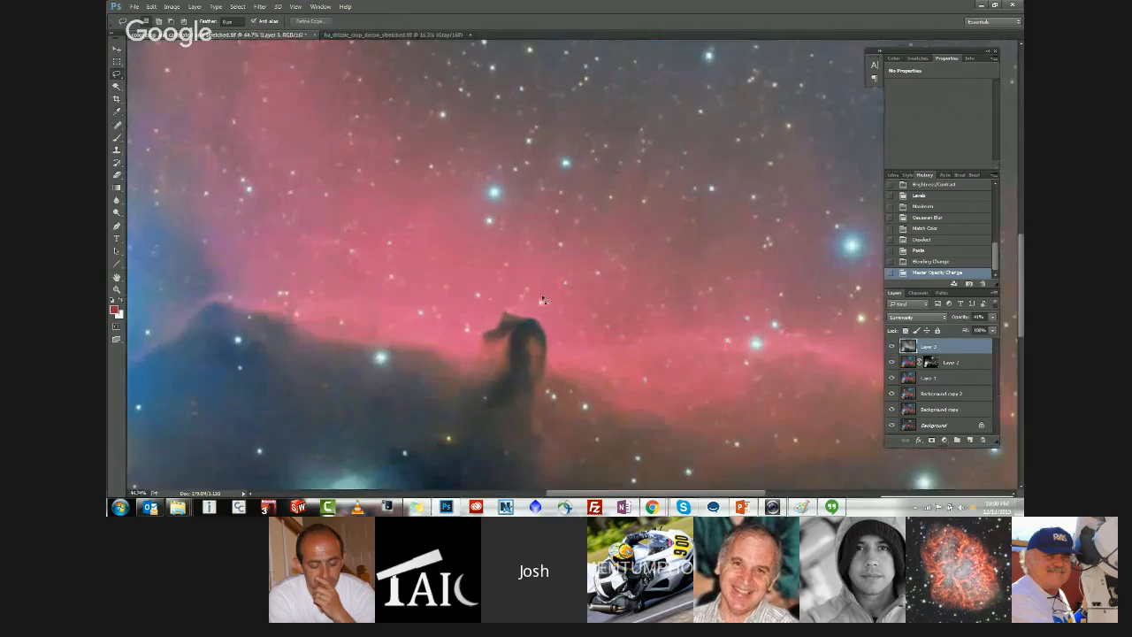
scroll(543, 299, "down", 3)
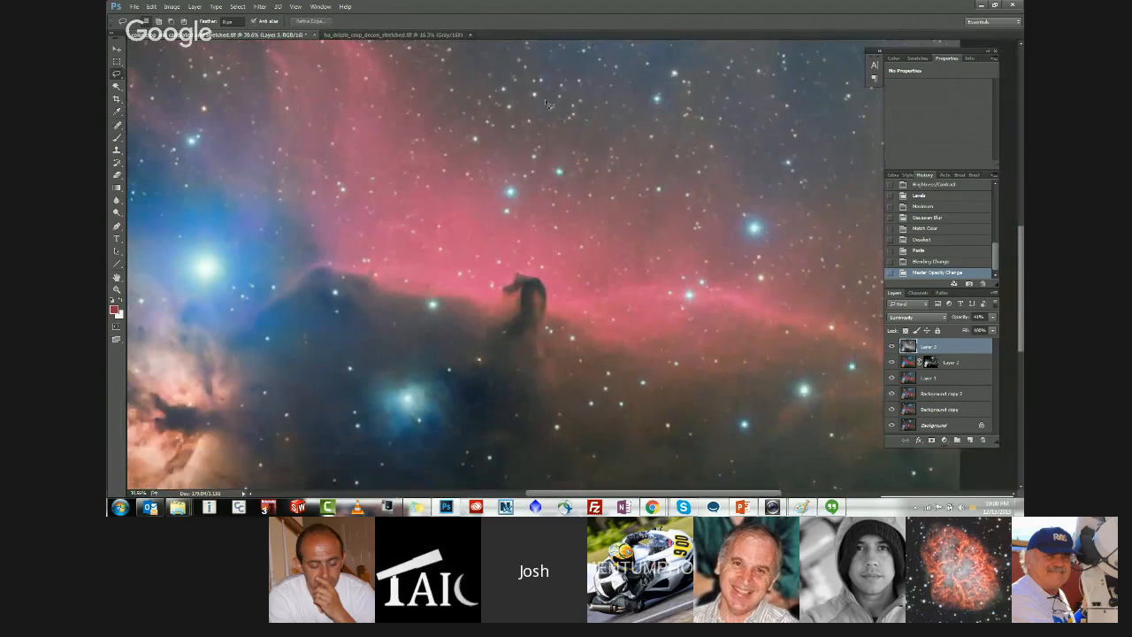
scroll(547, 104, "down", 3)
scroll(516, 225, "up", 6)
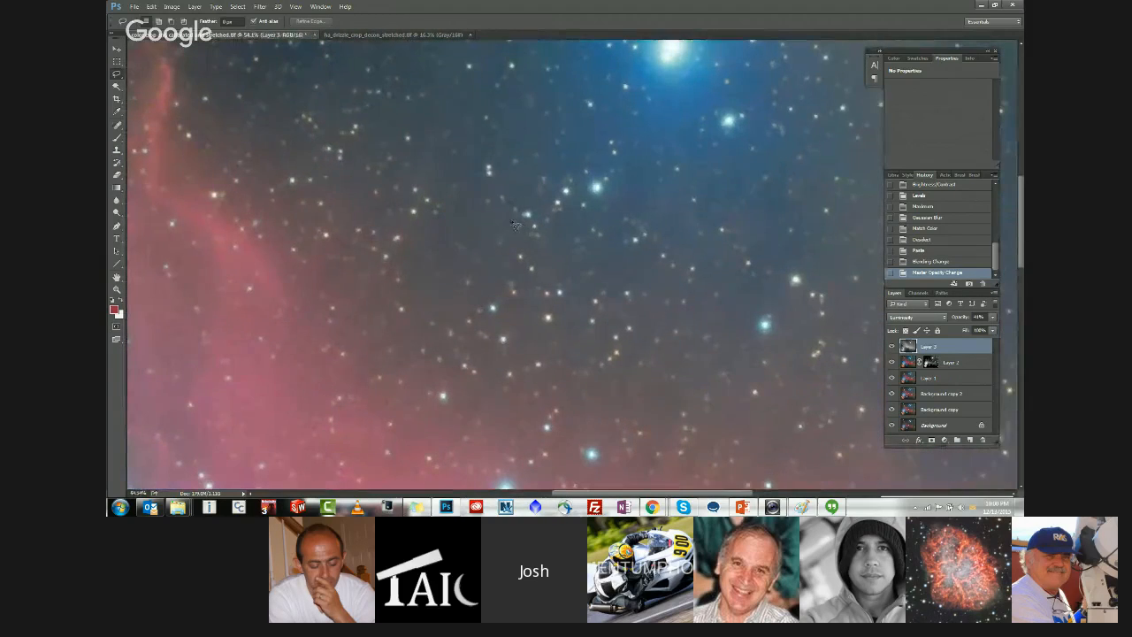
scroll(516, 225, "down", 3)
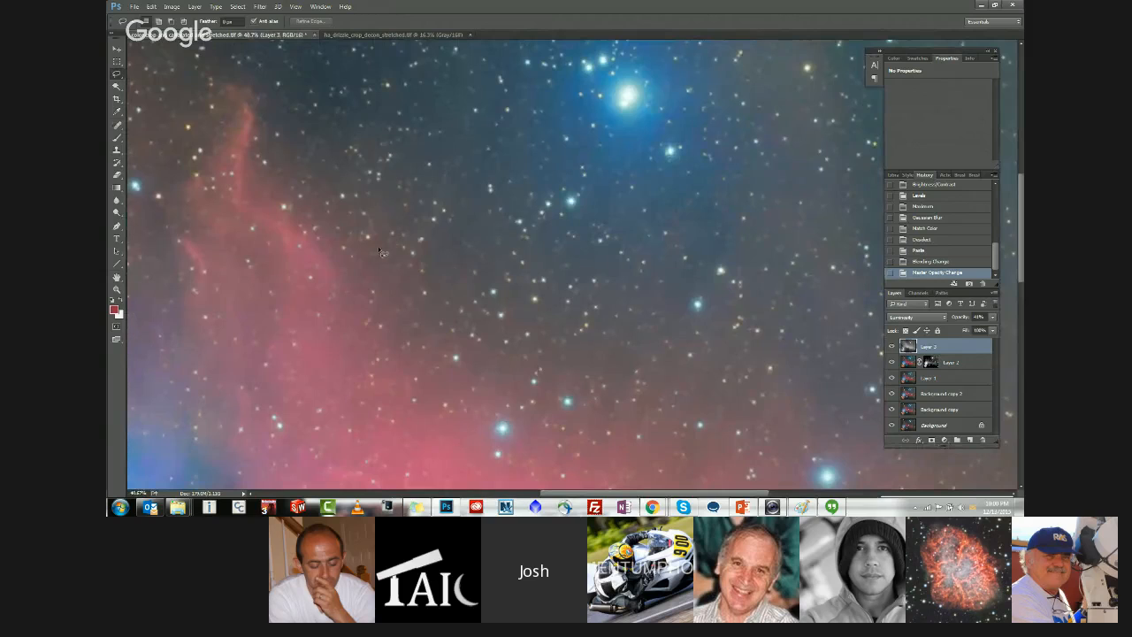
scroll(570, 316, "down", 4)
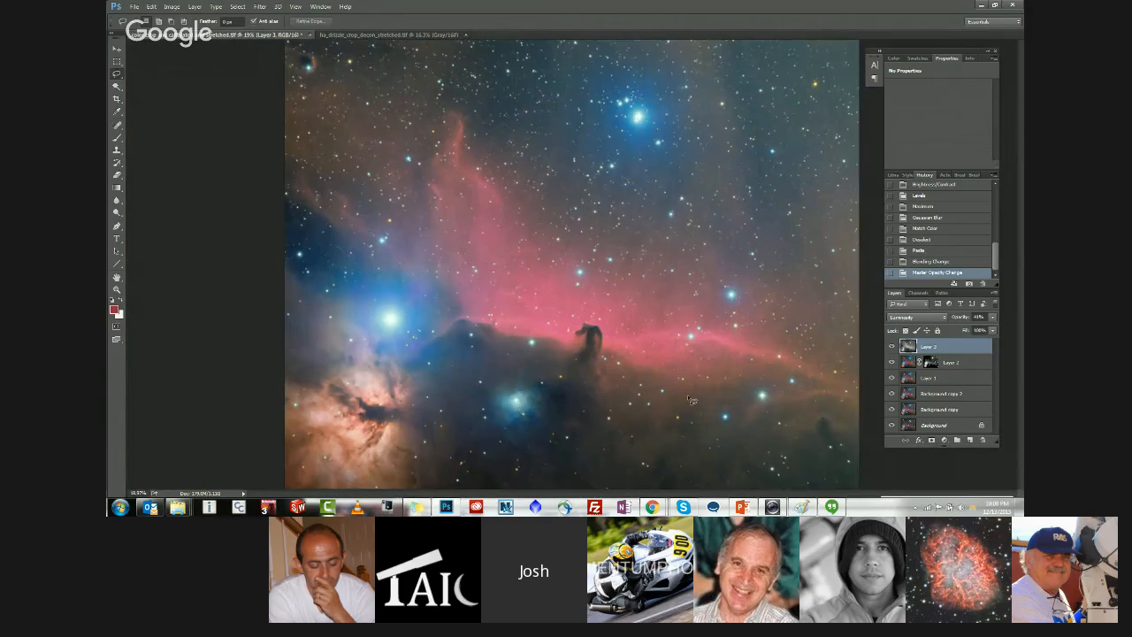
scroll(562, 446, "up", 2)
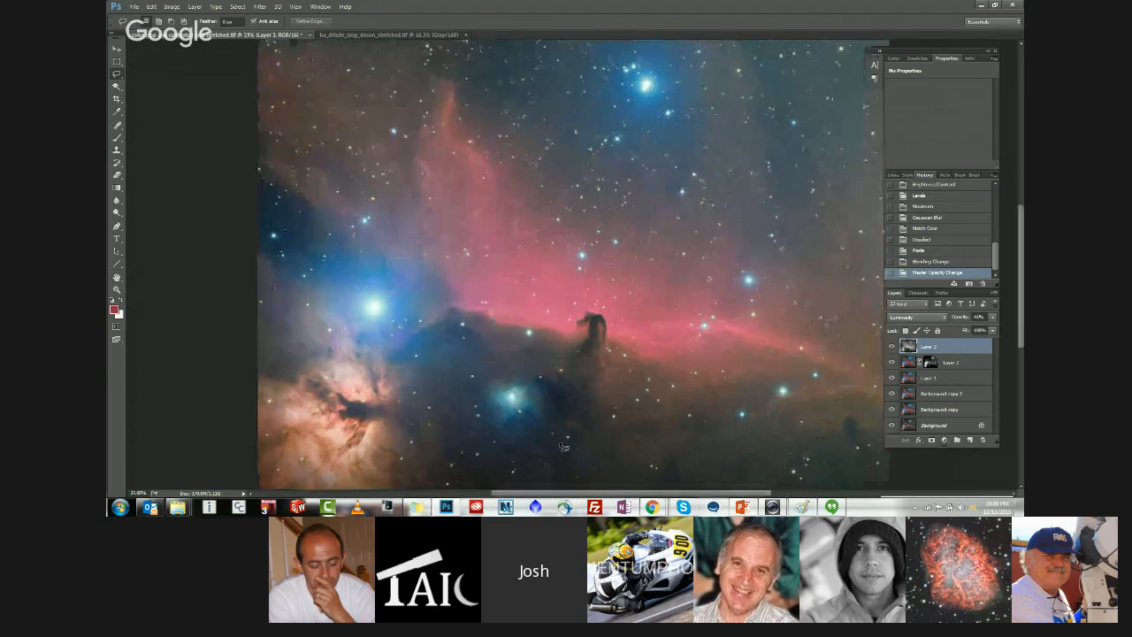
scroll(562, 446, "up", 1)
scroll(498, 373, "up", 1)
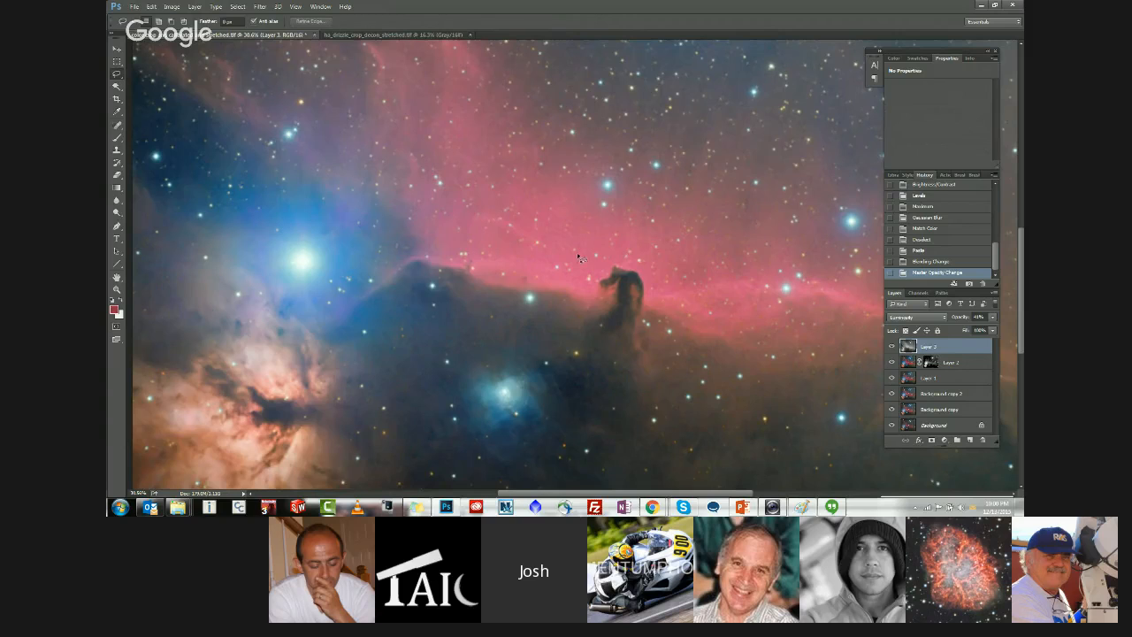
scroll(540, 184, "down", 3)
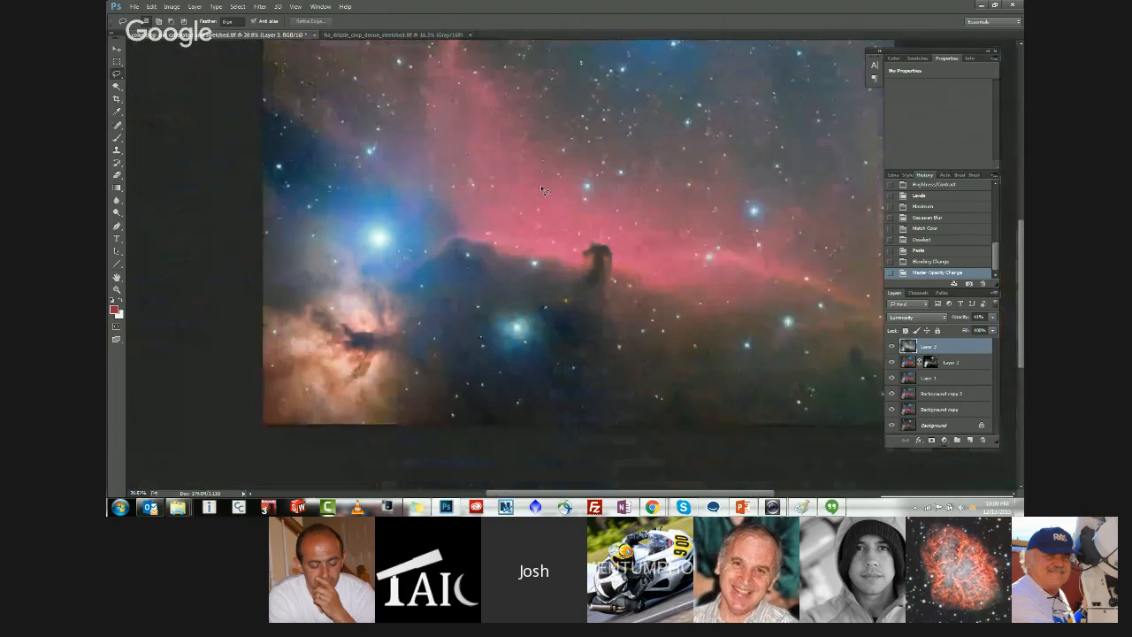
scroll(571, 321, "up", 3)
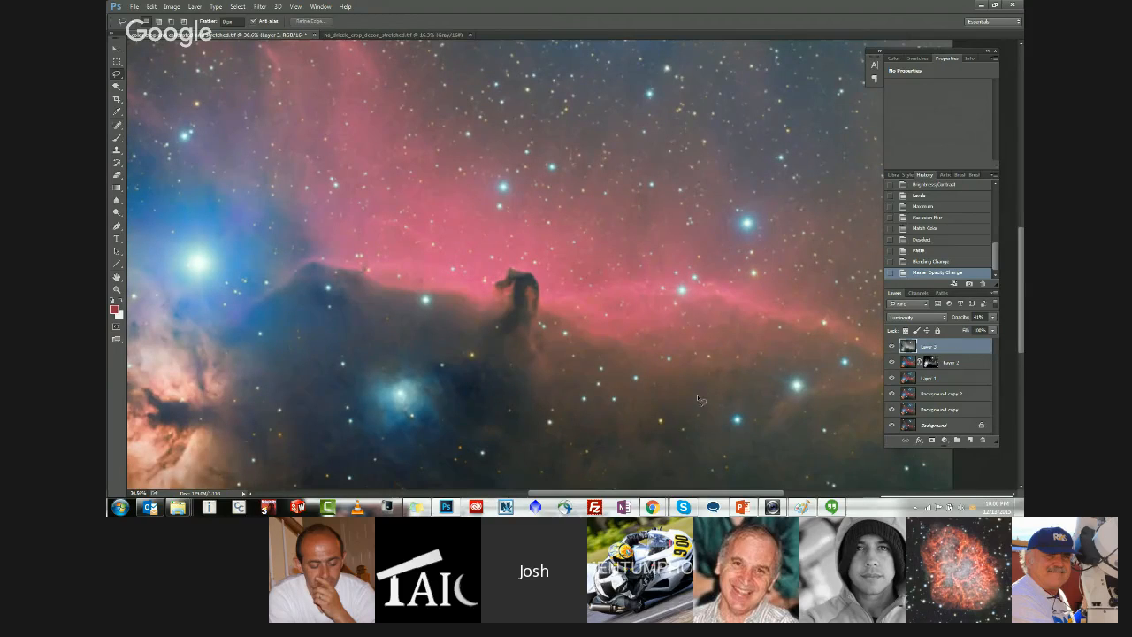
scroll(698, 400, "down", 1)
scroll(699, 400, "down", 1)
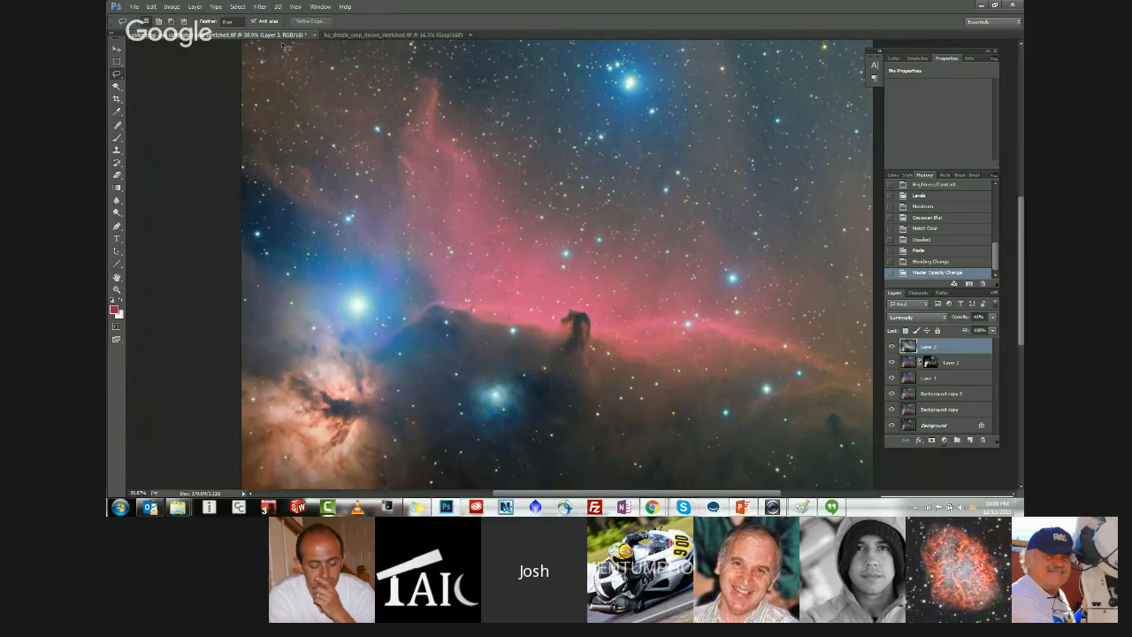
Step: Duplicate the layered color image as a separate document named "lab mode"
left_click(171, 7)
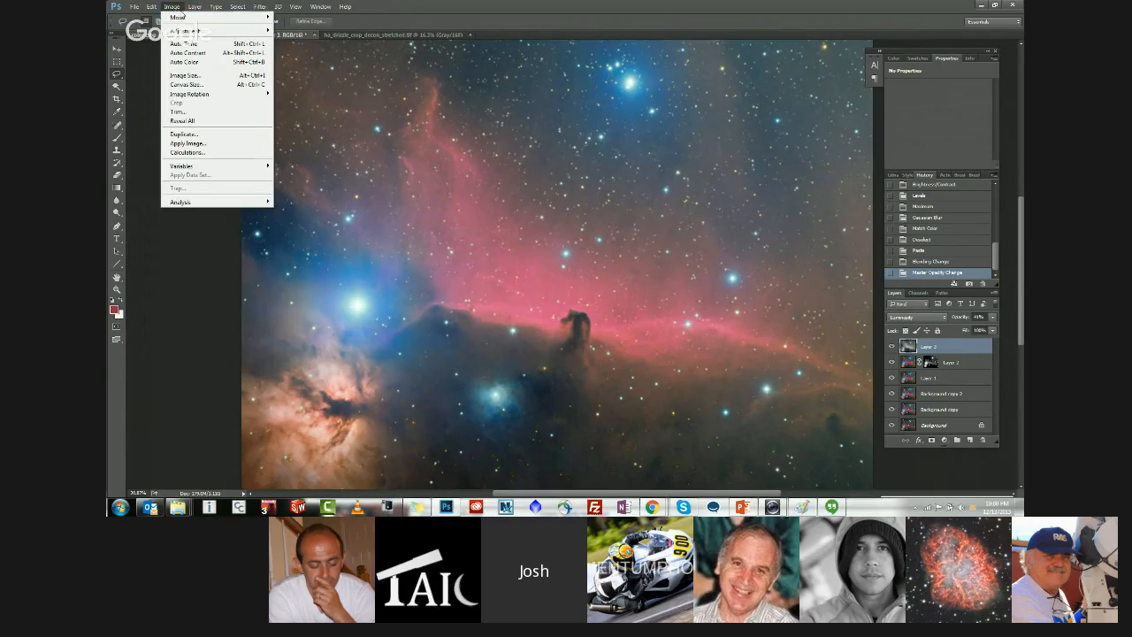
mouse_move(171, 10)
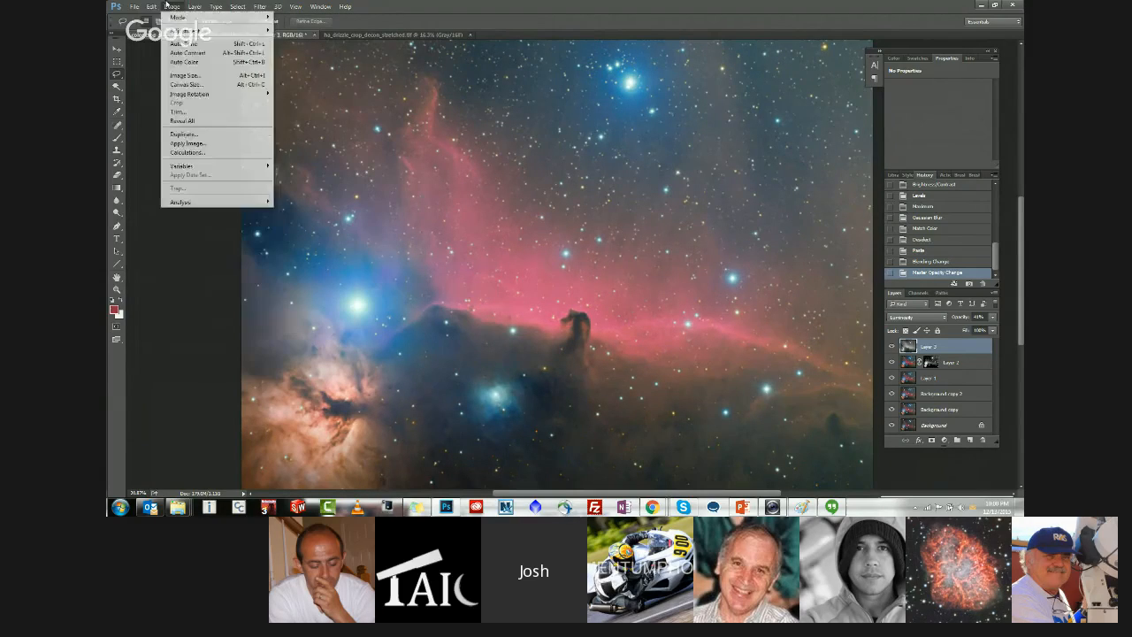
left_click(181, 135)
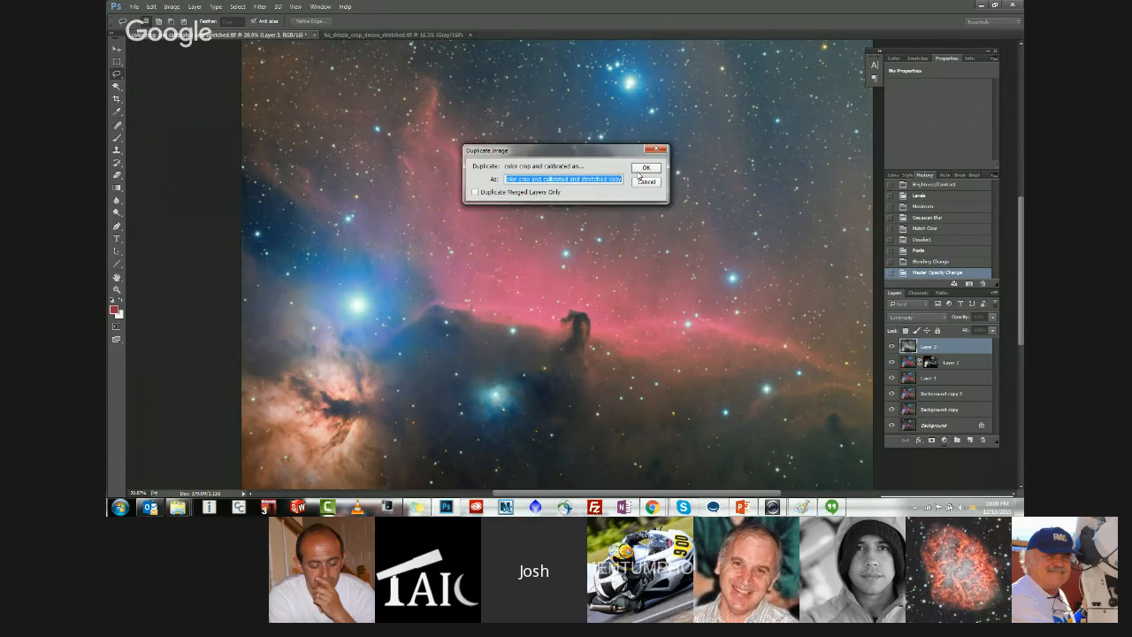
type("bb")
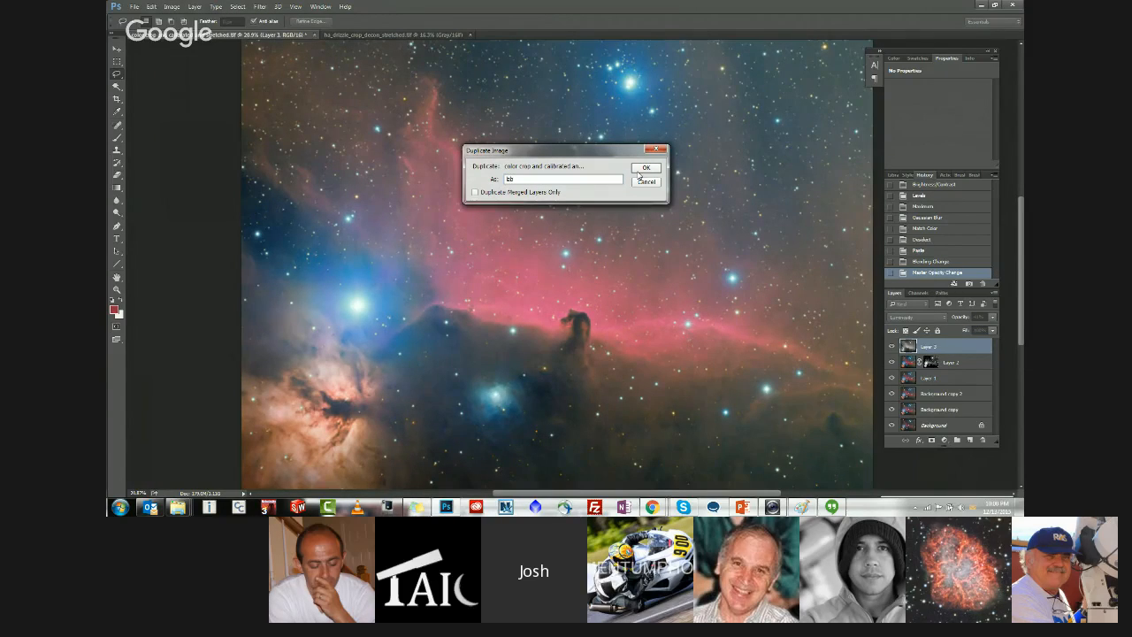
type(" mode")
left_click(643, 171)
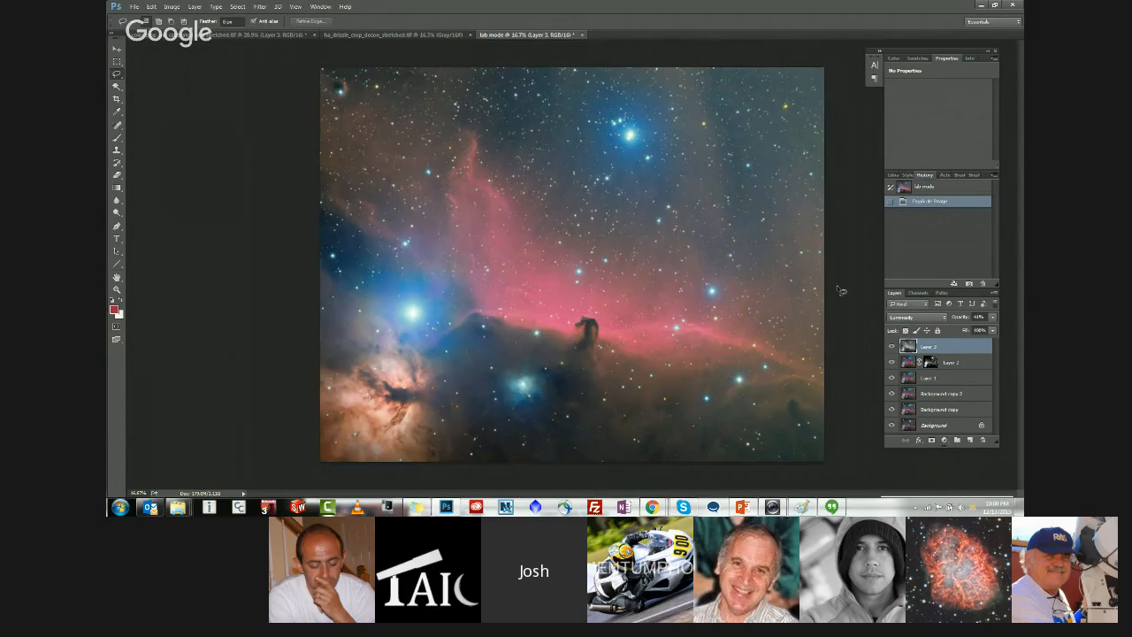
Step: Delete the hydrogen-alpha luminosity layer at the top of the duplicate's layer stack
right_click(955, 351)
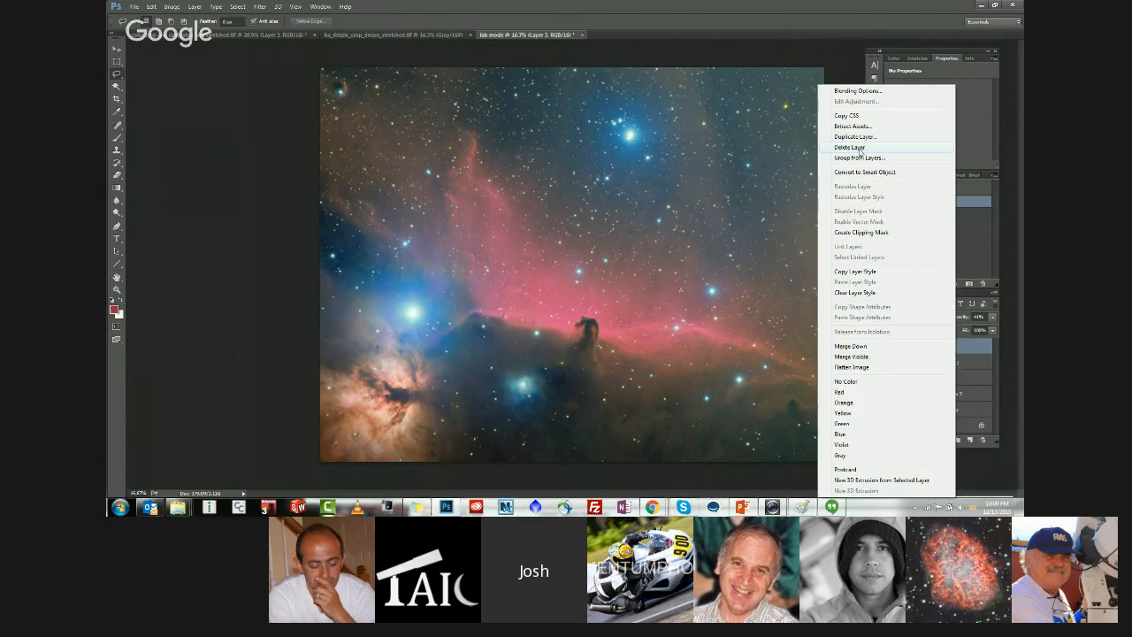
left_click(851, 146)
left_click(534, 191)
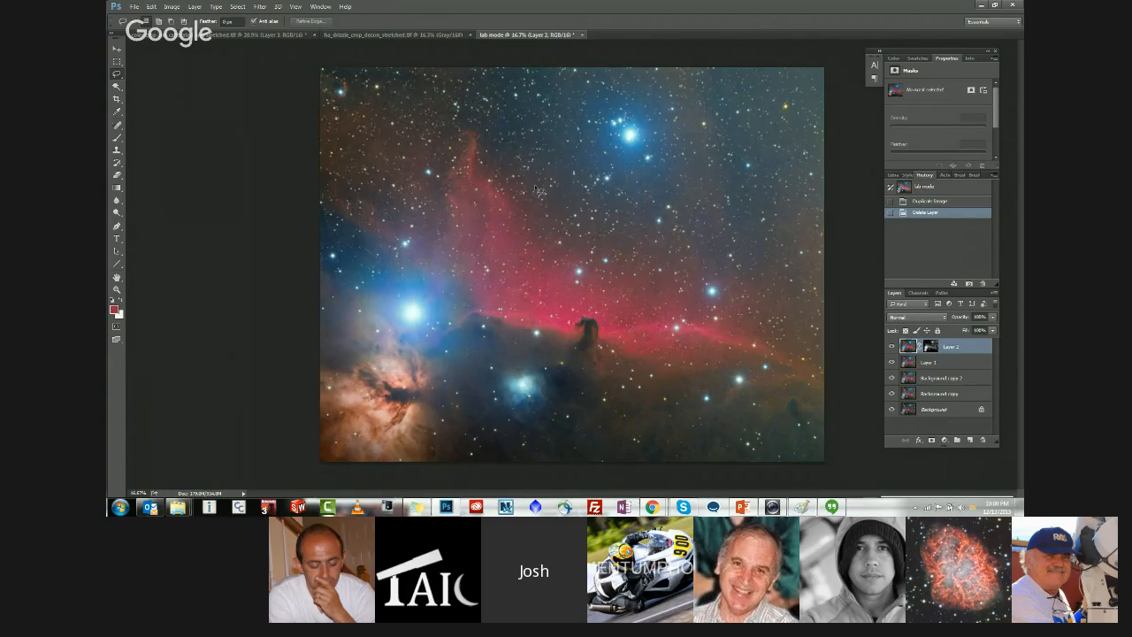
Step: Convert the duplicate image to Lab Color mode, flattening its layers
left_click(172, 6)
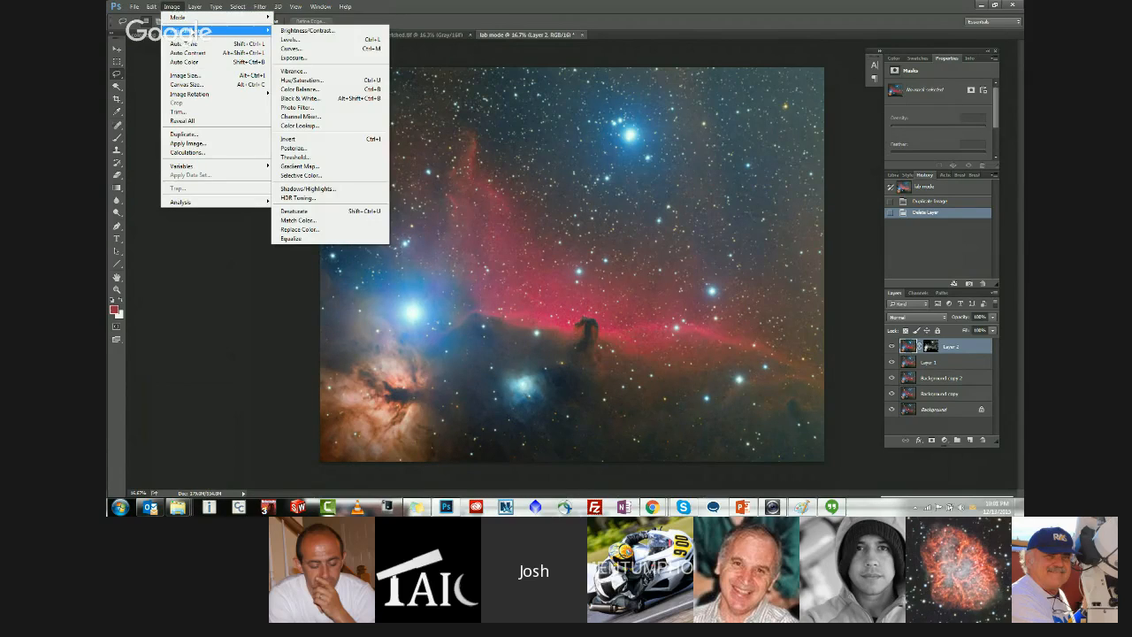
mouse_move(193, 20)
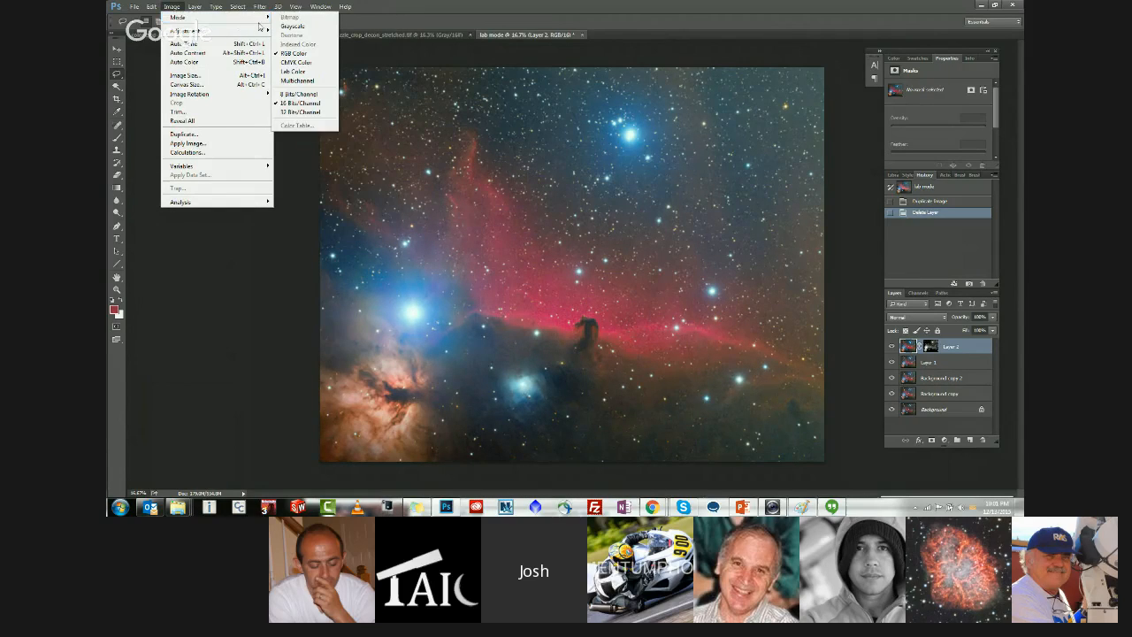
mouse_move(257, 19)
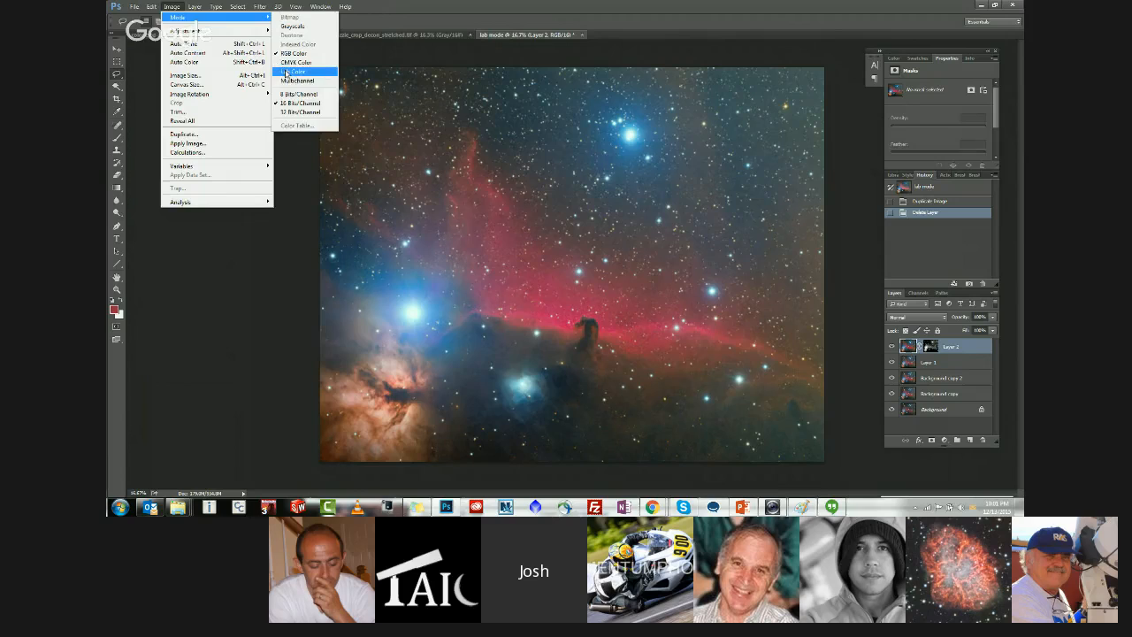
left_click(292, 69)
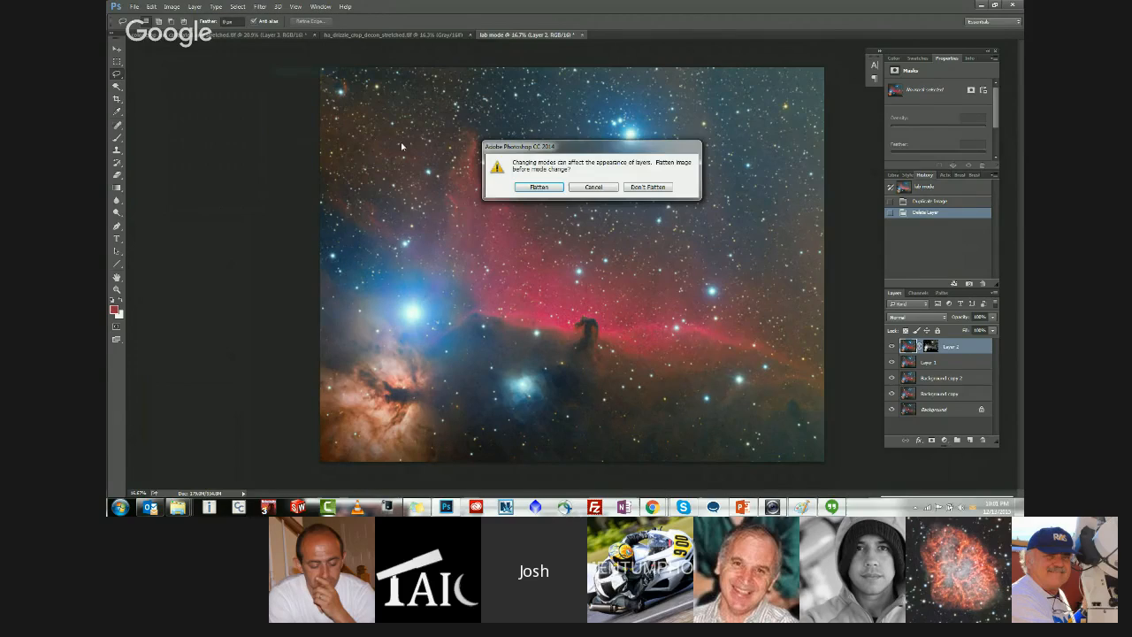
left_click(548, 188)
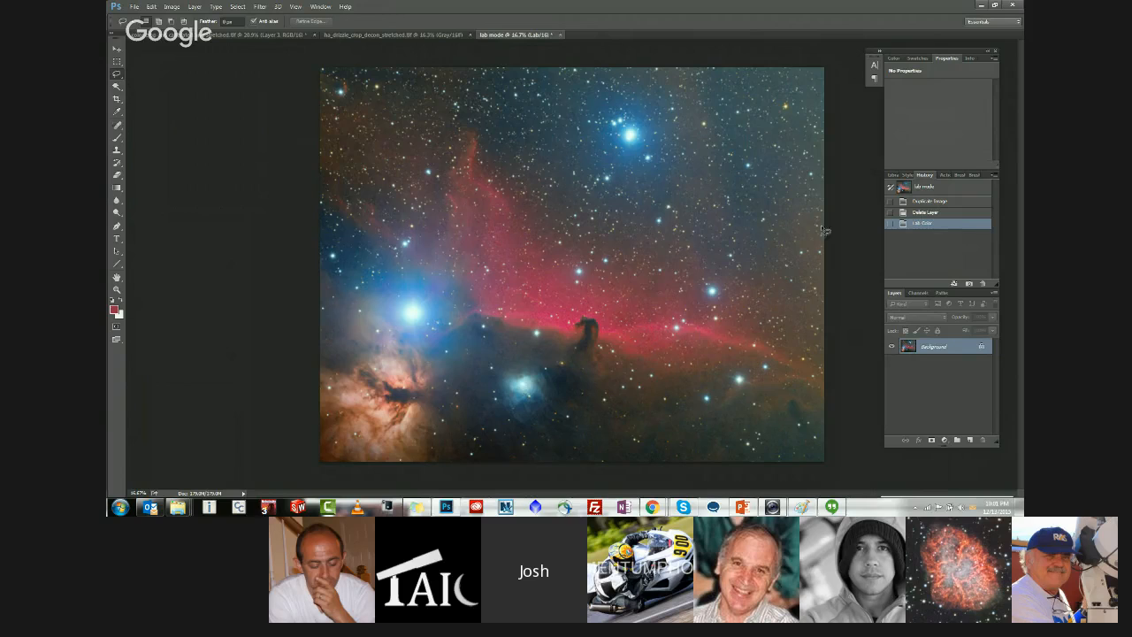
Step: Check the selected hydrogen-alpha image, return to the lab mode document and isolate its Lightness channel
left_click(385, 35)
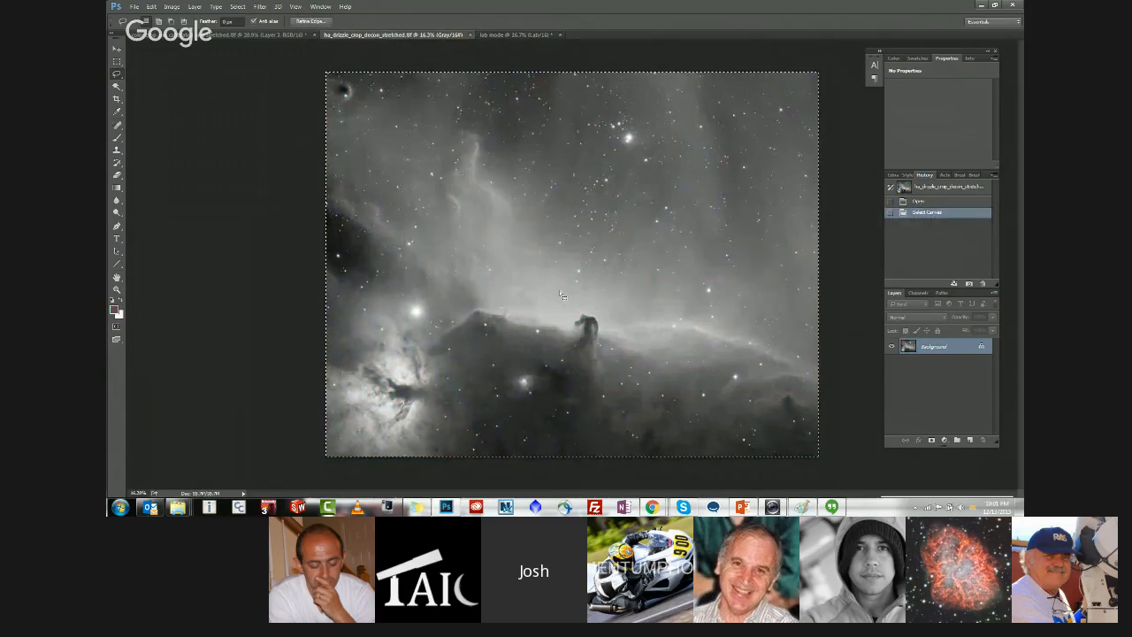
left_click(522, 35)
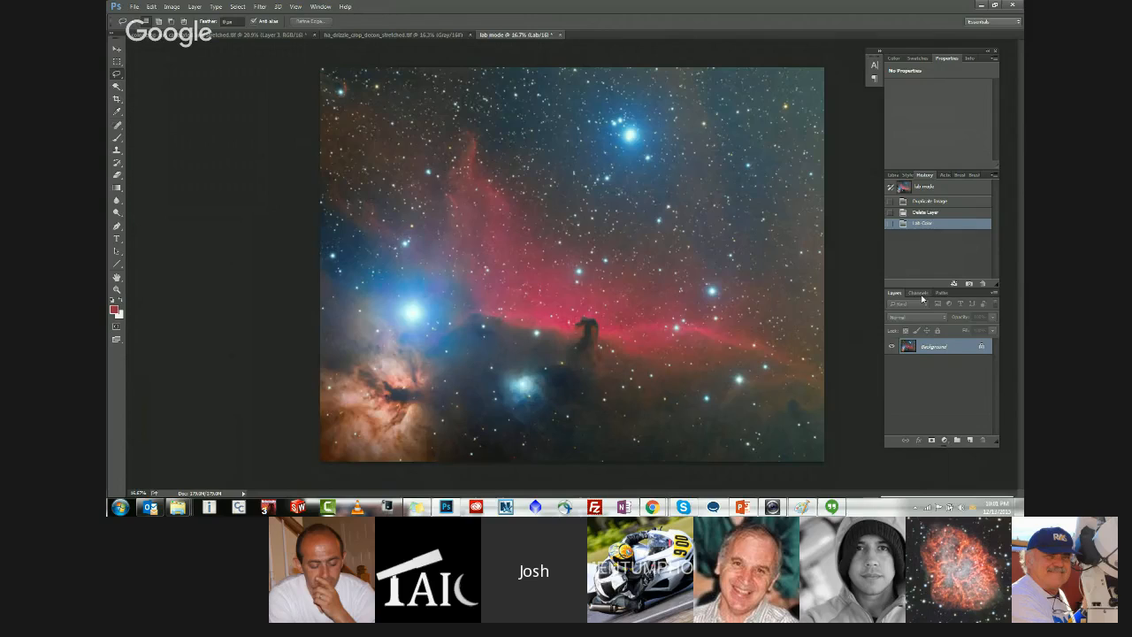
left_click(919, 292)
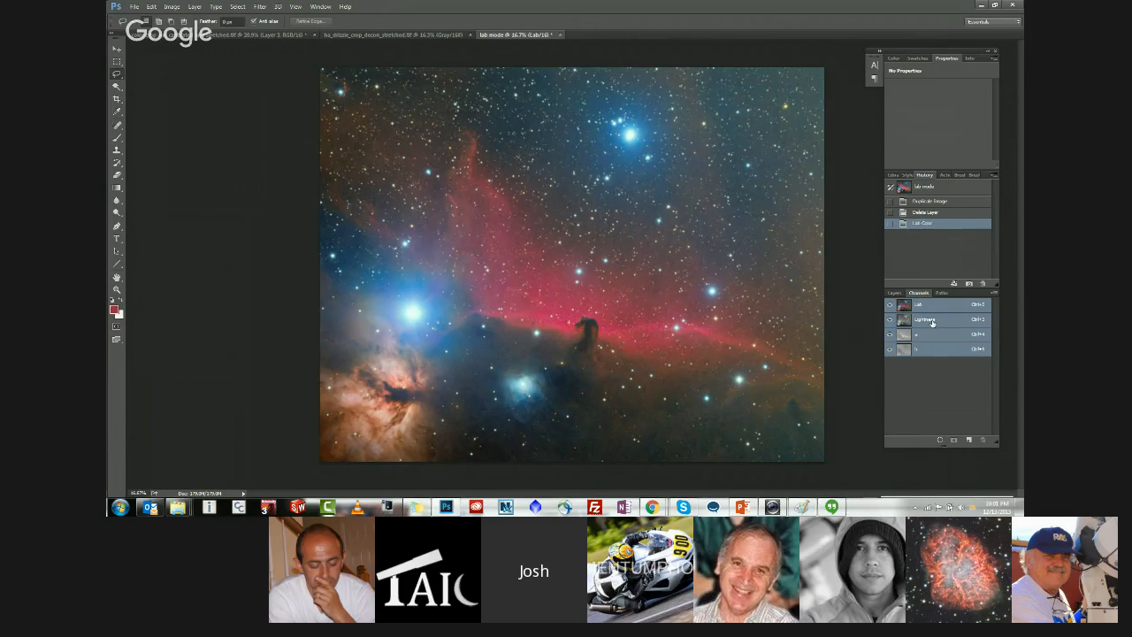
left_click(931, 323)
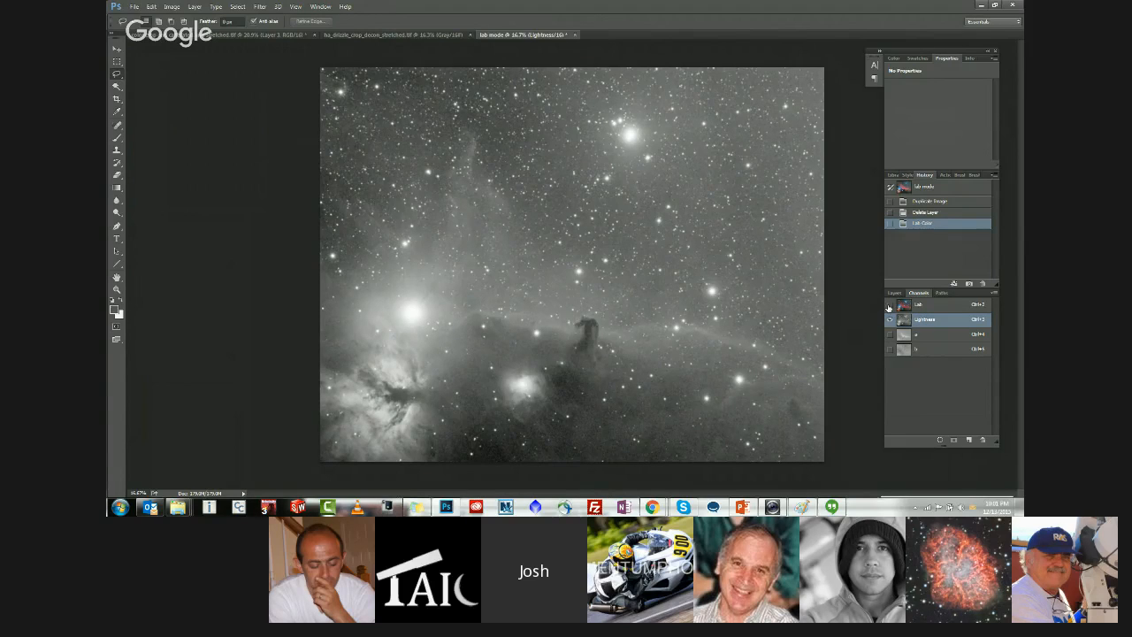
Step: Paste the copied hydrogen-alpha image into the Lightness channel with all channels shown, then reselect the Lab composite
left_click(890, 305)
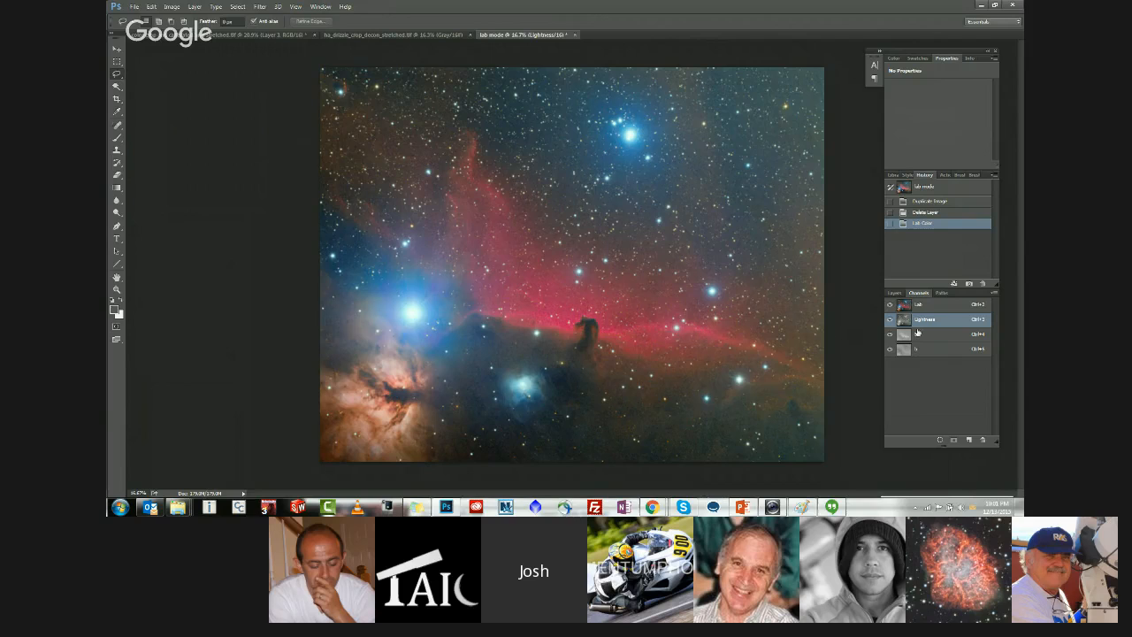
scroll(631, 317, "up", 1)
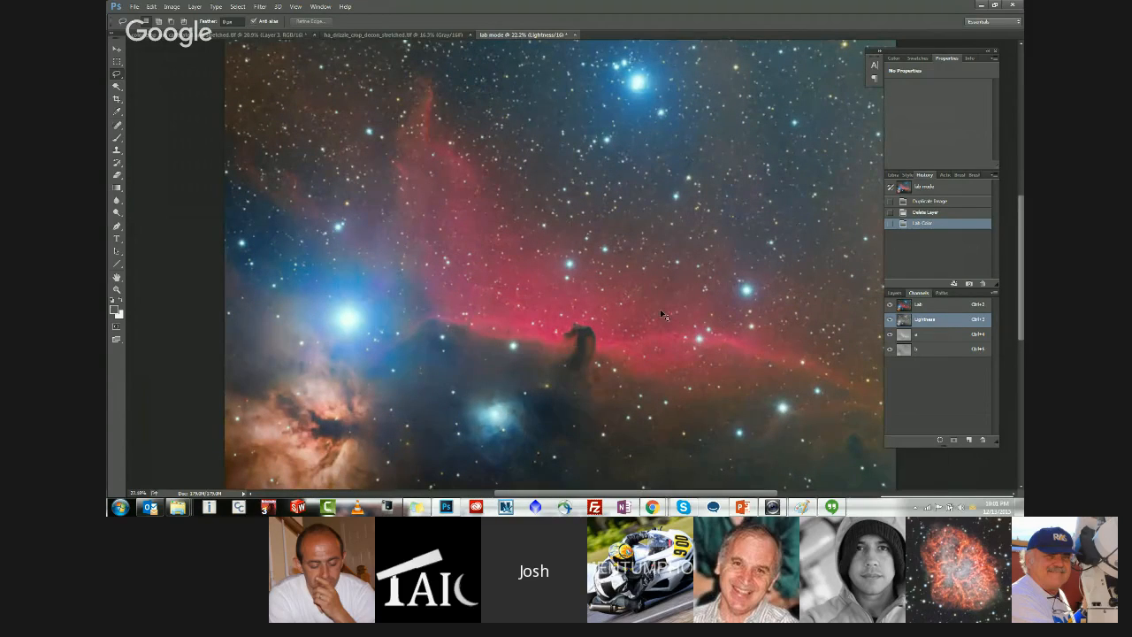
key("ctrl+v")
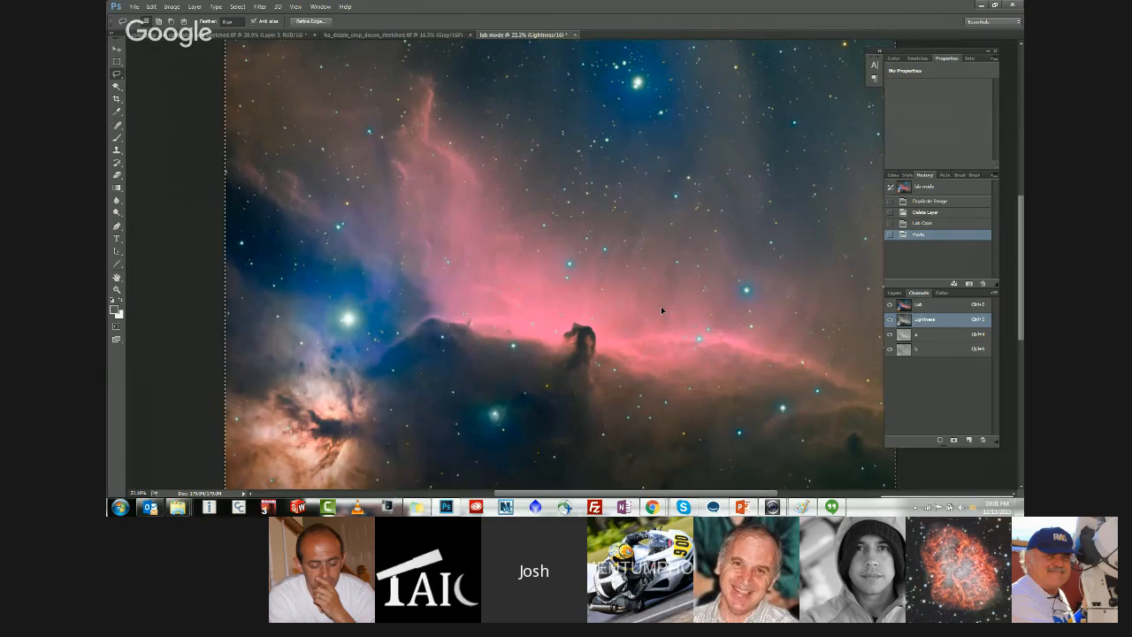
scroll(672, 311, "down", 2)
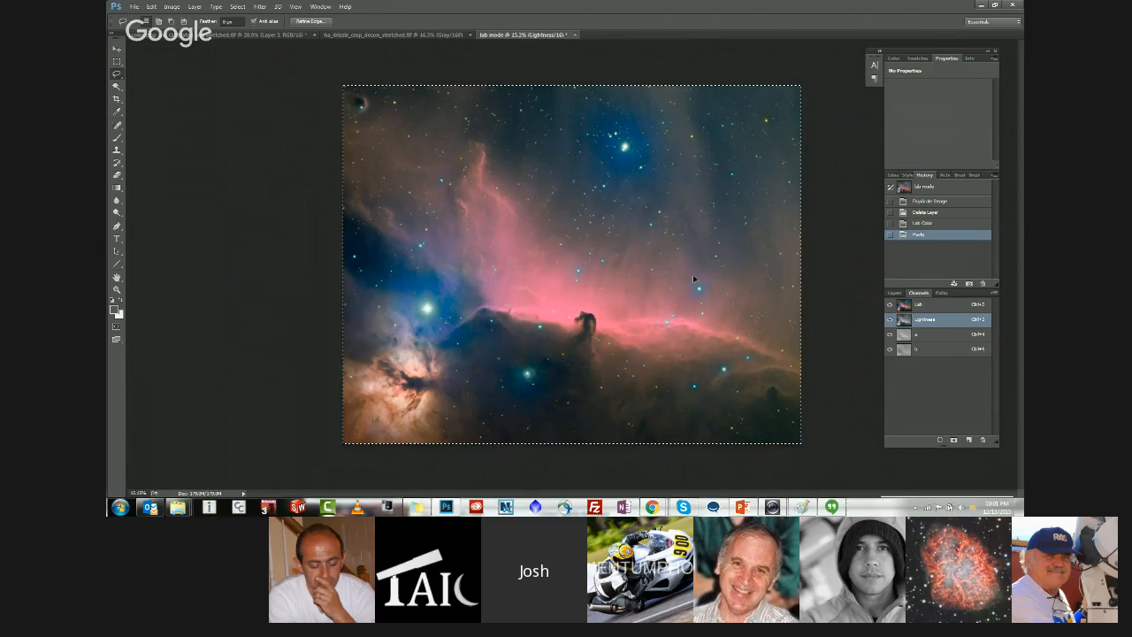
left_click(946, 304)
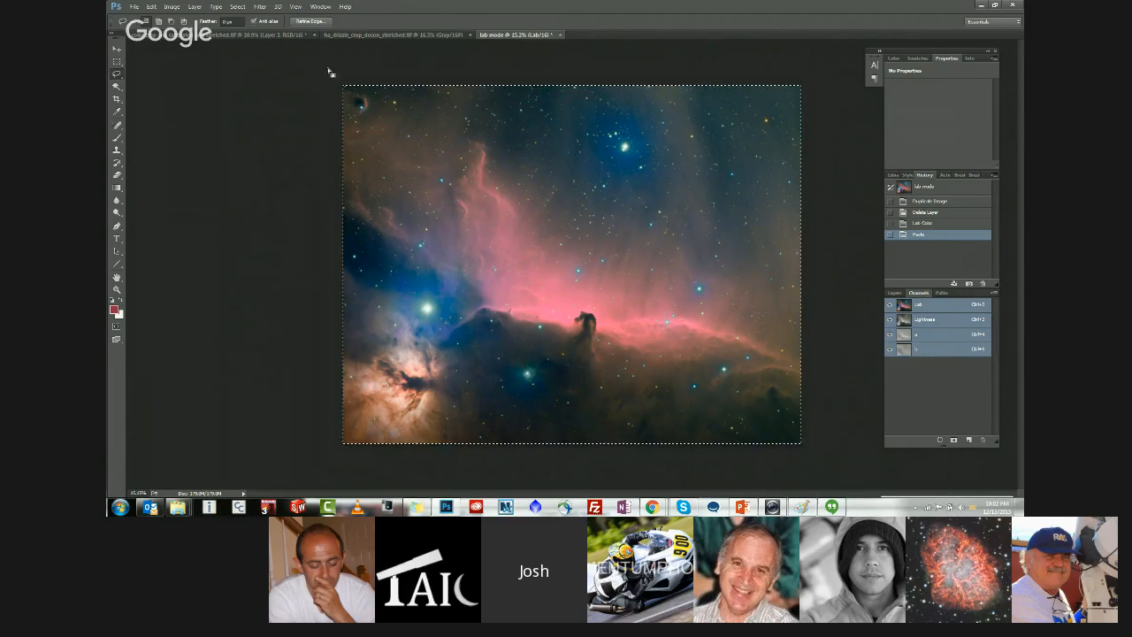
Step: Copy the entire Lab composite and paste it as a new top layer in the layered RGB color document
left_click(236, 7)
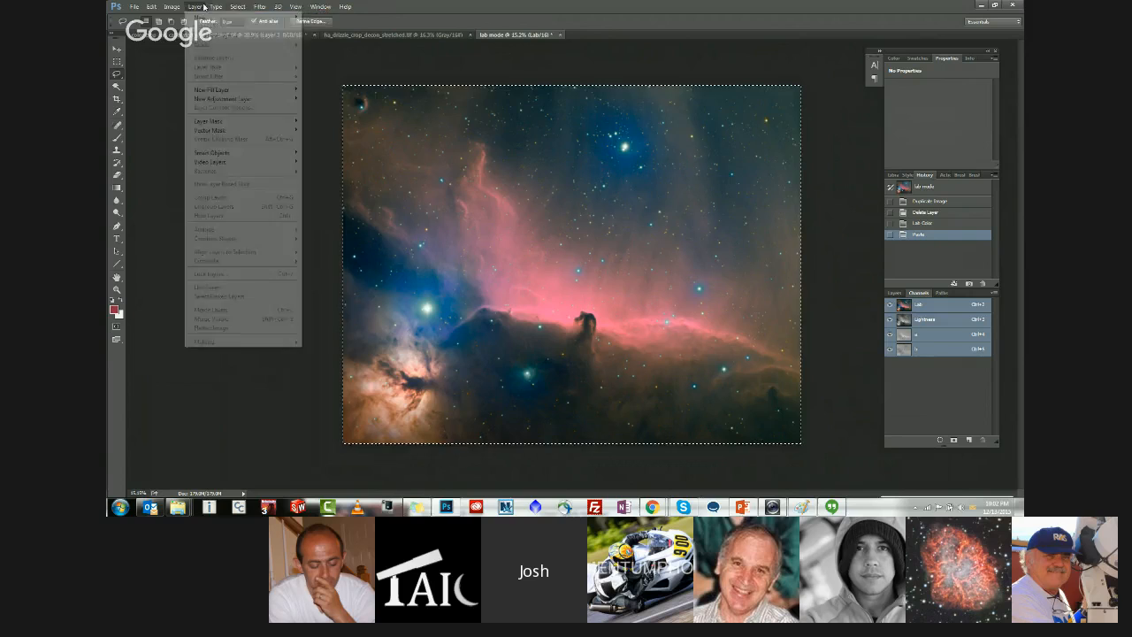
left_click(237, 16)
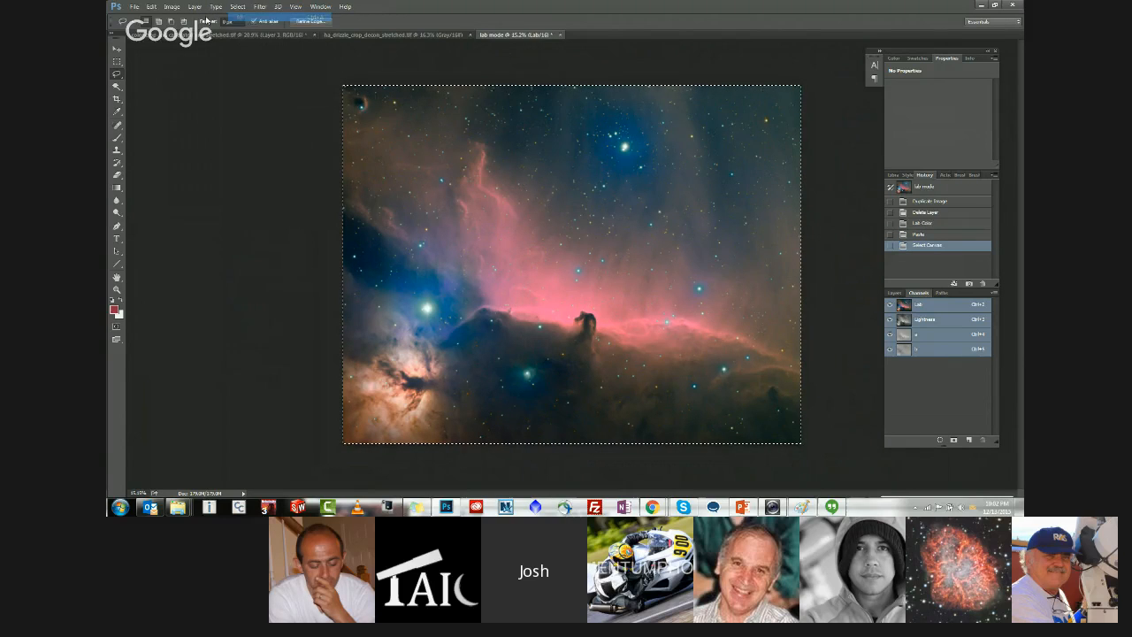
left_click(152, 6)
left_click(172, 75)
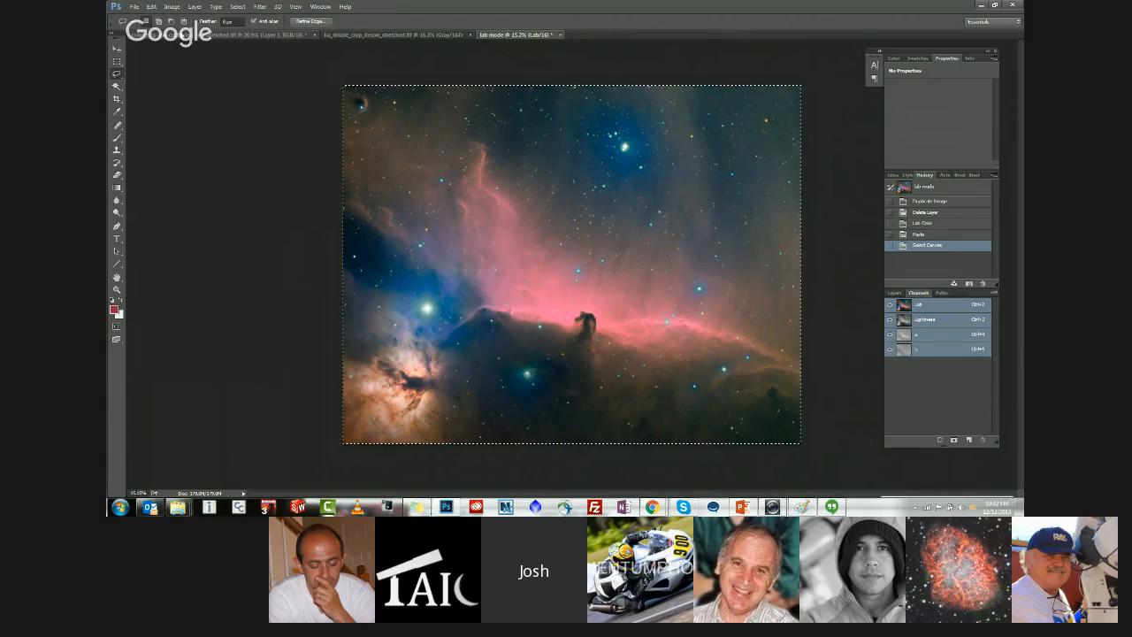
key("ctrl+Tab")
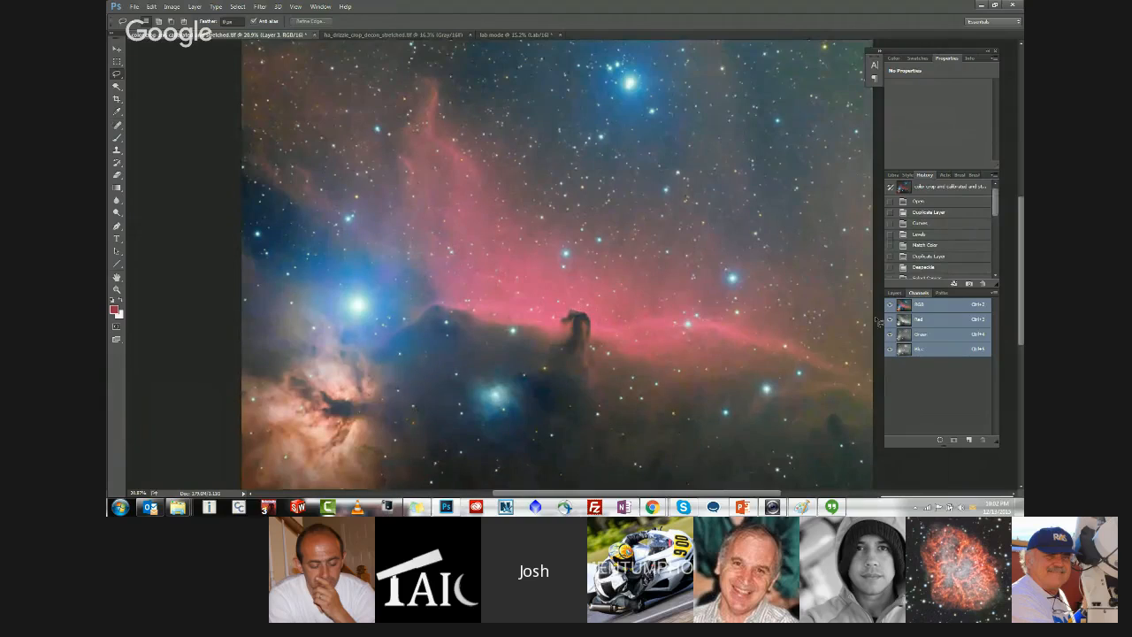
left_click(896, 294)
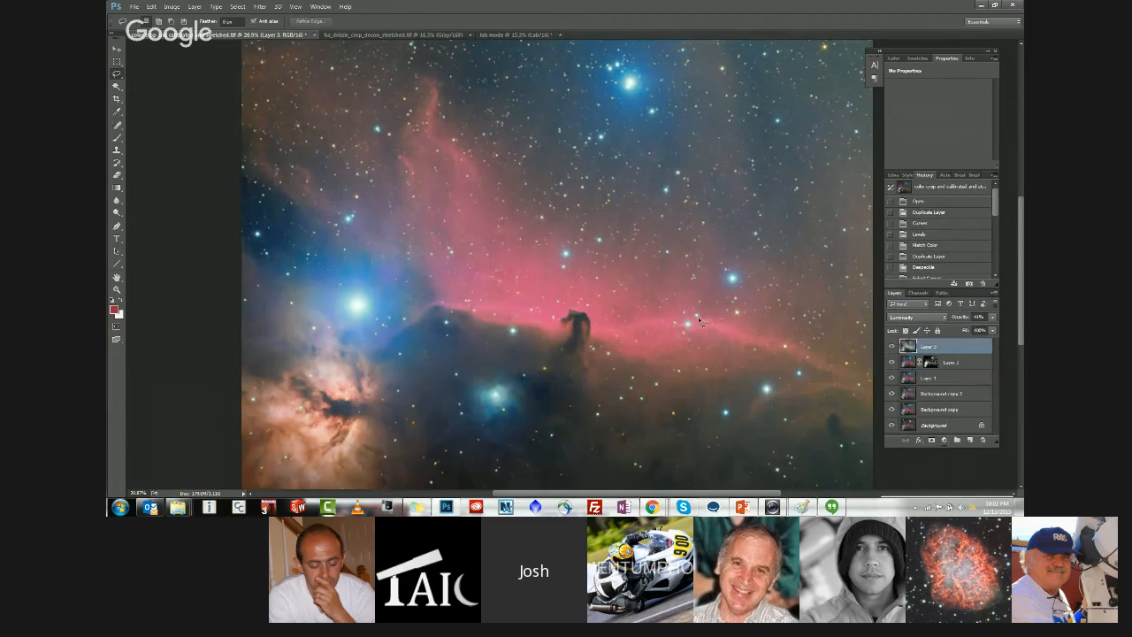
key("ctrl+v")
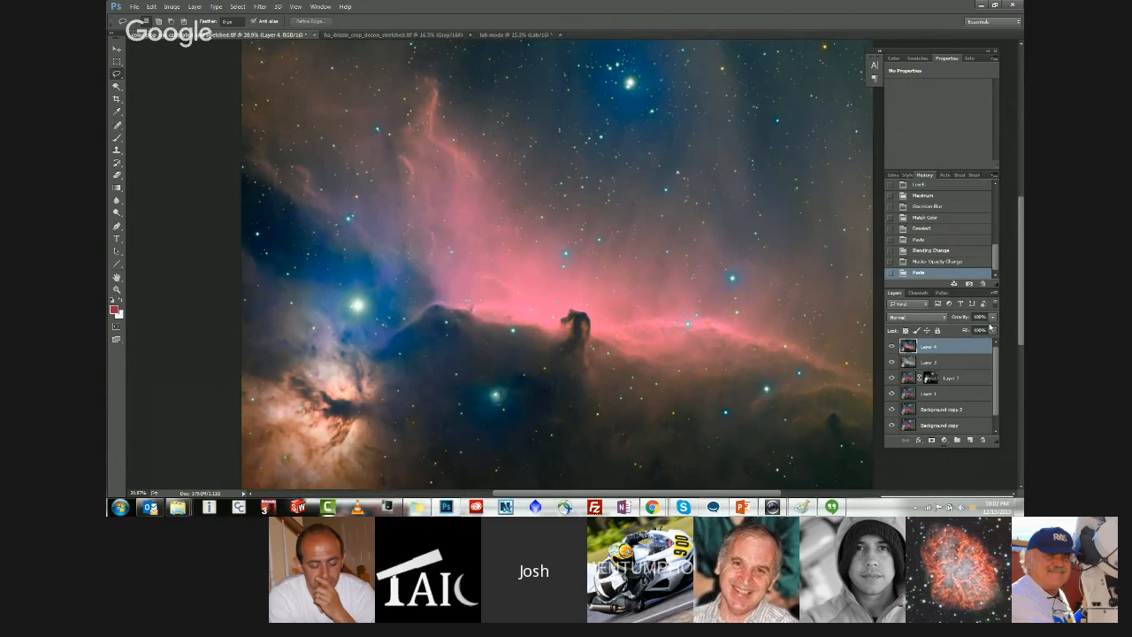
Step: Reduce the pasted Lab layer's opacity to about 42%
left_click(992, 316)
left_click_drag(968, 335, 962, 333)
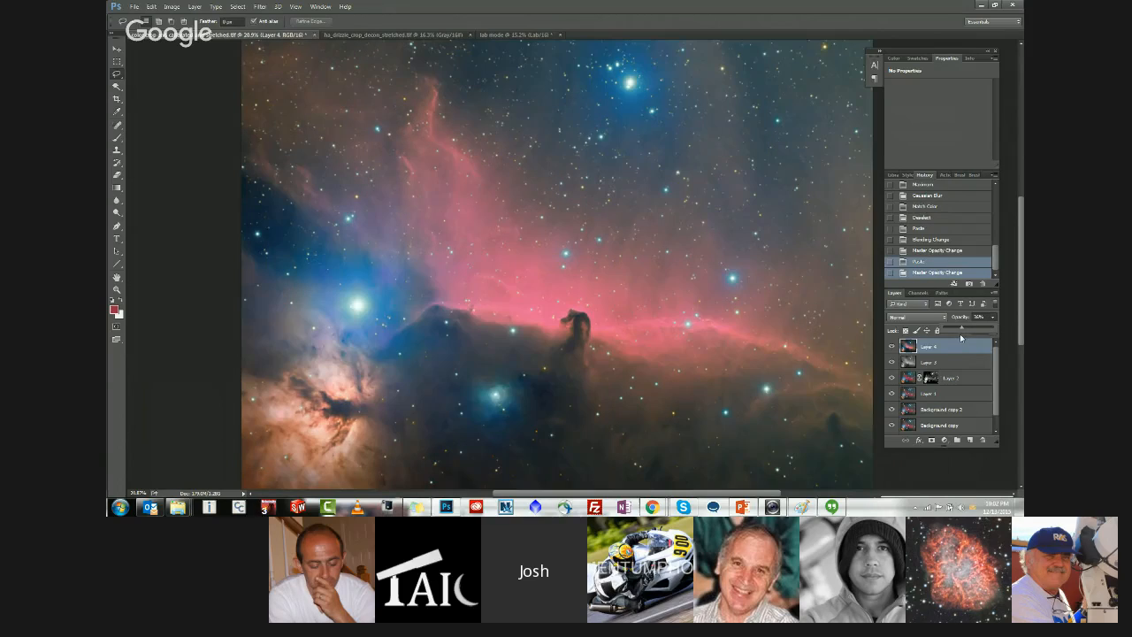
left_click(714, 294)
Step: Examine the blended image up close and as a whole, especially the stars, red nebulosity and Horsehead
scroll(730, 320, "down", 4)
scroll(586, 264, "up", 4)
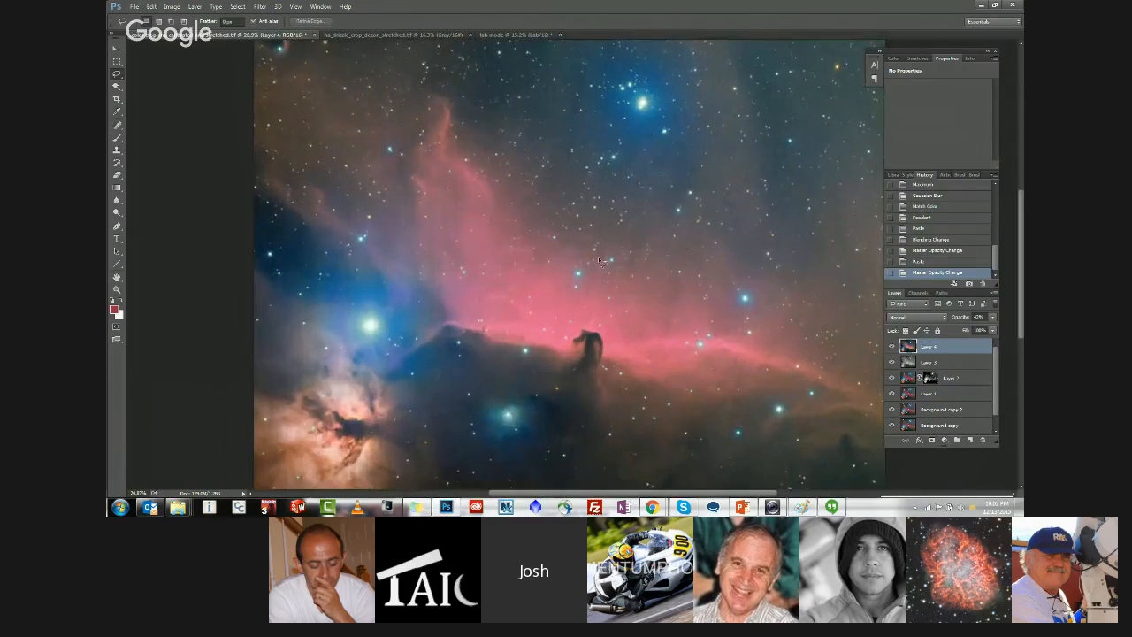
scroll(616, 223, "up", 4)
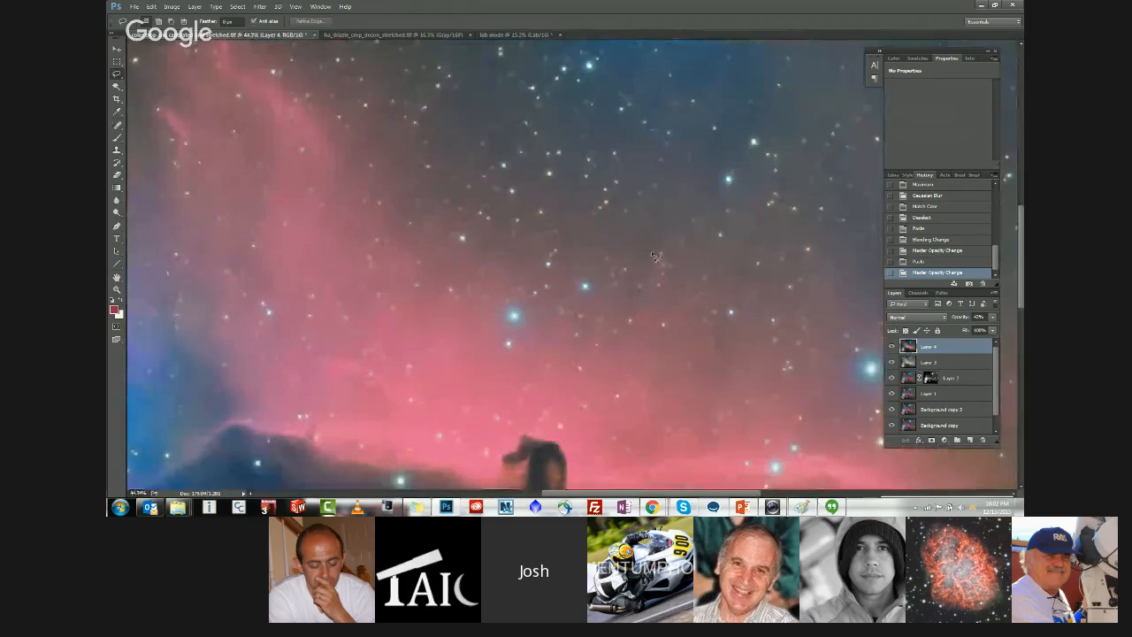
scroll(655, 256, "down", 4)
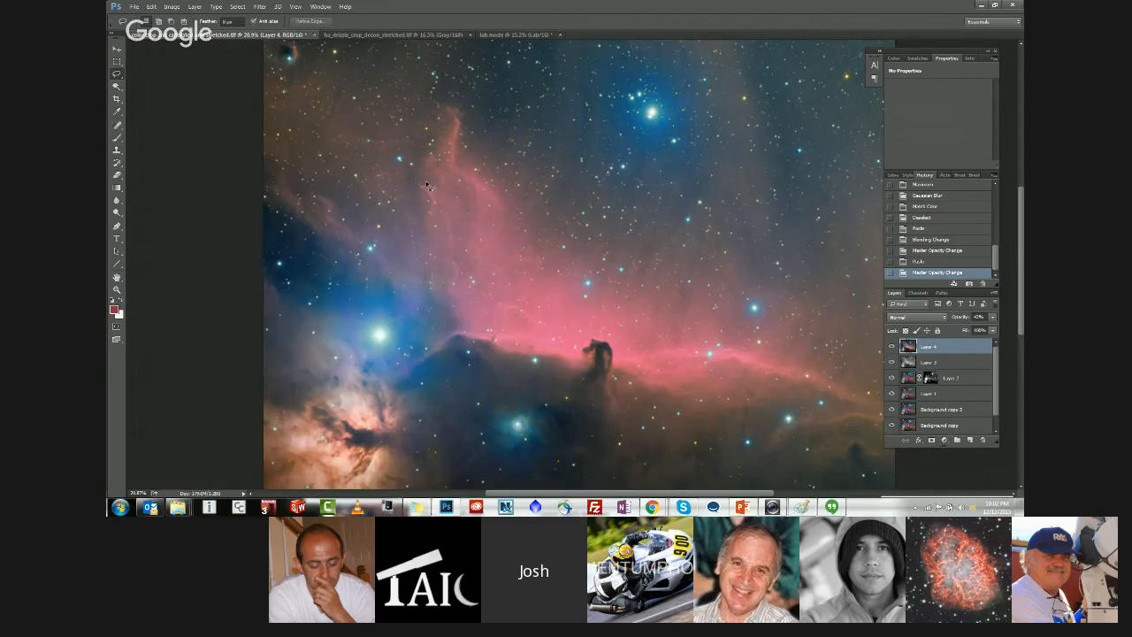
scroll(557, 266, "up", 4)
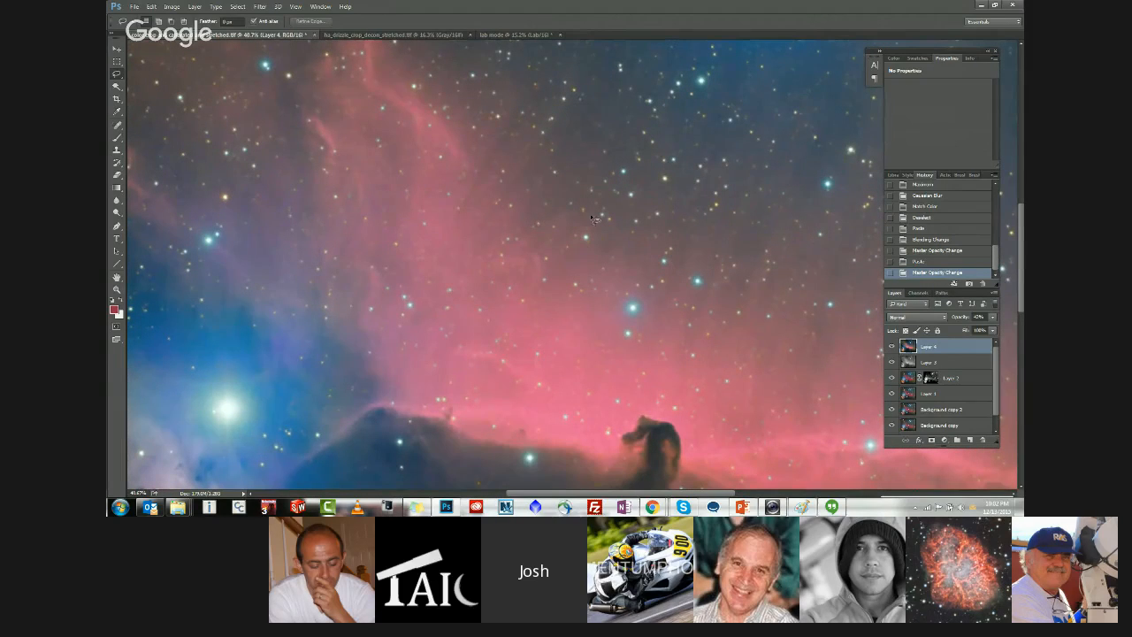
scroll(574, 251, "down", 1)
scroll(574, 251, "down", 2)
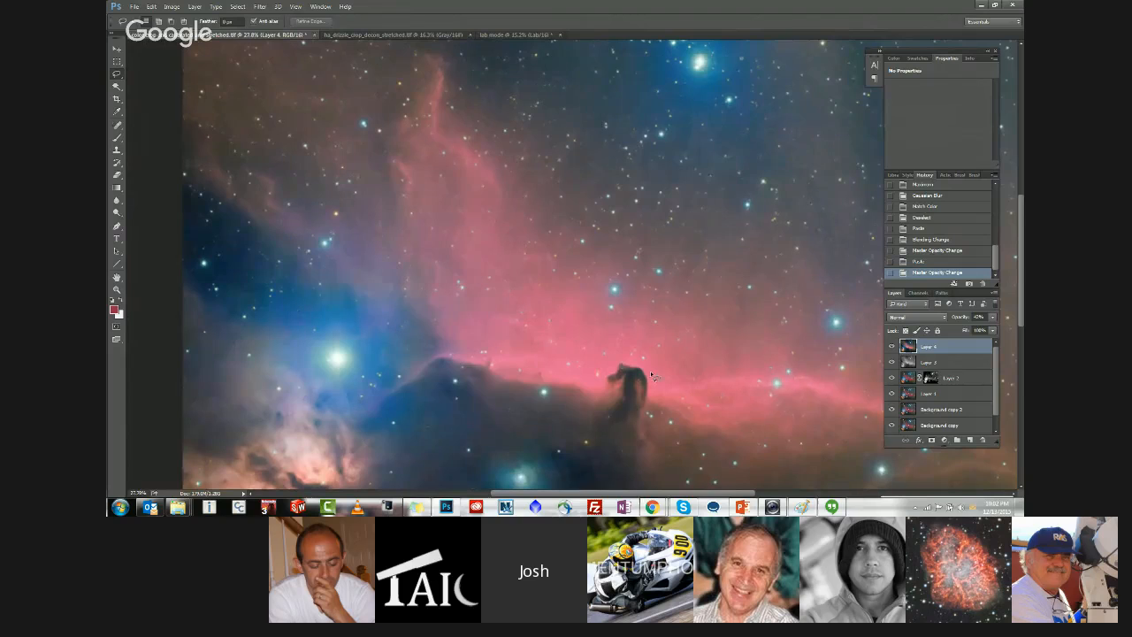
scroll(483, 281, "down", 1)
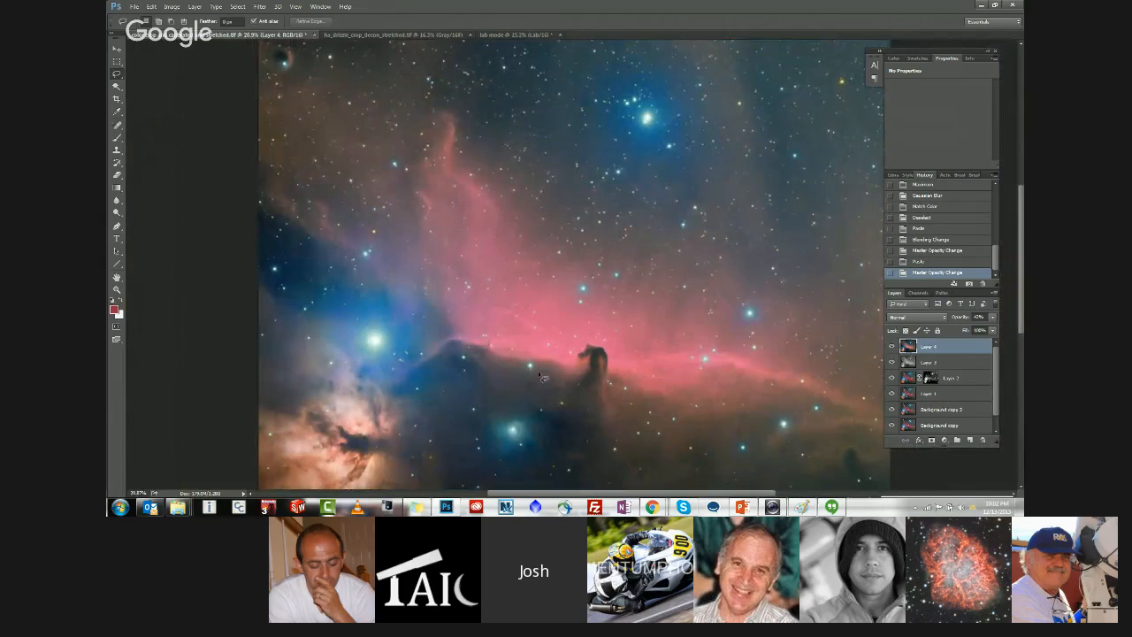
scroll(634, 409, "down", 1)
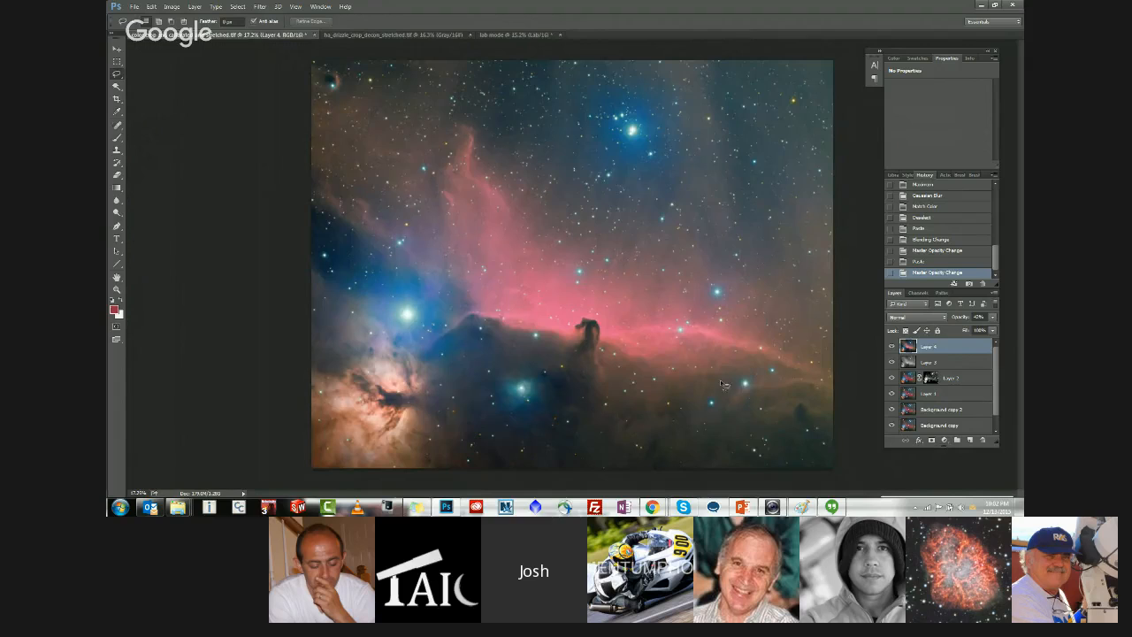
scroll(721, 384, "up", 4)
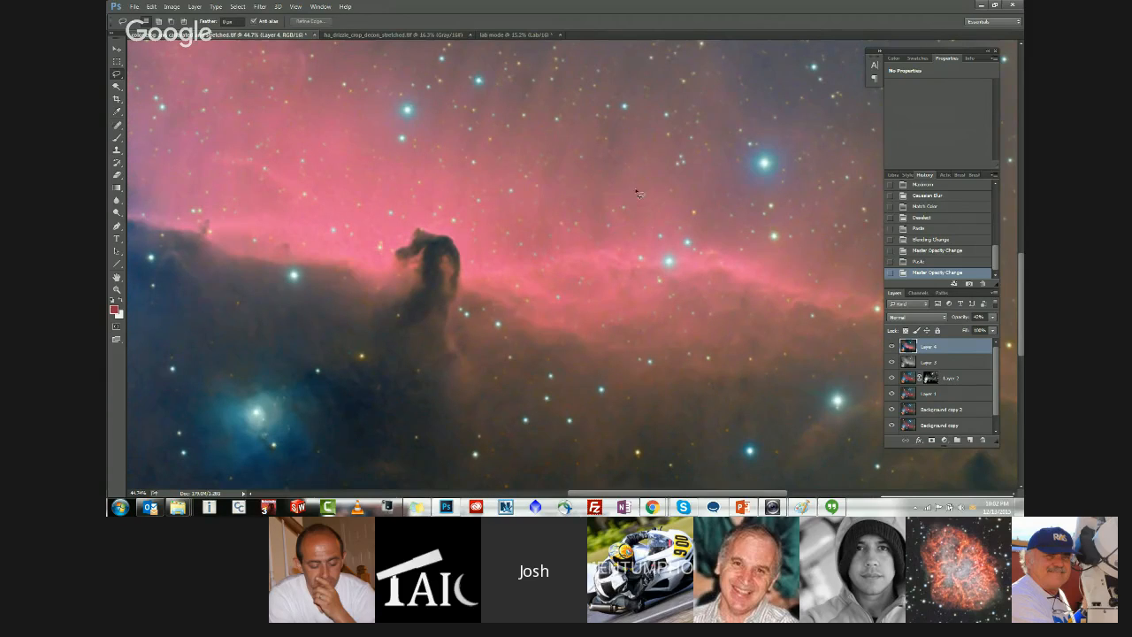
scroll(638, 193, "down", 4)
scroll(513, 263, "up", 5)
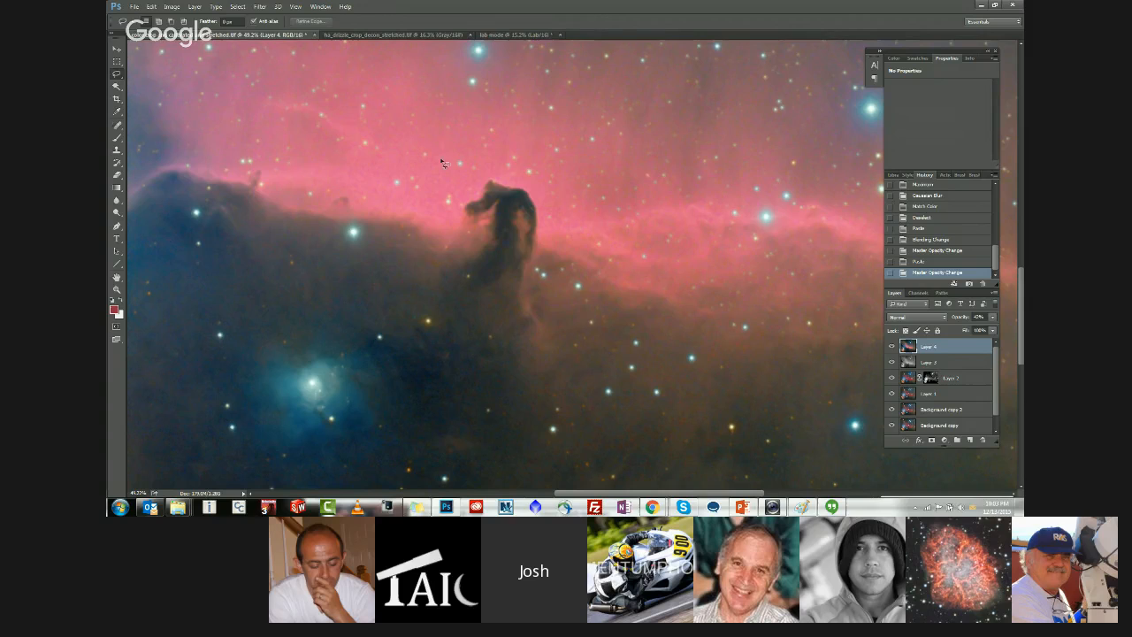
scroll(470, 175, "down", 6)
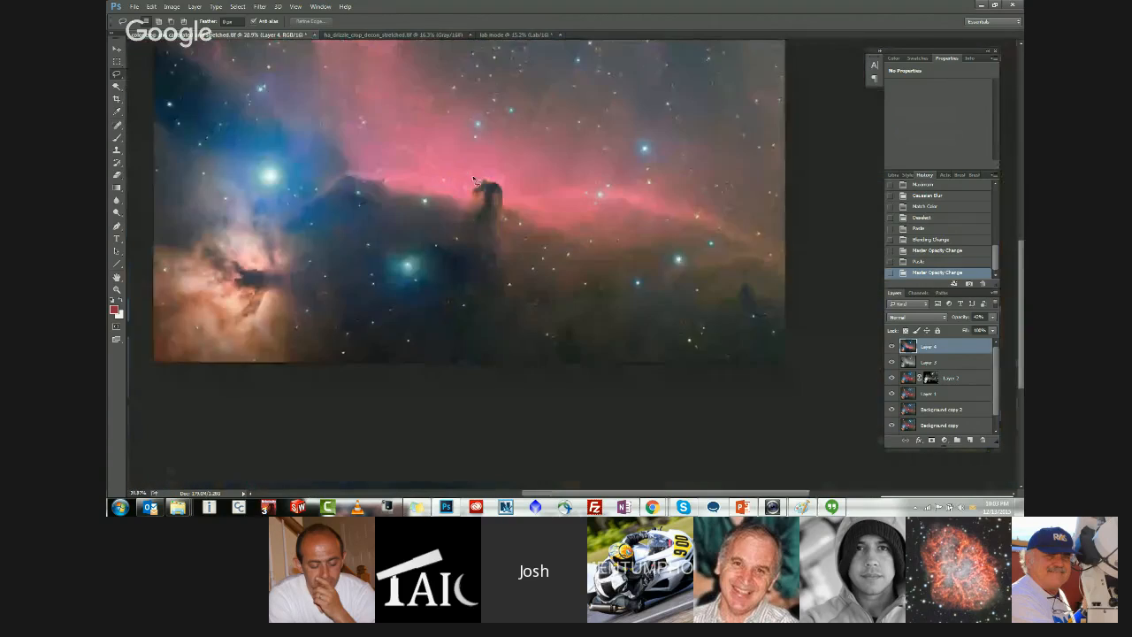
scroll(643, 328, "up", 2)
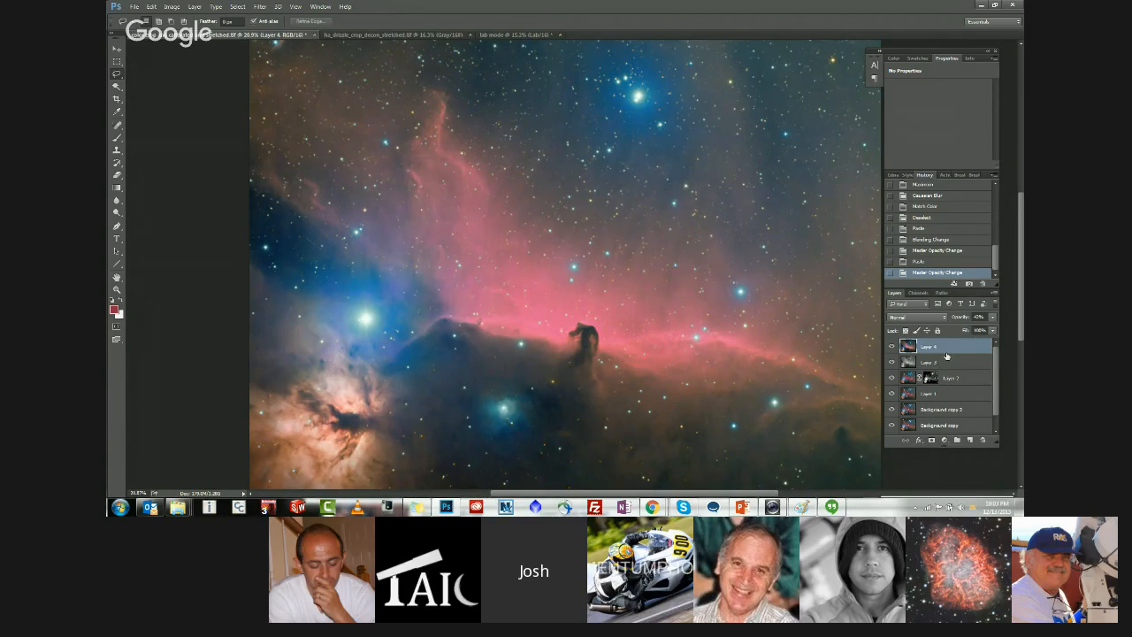
Step: Delete both the pasted Lab layer and the hydrogen-alpha luminosity layer from the color document
left_click(991, 319)
left_click(944, 364, "shift")
right_click(945, 364)
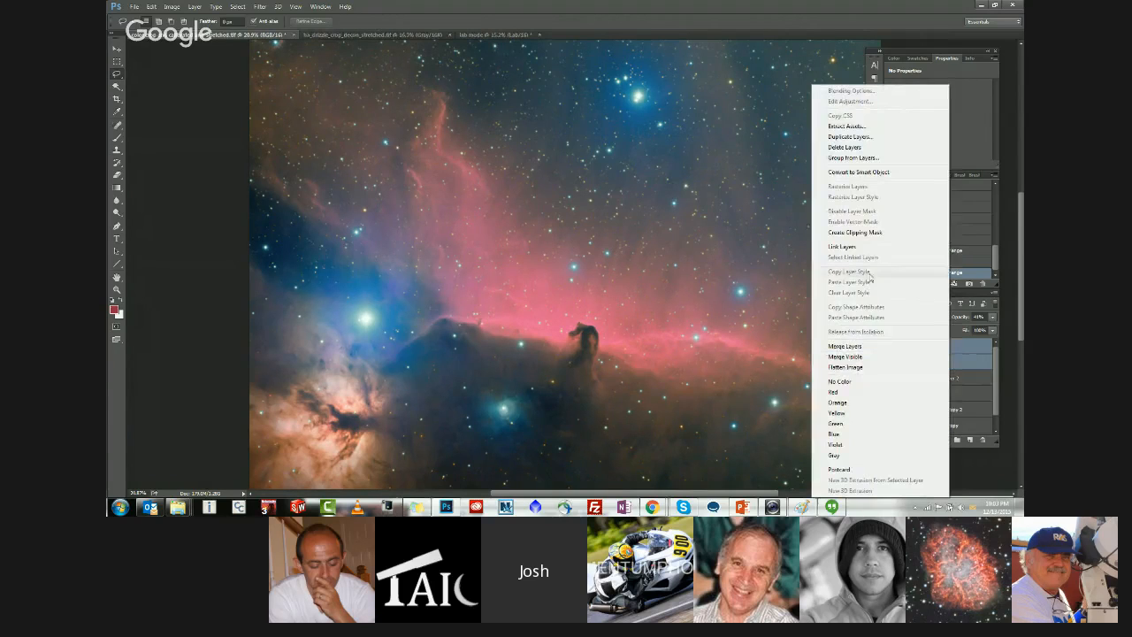
left_click(853, 148)
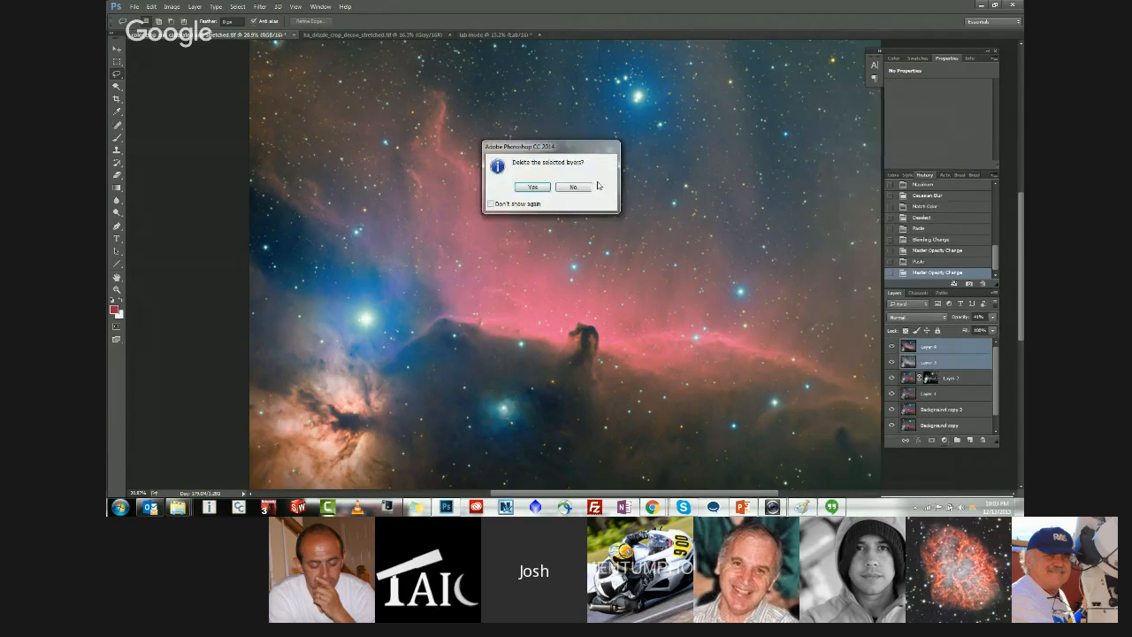
left_click(540, 188)
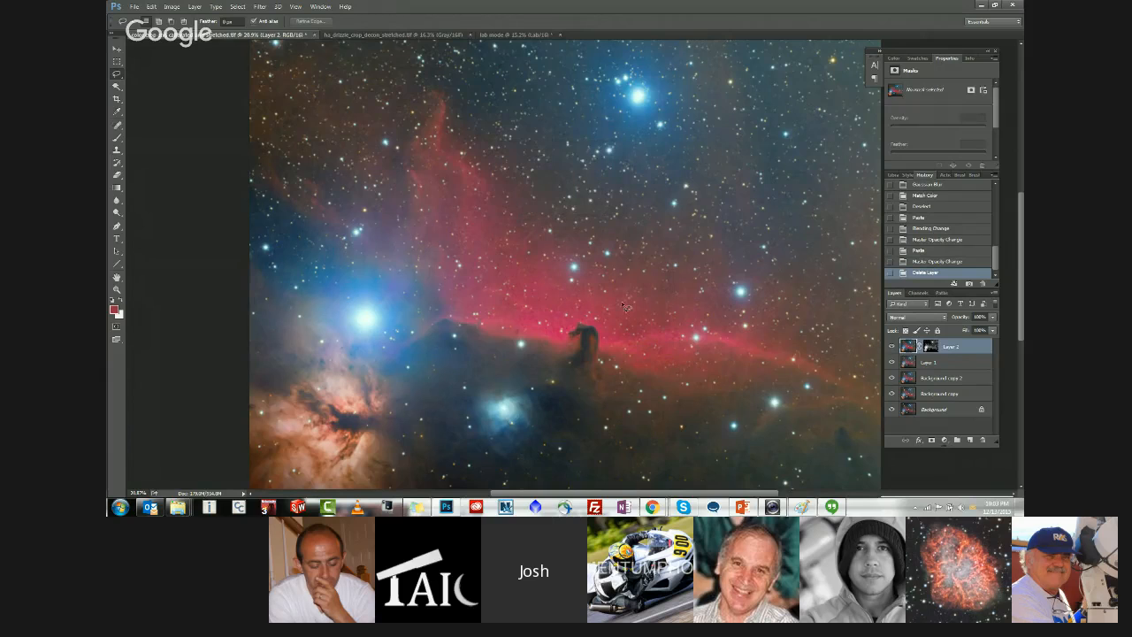
Step: Inspect the color nebula up close, then switch to the hydrogen-alpha document and compare its Horsehead detail
scroll(681, 352, "up", 8)
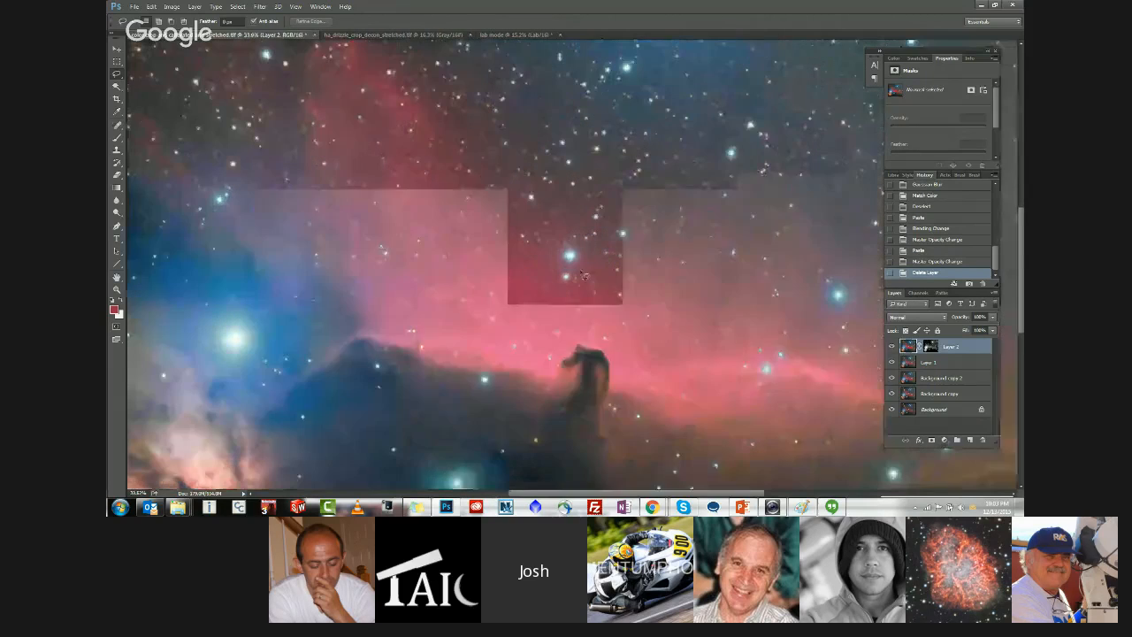
scroll(652, 305, "down", 4)
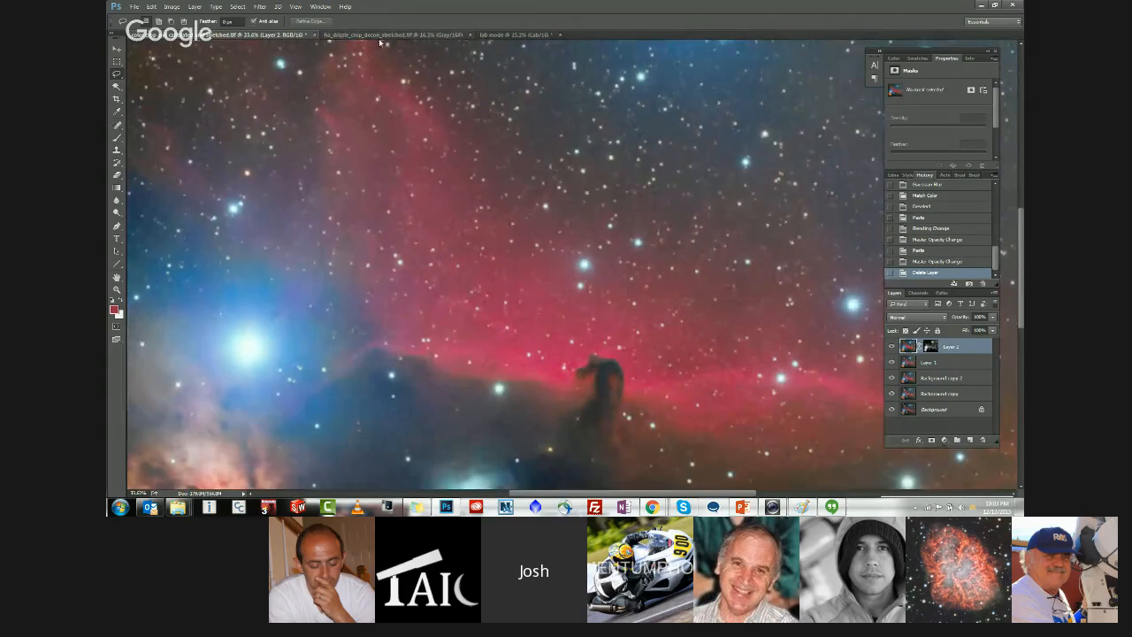
key("ctrl+Tab")
scroll(625, 299, "up", 8)
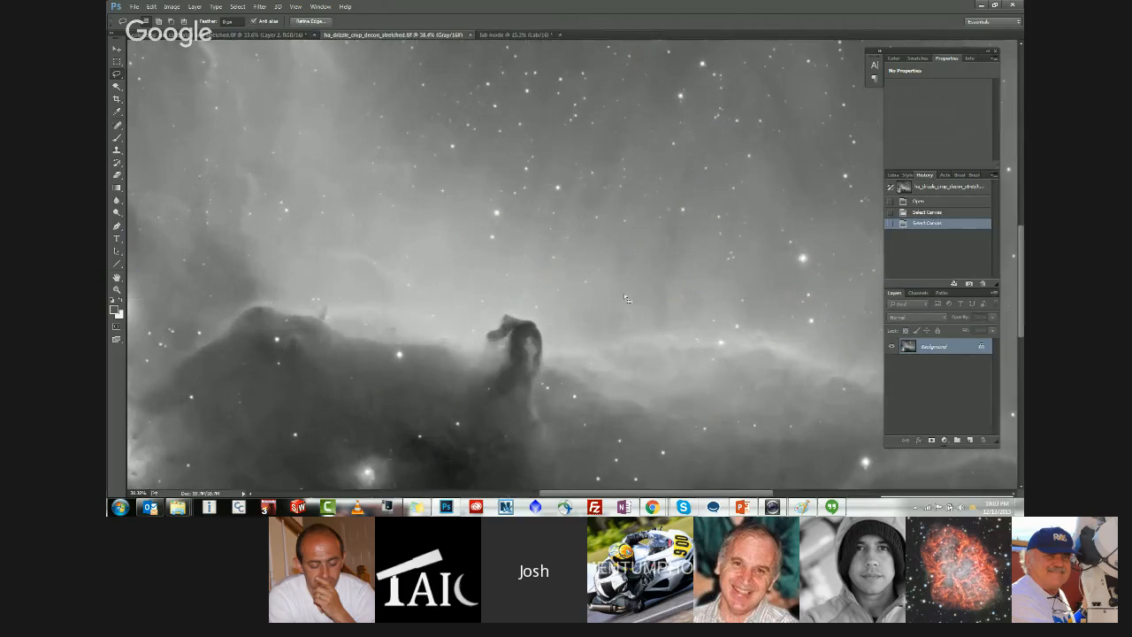
scroll(478, 199, "down", 6)
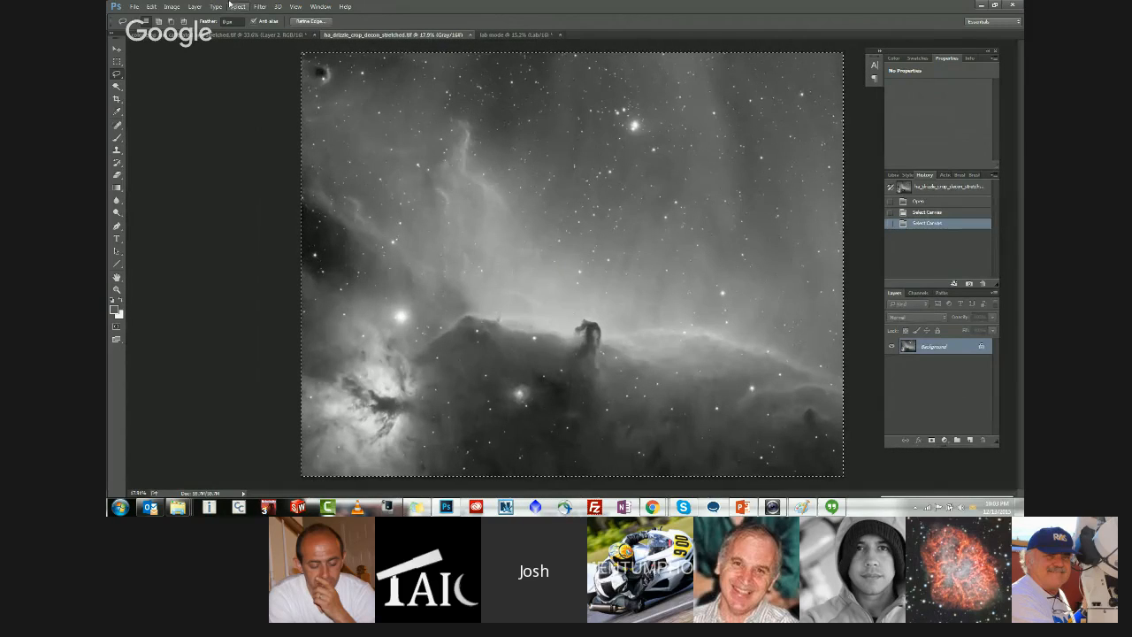
Step: Try the High Pass filter directly on the hydrogen-alpha background layer, then undo it
left_click(260, 6)
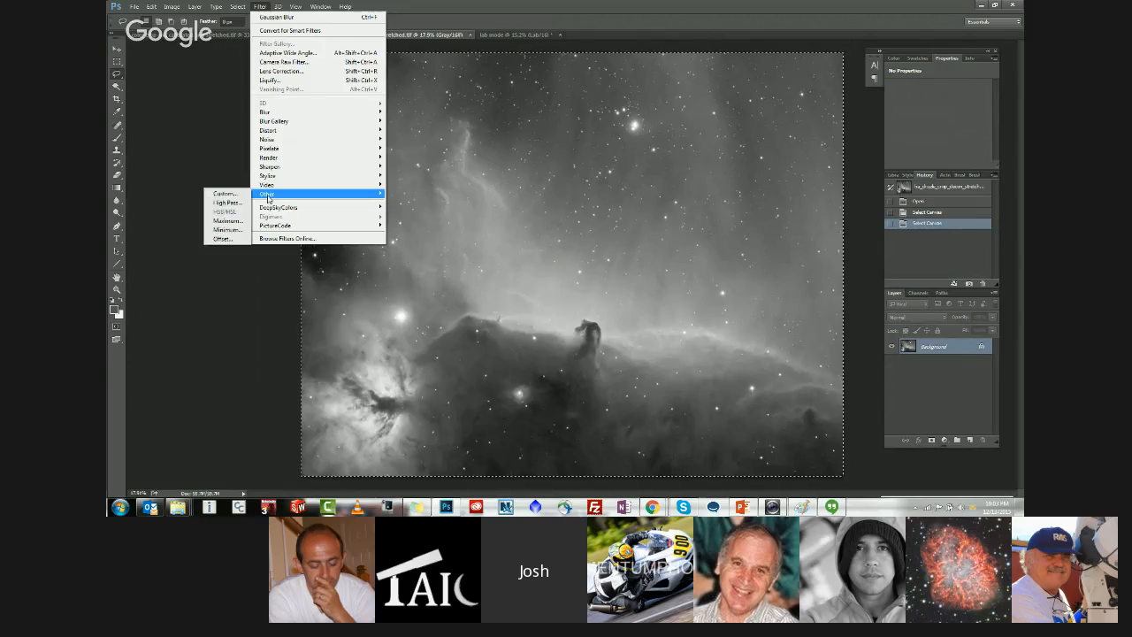
left_click(240, 202)
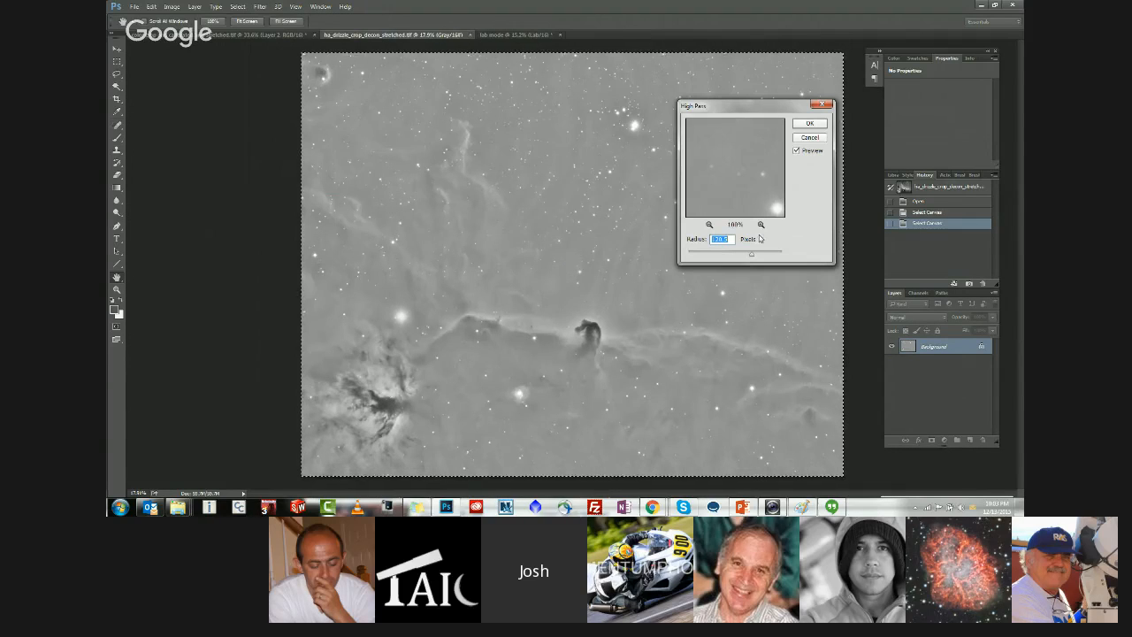
left_click(809, 124)
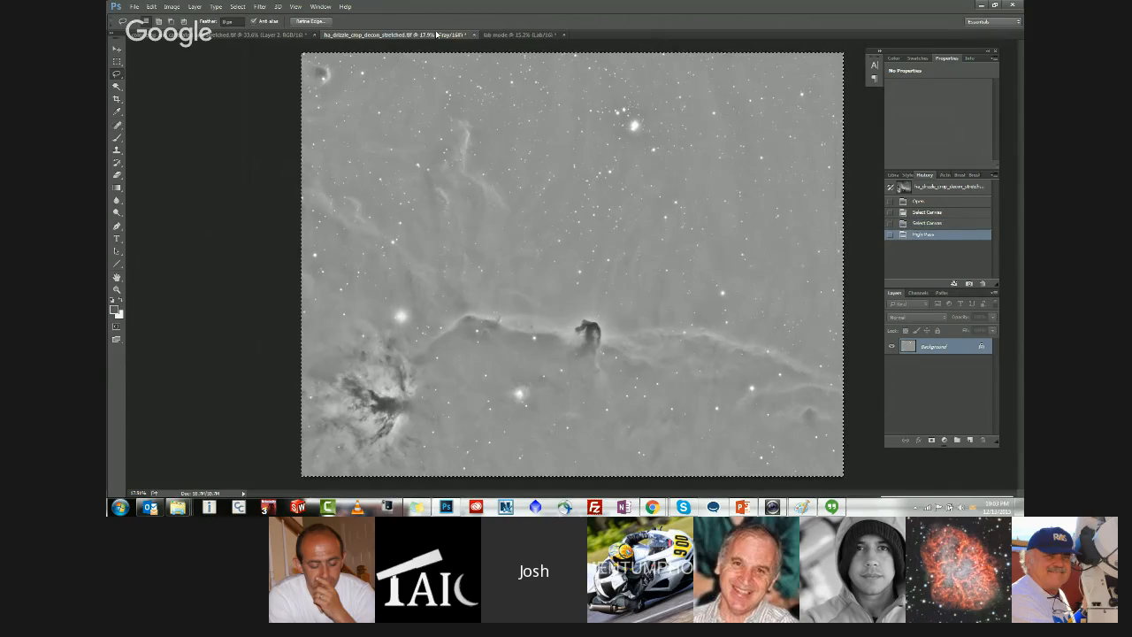
left_click(152, 7)
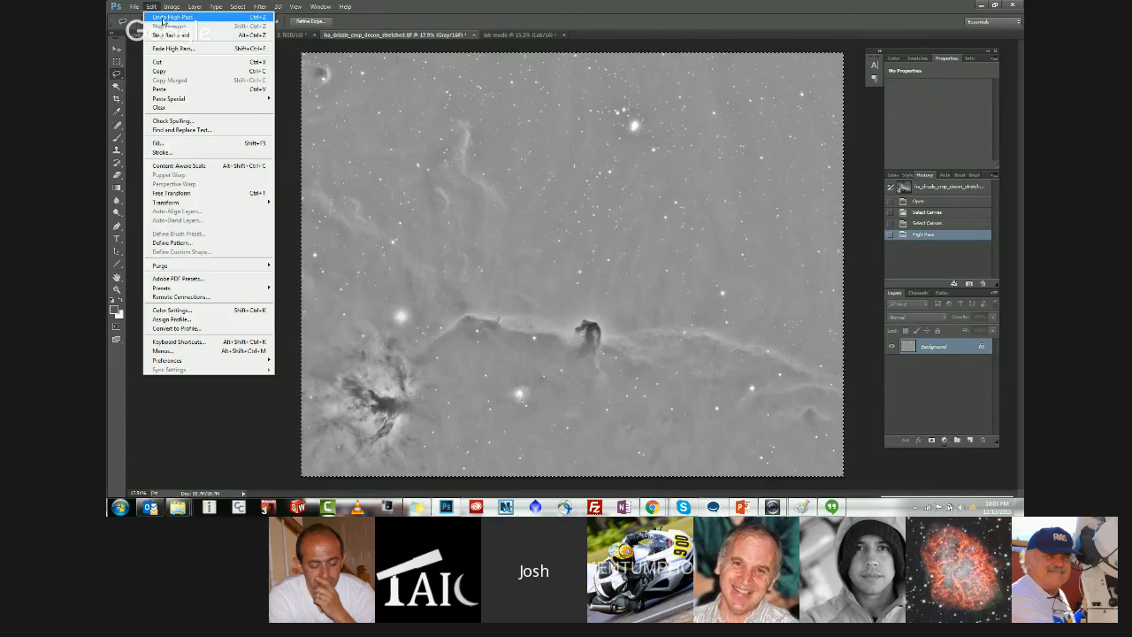
left_click(162, 17)
Step: Duplicate the hydrogen-alpha background layer twice and apply the High Pass filter to the lower copy
left_click_drag(938, 352, 970, 440)
left_click_drag(946, 346, 970, 439)
left_click(939, 364)
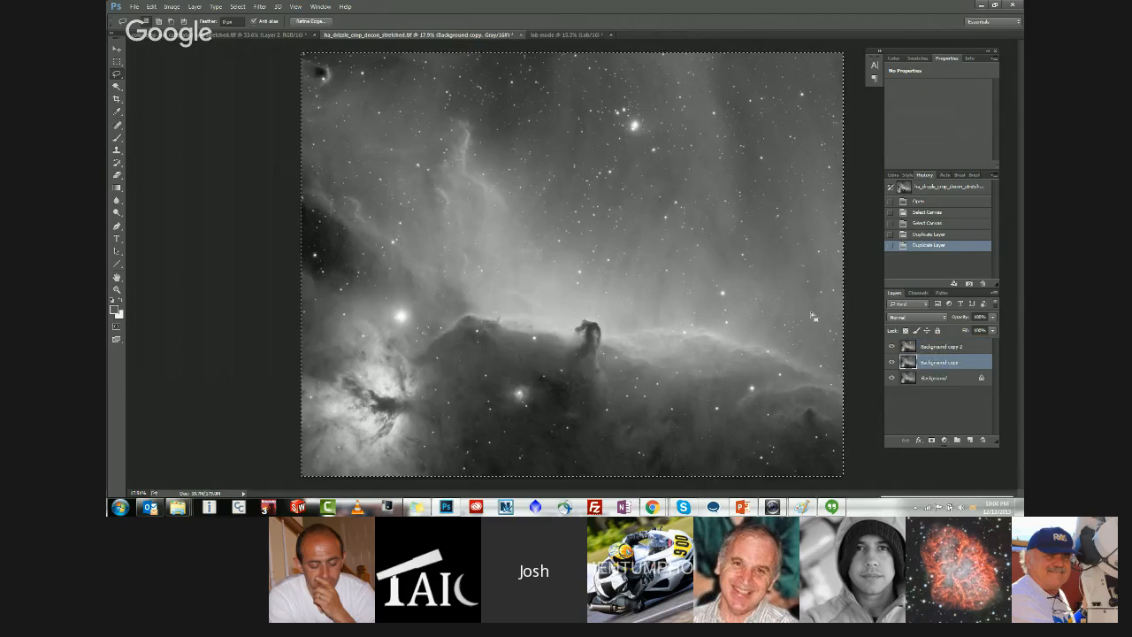
left_click(260, 7)
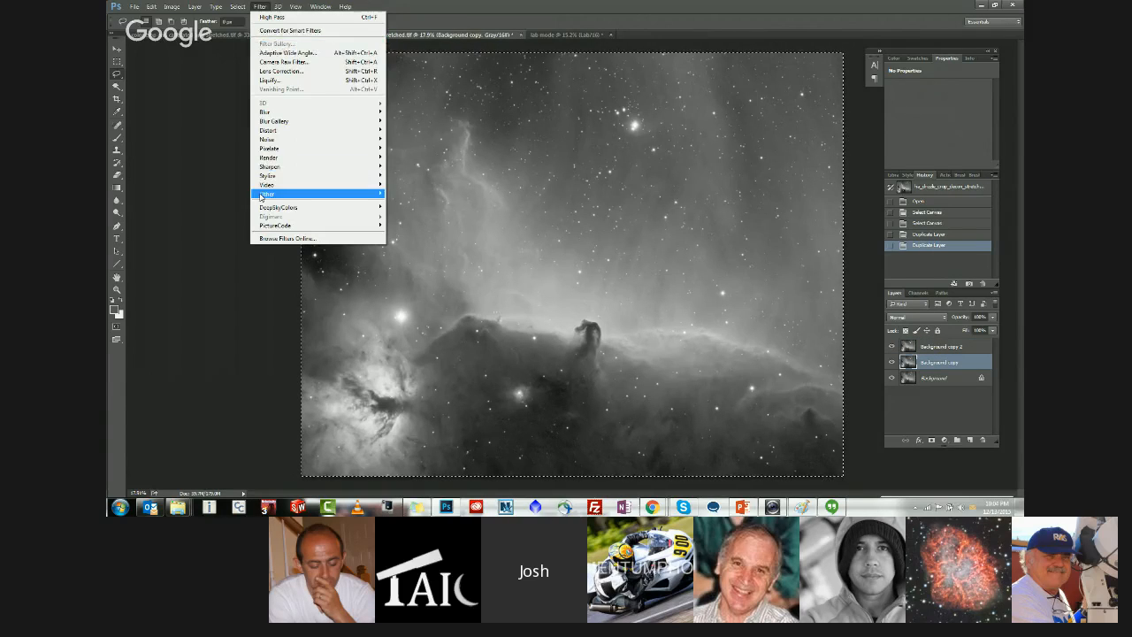
mouse_move(292, 194)
left_click(228, 204)
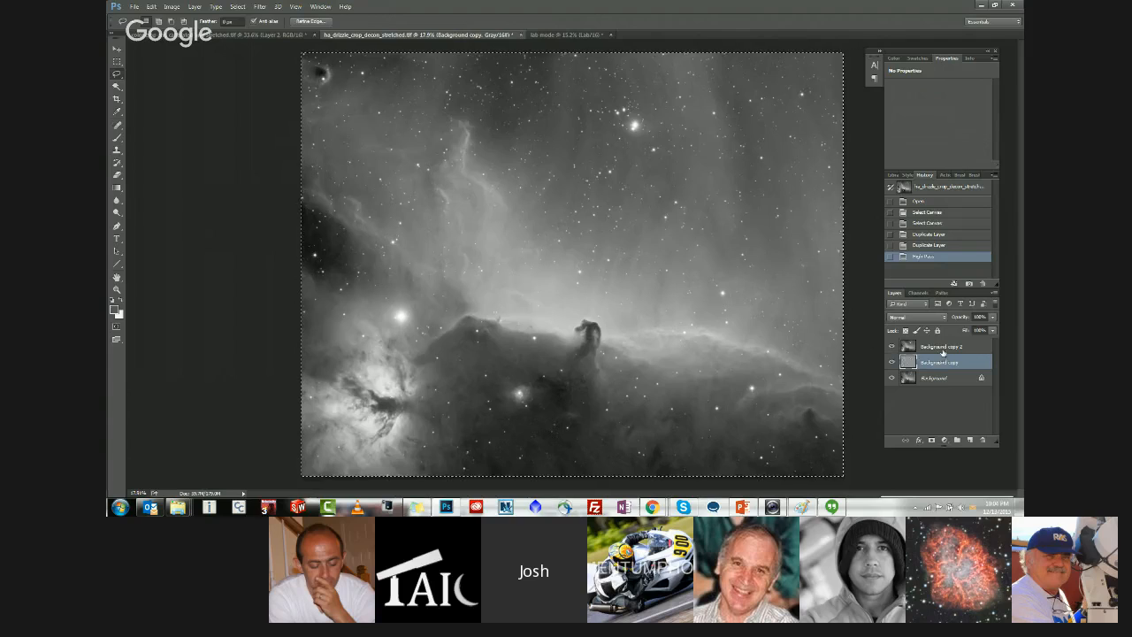
Step: Apply a High Pass filter with a 120.5-pixel radius to the Background copy 2 layer
left_click(939, 347)
left_click(256, 6)
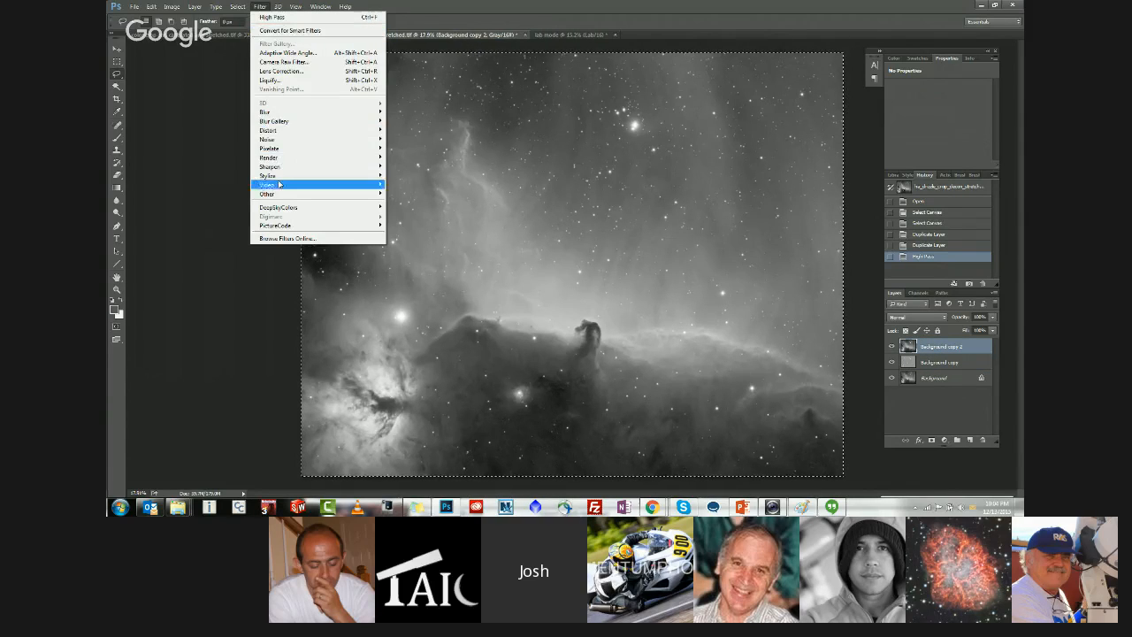
mouse_move(275, 196)
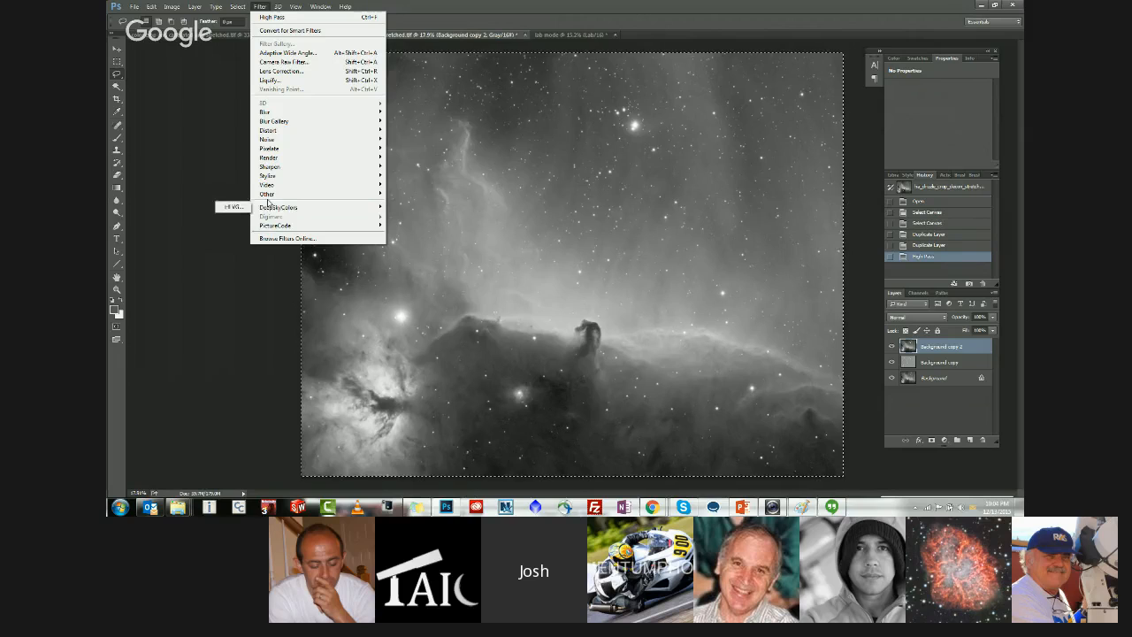
left_click(233, 202)
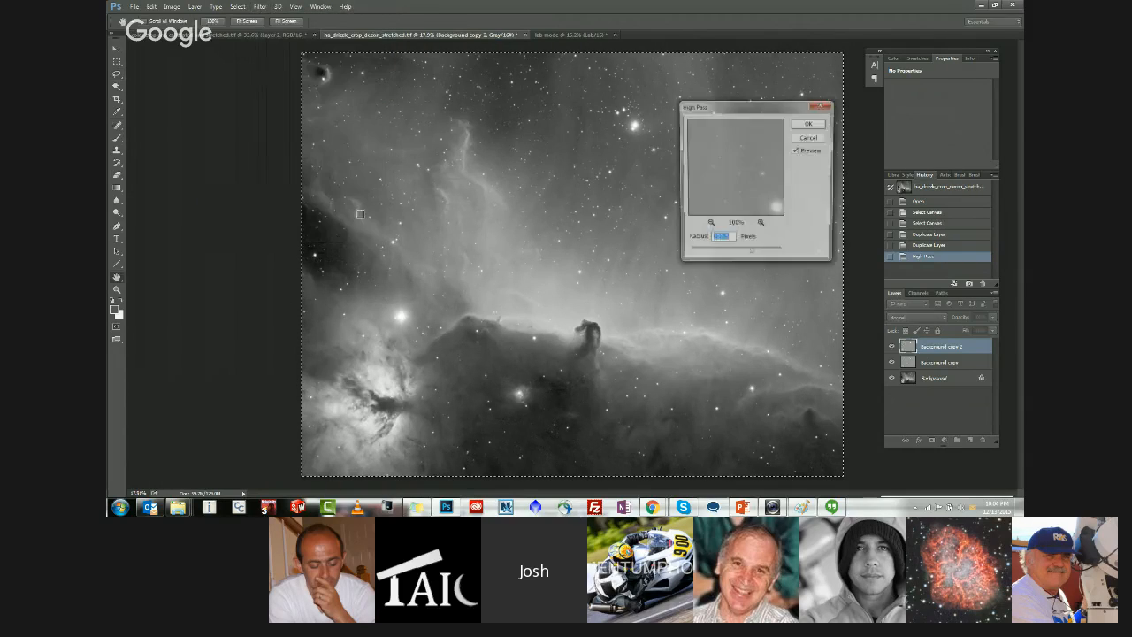
left_click(809, 124)
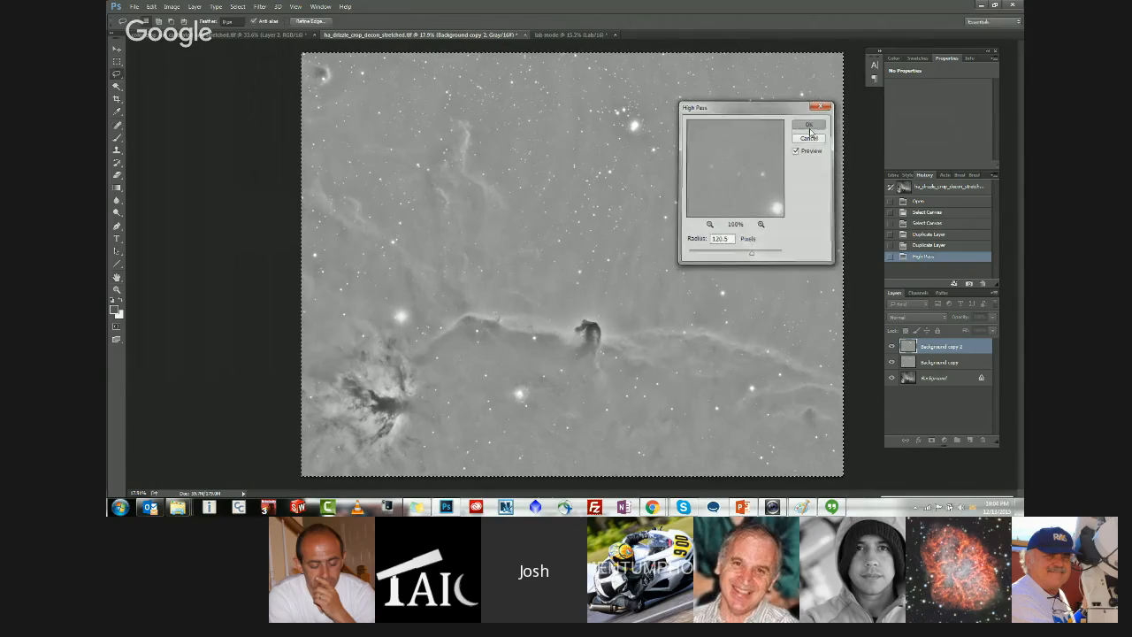
Step: Set the Background copy 2 layer to Soft Light and the Background copy layer to Overlay, and clear the selection
left_click(918, 316)
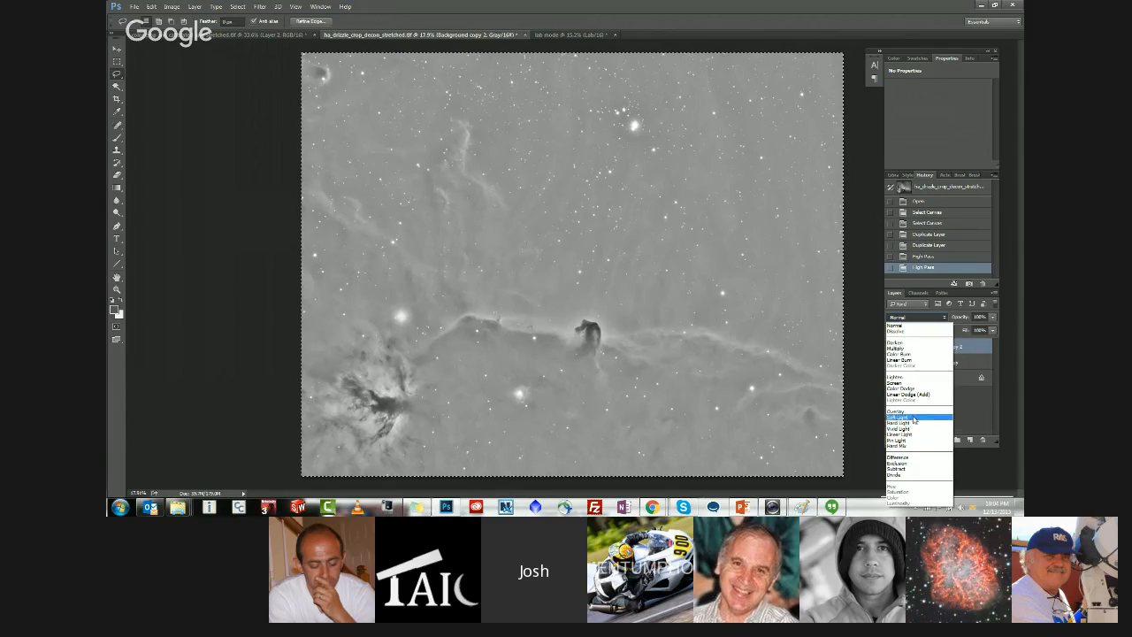
left_click(918, 425)
left_click(939, 362)
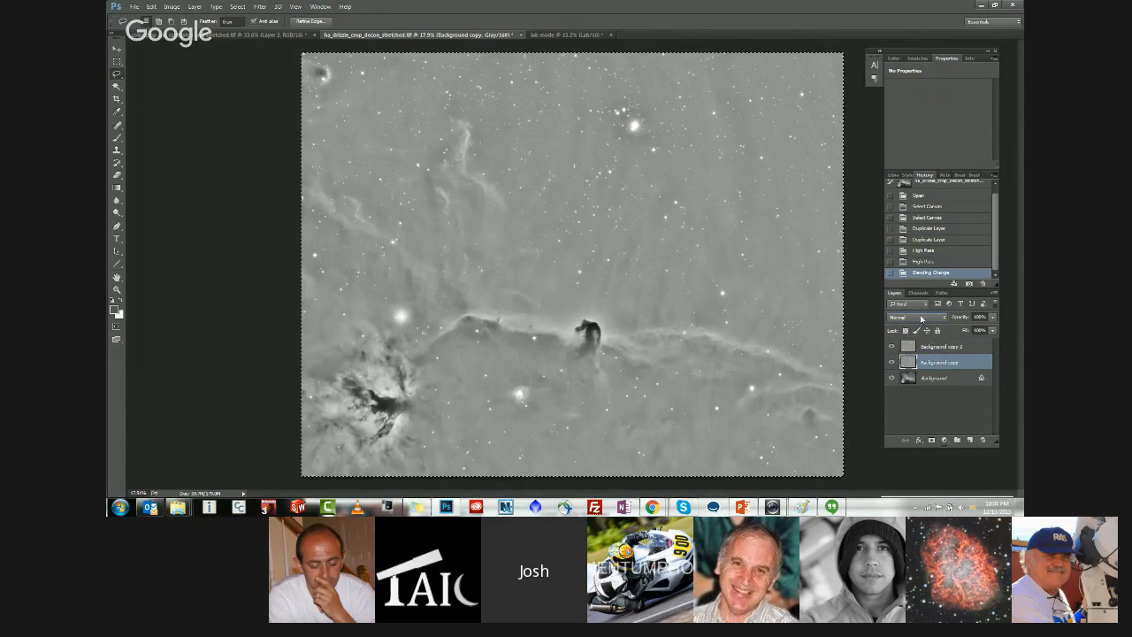
left_click(920, 317)
left_click(904, 412)
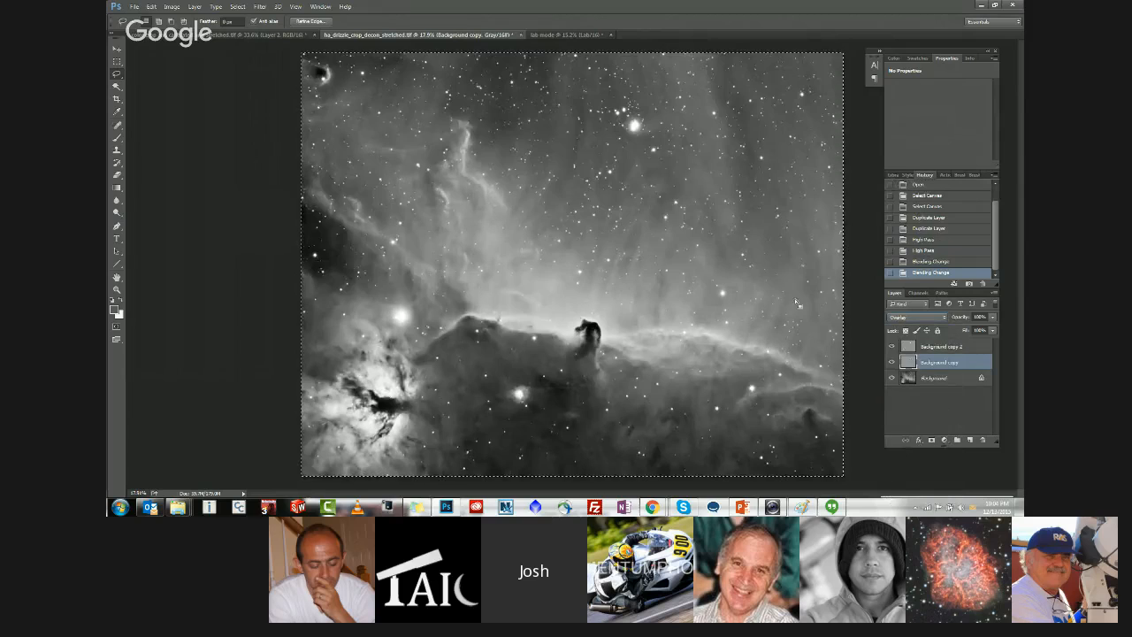
key("ctrl+d")
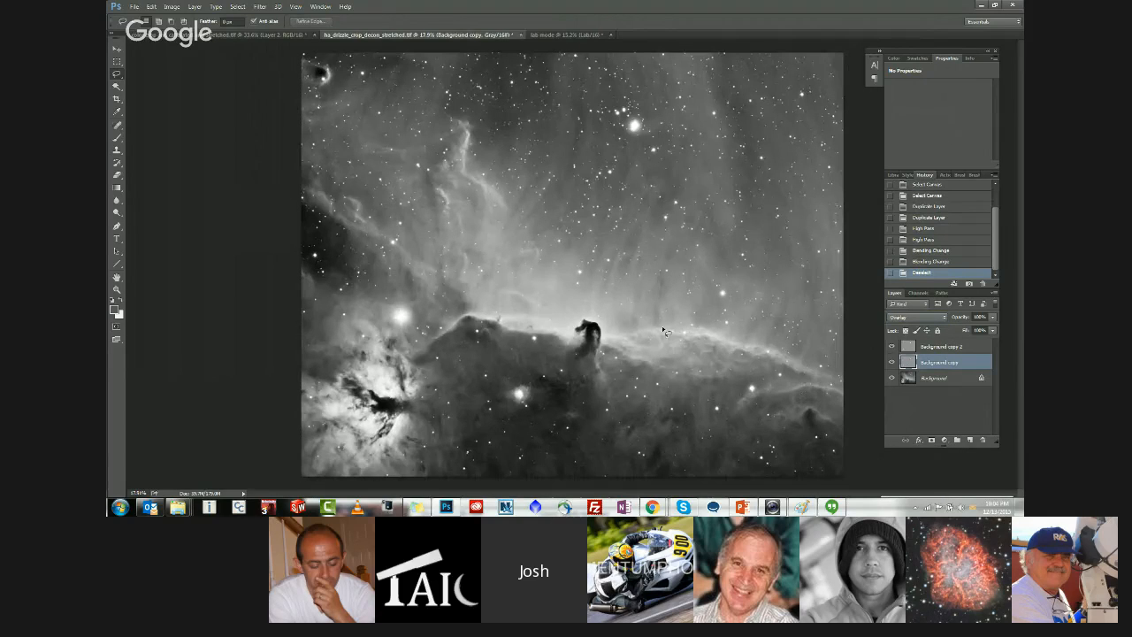
Step: Flatten the hydrogen-alpha image with its two high-pass layers into a single background layer
scroll(665, 328, "up", 8)
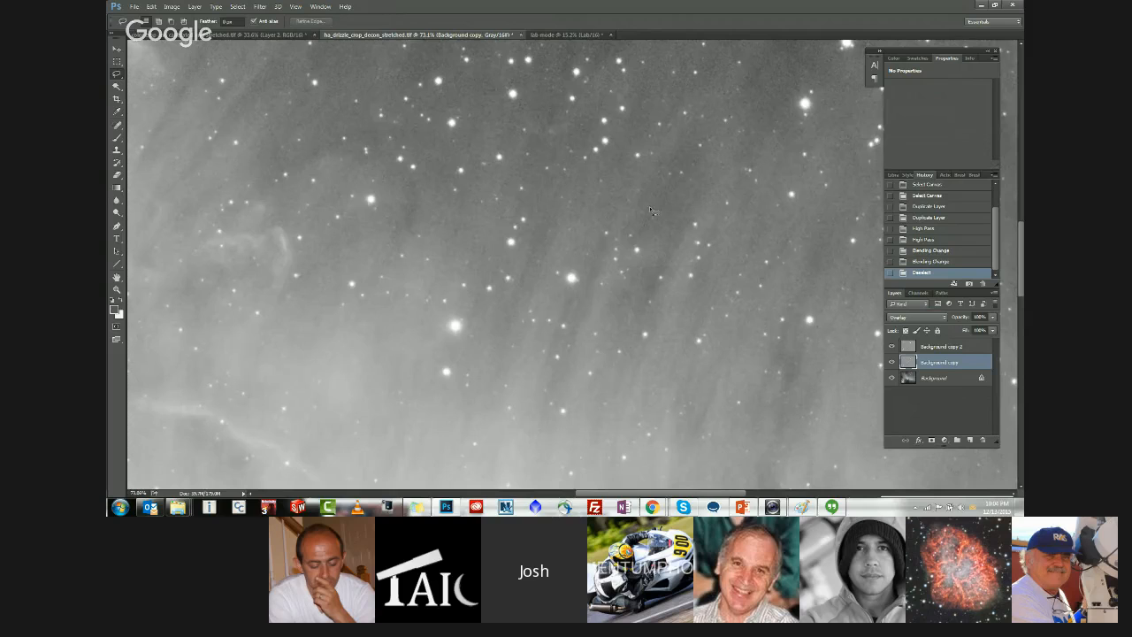
scroll(679, 305, "down", 2)
scroll(654, 354, "down", 2)
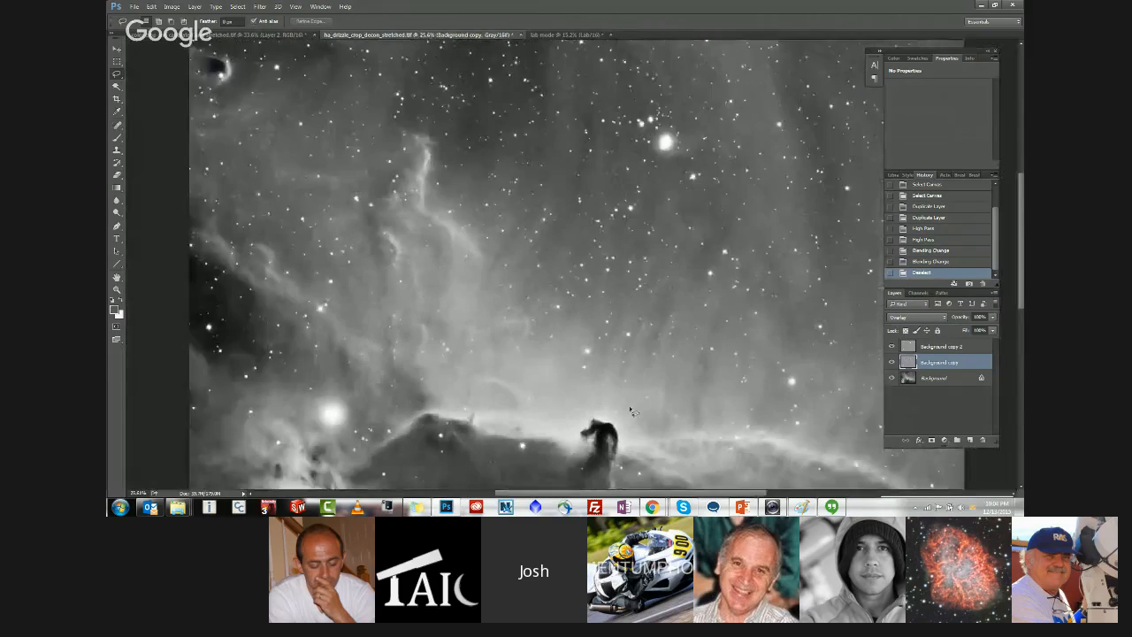
scroll(619, 406, "up", 5)
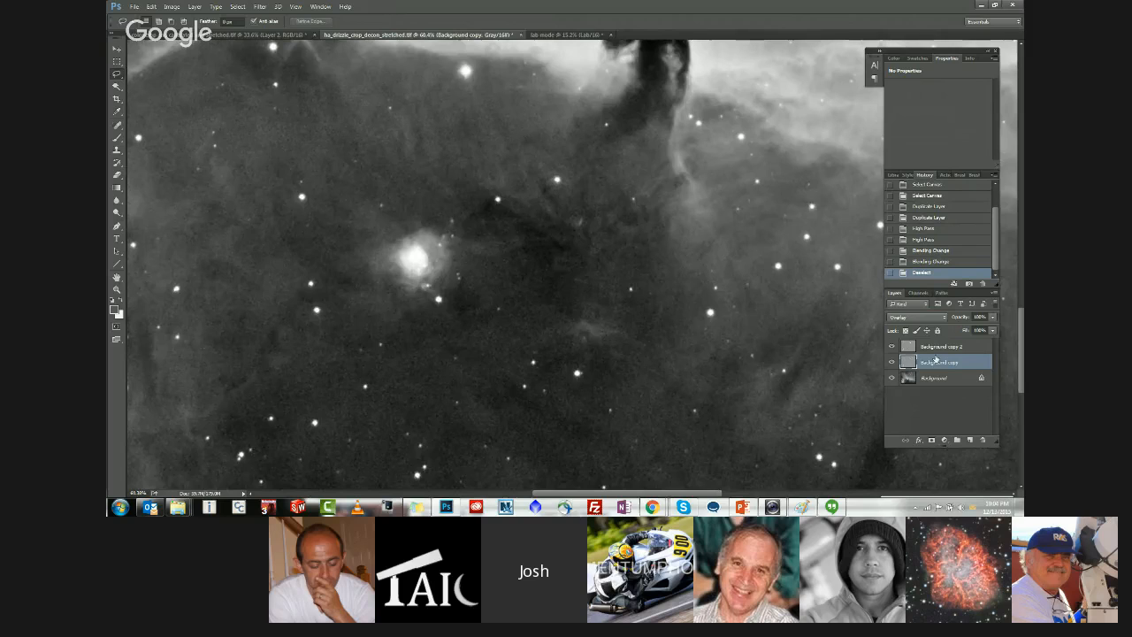
right_click(947, 380)
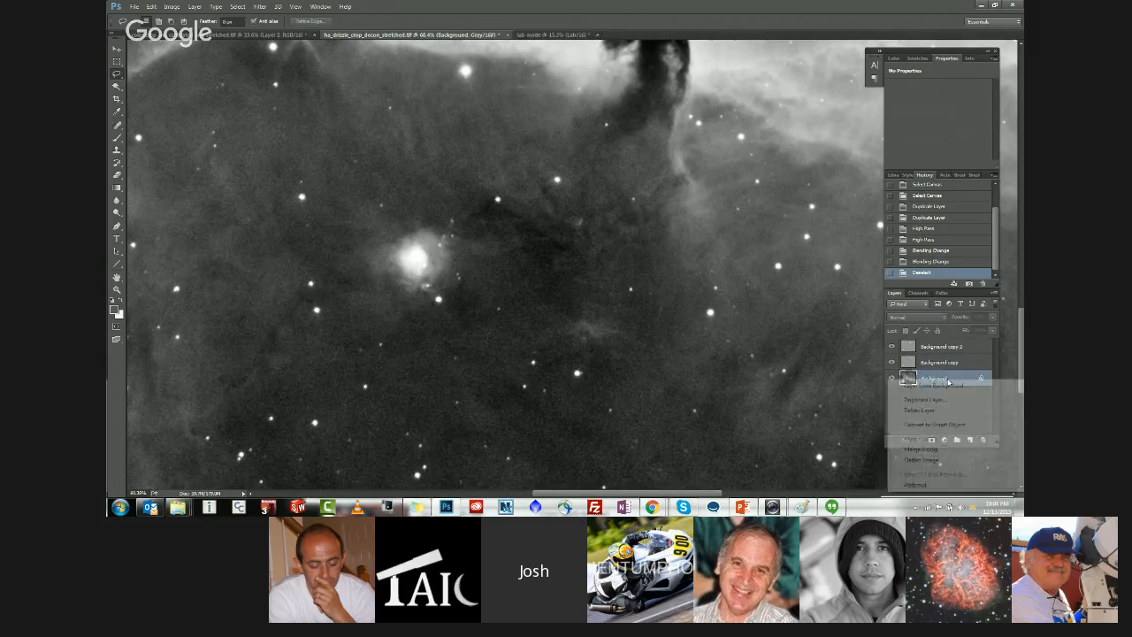
left_click(922, 460)
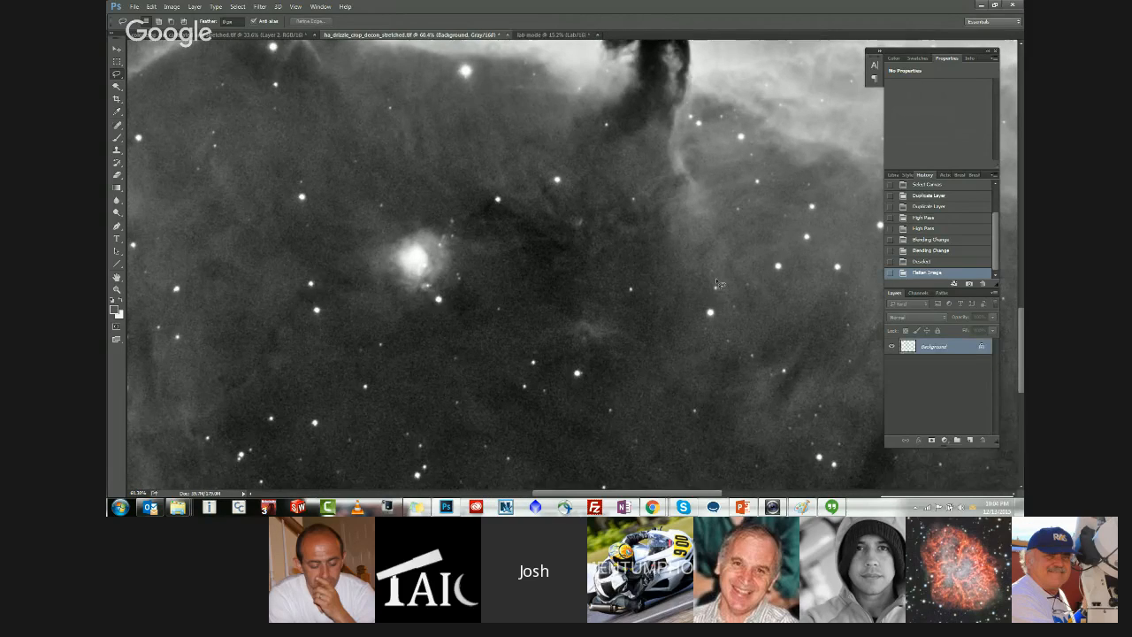
Step: Copy the entire flattened grayscale image and paste it as a new top layer in the stretched color image
scroll(780, 290, "down", 5)
scroll(780, 290, "down", 2)
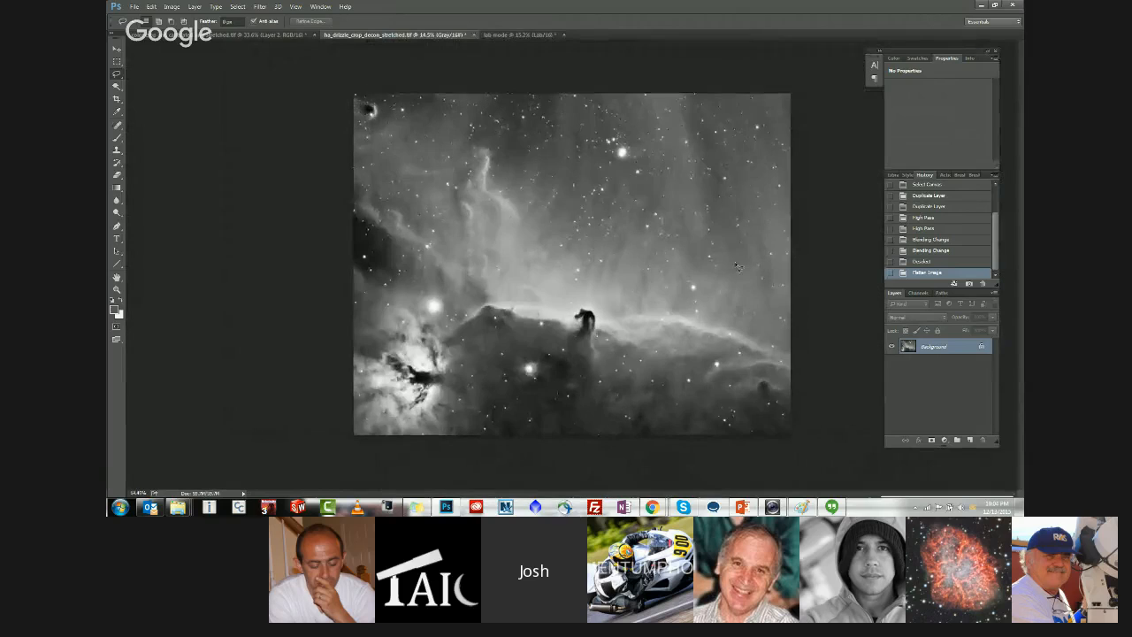
scroll(545, 186, "up", 2)
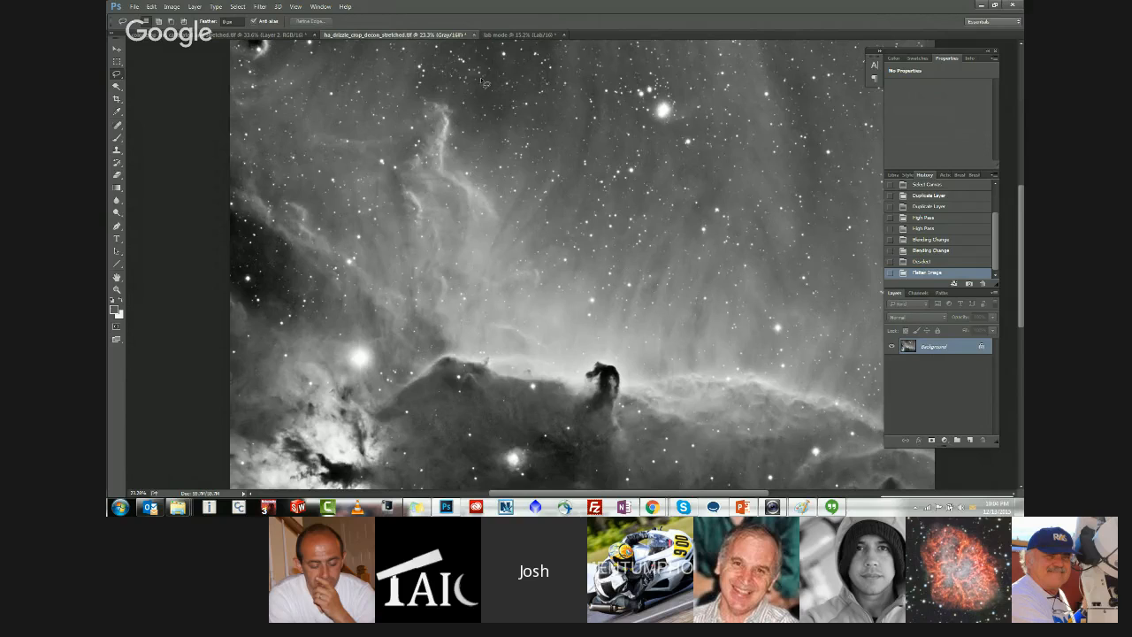
key("ctrl+a")
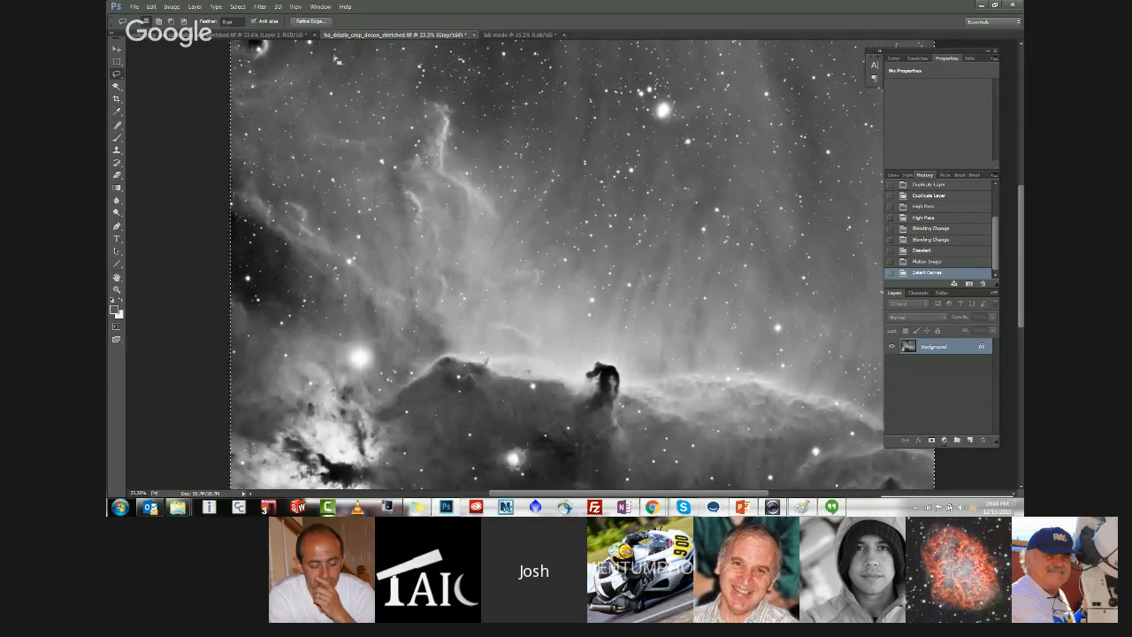
left_click(268, 35)
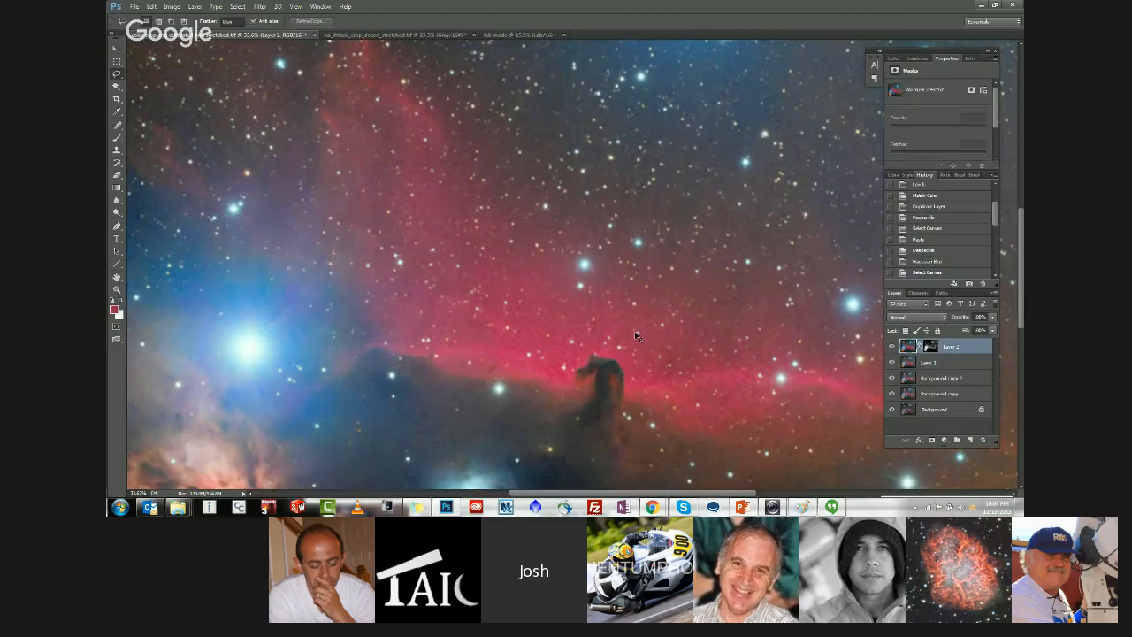
key("ctrl+v")
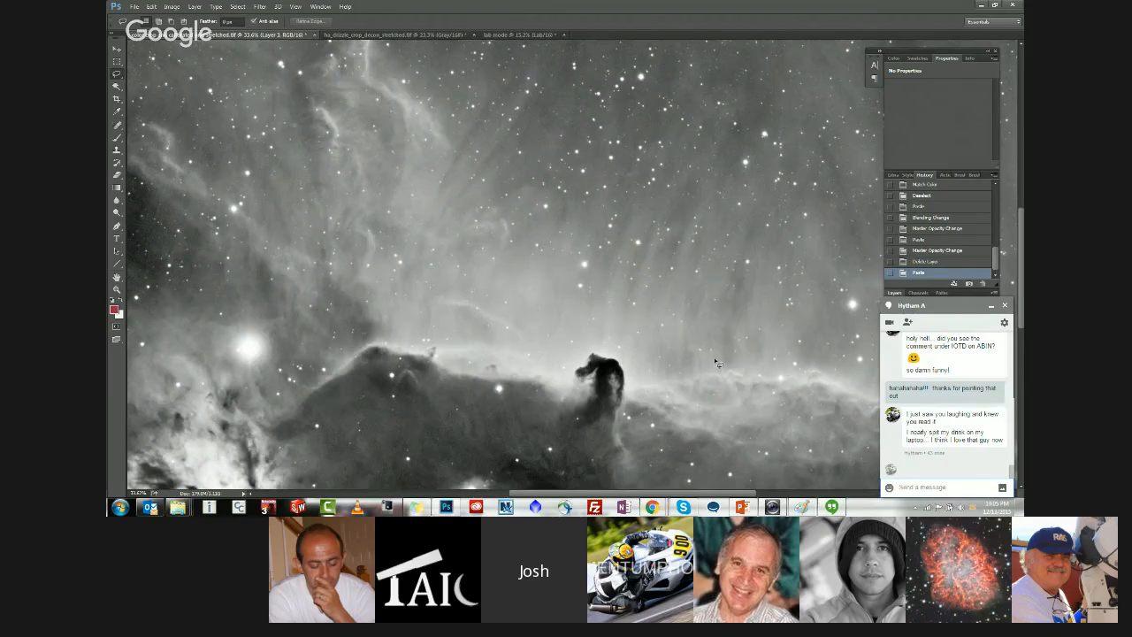
Step: Minimize the chat pop-up and set the pasted grayscale layer's blend mode to Luminosity
left_click(991, 306)
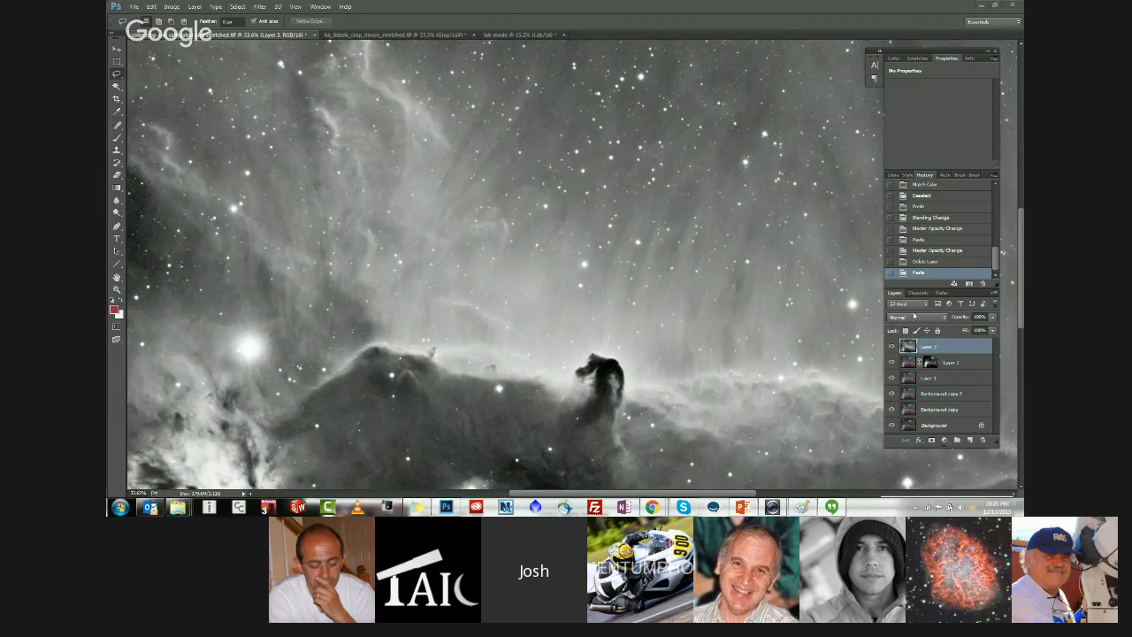
left_click(914, 319)
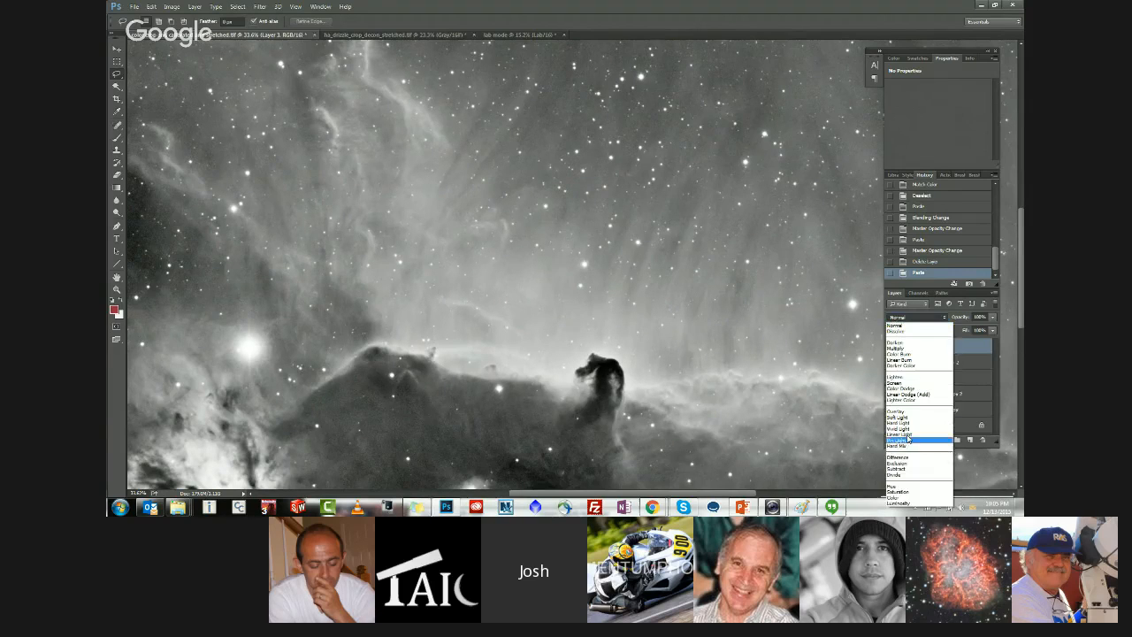
left_click(904, 503)
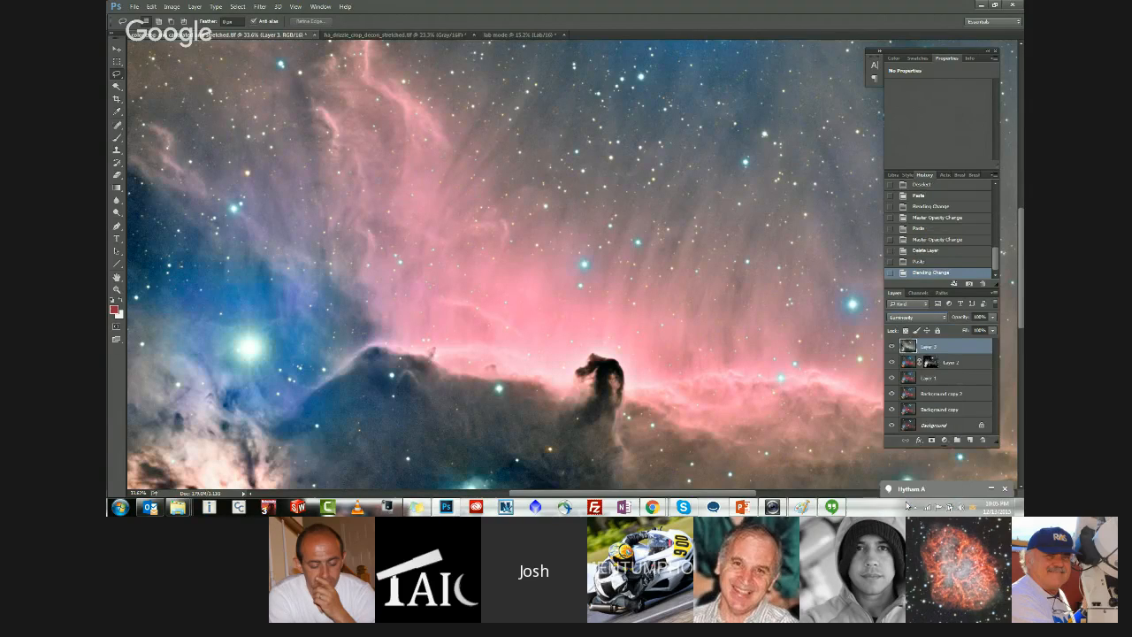
Step: Duplicate the layered color image as a separate document, keeping the default copy name
left_click(174, 7)
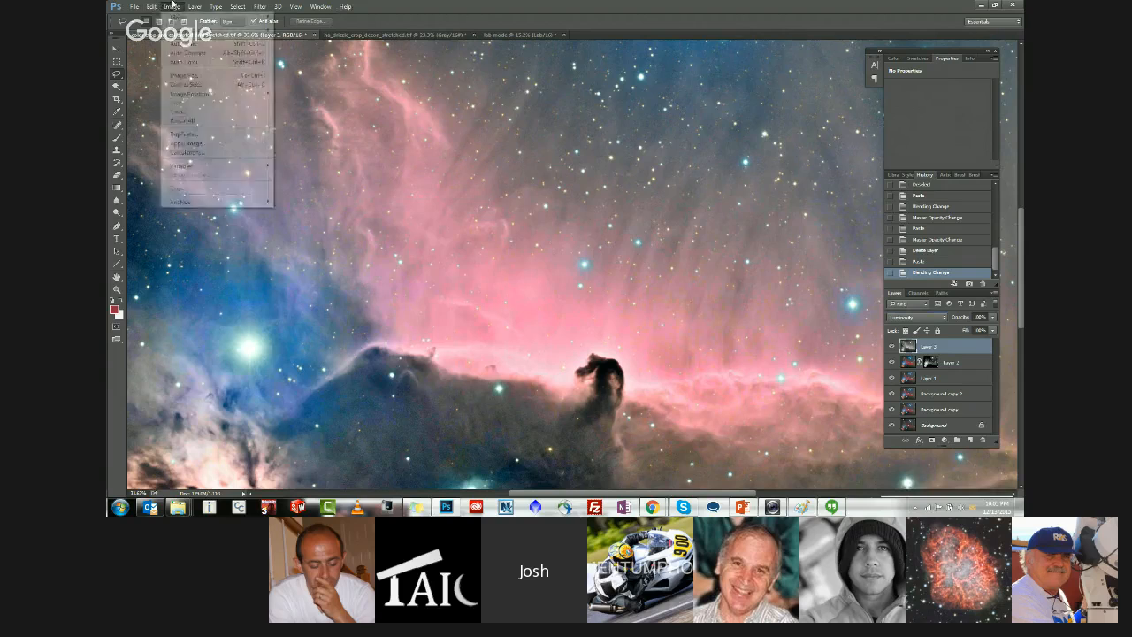
mouse_move(178, 19)
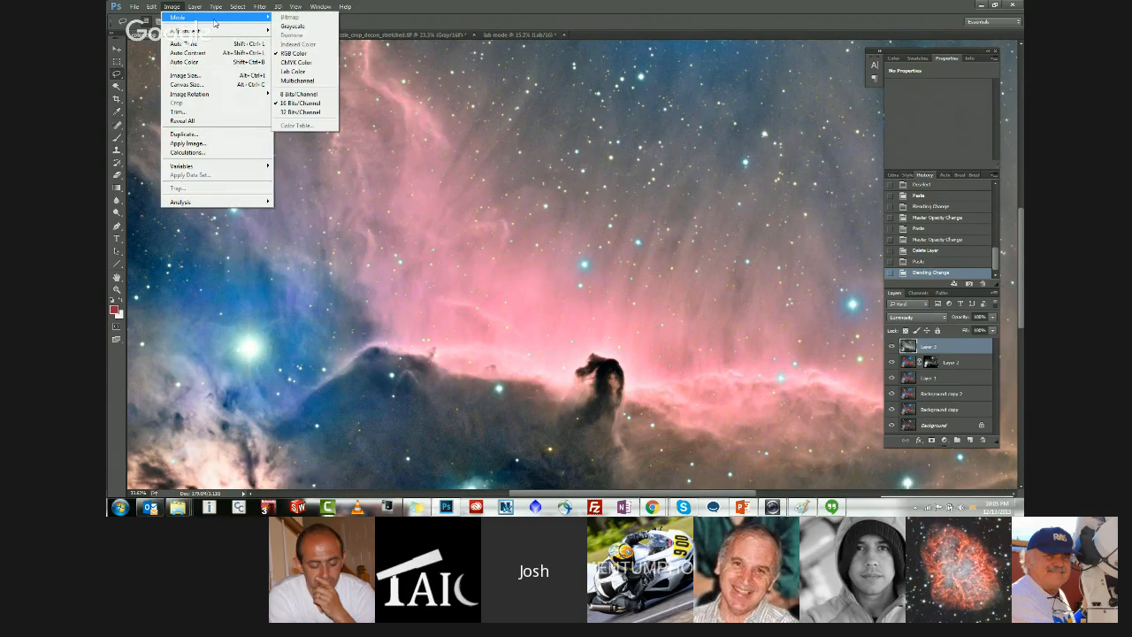
left_click(171, 8)
left_click(171, 8)
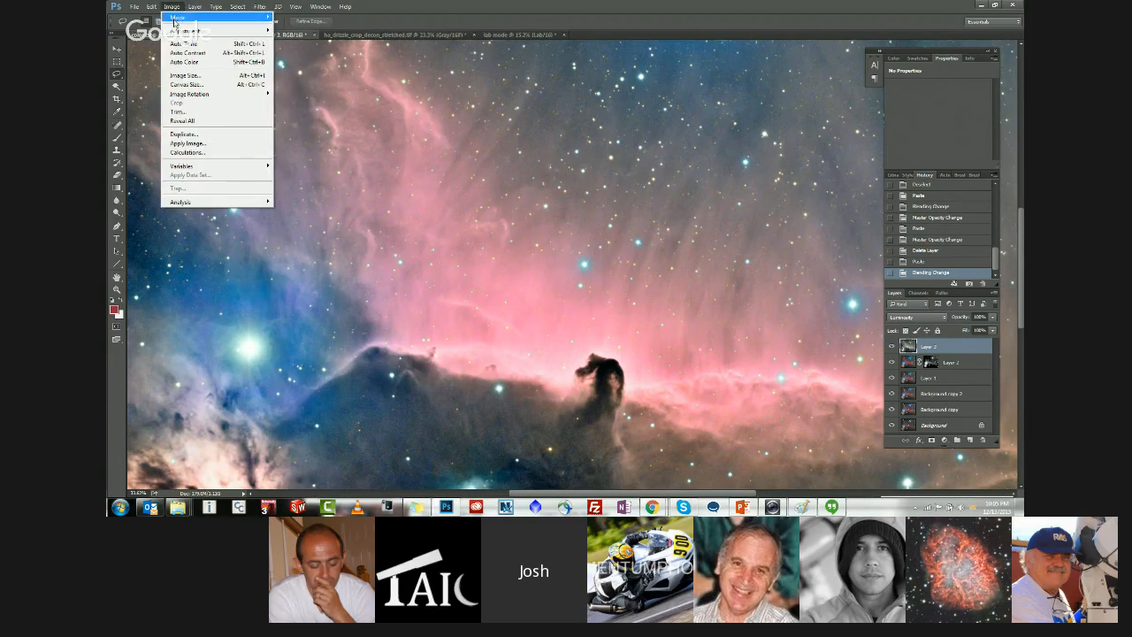
mouse_move(157, 13)
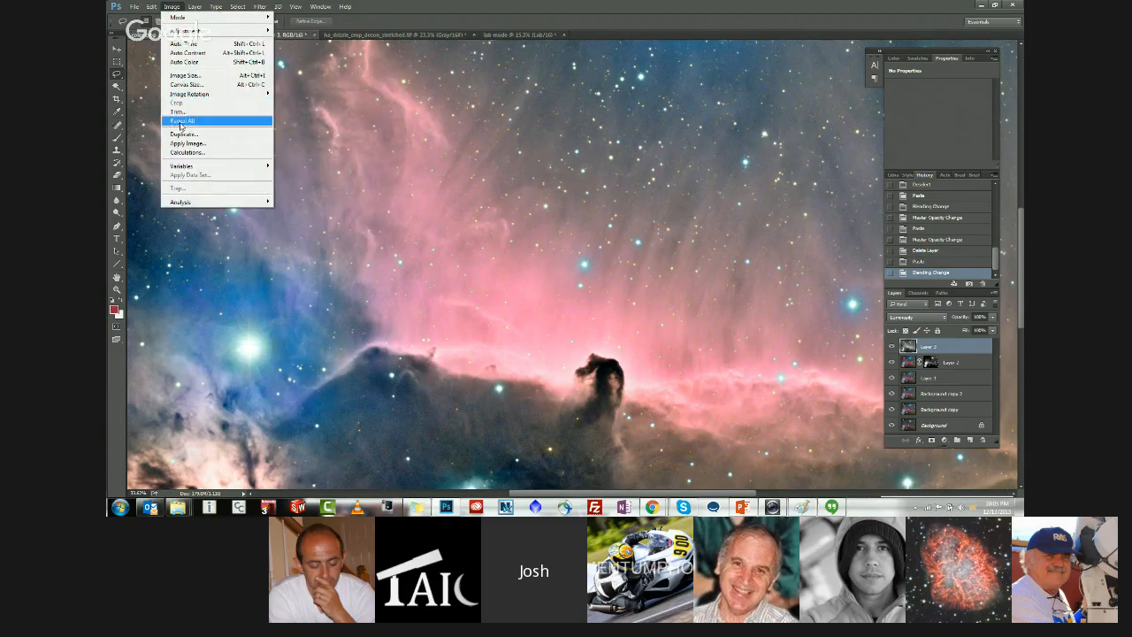
left_click(184, 133)
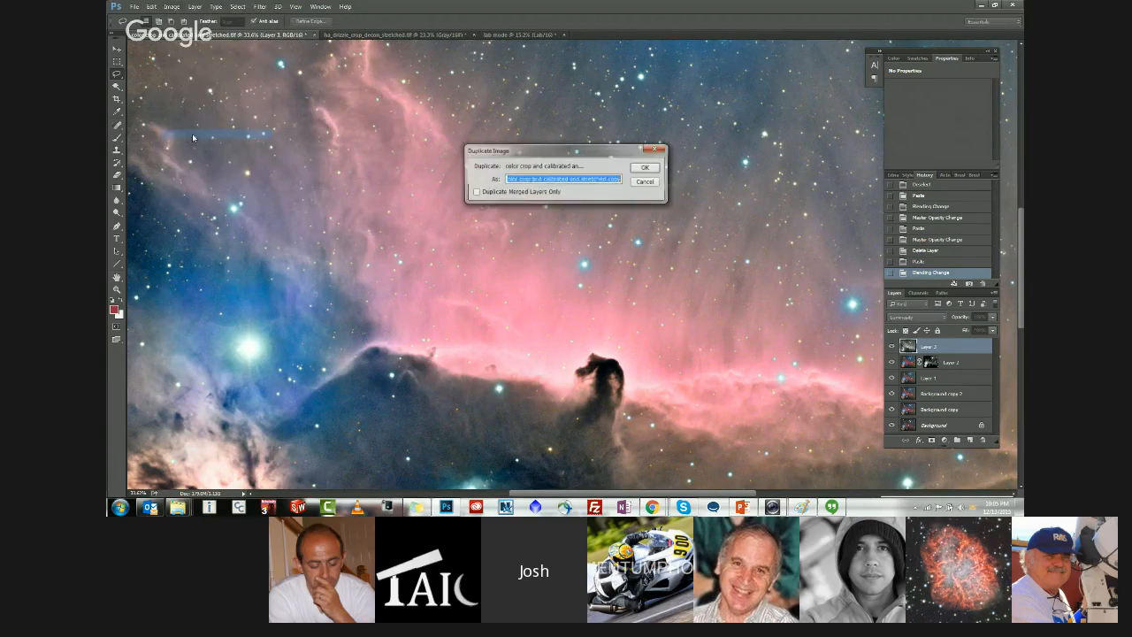
left_click(647, 169)
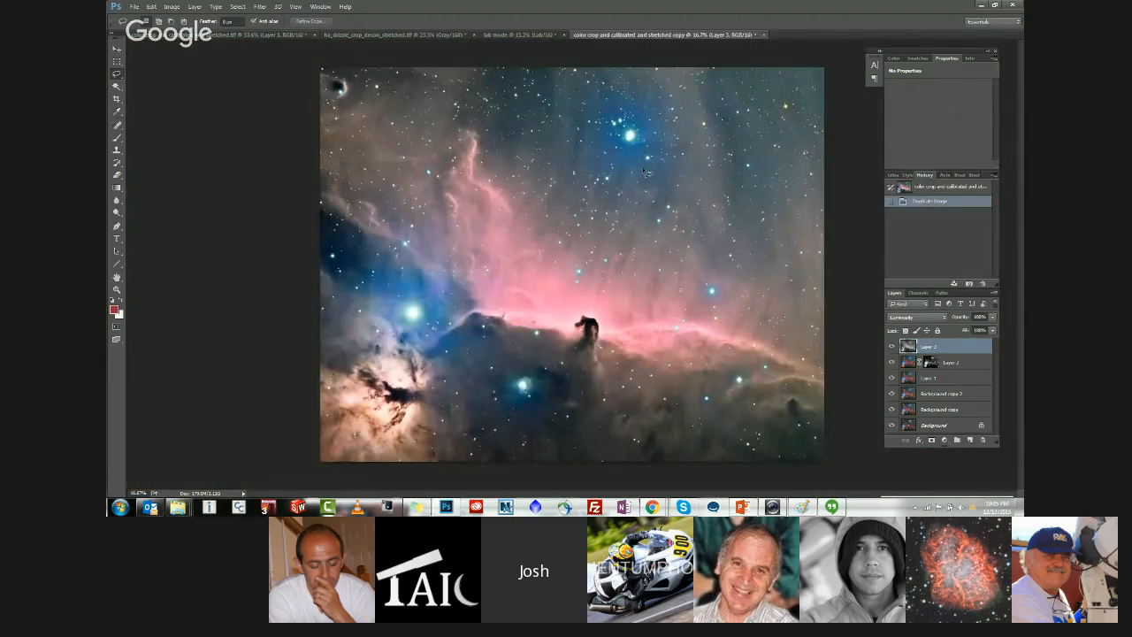
Step: Convert the duplicated image to Lab Color mode, flattening its layers
left_click(176, 7)
mouse_move(182, 18)
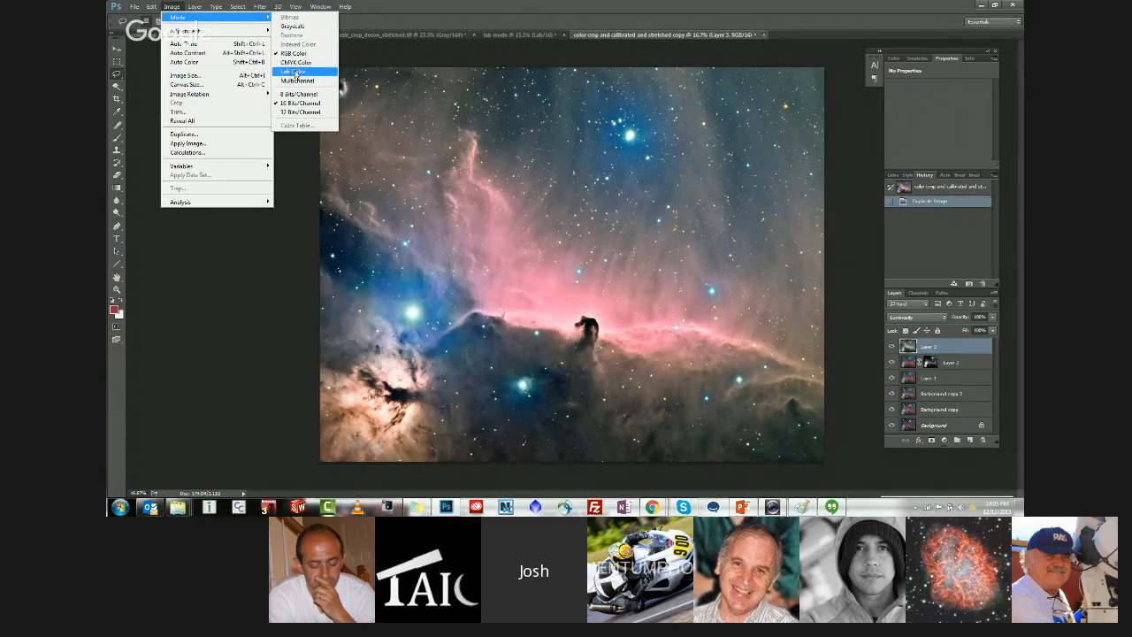
left_click(296, 73)
left_click(531, 187)
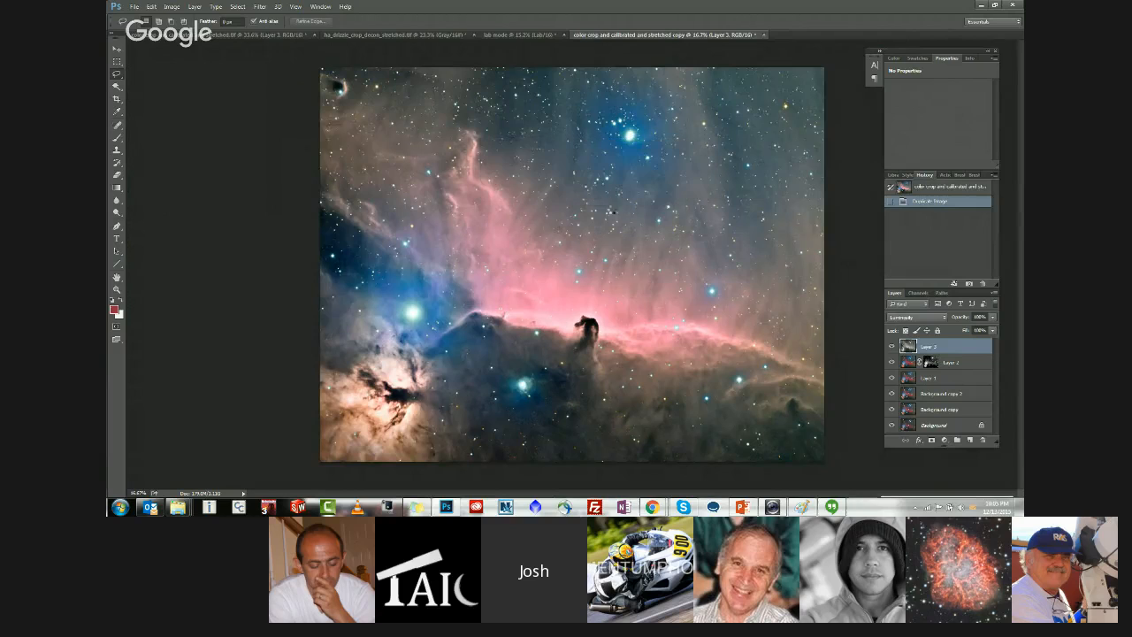
Step: Paste the copied grayscale image into the Lightness channel of the Lab duplicate with the composite channel shown
left_click(918, 293)
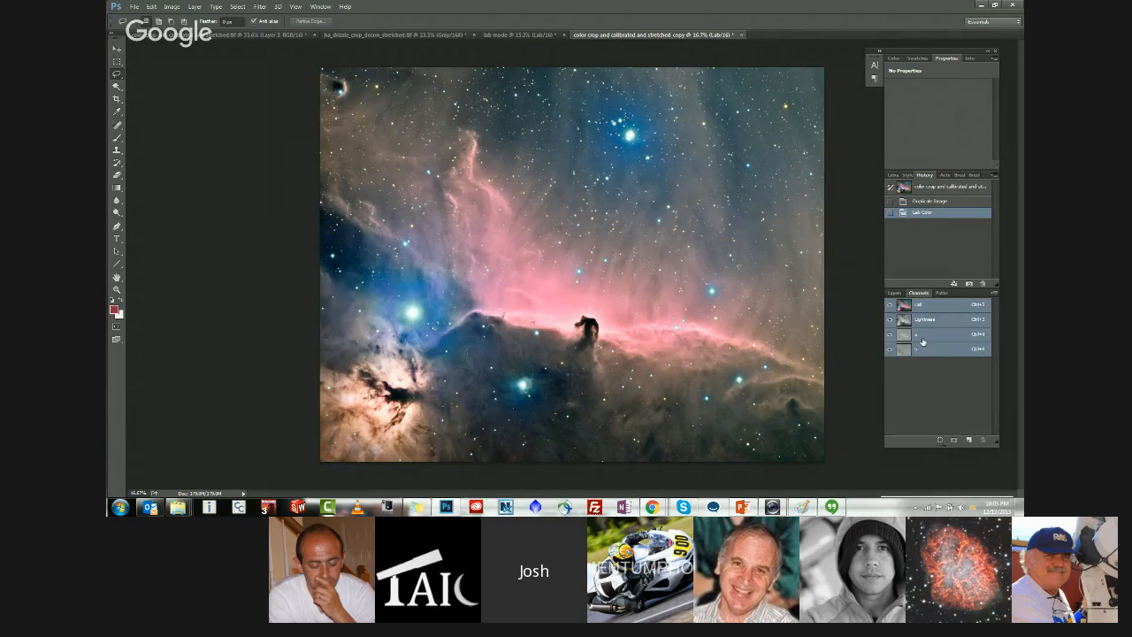
left_click(925, 319)
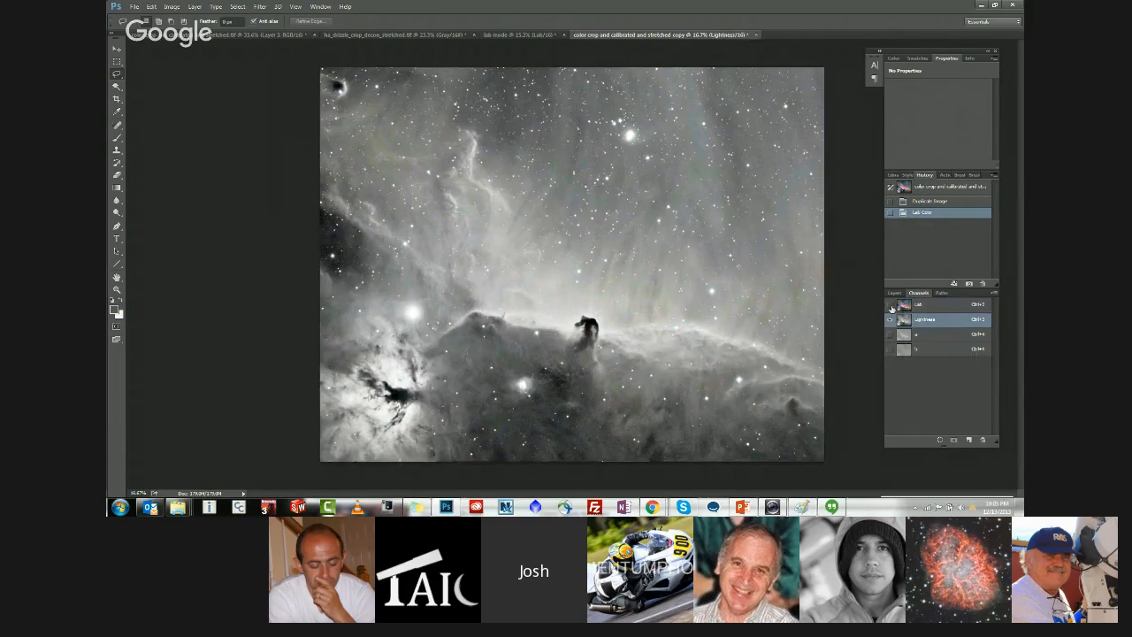
left_click(891, 304)
key("ctrl+v")
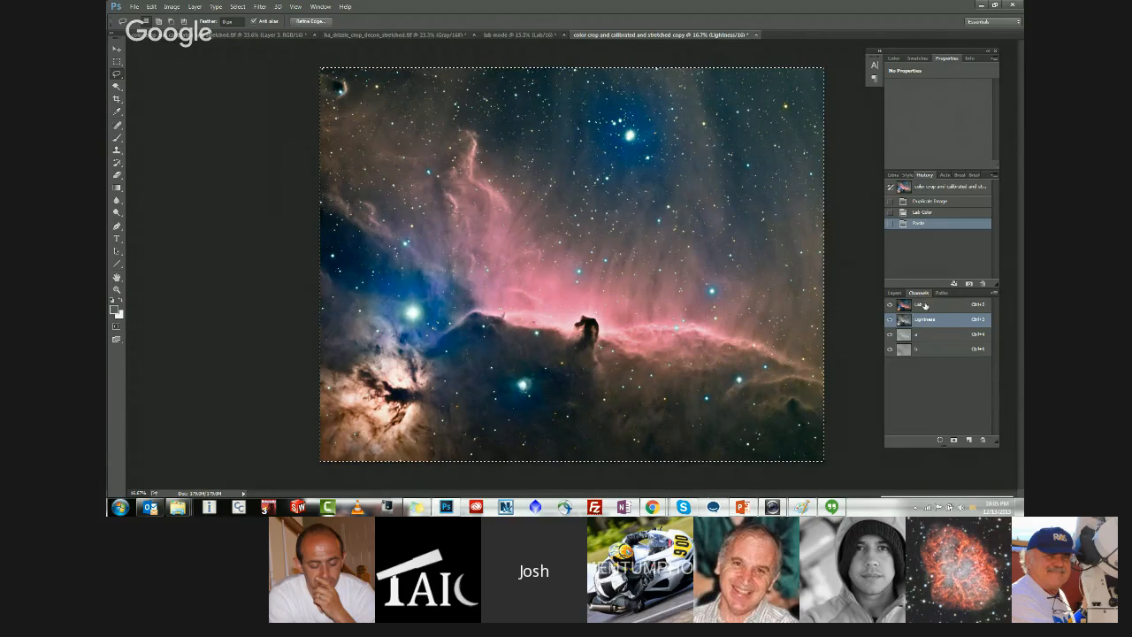
Step: Copy the full Lab composite image and paste it as a new layer in the original RGB color image
left_click(925, 305)
key("ctrl+a")
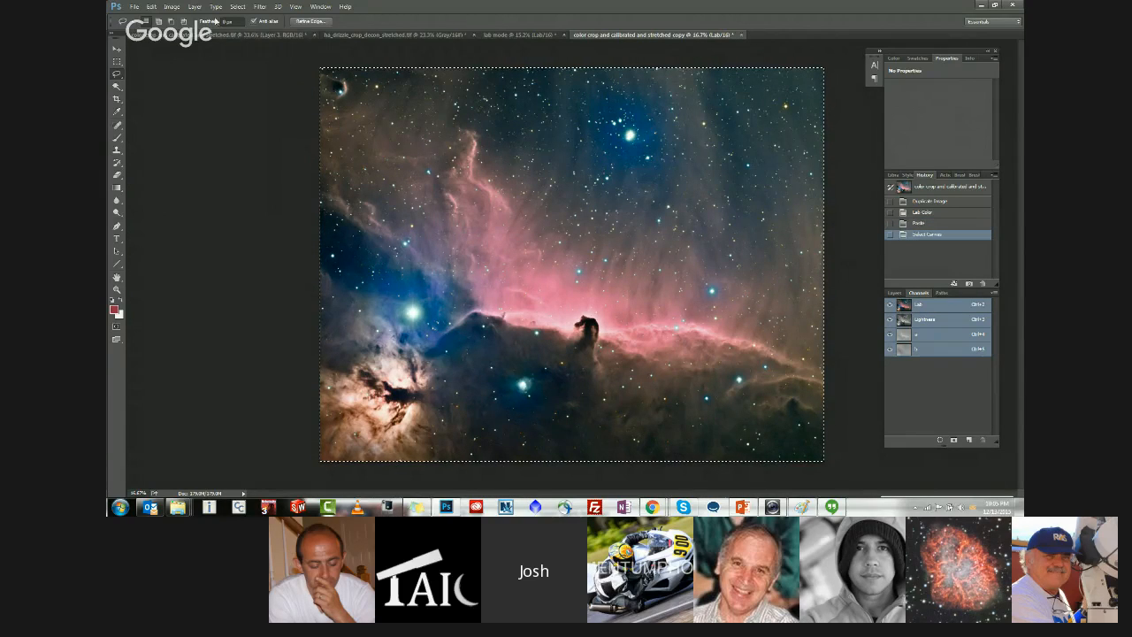
left_click(221, 34)
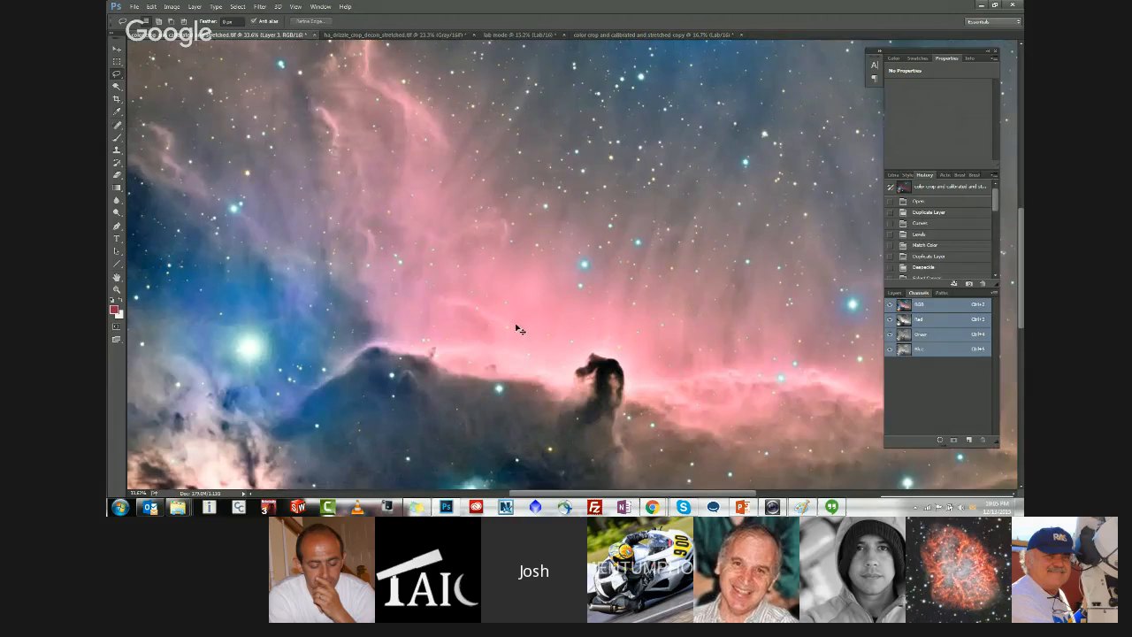
key("ctrl+v")
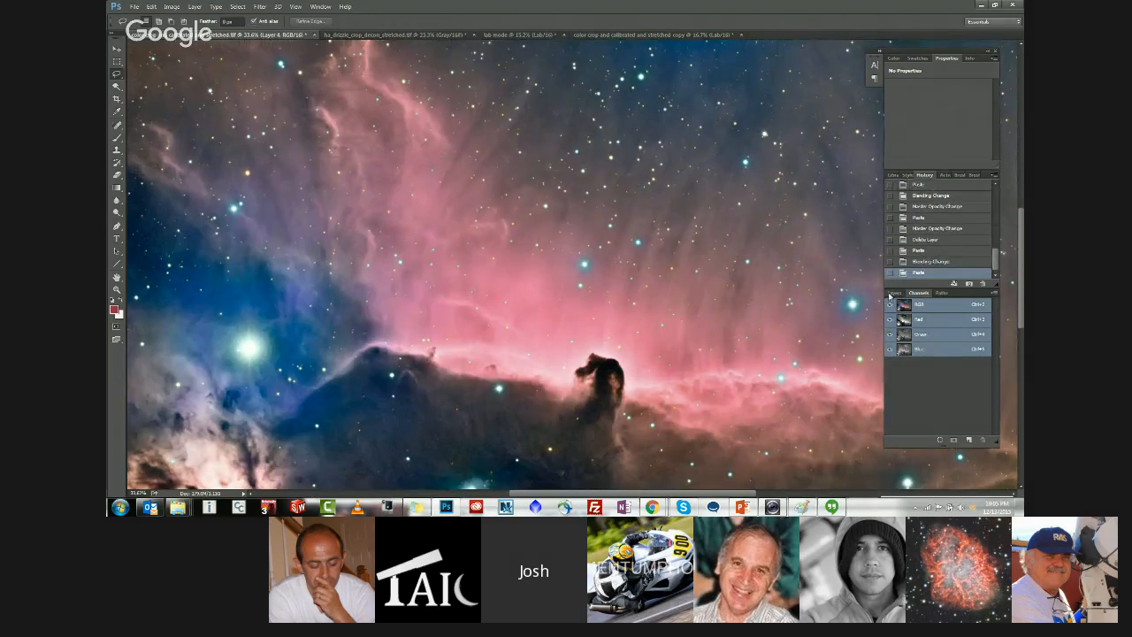
Step: Examine the pasted Lab combination in the color image's layer stack, both as a whole and close up around the nebula
left_click(893, 293)
scroll(754, 298, "down", 5)
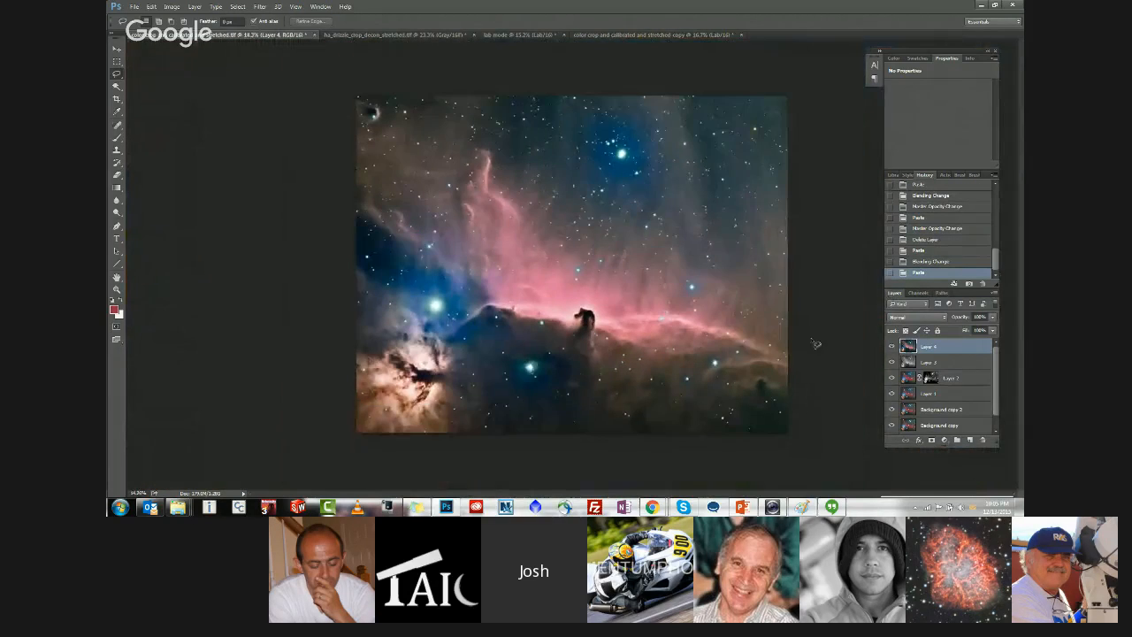
scroll(700, 352, "up", 3)
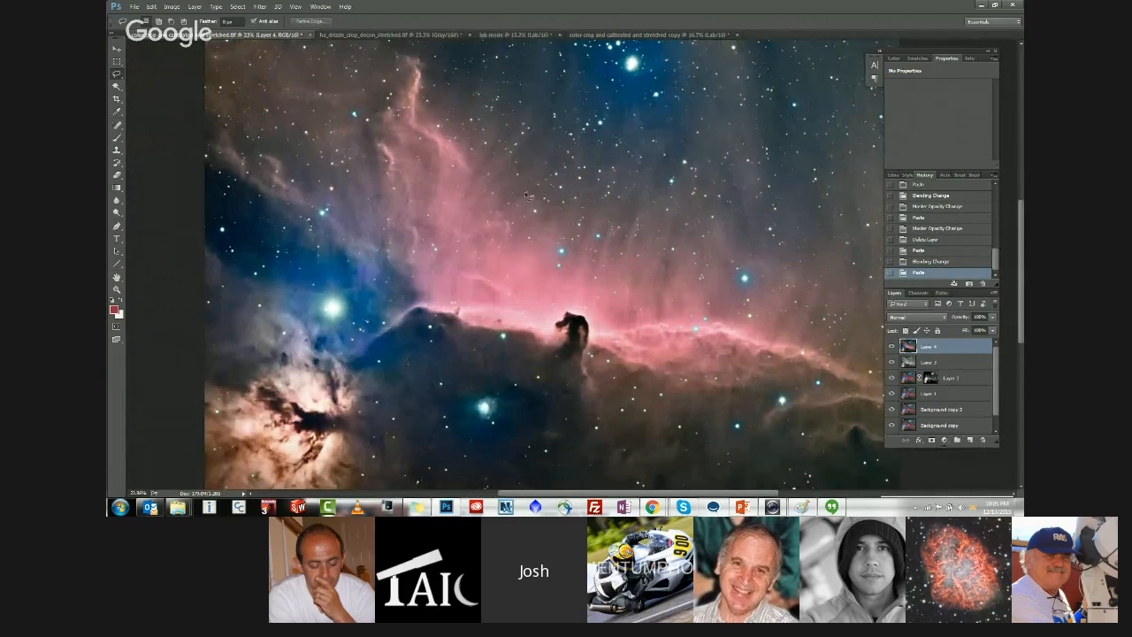
scroll(619, 146, "down", 1)
scroll(647, 137, "up", 2)
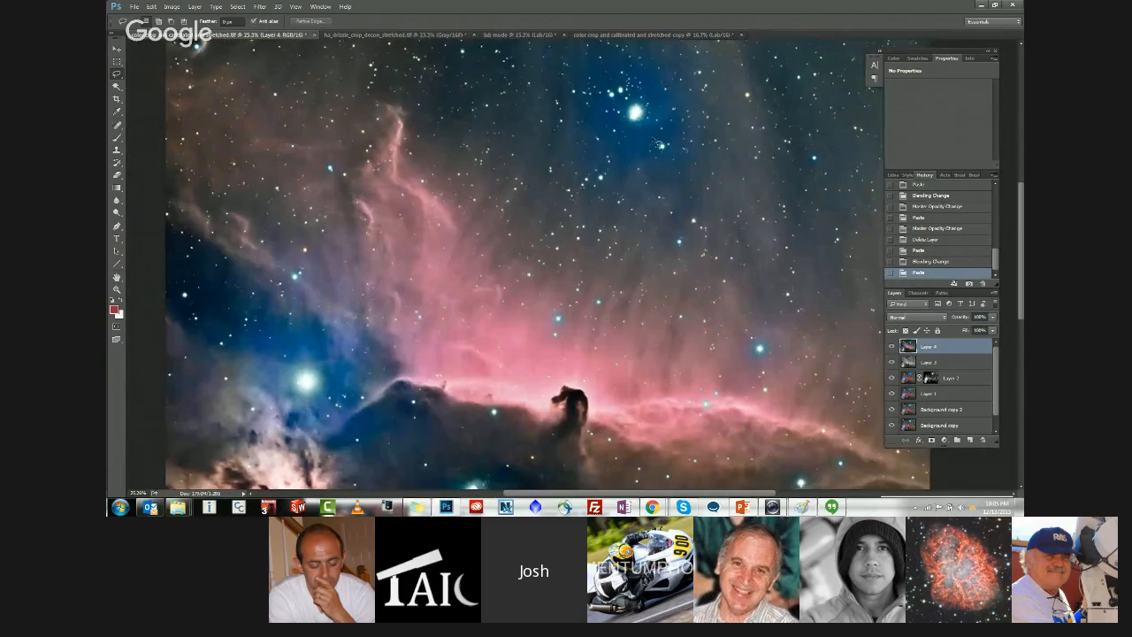
scroll(659, 143, "down", 1)
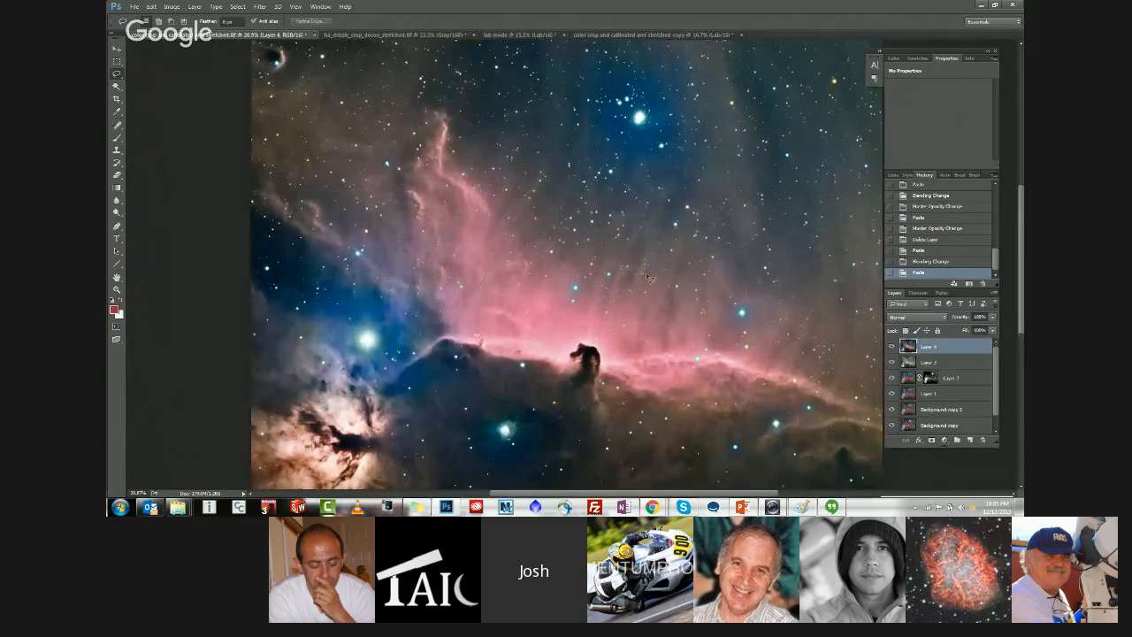
scroll(647, 279, "down", 1)
scroll(605, 174, "up", 2)
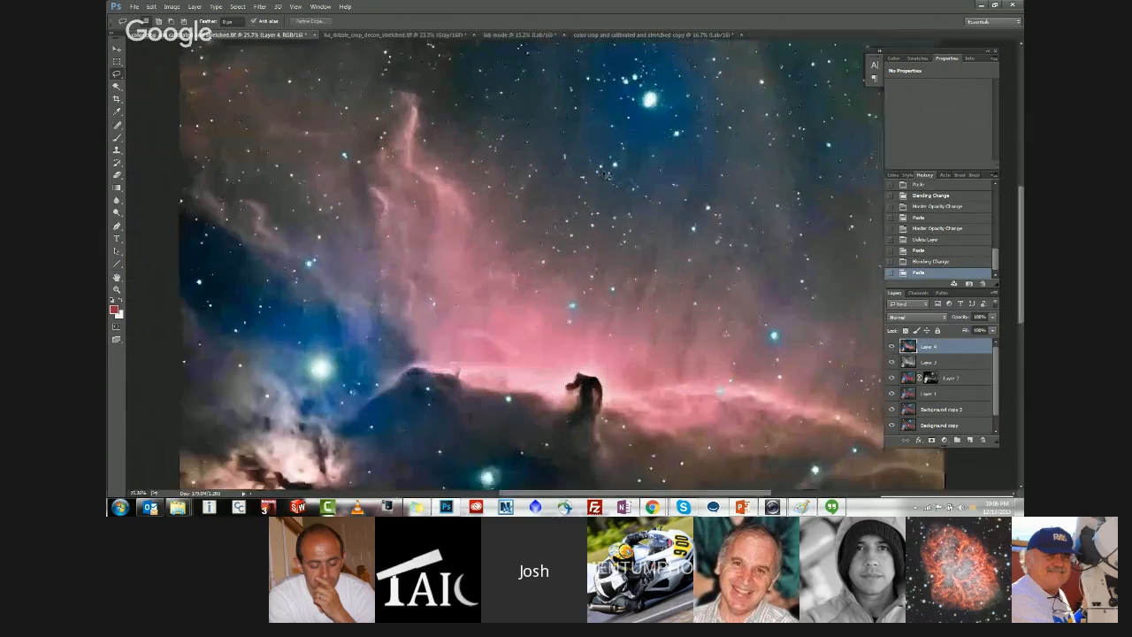
scroll(605, 175, "up", 2)
scroll(619, 226, "down", 1)
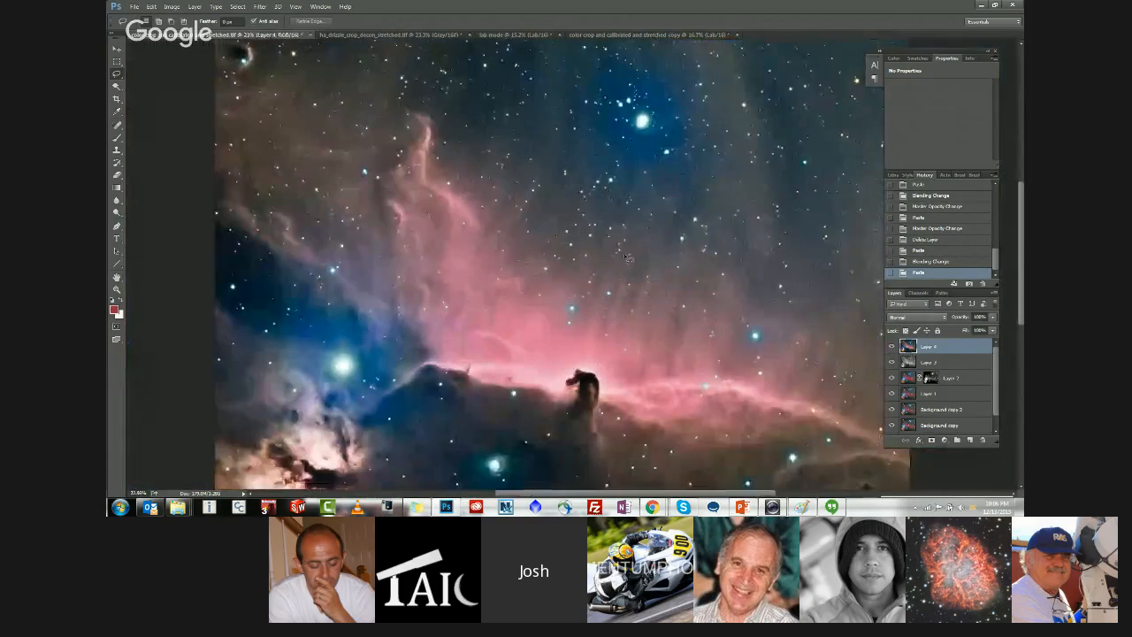
scroll(626, 257, "down", 2)
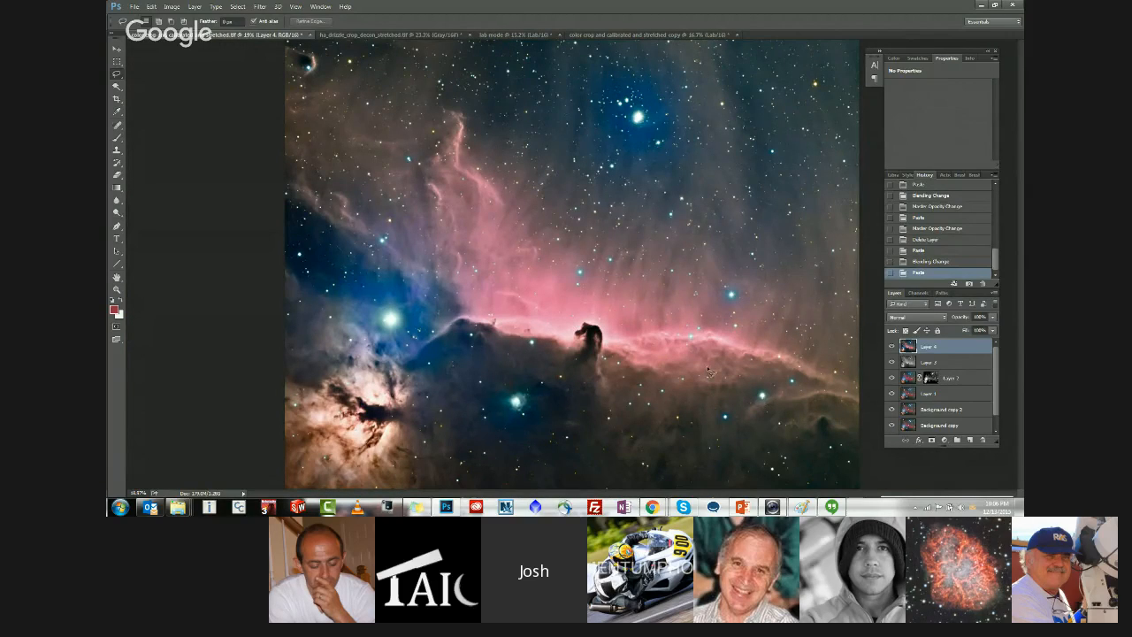
scroll(528, 151, "up", 3)
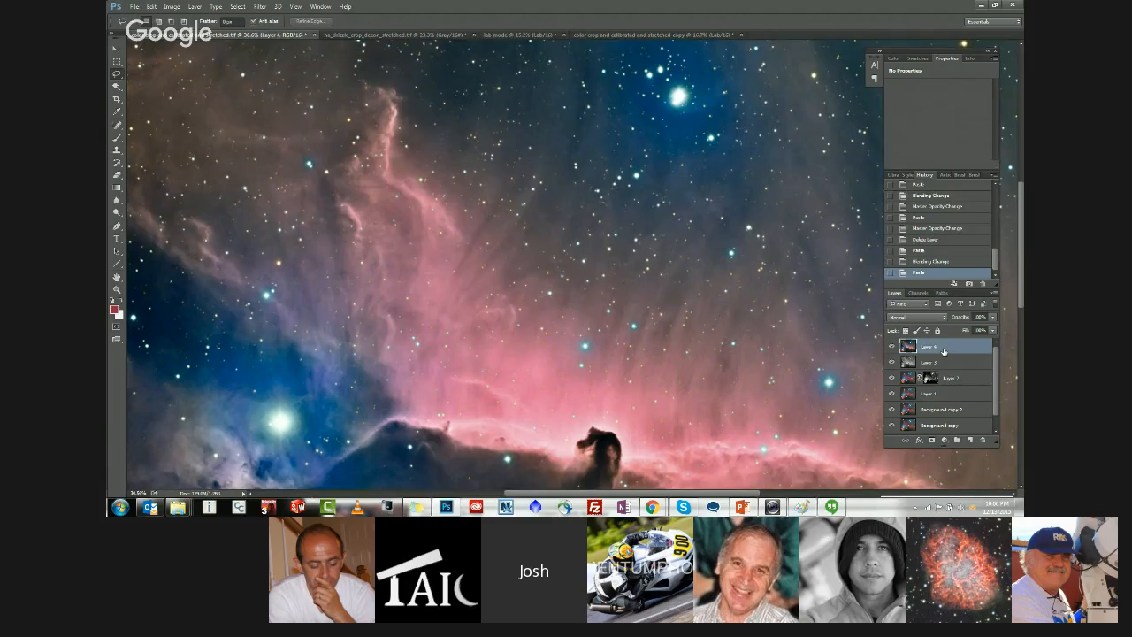
Step: Flatten the color image with the pasted Lab layer on top into a single background
right_click(944, 351)
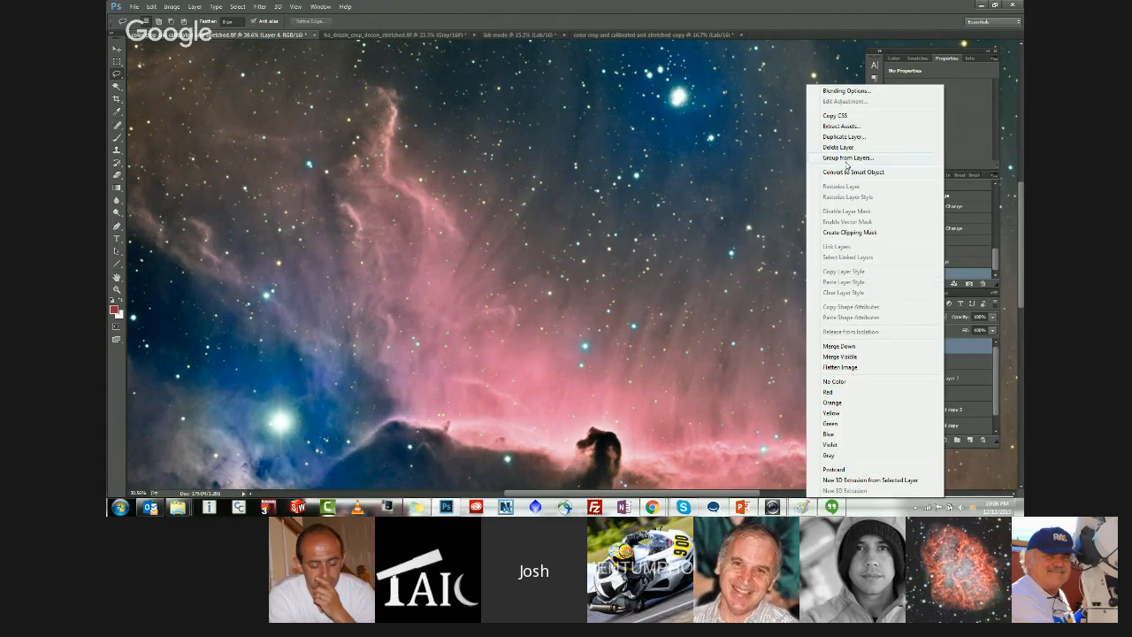
left_click(840, 367)
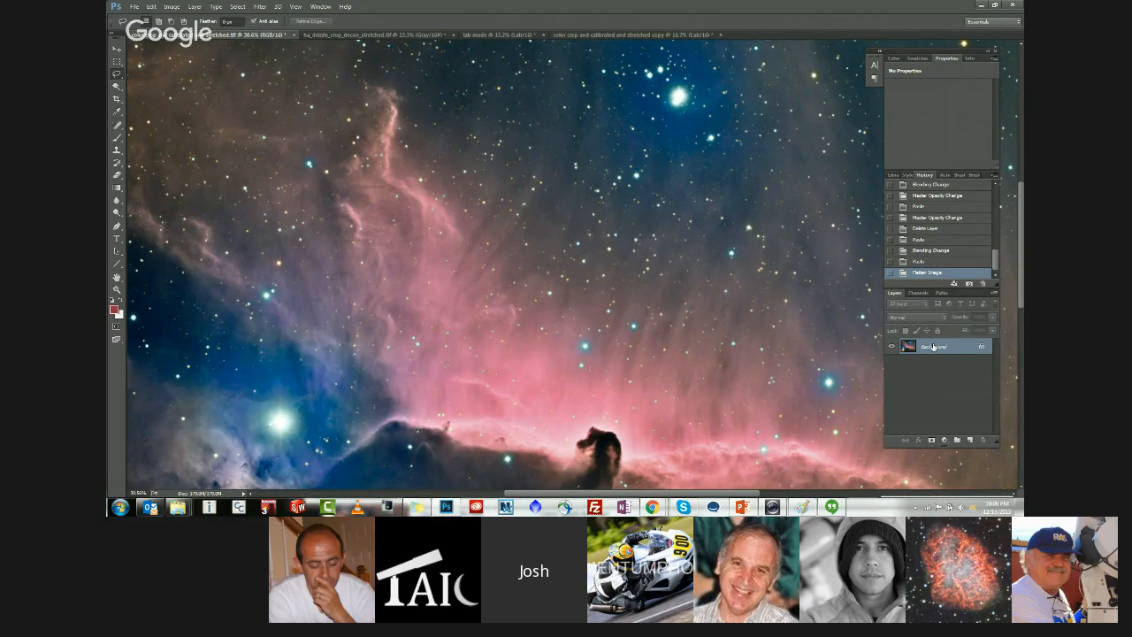
scroll(727, 293, "down", 4)
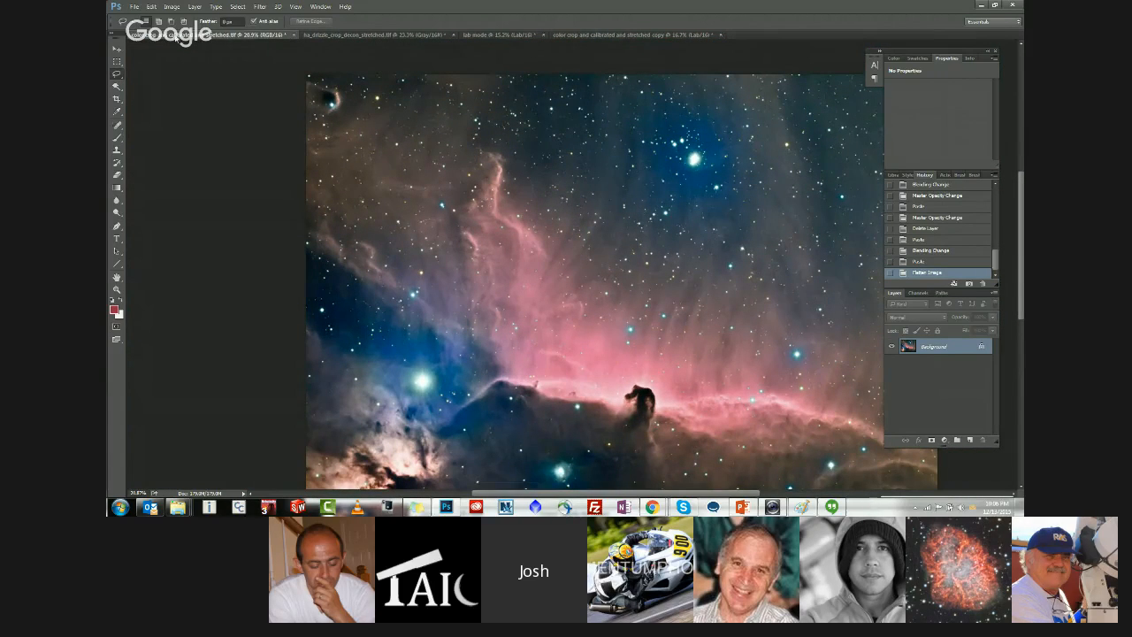
Step: Raise the contrast of the Lab duplicate's a channel to about 70 with Brightness/Contrast, keeping the composite displayed
left_click(424, 37)
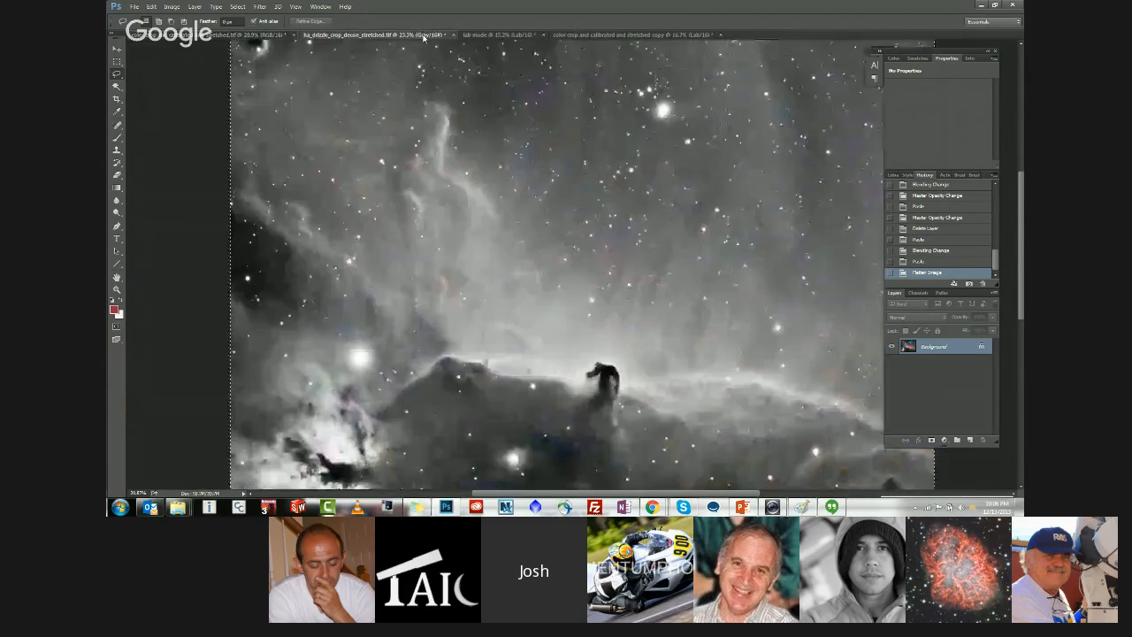
left_click(492, 35)
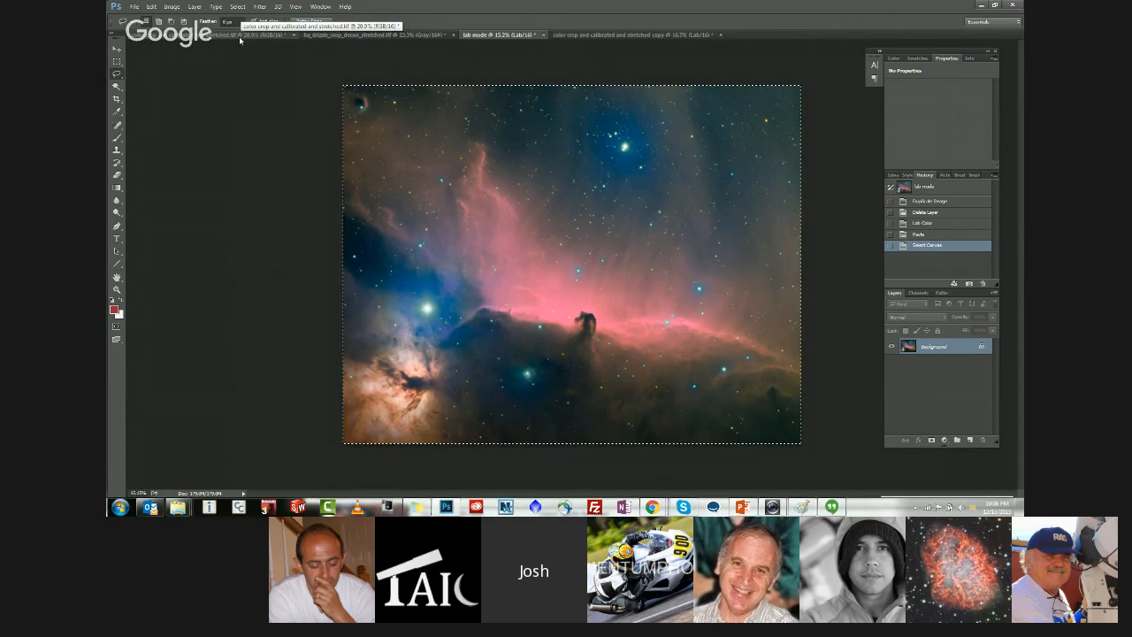
left_click(607, 38)
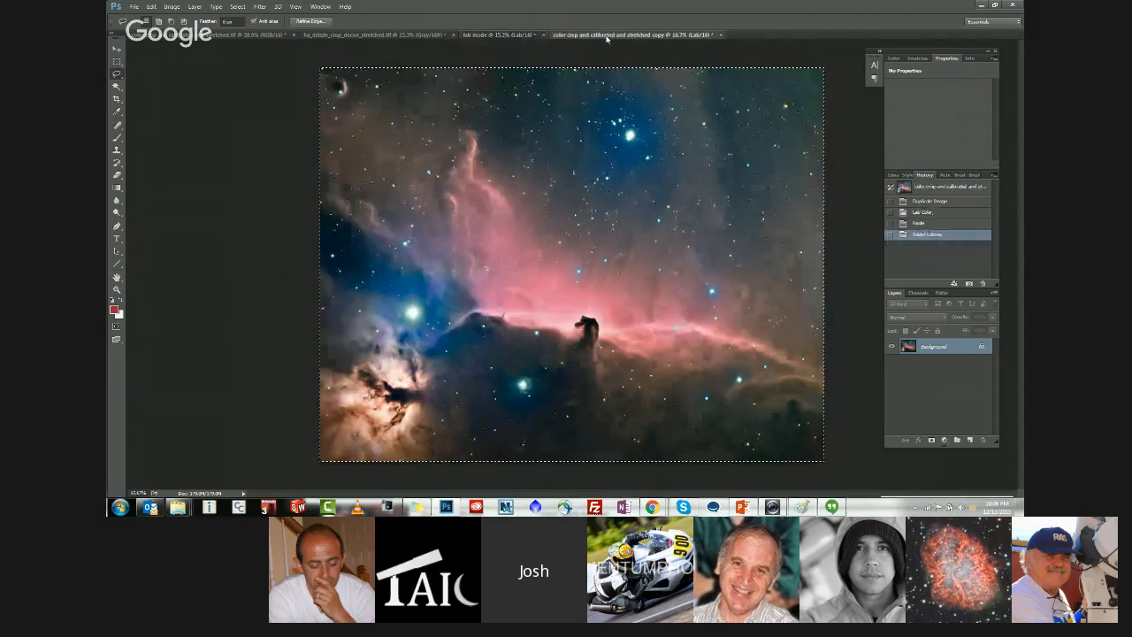
left_click(921, 293)
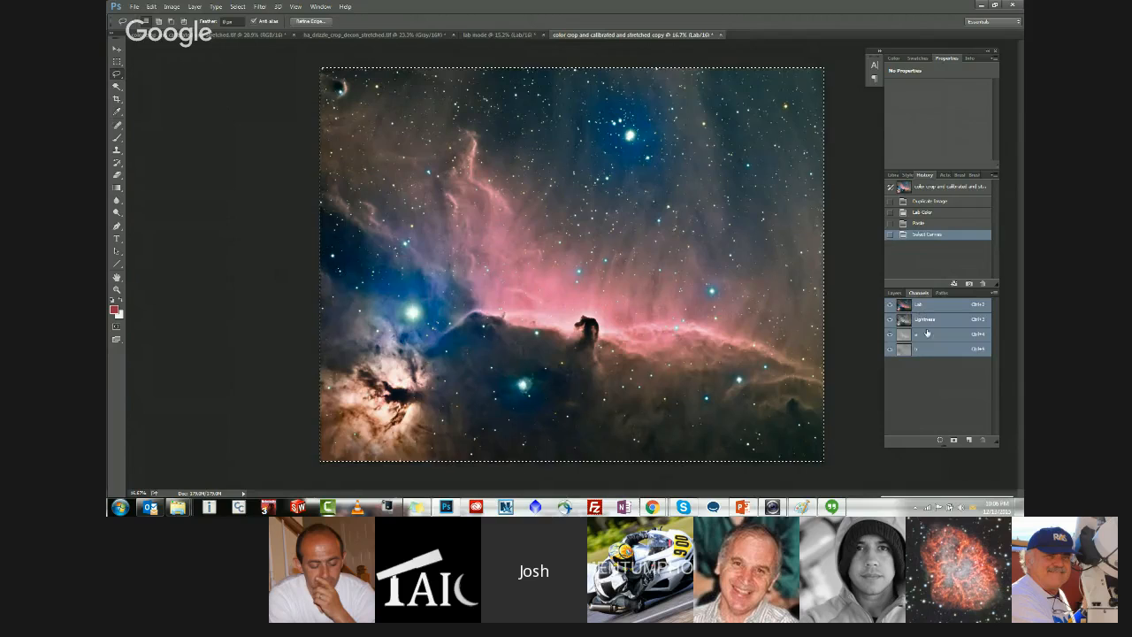
left_click(920, 335)
left_click(890, 304)
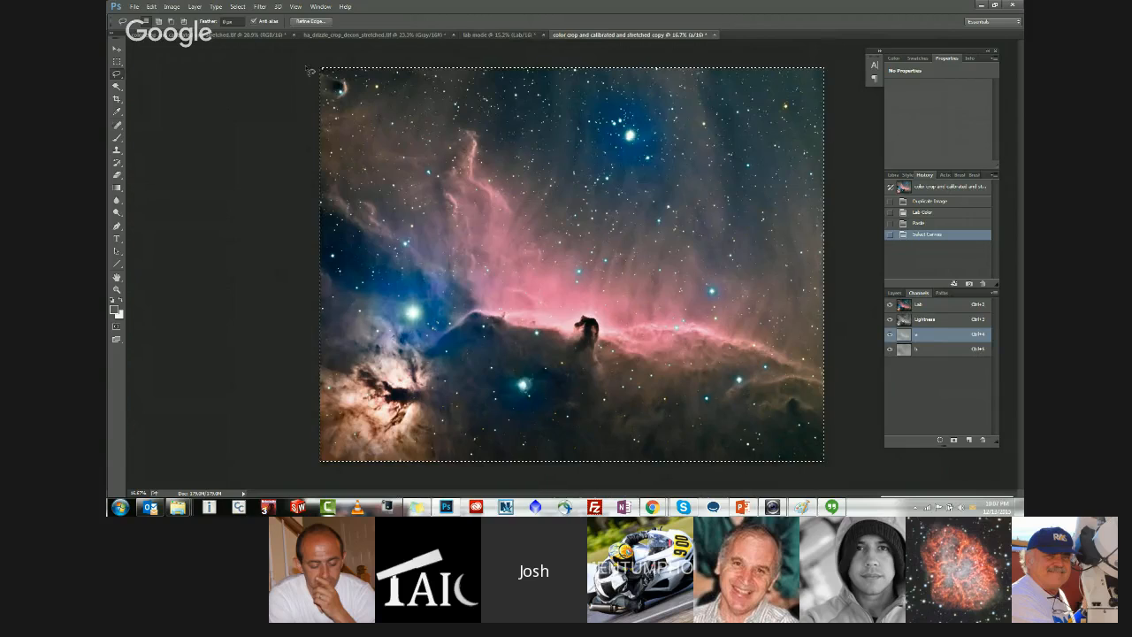
left_click(172, 6)
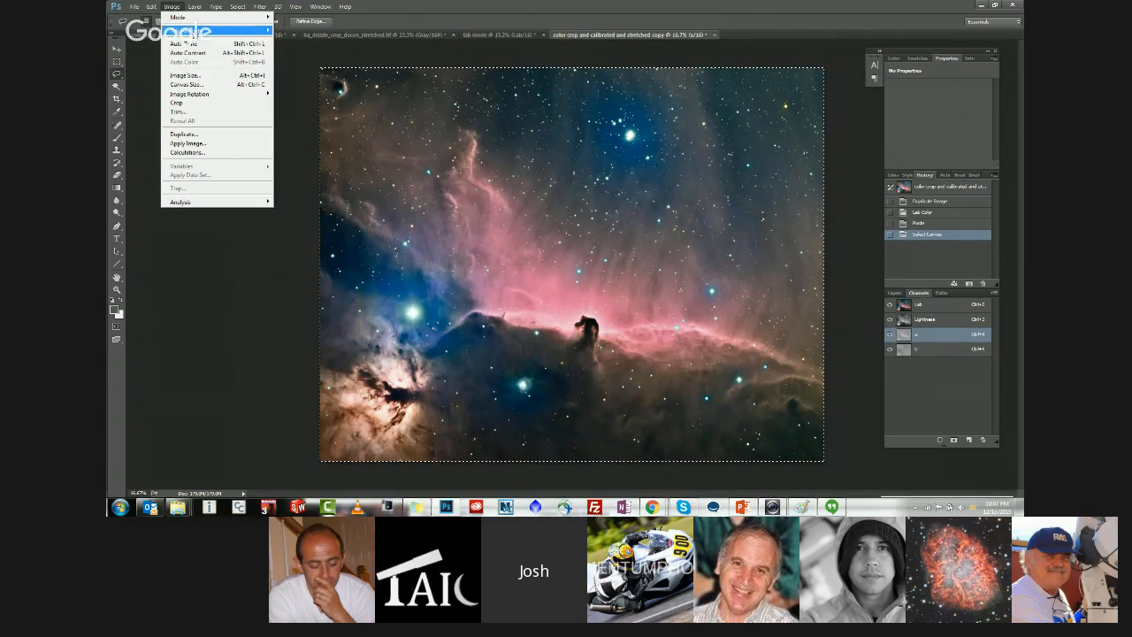
mouse_move(218, 33)
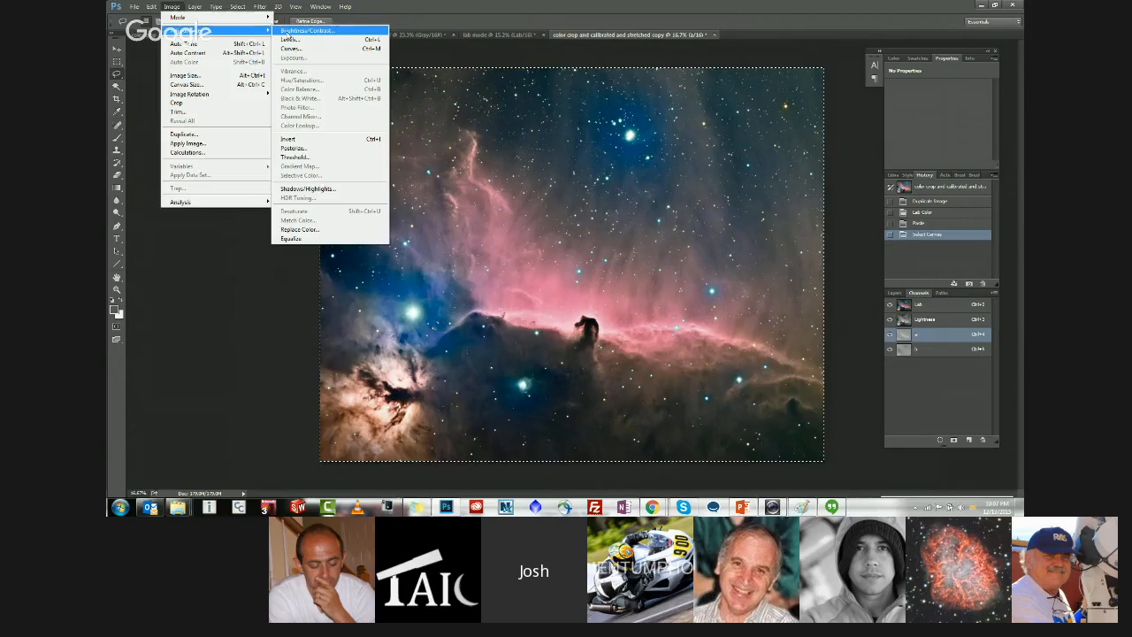
left_click(288, 31)
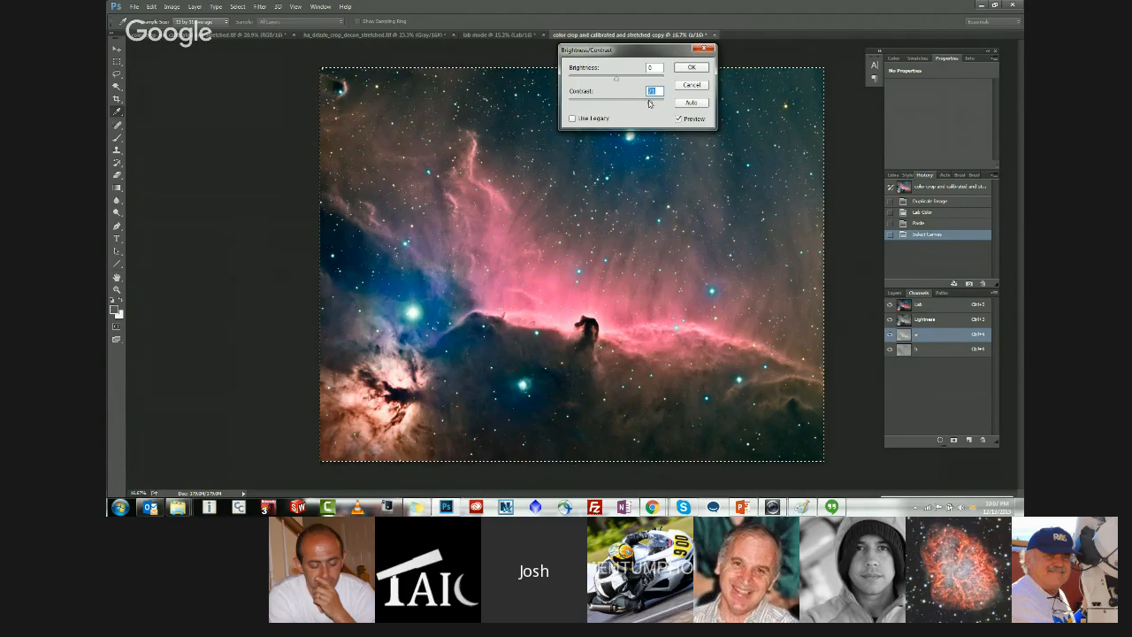
left_click(690, 69)
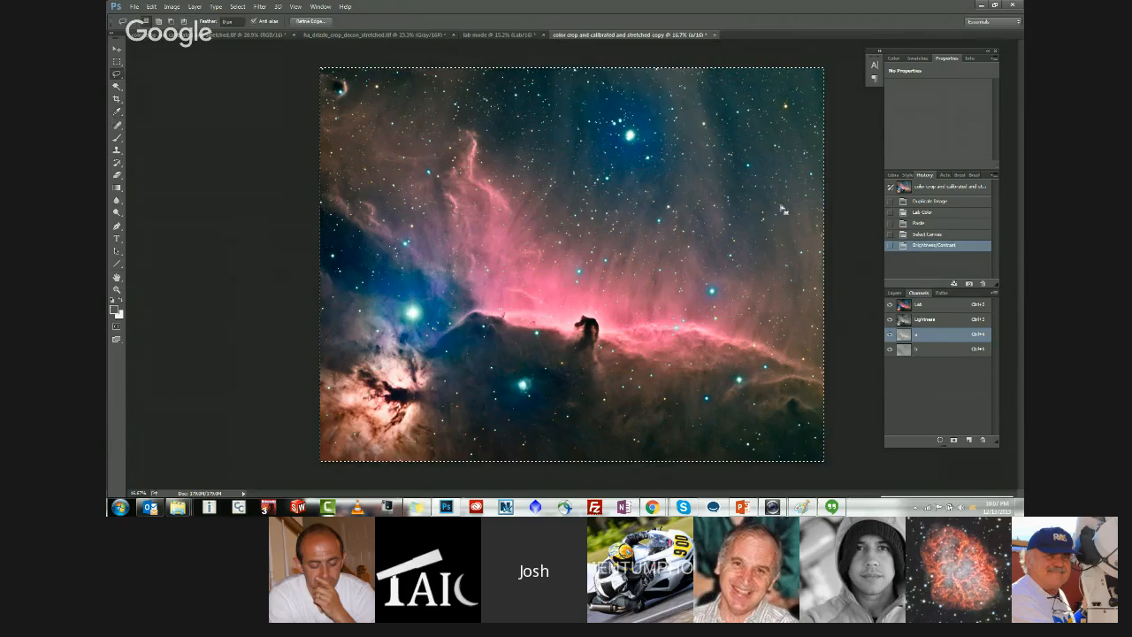
Step: Raise the contrast of the Lab duplicate's b channel to about 65 with Brightness/Contrast
left_click(929, 350)
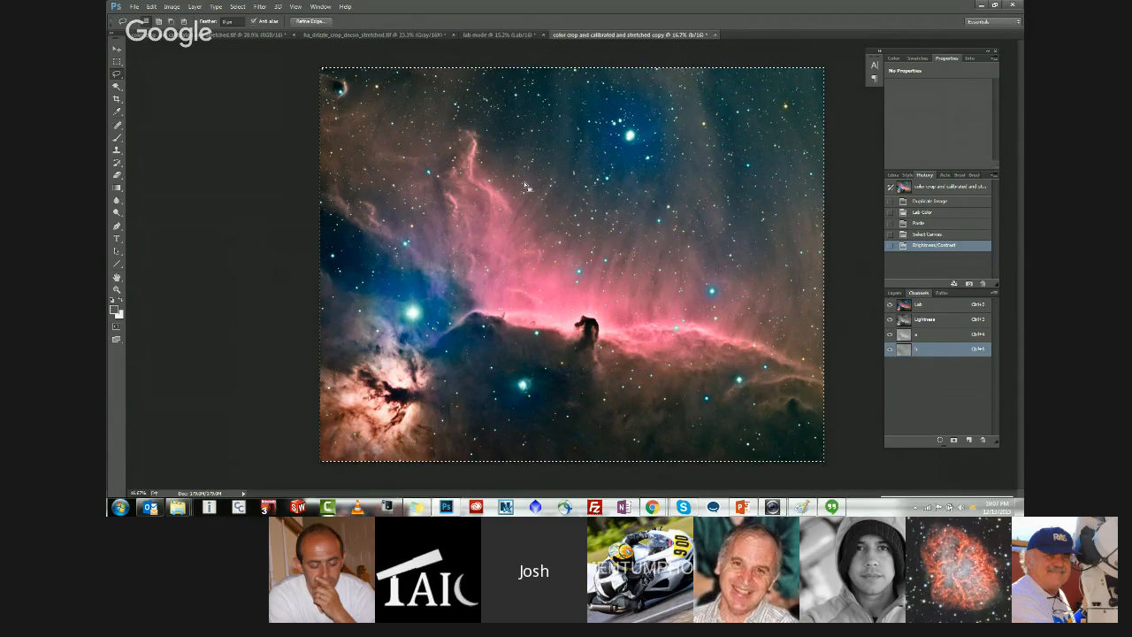
left_click(171, 6)
mouse_move(208, 32)
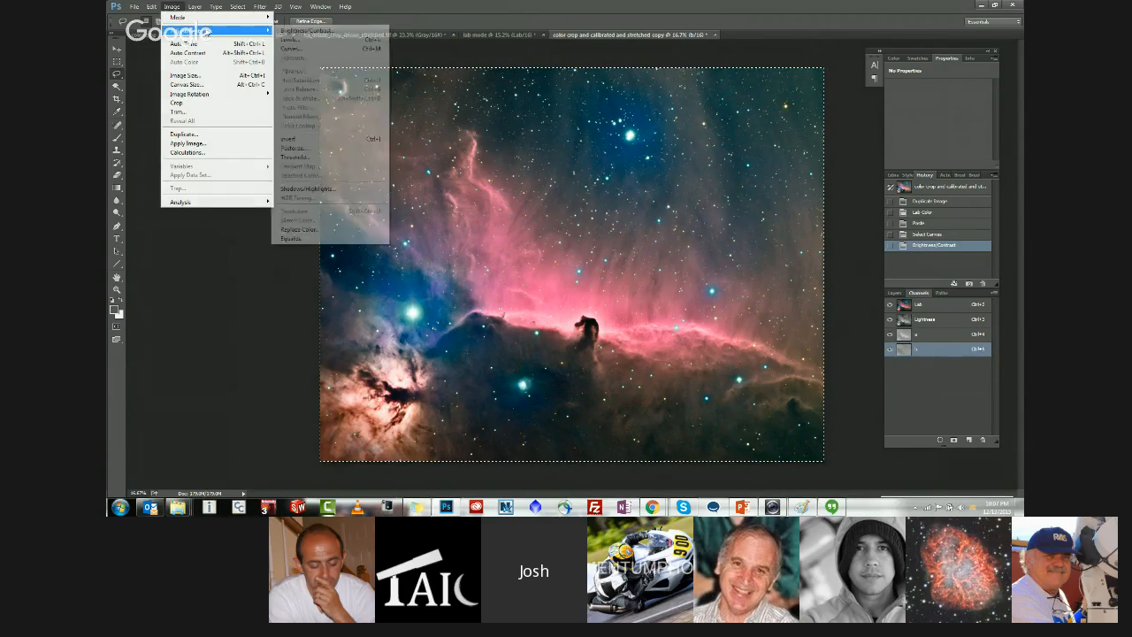
left_click(301, 30)
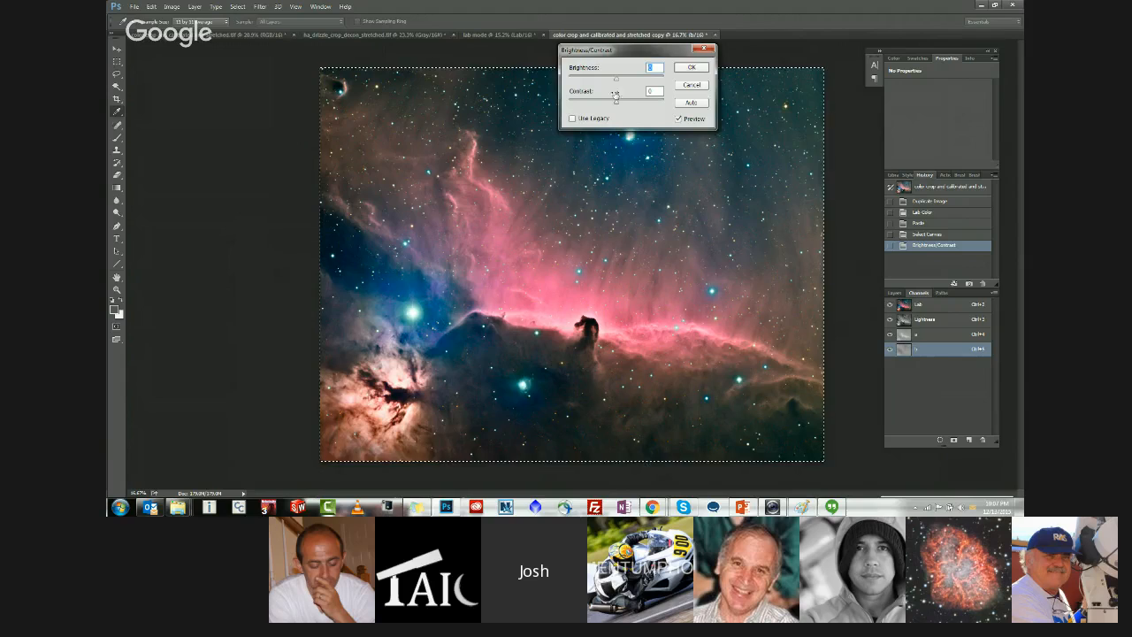
left_click_drag(616, 105, 644, 108)
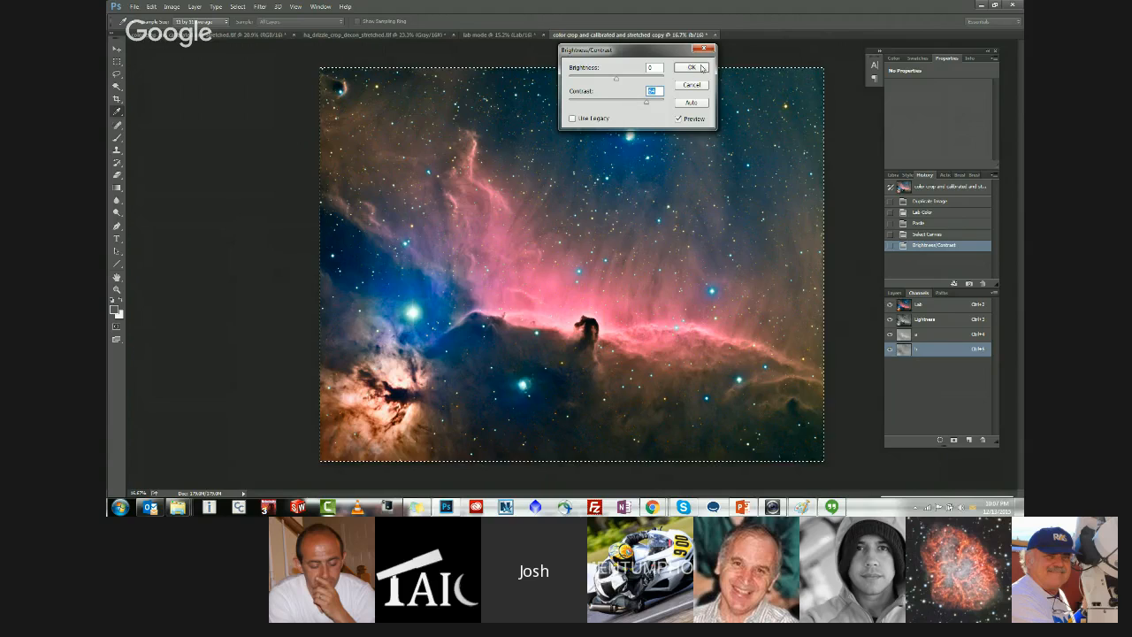
left_click(690, 67)
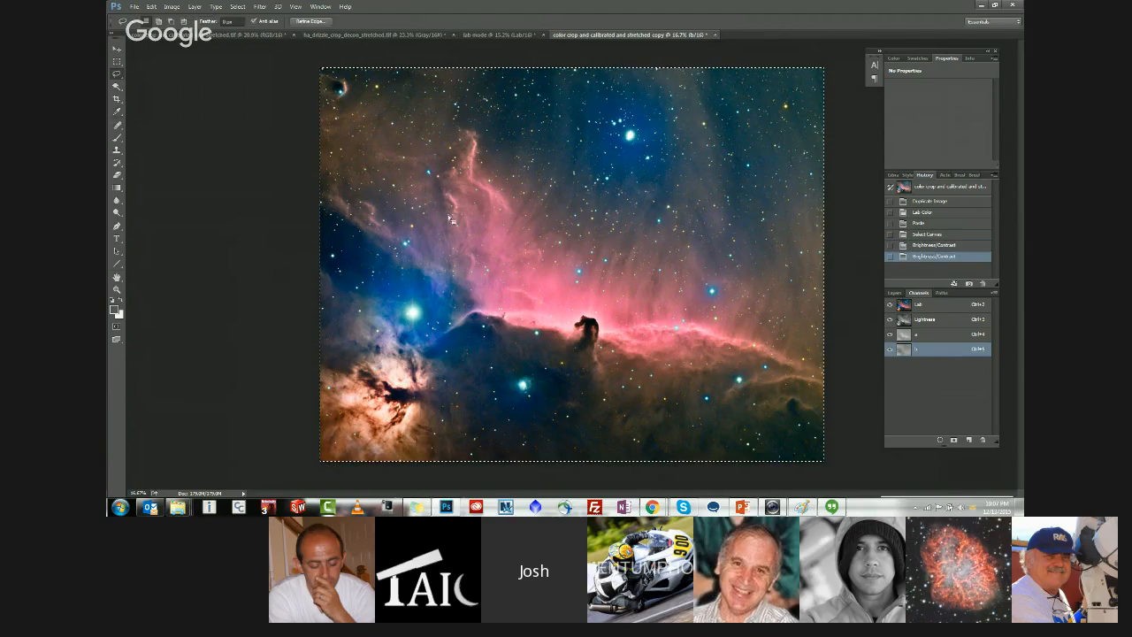
Step: Preview lower and higher brightness values on the b channel with Brightness/Contrast, discarding the adjustment
left_click(173, 7)
mouse_move(199, 31)
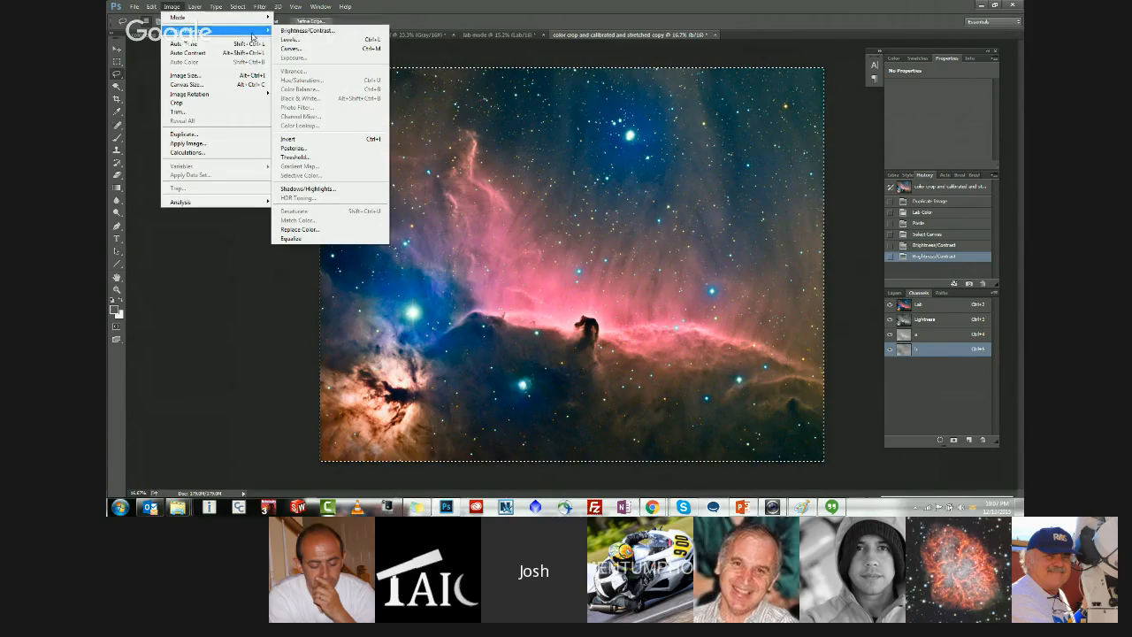
left_click(301, 32)
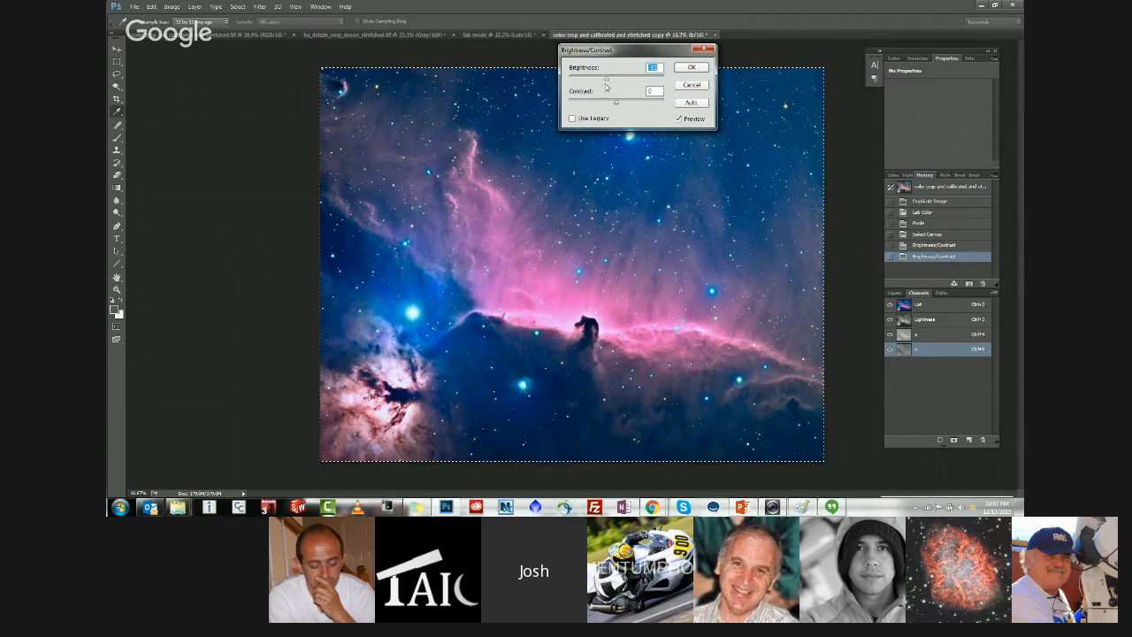
left_click_drag(606, 86, 624, 84)
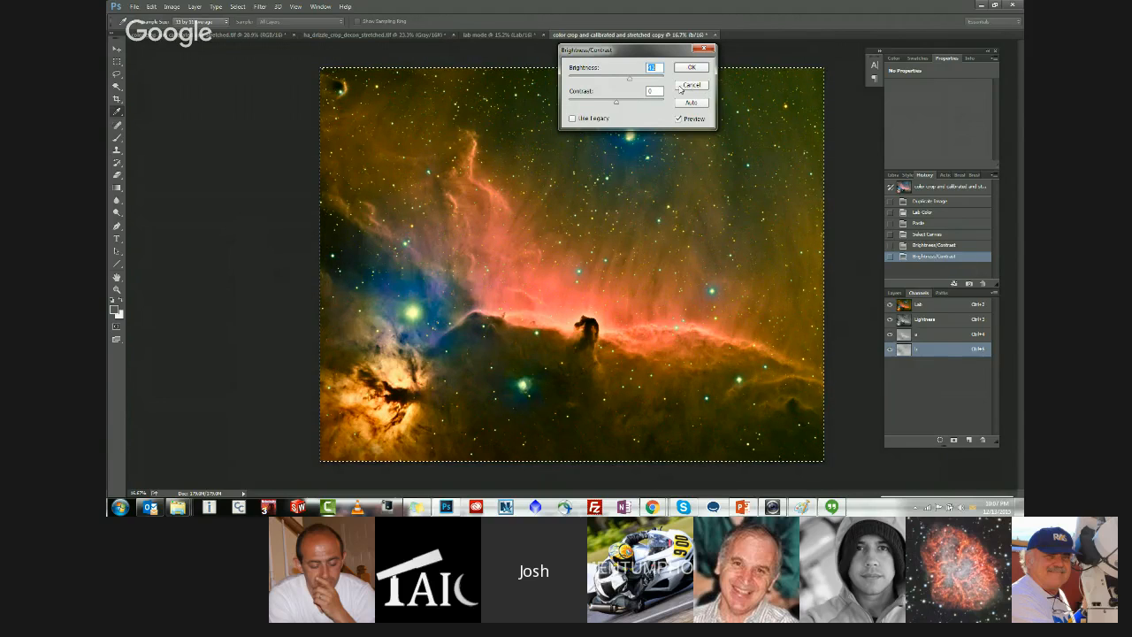
left_click(681, 86)
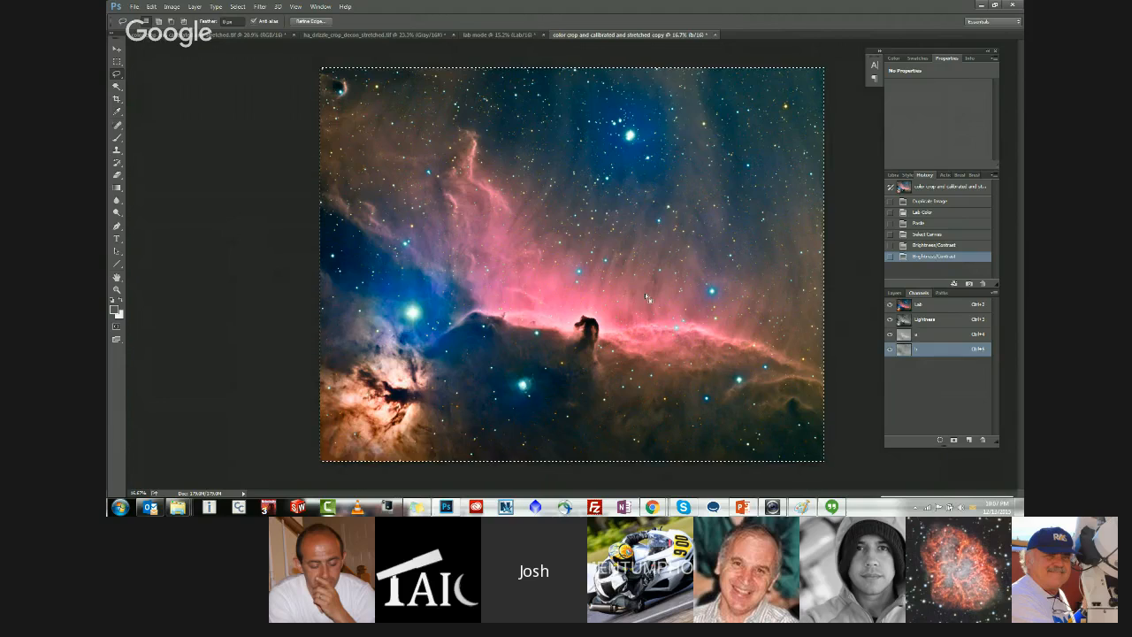
Step: Reselect the Lab composite channel and compare the enhanced duplicate with the lab mode document and the flattened RGB color image
left_click(929, 308)
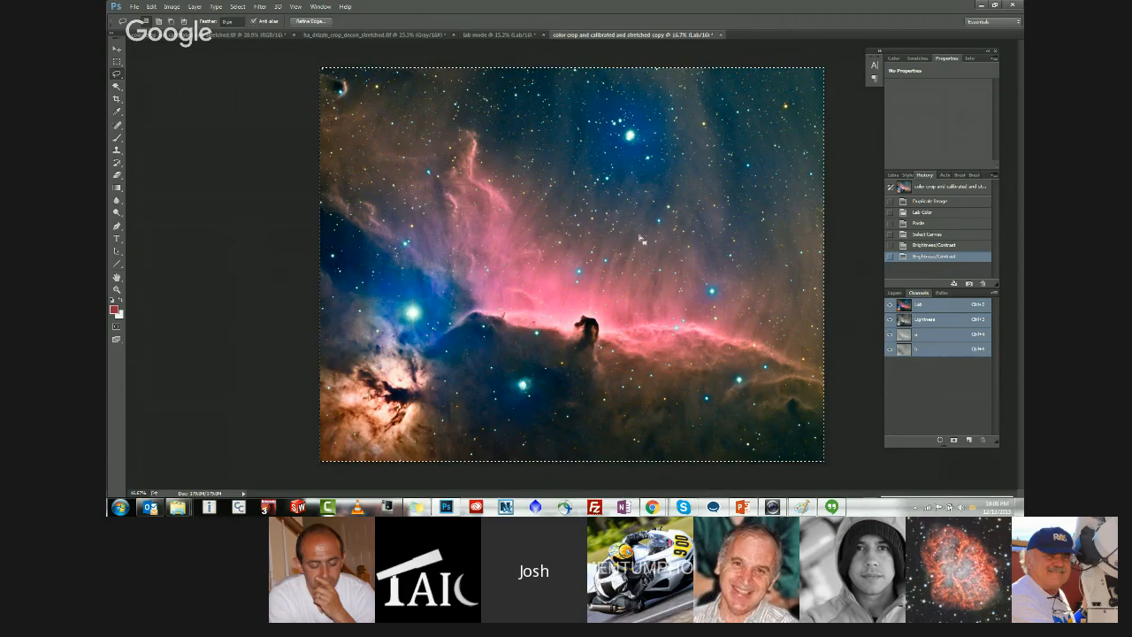
left_click(486, 35)
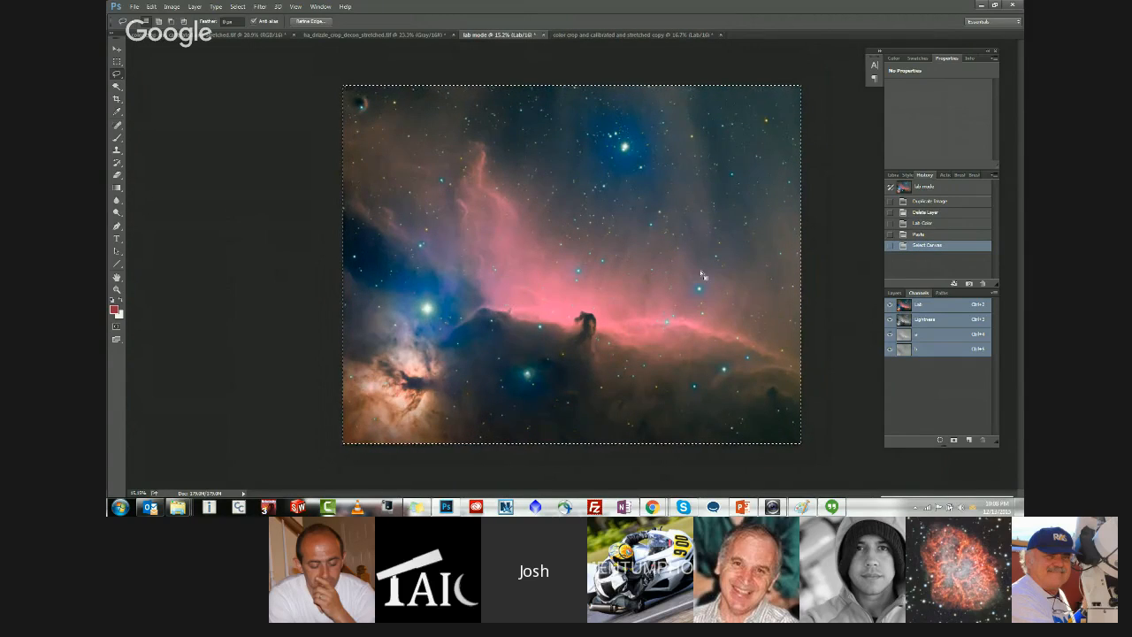
left_click(663, 34)
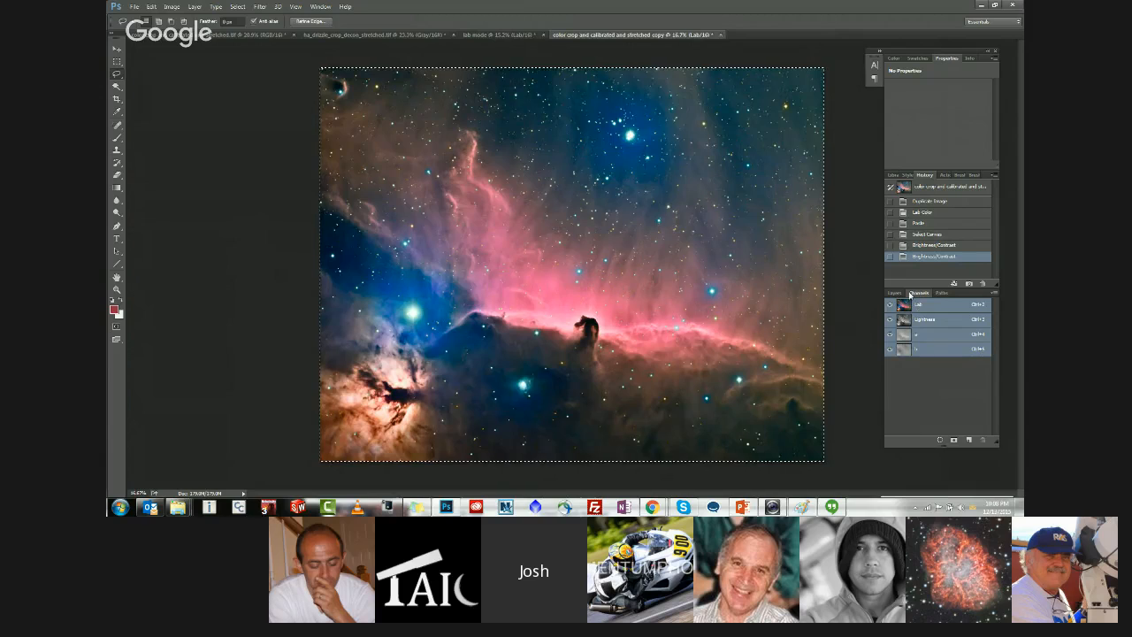
left_click(257, 34)
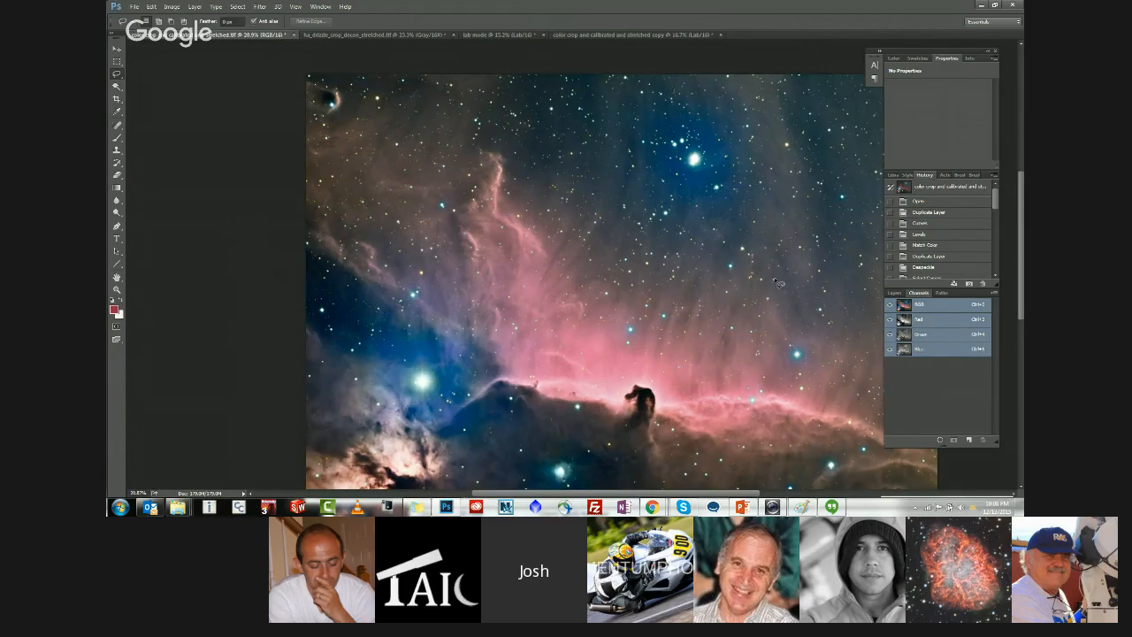
scroll(778, 283, "down", 2)
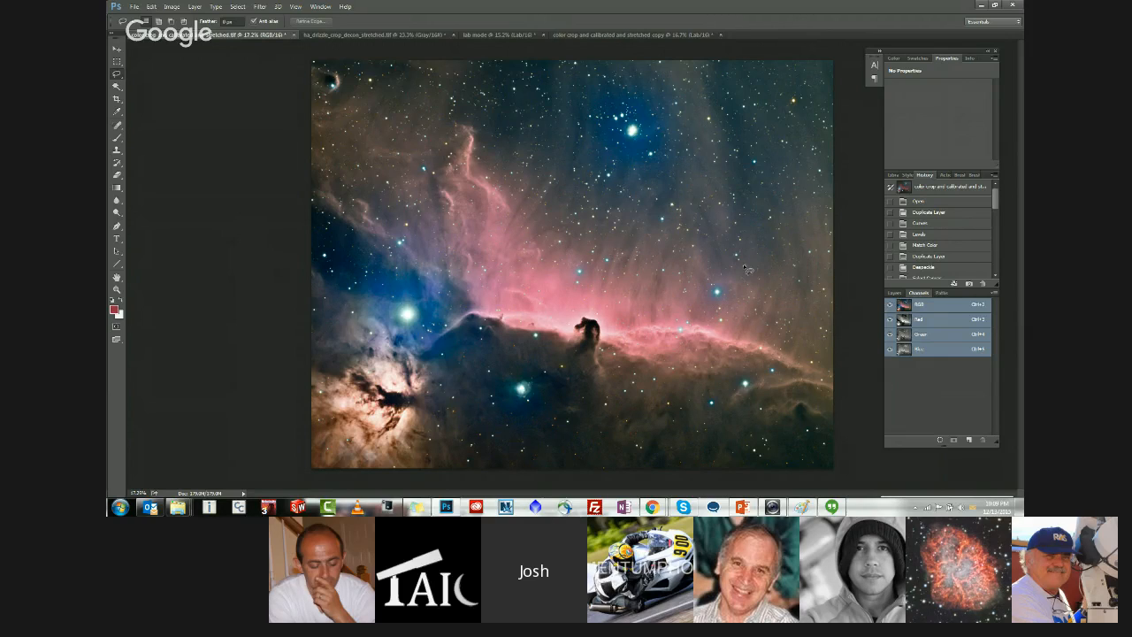
scroll(776, 328, "down", 1)
scroll(633, 301, "up", 3)
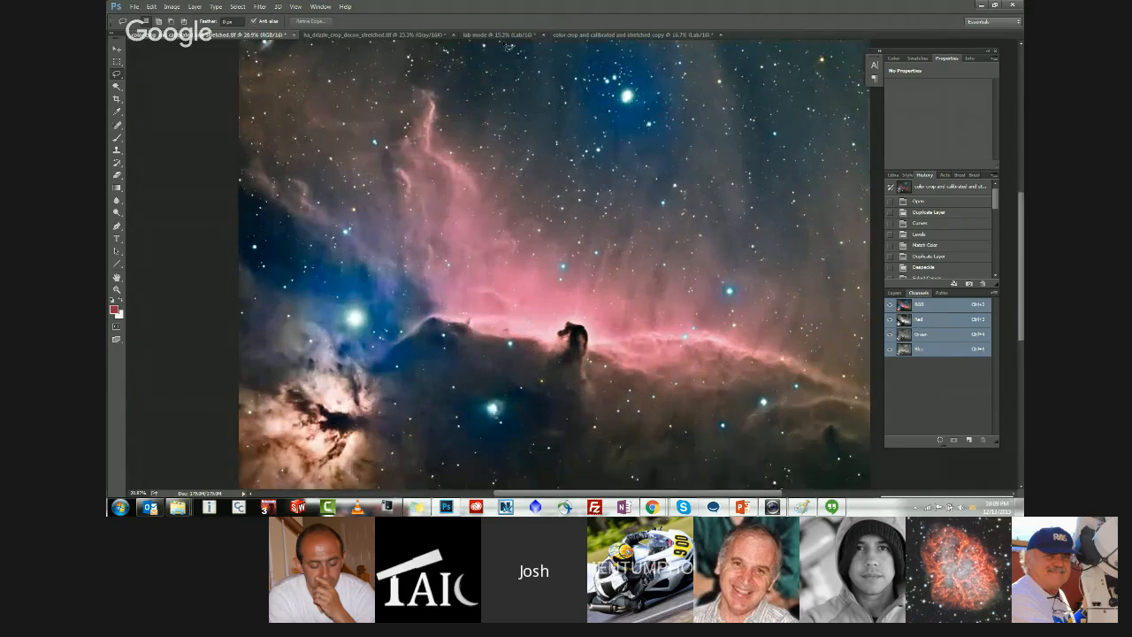
Step: Preview higher brightness values up to 150 on the Lab duplicate's a channel with Brightness/Contrast, discarding the adjustment
scroll(651, 197, "down", 4)
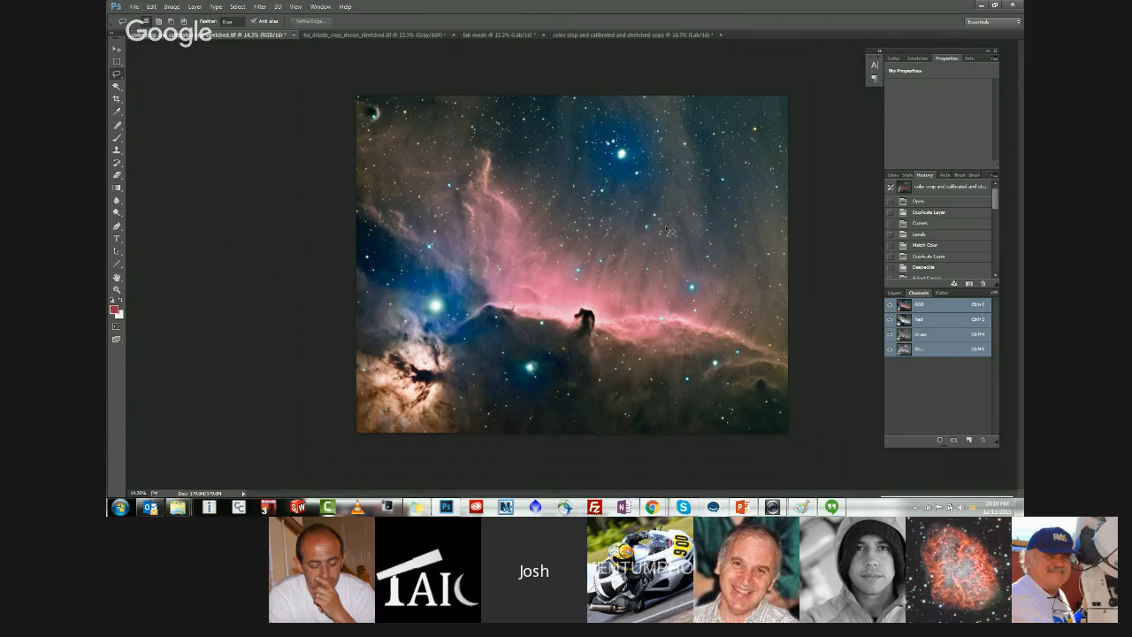
left_click(631, 34)
key("ctrl+4")
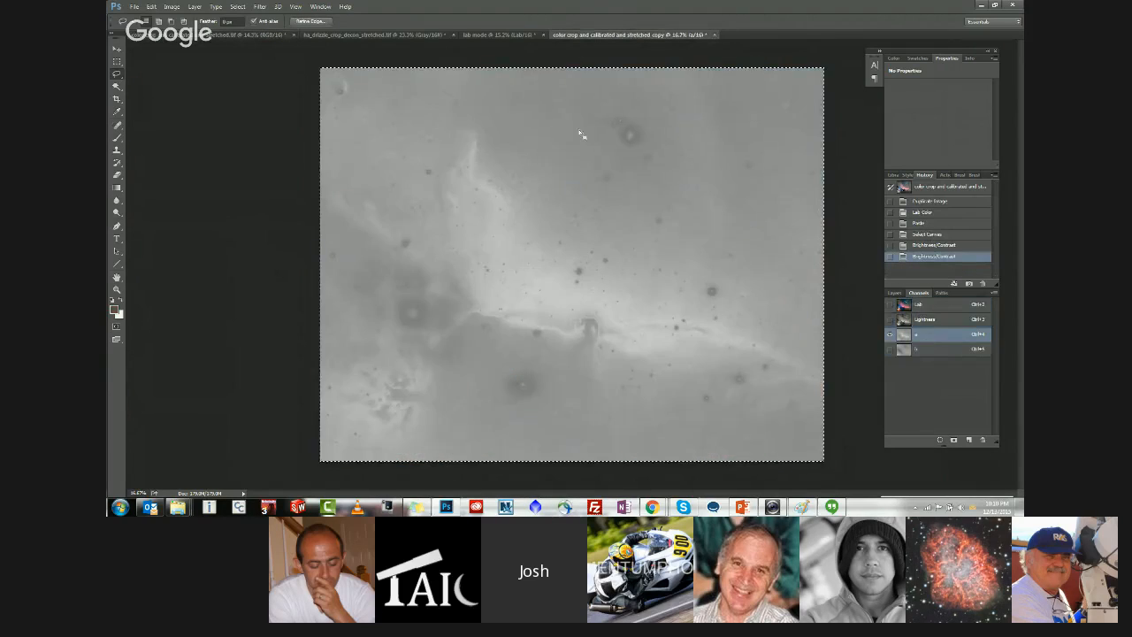
left_click(889, 304)
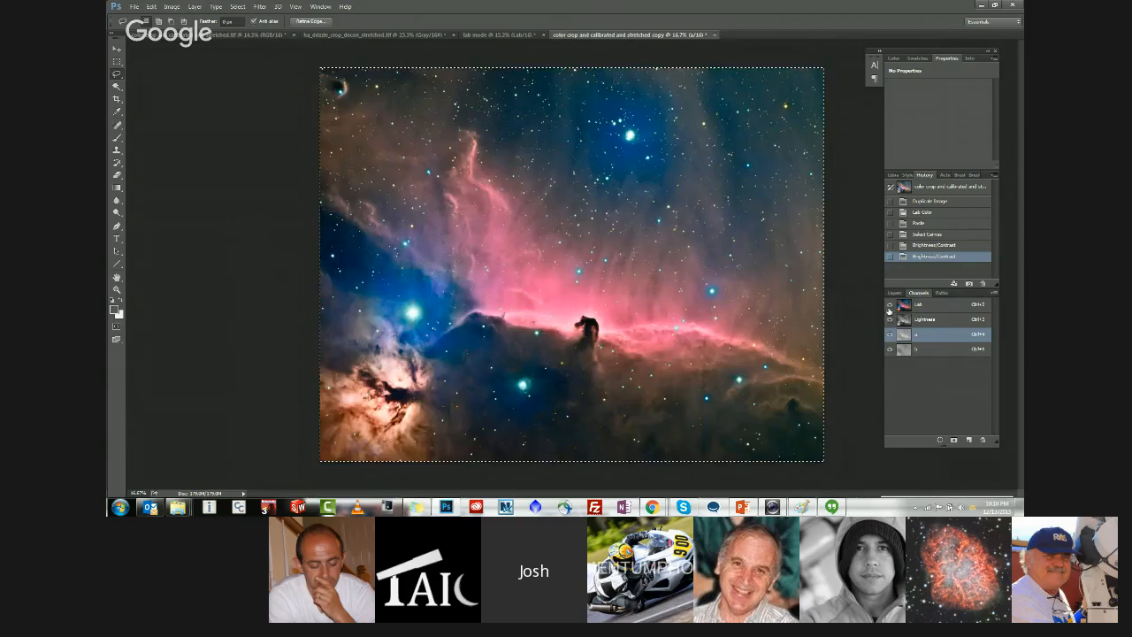
left_click(182, 7)
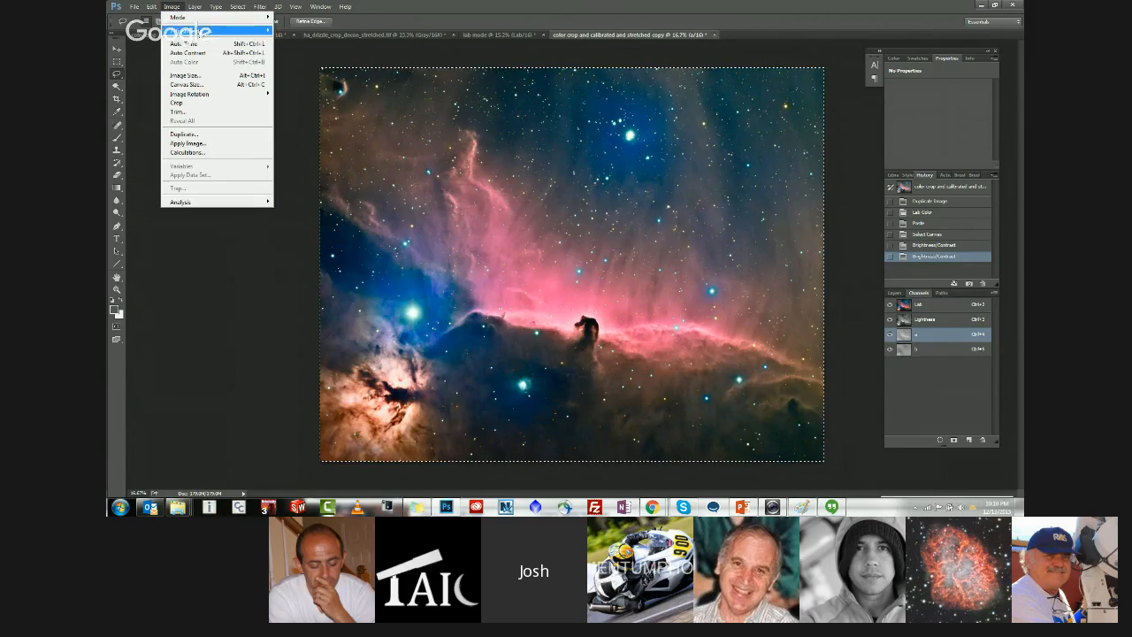
mouse_move(212, 31)
left_click(296, 31)
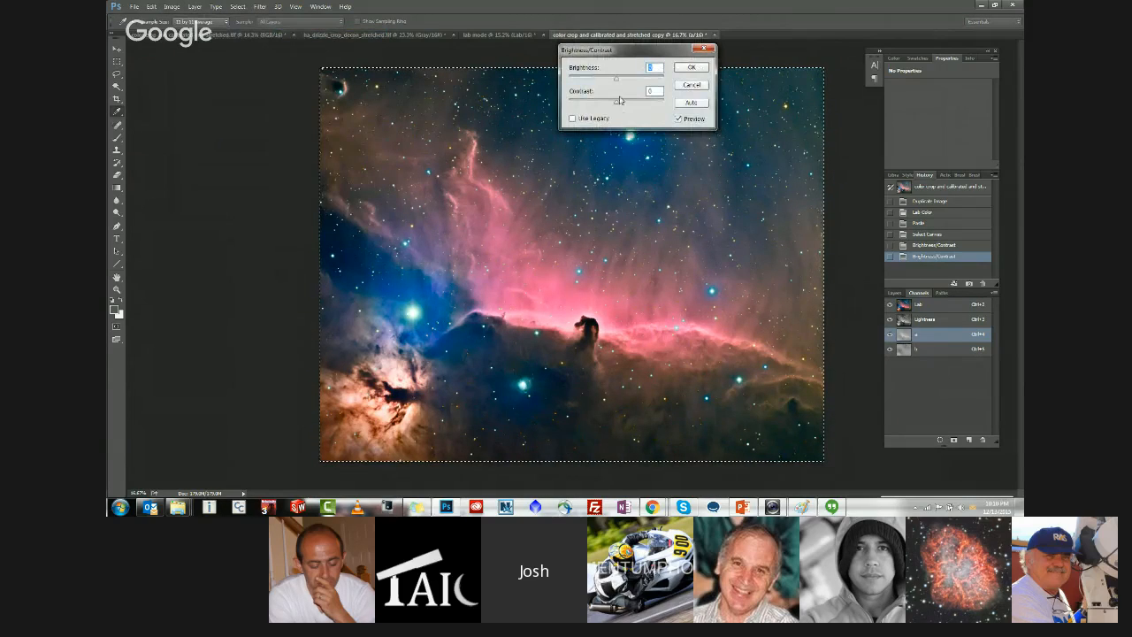
mouse_move(617, 76)
left_mouse_down()
mouse_move(629, 82)
mouse_move(573, 80)
mouse_move(657, 80)
mouse_move(566, 78)
mouse_move(665, 81)
mouse_move(635, 81)
left_mouse_up()
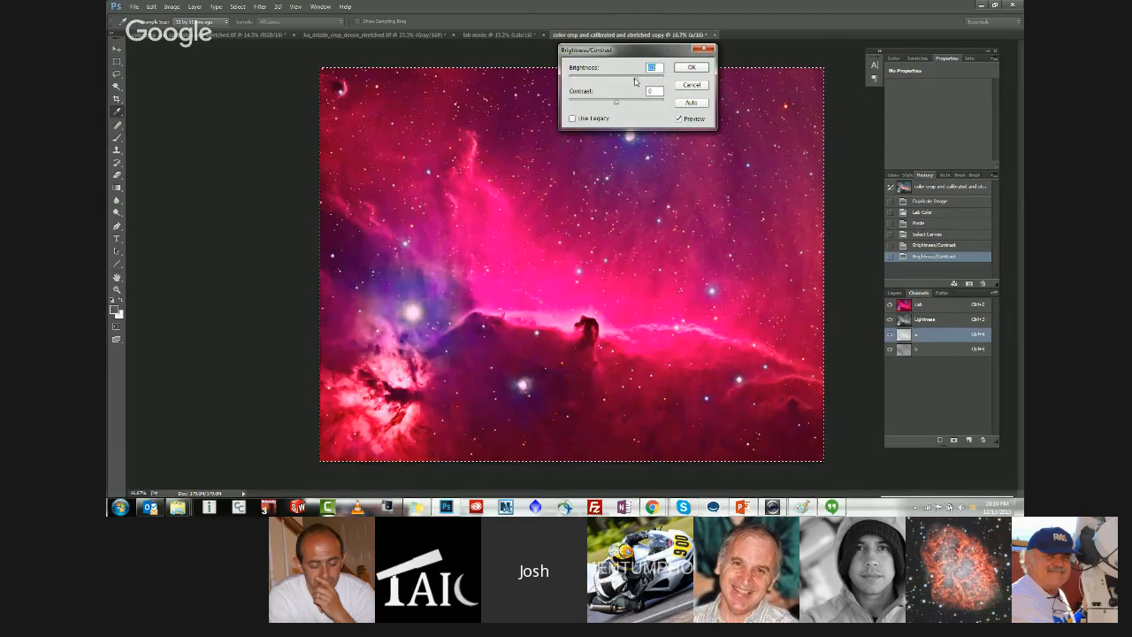
left_click_drag(635, 82, 665, 79)
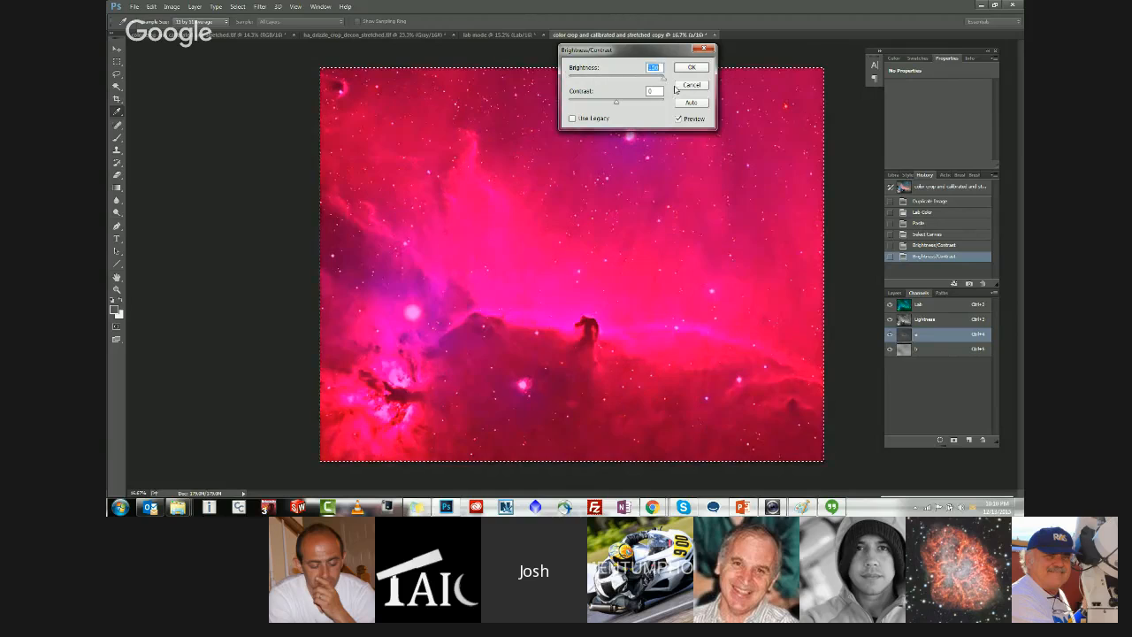
type("0")
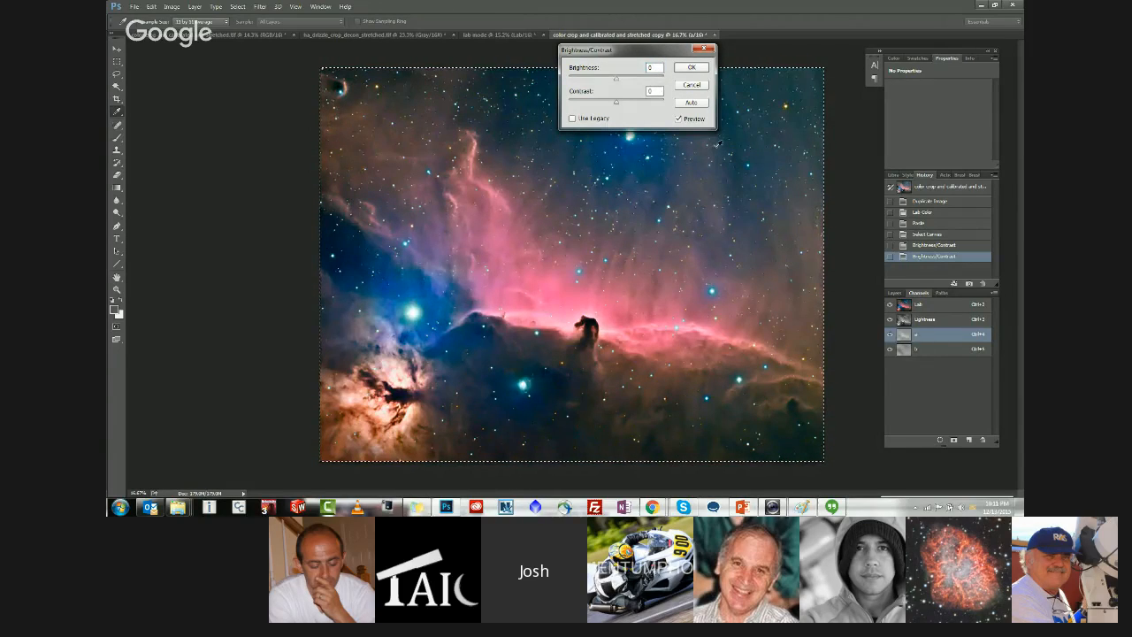
key("Escape")
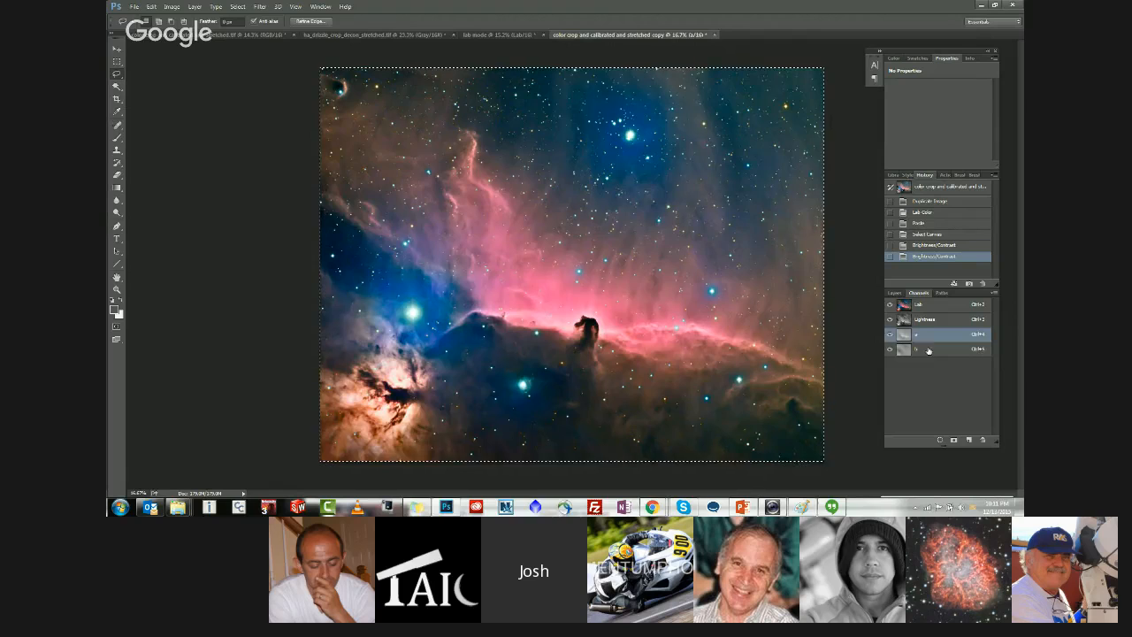
Step: Preview a brightness of 150 on the Lab duplicate's b channel with Brightness/Contrast, discarding the adjustment
left_click(920, 349)
left_click(172, 6)
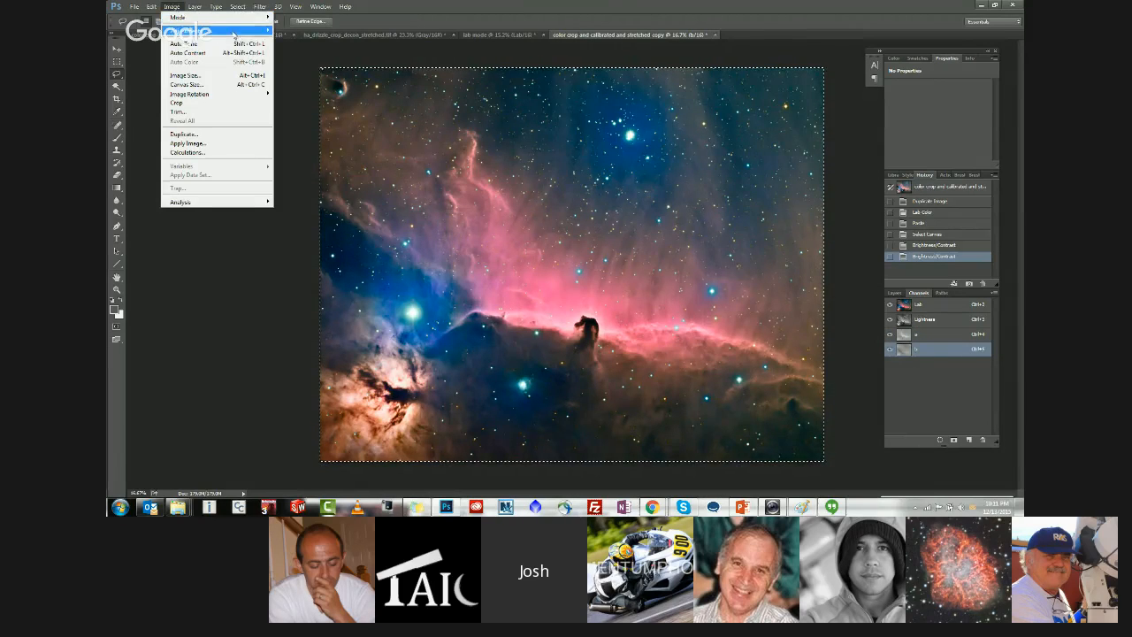
mouse_move(195, 30)
left_click(296, 32)
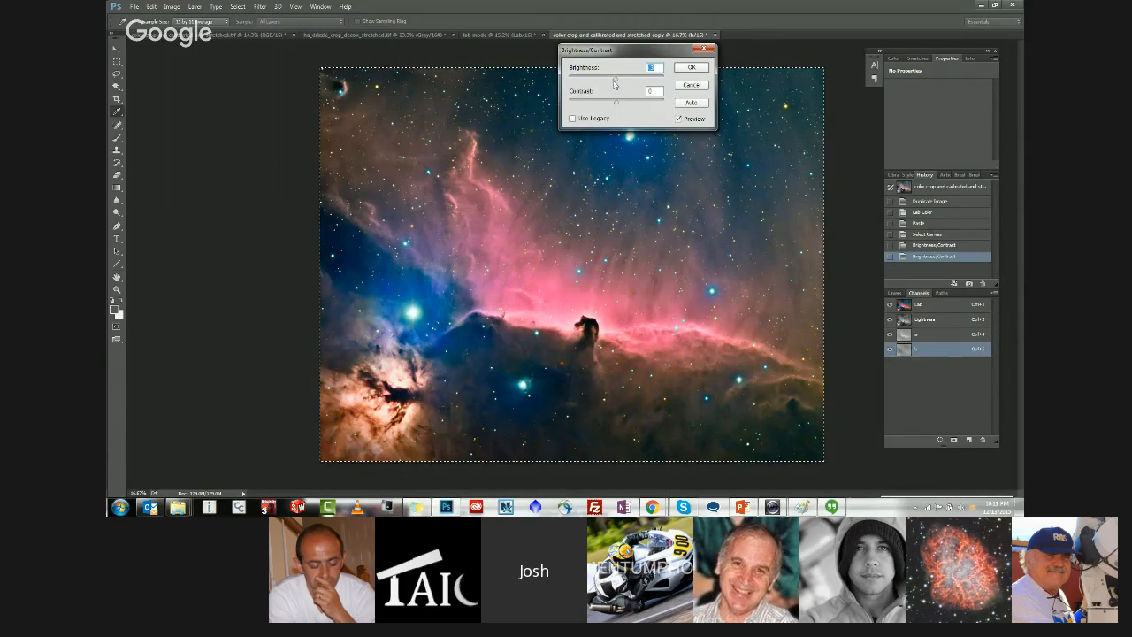
left_click_drag(617, 79, 677, 84)
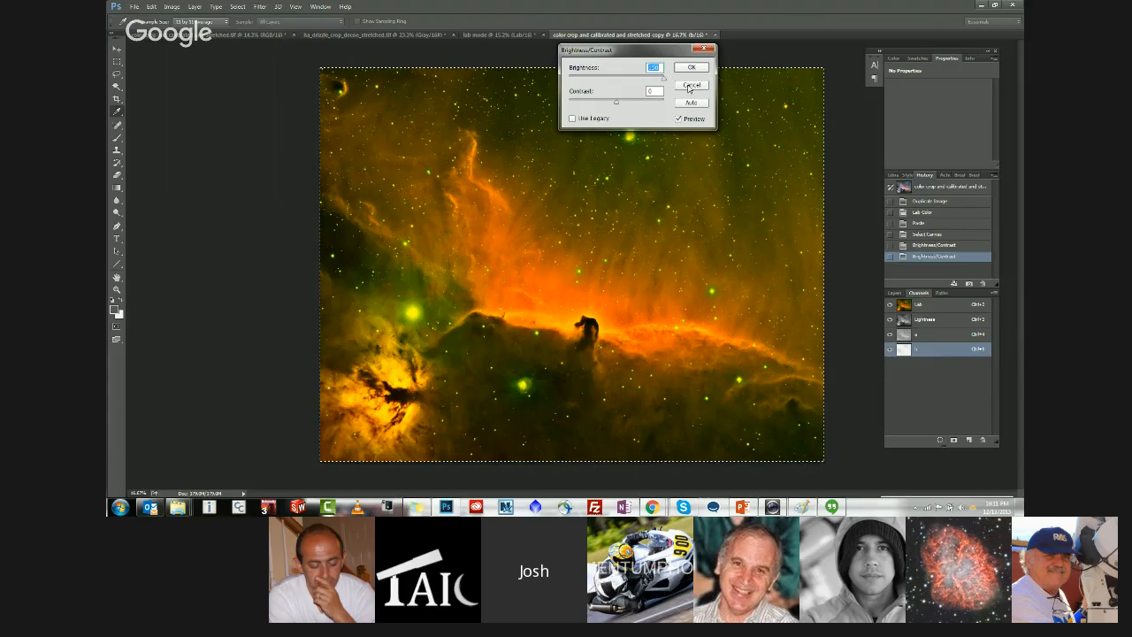
left_click(696, 88)
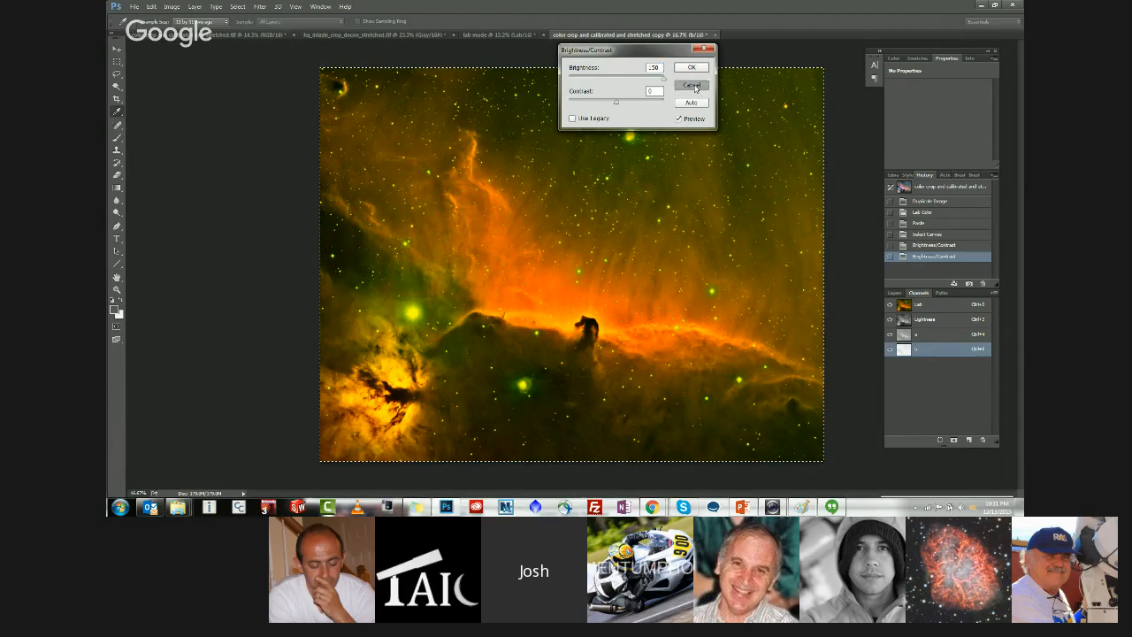
Step: Compare the flattened RGB image with the grayscale hydrogen-alpha document and examine its stars and background color up close
left_click(262, 35)
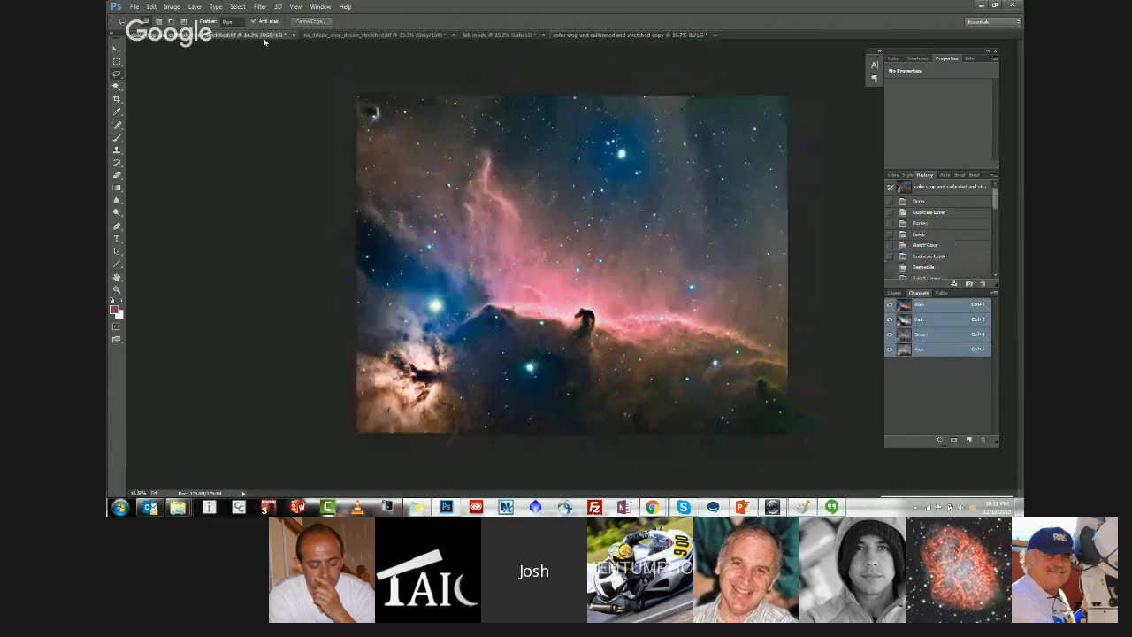
scroll(675, 196, "up", 3)
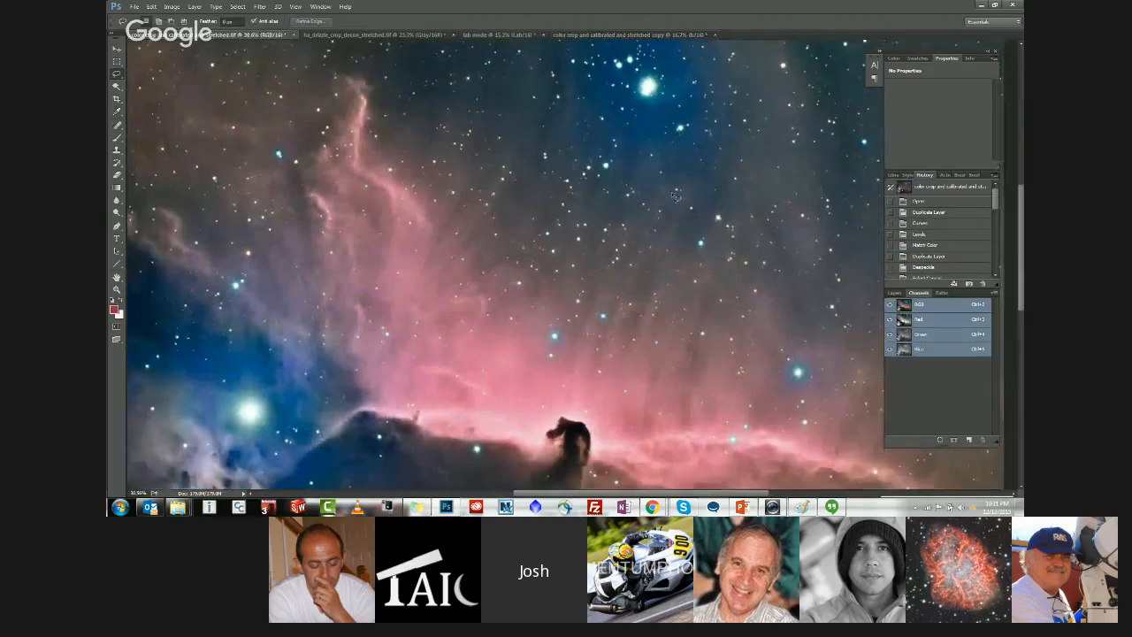
scroll(675, 195, "down", 3)
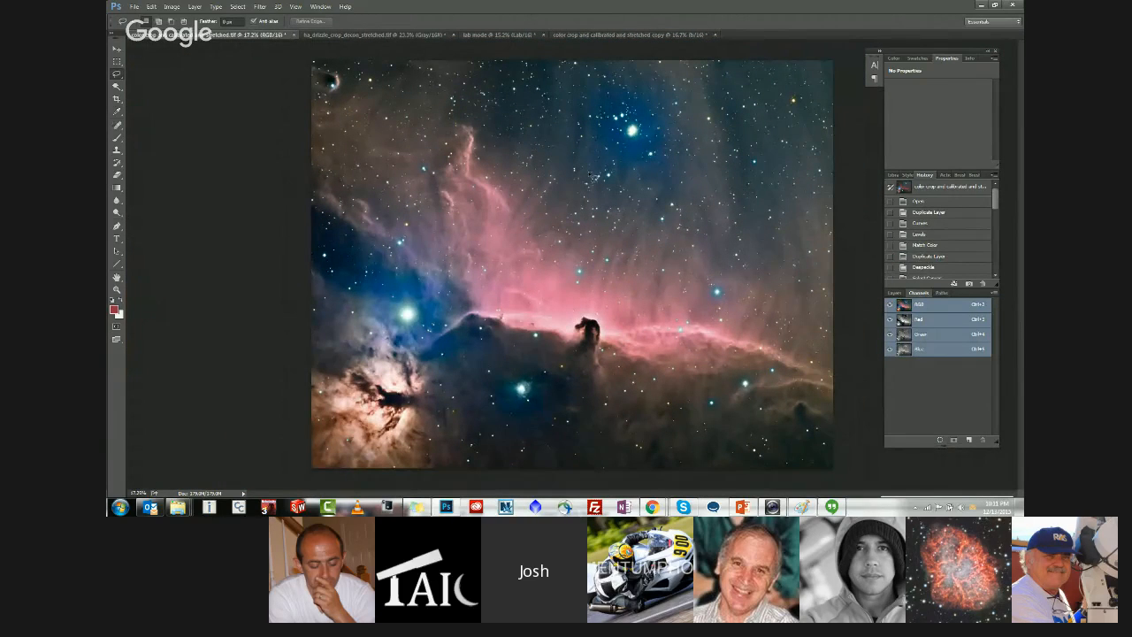
left_click(371, 35)
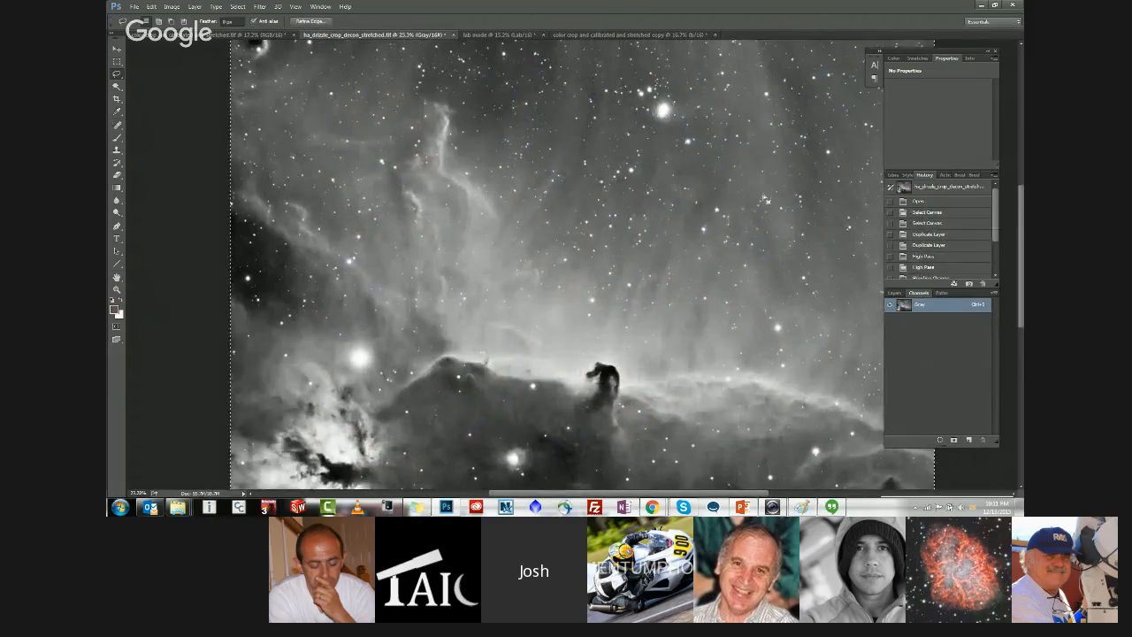
left_click(239, 34)
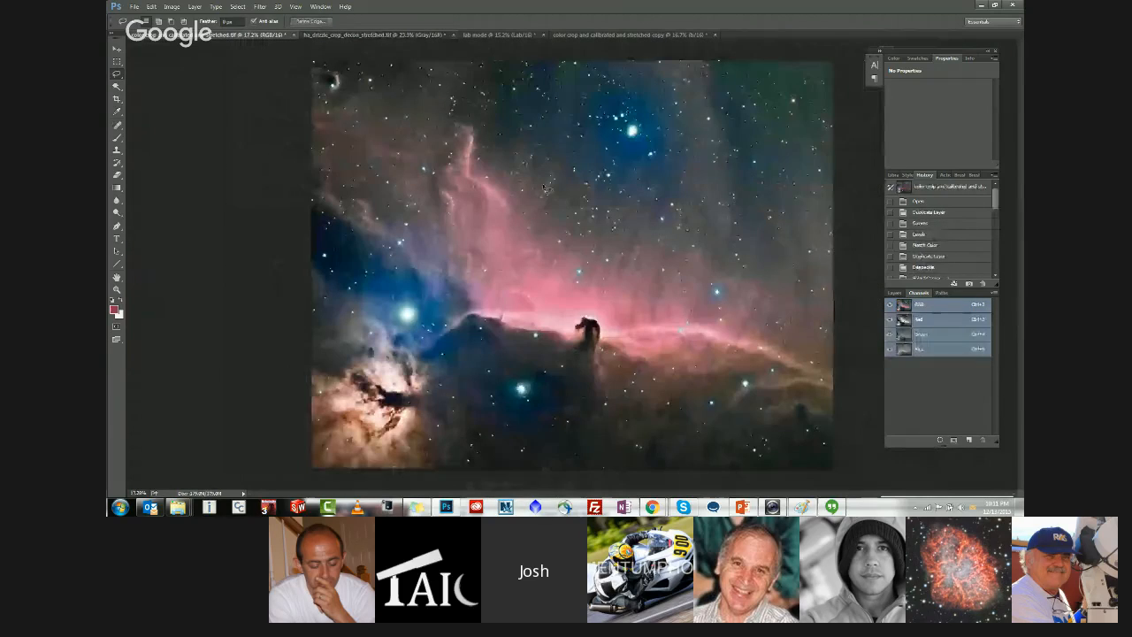
left_click(895, 292)
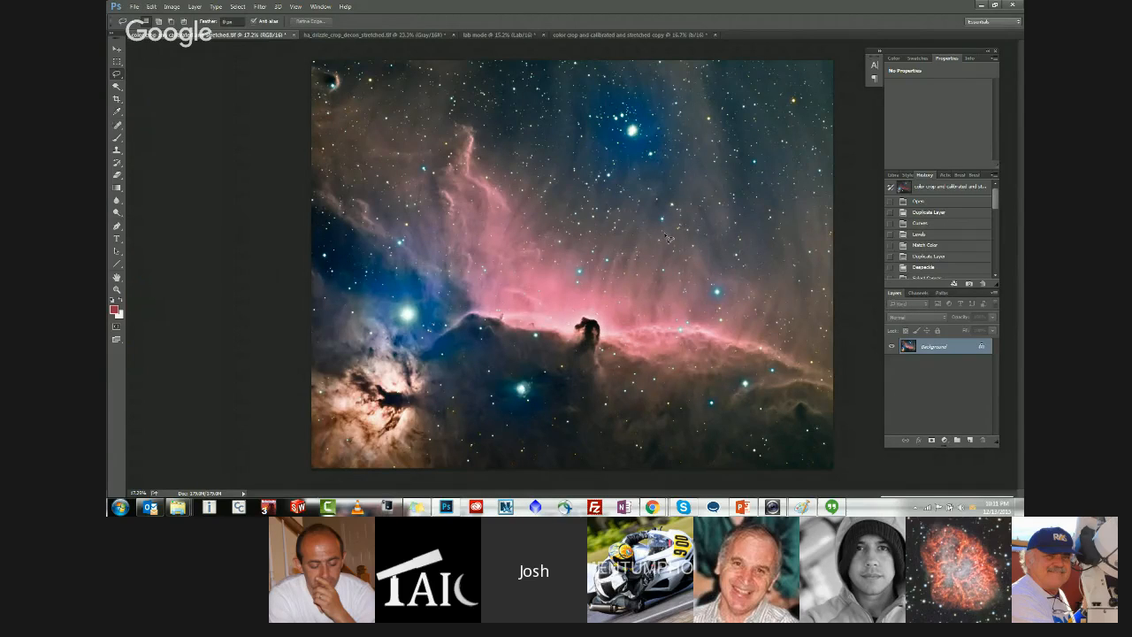
scroll(652, 108, "up", 3)
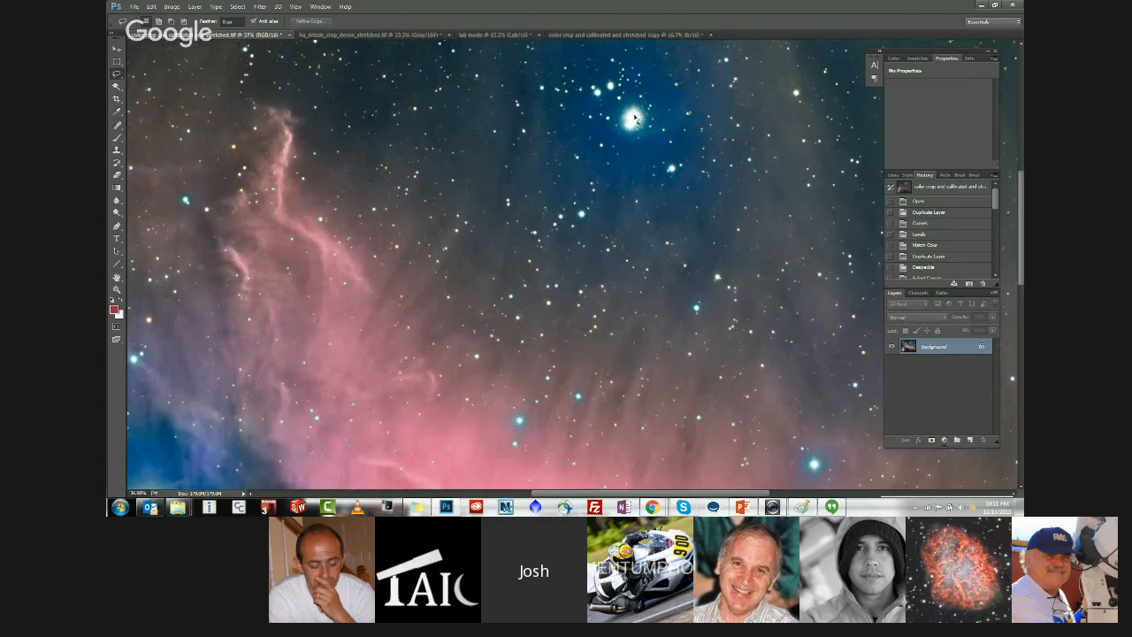
scroll(535, 273, "down", 3)
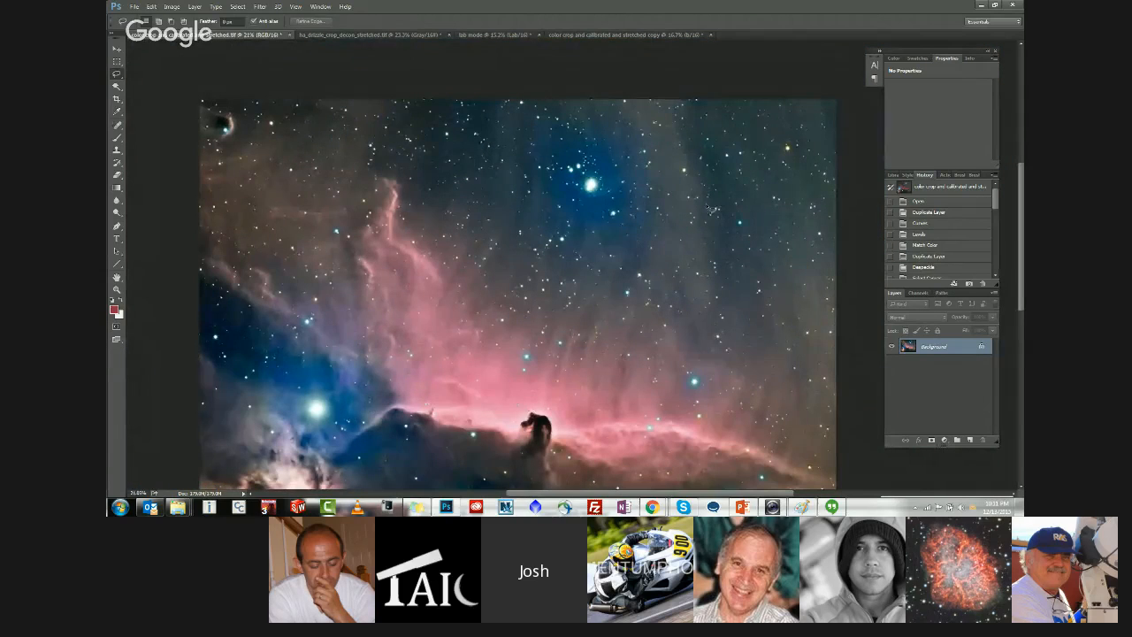
scroll(717, 166, "up", 5)
scroll(770, 174, "up", 2)
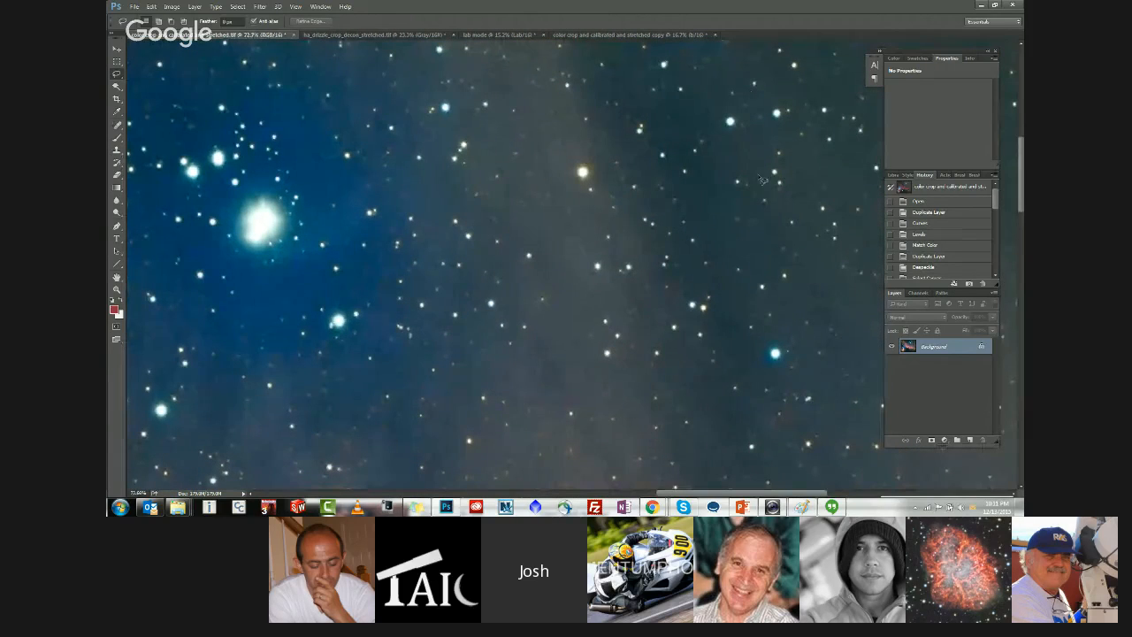
scroll(766, 196, "down", 3)
scroll(741, 256, "down", 4)
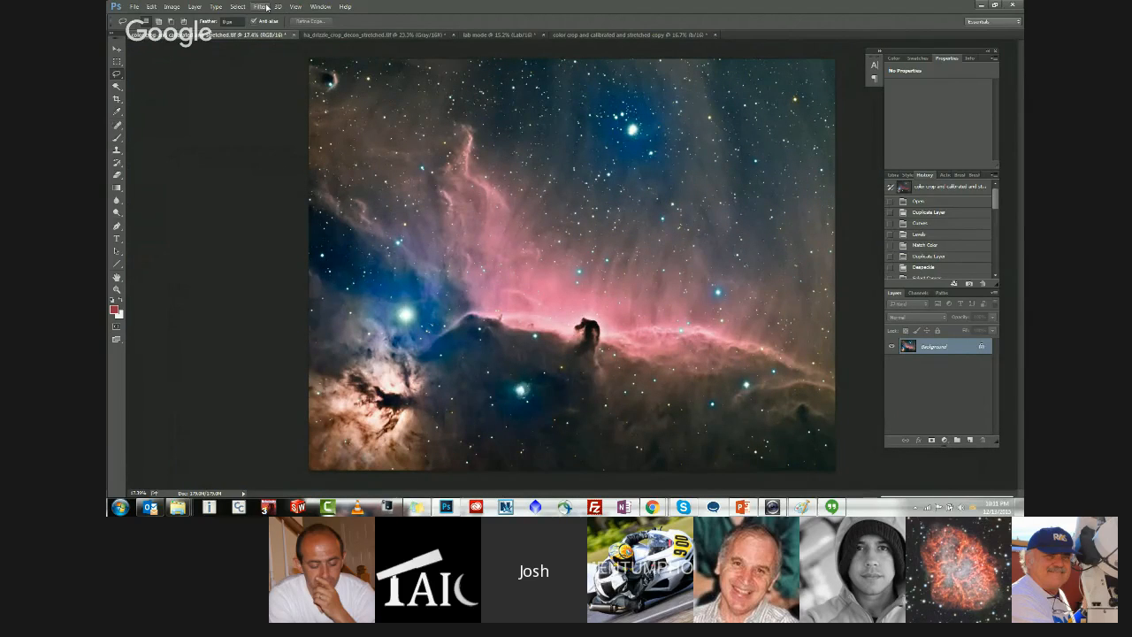
Step: Try the DeepSkyColors HLVG green-noise removal at Strong on the flattened RGB image and undo it
left_click(263, 7)
mouse_move(274, 140)
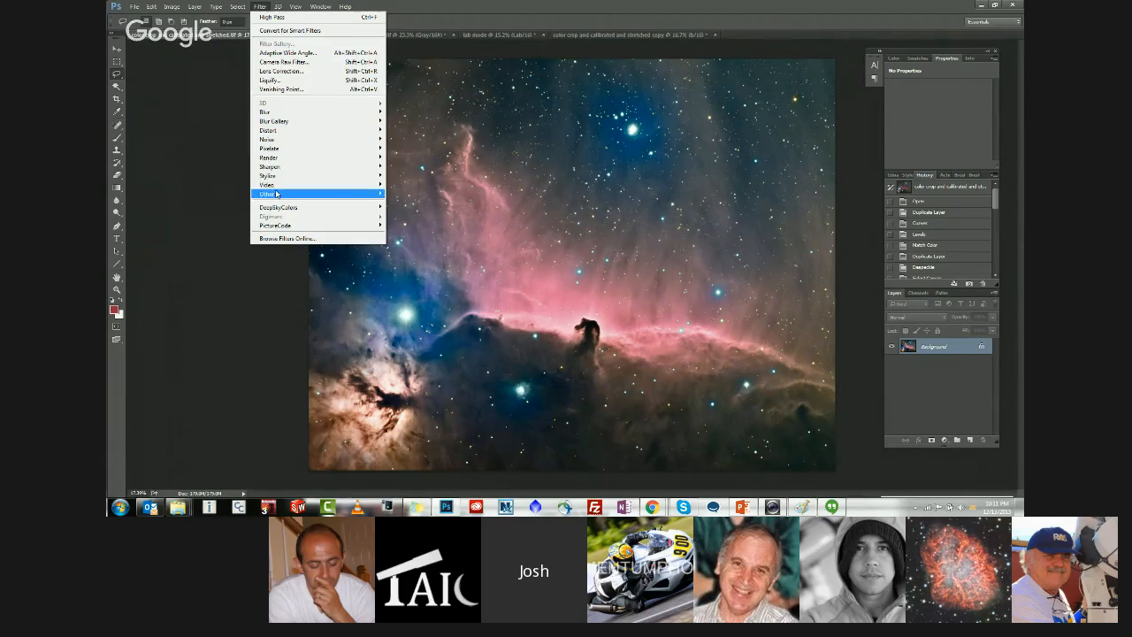
mouse_move(277, 207)
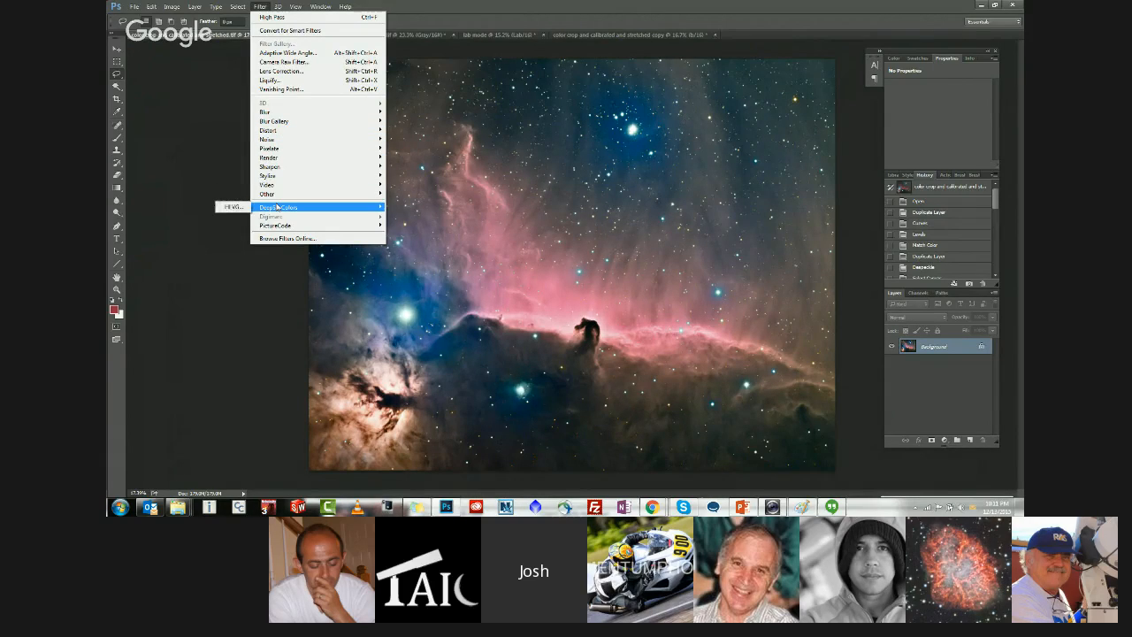
left_click(231, 208)
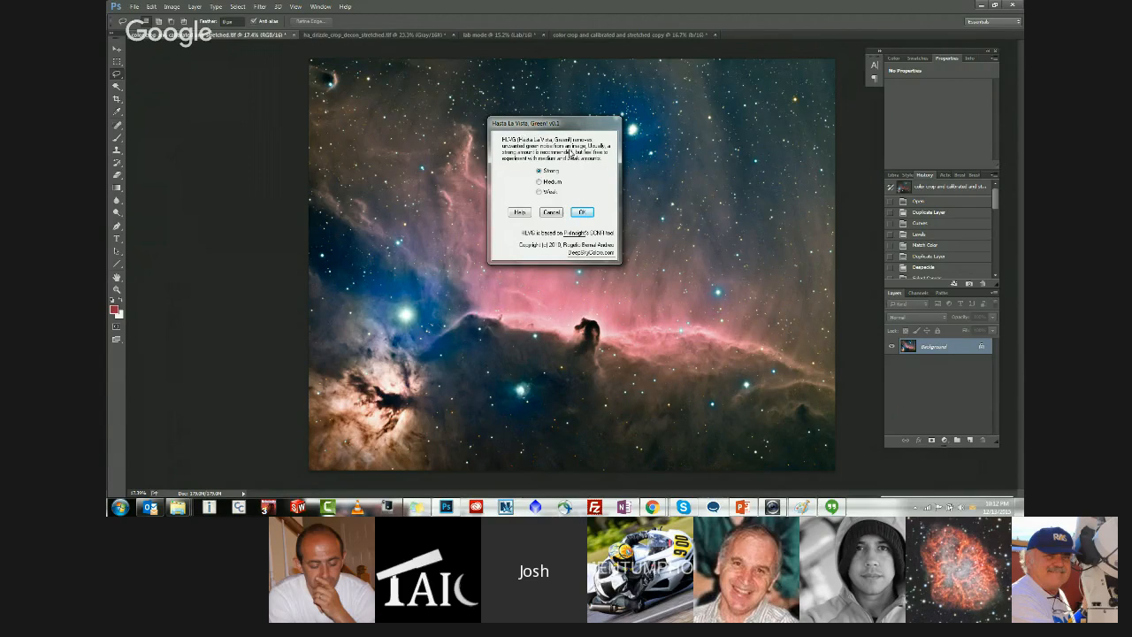
left_click(581, 213)
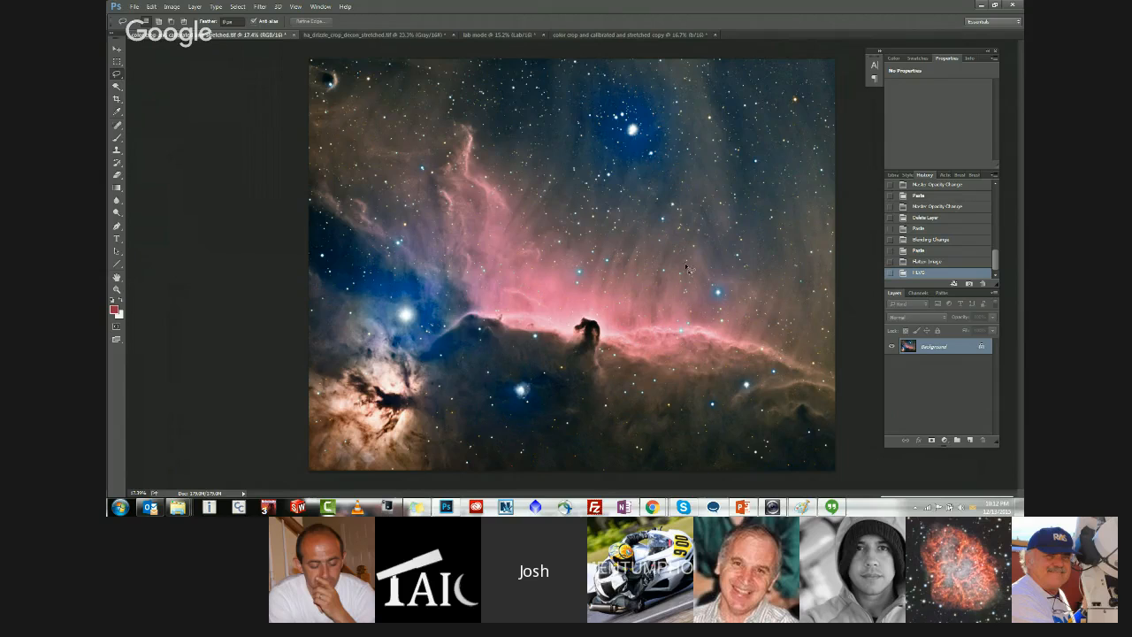
left_click(150, 6)
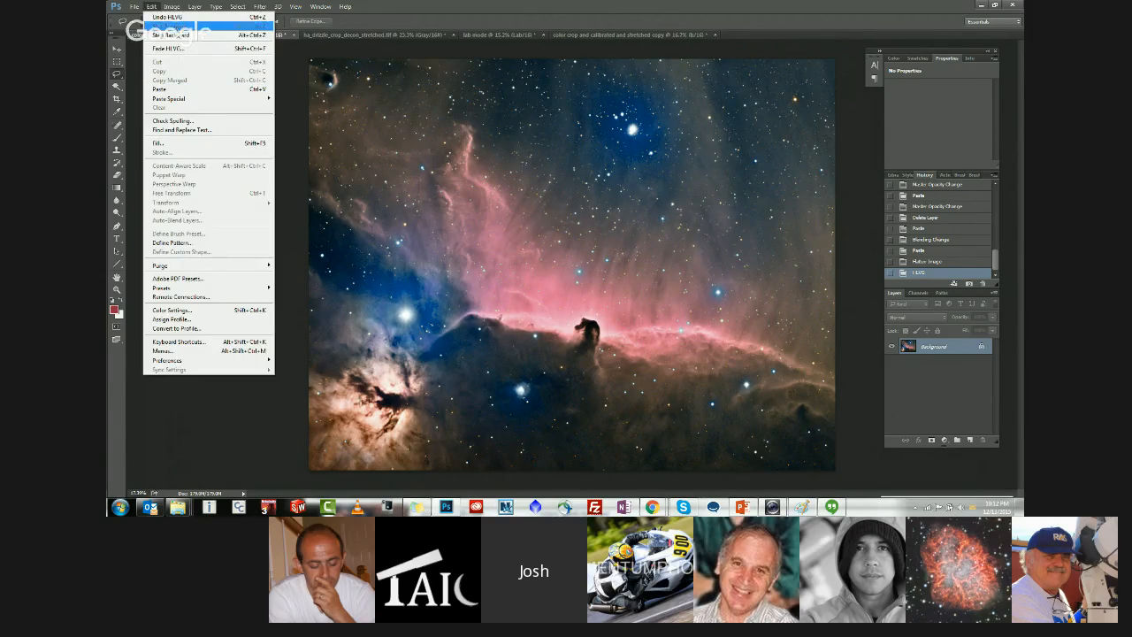
left_click(177, 36)
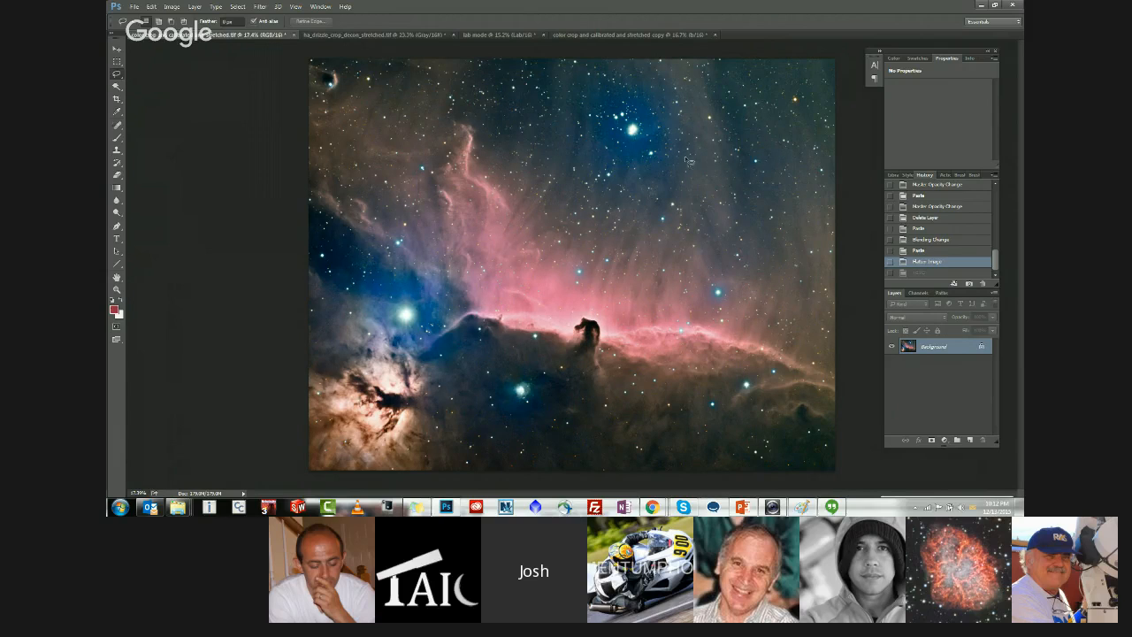
Step: Look through the astronomy action set for star and noise reduction actions
left_click(945, 176)
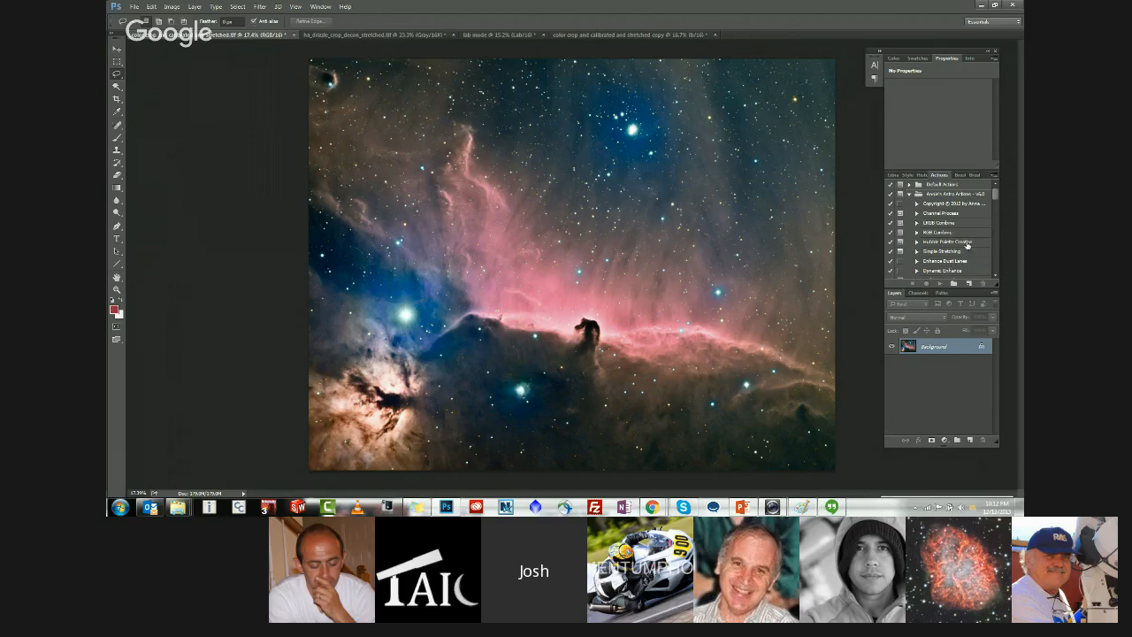
scroll(967, 245, "down", 2)
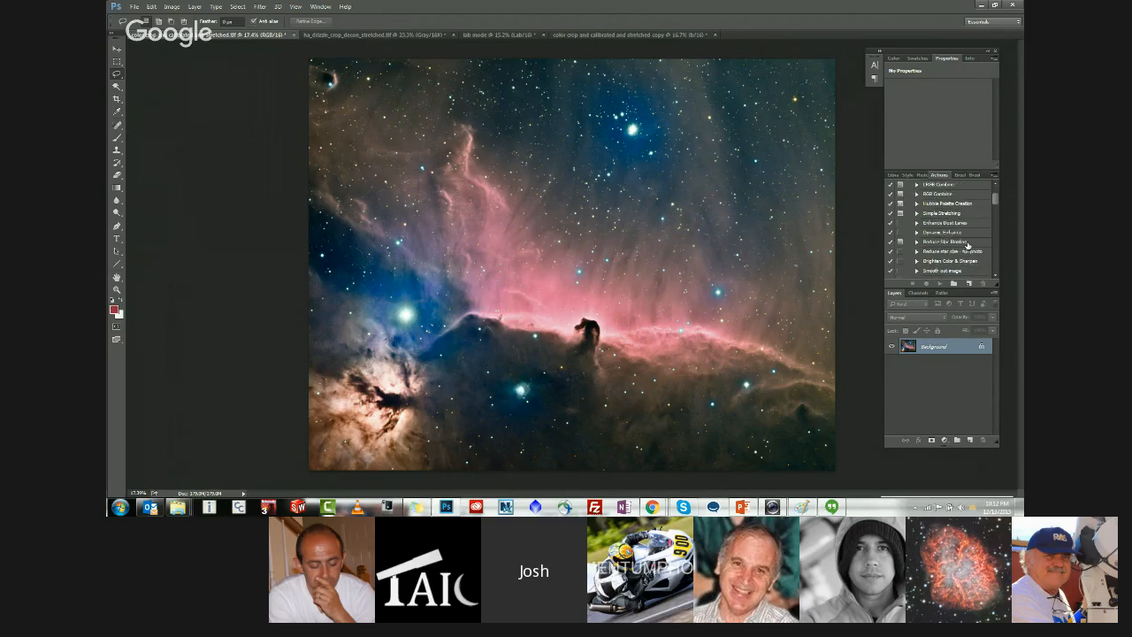
scroll(967, 245, "down", 1)
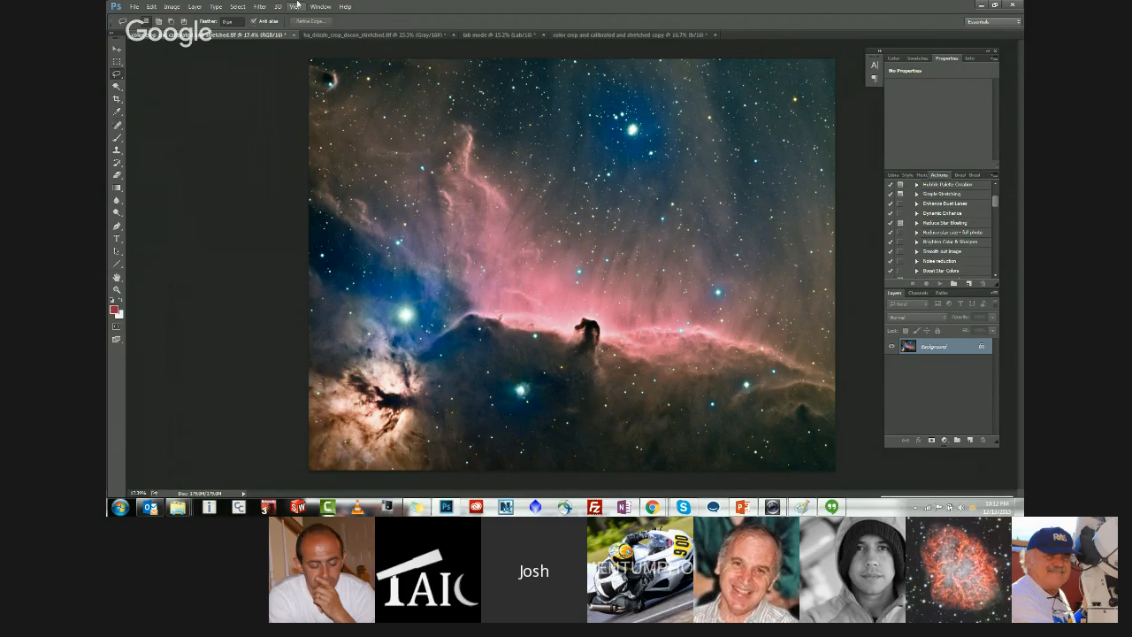
Step: Open the PictureCode Noise Ninja filter on the flattened RGB image
left_click(260, 7)
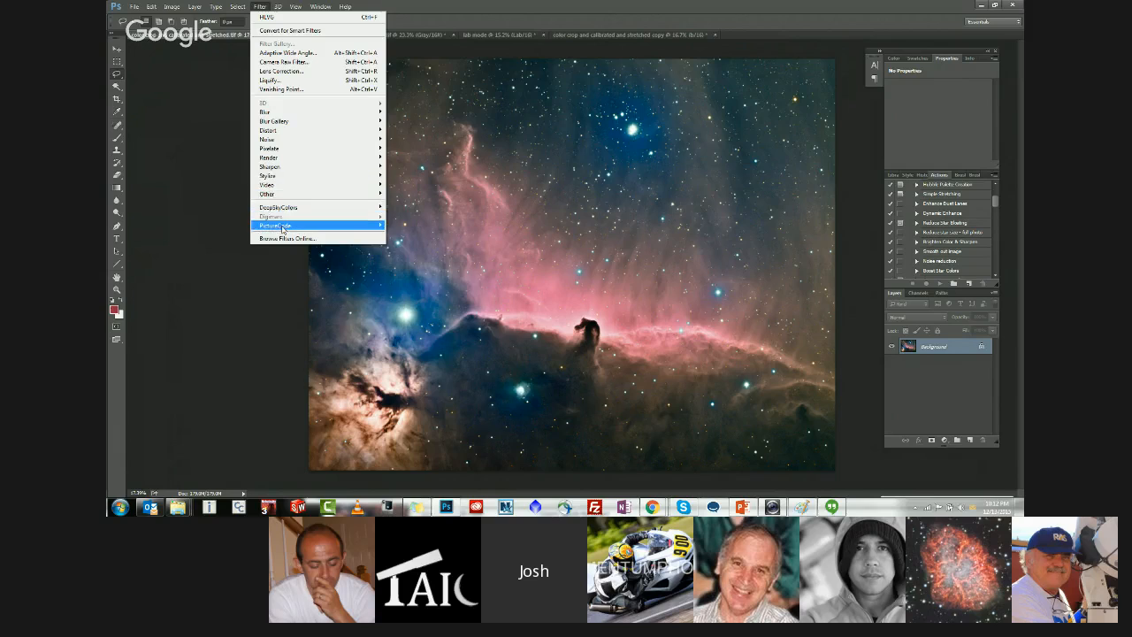
mouse_move(281, 227)
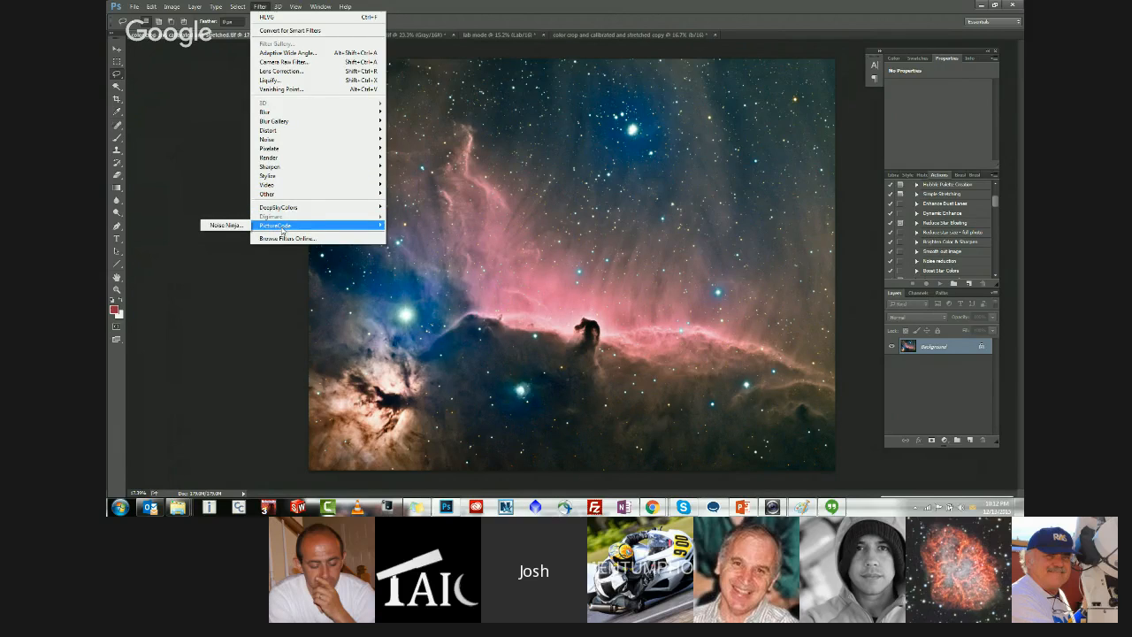
mouse_move(261, 207)
left_click(233, 226)
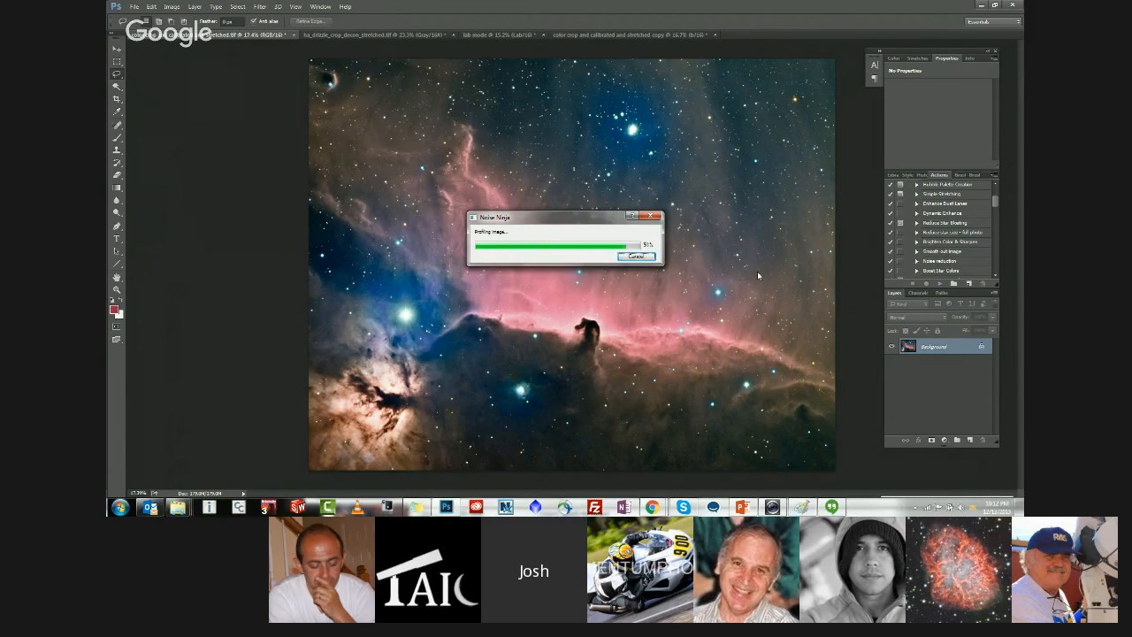
Step: Examine the Noise Ninja preview at 100% from the pink nebulosity around the Horsehead up to the blue starry background
left_click_drag(633, 239, 667, 176)
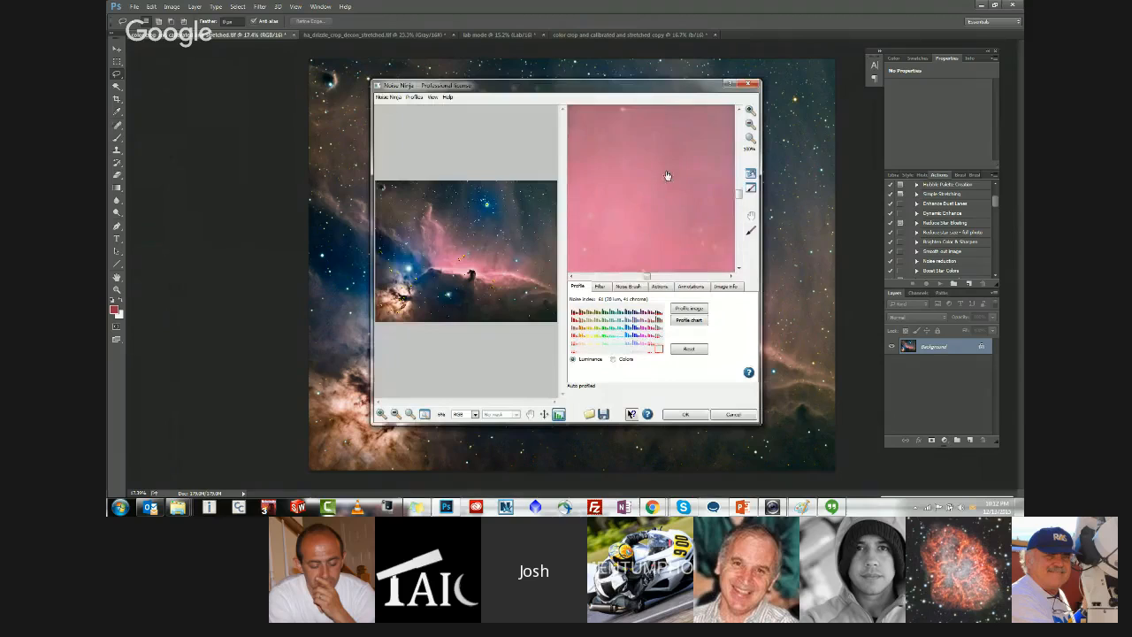
left_click_drag(616, 224, 646, 175)
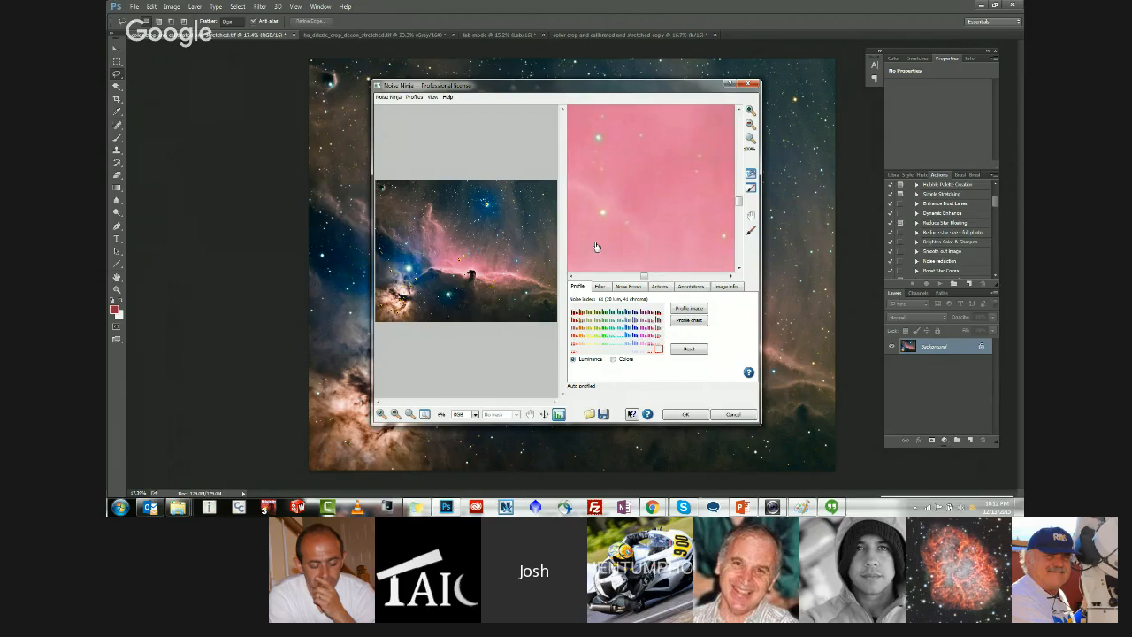
left_click_drag(597, 247, 618, 217)
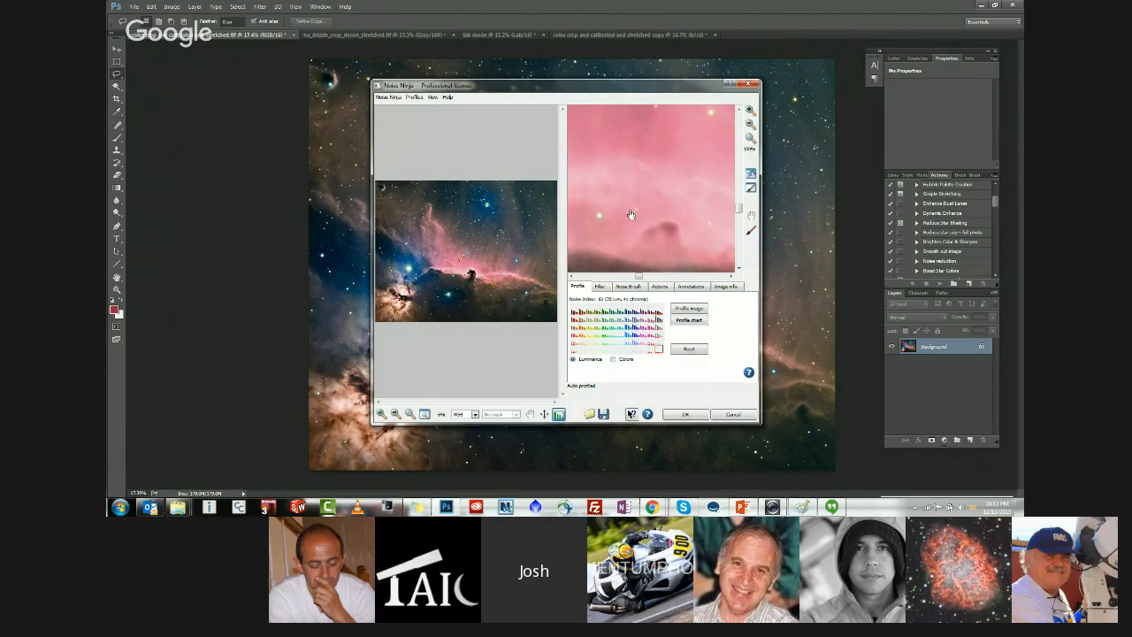
left_click_drag(684, 152, 645, 191)
left_click_drag(678, 151, 651, 210)
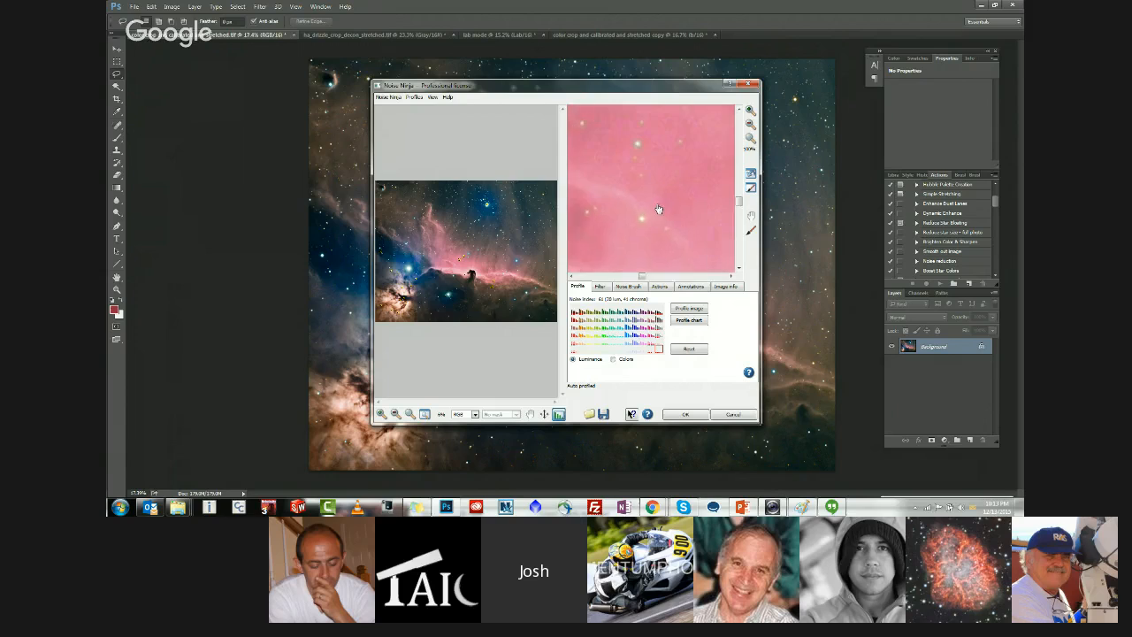
left_click_drag(657, 147, 626, 222)
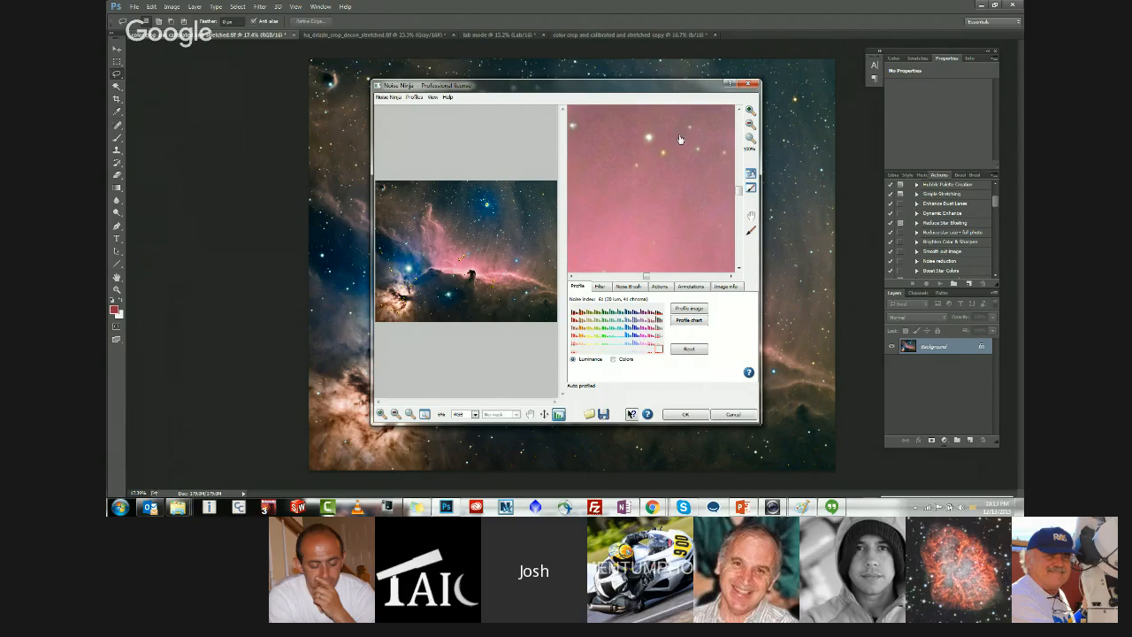
left_click_drag(681, 142, 642, 229)
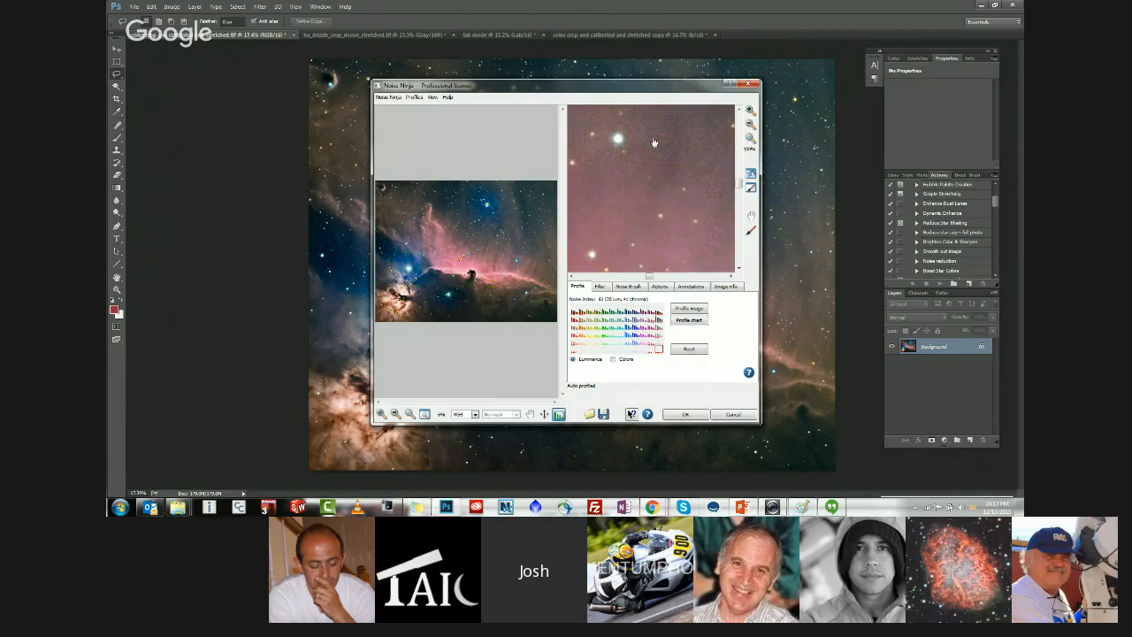
left_click_drag(653, 143, 642, 223)
left_click_drag(699, 150, 659, 217)
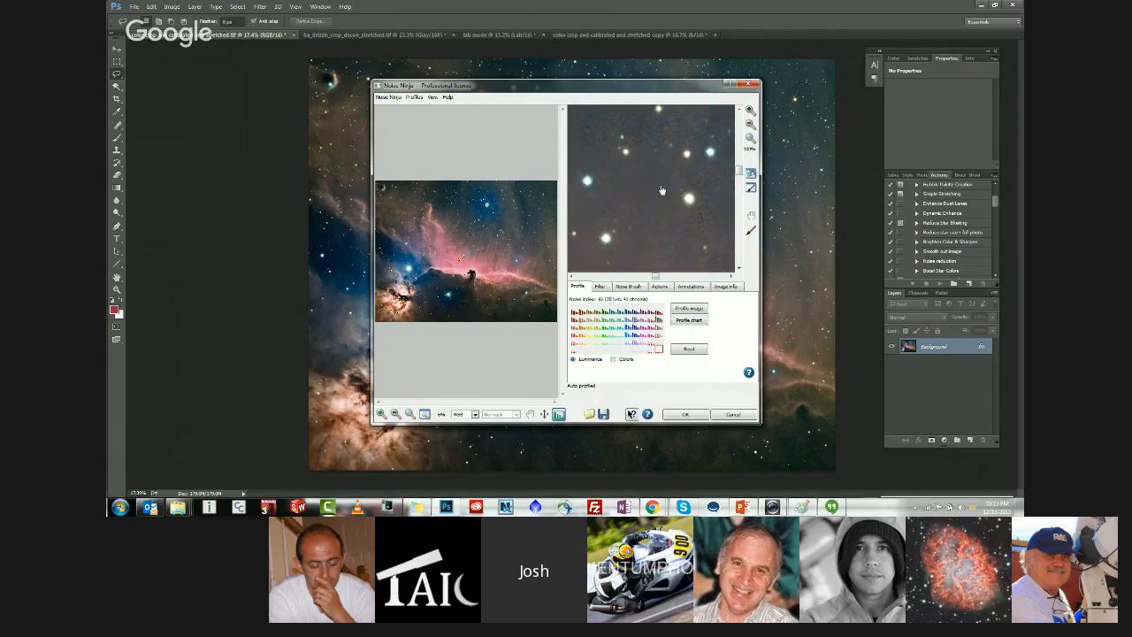
left_click_drag(695, 173, 663, 221)
left_click_drag(694, 150, 665, 213)
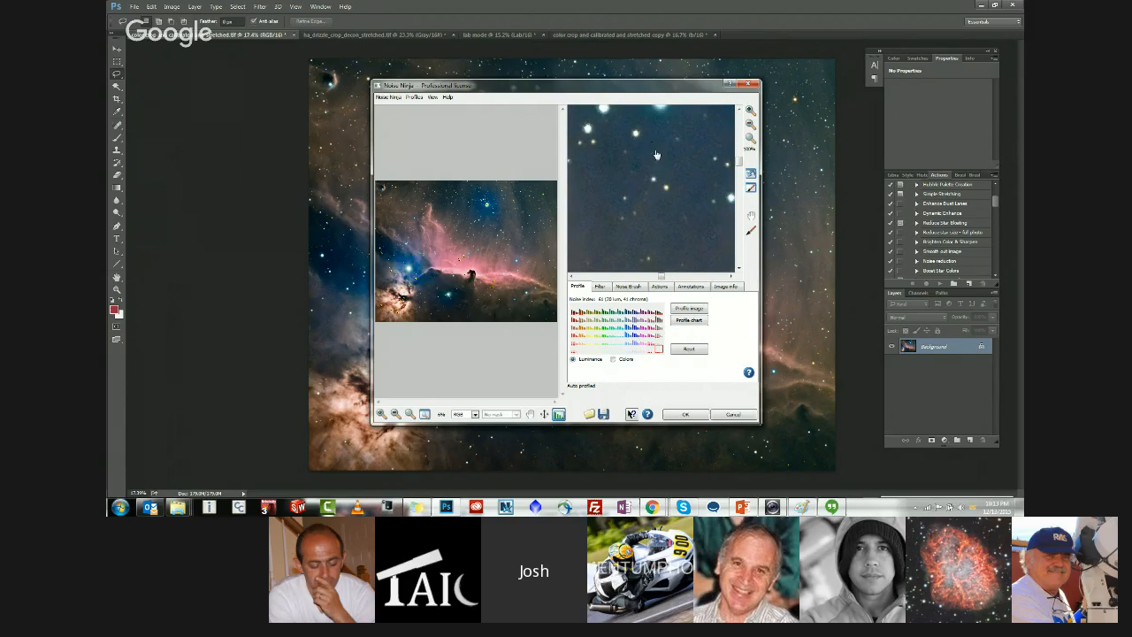
left_click_drag(704, 114, 649, 170)
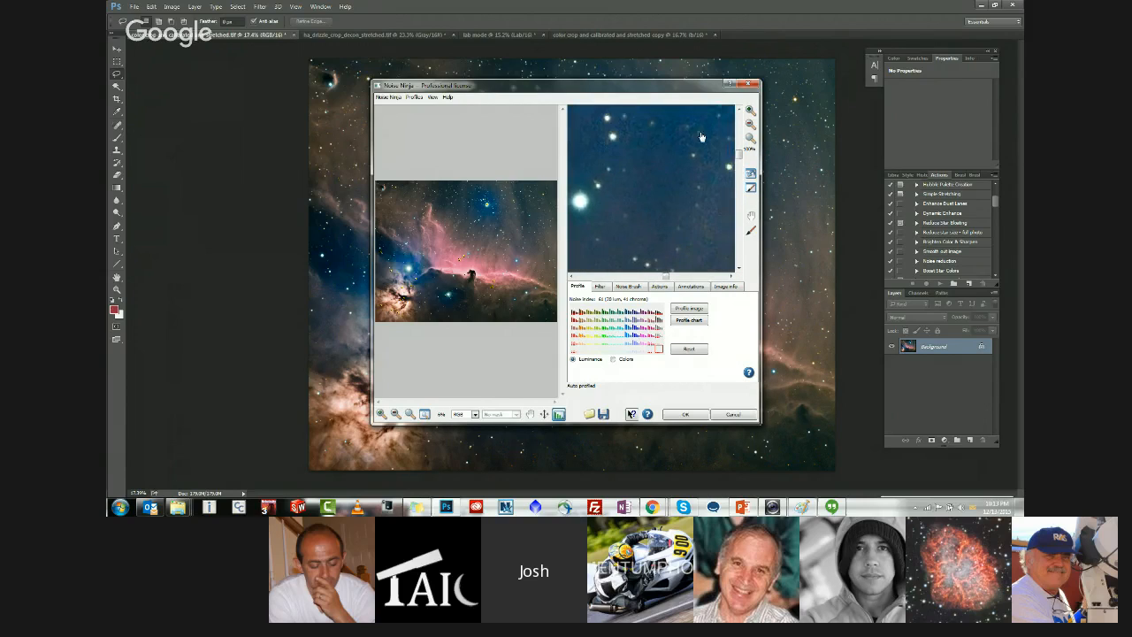
left_click_drag(702, 135, 669, 151)
left_click_drag(705, 204, 635, 209)
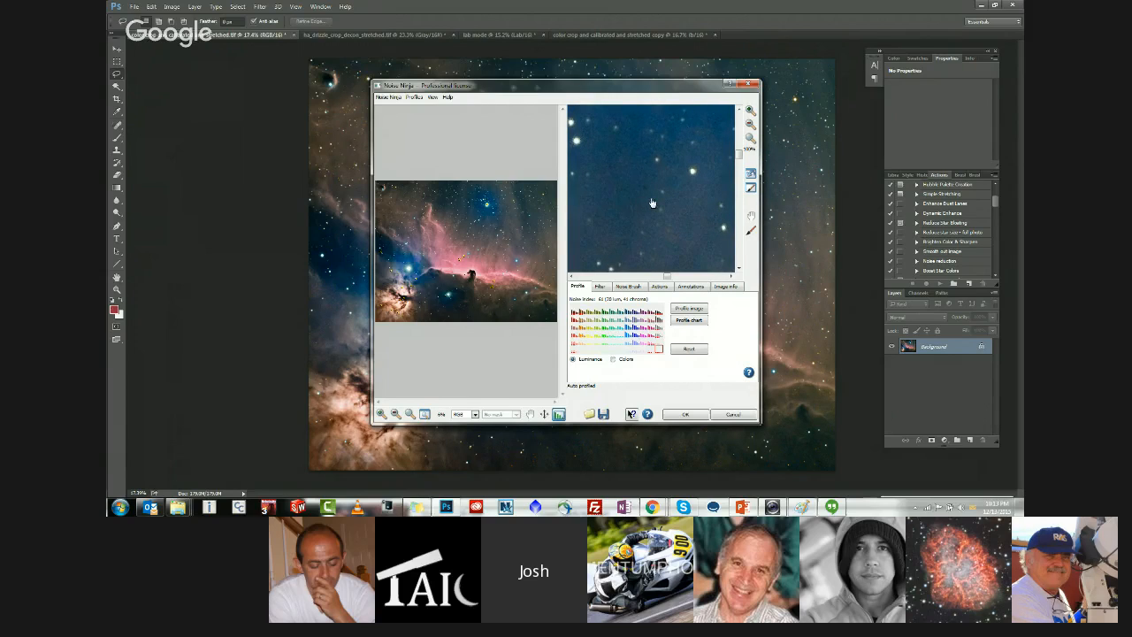
left_click_drag(652, 203, 663, 196)
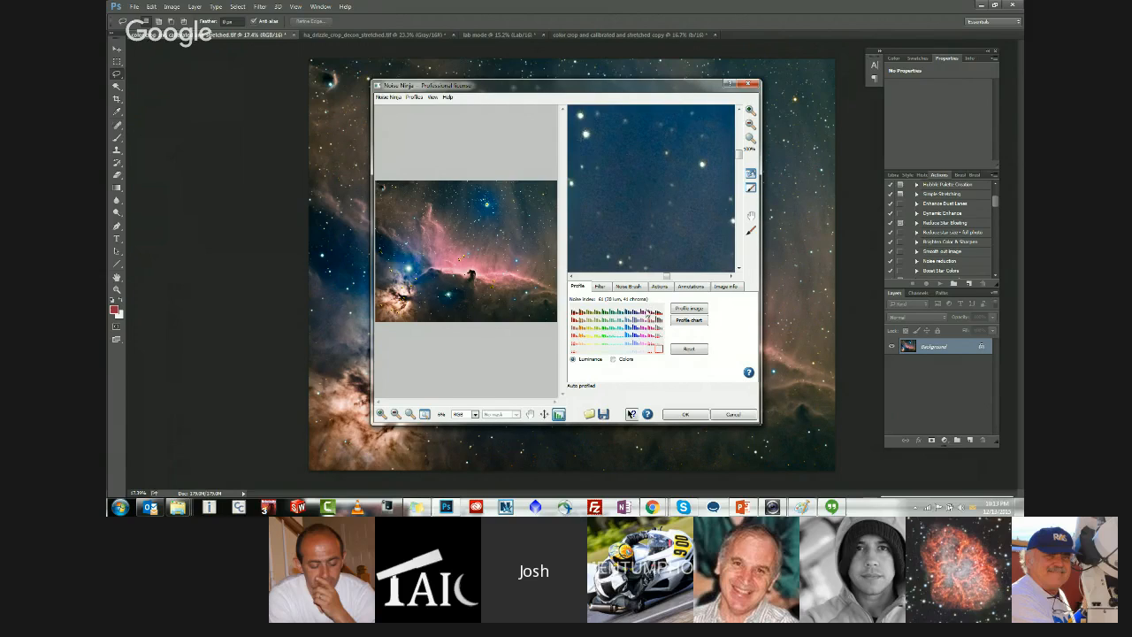
Step: Try Noise Ninja with its automatic profile on the flattened image, inspect the Horsehead area up close, and undo it
left_click(687, 415)
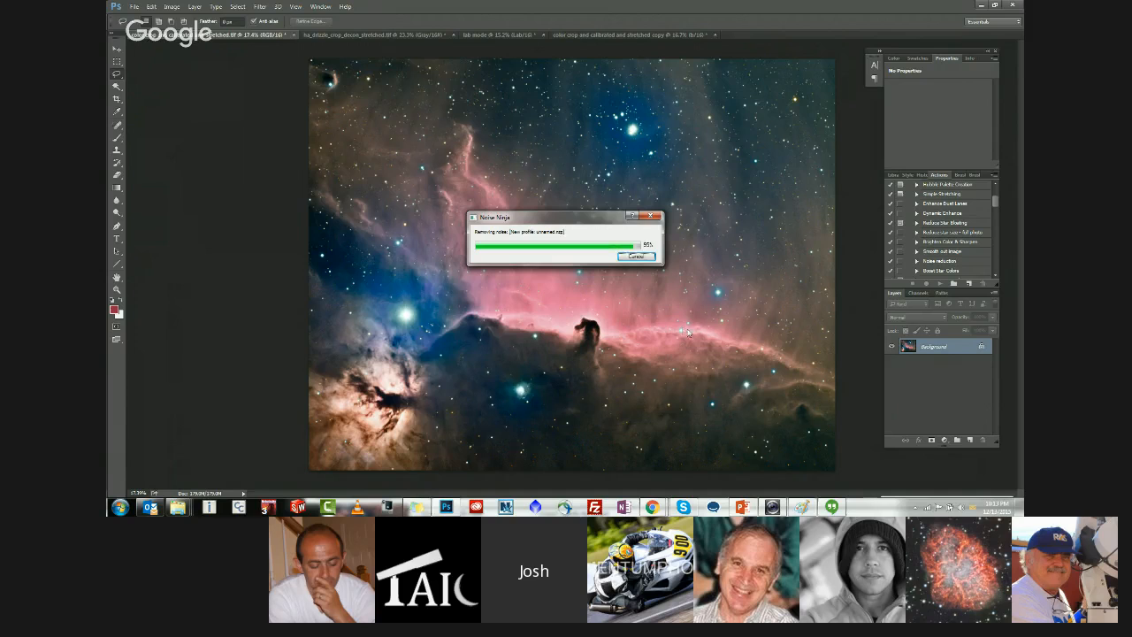
scroll(679, 360, "up", 5)
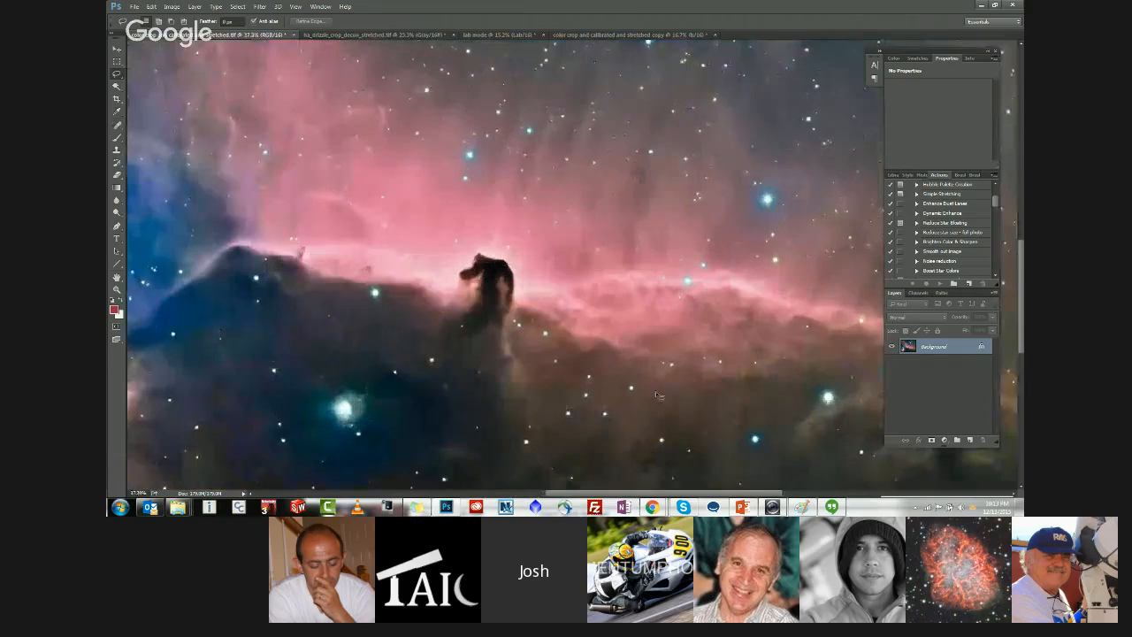
scroll(662, 395, "up", 2)
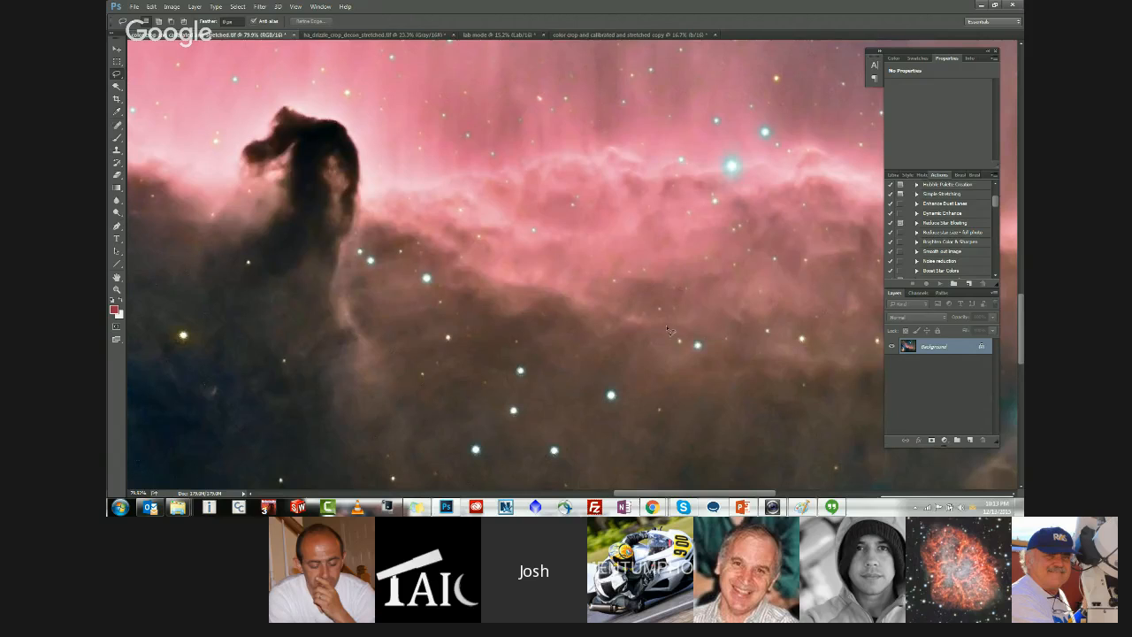
scroll(663, 319, "down", 2)
scroll(635, 398, "up", 3)
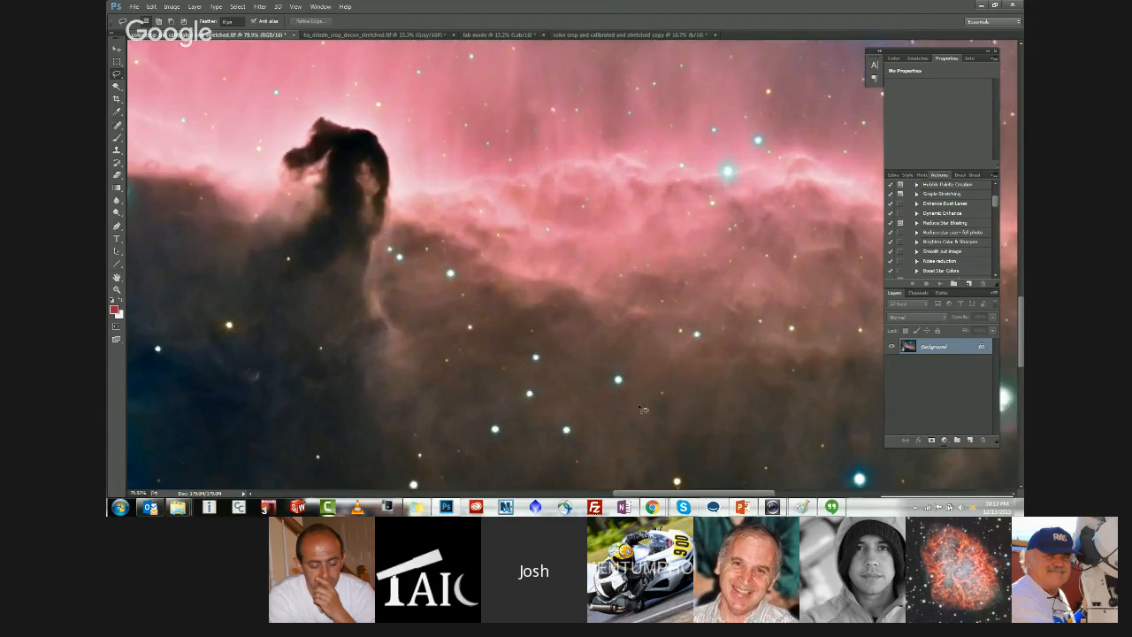
left_click(167, 8)
left_click(160, 17)
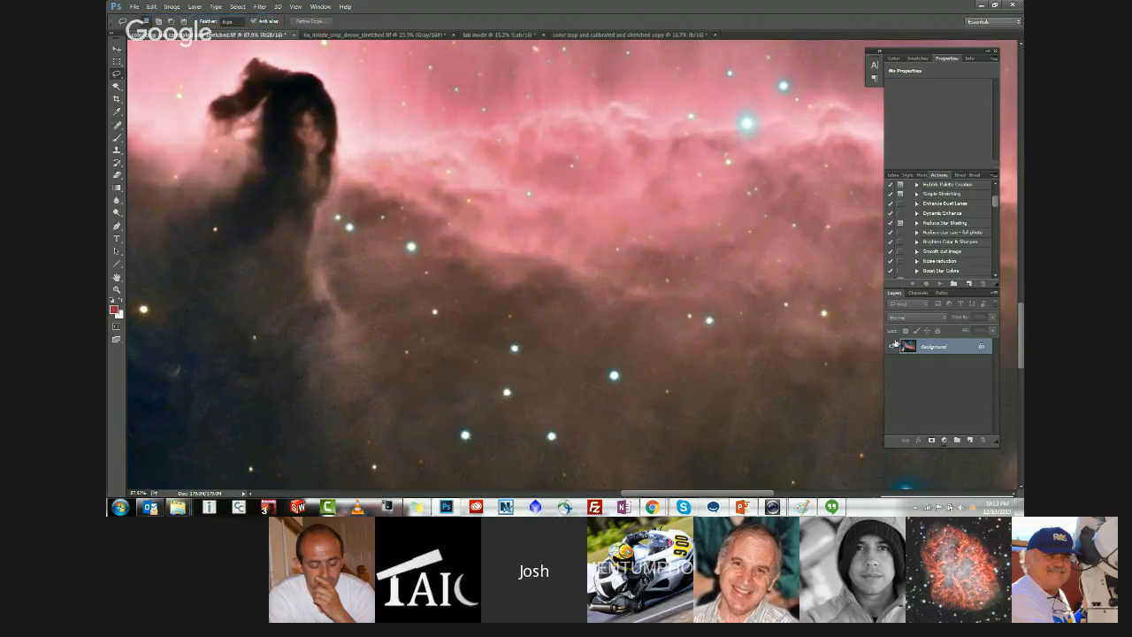
Step: Duplicate the Background layer and apply Noise Ninja with its automatic profile to the copy
left_click_drag(921, 348, 970, 440)
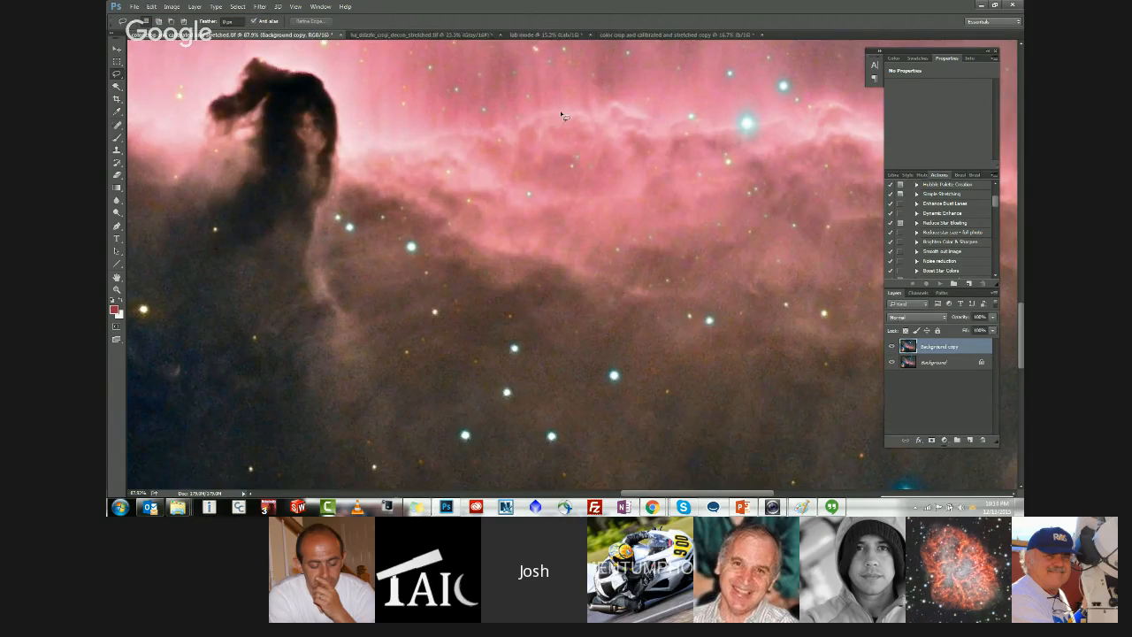
left_click(260, 6)
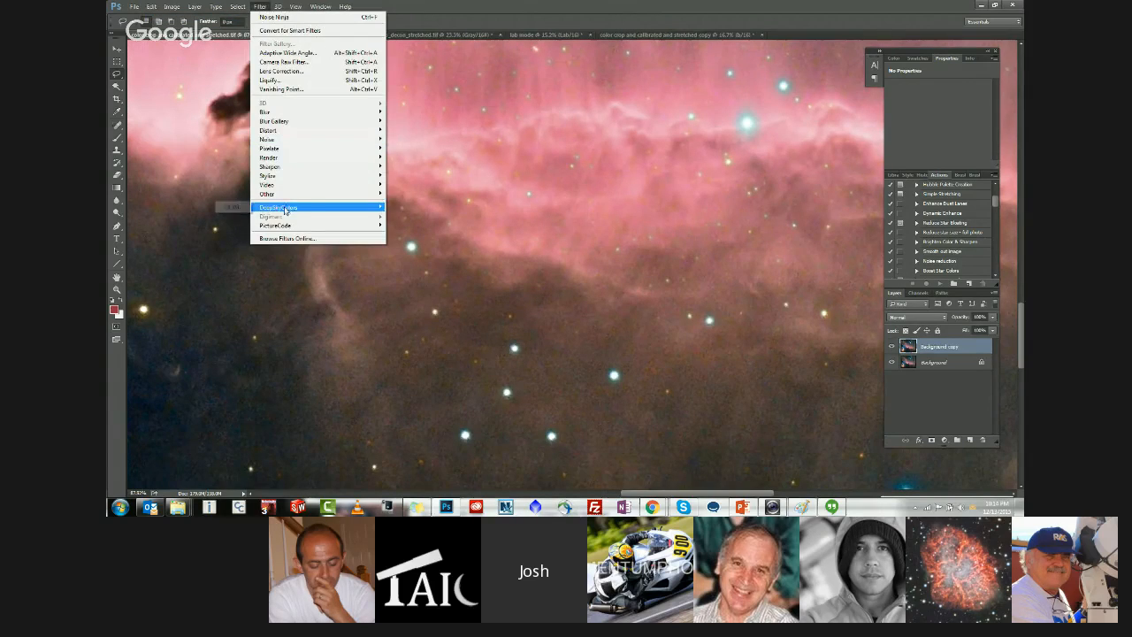
mouse_move(279, 218)
left_click(231, 226)
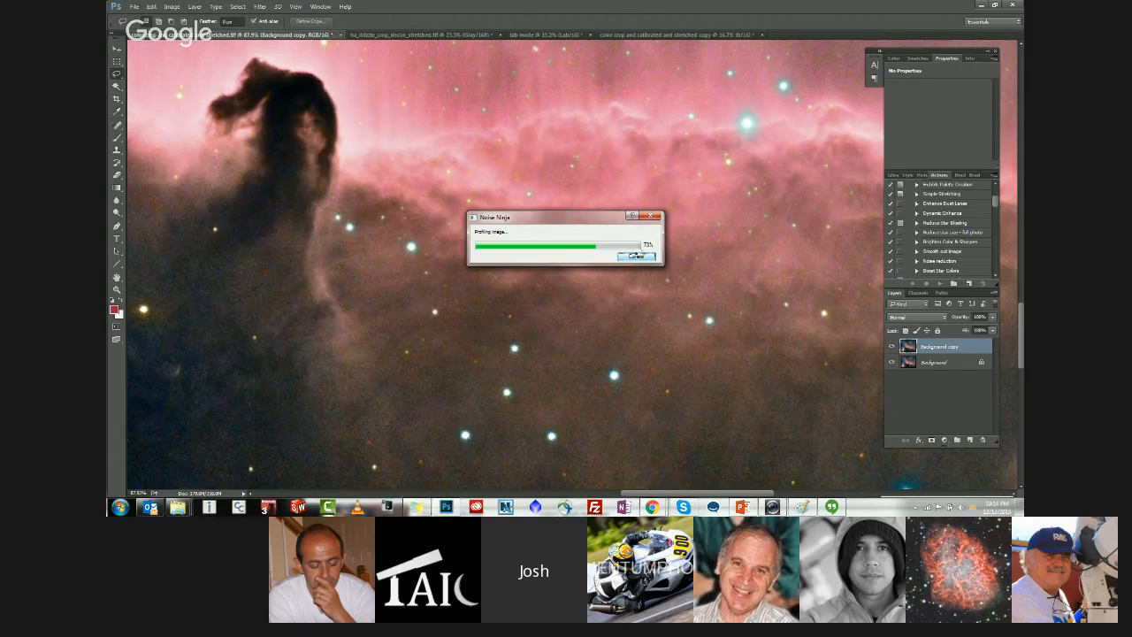
left_click(687, 415)
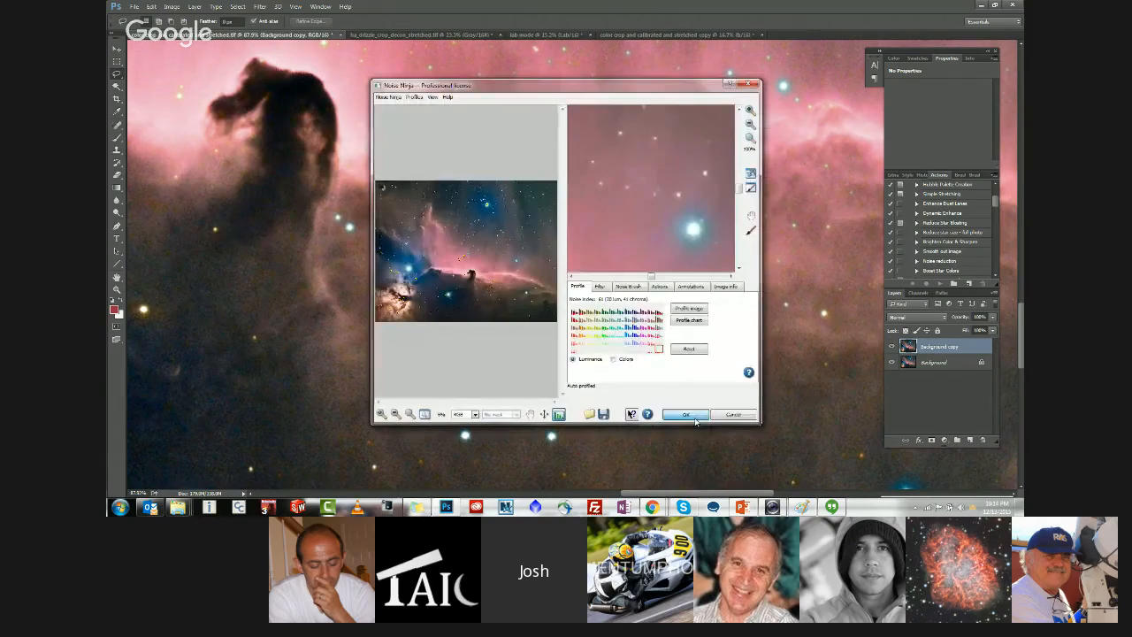
Step: Close the grayscale hydrogen-alpha, lab mode and color crop copy documents without saving their changes
left_click(497, 35)
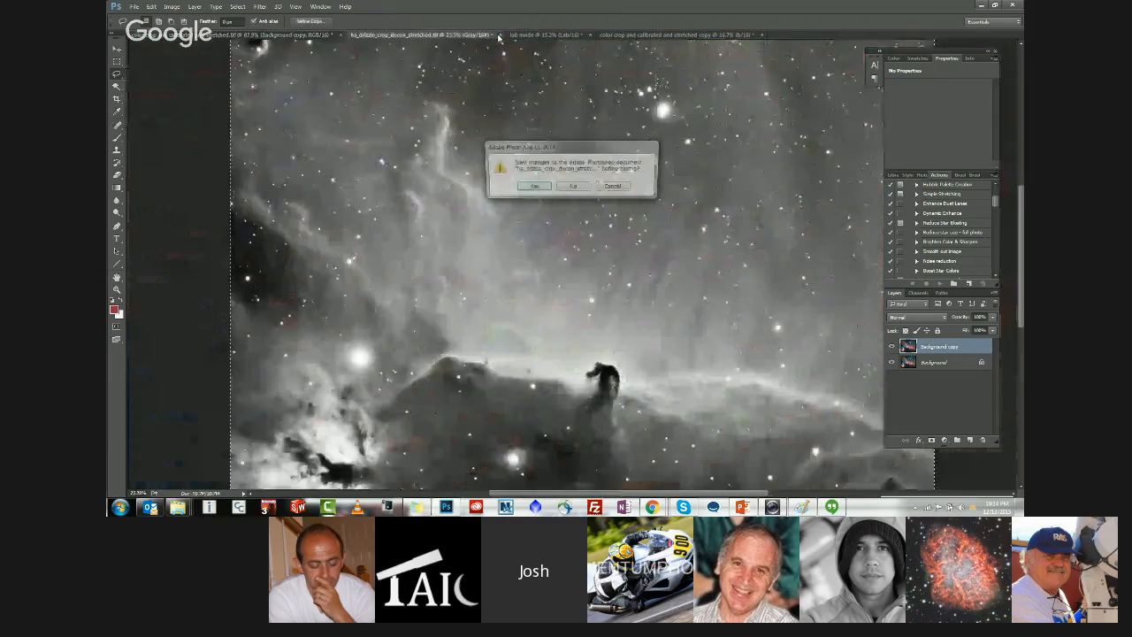
left_click(573, 187)
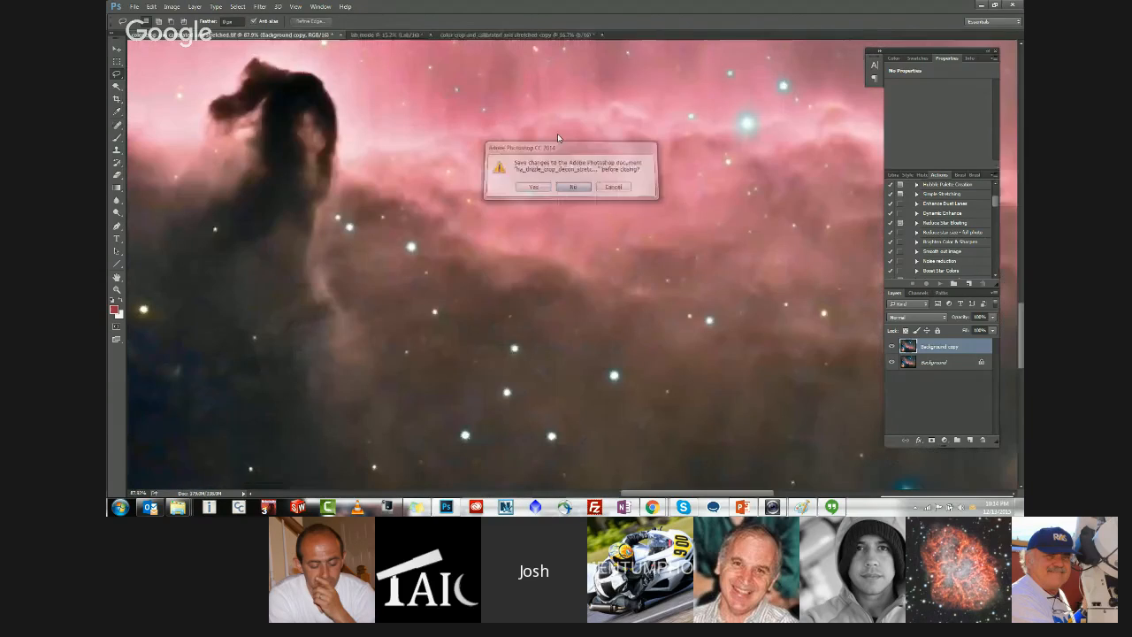
left_click(430, 36)
key("n")
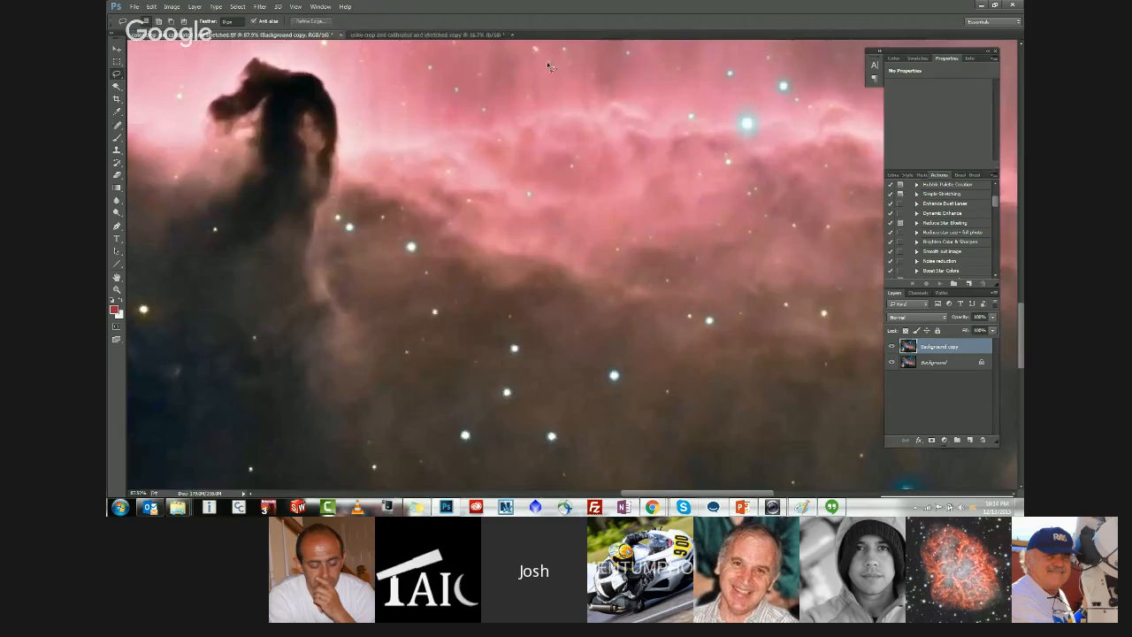
left_click(512, 35)
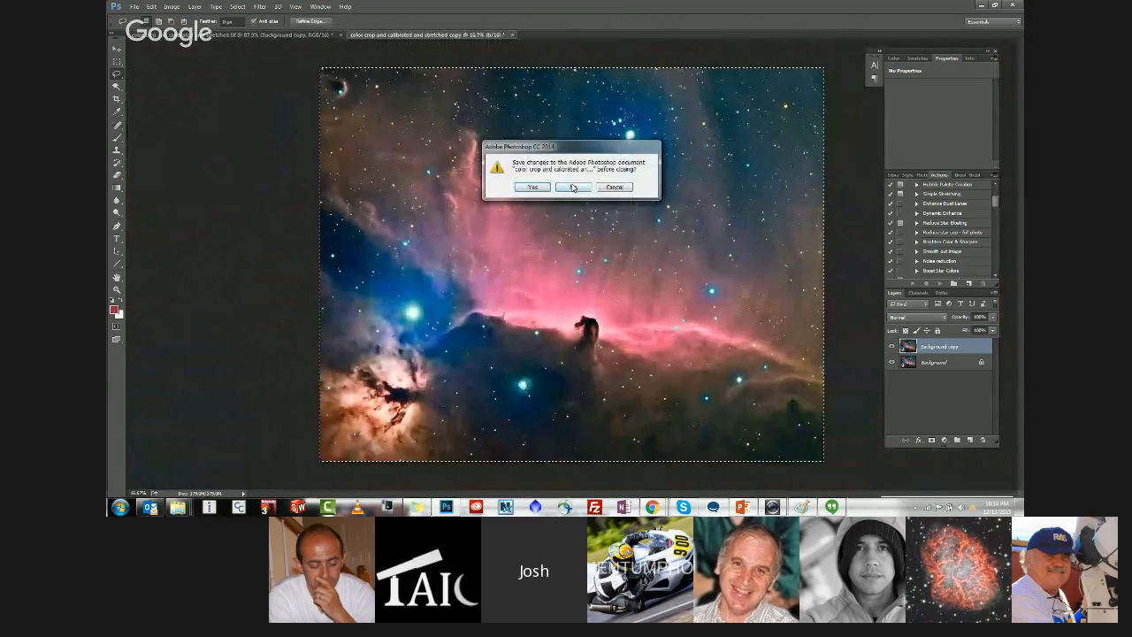
key("n")
Step: Compare the image with and without the noise-reduced Background copy around the Horsehead, leaving the copy visible
left_click(891, 347)
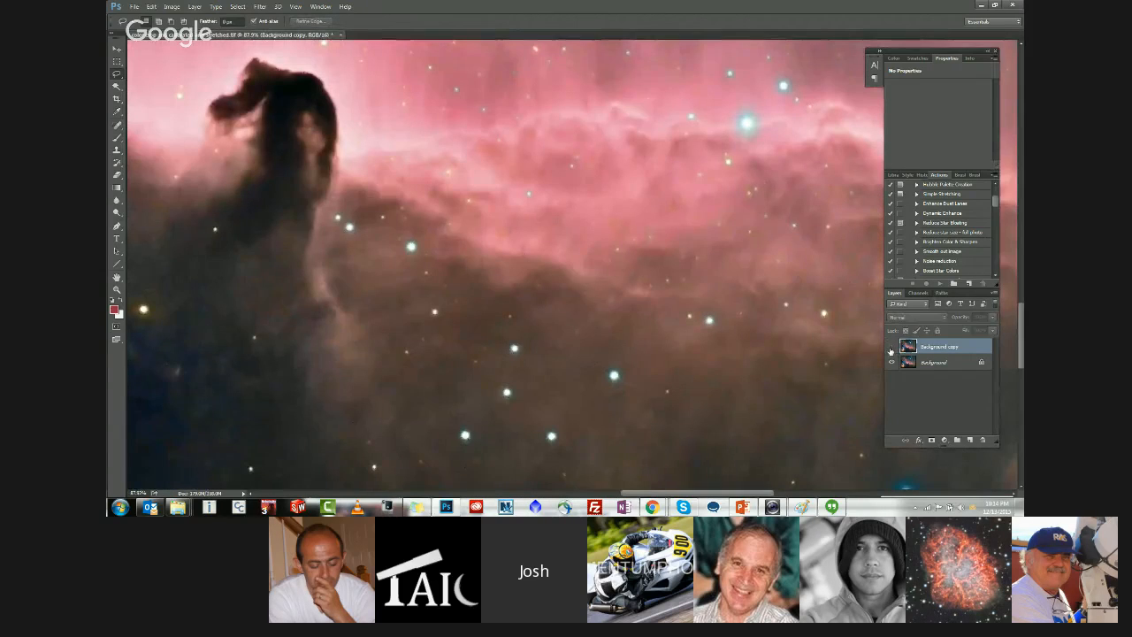
mouse_move(370, 139)
left_mouse_down()
mouse_move(509, 200)
mouse_move(372, 144)
left_mouse_up()
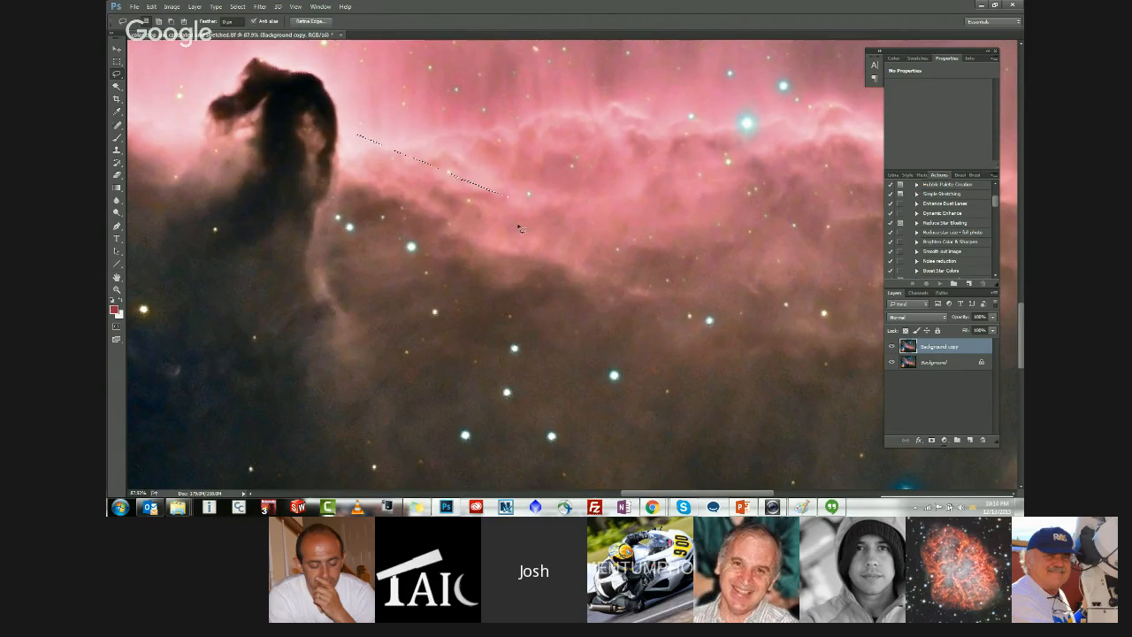
key("ctrl+d")
left_click(890, 347)
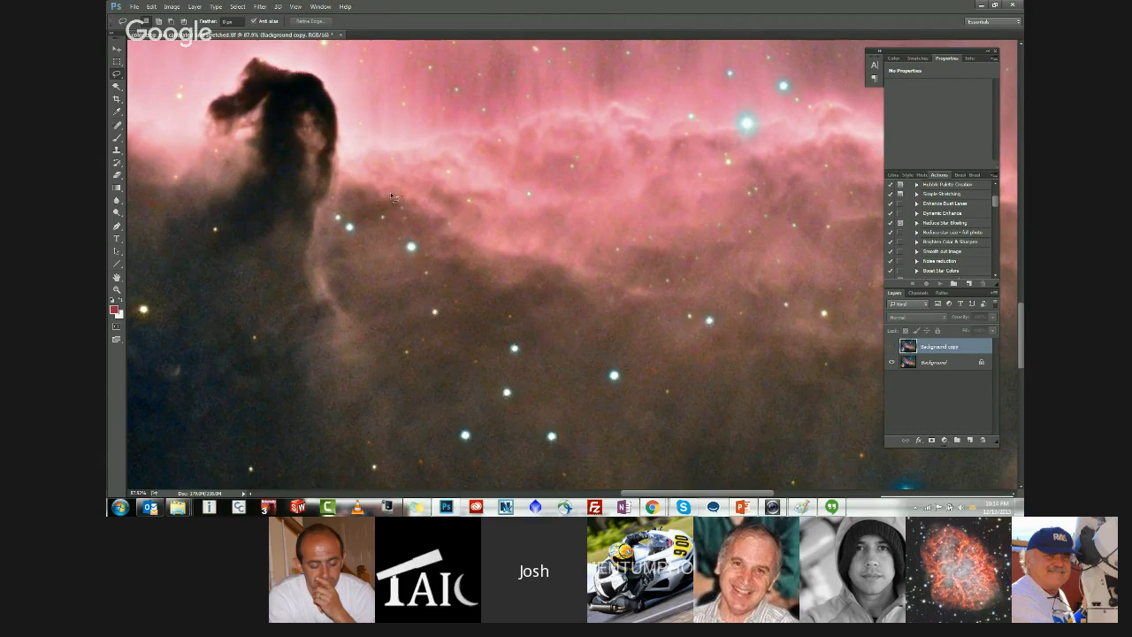
scroll(391, 194, "down", 10)
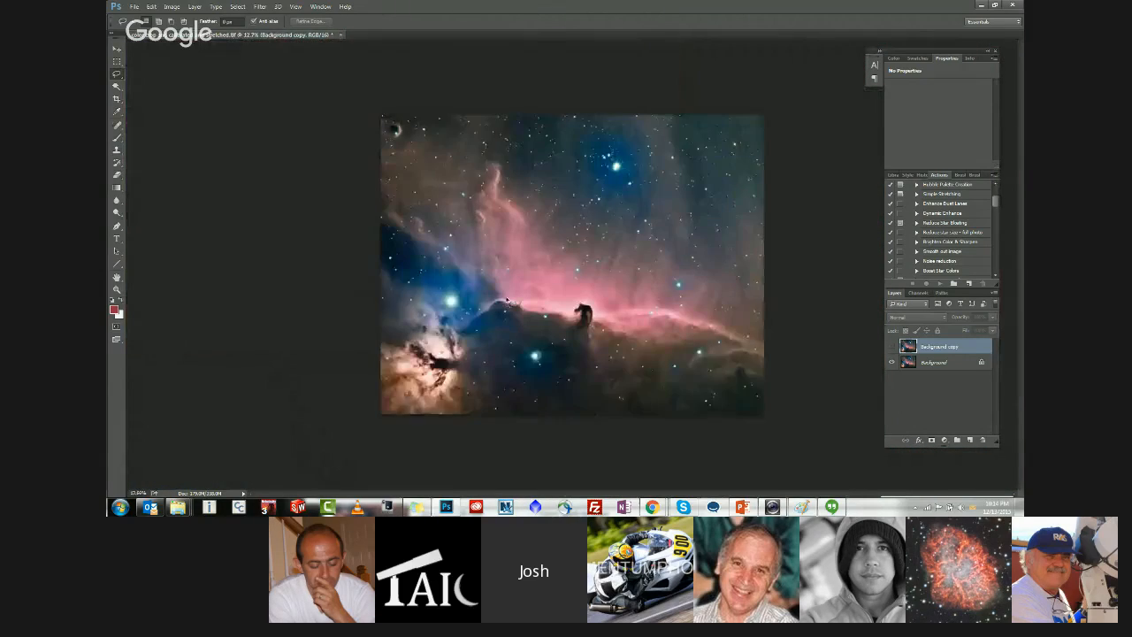
scroll(506, 301, "up", 10)
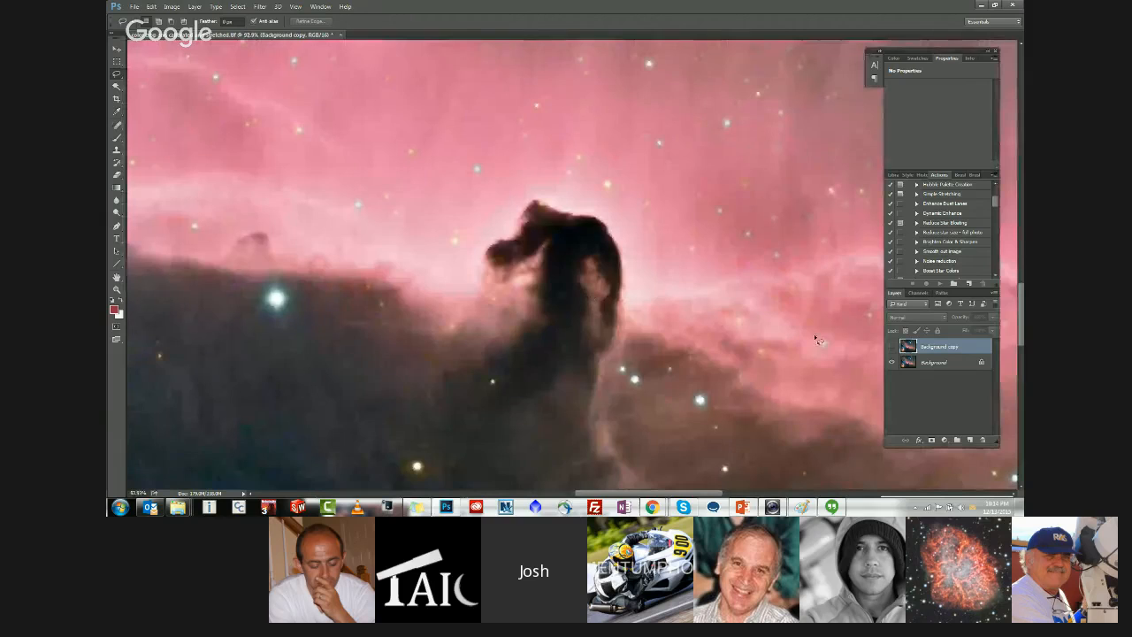
left_click(891, 347)
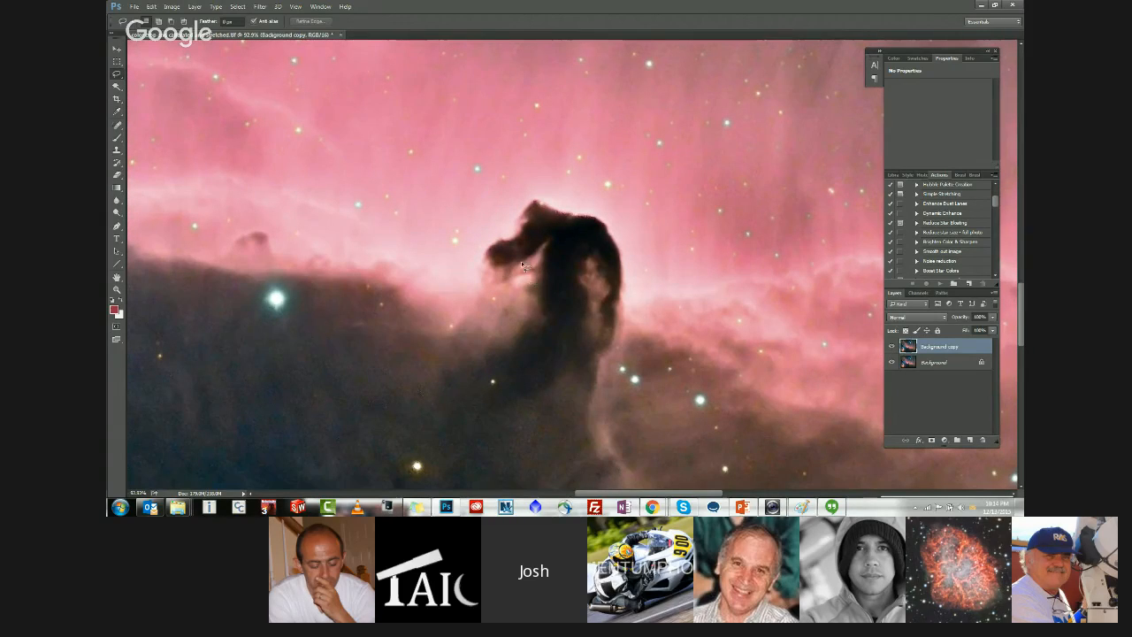
left_click(892, 348)
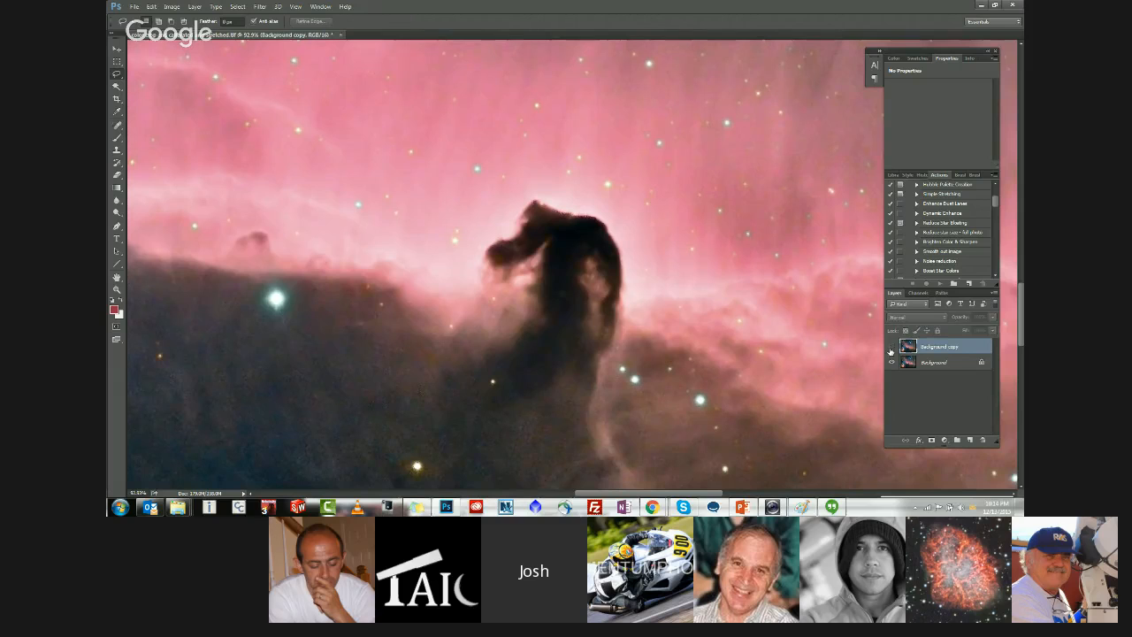
left_click(892, 348)
scroll(728, 327, "down", 5)
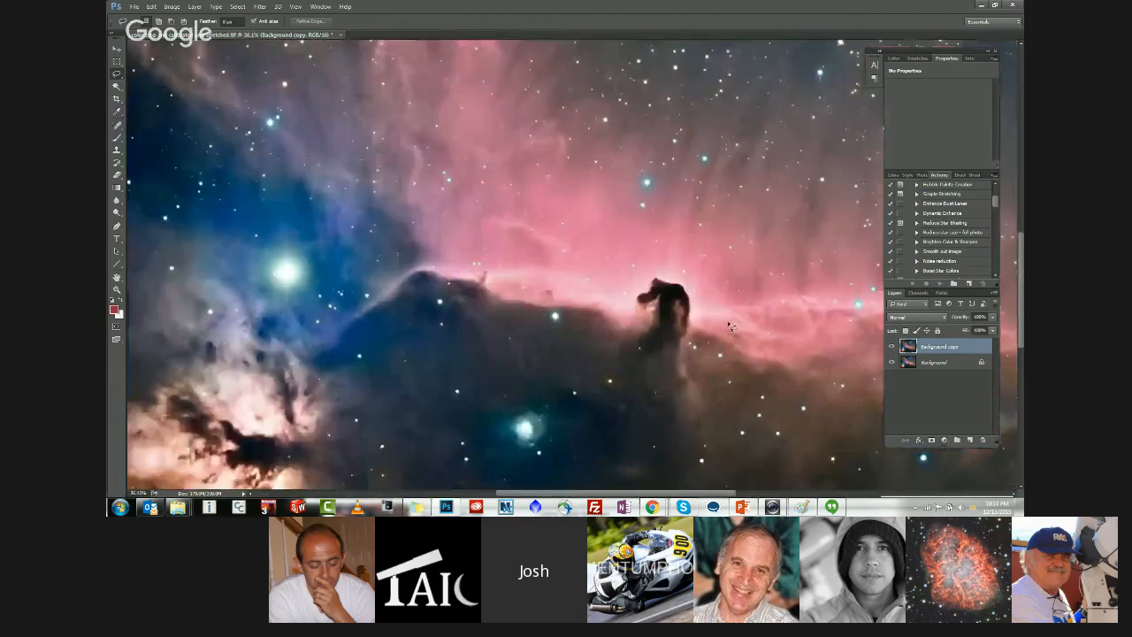
Step: Hide the Background copy layer, select the whole canvas and copy the merged image
scroll(728, 328, "down", 2)
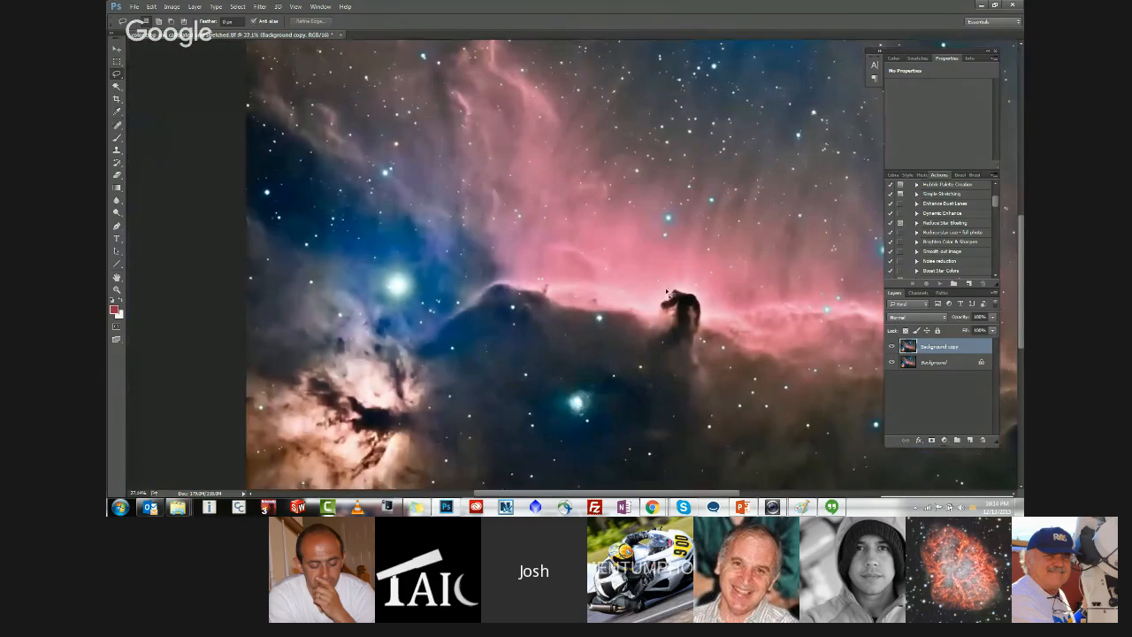
left_click(234, 6)
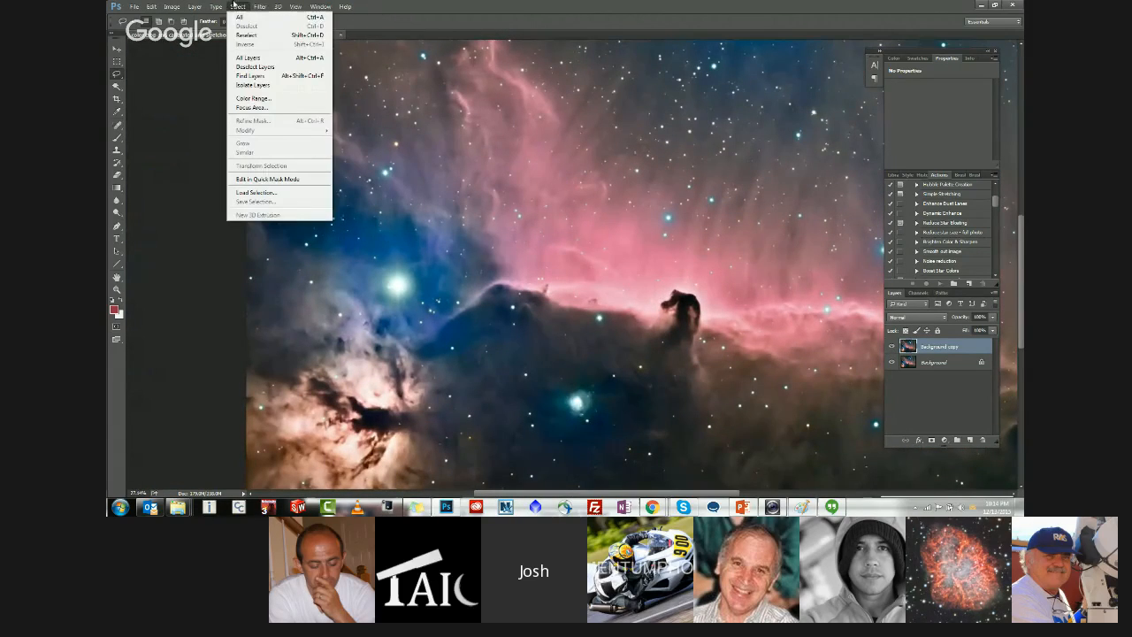
left_click(892, 348)
left_click(235, 6)
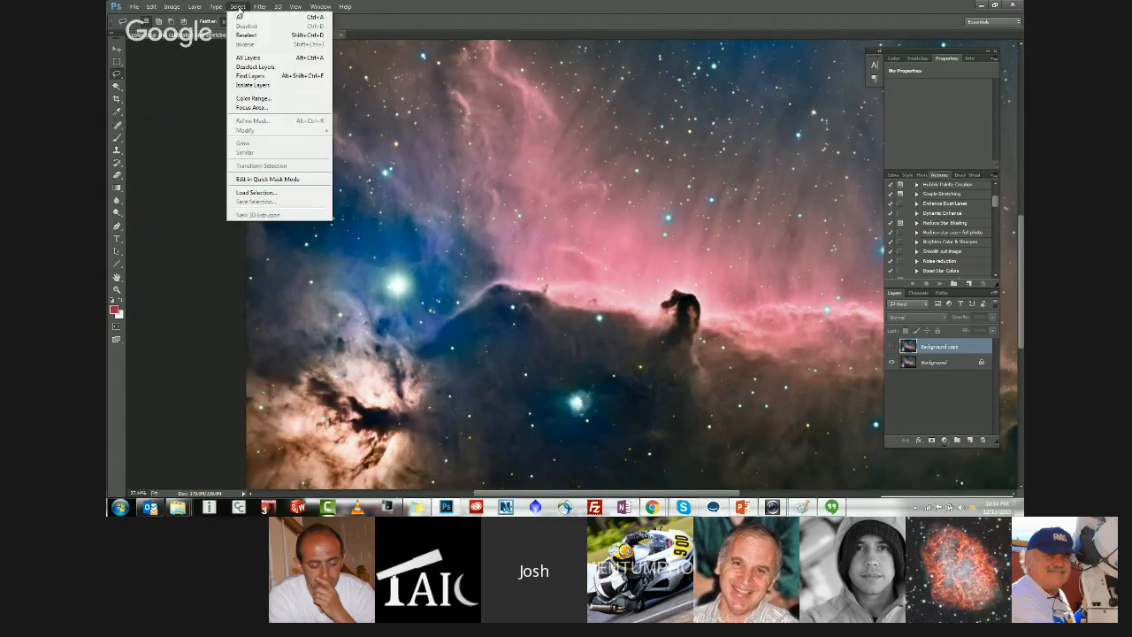
left_click(248, 16)
left_click(152, 6)
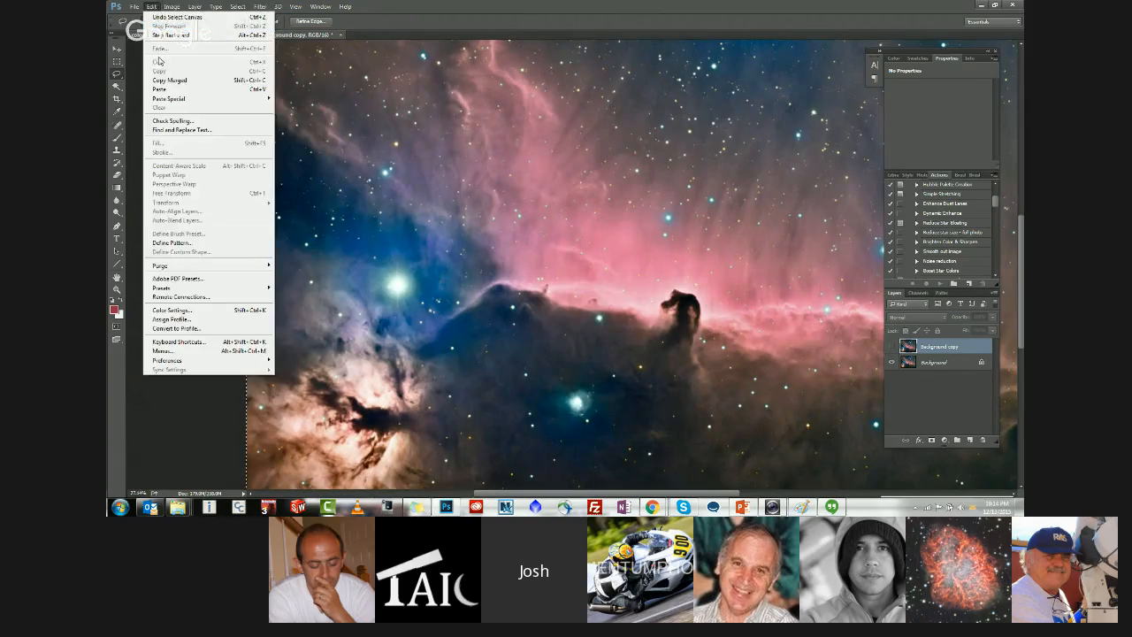
left_click(177, 80)
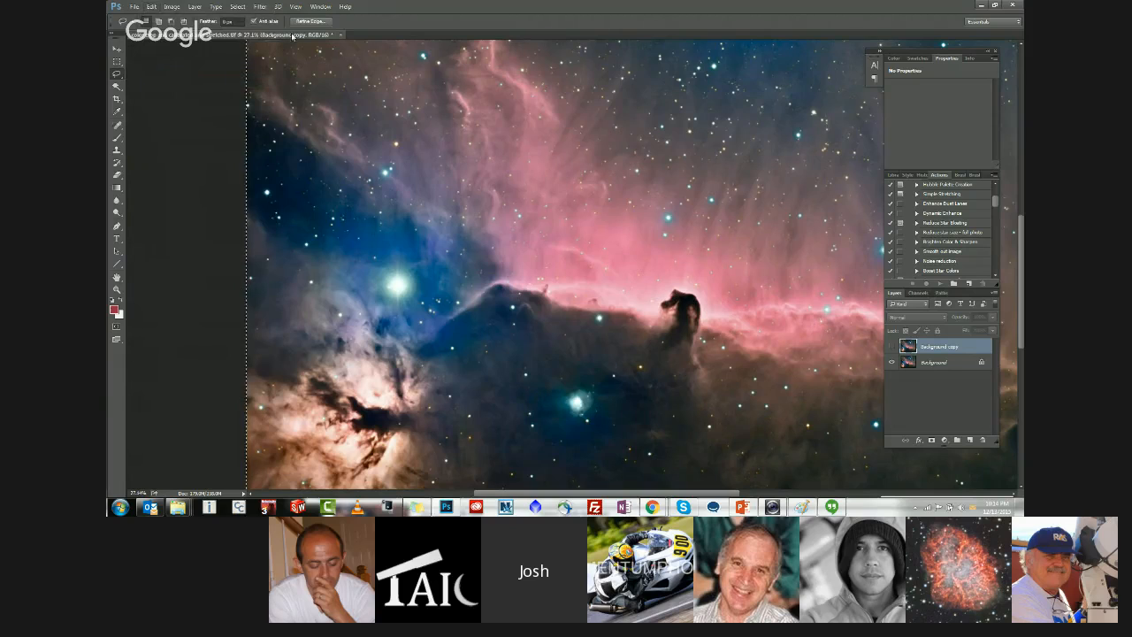
Step: Show the Background copy again, add a layer mask to it and paste the copied image into the mask
left_click(892, 351)
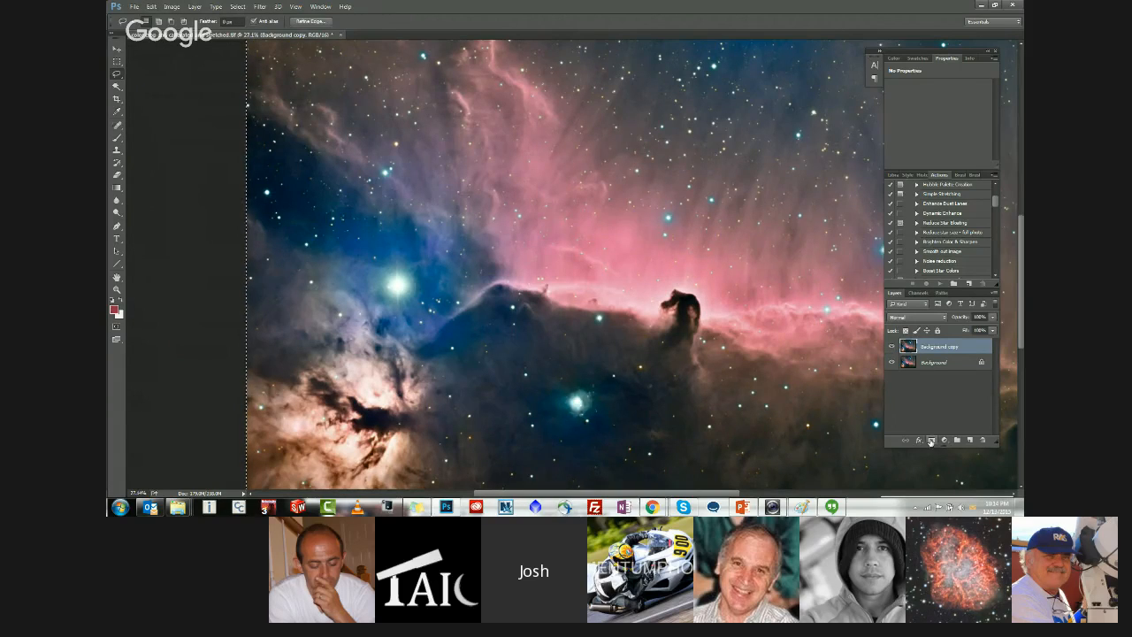
left_click(931, 440)
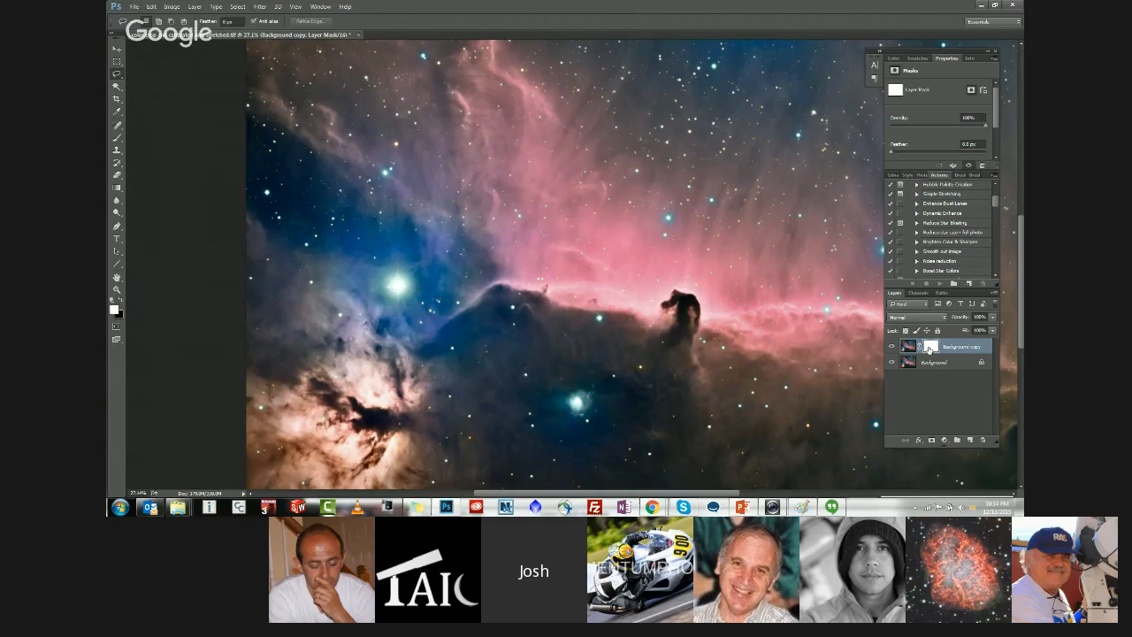
left_click(929, 349, "alt")
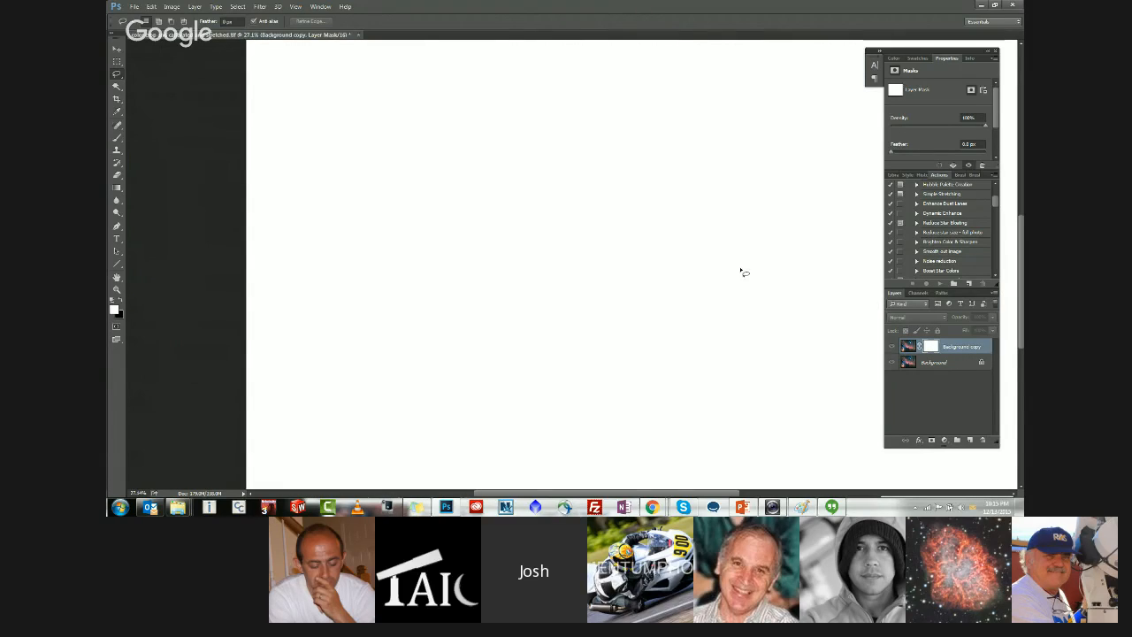
key("ctrl+v")
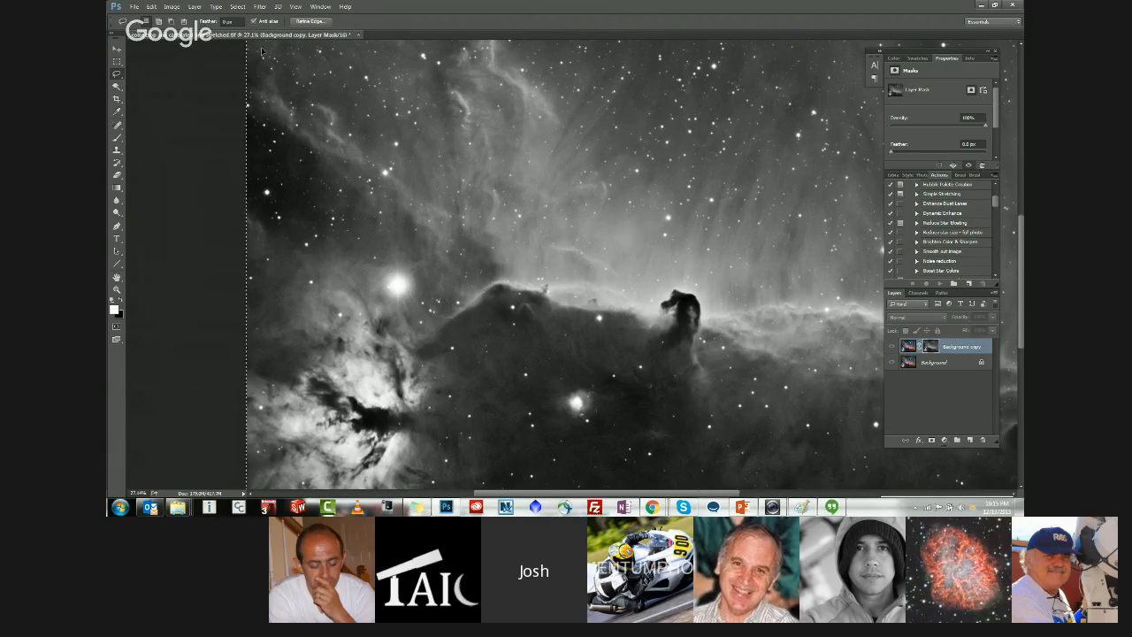
Step: Invert the pasted image in the Background copy's layer mask
left_click(171, 6)
mouse_move(191, 30)
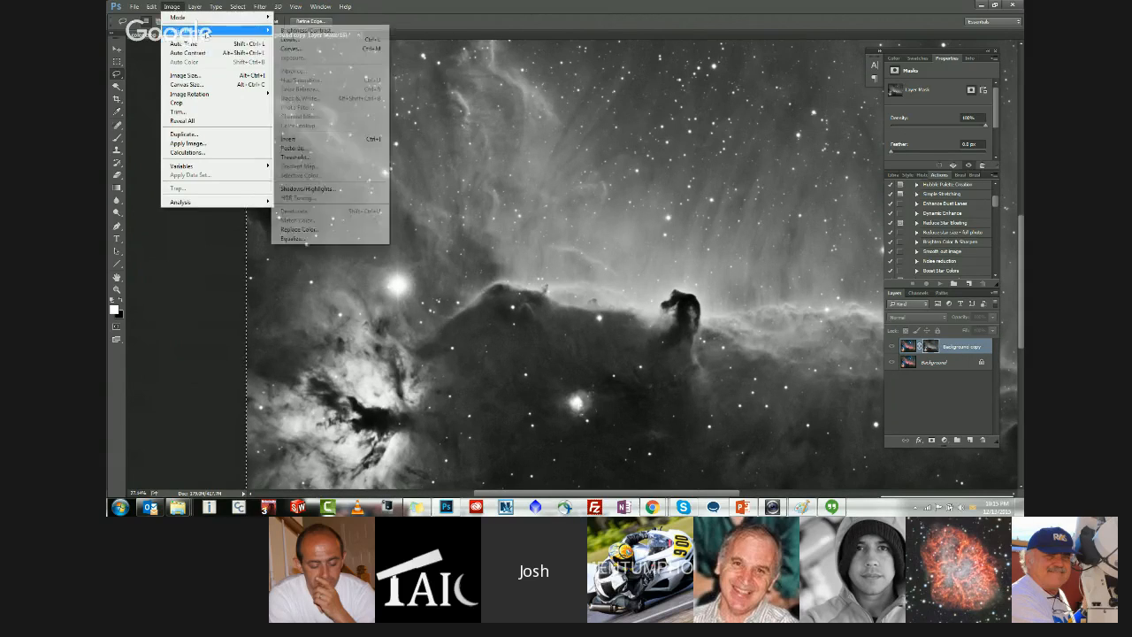
left_click(305, 140)
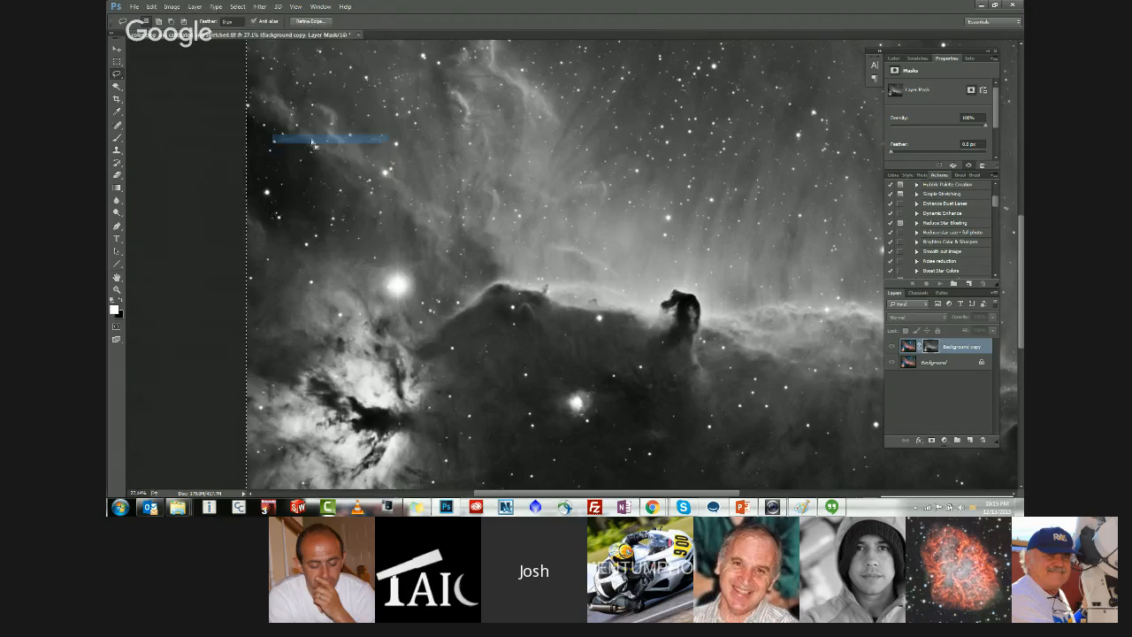
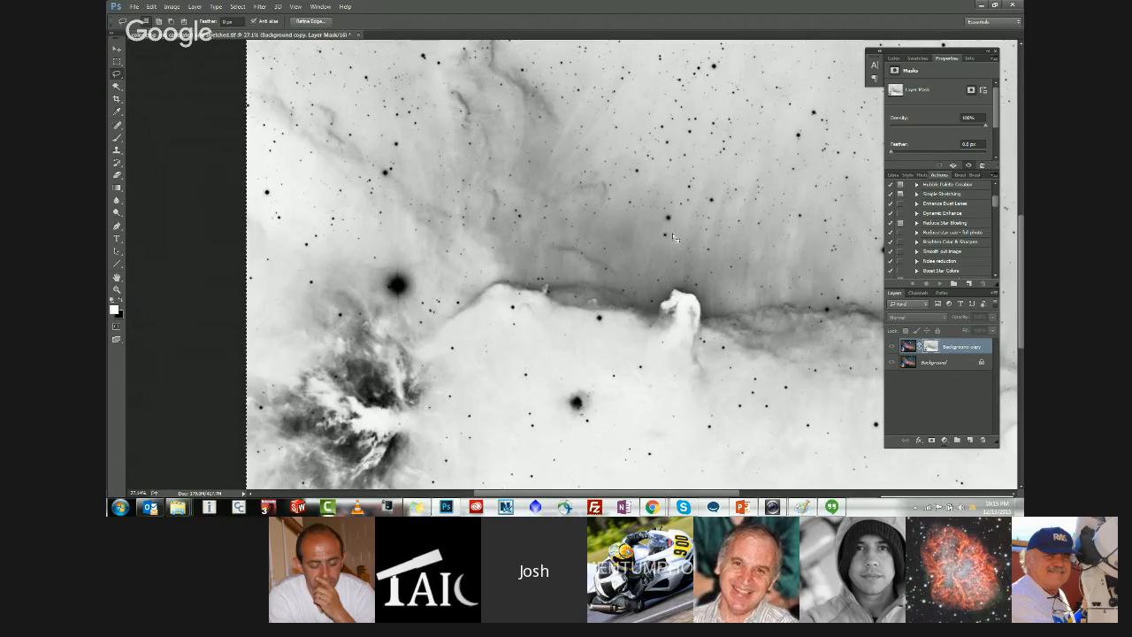
Step: Compare the color image with and without the masked Background copy around the Horsehead, and inspect the mask on its own
left_click(908, 353)
scroll(703, 218, "up", 3)
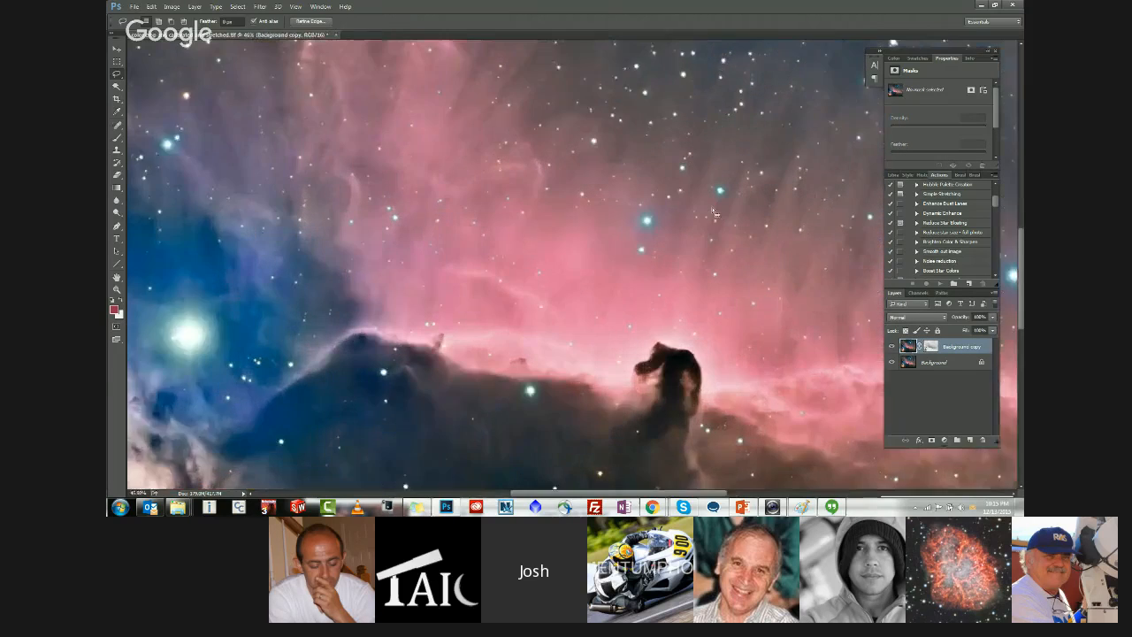
scroll(727, 281, "down", 5)
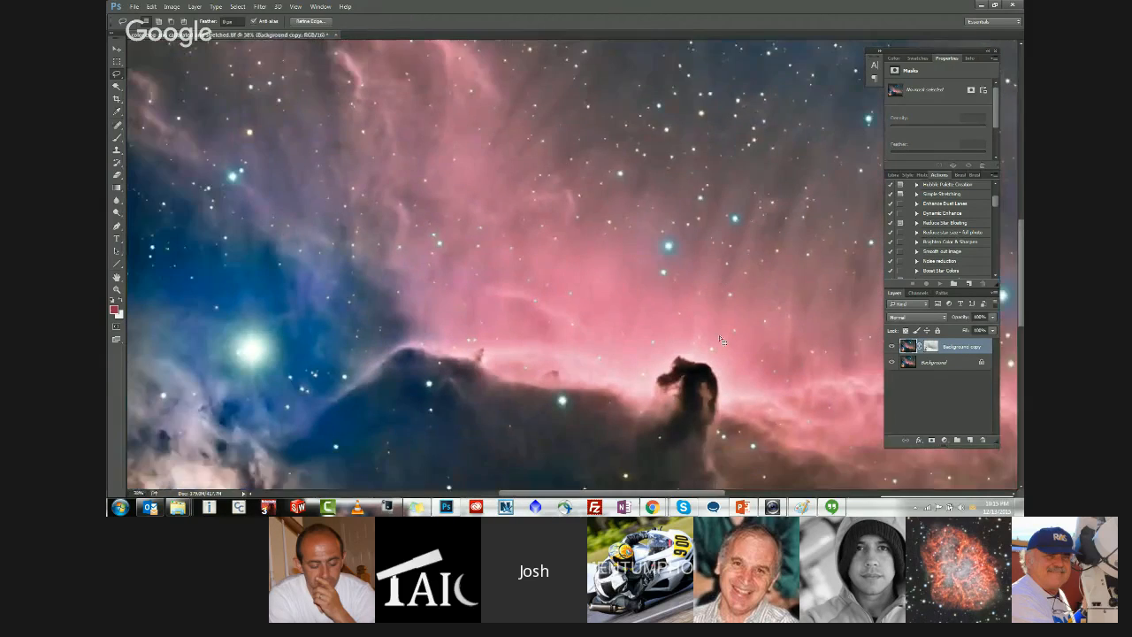
scroll(761, 368, "up", 3)
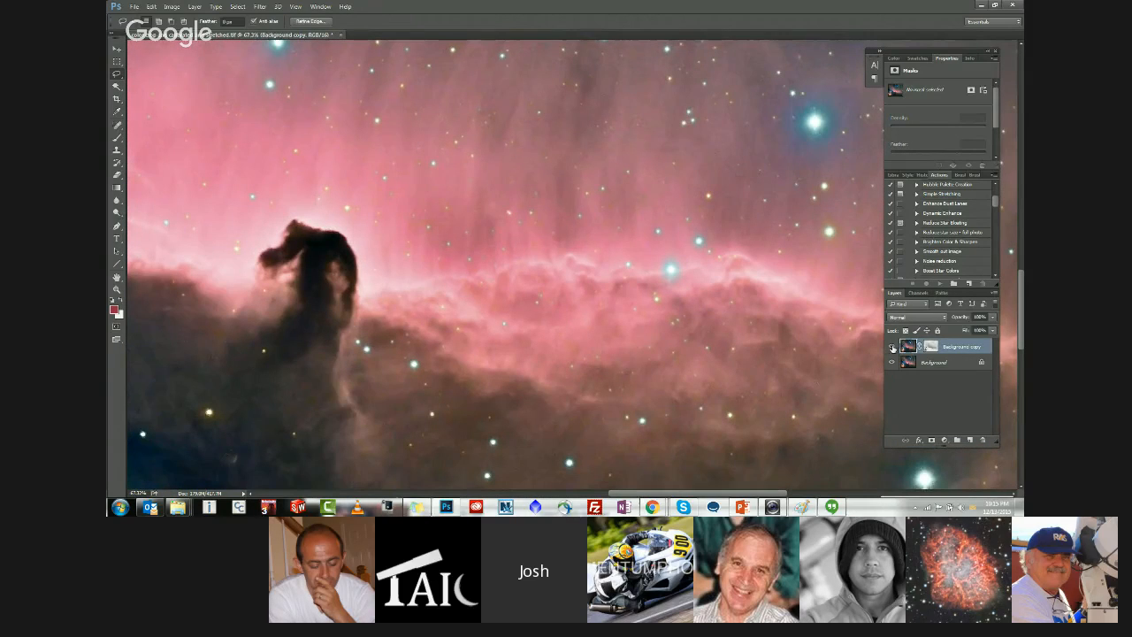
left_click(893, 347)
left_click(892, 347)
left_click(931, 347, "alt")
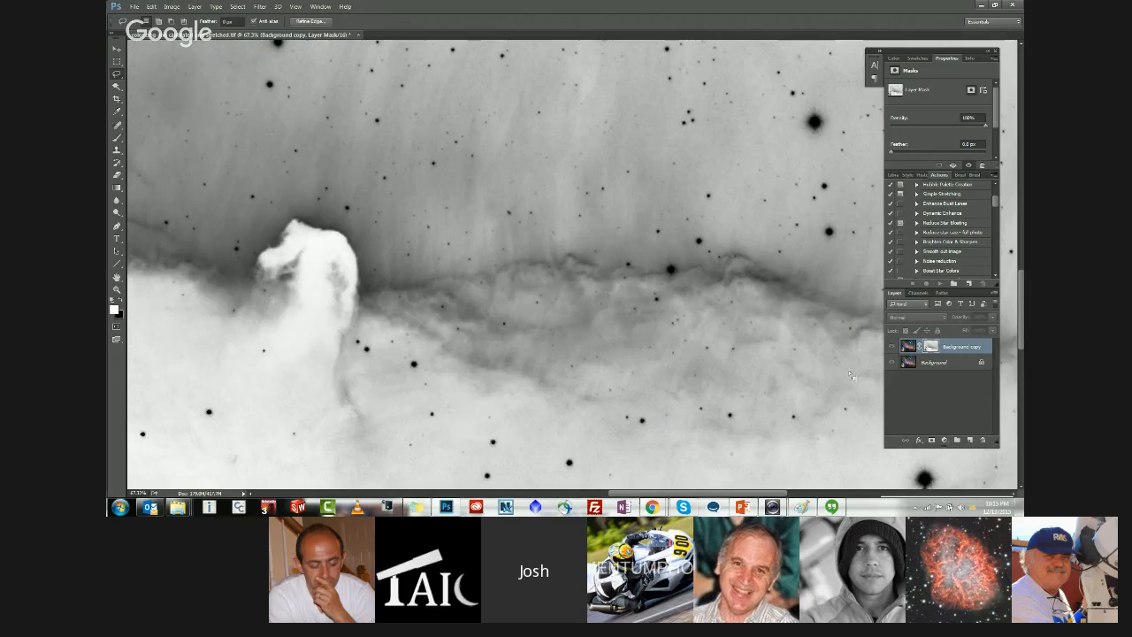
left_click(907, 348)
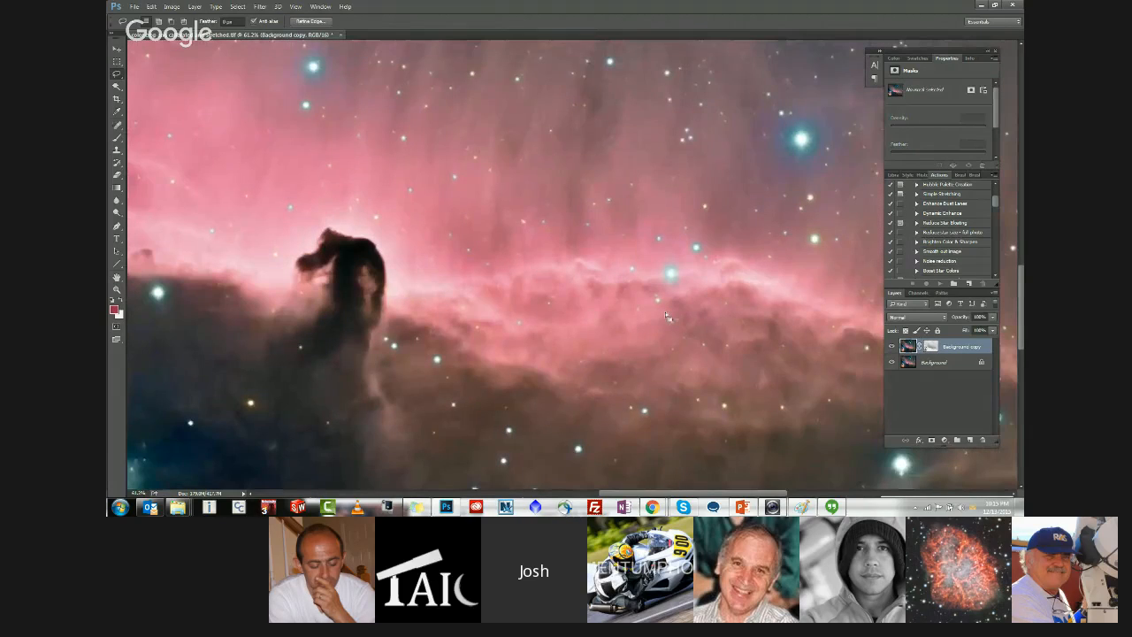
key("ctrl+m")
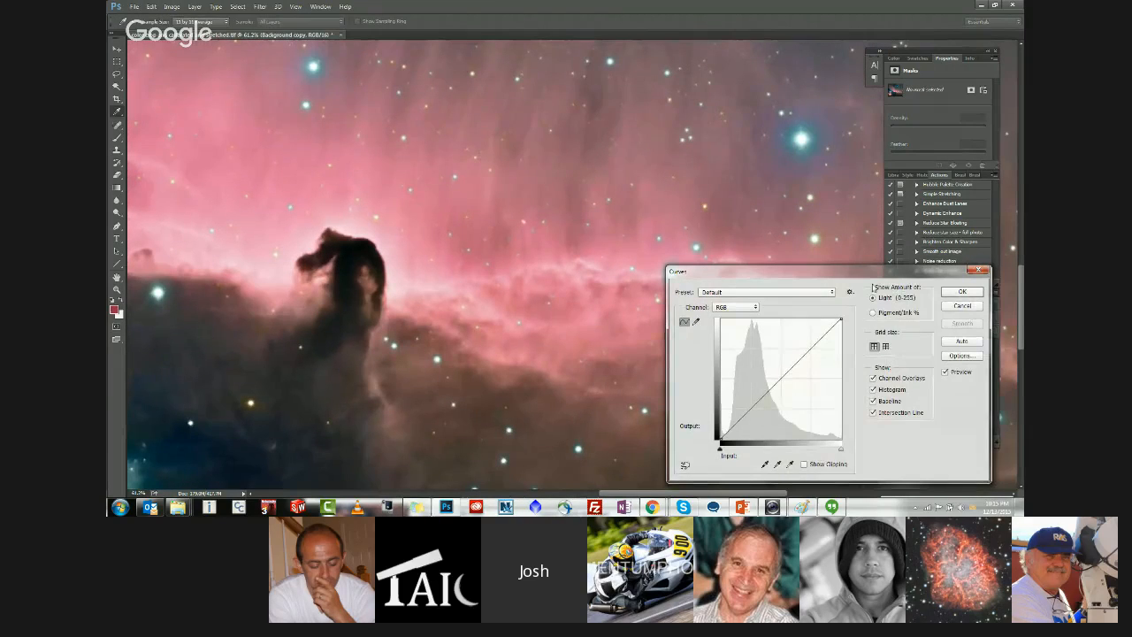
left_click(961, 305)
key("l")
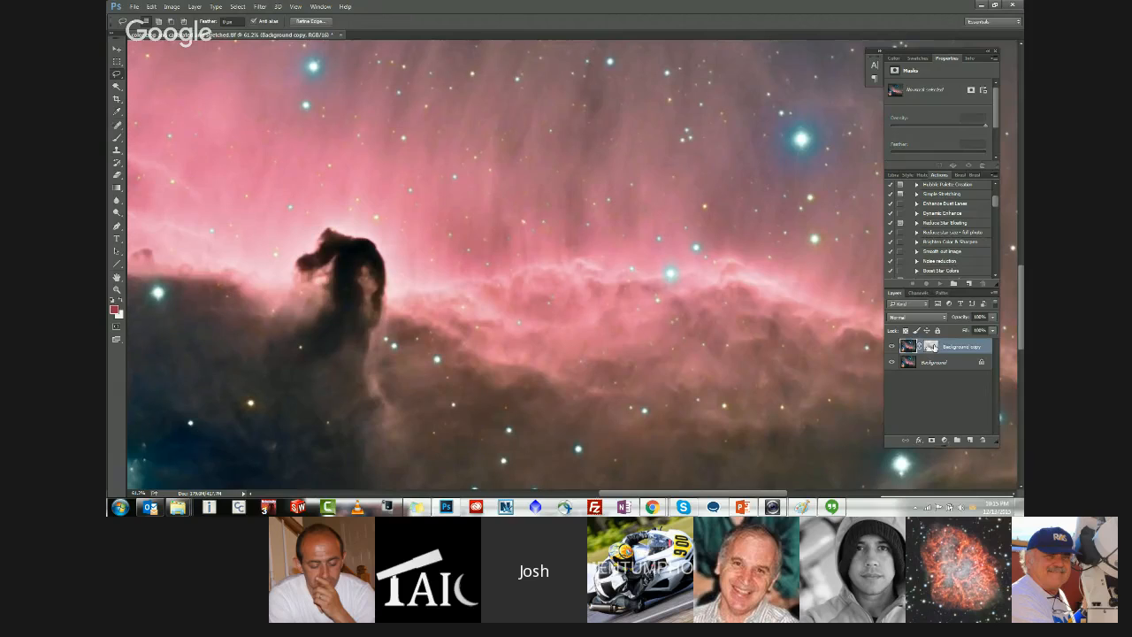
Step: Try darkening the midtones of the Background copy's layer mask with Curves while viewing the mask alone
left_click(932, 347)
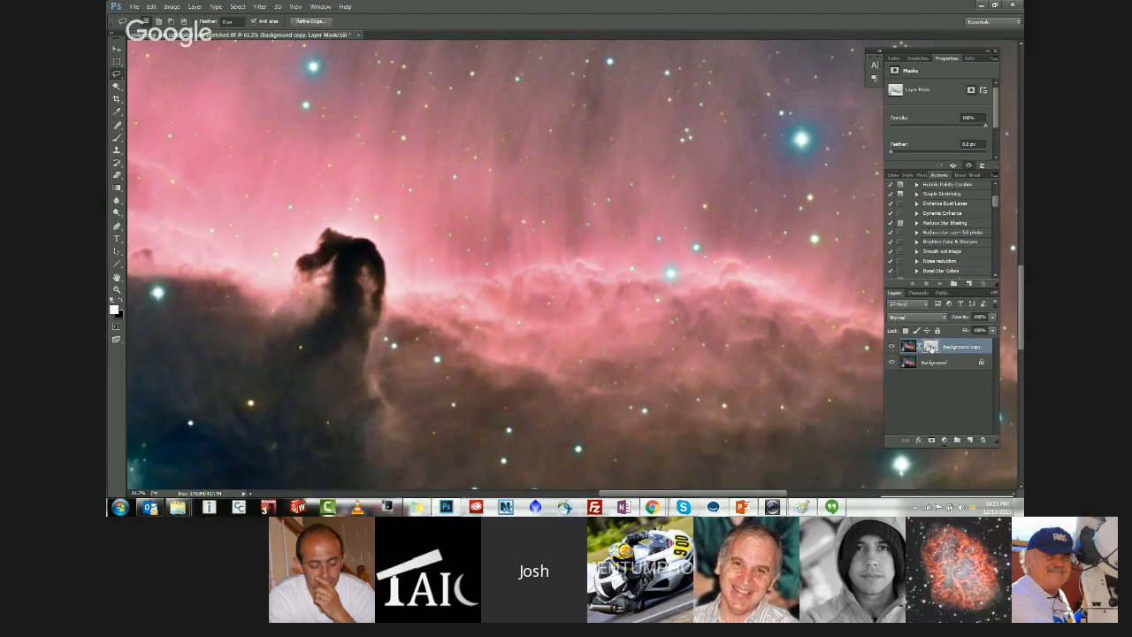
left_click(931, 348, "alt")
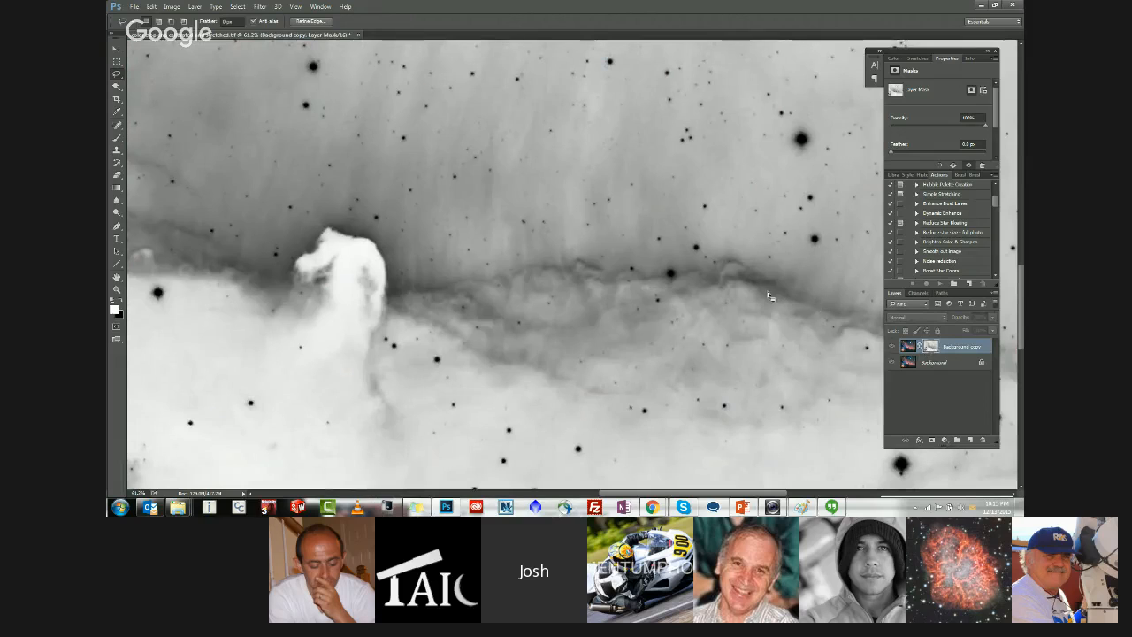
key("ctrl+m")
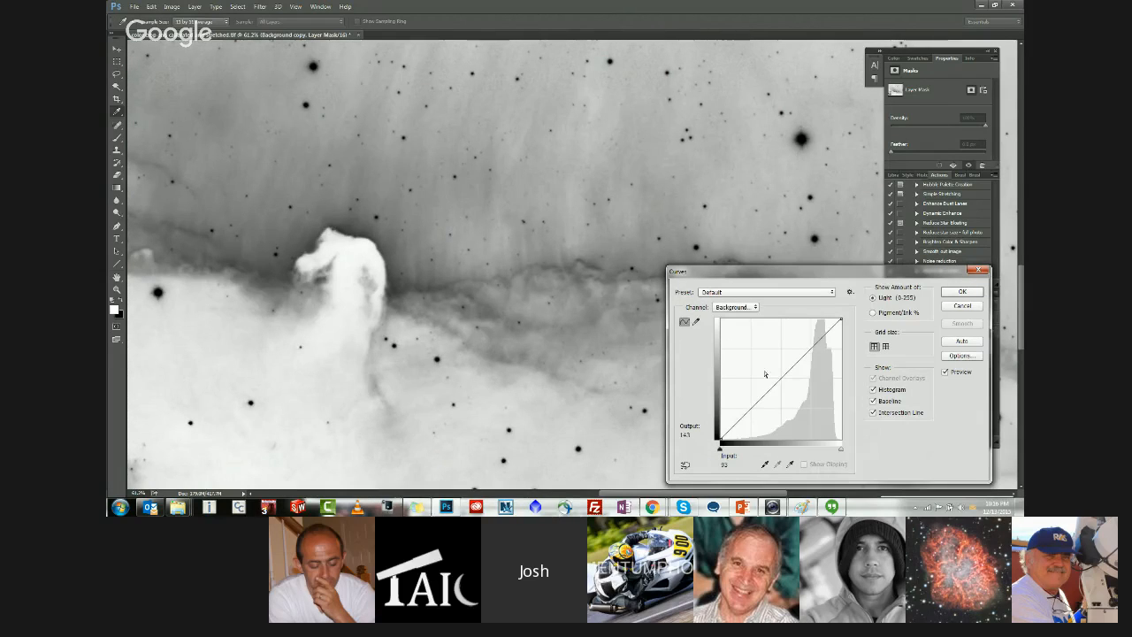
left_click_drag(787, 372, 789, 395)
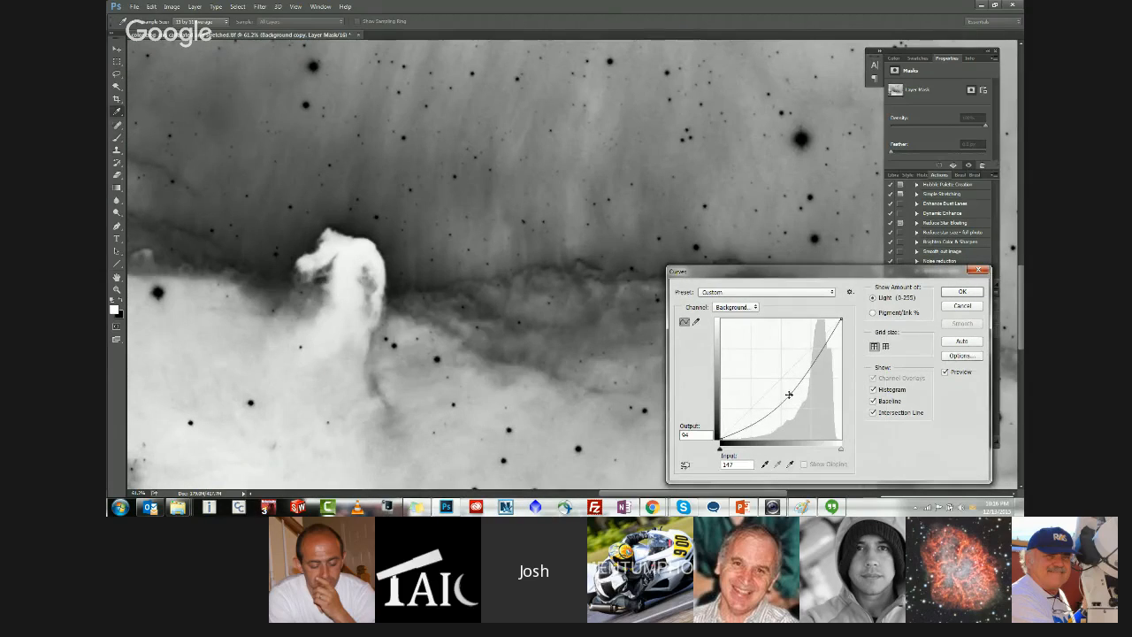
key("Escape")
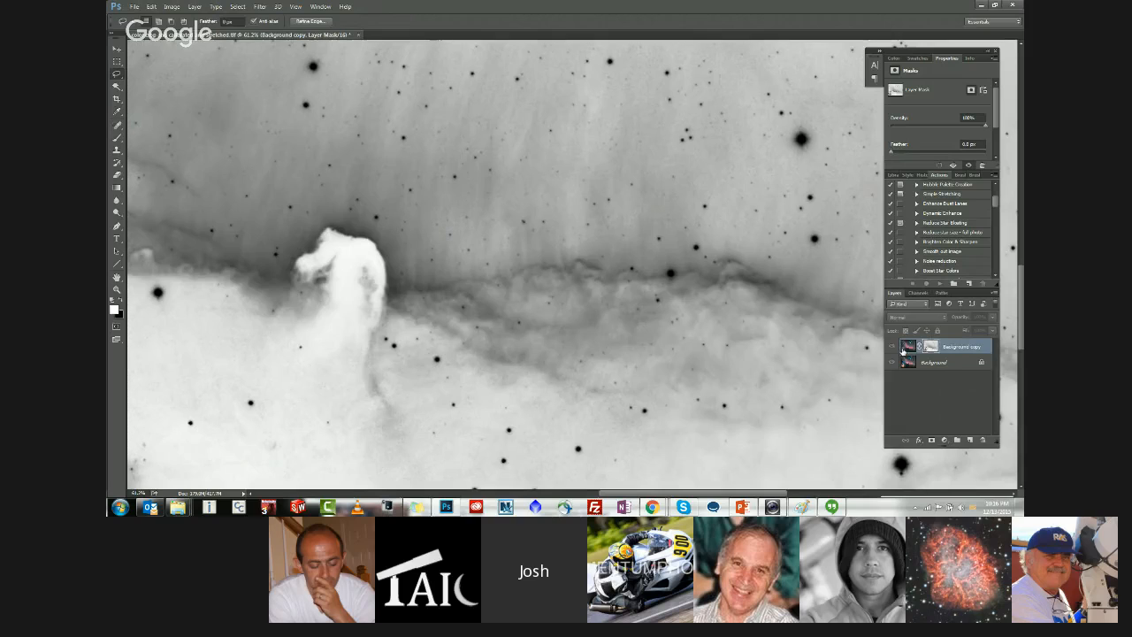
Step: Try darkening the layer mask with Curves at input 149 and output 110 while viewing the color image
left_click(909, 348)
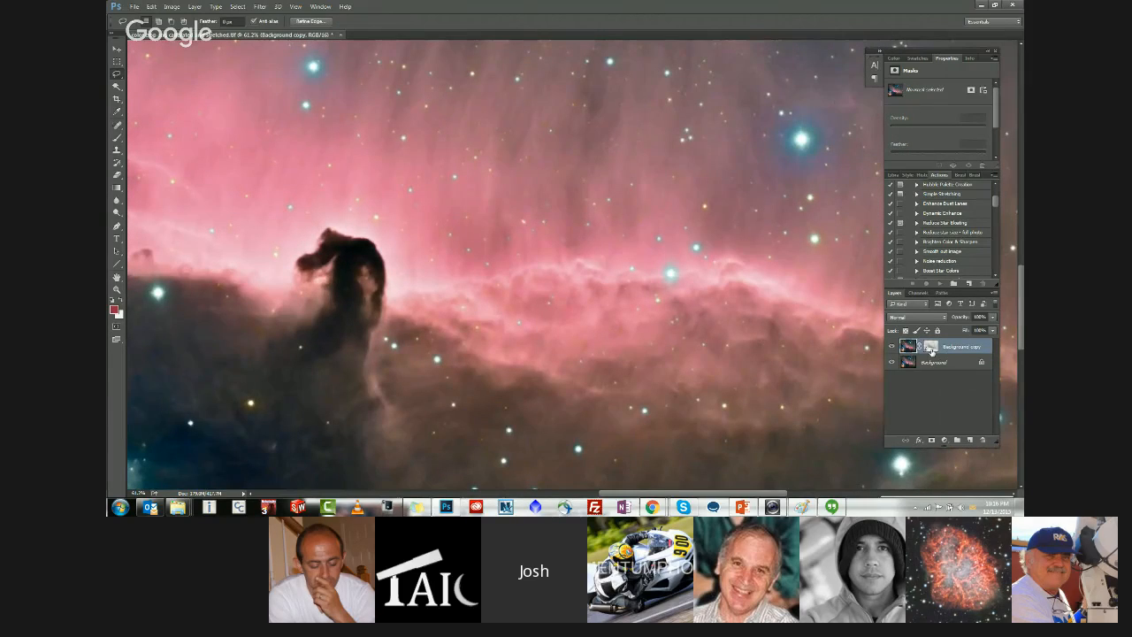
left_click(930, 349)
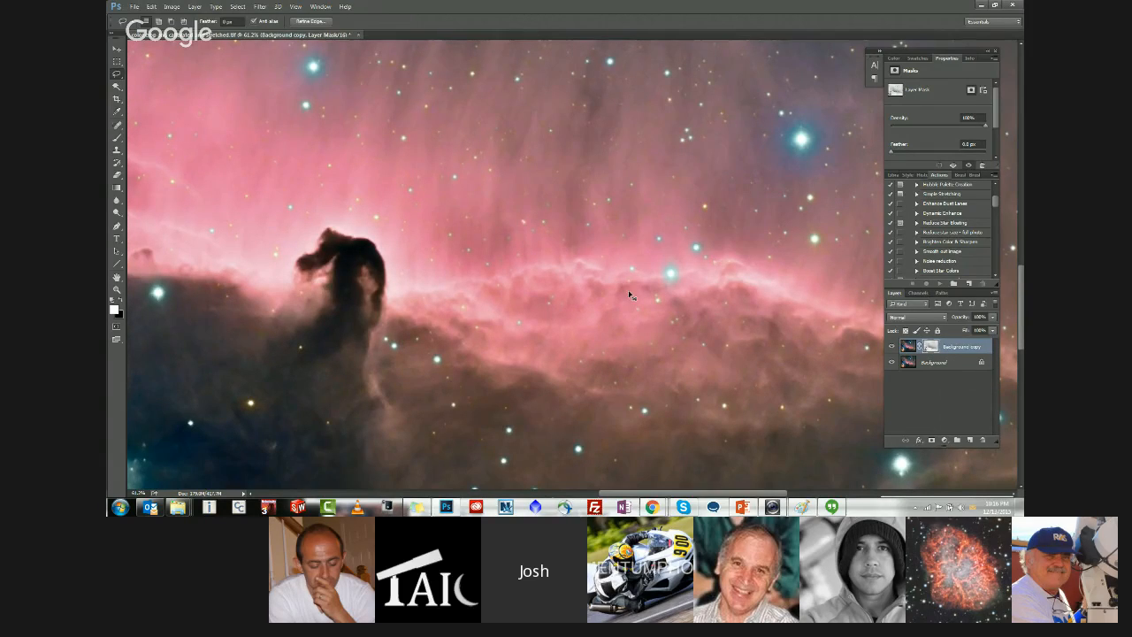
key("ctrl+m")
left_click_drag(771, 271, 835, 261)
left_click_drag(845, 365, 855, 377)
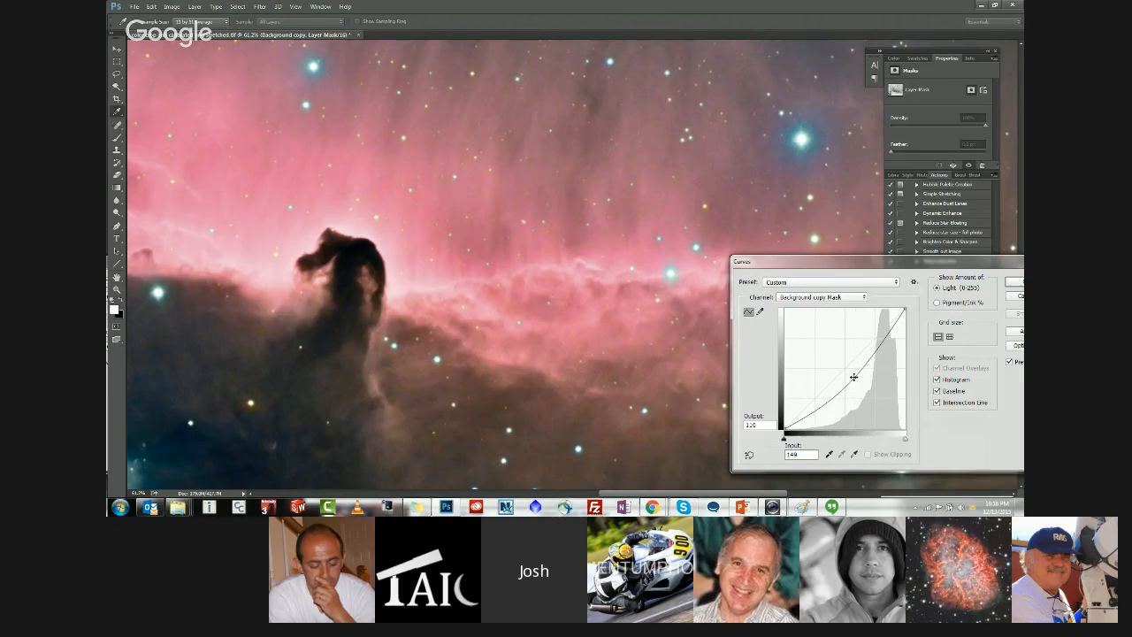
left_click_drag(911, 266, 747, 262)
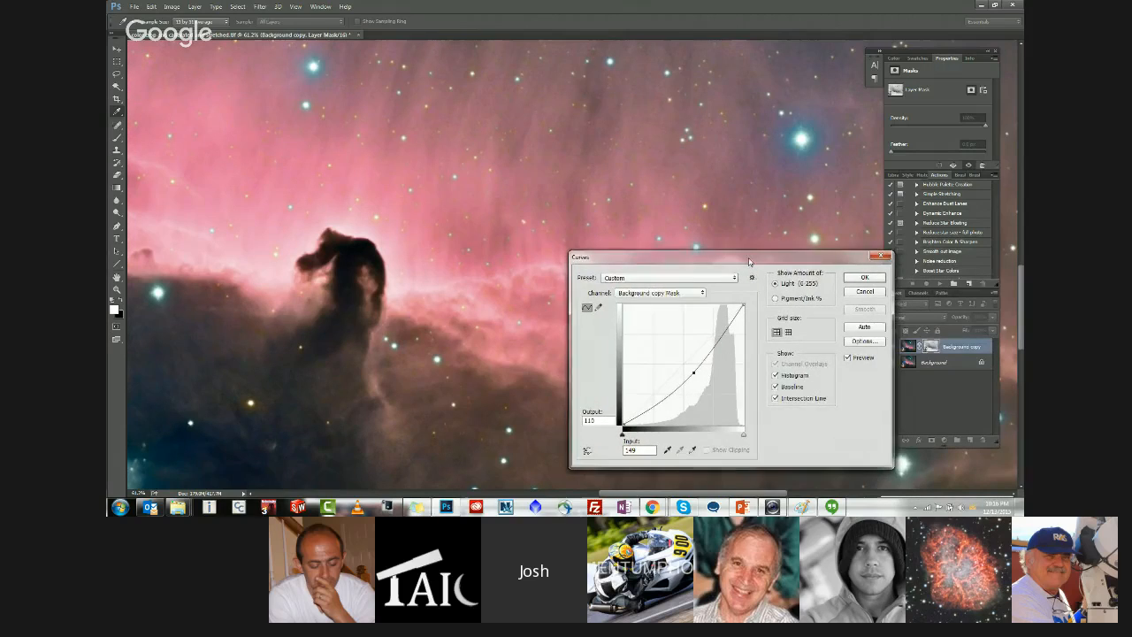
left_click(857, 297)
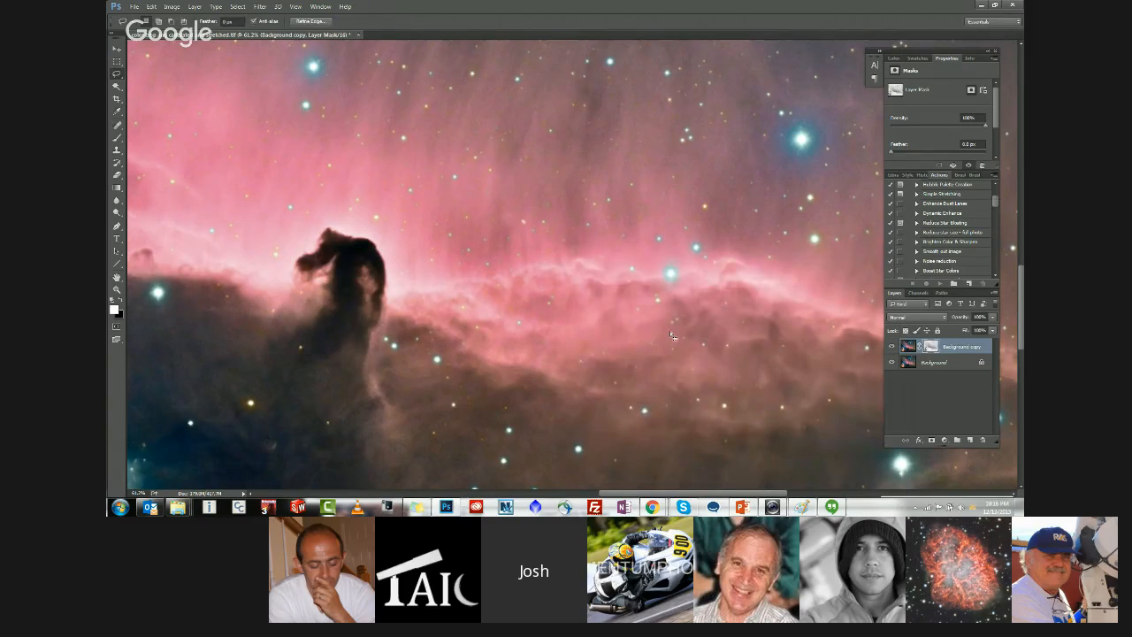
Step: Darken the Background copy's layer mask with Curves at input 146 and output 83, checking the preview while viewing the mask alone
left_click(932, 351, "alt")
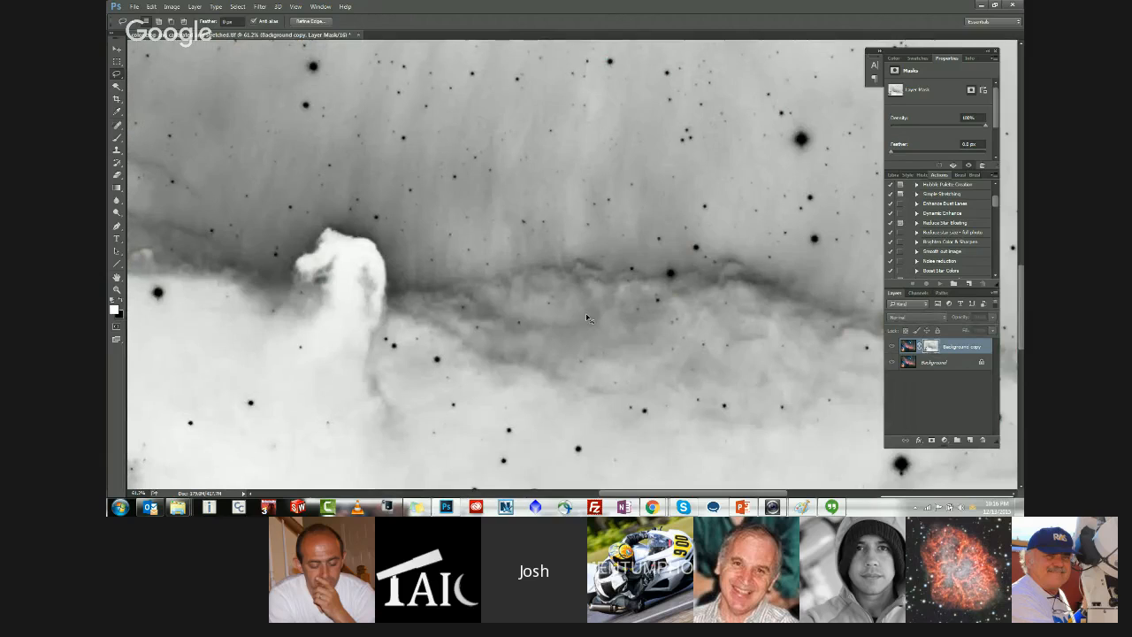
key("ctrl+m")
left_click_drag(691, 260, 854, 265)
left_click_drag(845, 361, 845, 390)
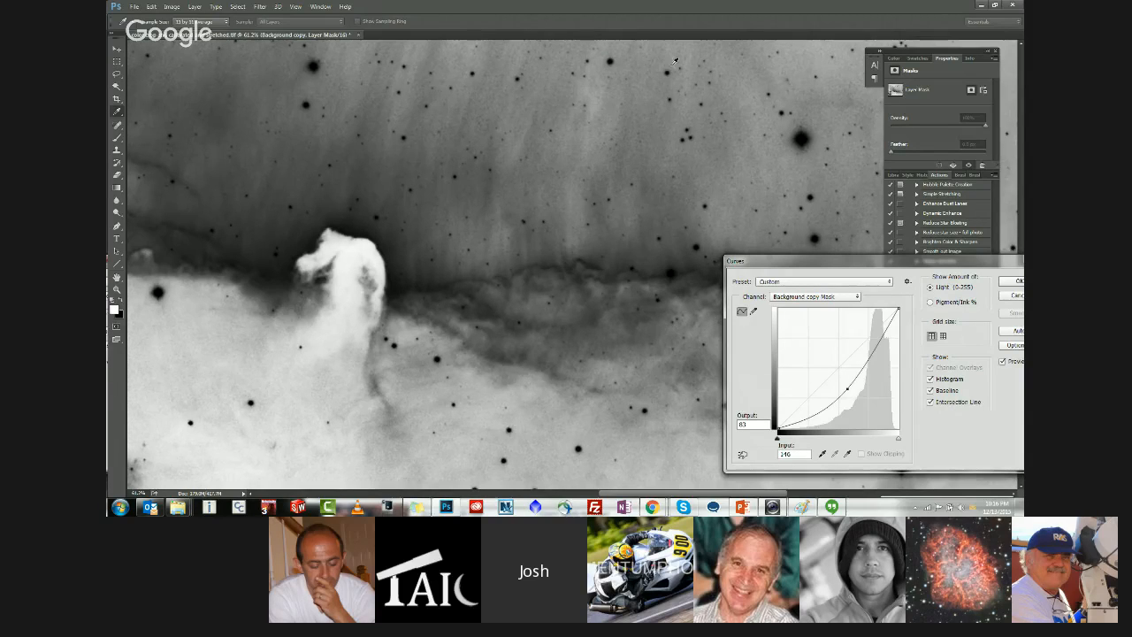
left_click_drag(968, 267, 877, 267)
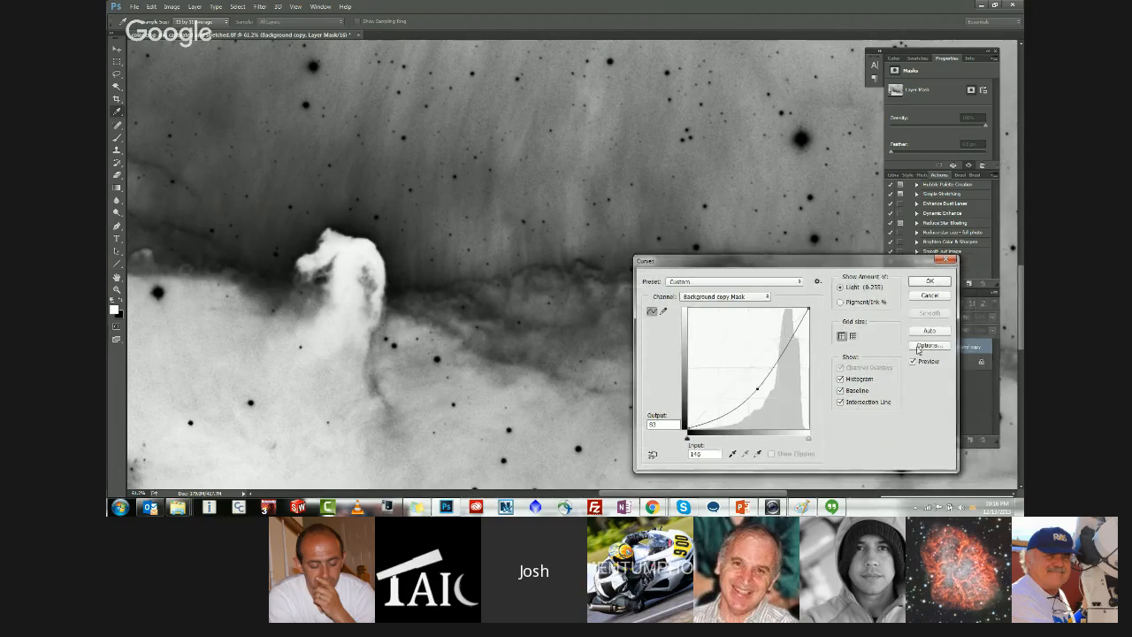
left_click(912, 362)
left_click(912, 361)
left_click(912, 361)
left_click(912, 362)
left_click(934, 283)
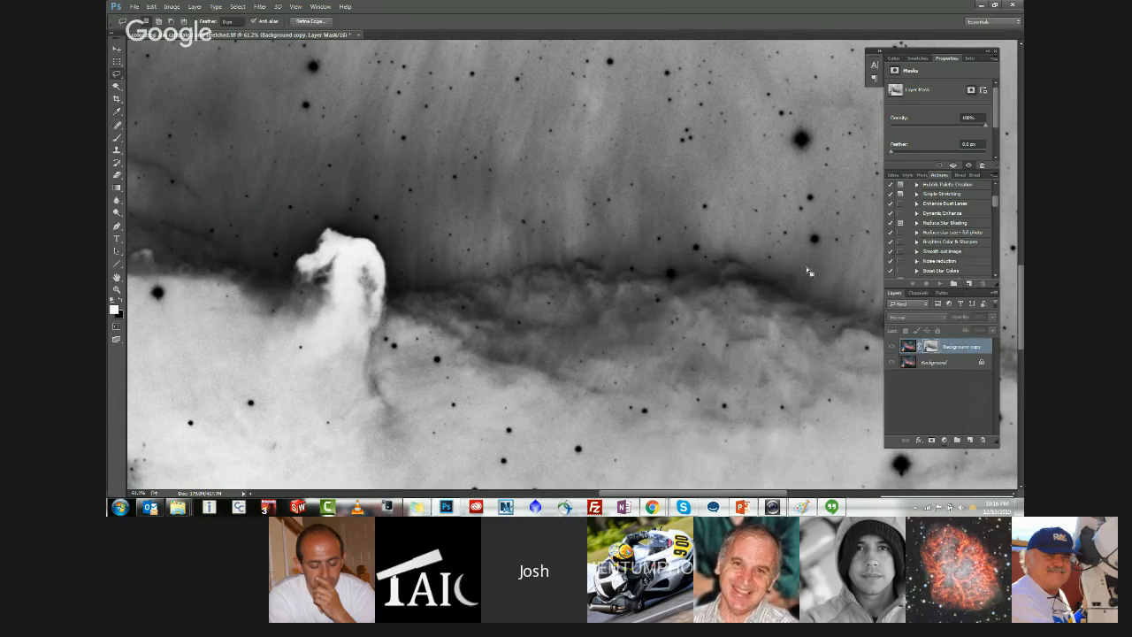
Step: Soften the Background copy's layer mask with a Gaussian Blur of about 1.6 pixels
left_click(172, 6)
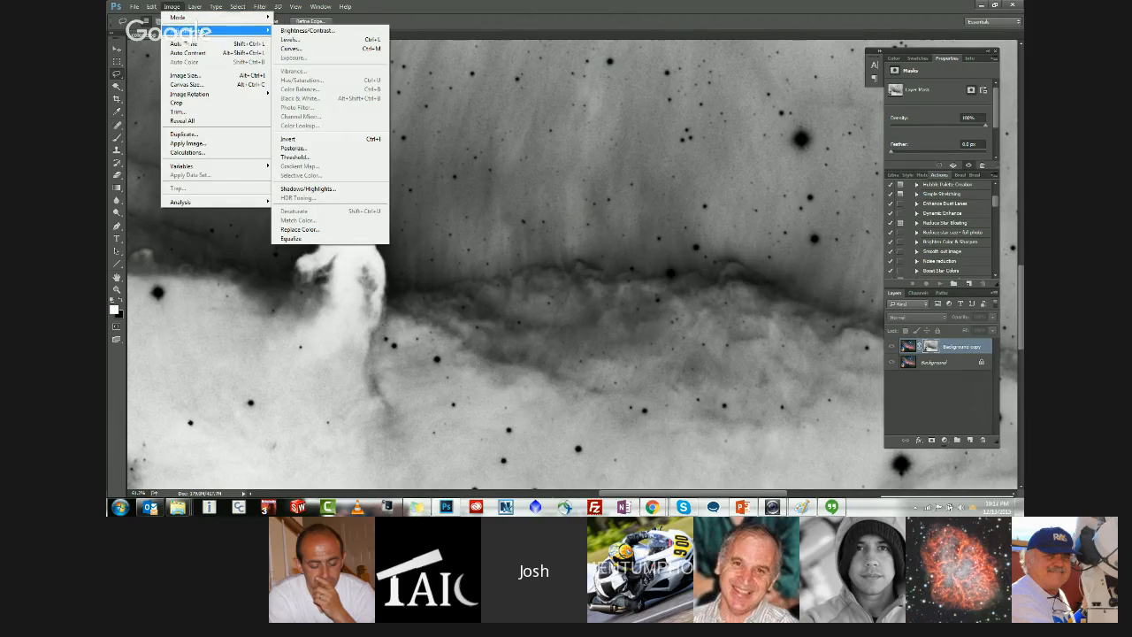
mouse_move(260, 6)
mouse_move(259, 112)
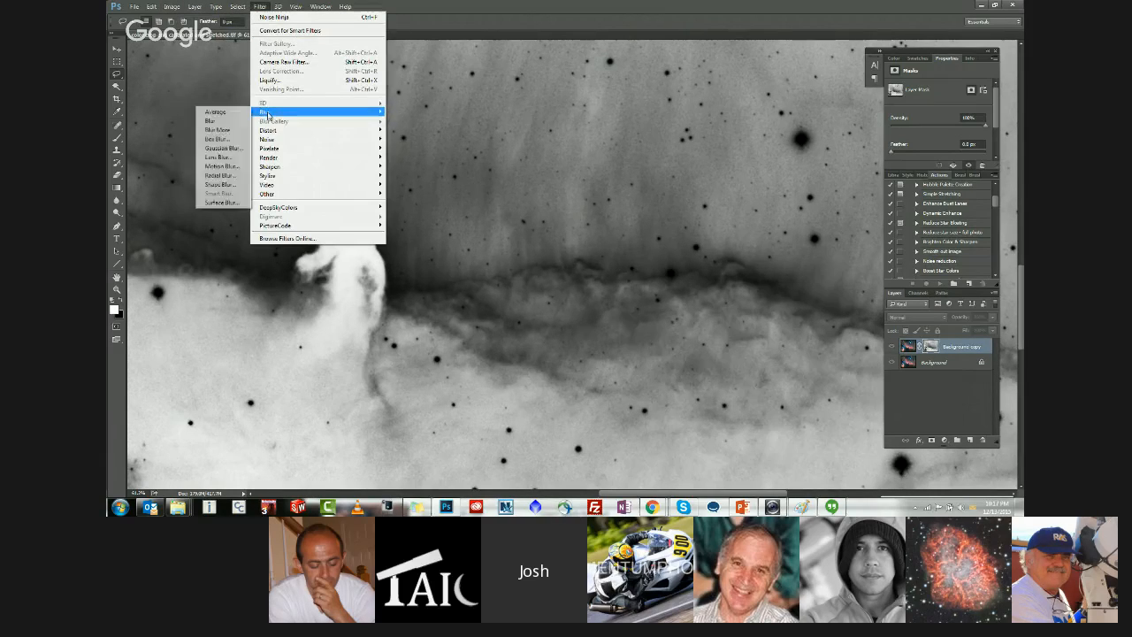
left_click(223, 148)
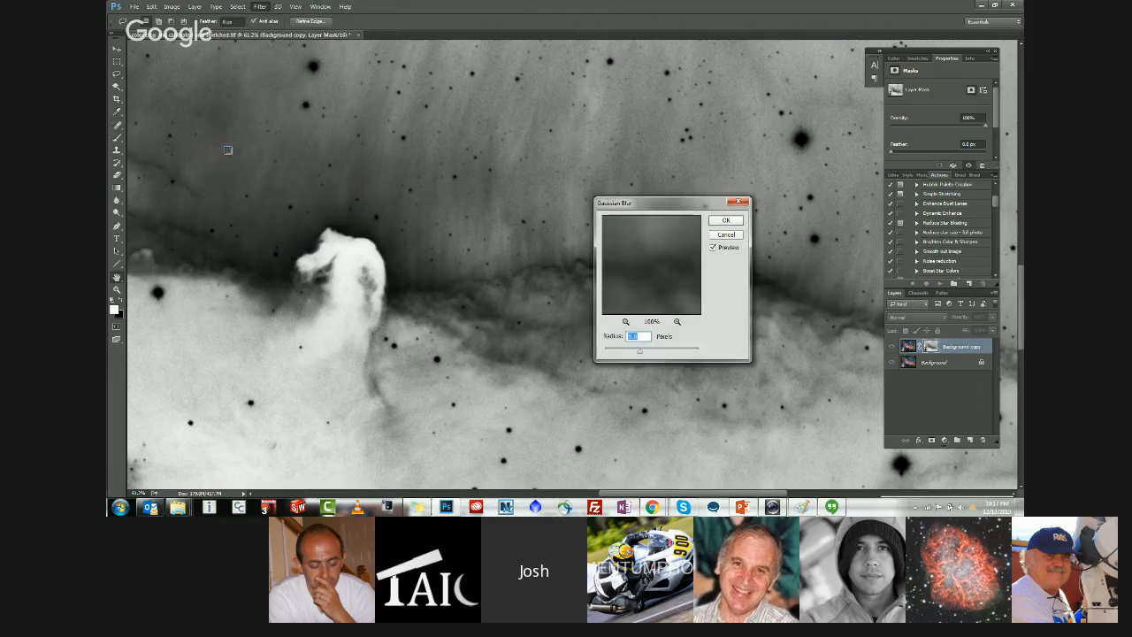
left_click_drag(642, 356, 612, 357)
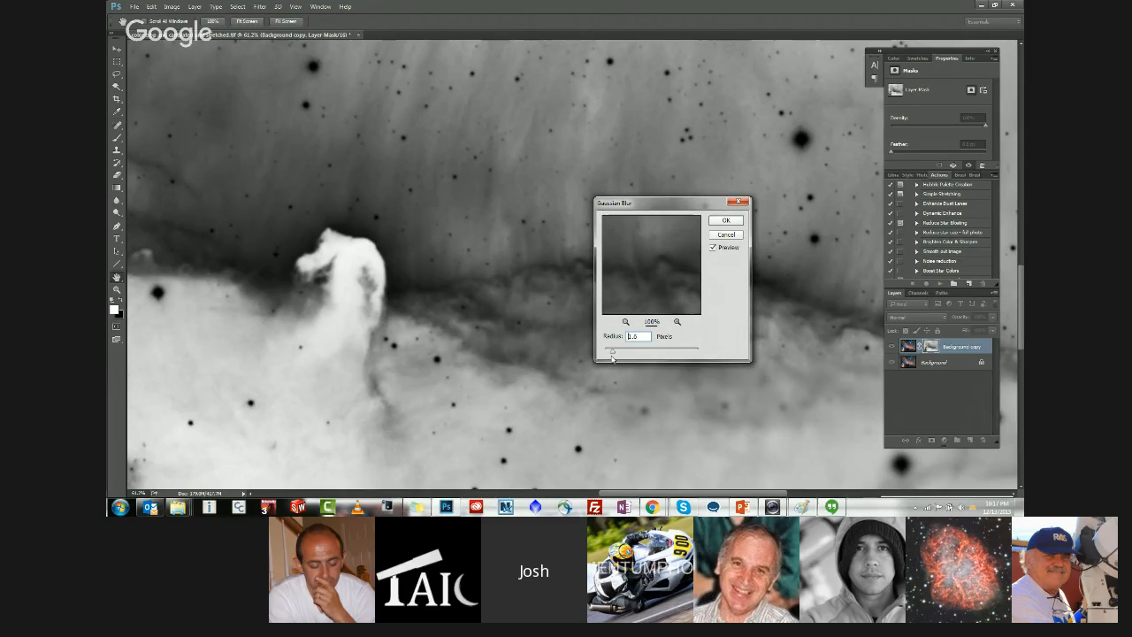
left_click(724, 221)
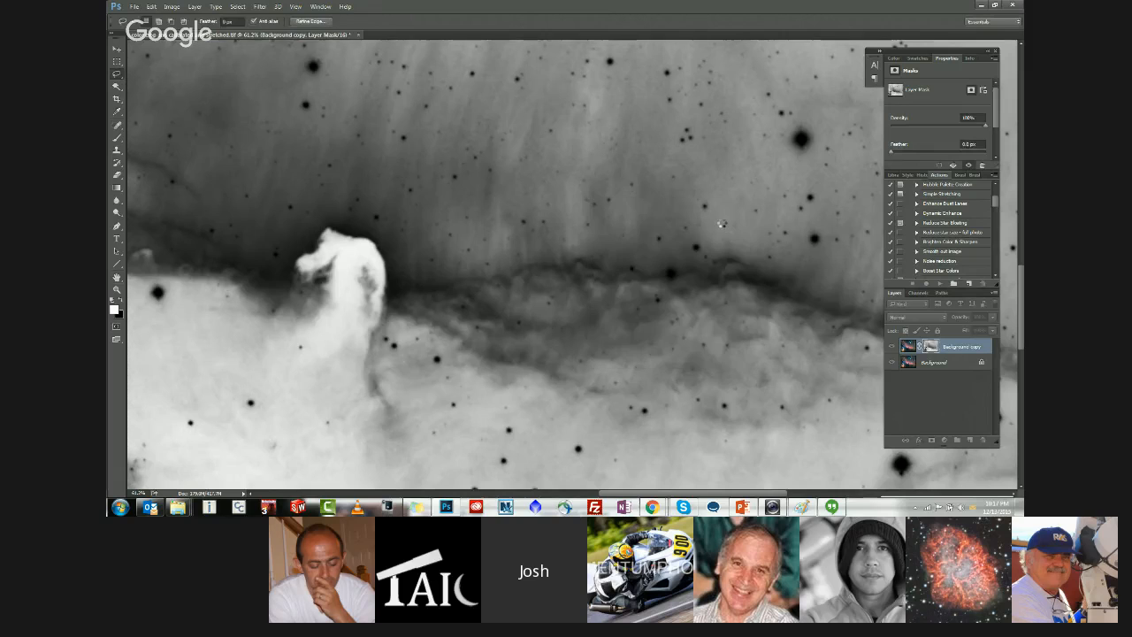
Step: Return to the color image and compare the Horsehead area with and without the masked Background copy
left_click(909, 346)
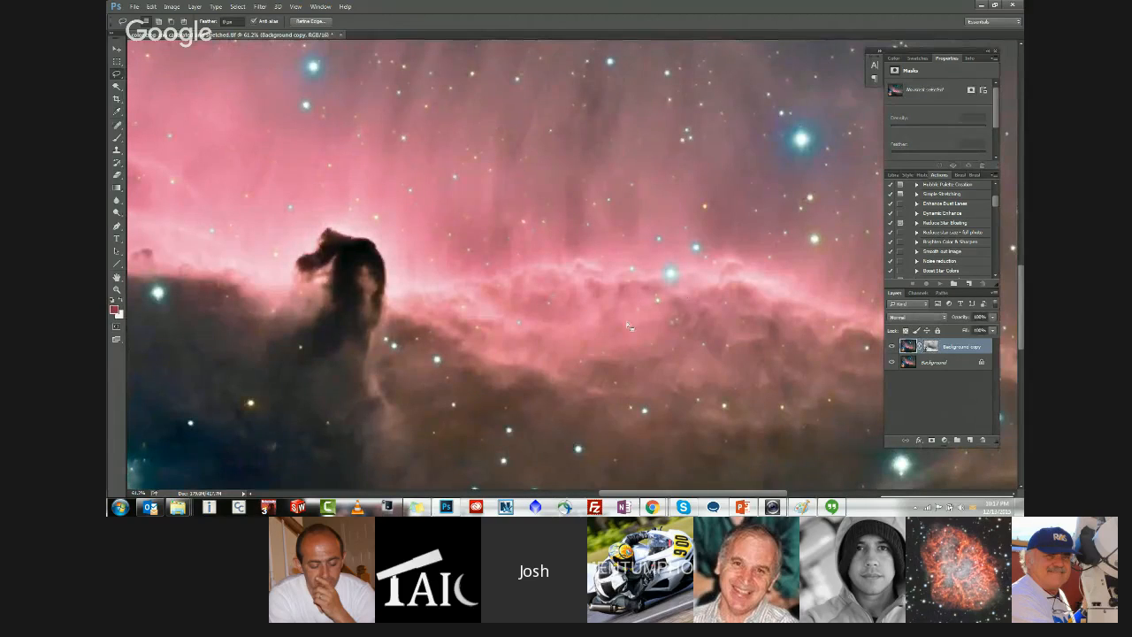
left_click(891, 349)
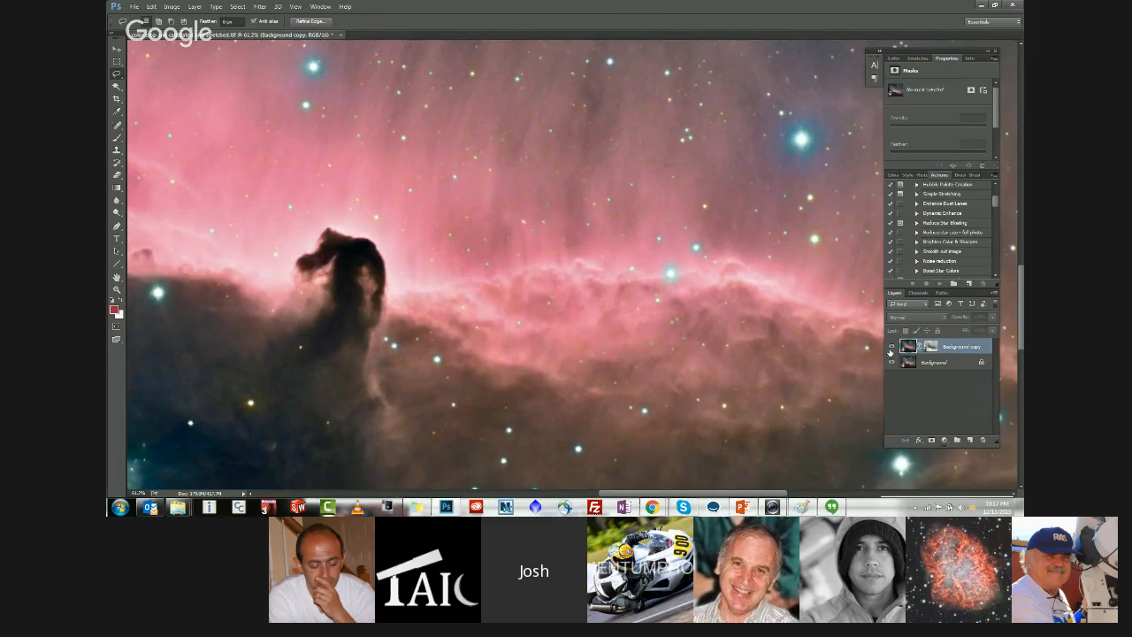
left_click(890, 349)
left_click(890, 349)
left_click(891, 349)
left_click(891, 349)
scroll(290, 258, "up", 3)
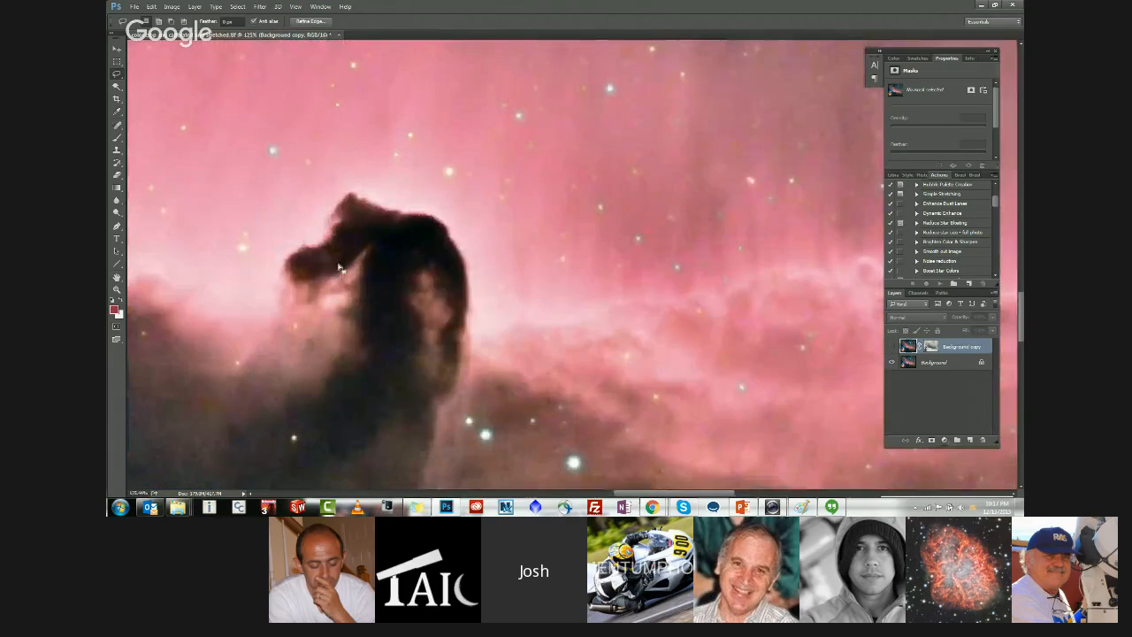
Step: Compare the dark sky around the blue reflection nebula with and without the Background copy
scroll(677, 358, "down", 6)
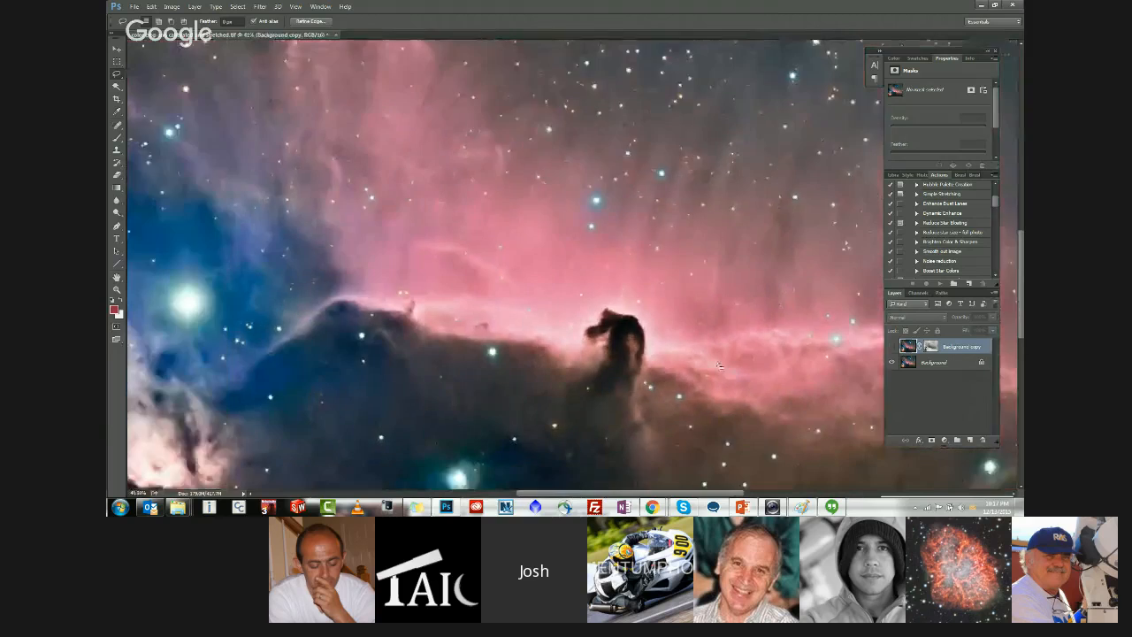
scroll(656, 284, "up", 2)
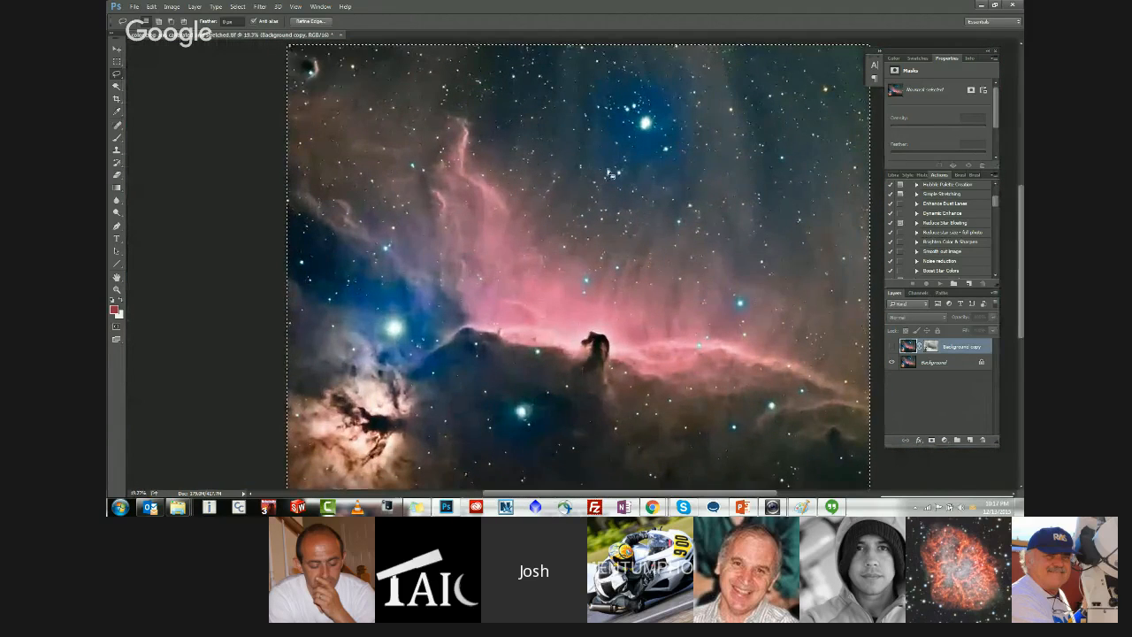
scroll(645, 346, "down", 1)
scroll(545, 446, "up", 5)
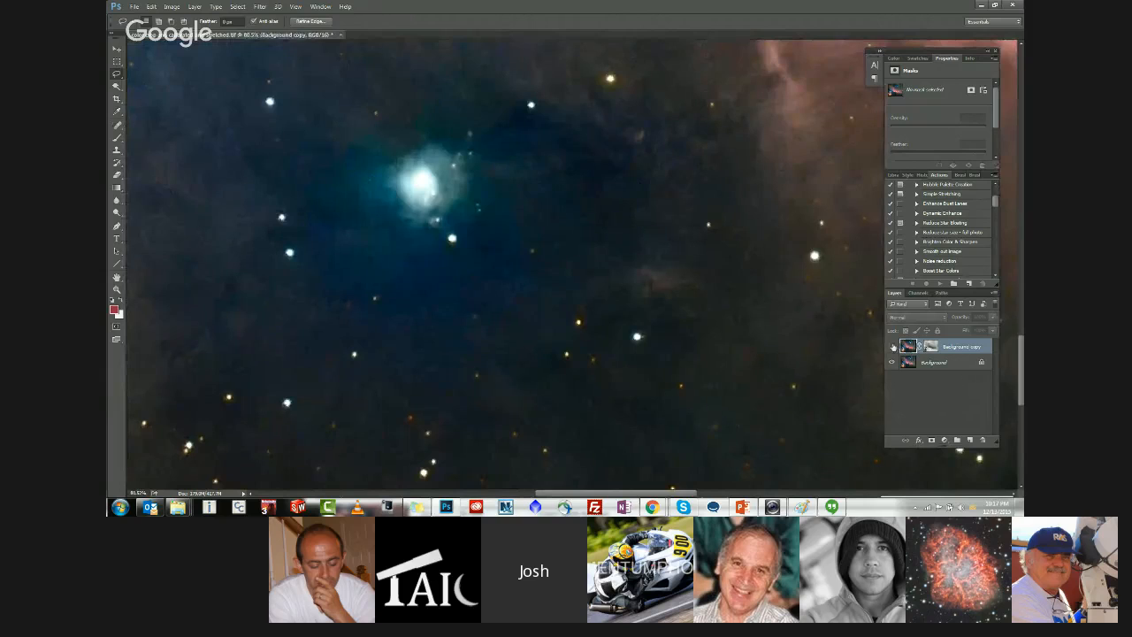
left_click(891, 347)
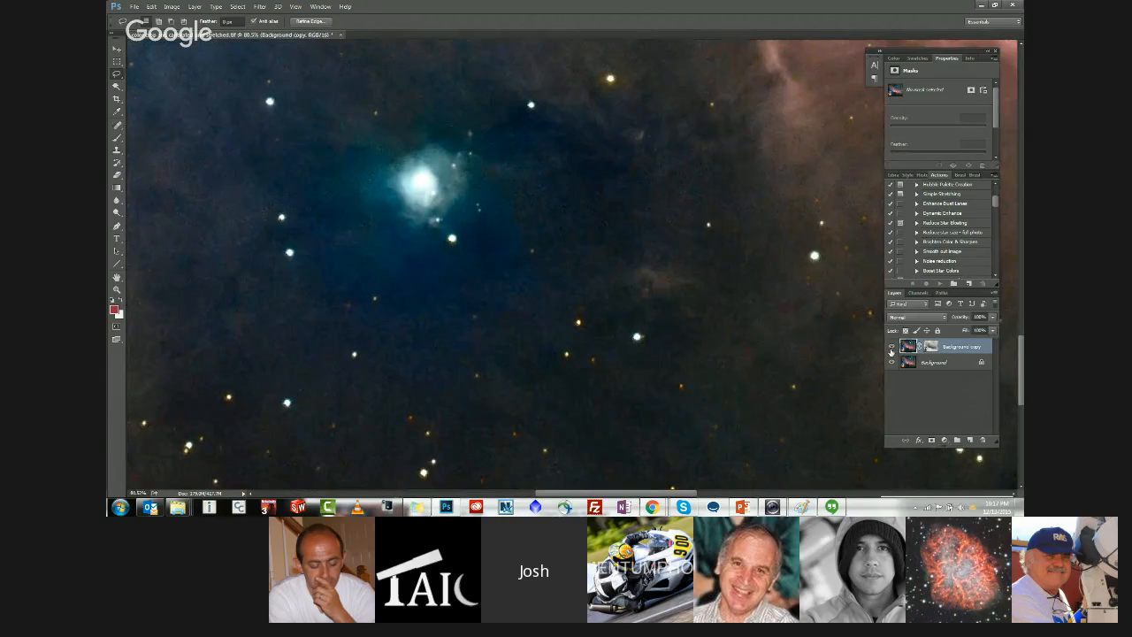
left_click(891, 347)
left_click(892, 348)
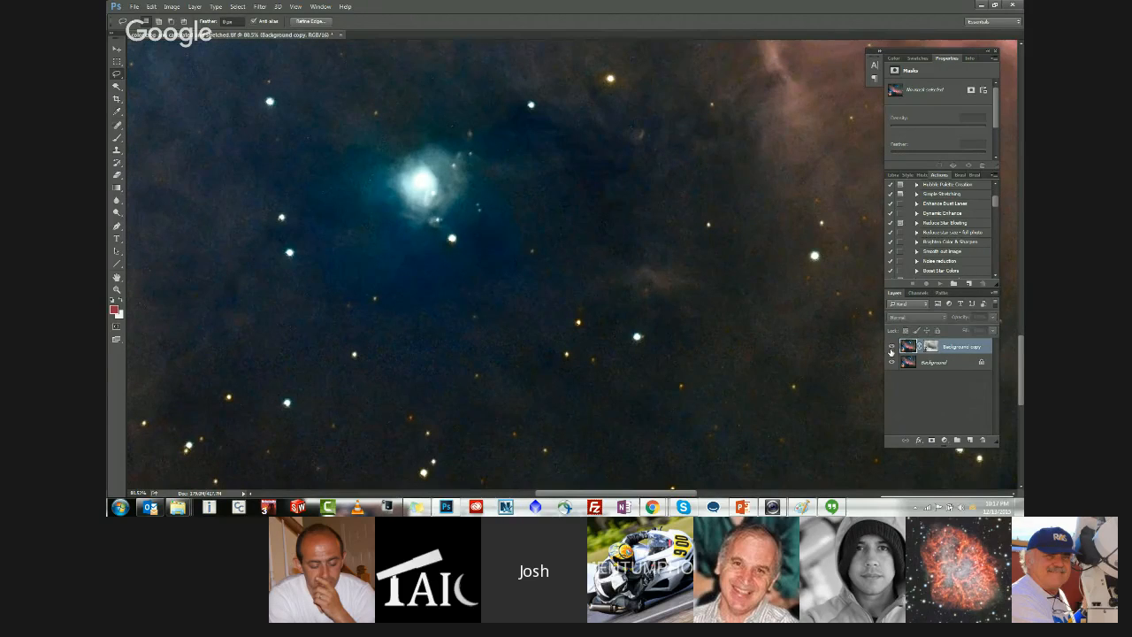
left_click(891, 349)
left_click(892, 349)
left_click(891, 349)
Step: Lower the Background copy's opacity to 40% and clear the selection around the image
key("ctrl+0")
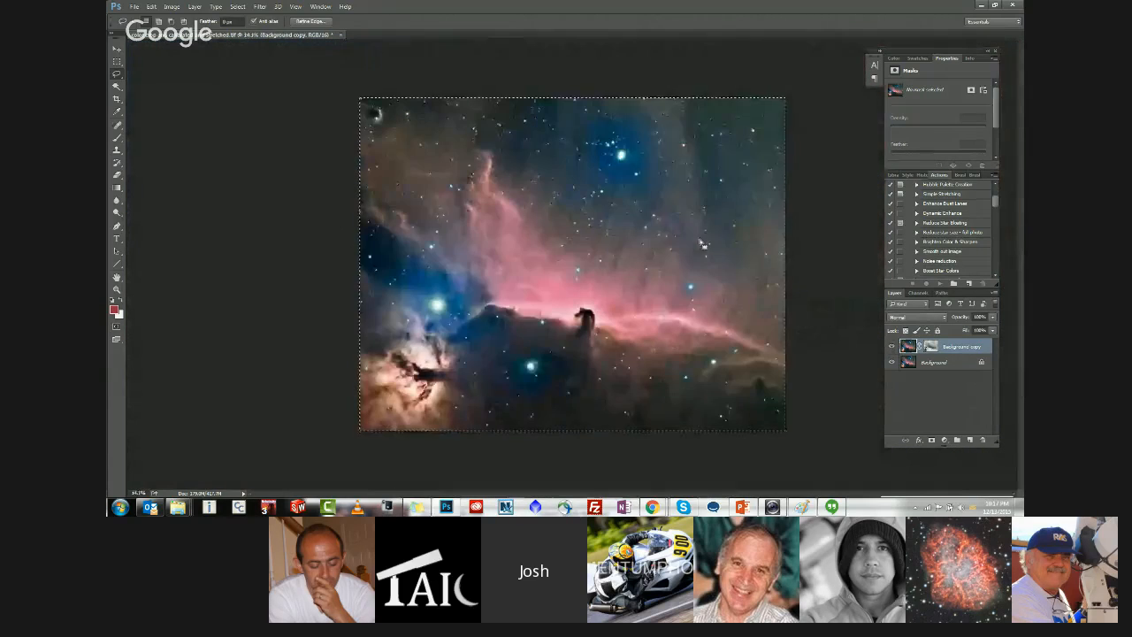
scroll(625, 252, "up", 3)
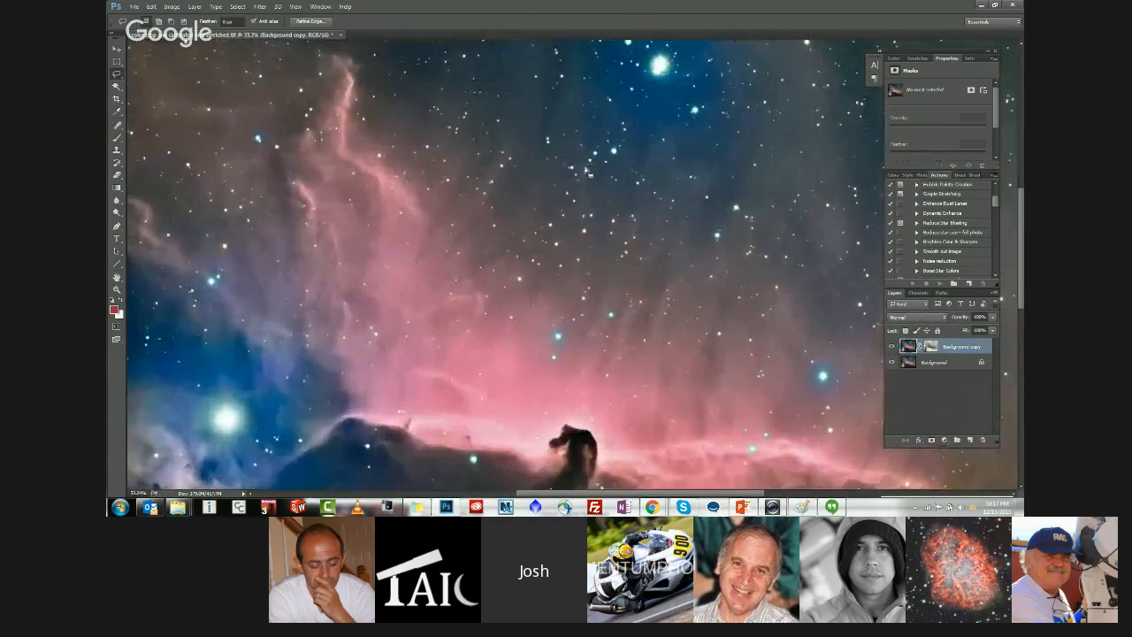
scroll(586, 170, "up", 3)
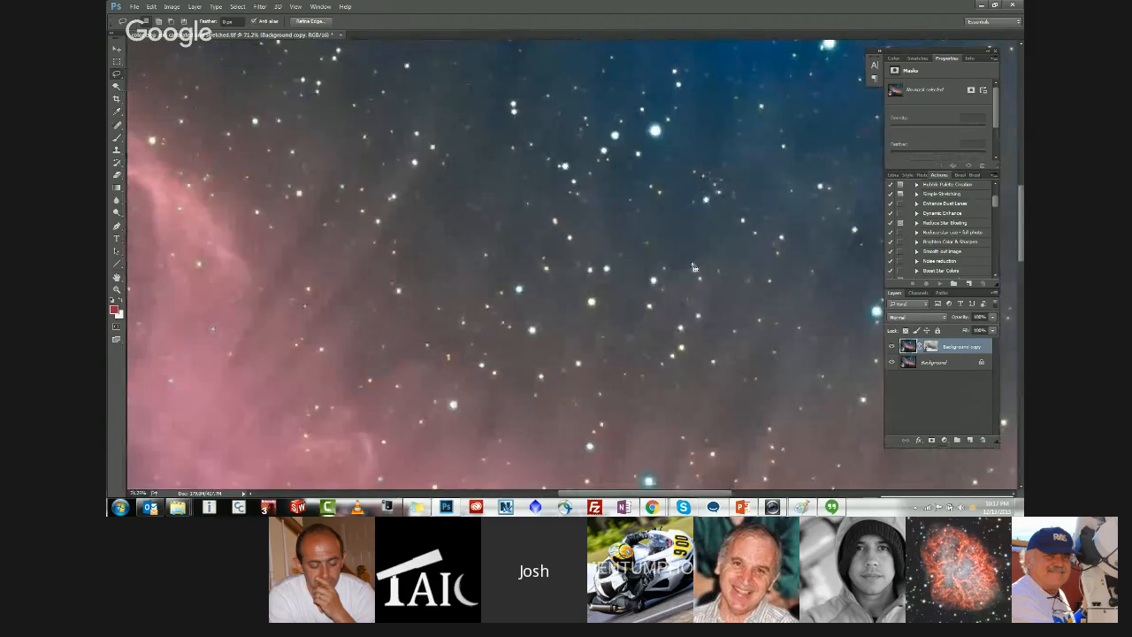
scroll(699, 345, "down", 5)
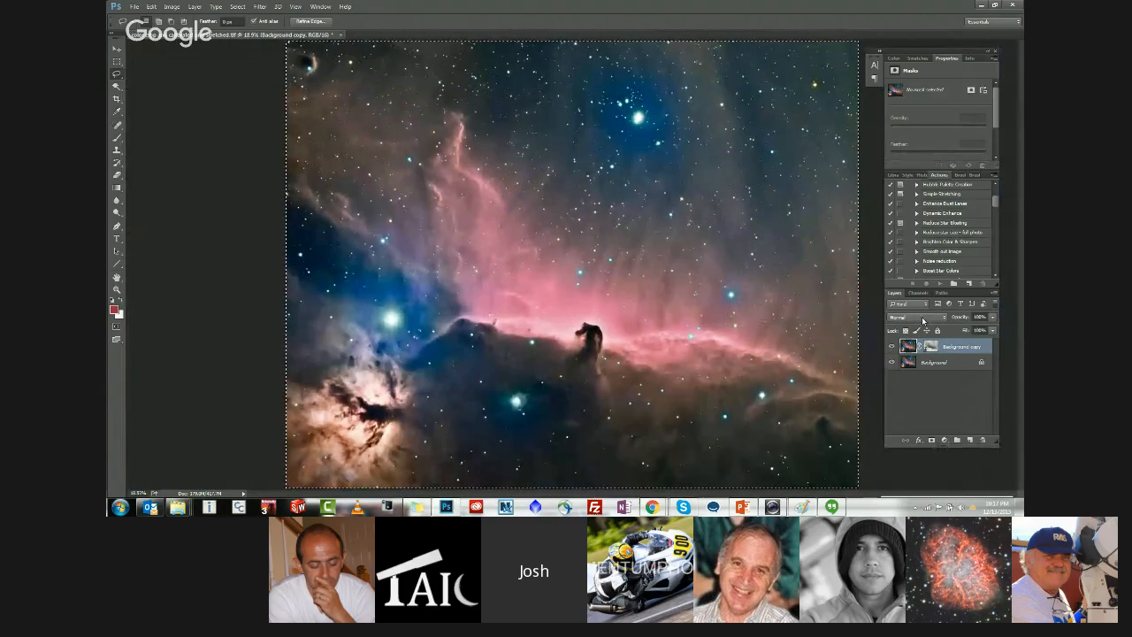
left_click(992, 316)
left_click_drag(991, 327, 963, 330)
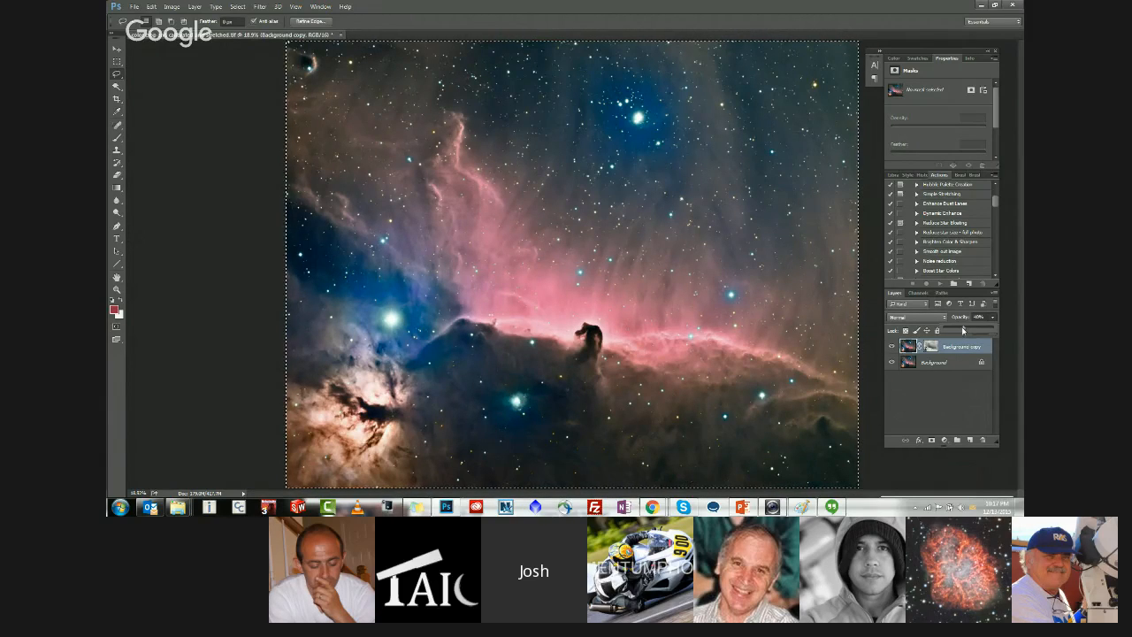
left_click(774, 315)
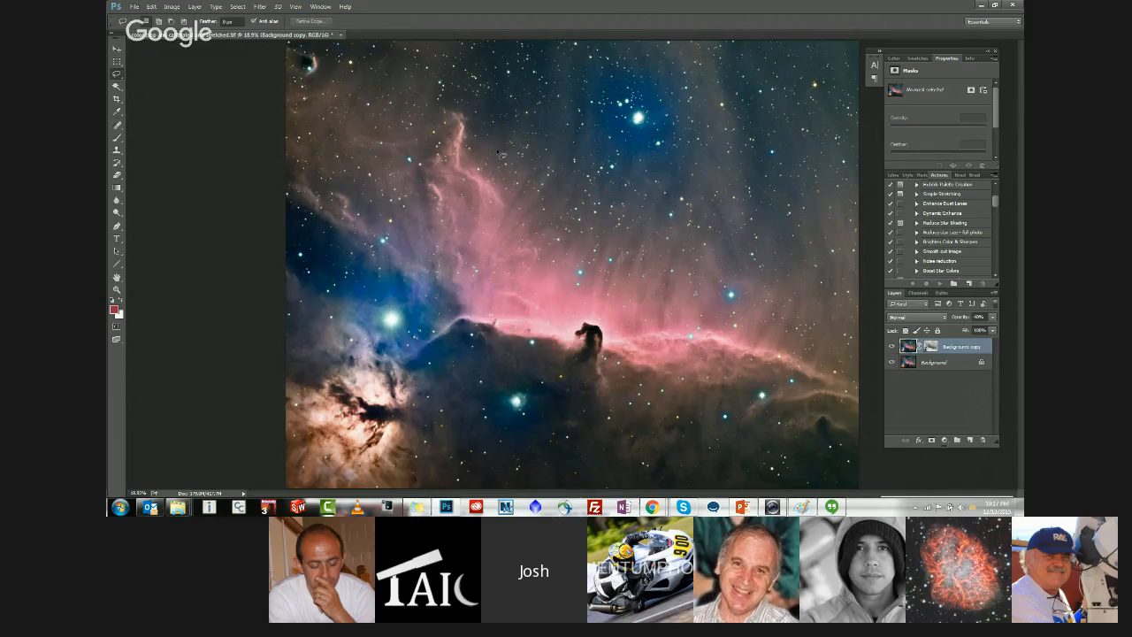
Step: Open Noise Ninja on the Background copy and review its profile, filter, brush and annotation settings without applying it
left_click(260, 6)
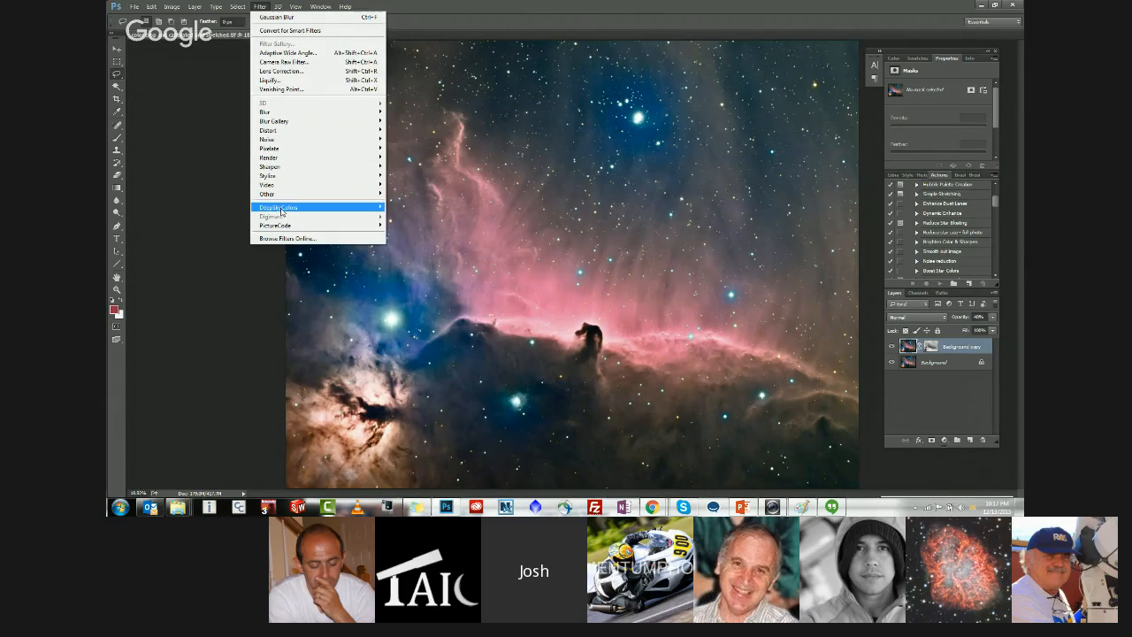
mouse_move(275, 224)
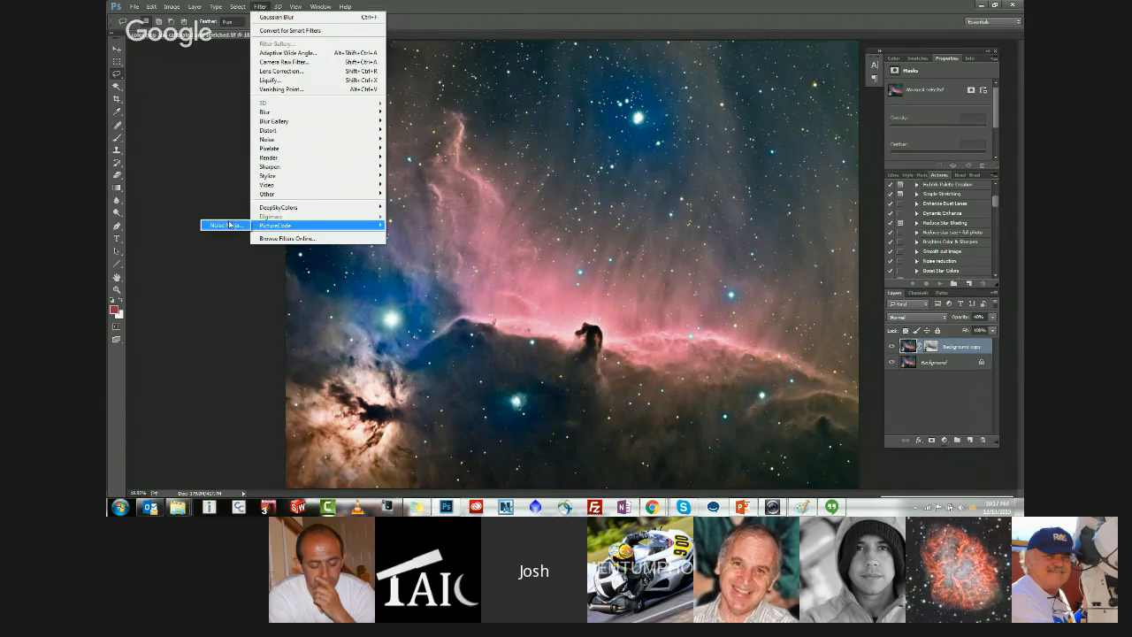
left_click(223, 225)
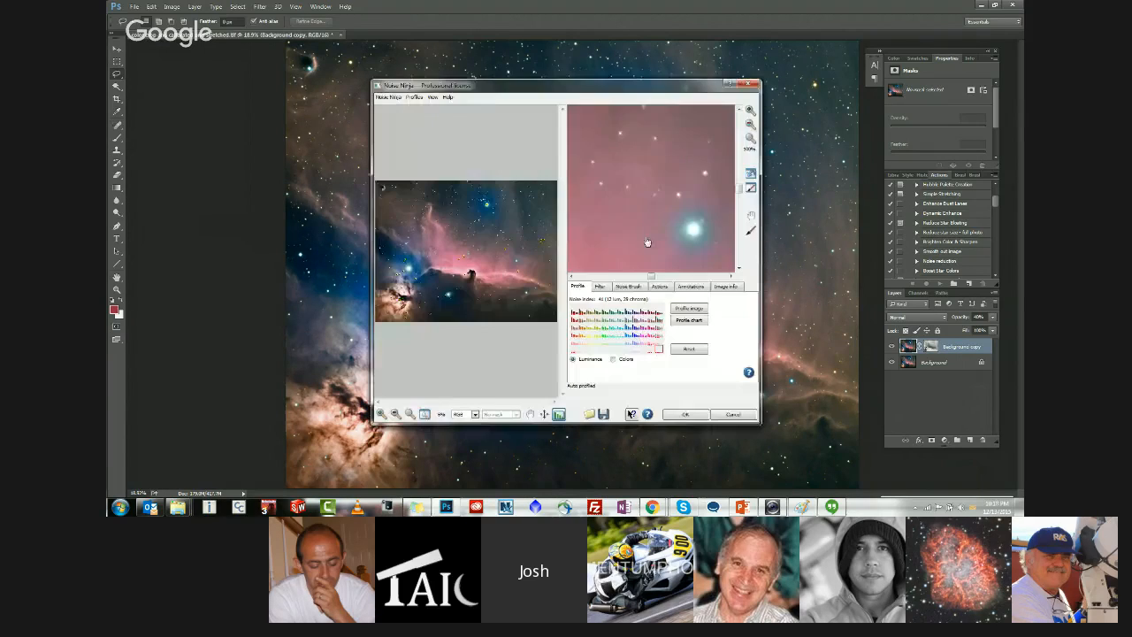
left_click(599, 286)
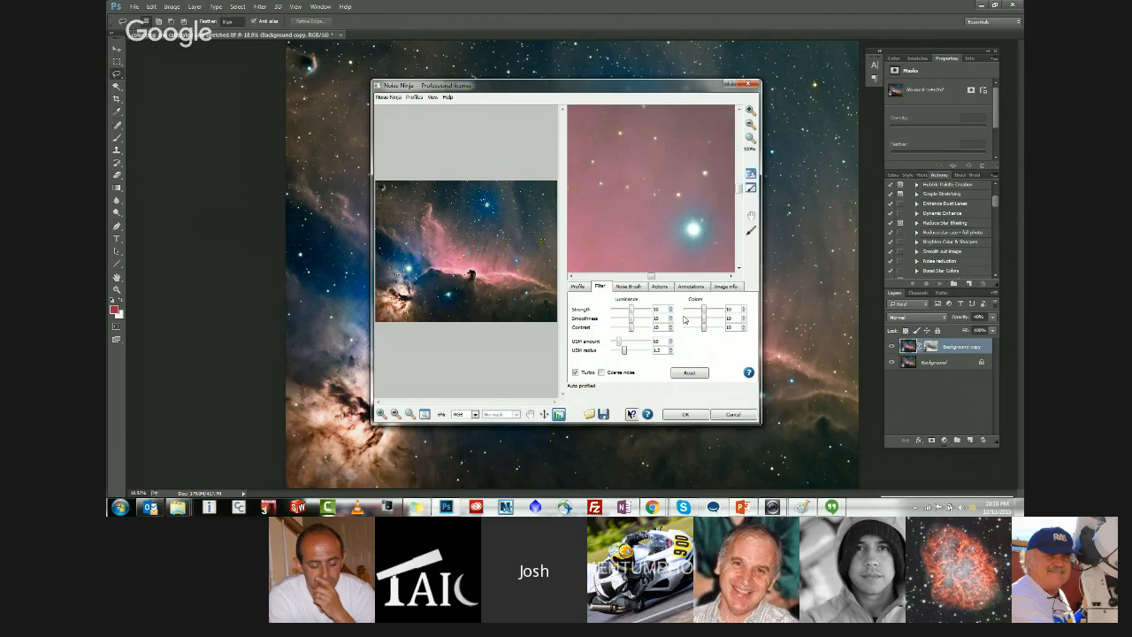
left_click(628, 285)
left_click(690, 286)
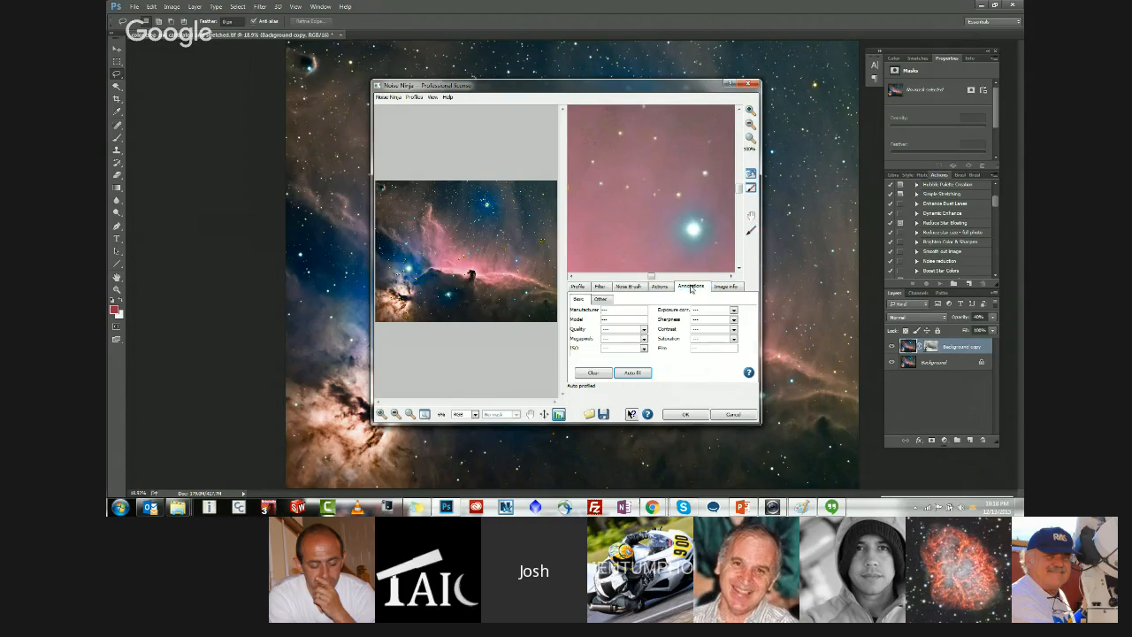
left_click(728, 415)
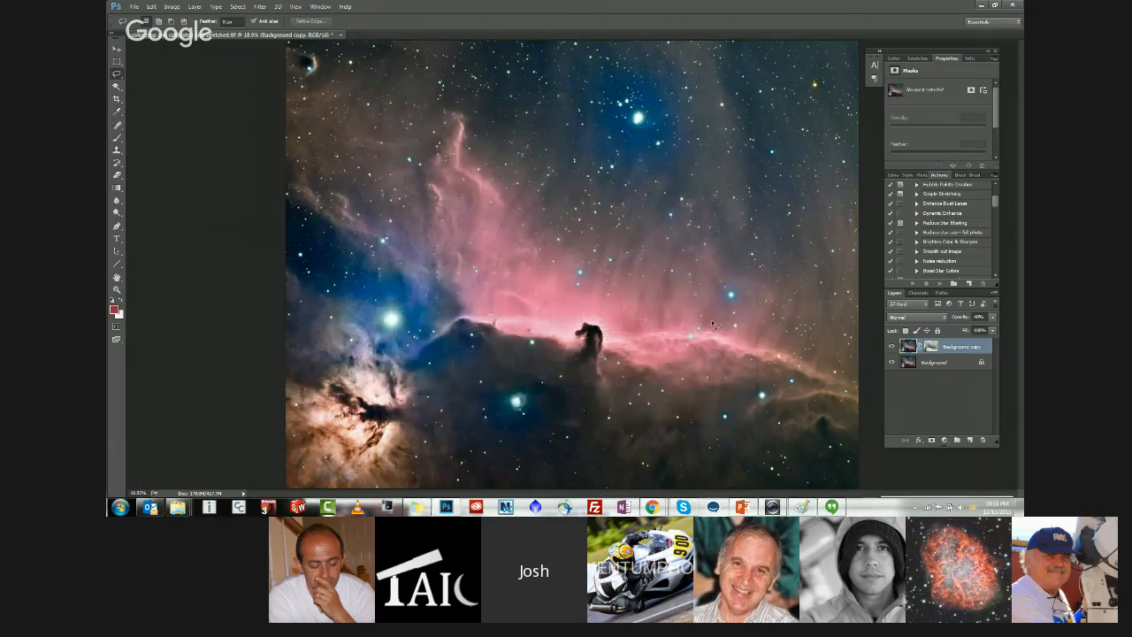
Step: Inspect the nebula up close and compare it with and without the Background copy, leaving that layer hidden
scroll(665, 319, "up", 5)
scroll(665, 318, "up", 3)
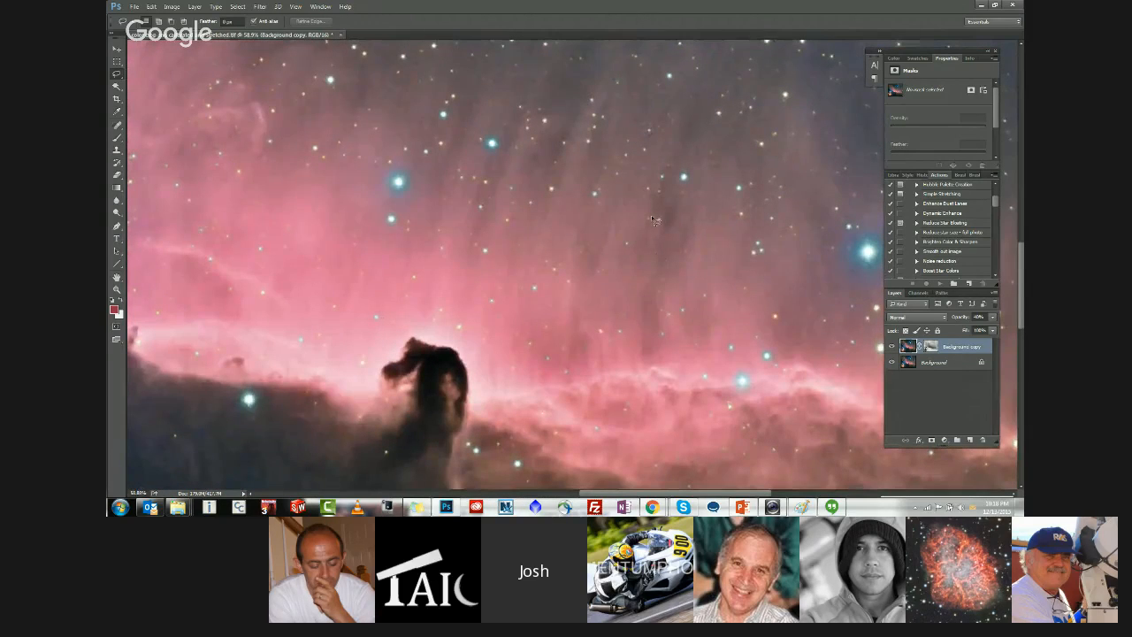
scroll(733, 278, "down", 3)
scroll(721, 277, "down", 3)
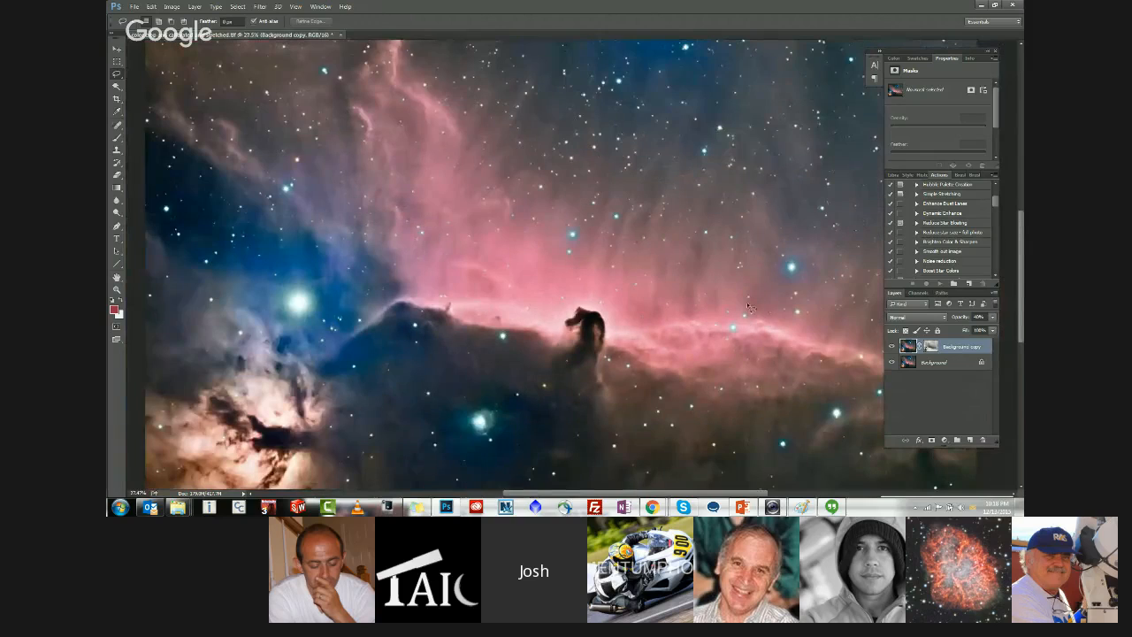
left_click(891, 347)
left_click(890, 347)
left_click(891, 347)
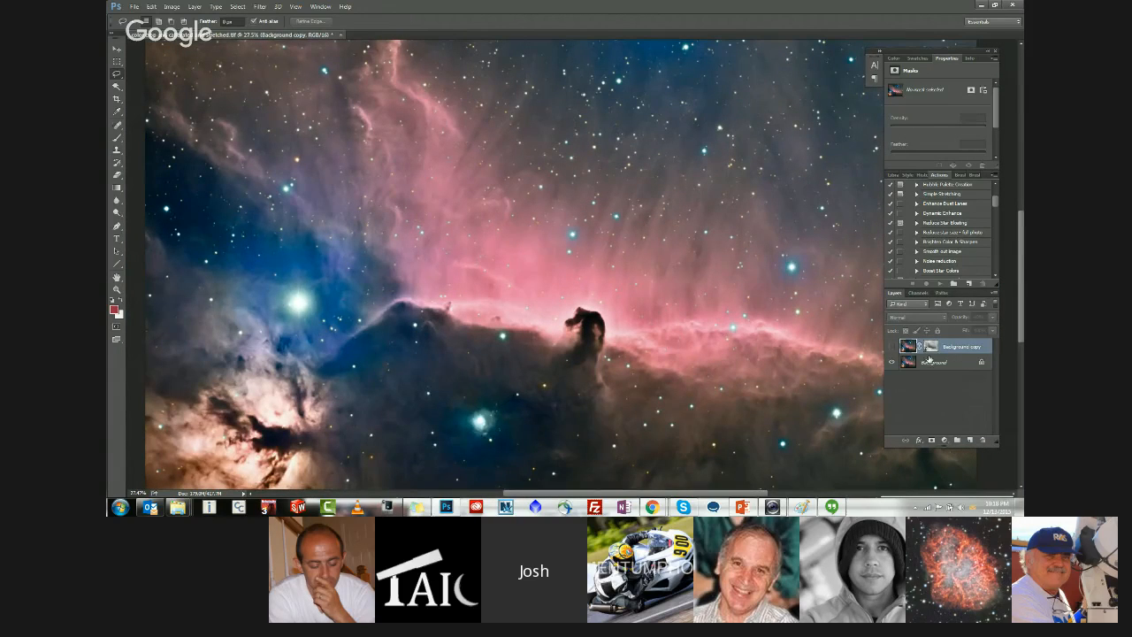
Step: Duplicate the Background layer and run the Space Noise Reduction action on the duplicate
left_click_drag(939, 366, 969, 439)
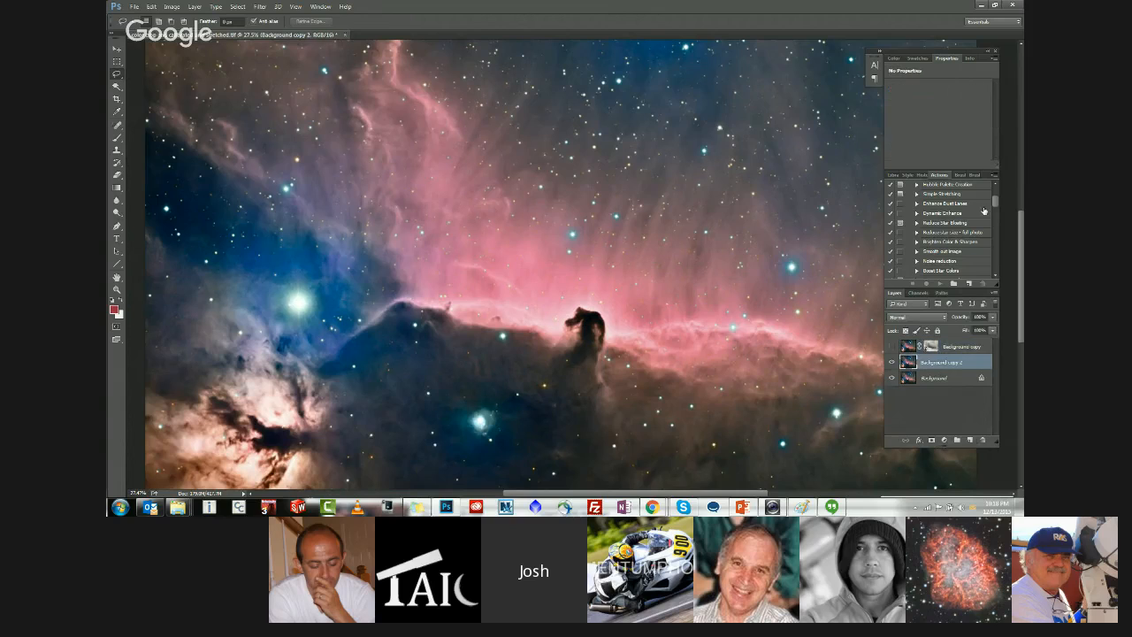
left_click_drag(995, 203, 998, 238)
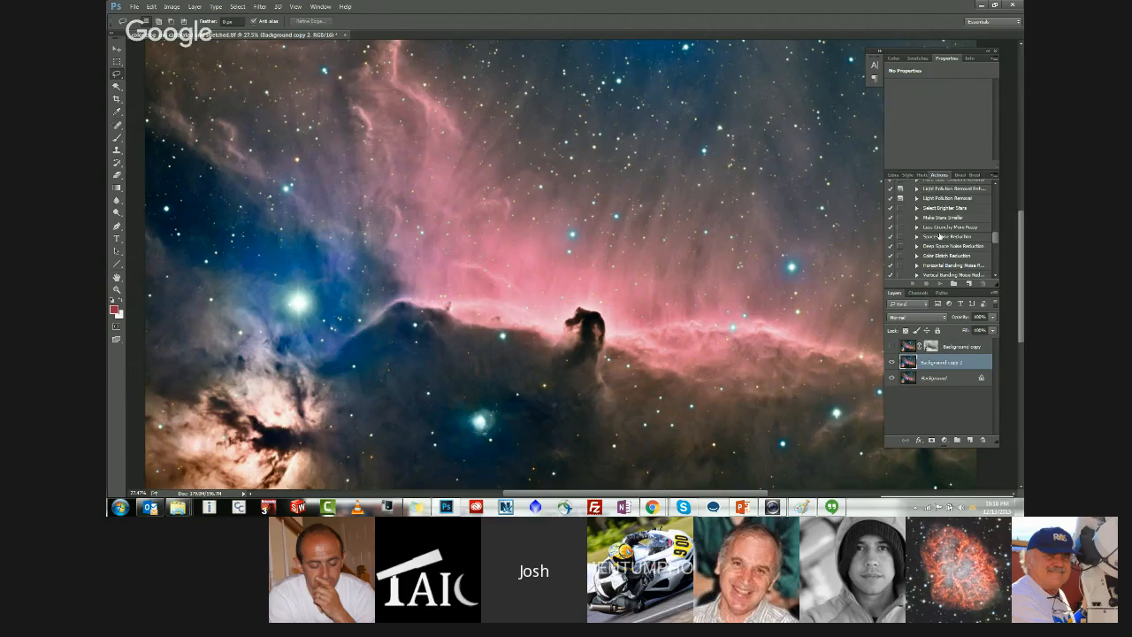
left_click(941, 237)
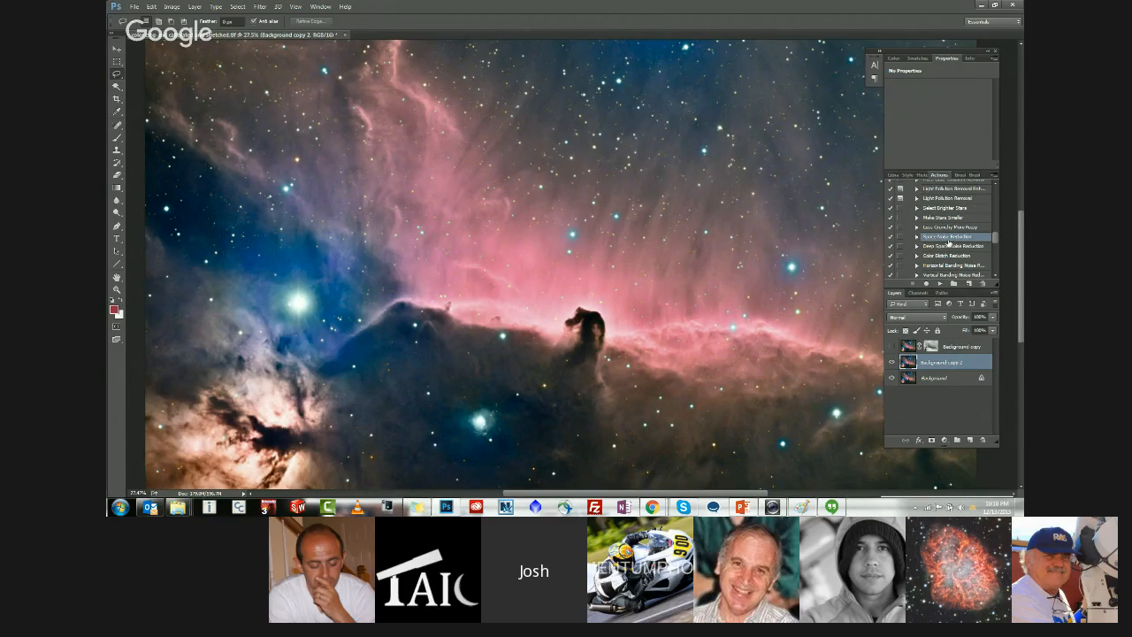
scroll(948, 244, "up", 4)
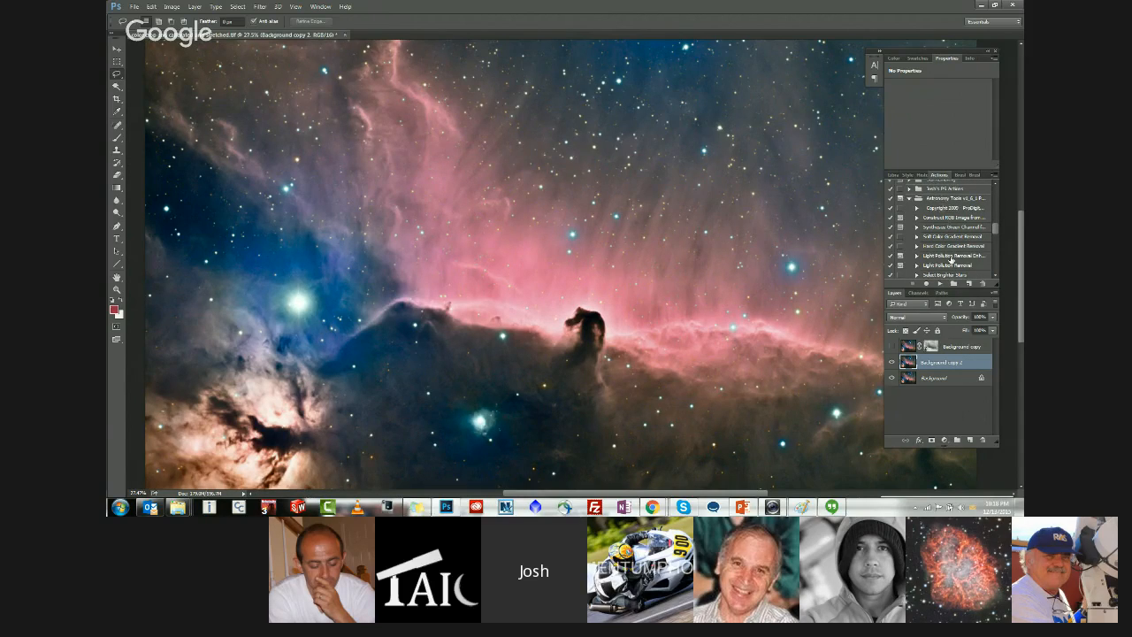
scroll(952, 259, "down", 4)
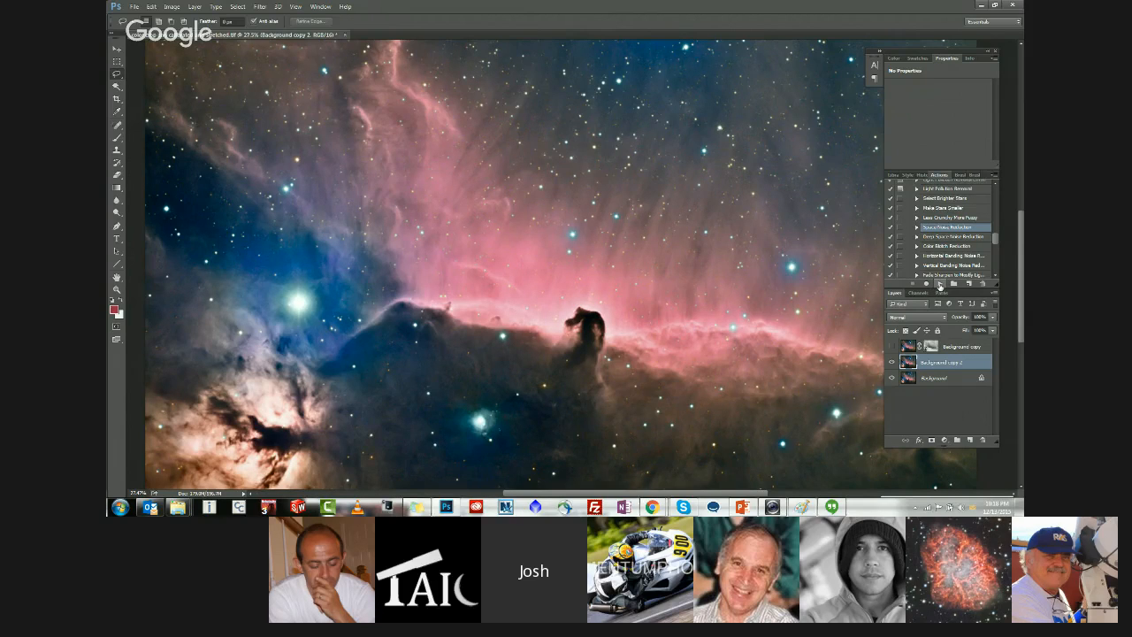
left_click(940, 284)
Step: Delete the masked Background copy layer, keeping Background copy 2 above the Background
right_click(953, 350)
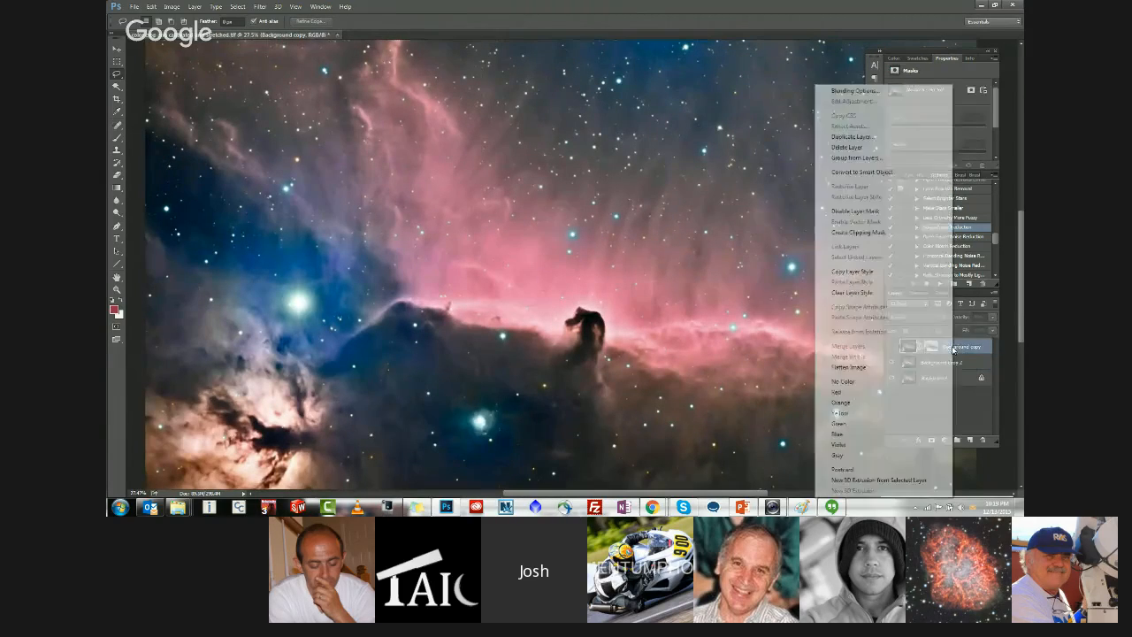
left_click(858, 146)
left_click(533, 188)
scroll(741, 335, "up", 5)
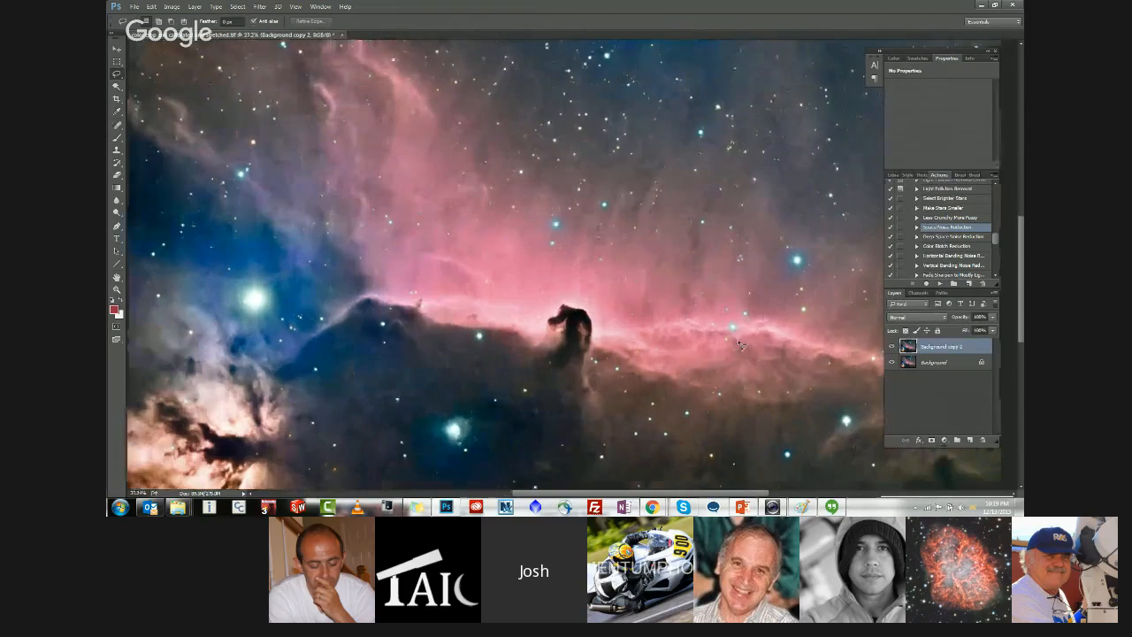
Step: Compare the nebula and its star field with and without Background copy 2 at several magnifications
left_click(892, 347)
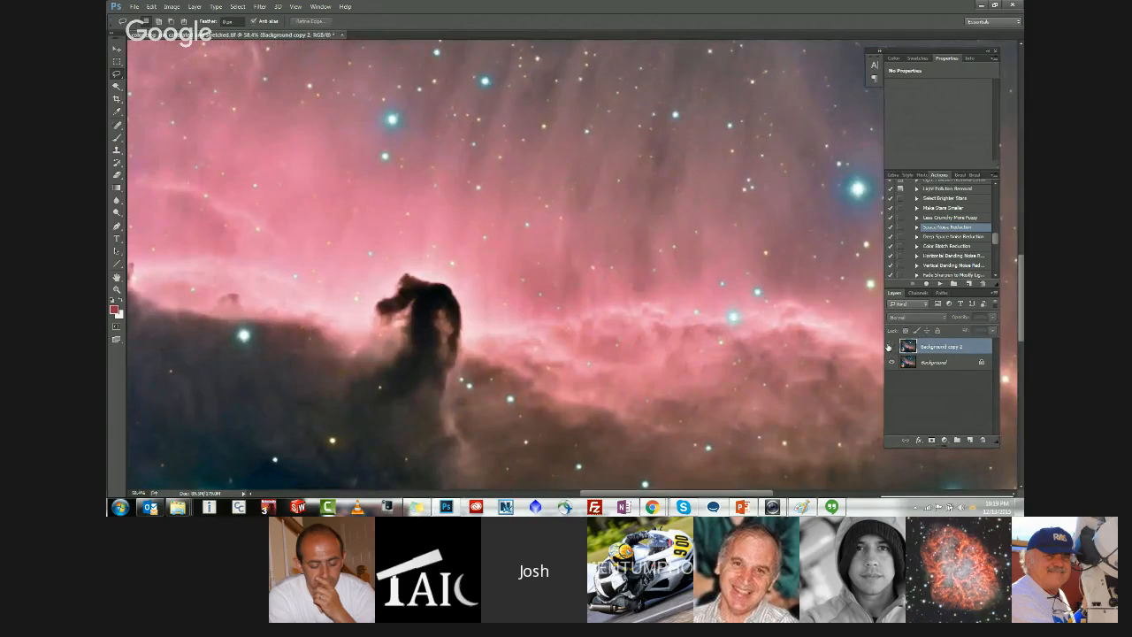
left_click(891, 347)
scroll(622, 282, "down", 5)
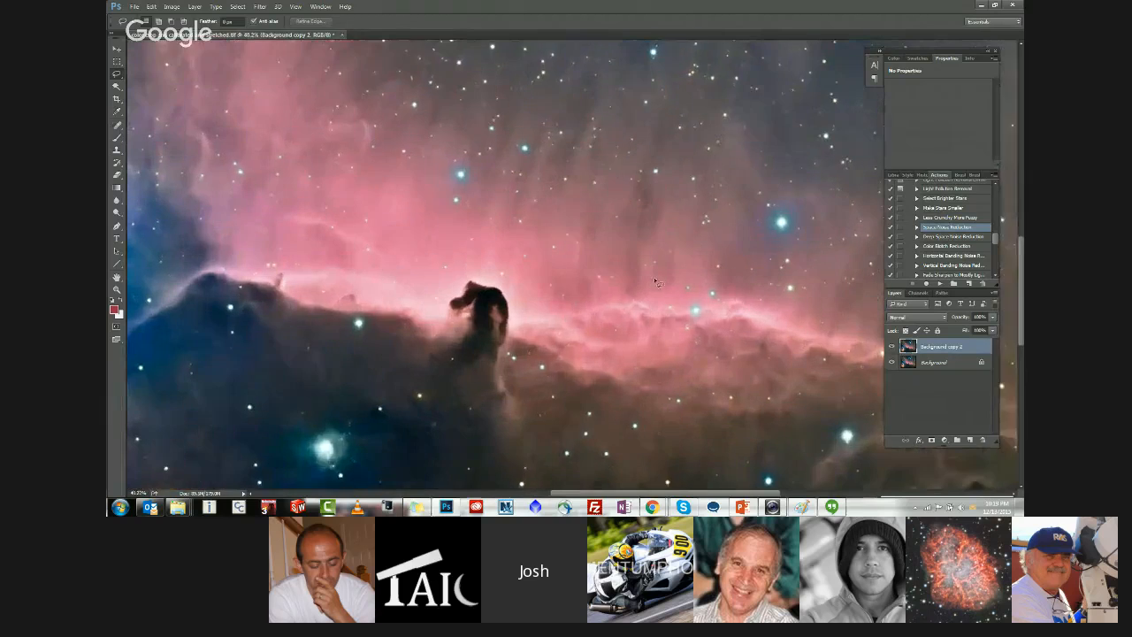
scroll(658, 283, "down", 2)
scroll(657, 283, "up", 4)
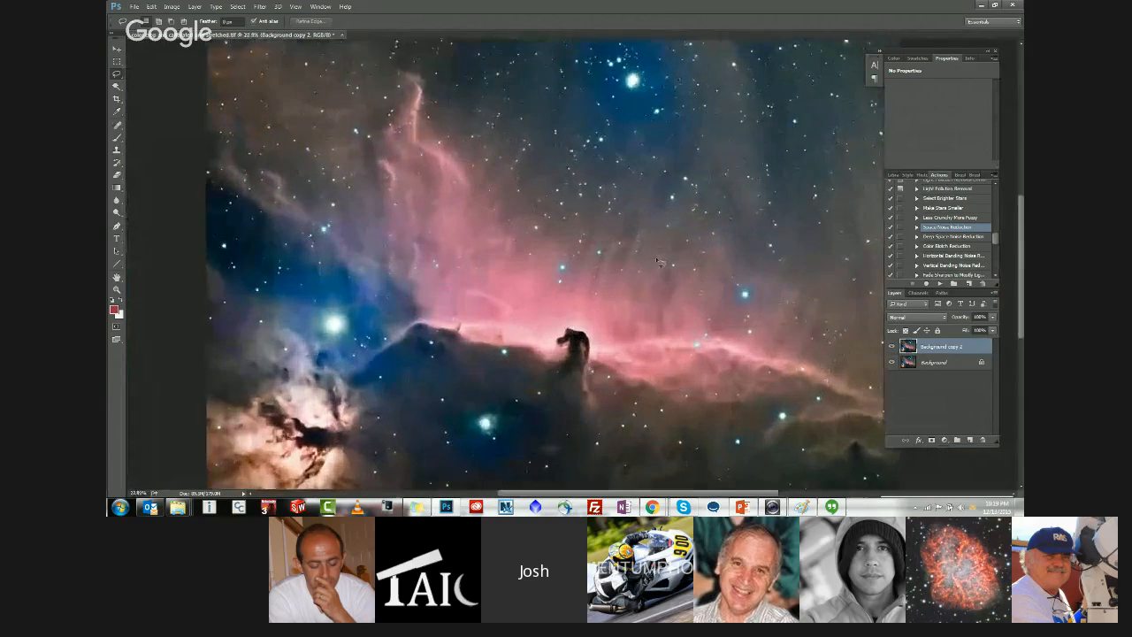
scroll(686, 285, "up", 2)
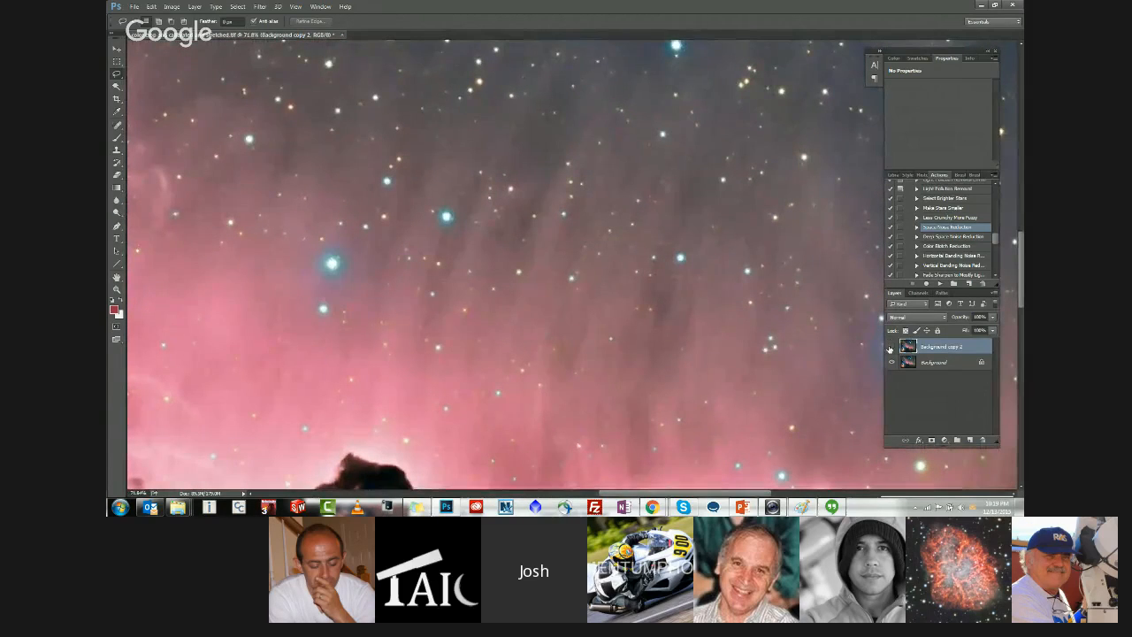
left_click(891, 347)
left_click(891, 347)
scroll(597, 259, "up", 1)
scroll(597, 258, "down", 3)
scroll(319, 184, "up", 2)
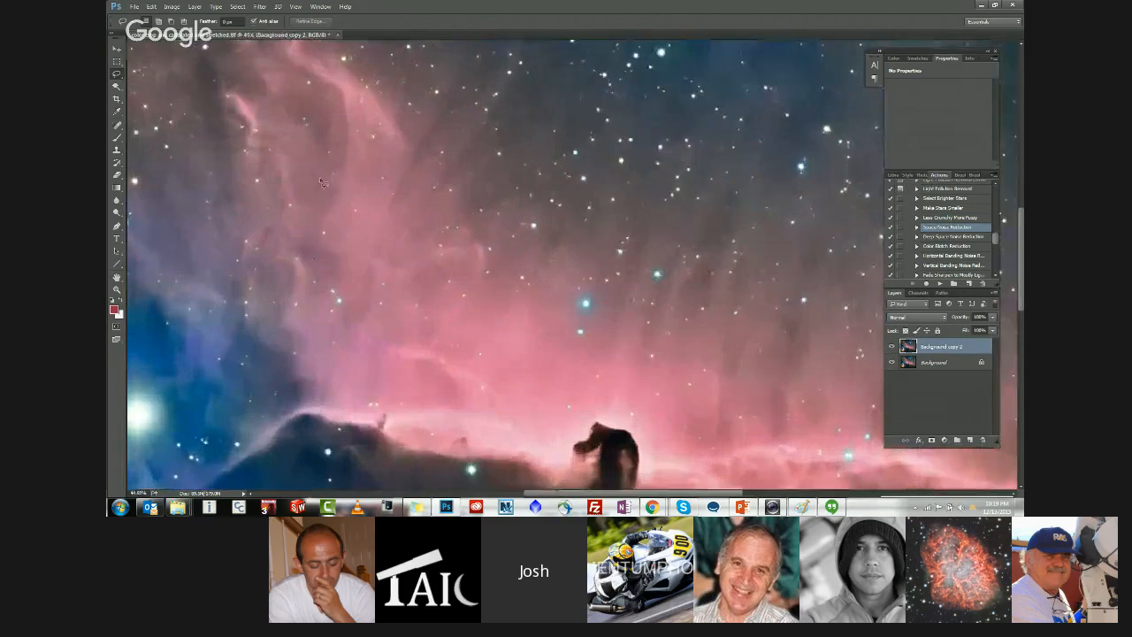
scroll(319, 184, "down", 3)
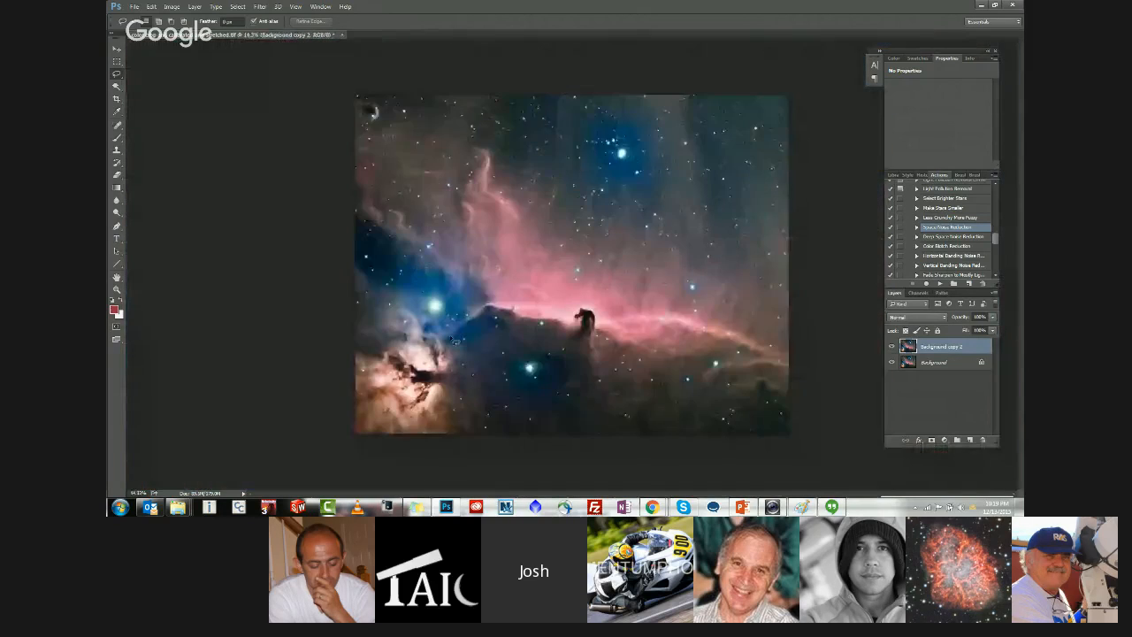
Step: Examine the dark sky below the nebula at 100% with and without Background copy 2, leaving that layer visible
scroll(549, 449, "up", 1)
scroll(550, 449, "up", 5)
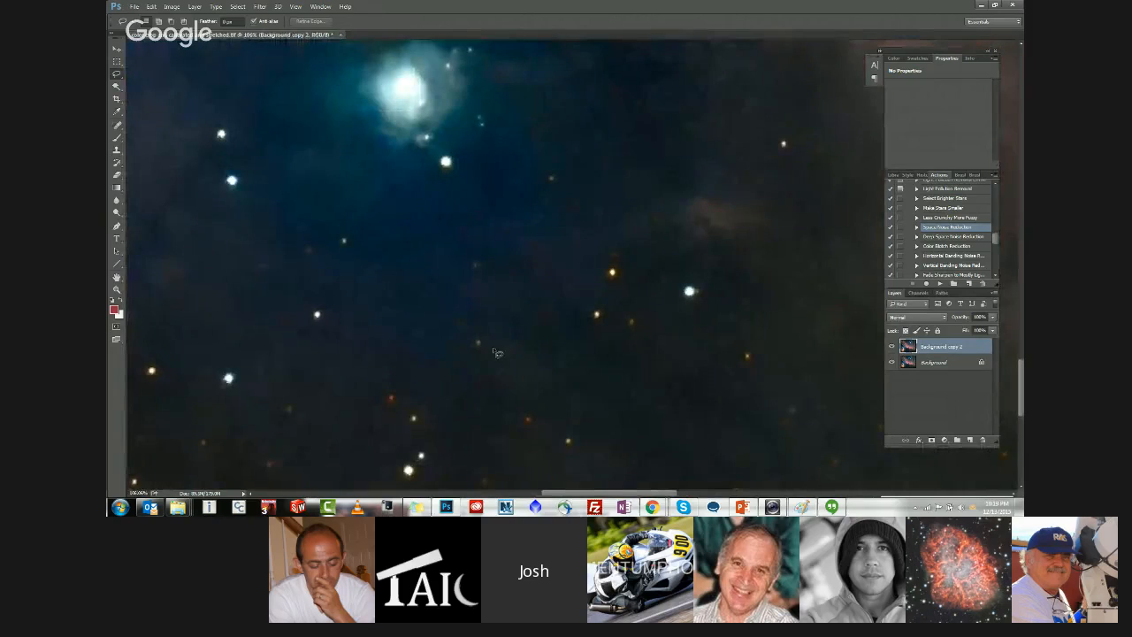
left_click(892, 346)
left_click(892, 346)
left_click(891, 345)
left_click(891, 346)
scroll(566, 290, "down", 2)
scroll(569, 294, "down", 4)
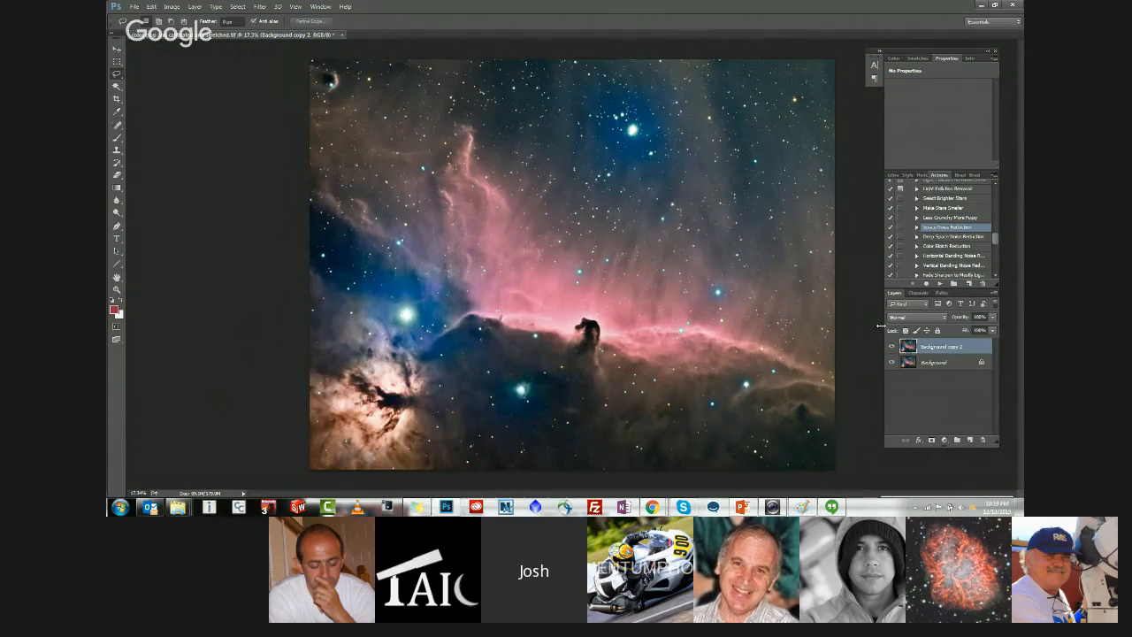
Step: Duplicate the Background layer, move the copy above Background copy 2, and run the Deep Space Noise Reduction action on it
mouse_move(933, 367)
left_mouse_down()
mouse_move(936, 424)
mouse_move(936, 346)
left_mouse_up()
left_click_drag(941, 362, 969, 439)
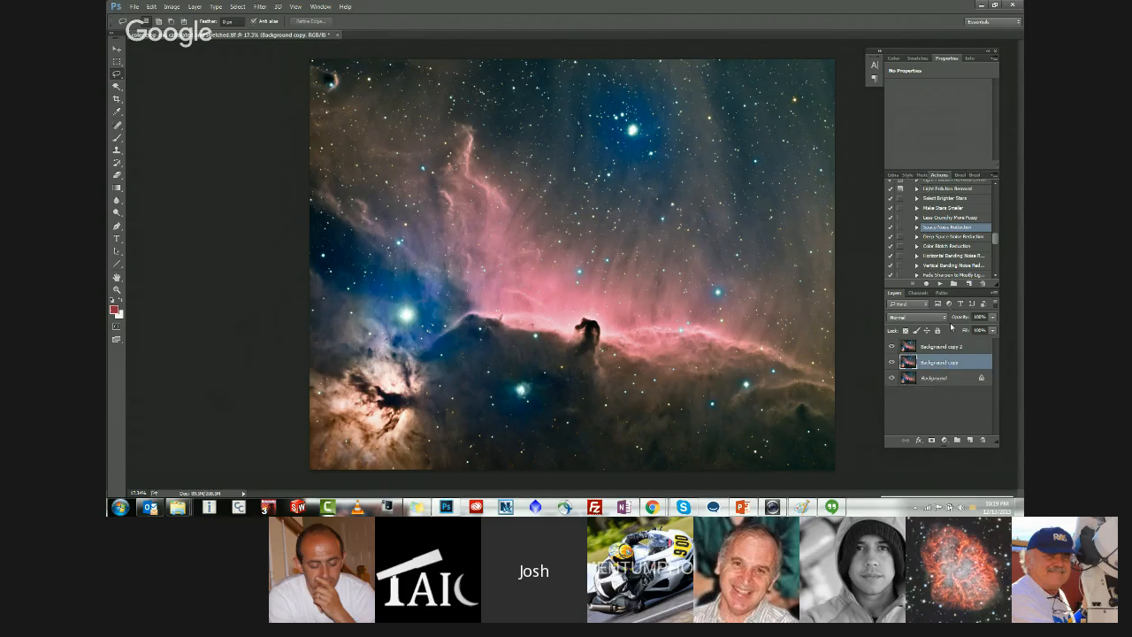
left_click_drag(926, 363, 928, 347)
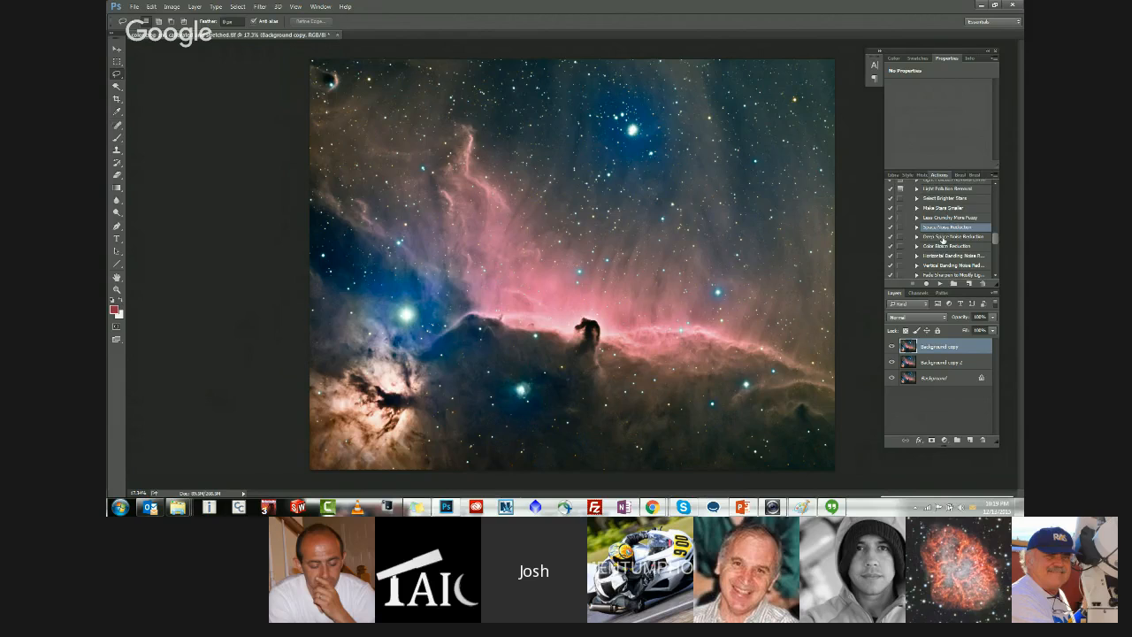
left_click(941, 237)
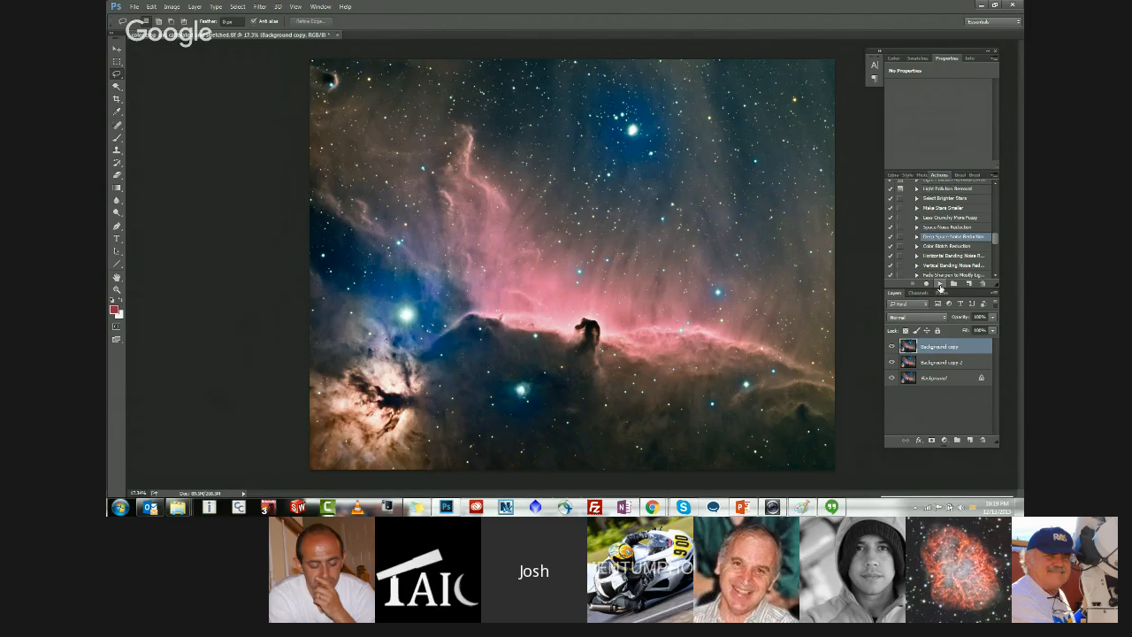
left_click(940, 284)
Step: Compare noise in the dark areas near the image's lower edge with the Background copy shown and hidden, leaving all layers visible
scroll(575, 439, "up", 3)
scroll(575, 439, "up", 1)
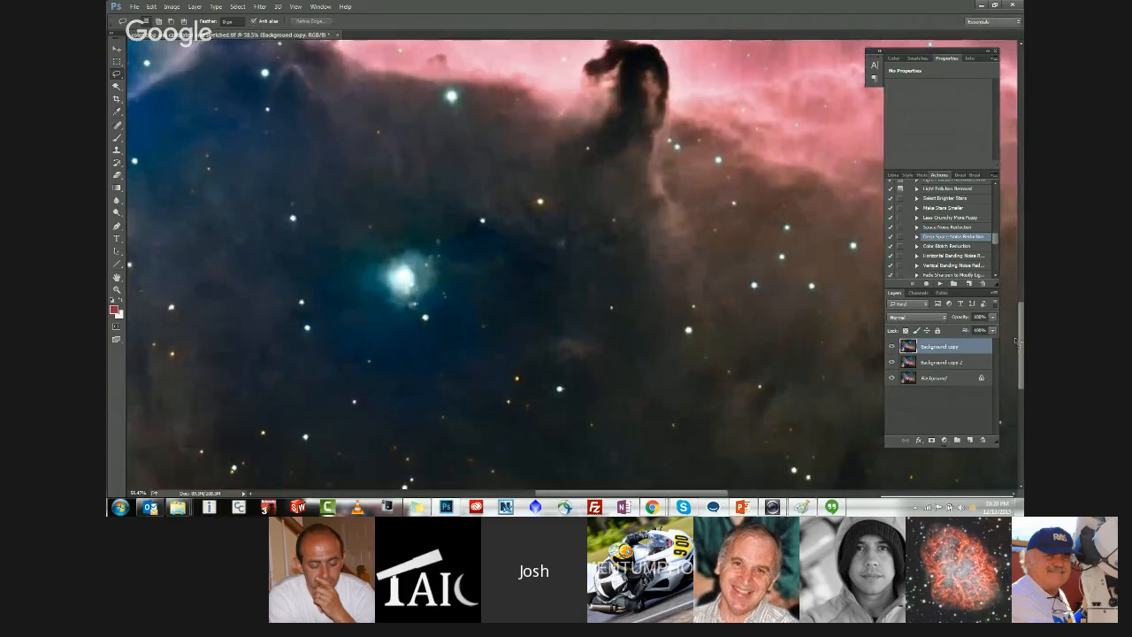
left_click_drag(1019, 344, 1019, 383)
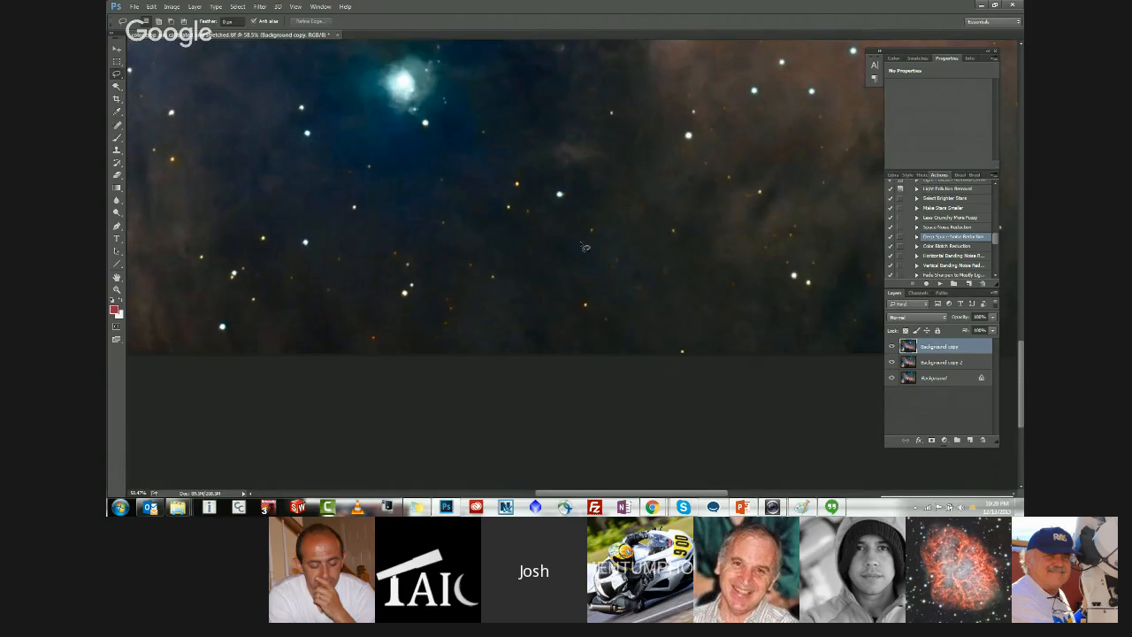
left_click(892, 346)
left_click(891, 347)
left_click(892, 348)
left_click(892, 348)
left_click(891, 347)
left_click(891, 349)
left_click(891, 349)
scroll(759, 271, "down", 8)
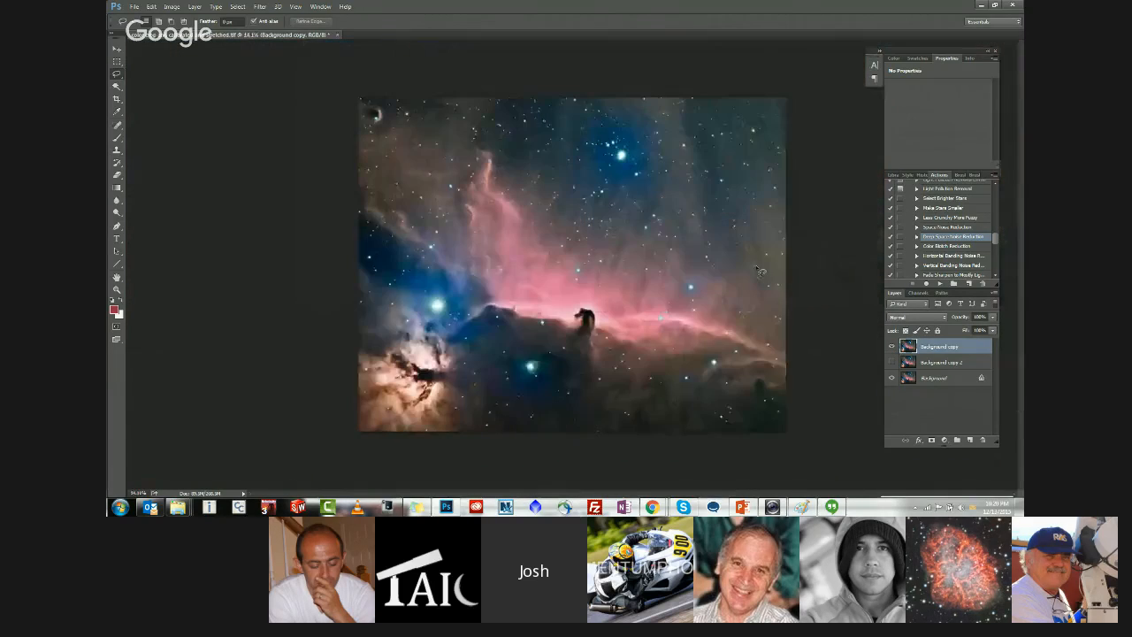
left_click(891, 363)
Step: Add a layer mask to Background copy 2 and paste the copied grayscale nebula image into it
left_click(930, 365)
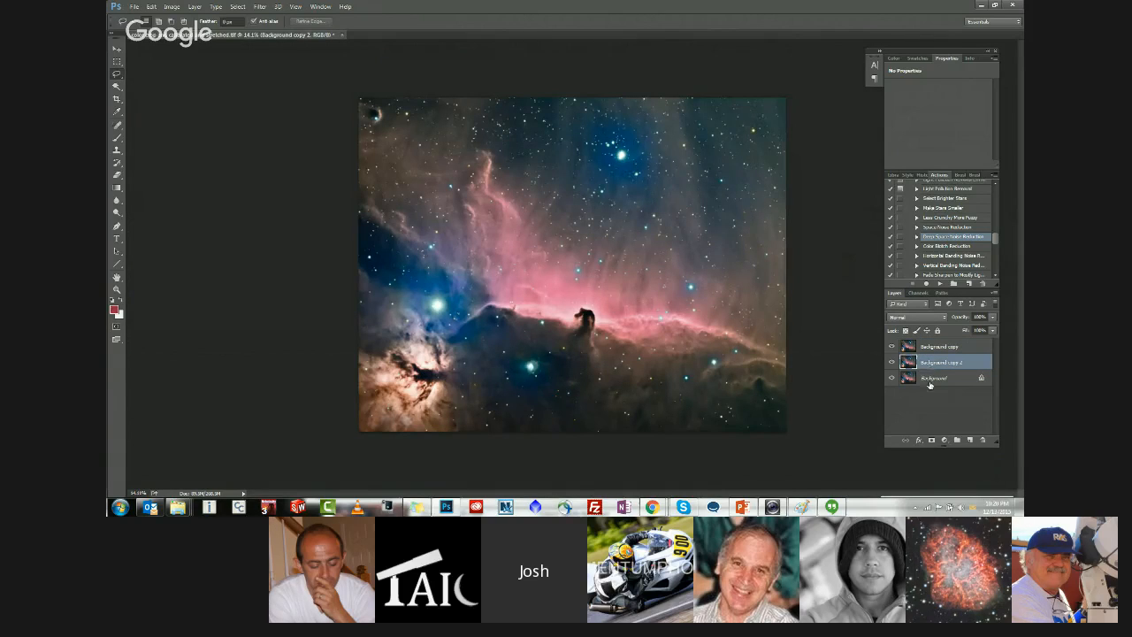
left_click(931, 441)
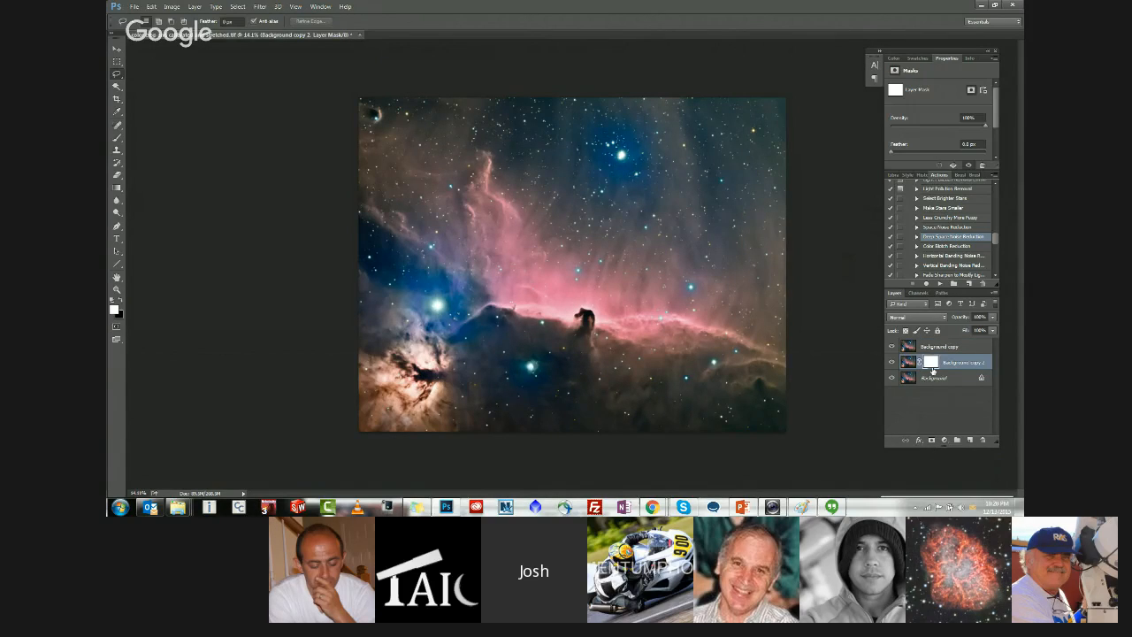
left_click(929, 362, "alt")
key("ctrl+v")
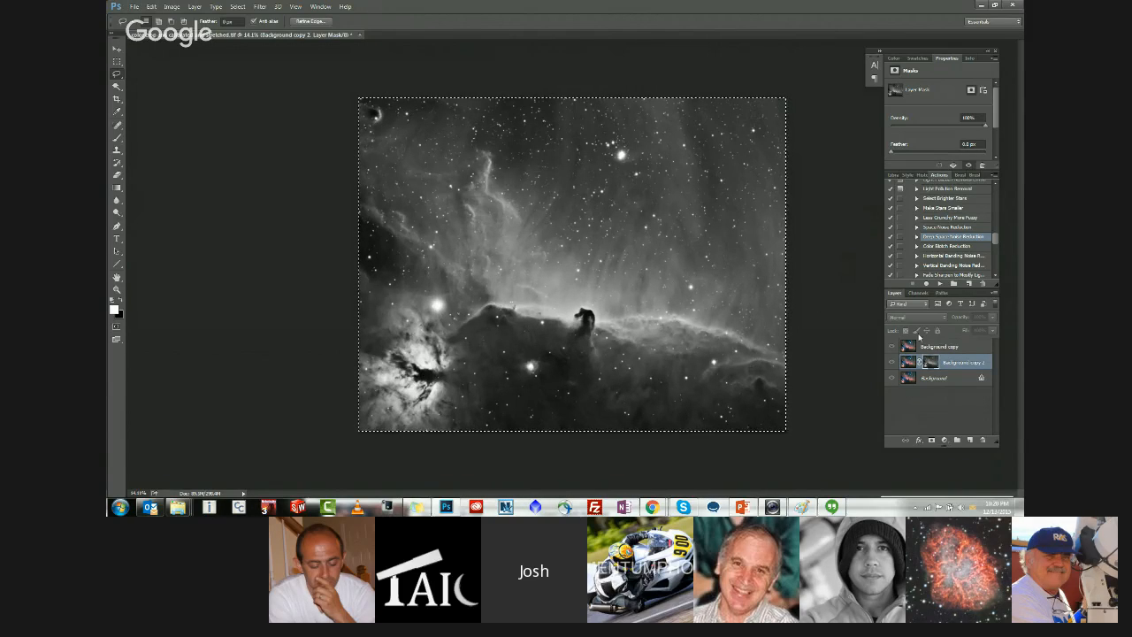
Step: Add a layer mask to the Background copy layer and paste the same grayscale nebula image into it
left_click(952, 350)
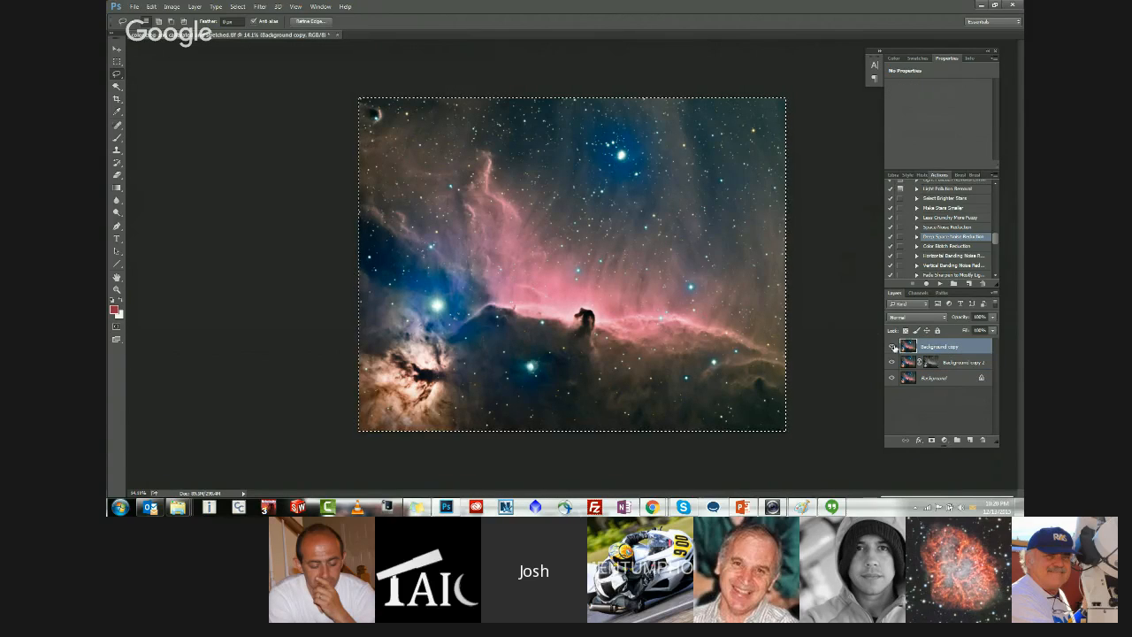
left_click(931, 439)
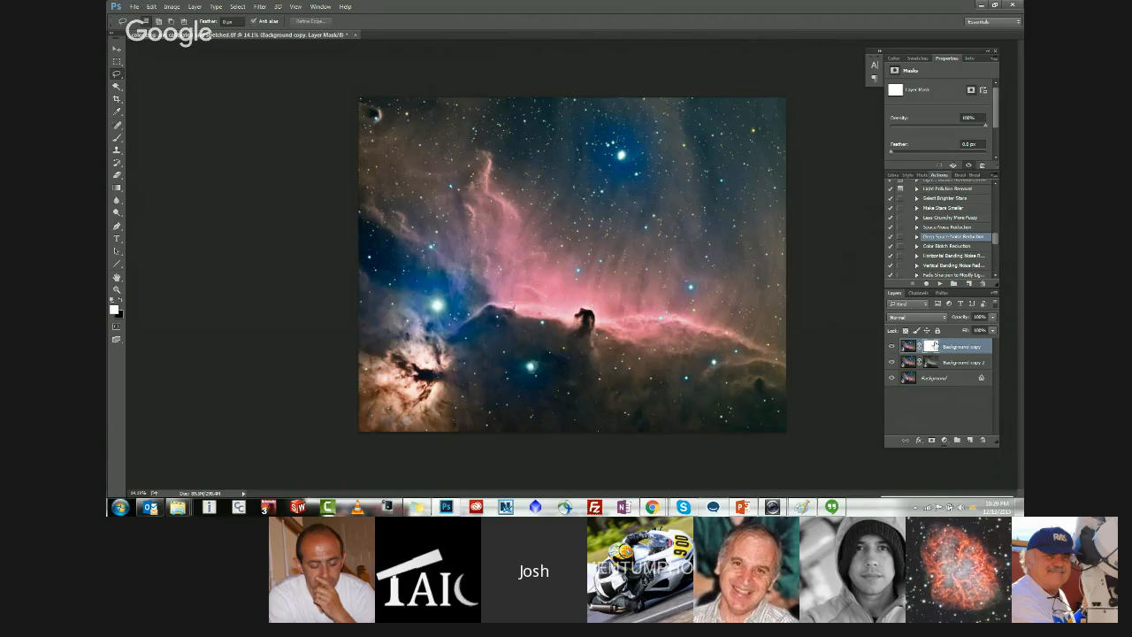
left_click(932, 346, "alt")
key("ctrl+v")
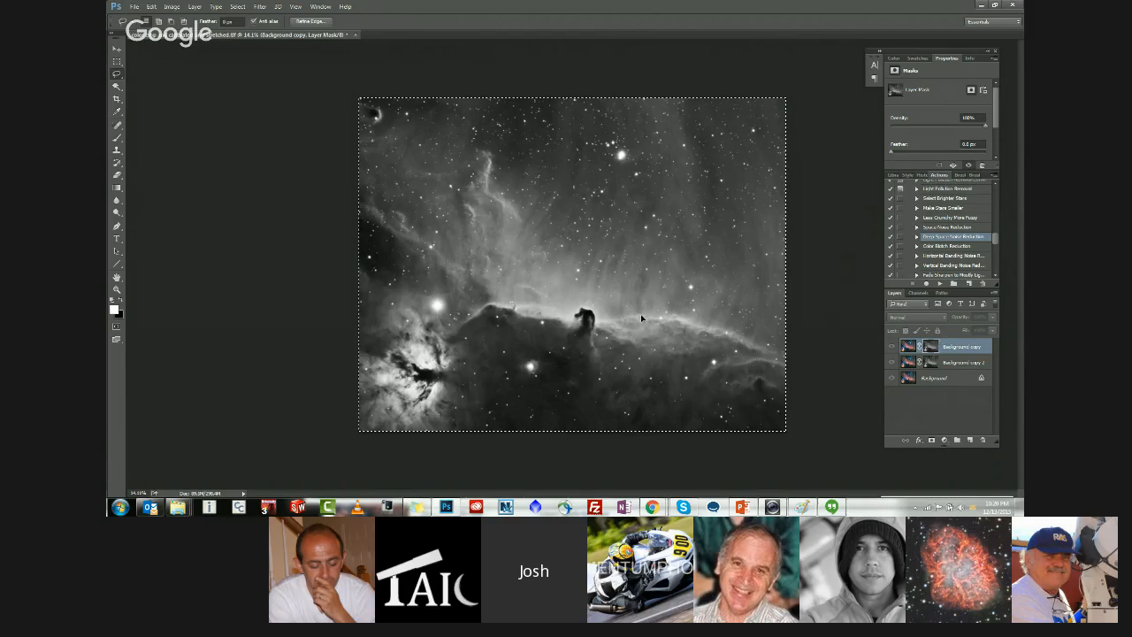
Step: Invert the Background copy's mask and darken its midtones with a Curves point at output 112, then return to the color image
left_click(172, 6)
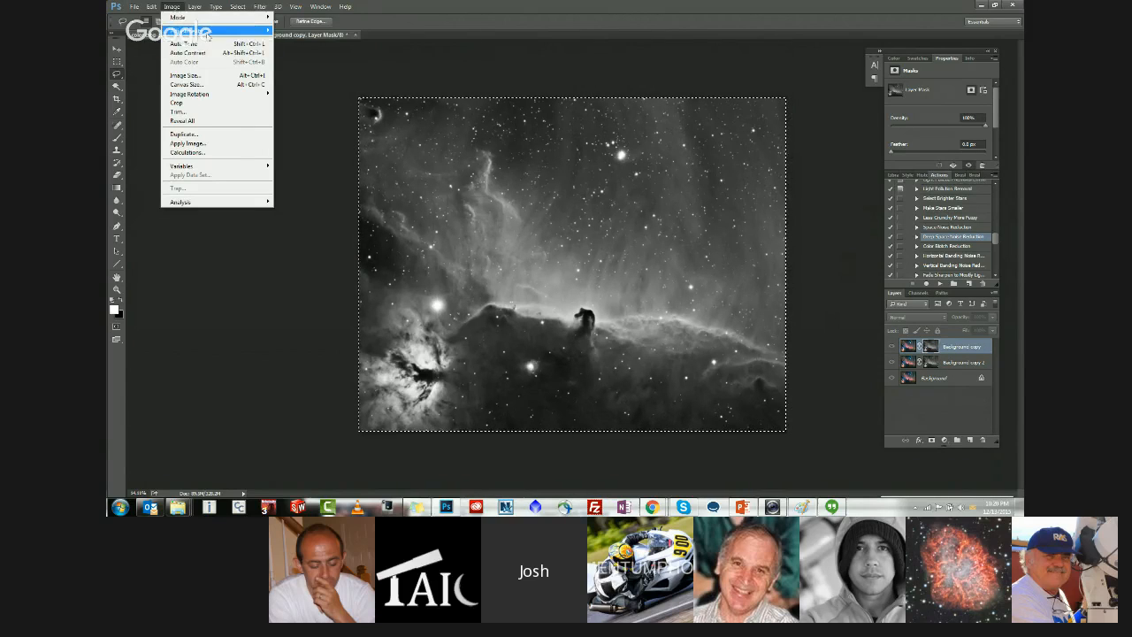
mouse_move(208, 33)
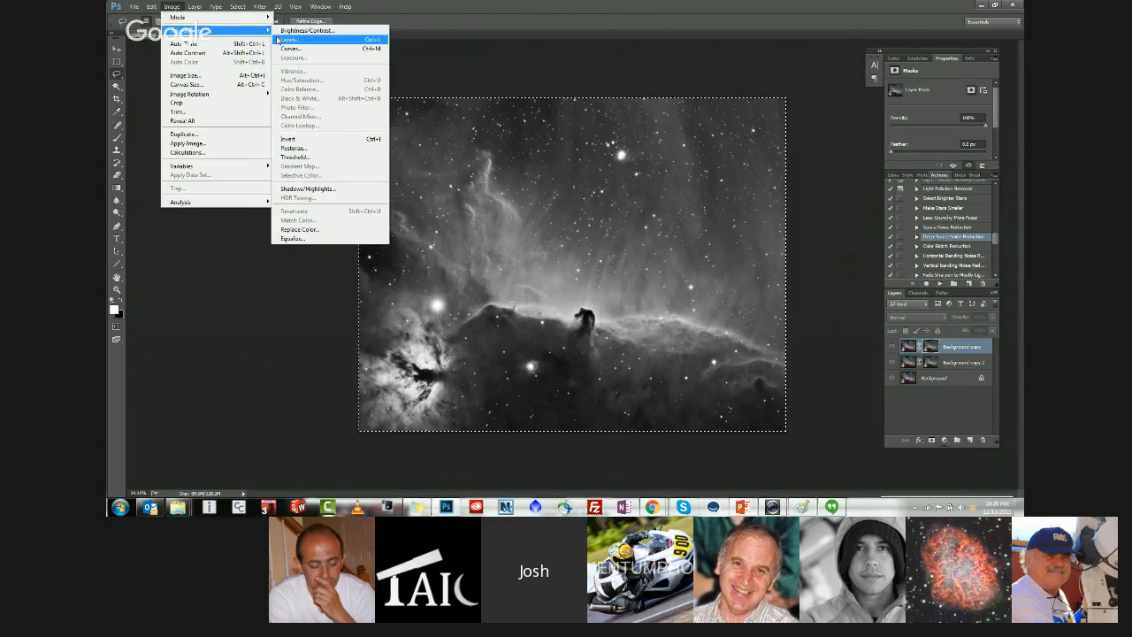
left_click(311, 141)
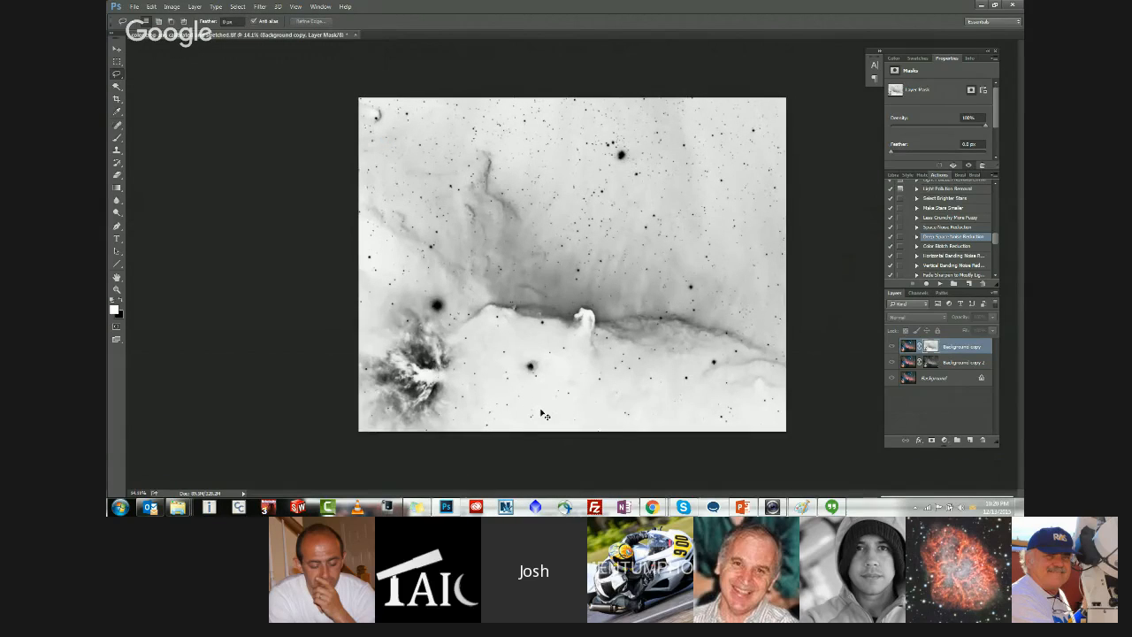
key("ctrl+m")
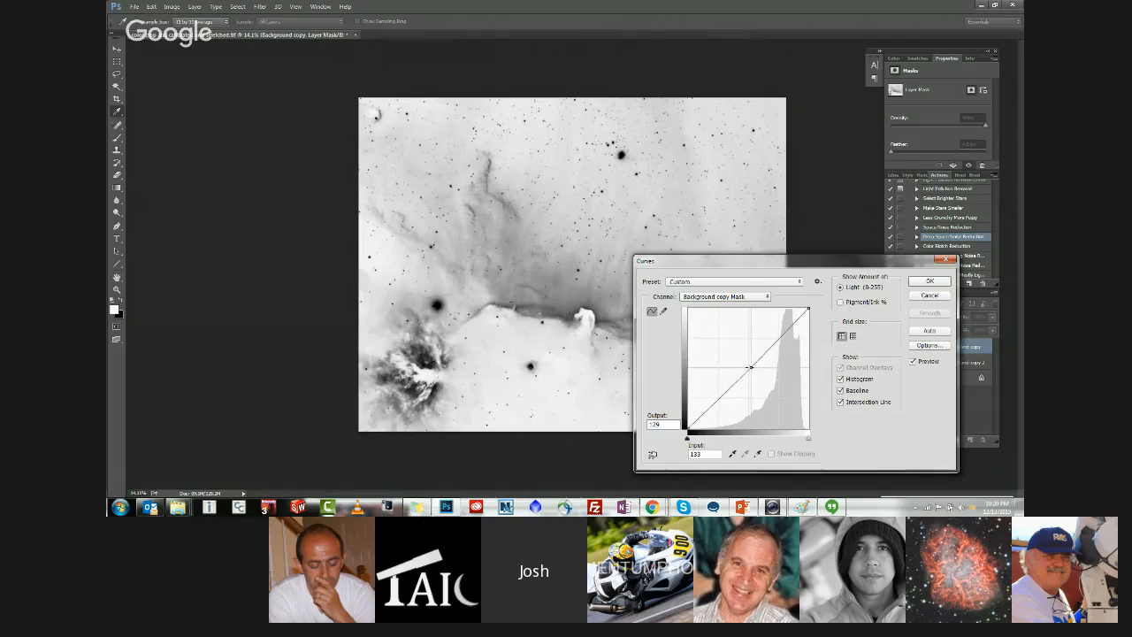
left_click_drag(750, 366, 757, 376)
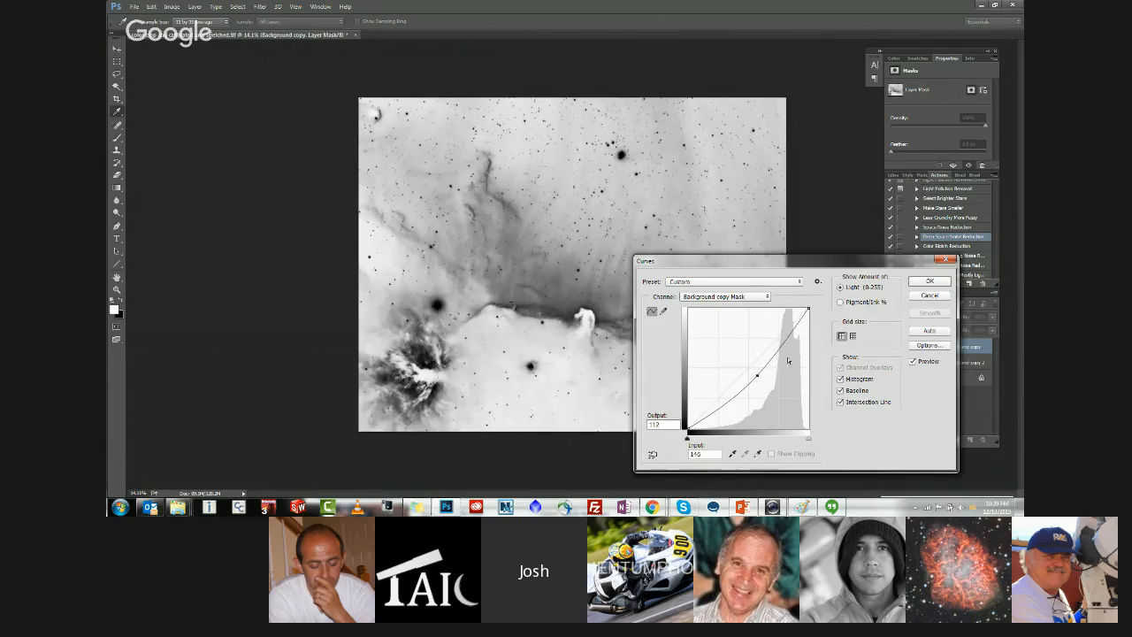
left_click(930, 280)
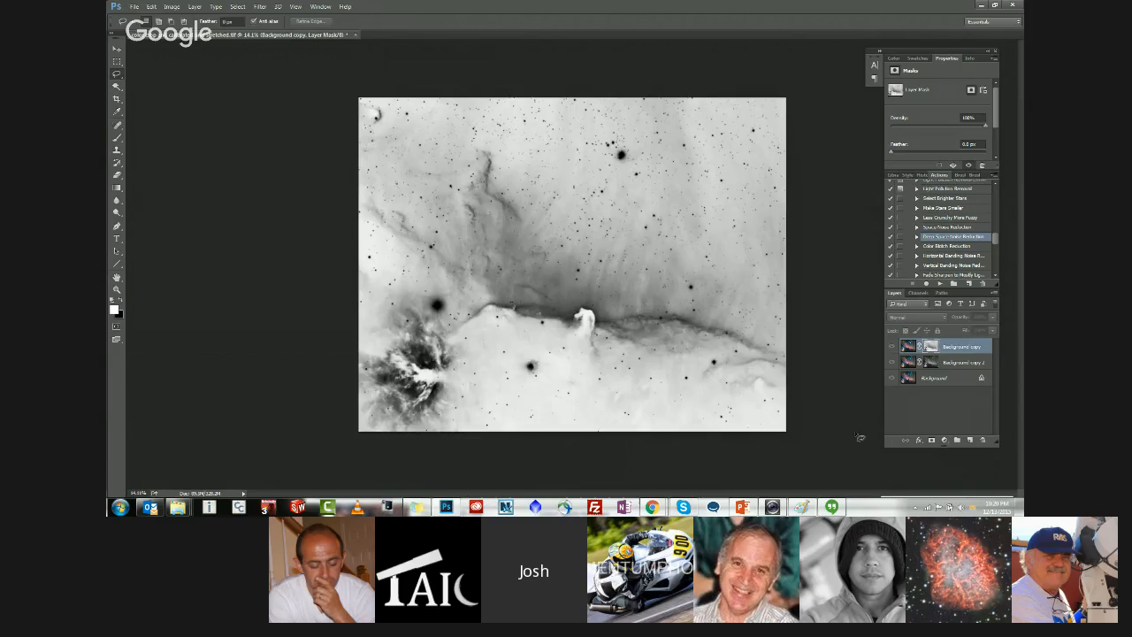
left_click(907, 346)
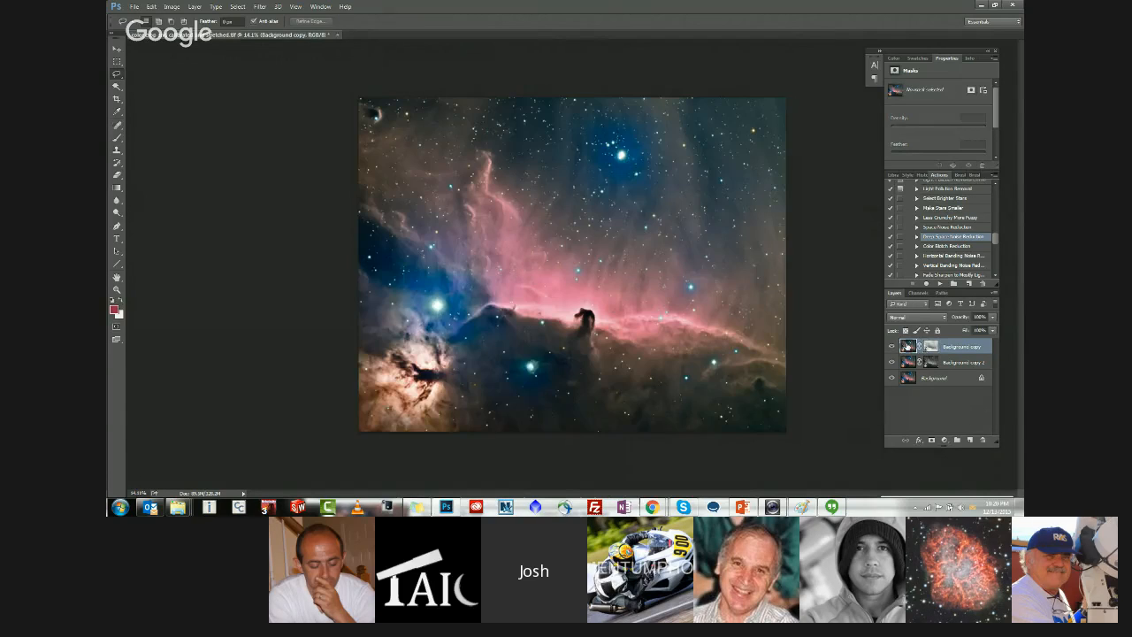
Step: Put the masked Background copy and Background copy 2 layers into one layer group
scroll(643, 245, "up", 2)
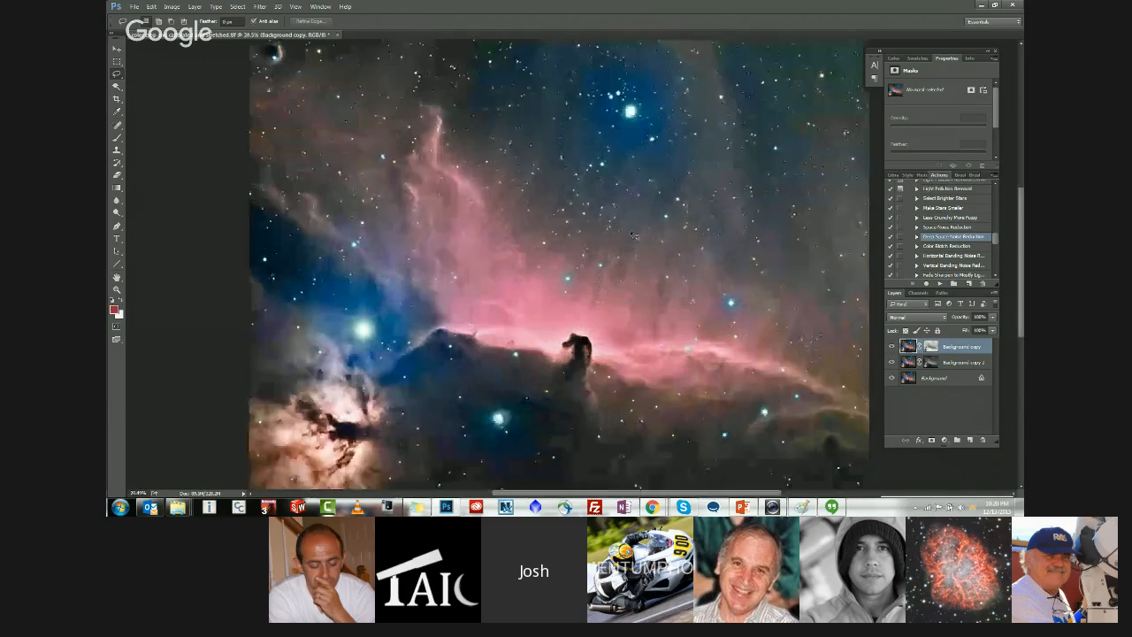
left_click(956, 361, "shift")
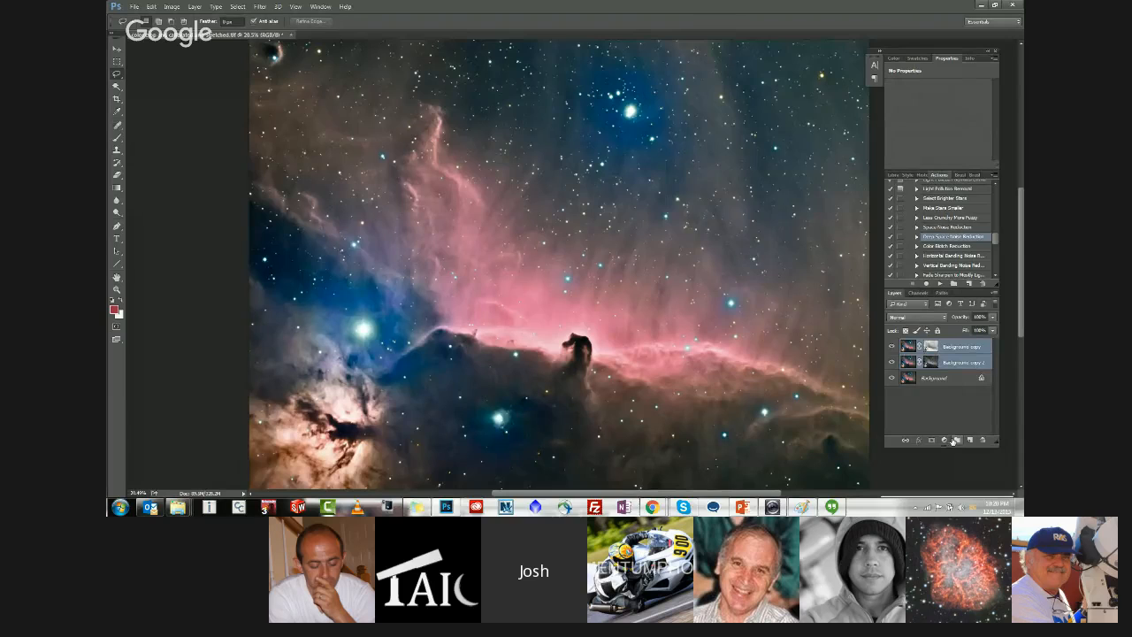
left_click(957, 440)
Step: Lower the layer group's opacity to about 50%, checking the nebula and dark sky at different magnifications
left_click(993, 318)
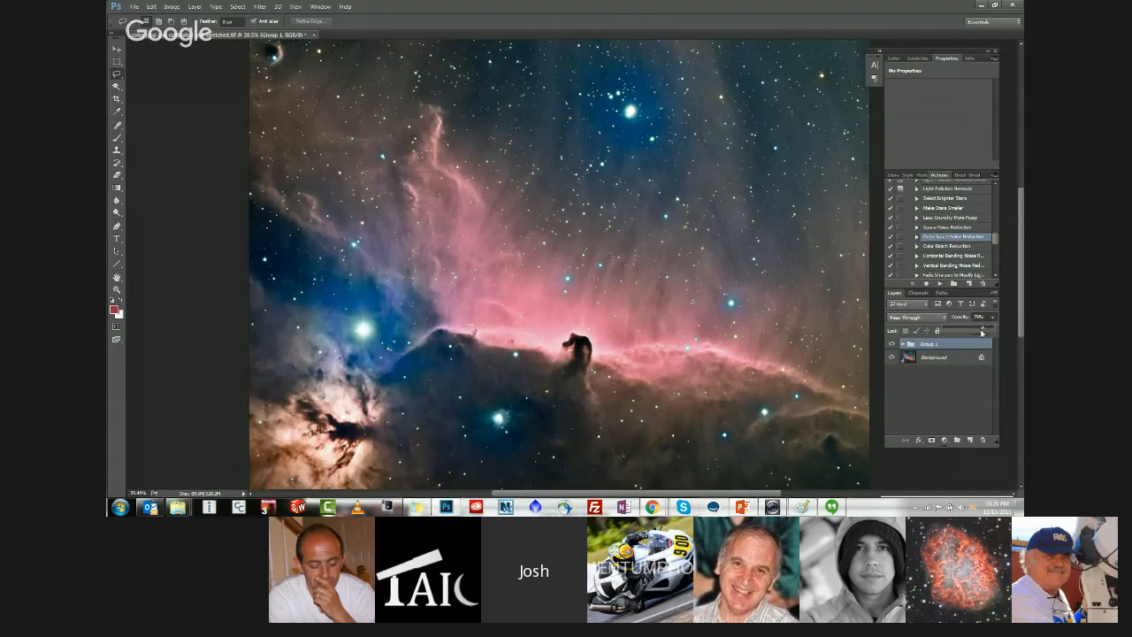
left_click(813, 333)
scroll(641, 422, "up", 2)
left_click(991, 319)
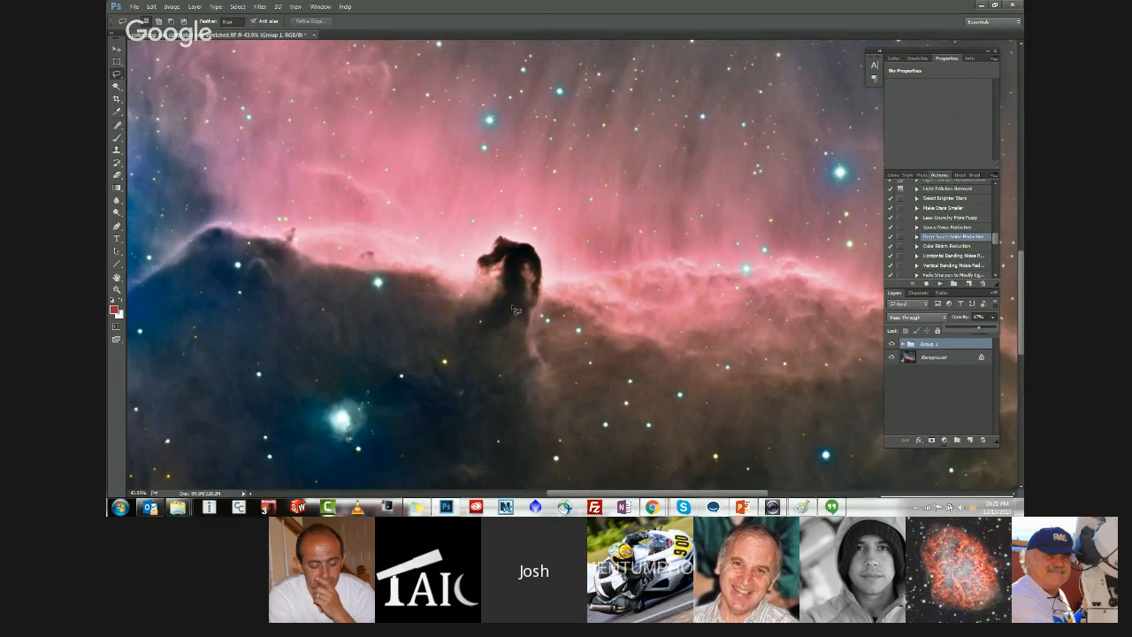
scroll(566, 319, "down", 2)
scroll(626, 308, "down", 1)
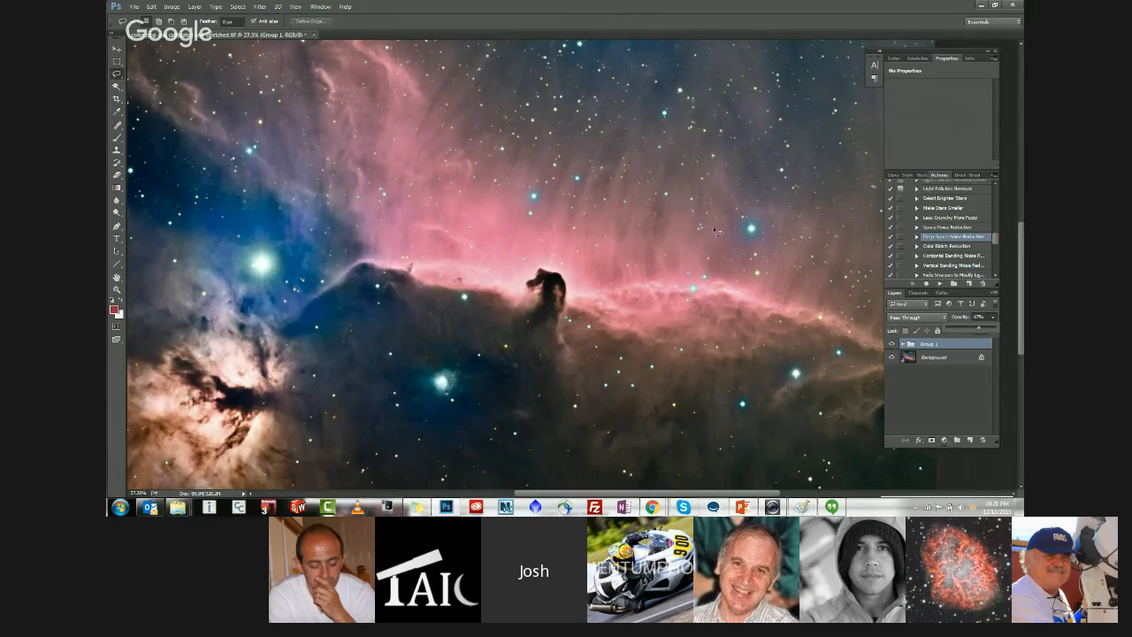
scroll(718, 233, "down", 2)
scroll(770, 258, "up", 1)
scroll(770, 258, "up", 2)
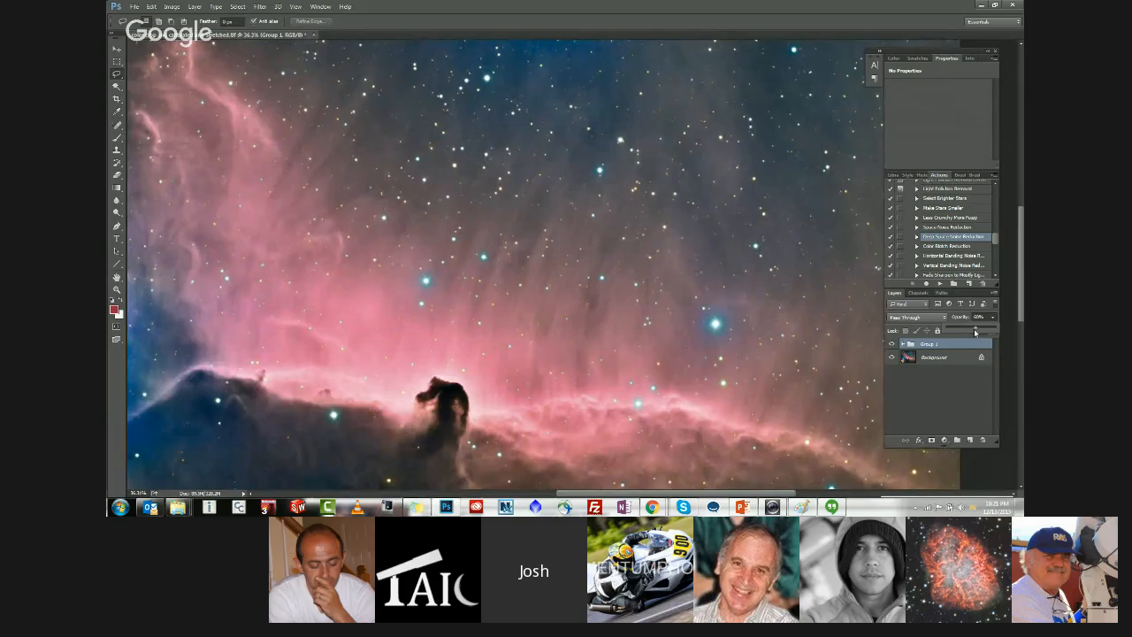
scroll(685, 227, "down", 1)
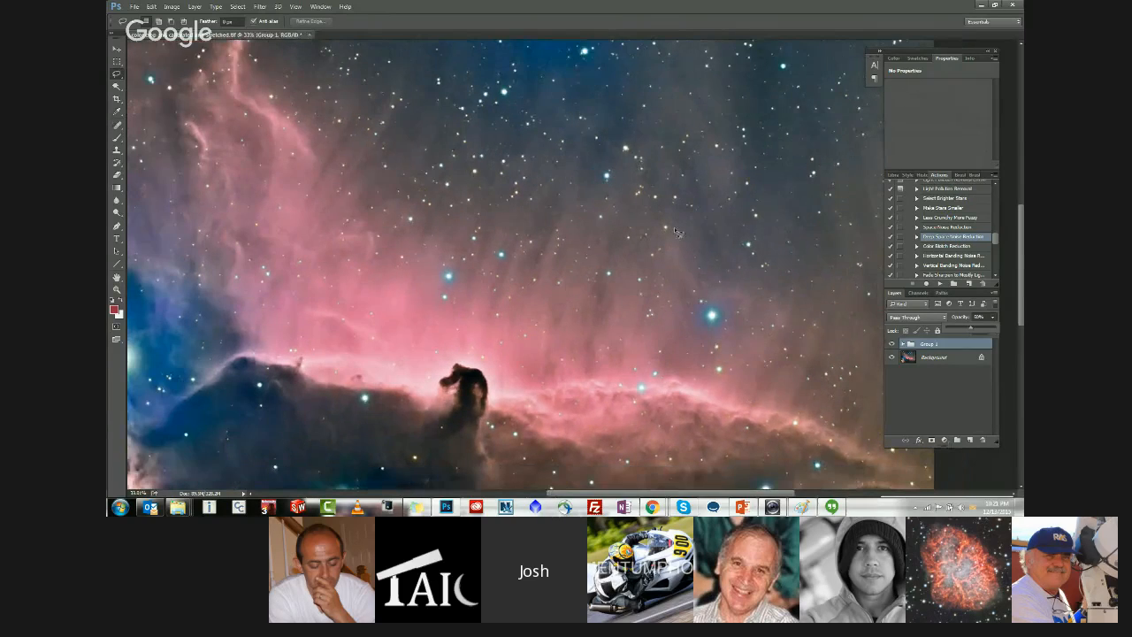
left_click(690, 251)
scroll(684, 263, "down", 5)
scroll(651, 405, "up", 5)
scroll(653, 407, "up", 2)
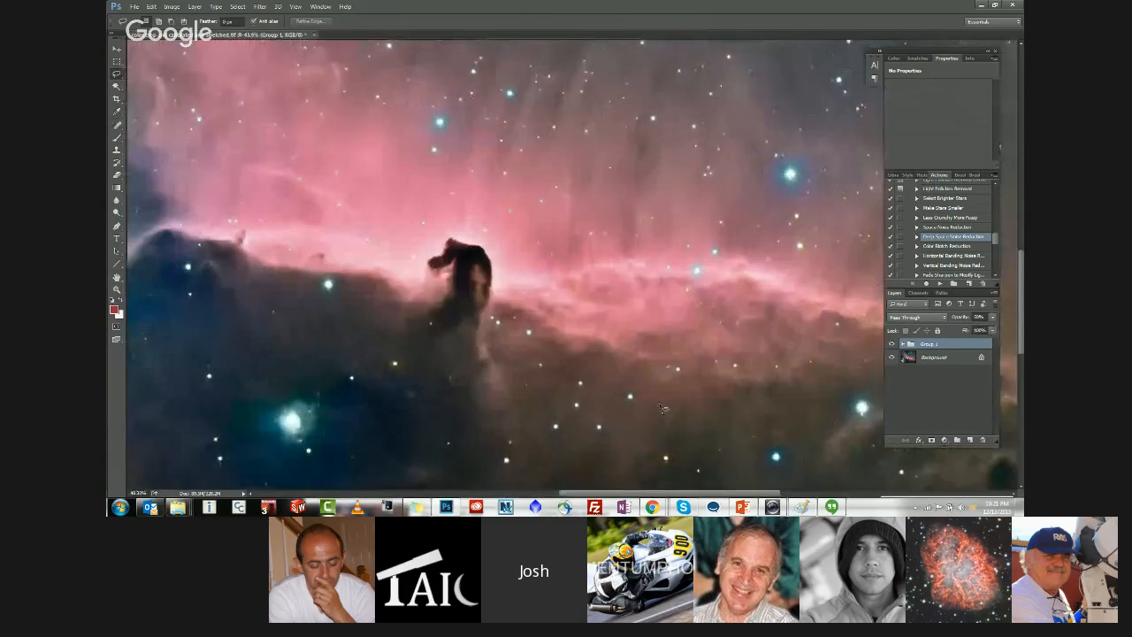
Step: Compare the image with Group 1 hidden and shown, and raise the group's opacity to about 76%
left_click(892, 345)
left_click(892, 344)
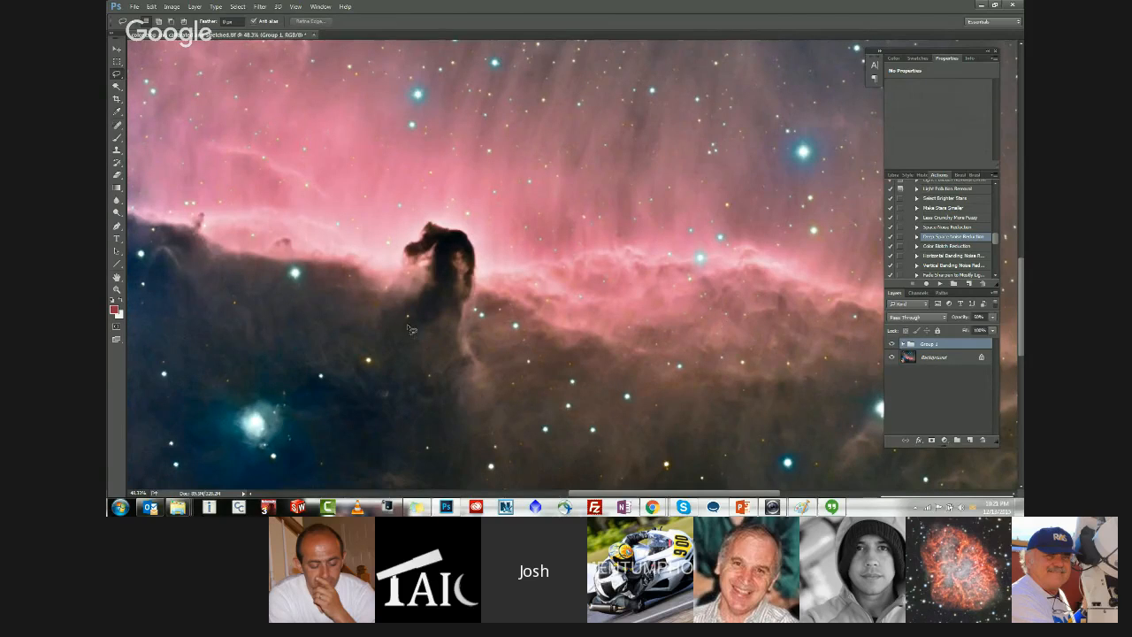
scroll(387, 436, "down", 3)
scroll(387, 436, "up", 3)
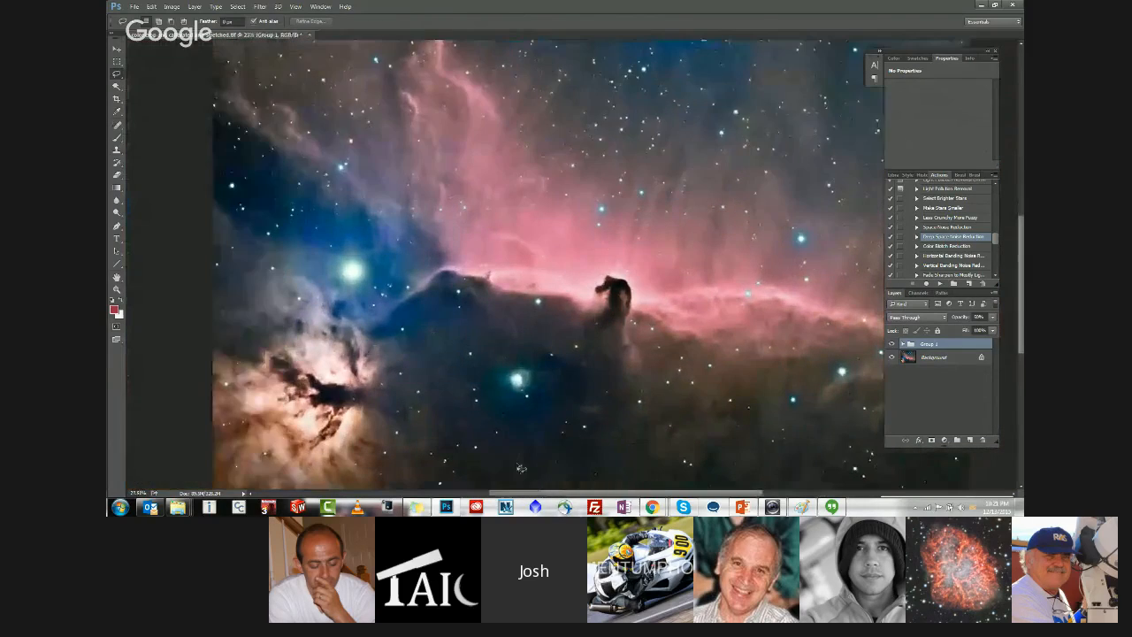
scroll(386, 436, "down", 1)
scroll(386, 436, "down", 3)
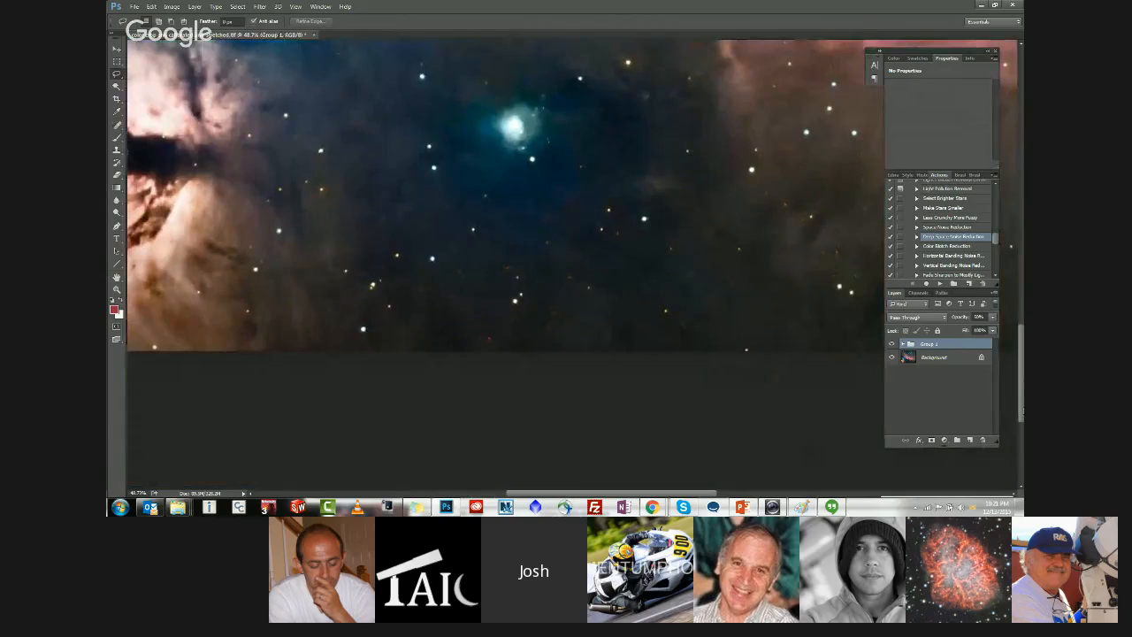
left_click(992, 317)
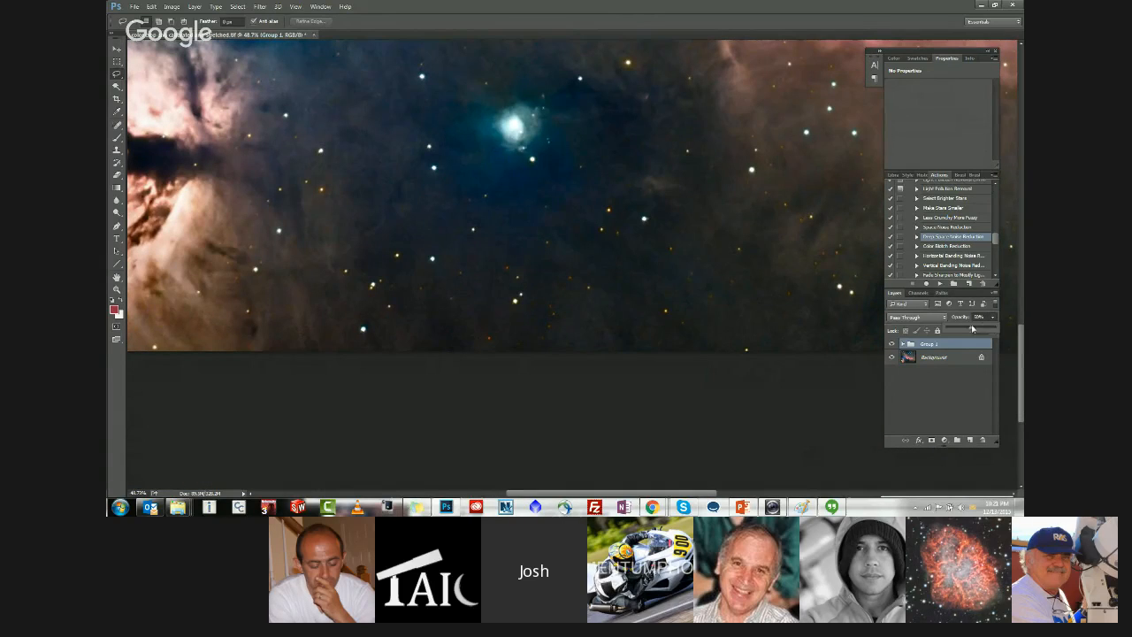
Step: Expand Group 1 and rename the Background copy 2 layer "space nr" and the Background copy layer "deep snr"
left_click(903, 344)
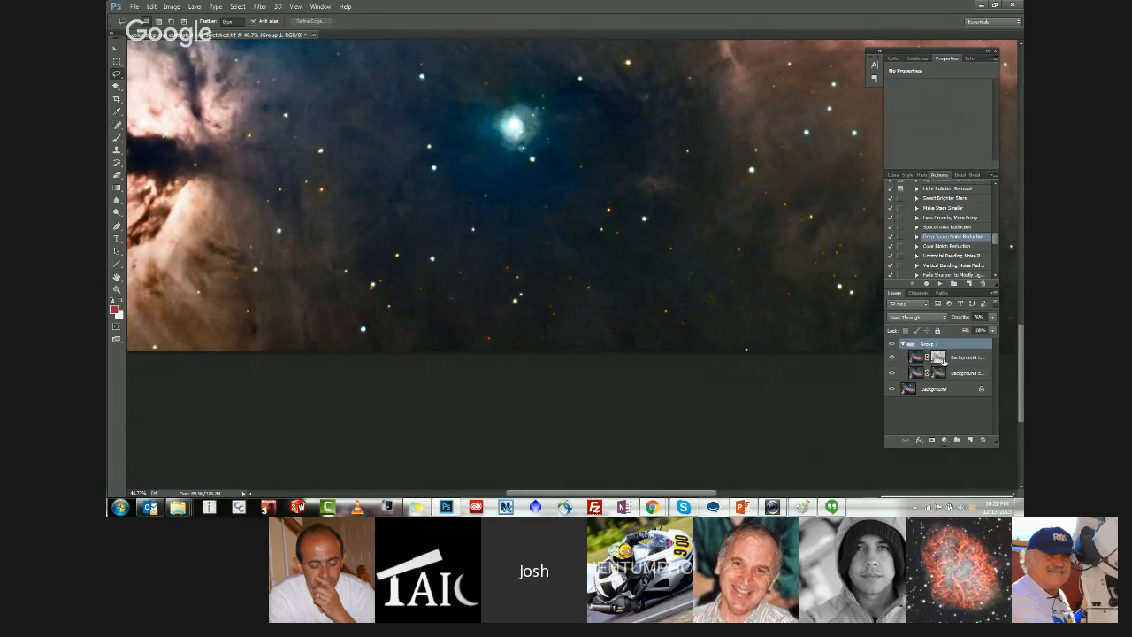
left_click(970, 354)
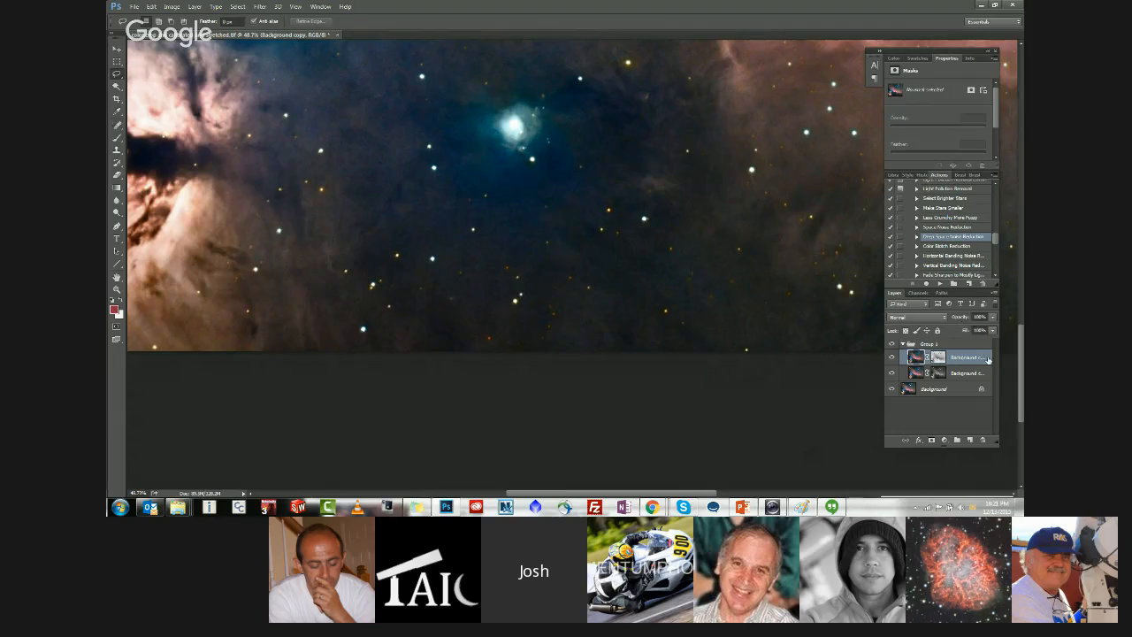
left_click(965, 375)
left_click(968, 358)
double_click(964, 376)
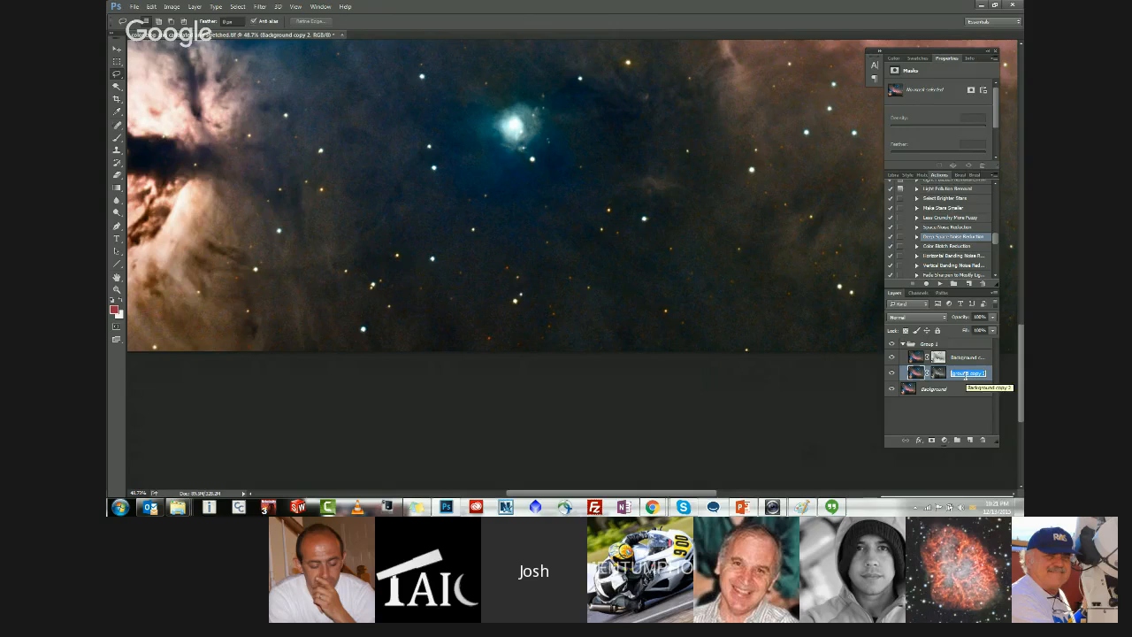
type("space nr")
left_click(963, 358)
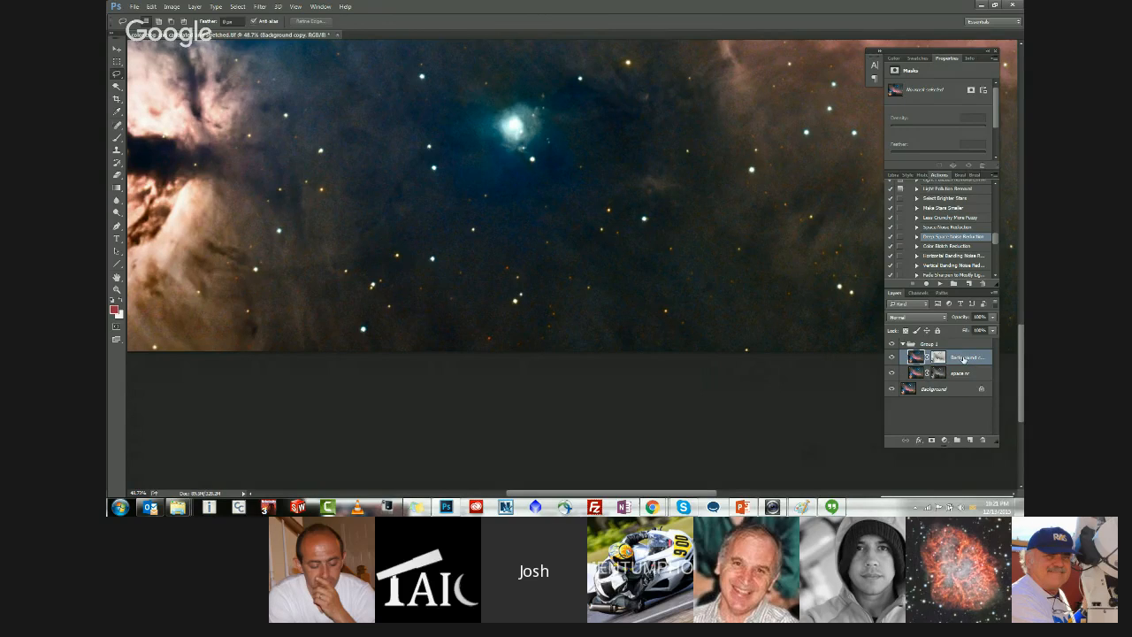
double_click(964, 358)
type("deep sky")
left_click(952, 403)
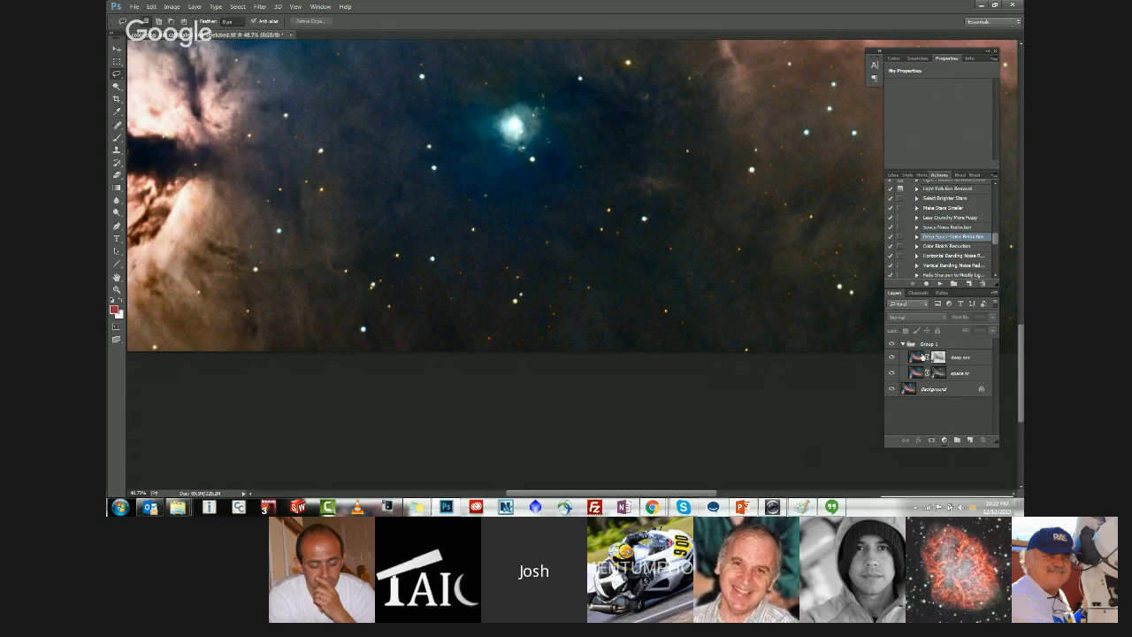
Step: Set the space nr layer's opacity to about 52% and the deep snr layer's to about 63%, and collapse the group
left_click(958, 358)
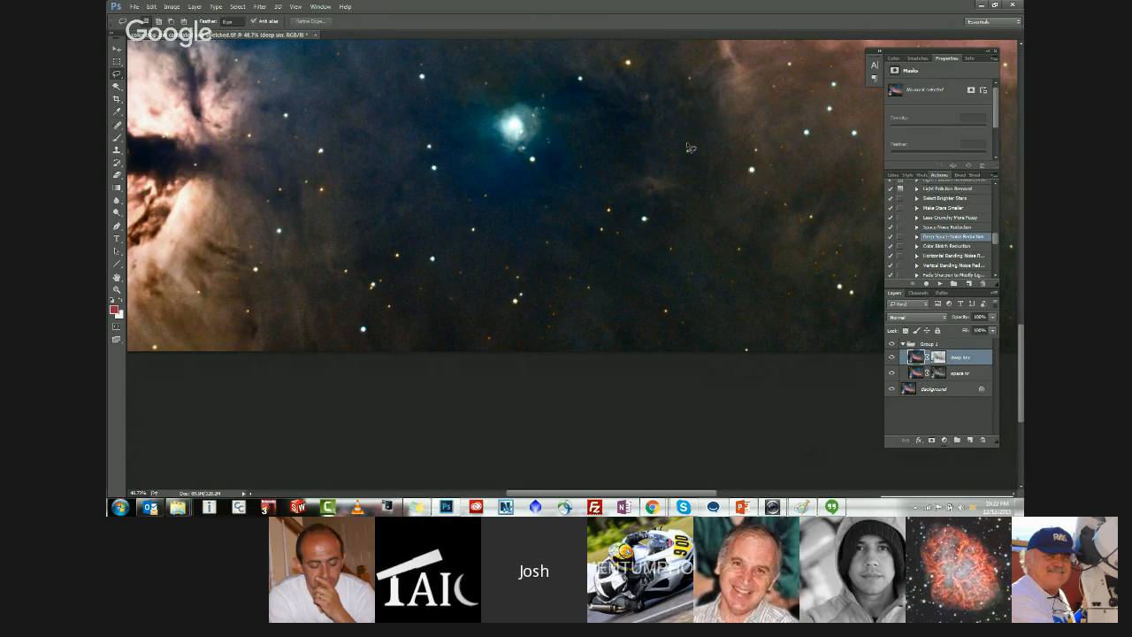
left_click(992, 330)
left_click(965, 373)
left_click(993, 318)
left_click_drag(992, 330, 968, 334)
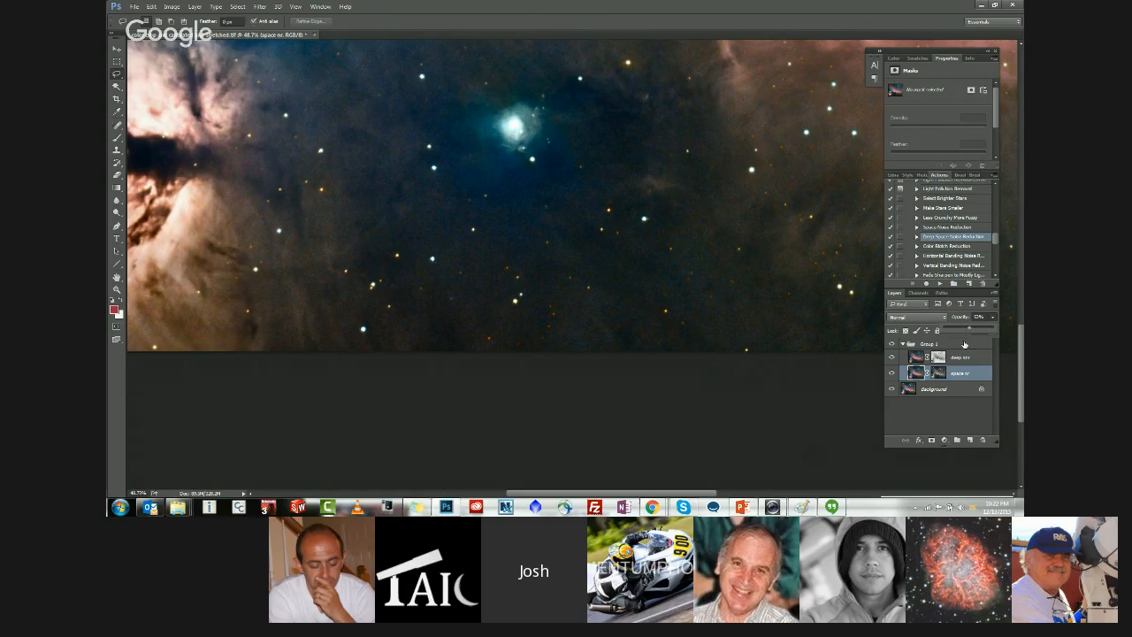
left_click(960, 358)
left_click(993, 316)
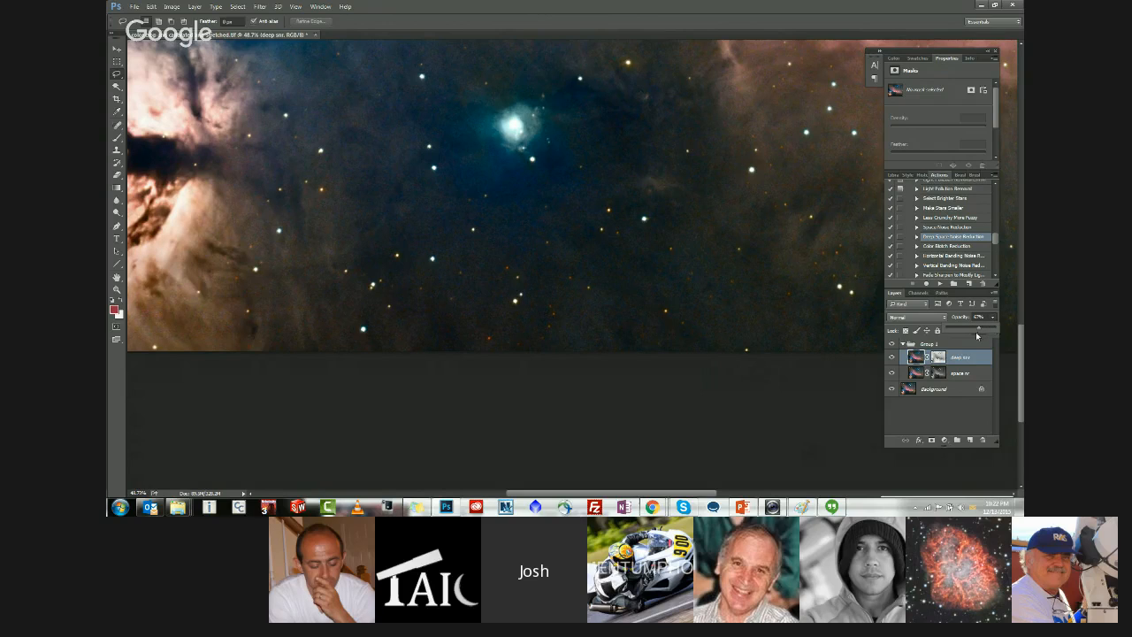
left_click_drag(978, 331, 976, 332)
left_click(902, 343)
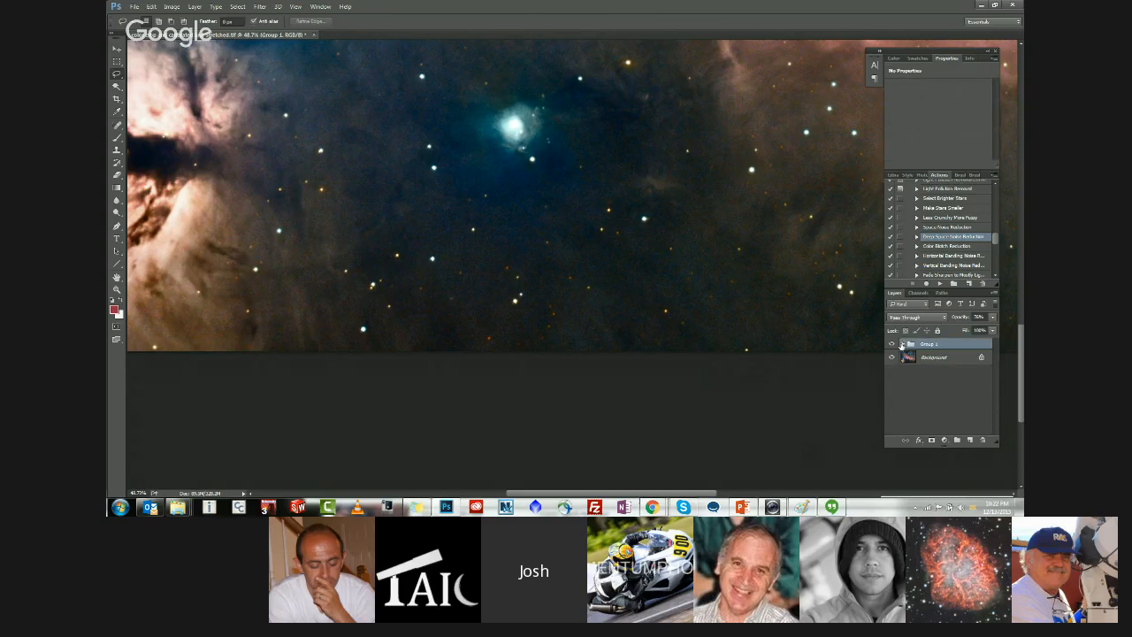
Step: Examine noise and detail in the starfield, nebula glow and dark area around the Horsehead at different magnifications
scroll(713, 232, "down", 6)
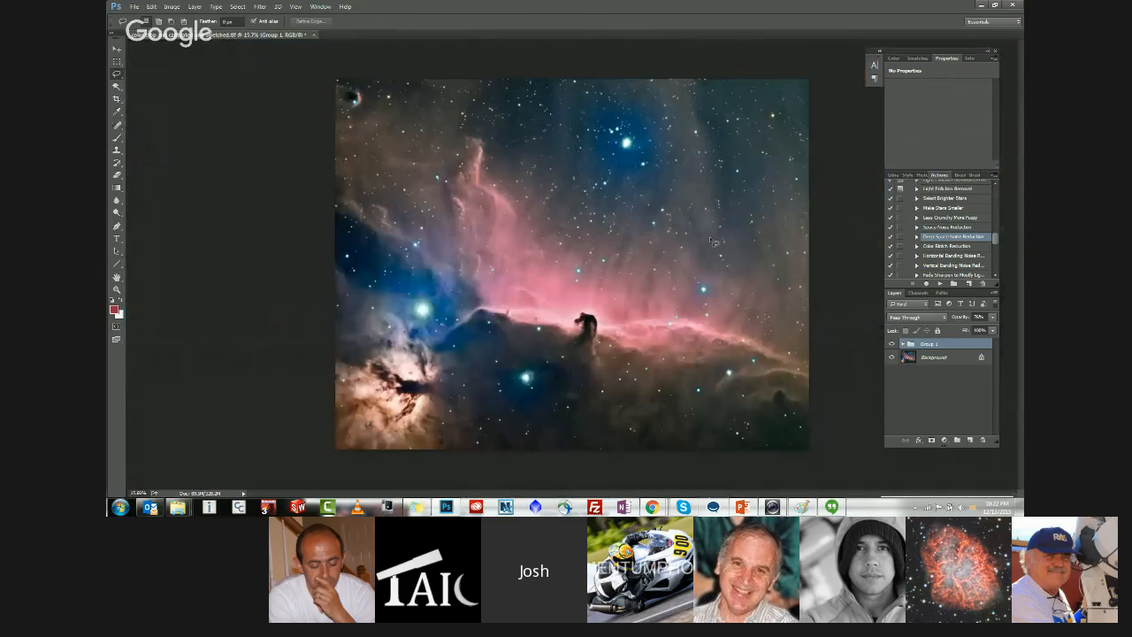
scroll(668, 238, "up", 2)
left_click(991, 317)
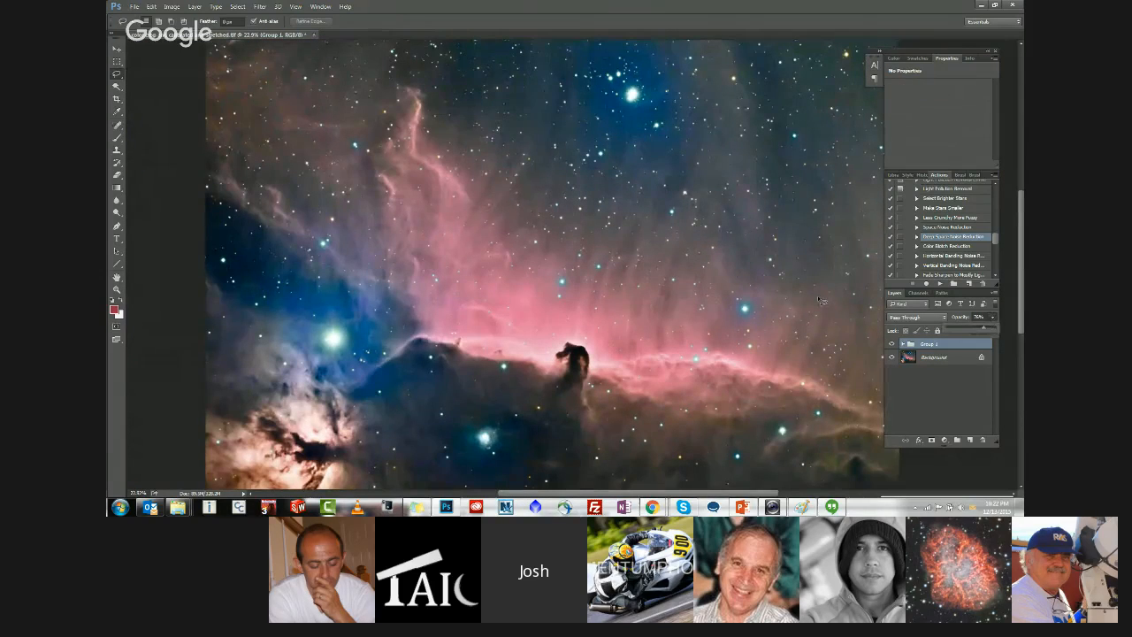
scroll(649, 195, "down", 2)
scroll(622, 173, "up", 3)
scroll(629, 183, "up", 3)
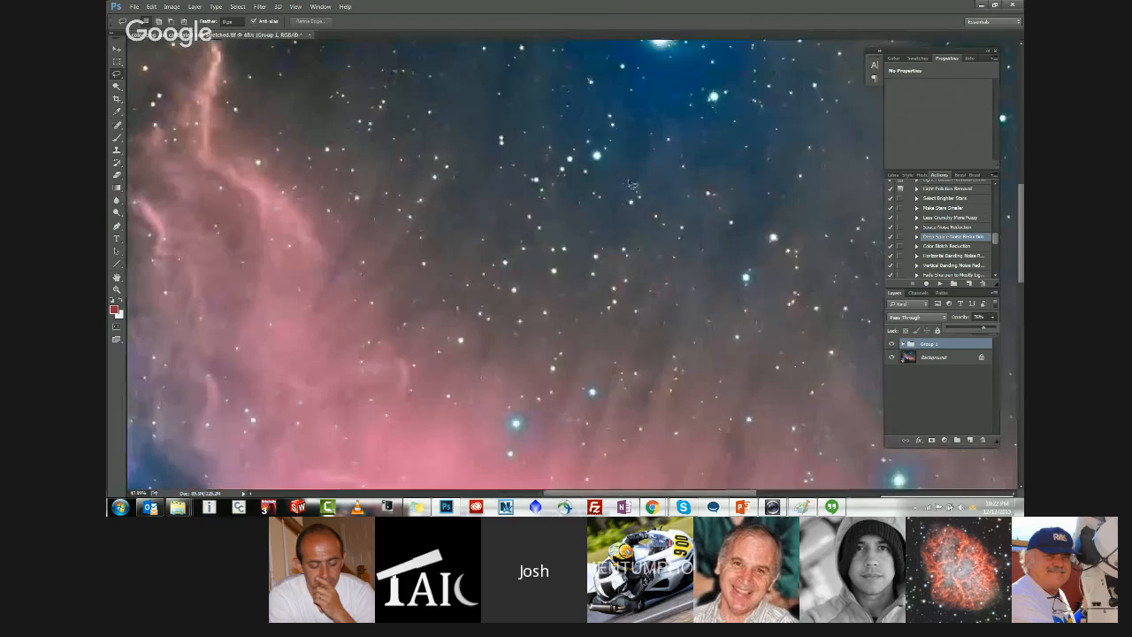
scroll(531, 237, "down", 4)
scroll(532, 237, "down", 2)
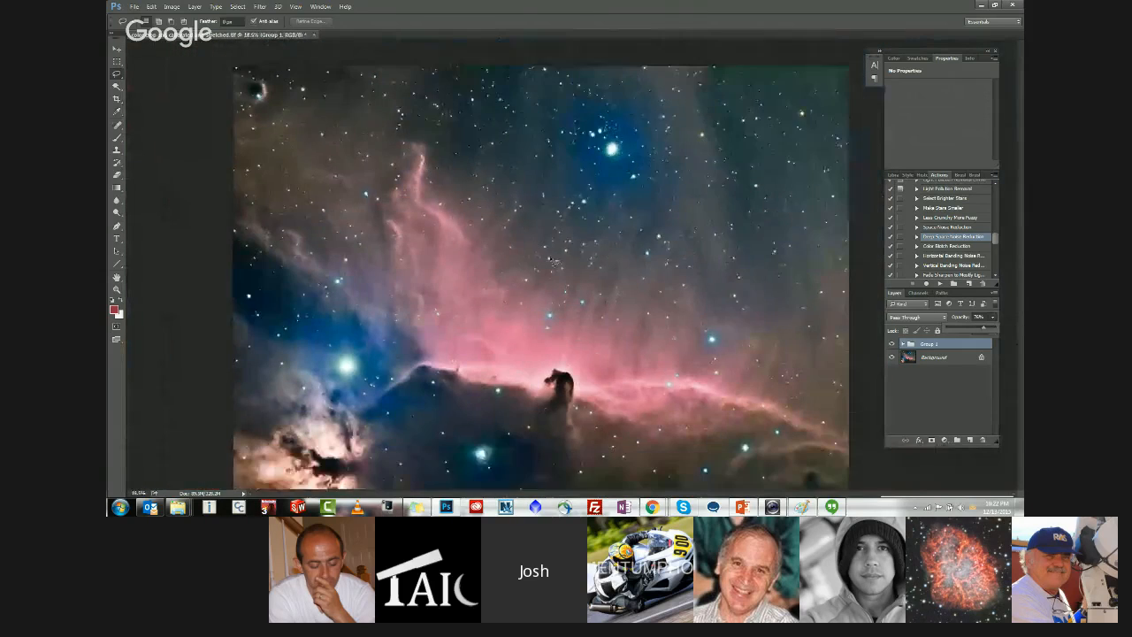
scroll(557, 385, "up", 3)
scroll(557, 408, "up", 1)
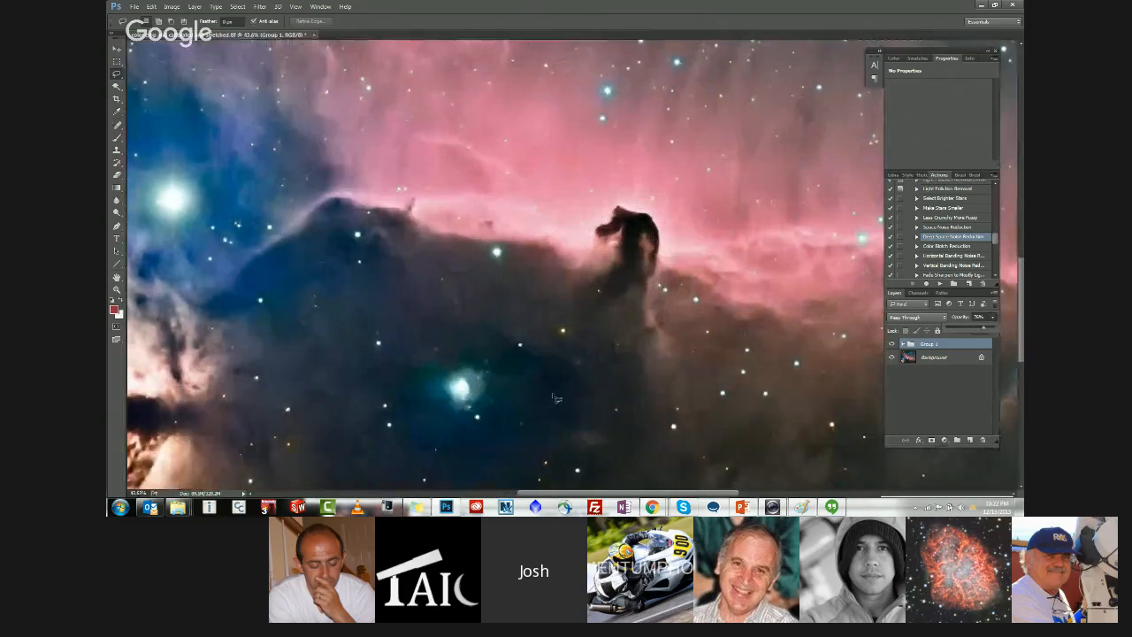
scroll(452, 260, "down", 1)
scroll(452, 260, "down", 3)
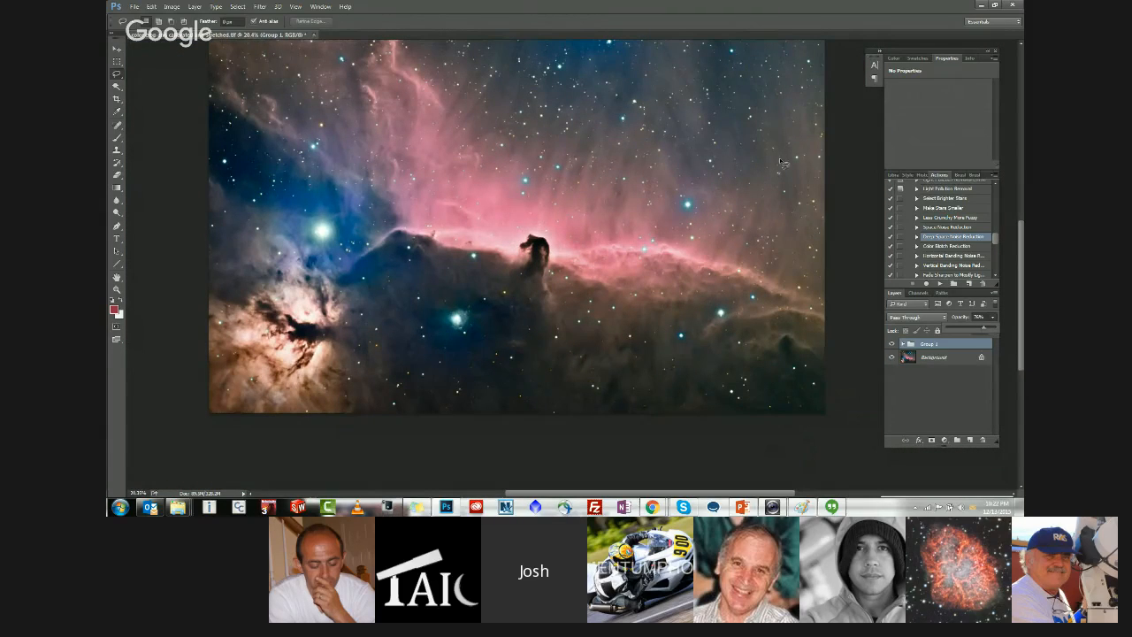
scroll(610, 115, "up", 2)
scroll(617, 130, "up", 7)
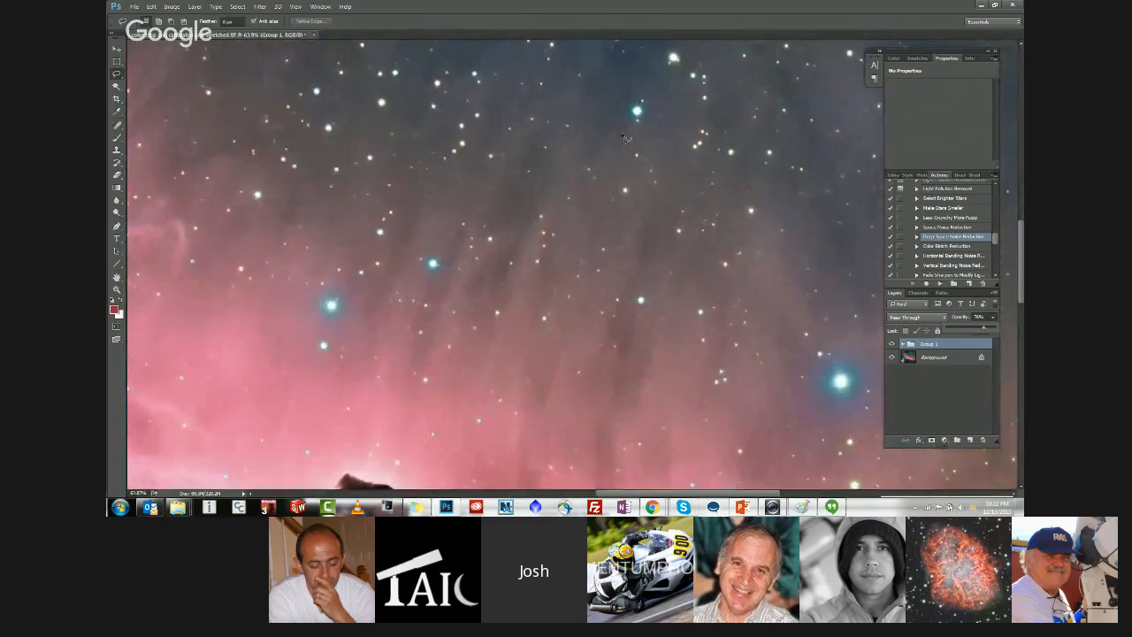
scroll(619, 131, "down", 7)
scroll(541, 207, "down", 3)
scroll(495, 257, "down", 2)
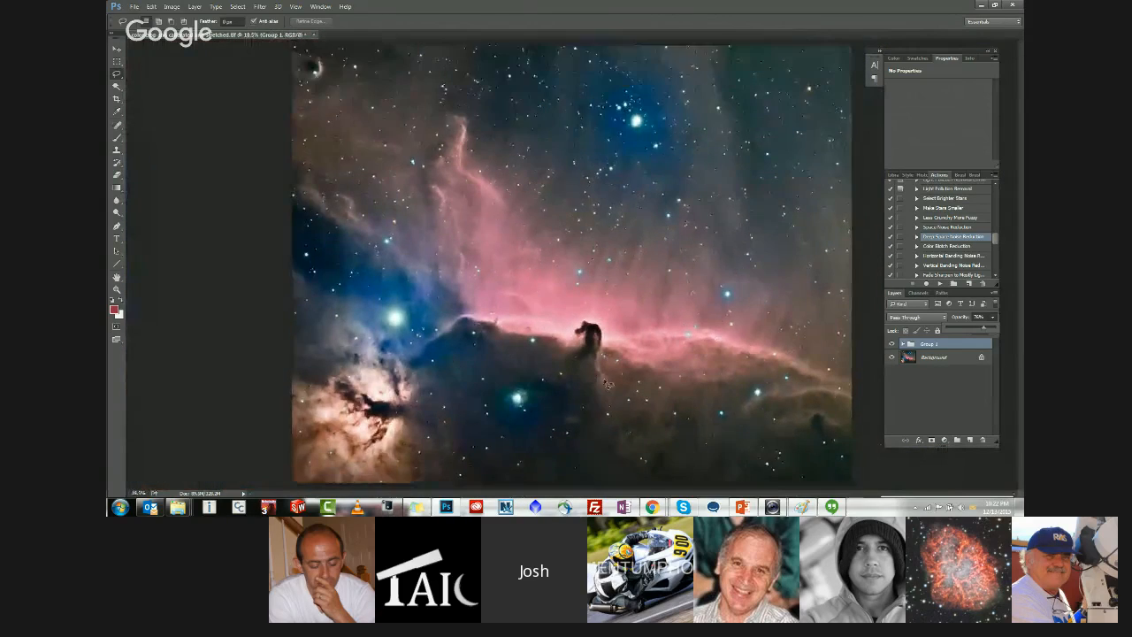
scroll(456, 304, "up", 3)
scroll(351, 139, "up", 2)
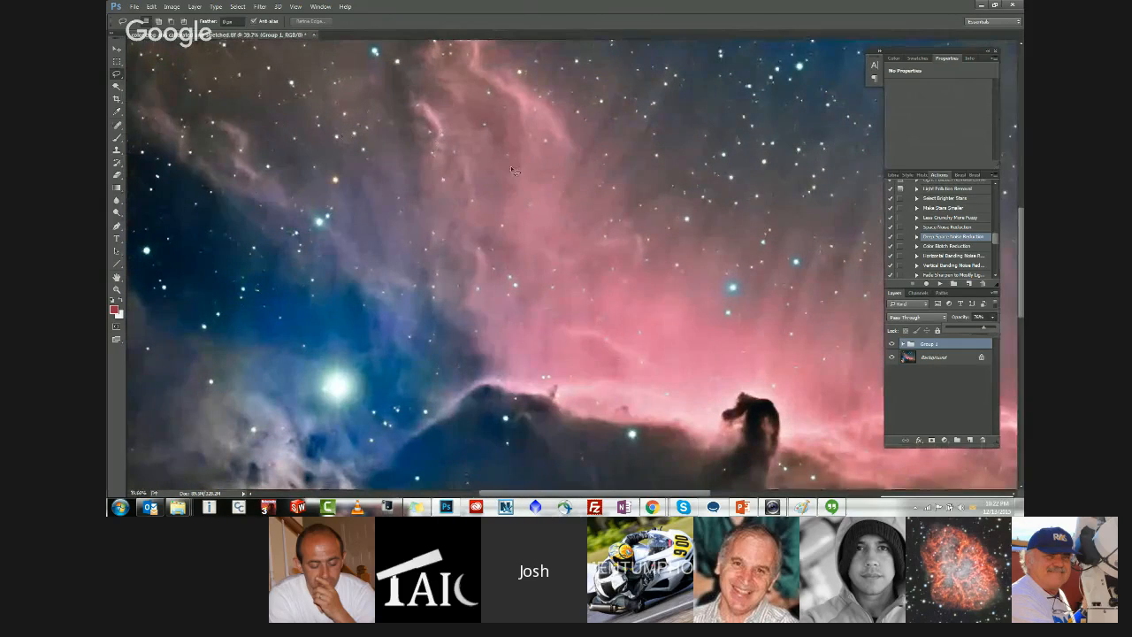
scroll(669, 267, "down", 4)
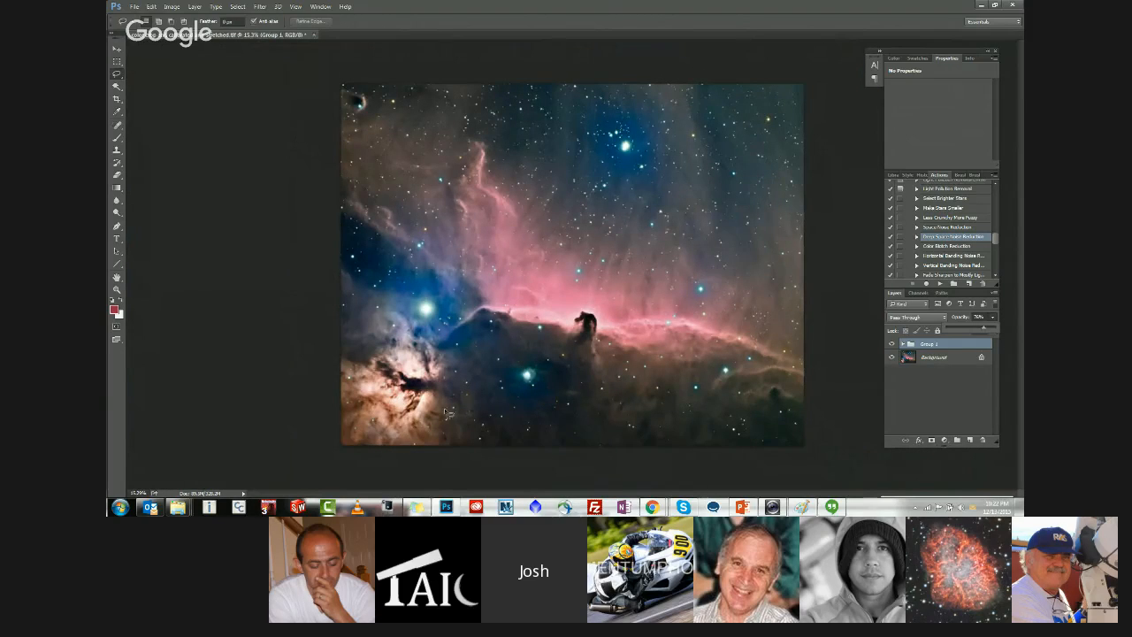
scroll(490, 400, "up", 2)
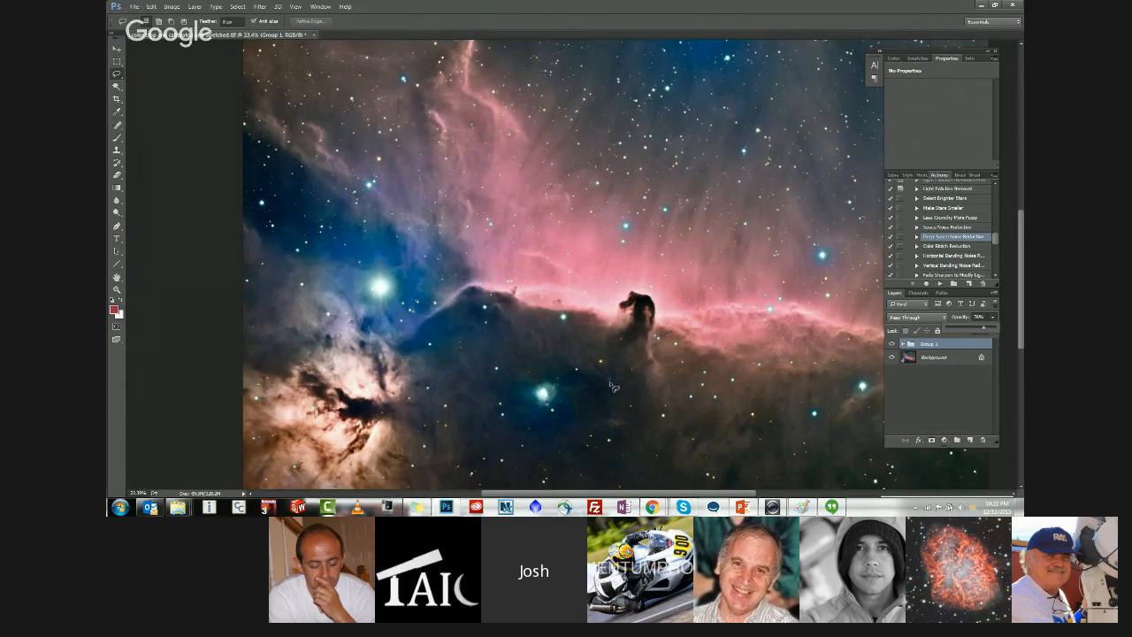
scroll(612, 387, "down", 1)
scroll(636, 416, "up", 3)
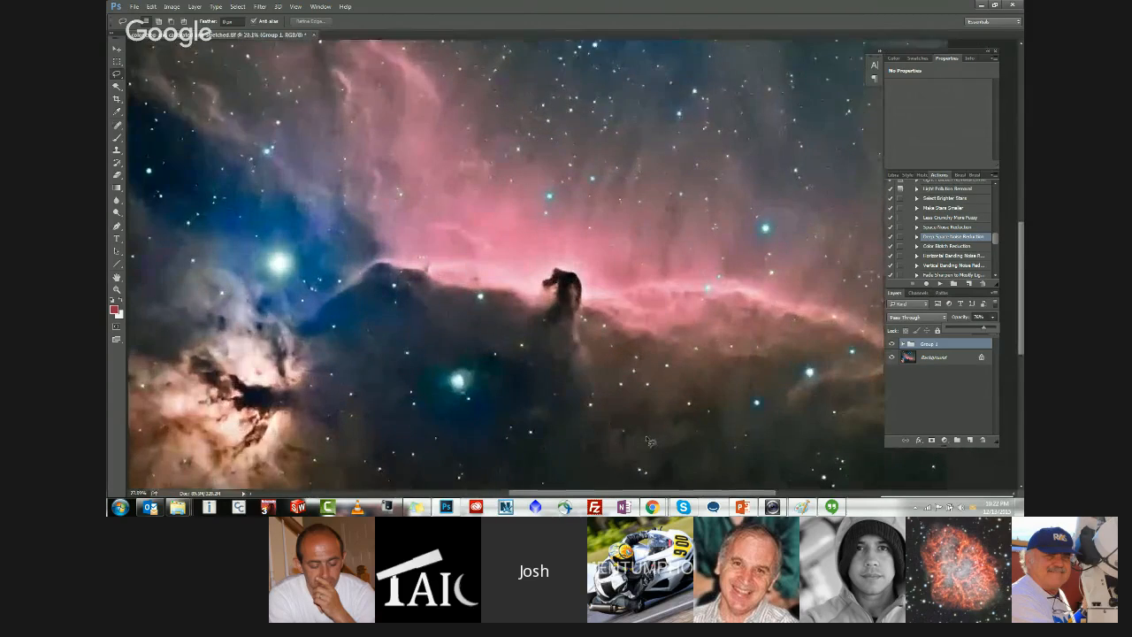
scroll(646, 440, "up", 8)
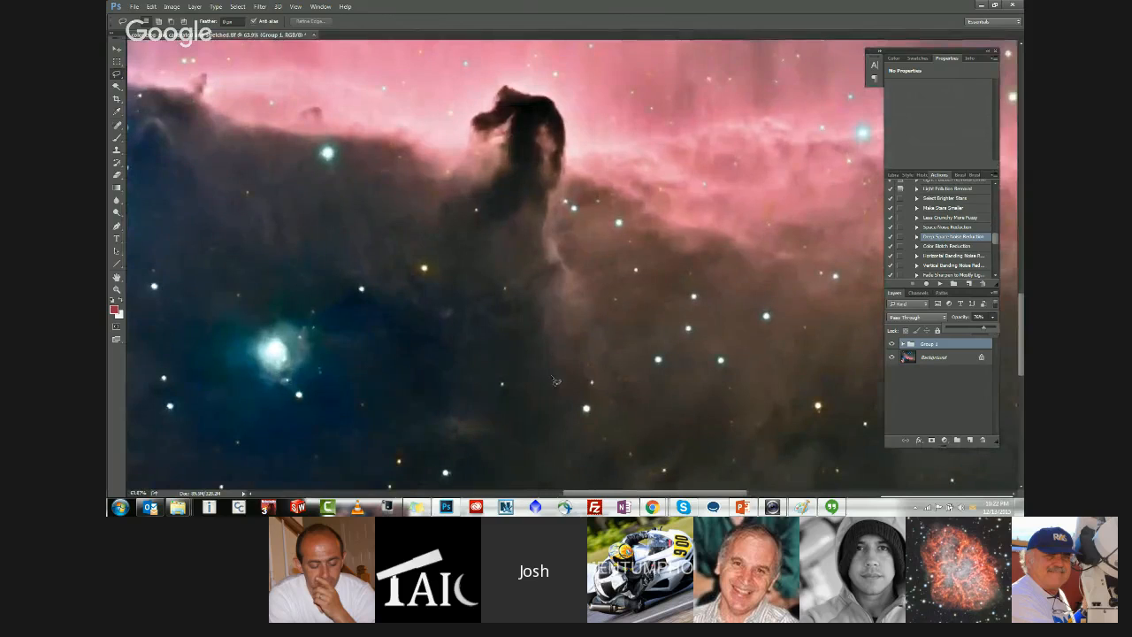
scroll(553, 379, "up", 1)
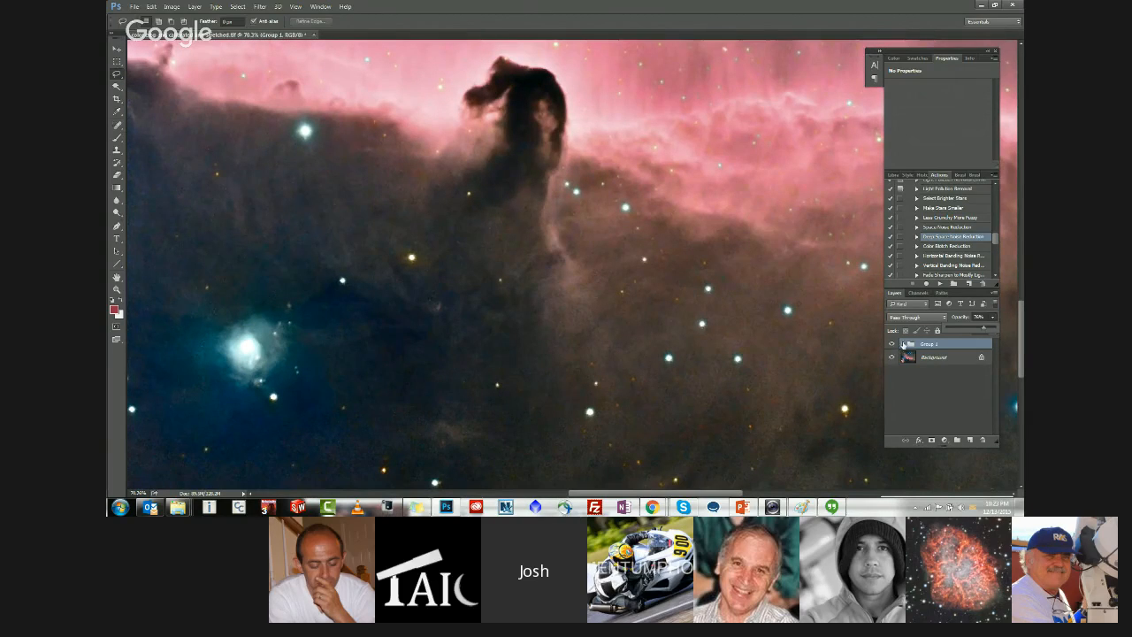
Step: Compare the Horsehead area with the noise reduction group hidden and shown
left_click(890, 345)
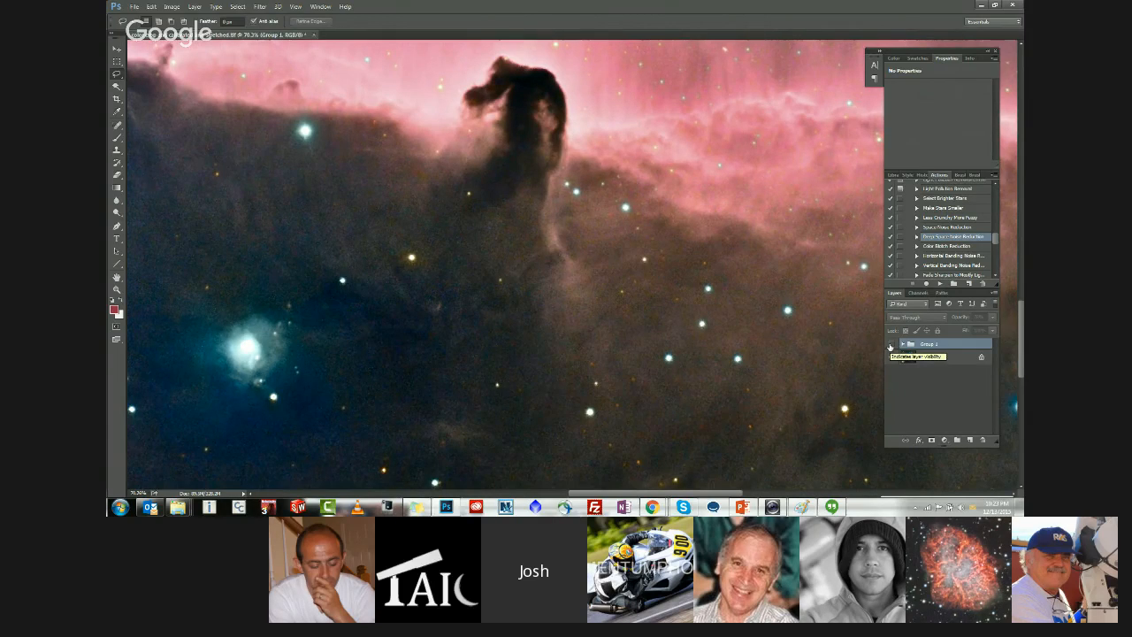
left_click(890, 345)
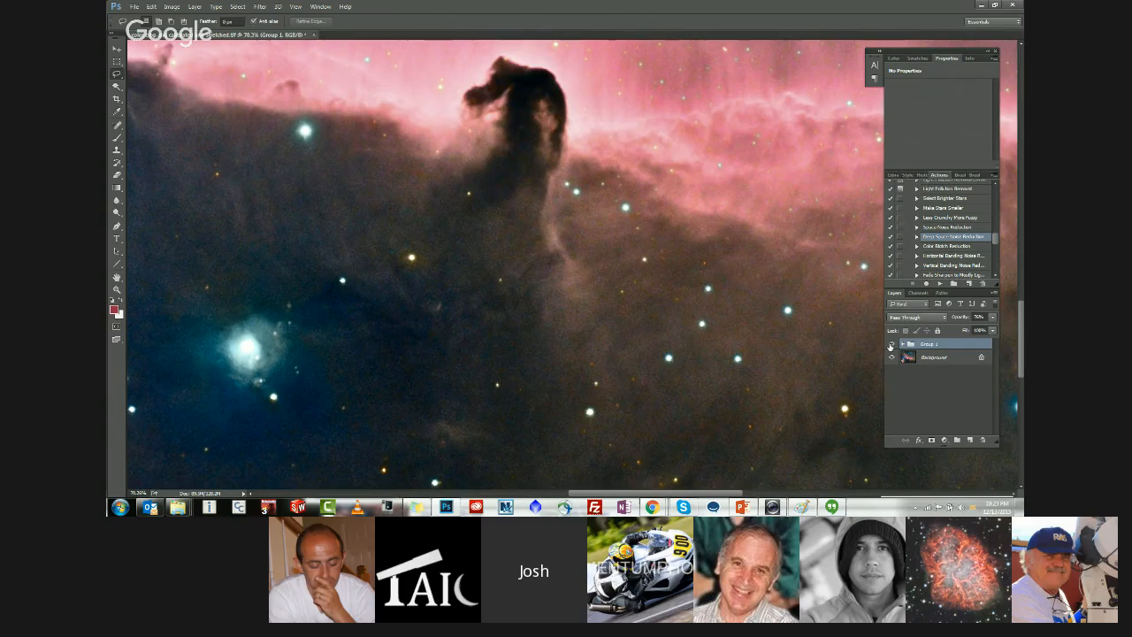
left_click(991, 318)
Step: Expand Group 1, raise the deep snr layer's opacity, and set the group's opacity to 100%
left_click(902, 346)
left_click(903, 345)
left_click(955, 359)
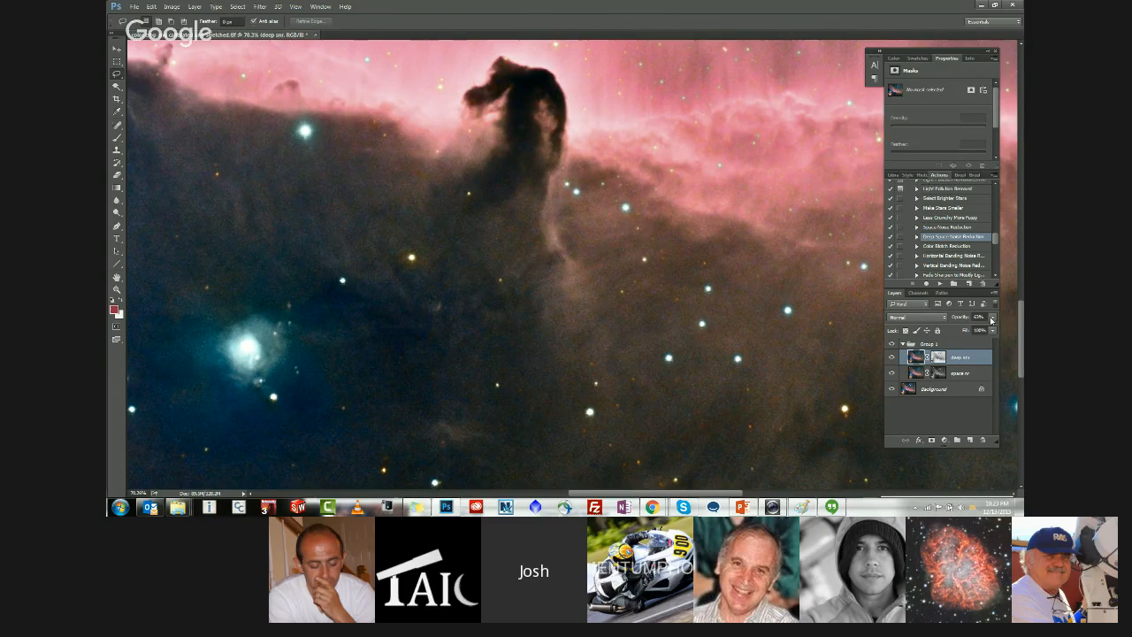
left_click(991, 319)
left_click_drag(975, 327, 995, 330)
left_click(944, 347)
left_click(993, 317)
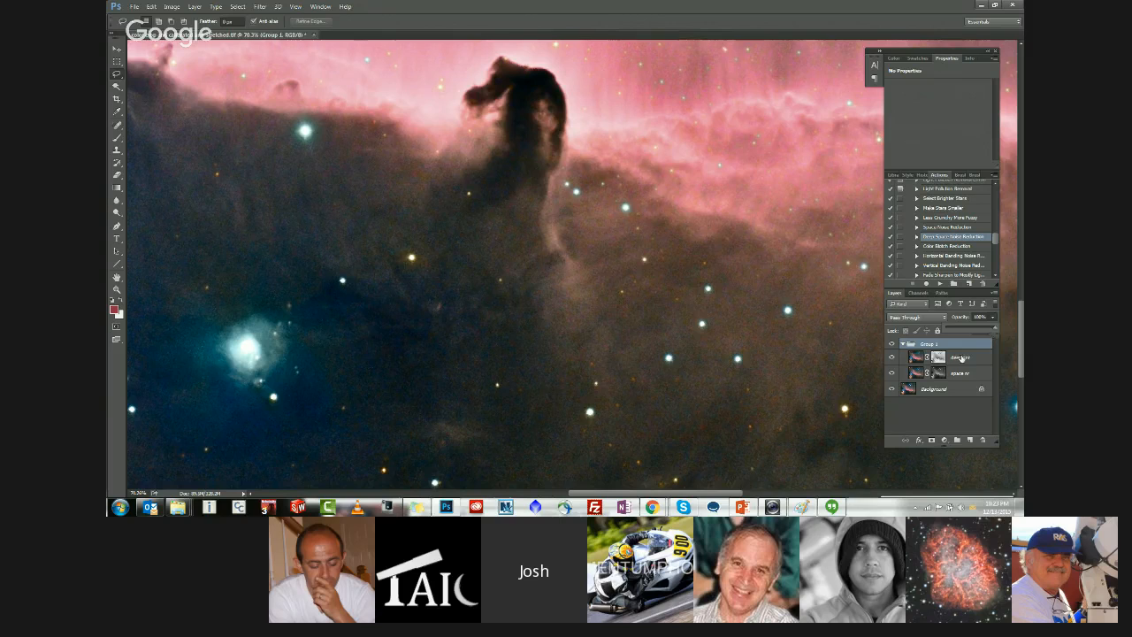
Step: Lower the deep snr layer's opacity to about 49% and fine-tune the space nr layer's opacity
left_click(961, 357)
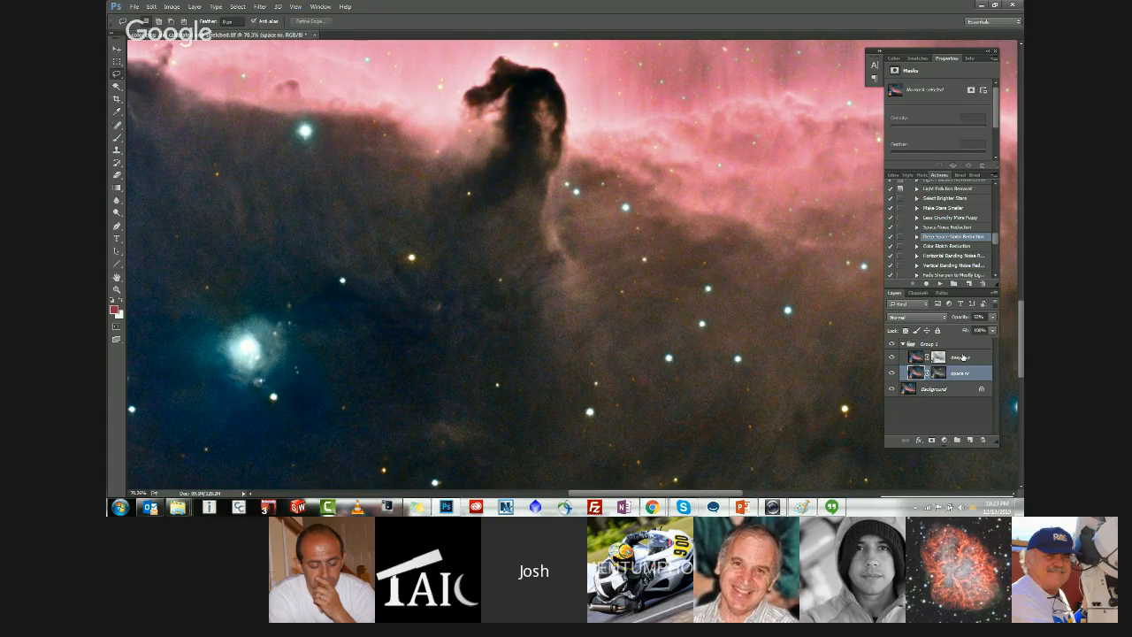
left_click(993, 320)
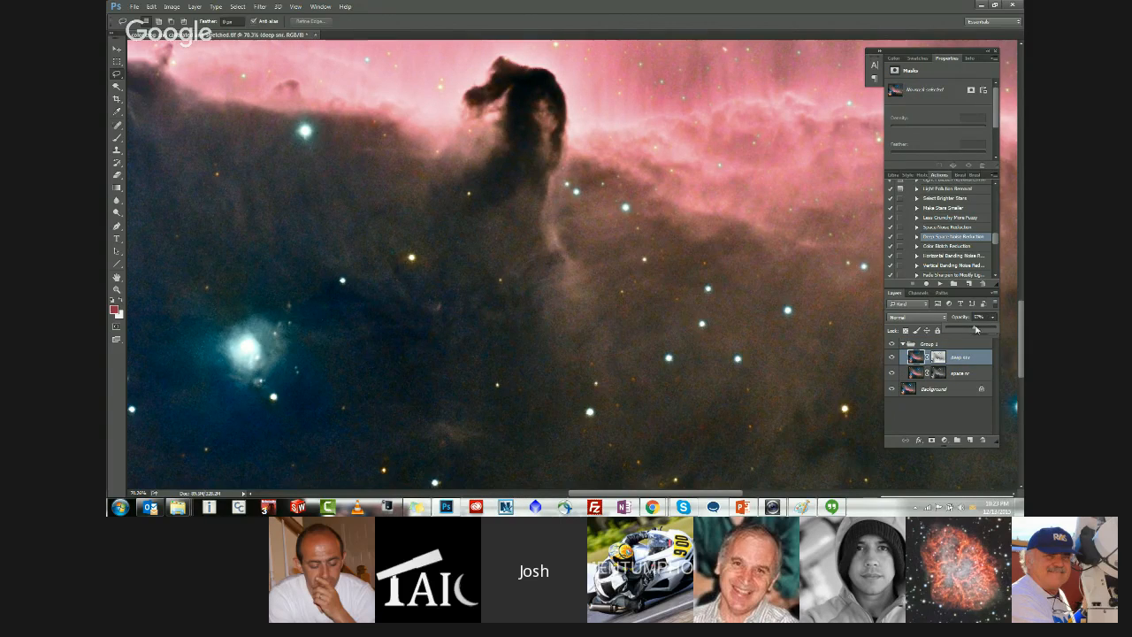
mouse_move(977, 329)
left_mouse_down()
mouse_move(1002, 330)
mouse_move(961, 331)
left_mouse_up()
left_click(961, 372)
left_click(993, 316)
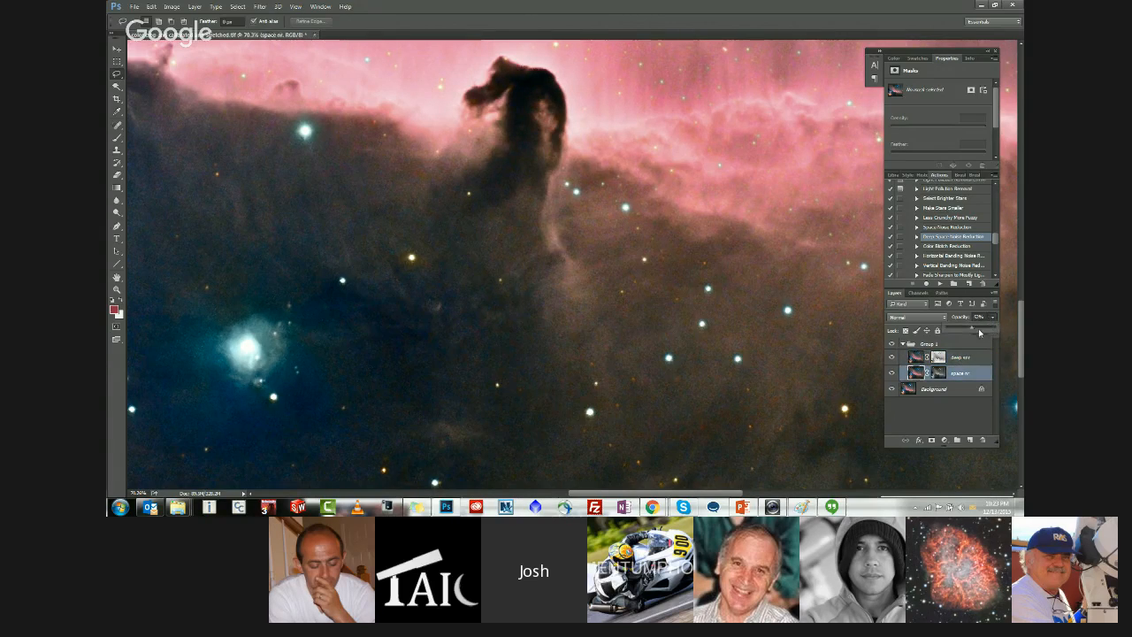
left_click_drag(976, 330, 980, 330)
left_click(967, 358)
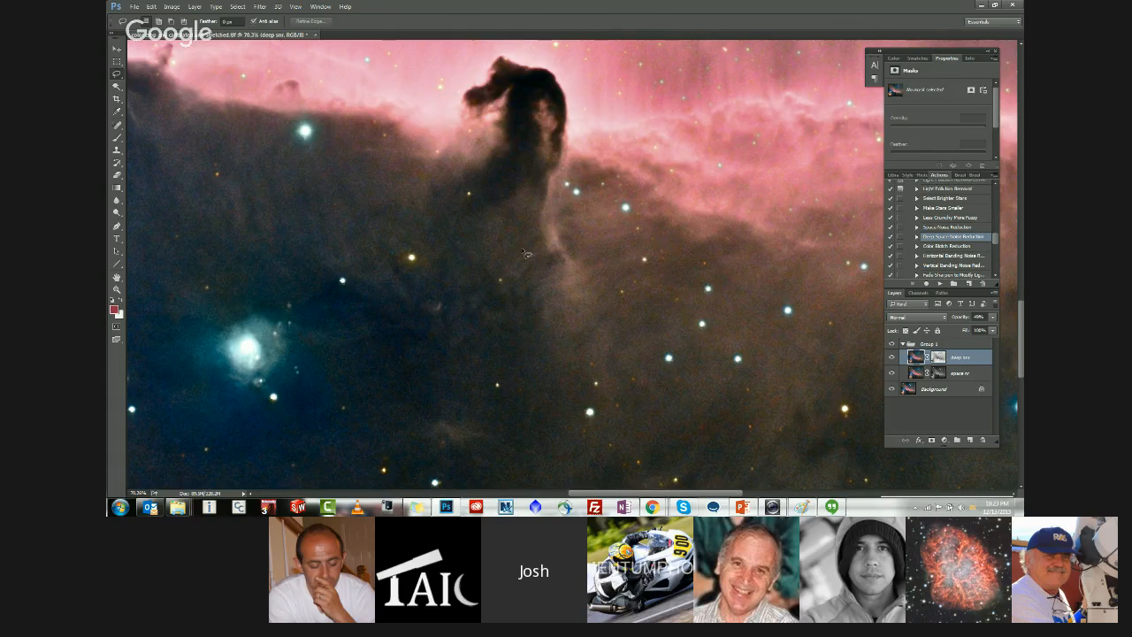
Step: Examine the noise-reduced image around the Horsehead and across the full frame at different magnifications
scroll(526, 253, "down", 1)
scroll(526, 253, "down", 5)
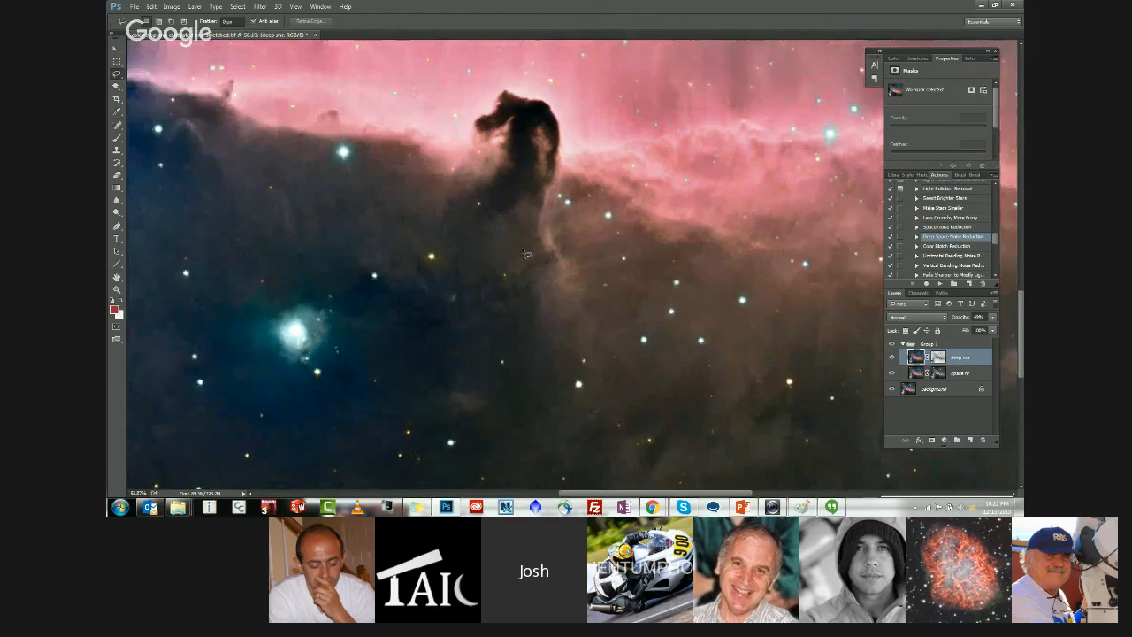
scroll(511, 139, "up", 4)
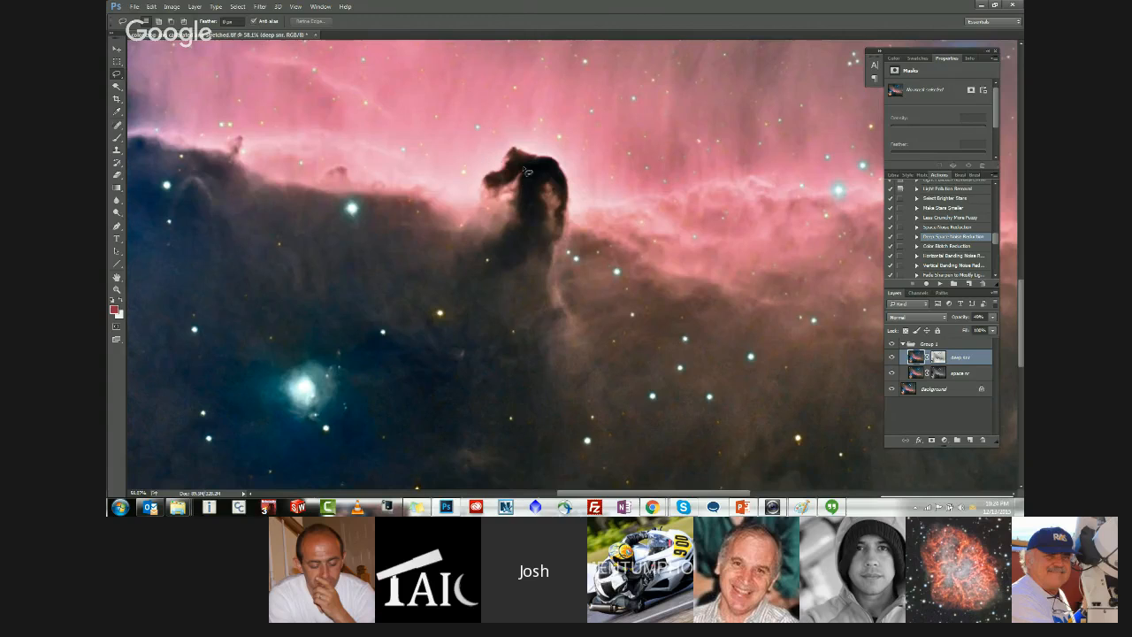
scroll(752, 223, "down", 1)
scroll(767, 223, "down", 2)
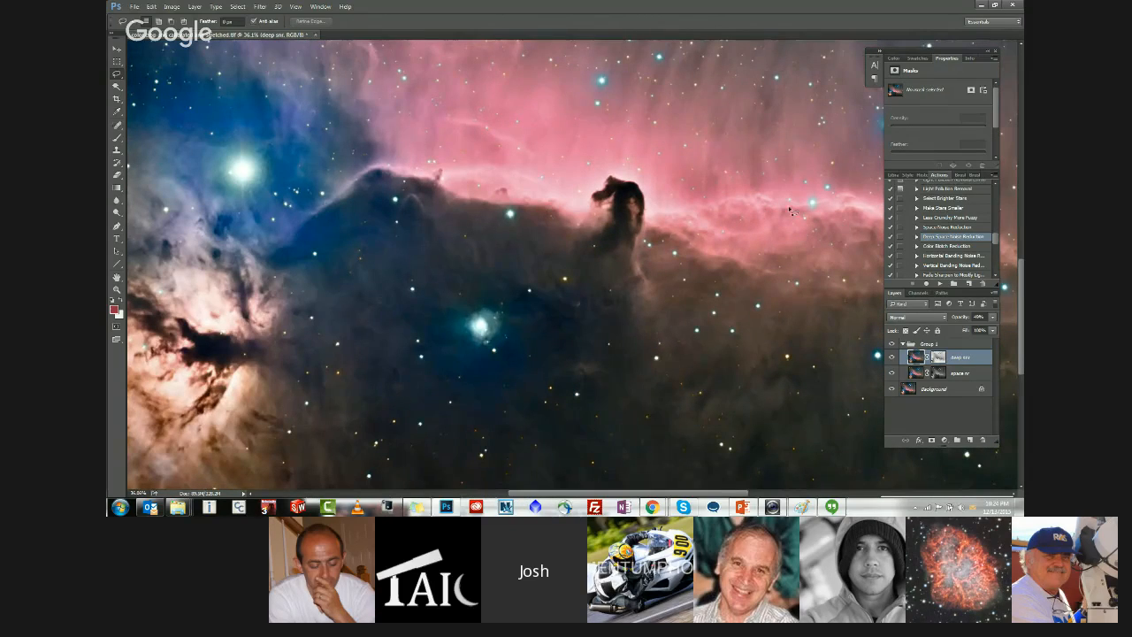
scroll(761, 276, "down", 3)
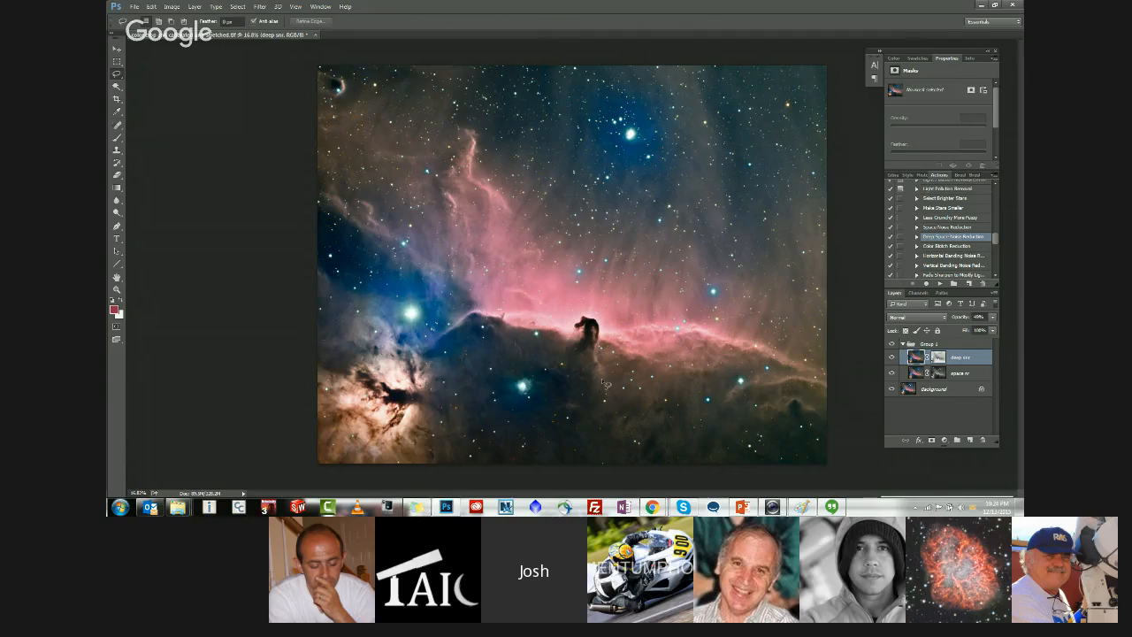
scroll(615, 376, "up", 4)
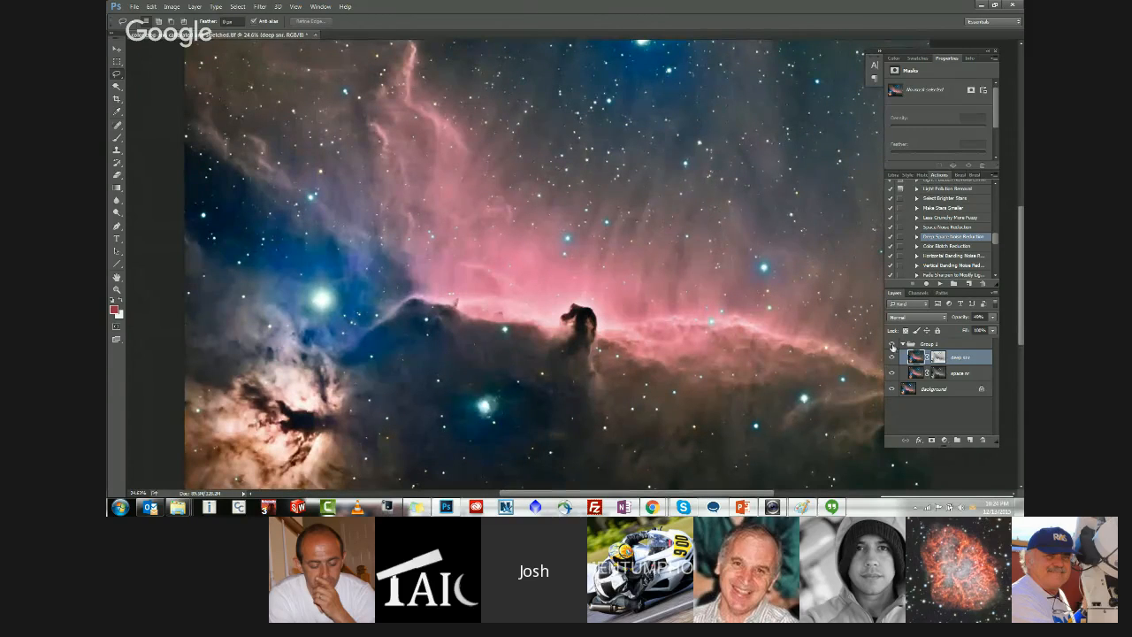
Step: Collapse Group 1 and paste a merged copy of the whole canvas as a new layer above it
left_click(902, 345)
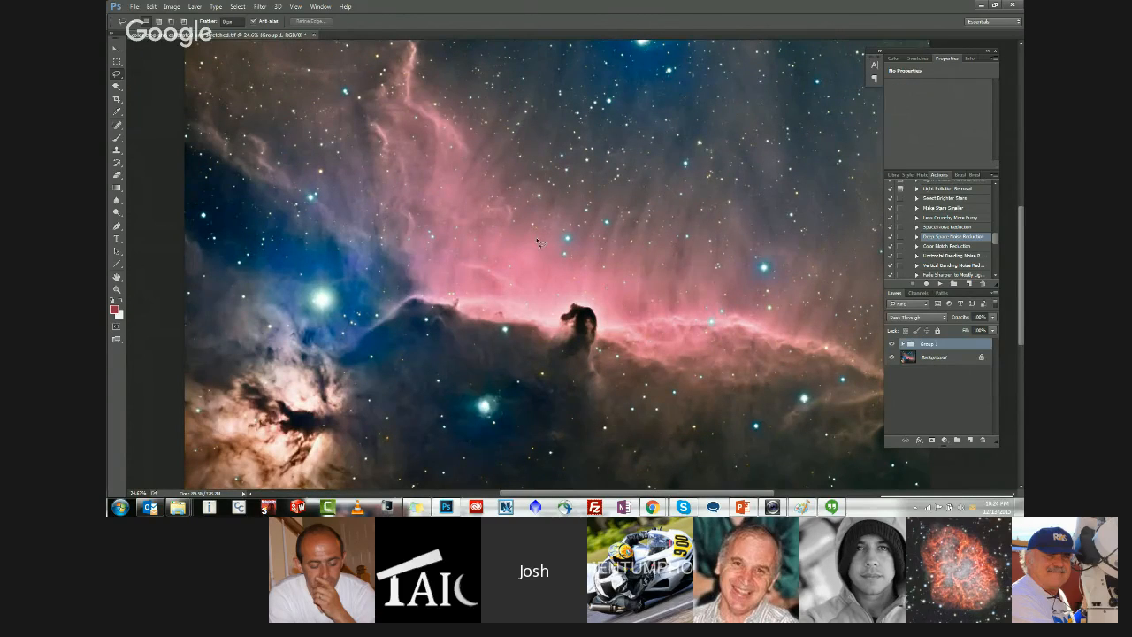
scroll(536, 259, "down", 2)
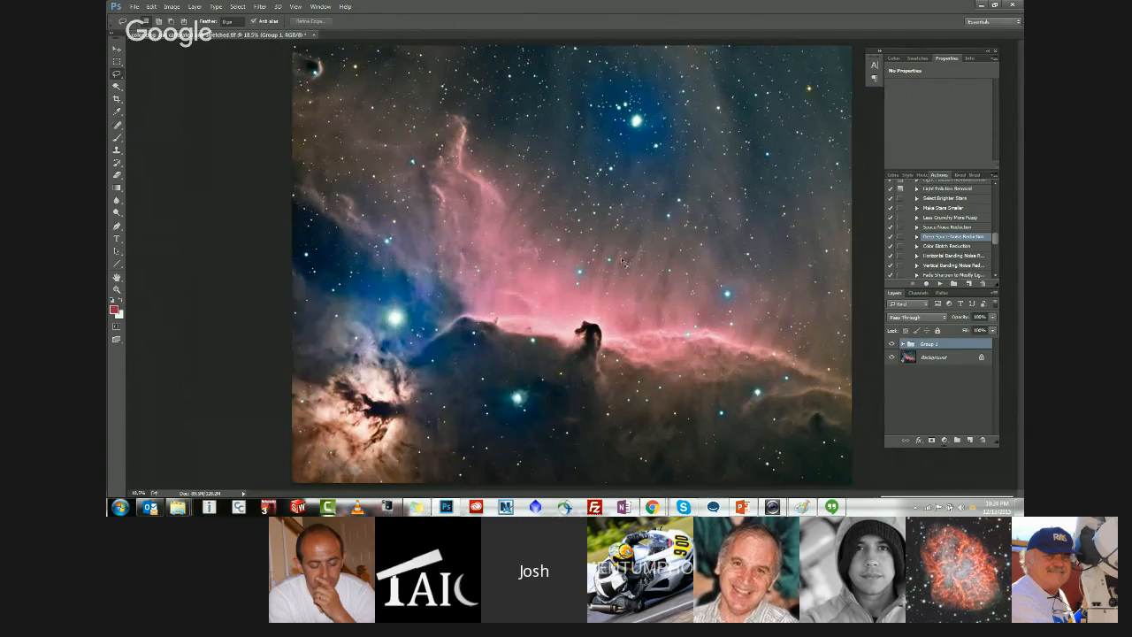
left_click(260, 6)
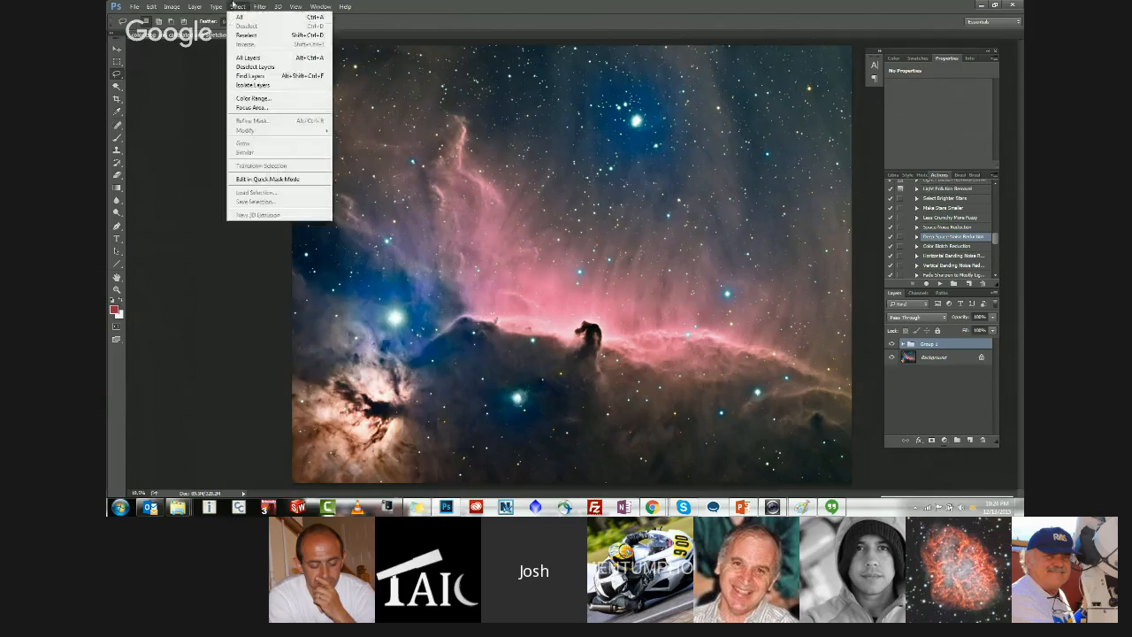
left_click(240, 16)
left_click(151, 6)
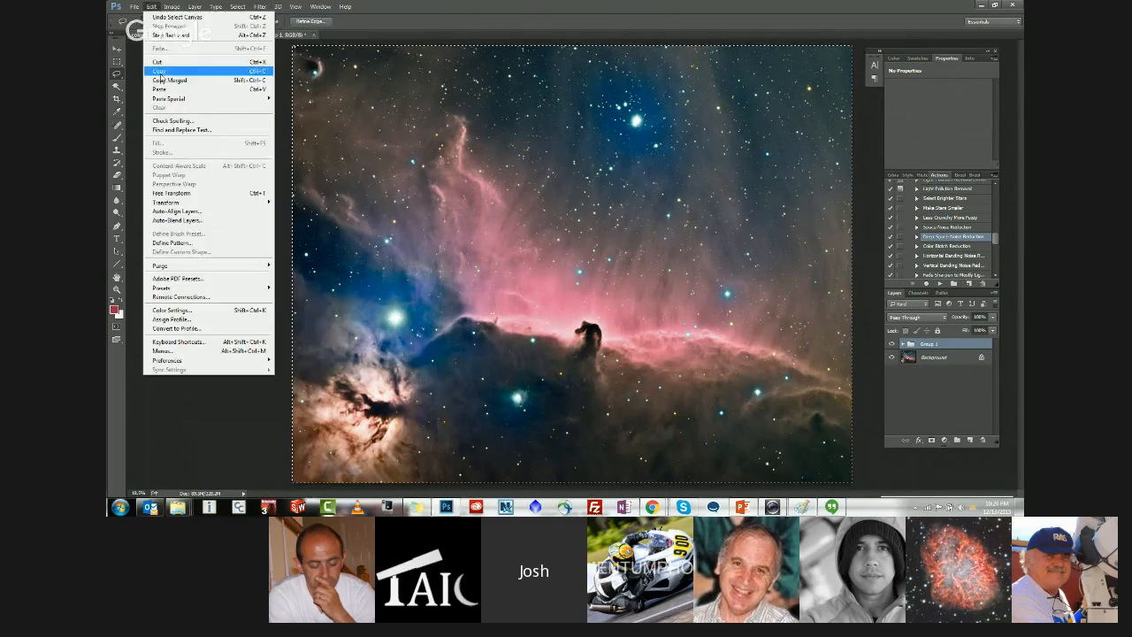
left_click(168, 80)
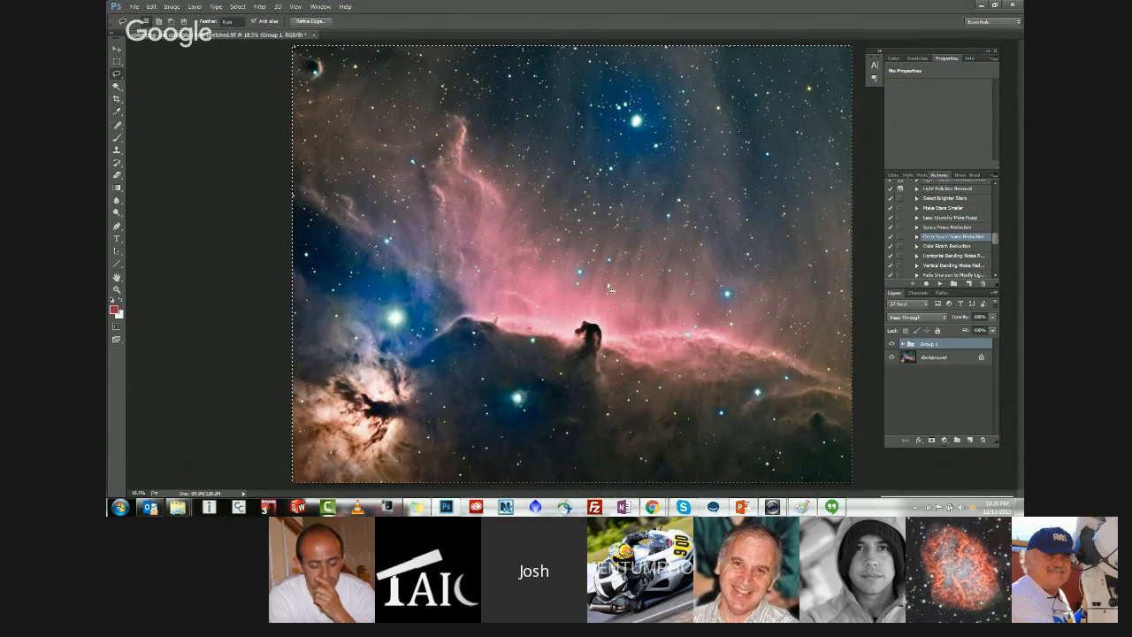
key("ctrl+v")
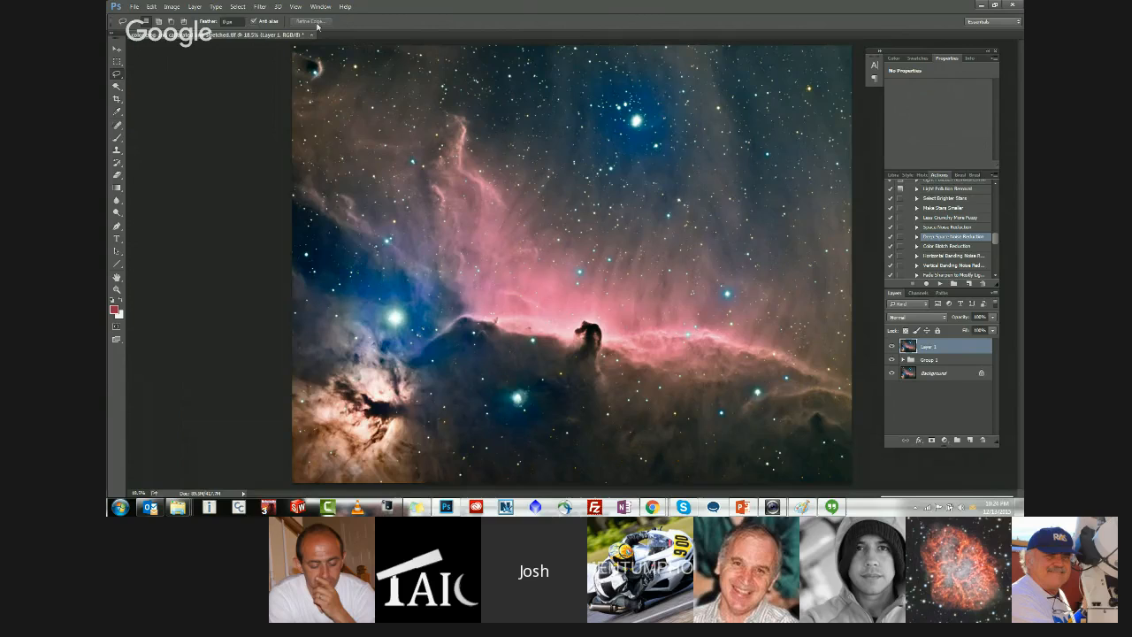
Step: Apply the DeepSkyColors filter to the merged layer above Group 1
left_click(260, 6)
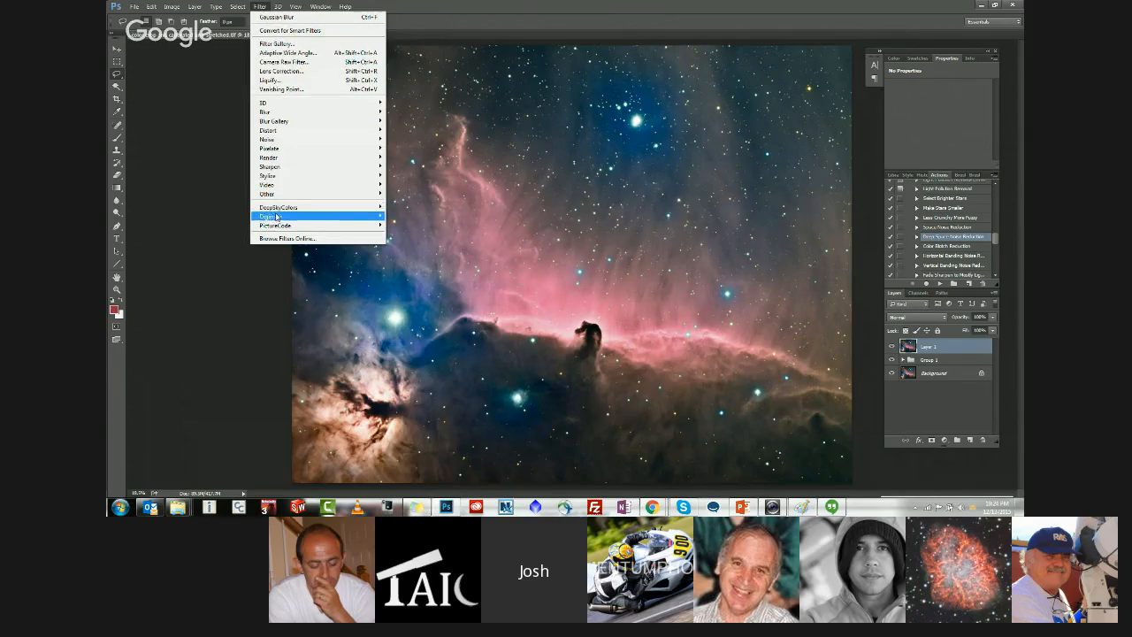
left_click(237, 209)
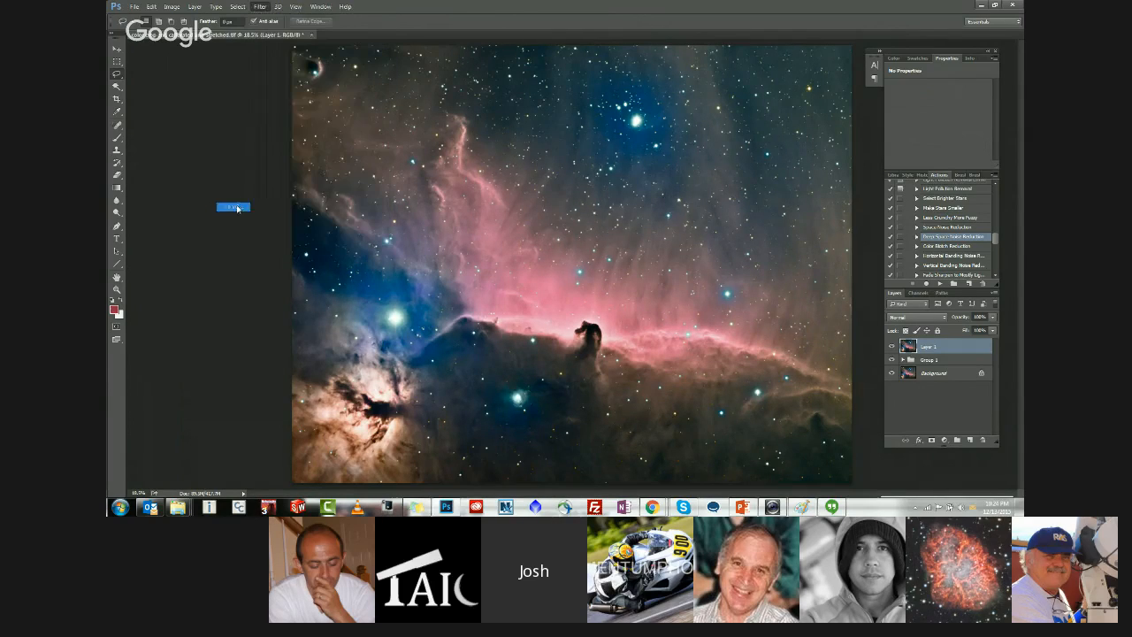
left_click(582, 215)
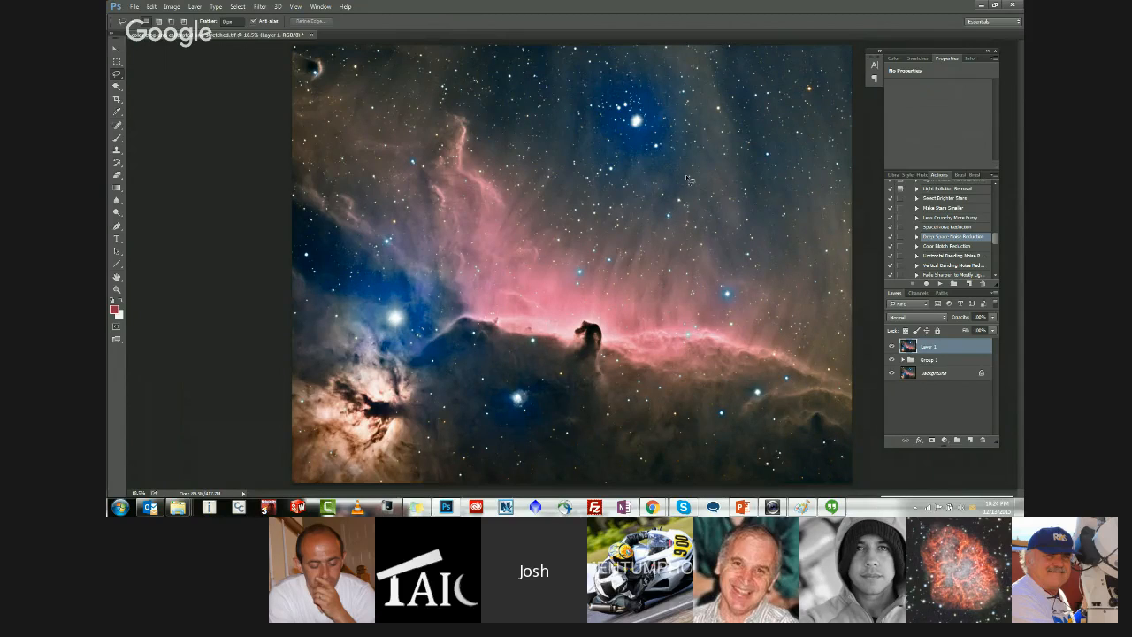
Step: Lower the filtered merged layer's opacity to about 50%
left_click(992, 317)
left_click_drag(992, 329, 980, 334)
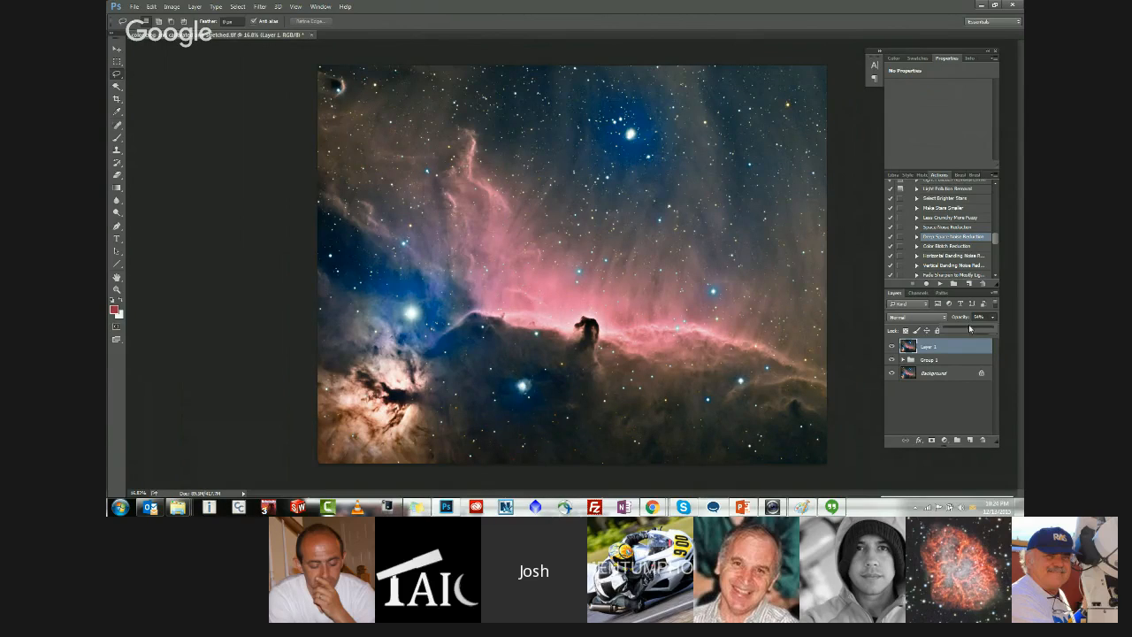
left_click_drag(969, 330, 967, 330)
scroll(676, 219, "down", 1)
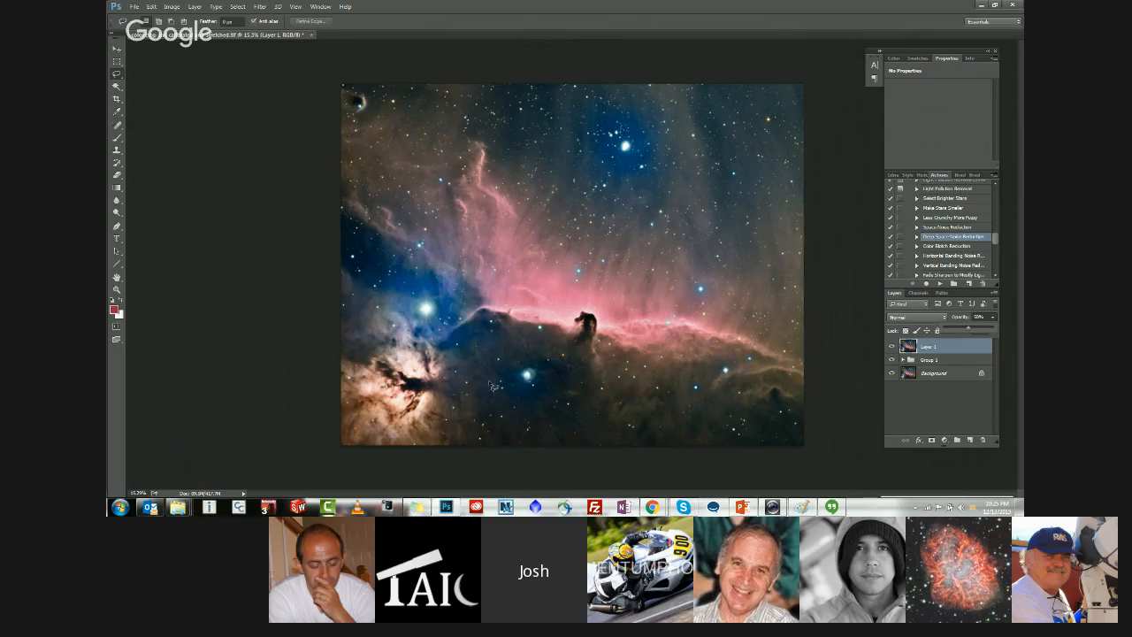
left_click(648, 381)
Step: Copy all visible layers merged across the whole canvas and paste the result as a new layer above Layer 1
scroll(647, 380, "down", 1)
scroll(486, 314, "up", 1)
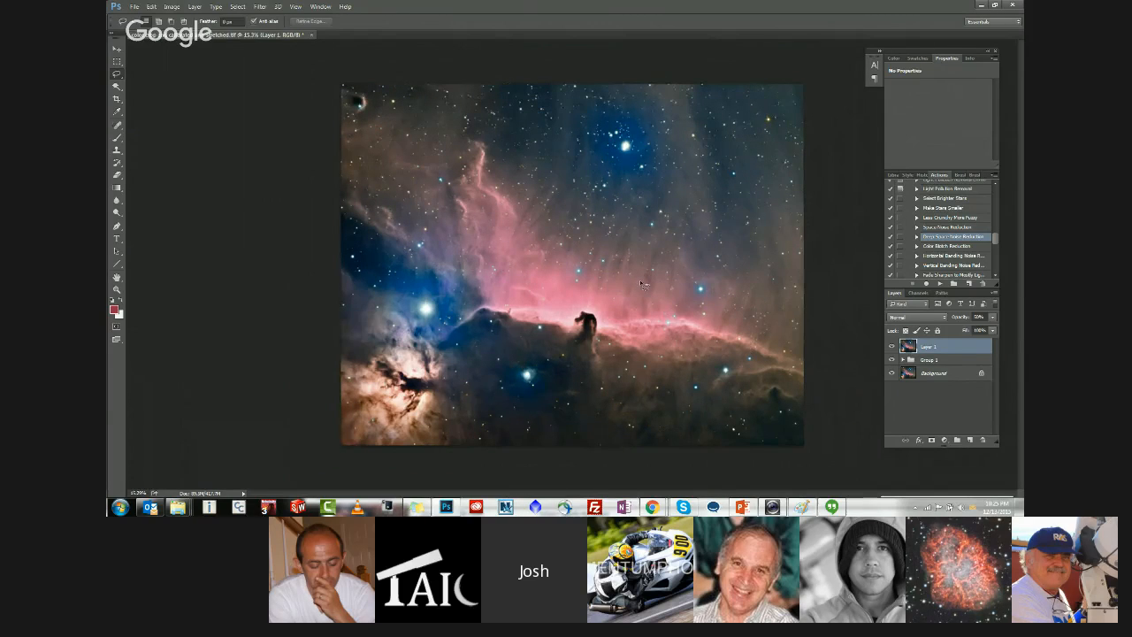
scroll(699, 410, "up", 2)
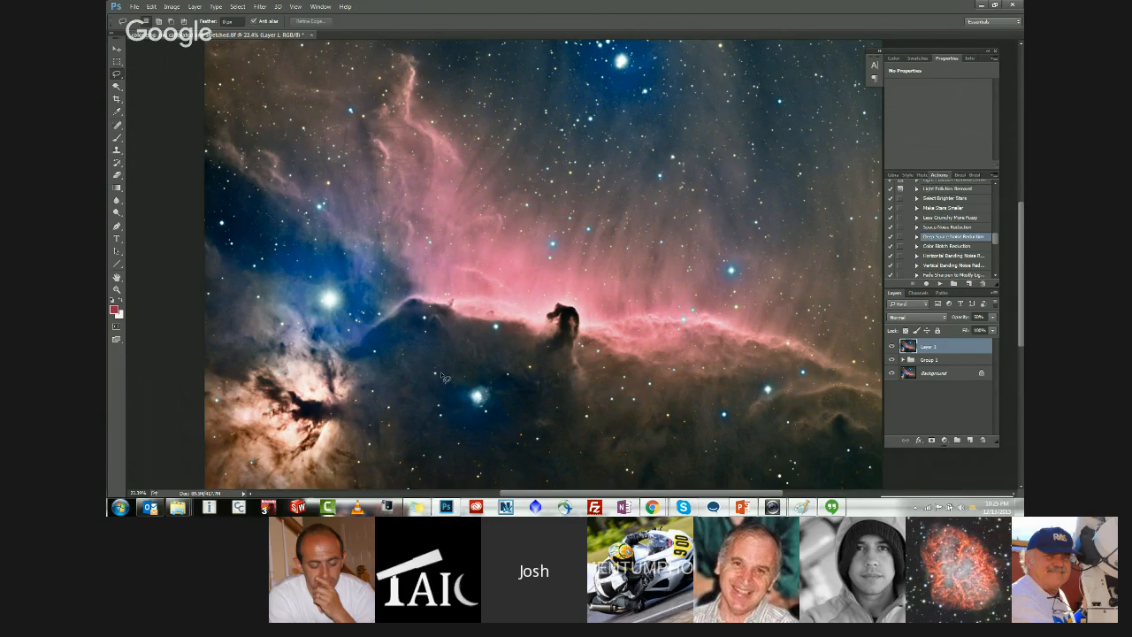
scroll(493, 346, "down", 4)
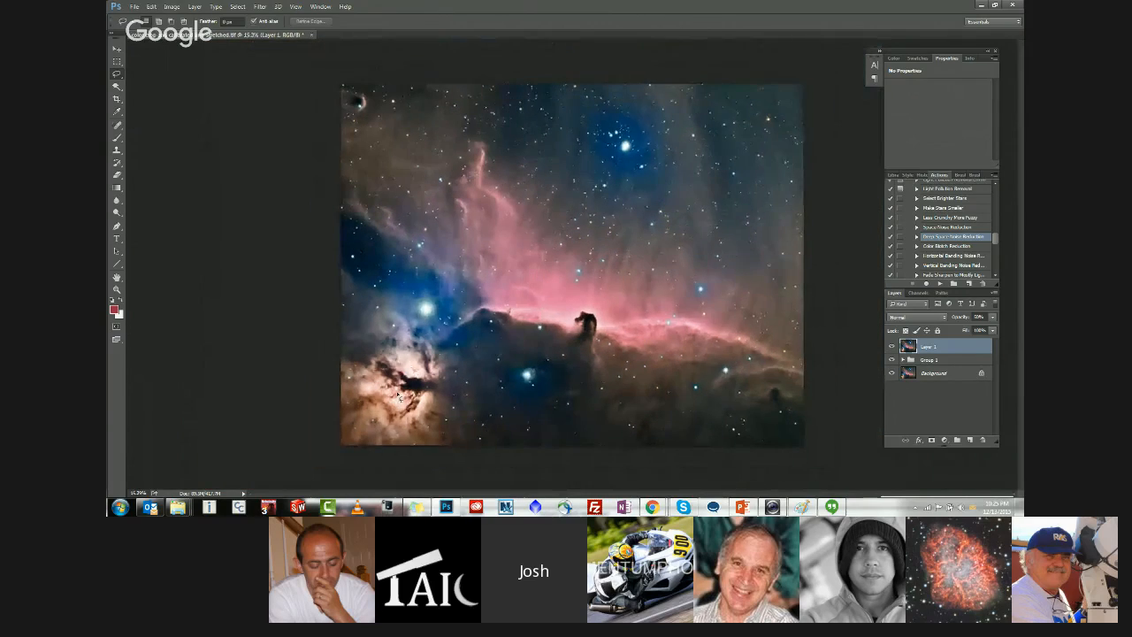
scroll(400, 397, "up", 3)
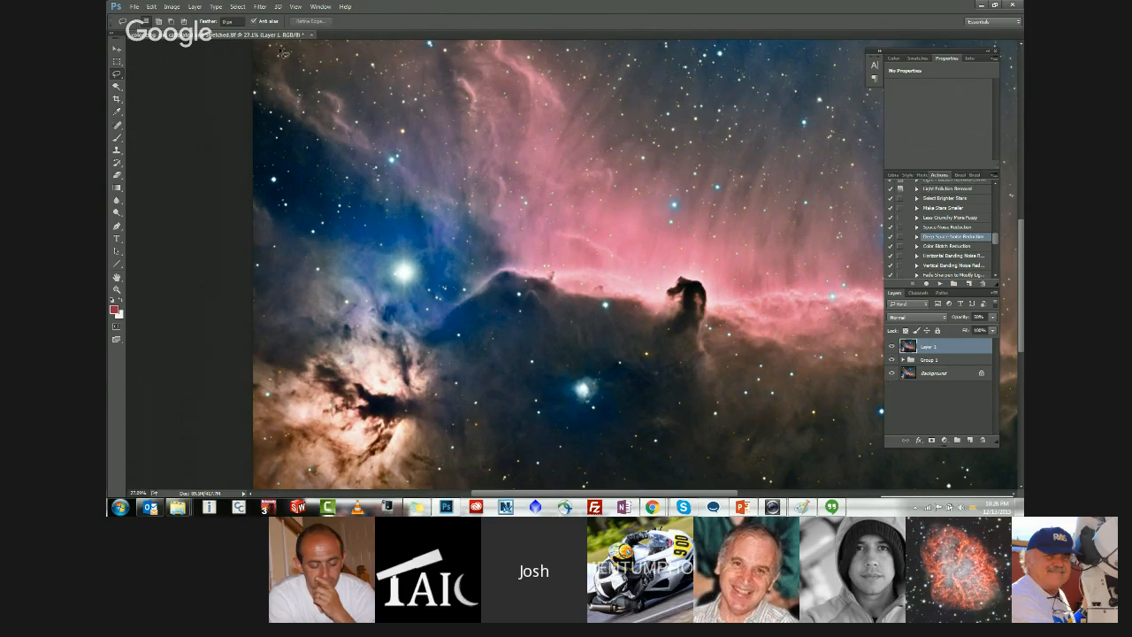
left_click(237, 6)
left_click(252, 16)
left_click(152, 6)
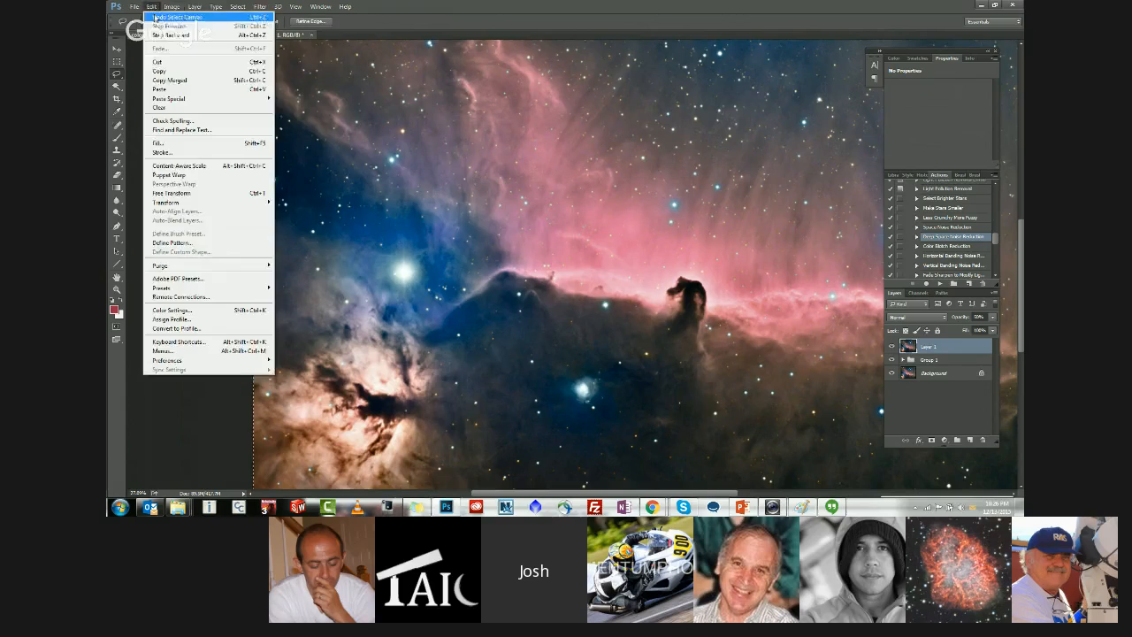
left_click(174, 80)
key("ctrl+v")
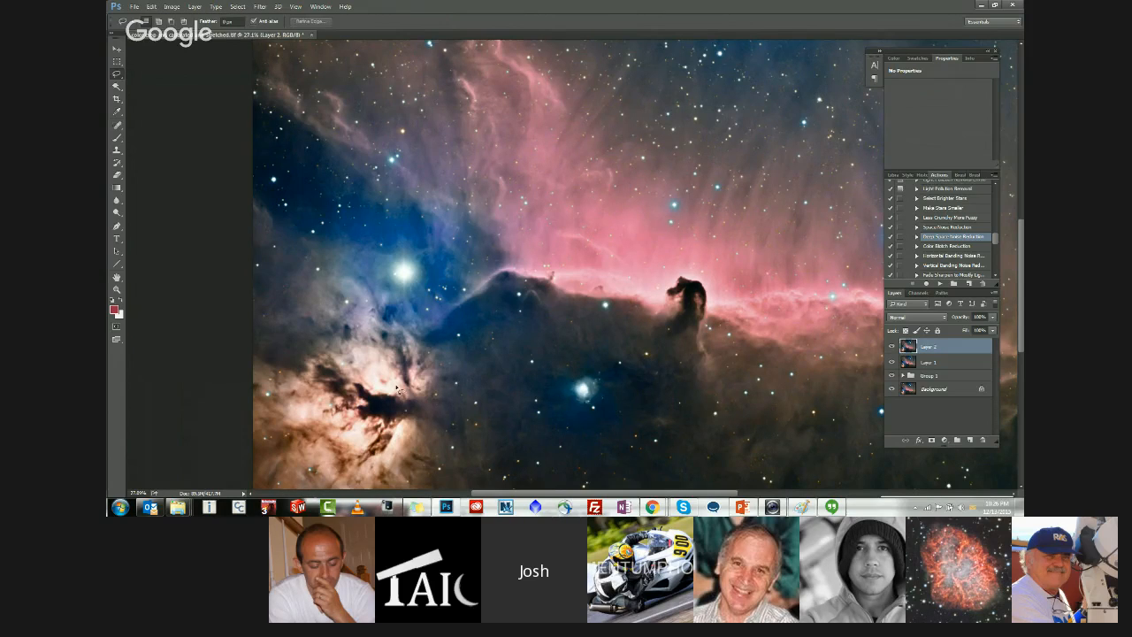
Step: Start a Shadows/Highlights adjustment on Layer 2 and set the shadows amount to 0%
scroll(414, 389, "down", 3)
scroll(390, 440, "up", 2)
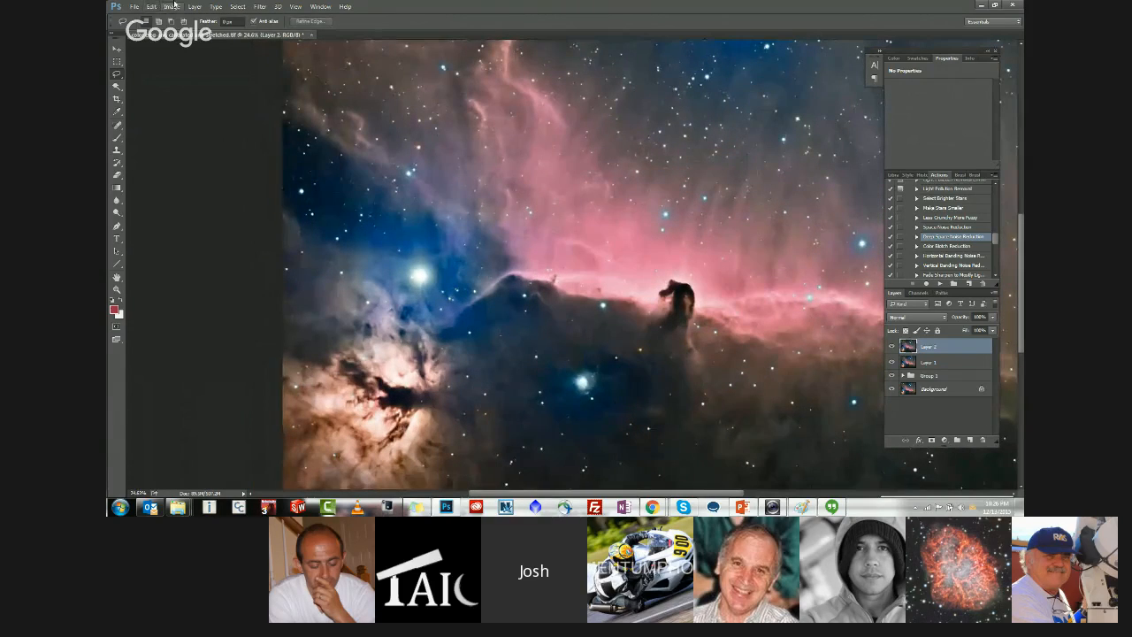
left_click(171, 6)
mouse_move(204, 31)
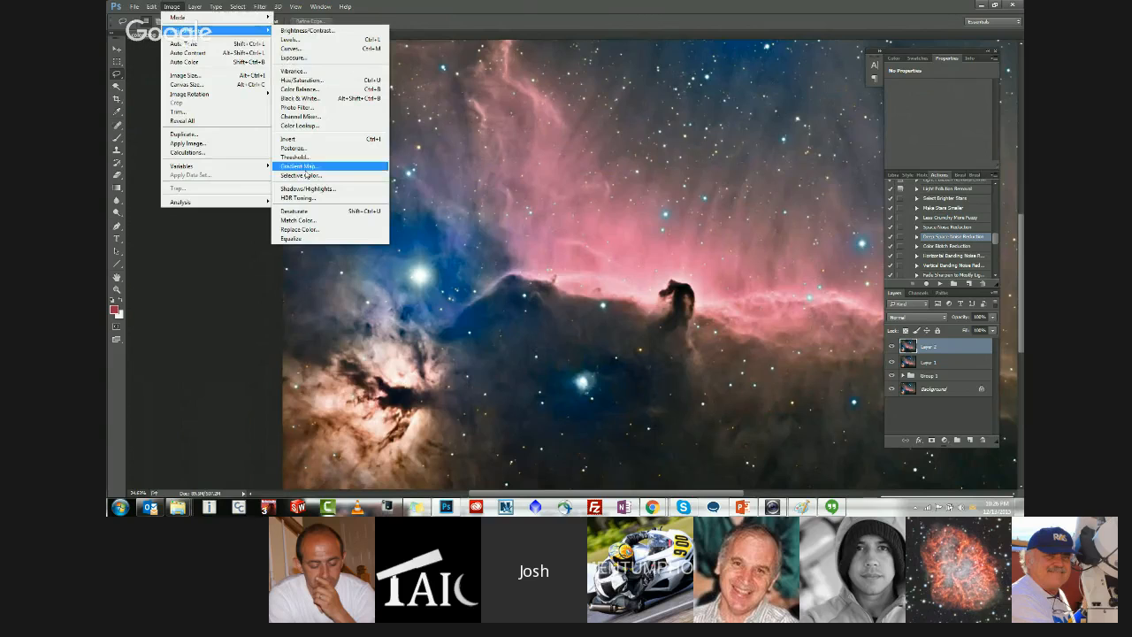
left_click(308, 188)
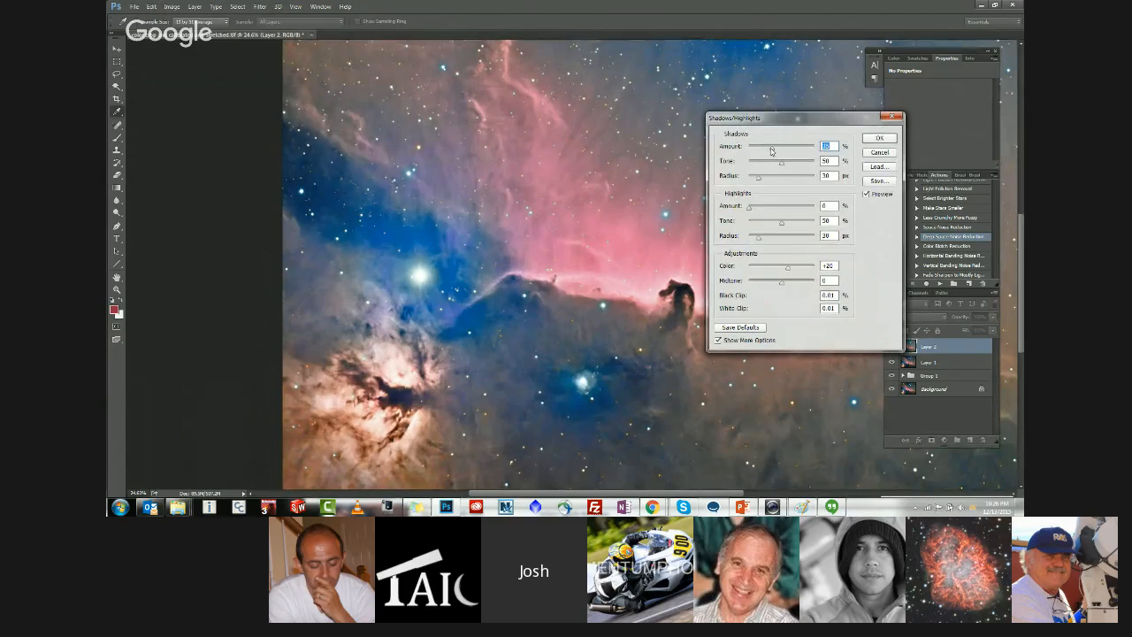
left_click_drag(771, 148, 748, 148)
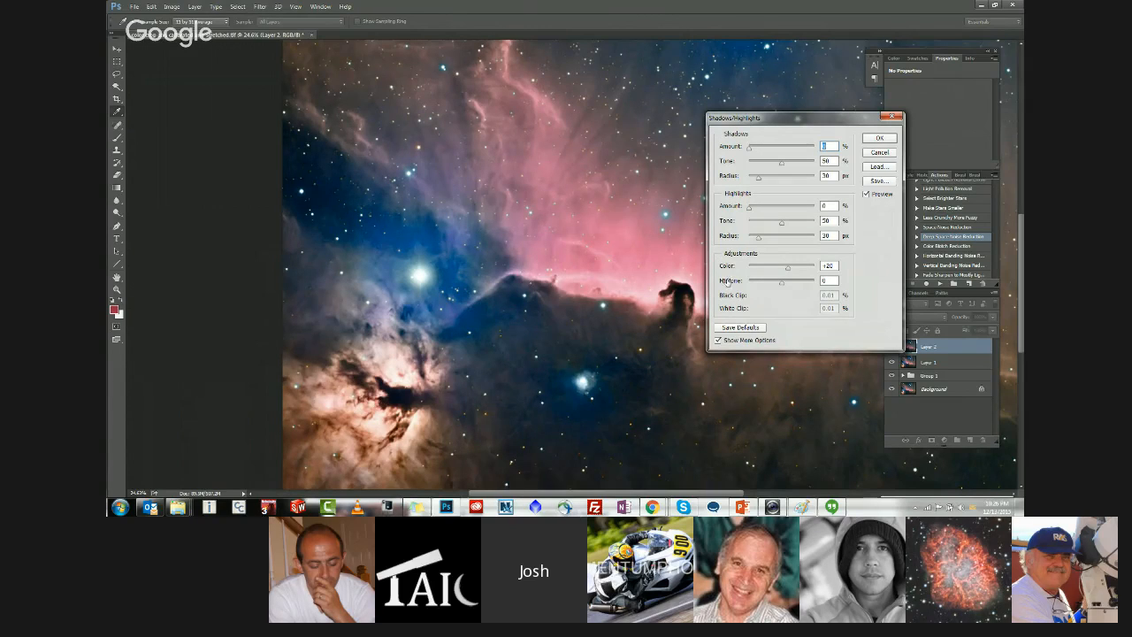
Step: Try several highlights amounts in the Shadows/Highlights adjustment and set the amount to 42%
left_click(750, 208)
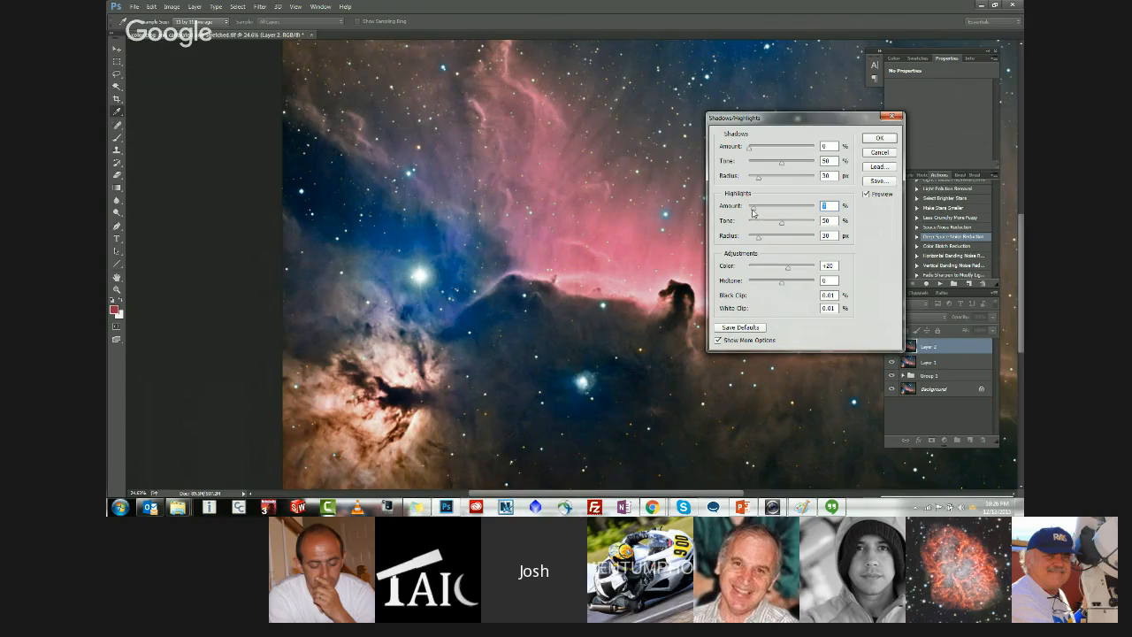
left_click_drag(753, 212, 757, 209)
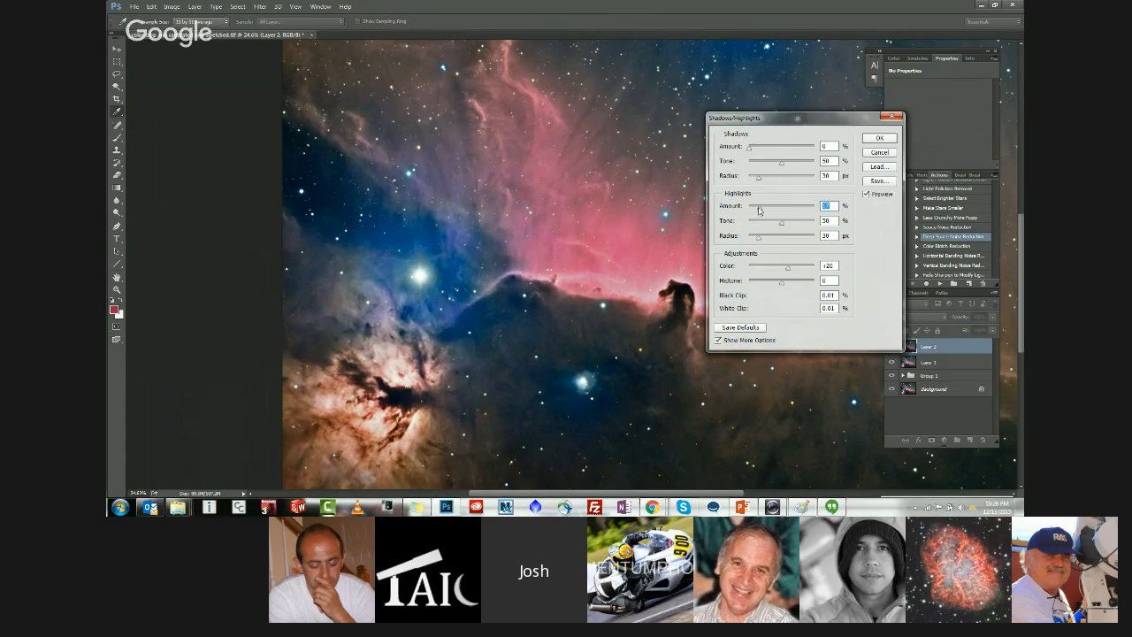
left_click_drag(760, 210, 782, 209)
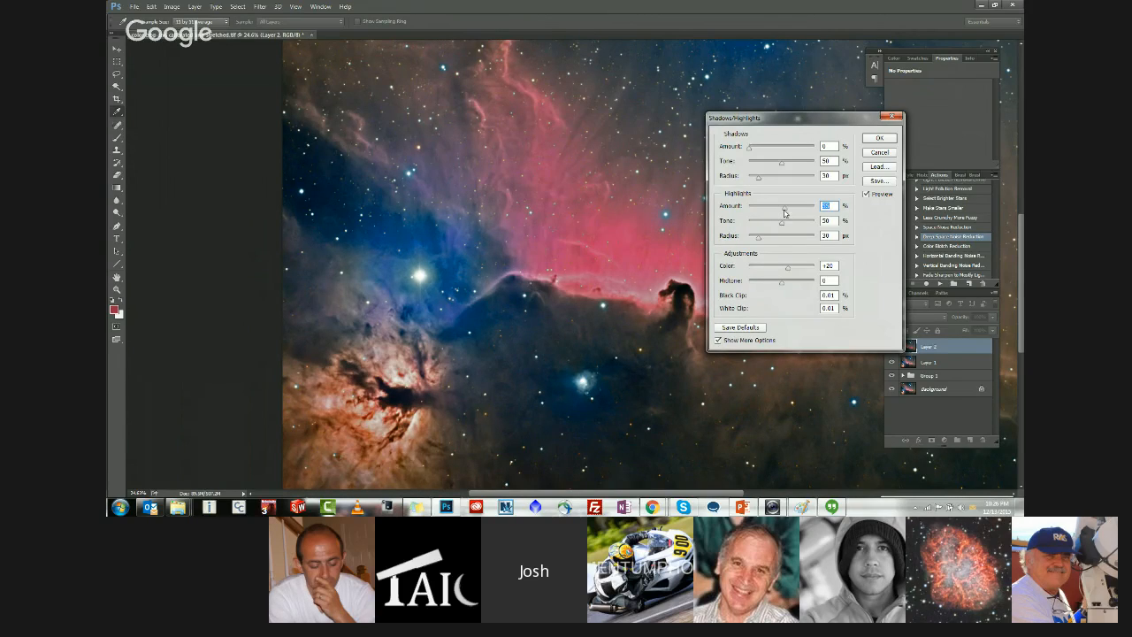
left_click_drag(783, 212, 790, 214)
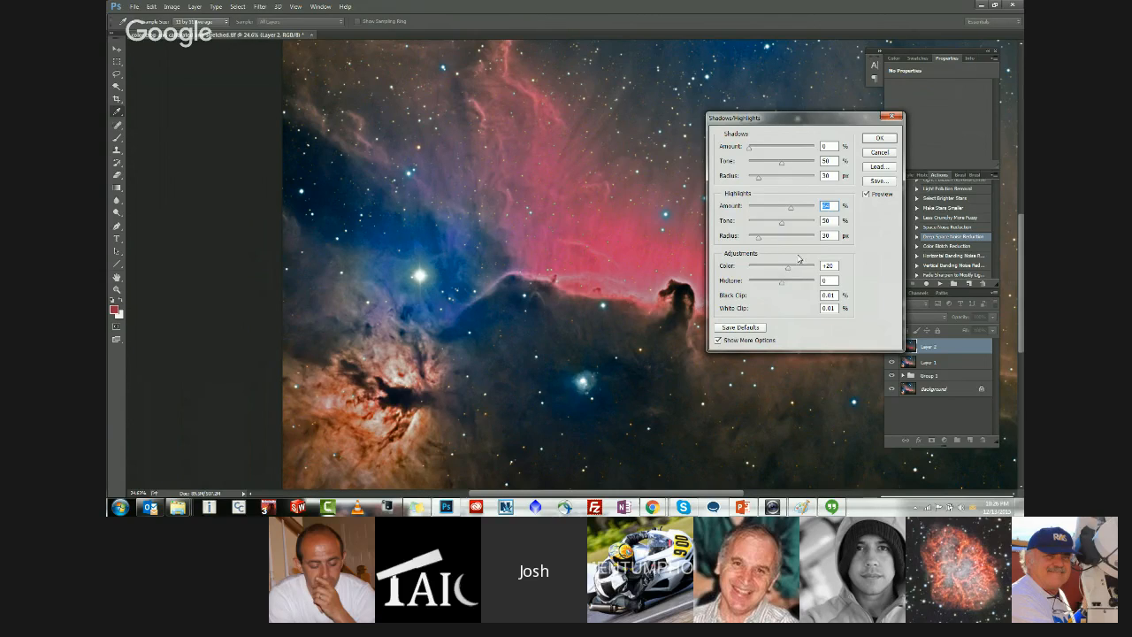
left_click_drag(790, 211, 777, 212)
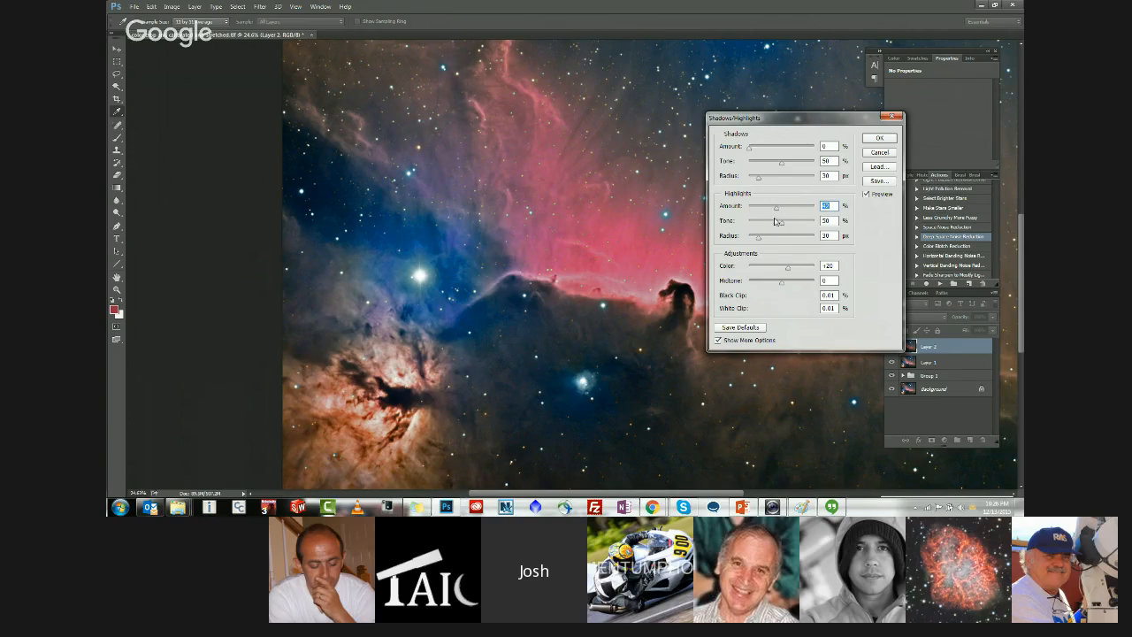
Step: Set the highlights radius to 25 px, raise the shadows amount slightly, and apply the Shadows/Highlights adjustment to Layer 2
left_click(759, 238)
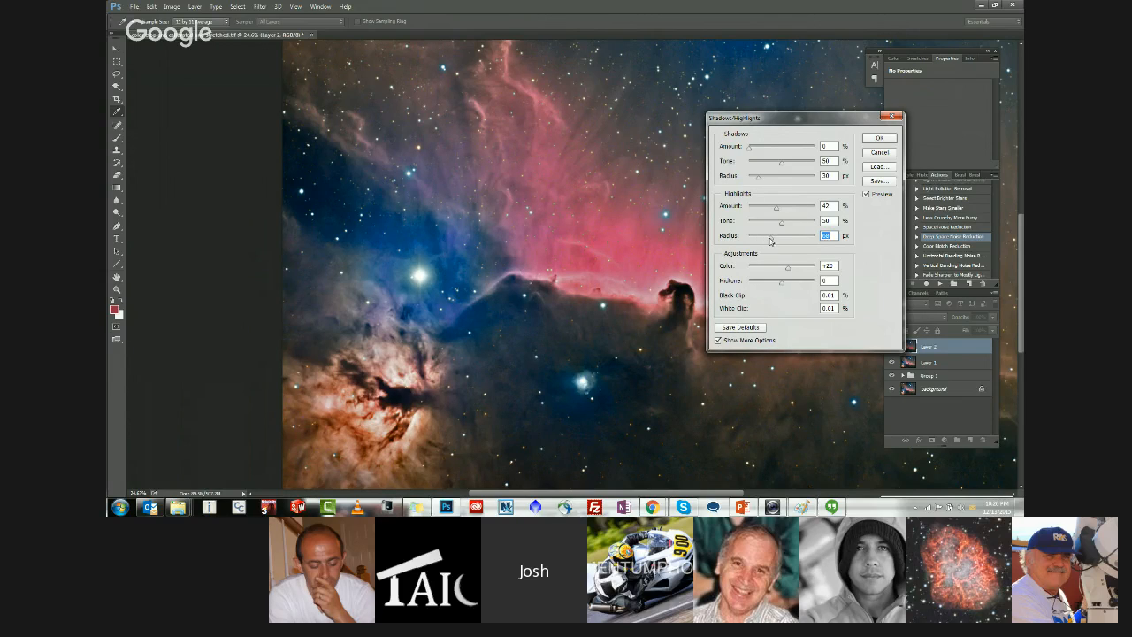
left_click_drag(771, 241, 753, 240)
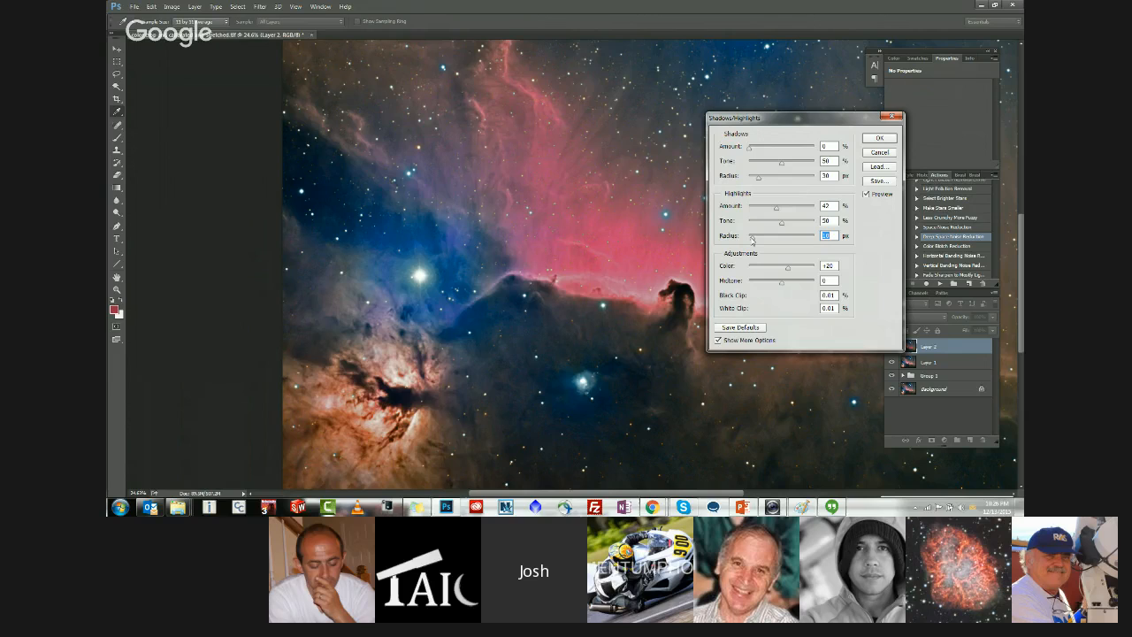
left_click_drag(752, 240, 754, 239)
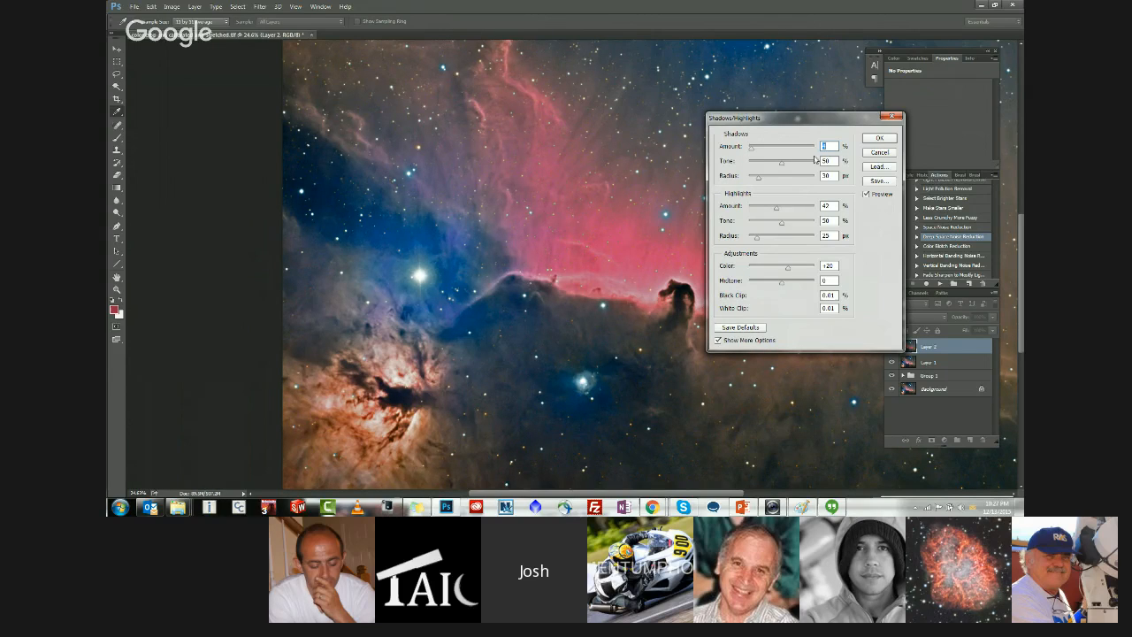
left_click(879, 138)
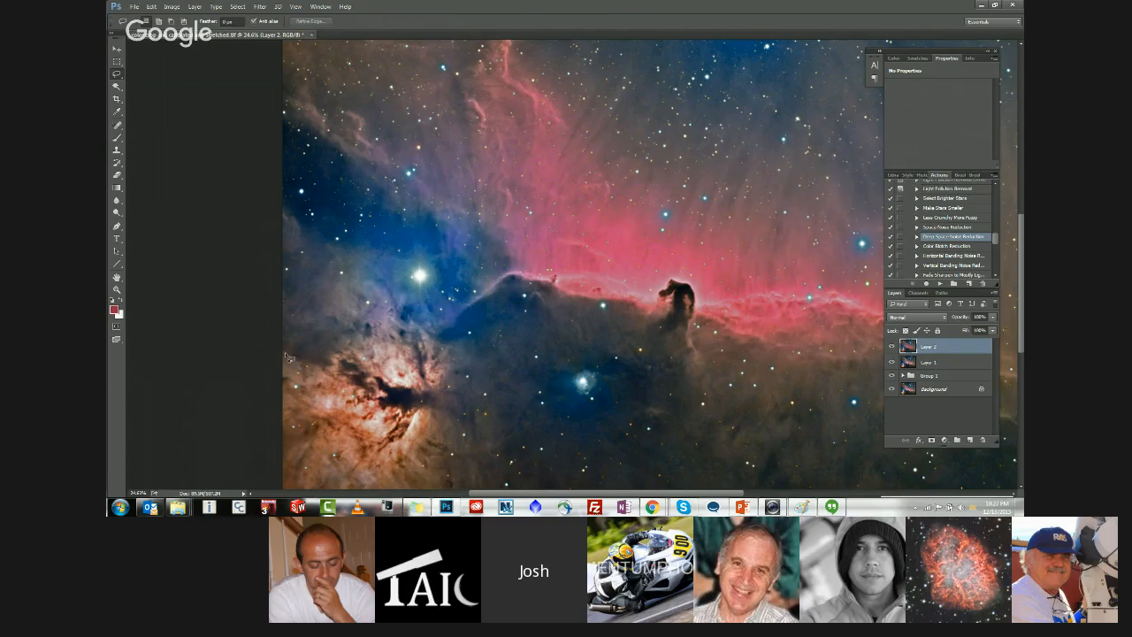
left_click_drag(277, 355, 309, 364)
key("ctrl+d")
scroll(601, 394, "down", 5)
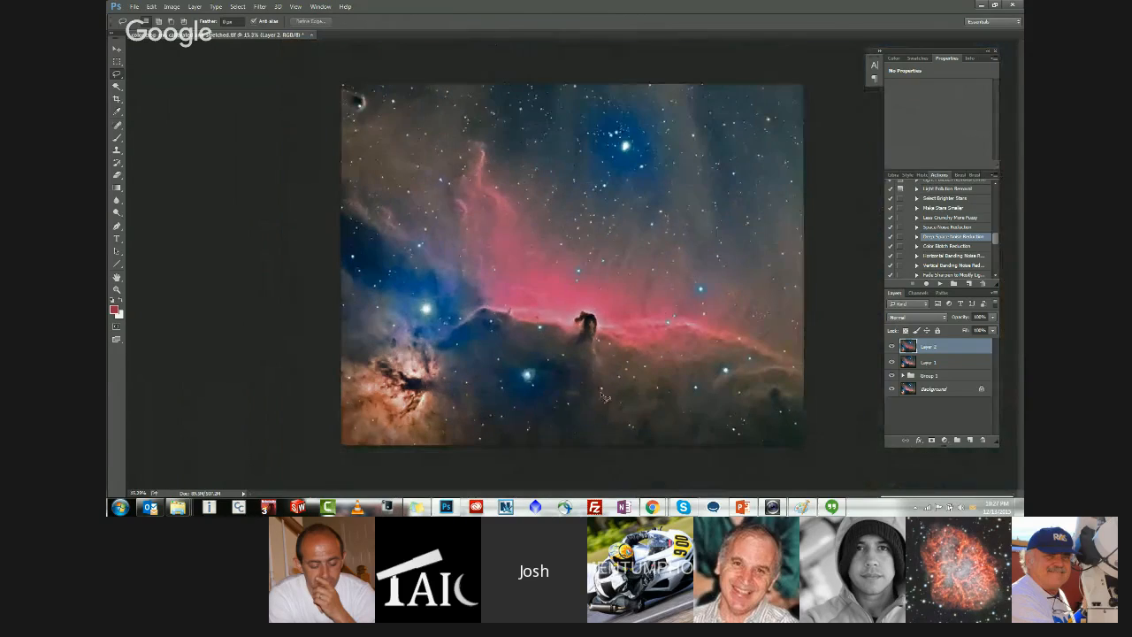
Step: Toggle Layer 2's visibility to compare the image before and after its processing
left_click(892, 347)
left_click(891, 347)
scroll(376, 403, "up", 1)
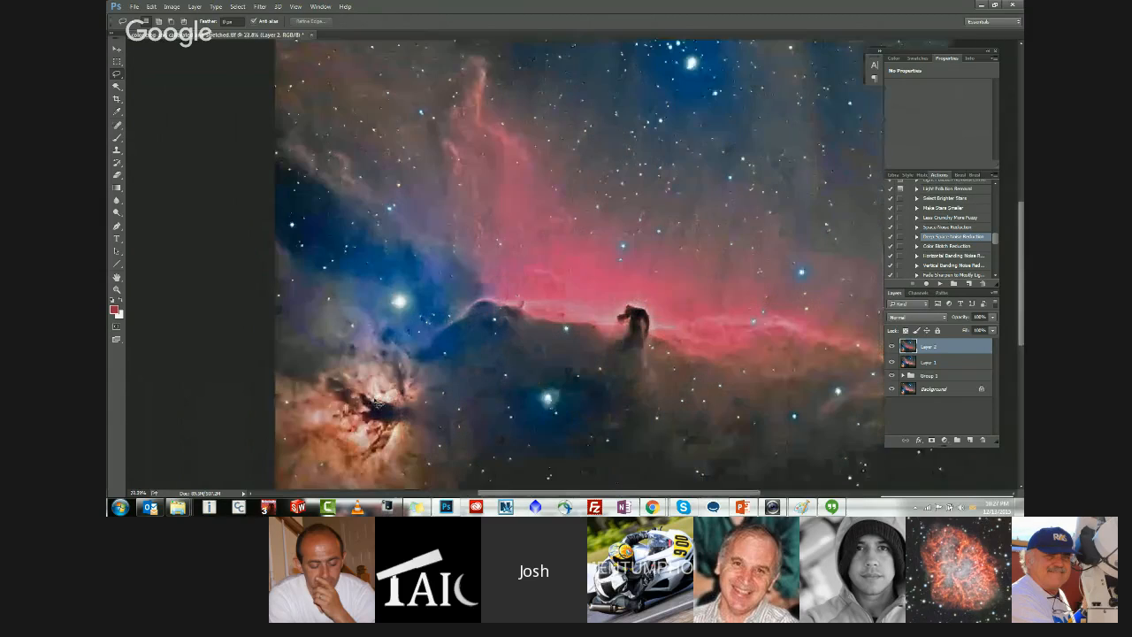
scroll(341, 402, "down", 1)
scroll(309, 387, "up", 1)
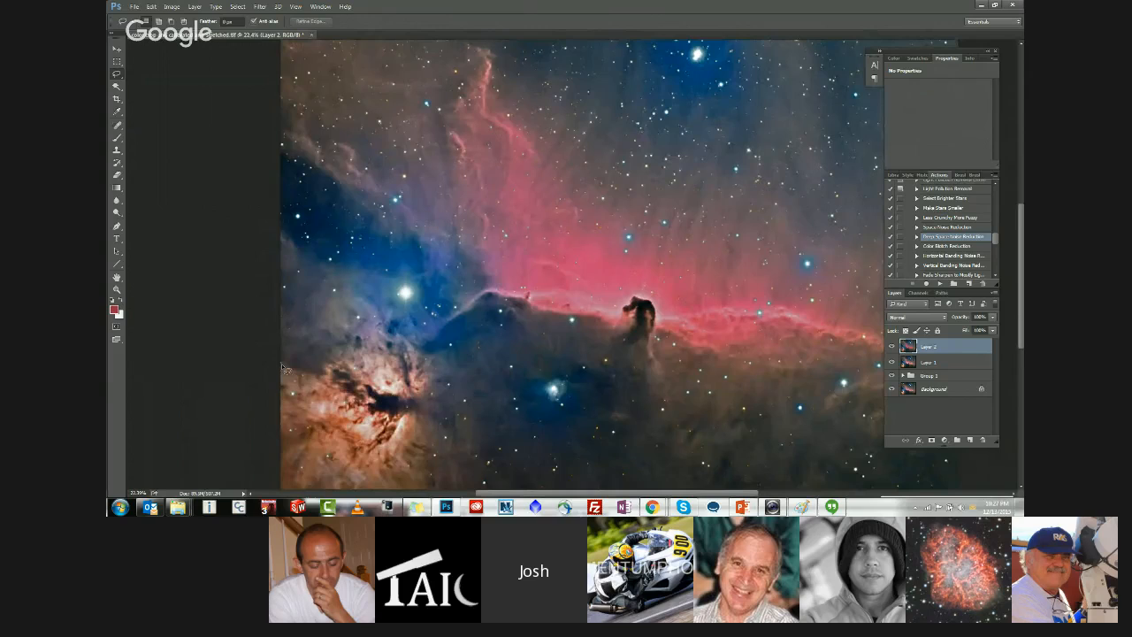
Step: Mask Layer 2 to a lassoed area around the orange nebula in the image's lower-left corner, feathered by 75 pixels
mouse_move(283, 367)
left_mouse_down()
mouse_move(331, 364)
mouse_move(373, 303)
mouse_move(392, 337)
mouse_move(438, 346)
mouse_move(444, 471)
mouse_move(385, 492)
mouse_move(290, 499)
mouse_move(269, 475)
mouse_move(281, 367)
left_mouse_up()
right_click(359, 393)
left_click(416, 210)
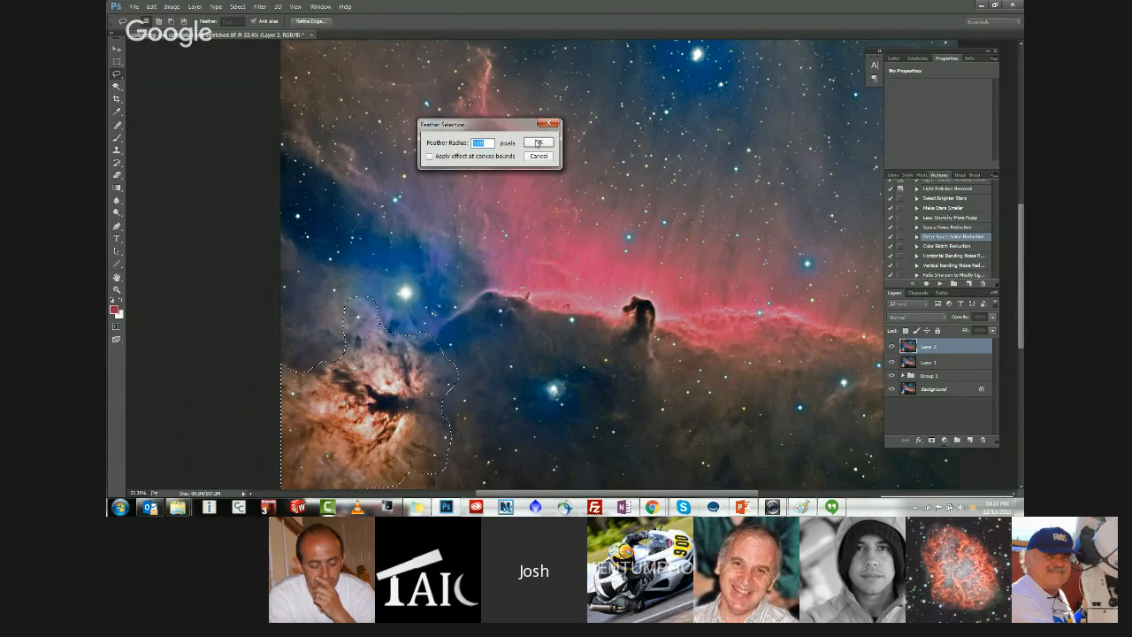
type("75")
left_click(540, 144)
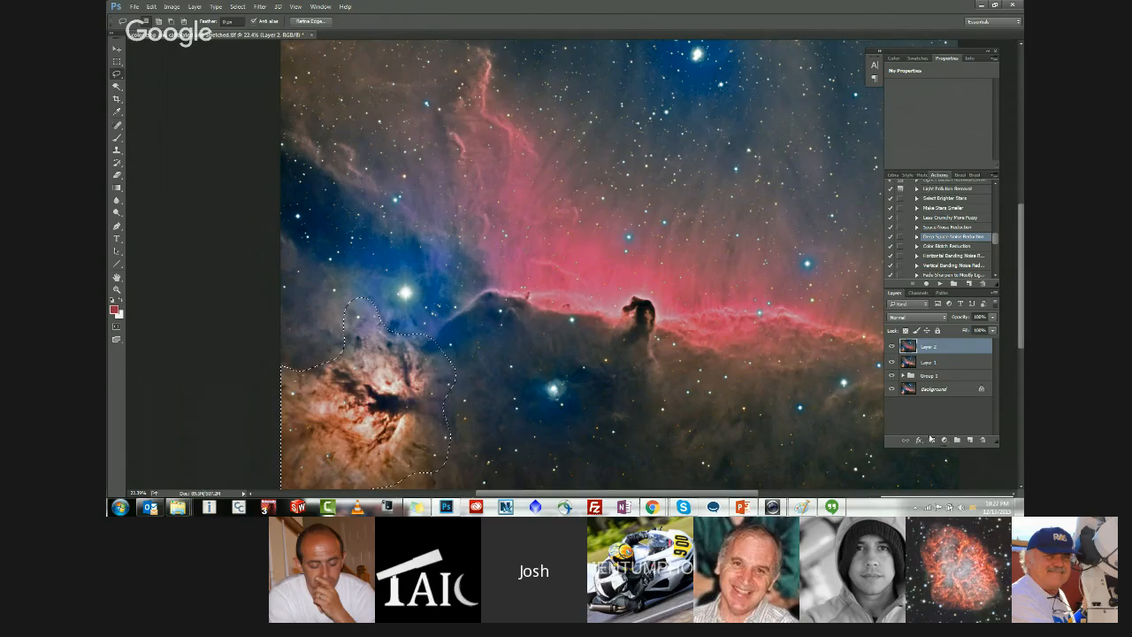
left_click(931, 440)
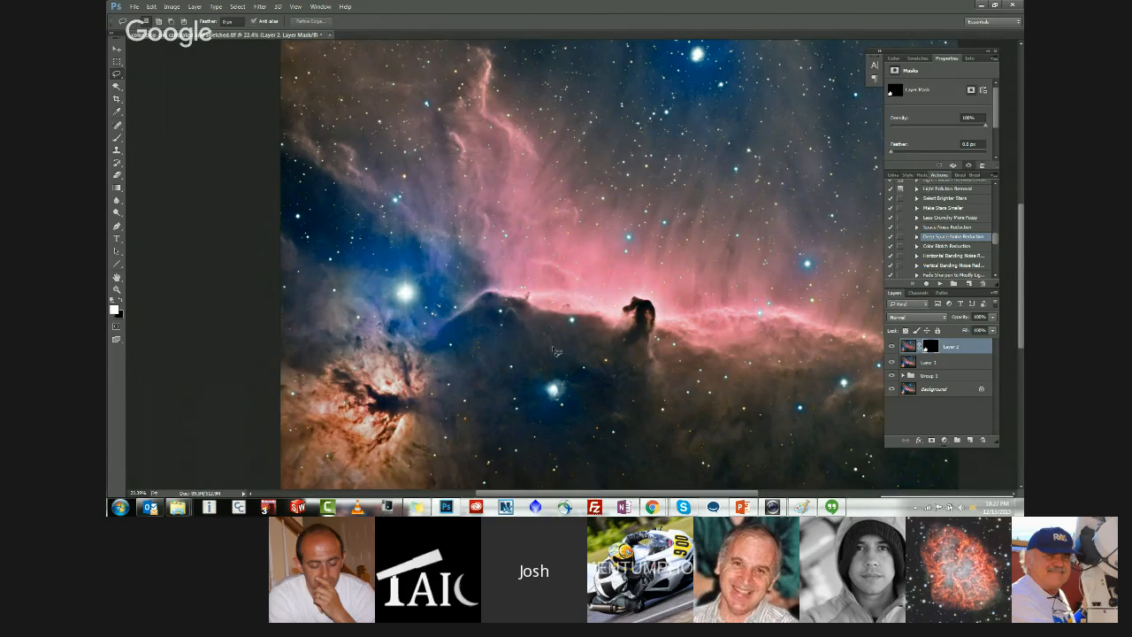
Step: Compare the orange nebula with masked Layer 2 hidden and shown, finishing with the layer visible
key("ctrl+minus")
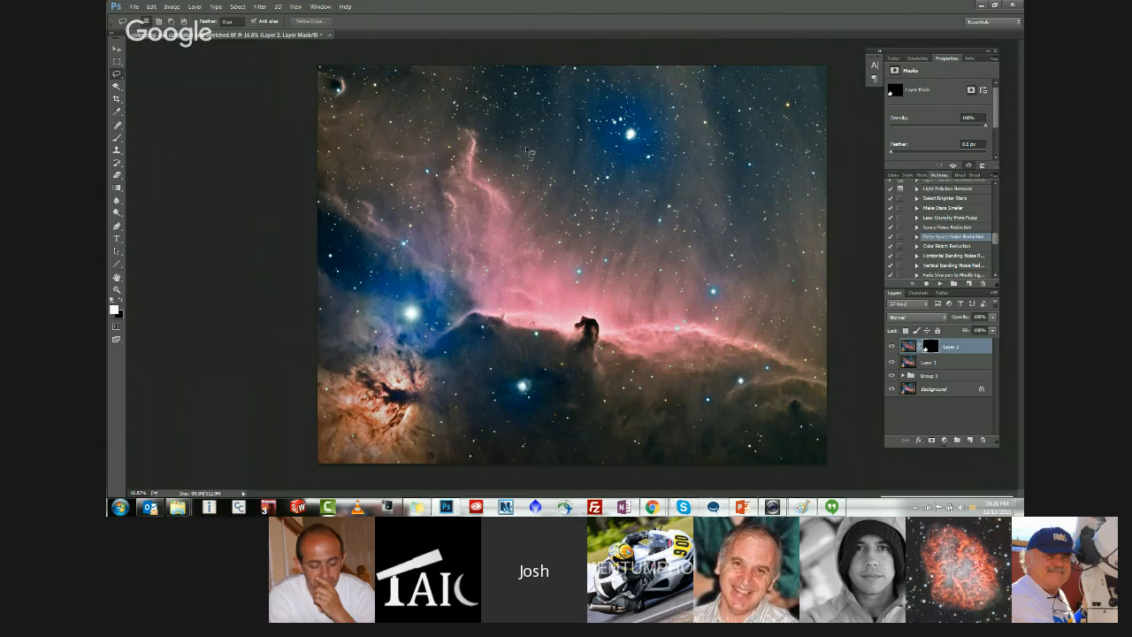
scroll(517, 251, "down", 1)
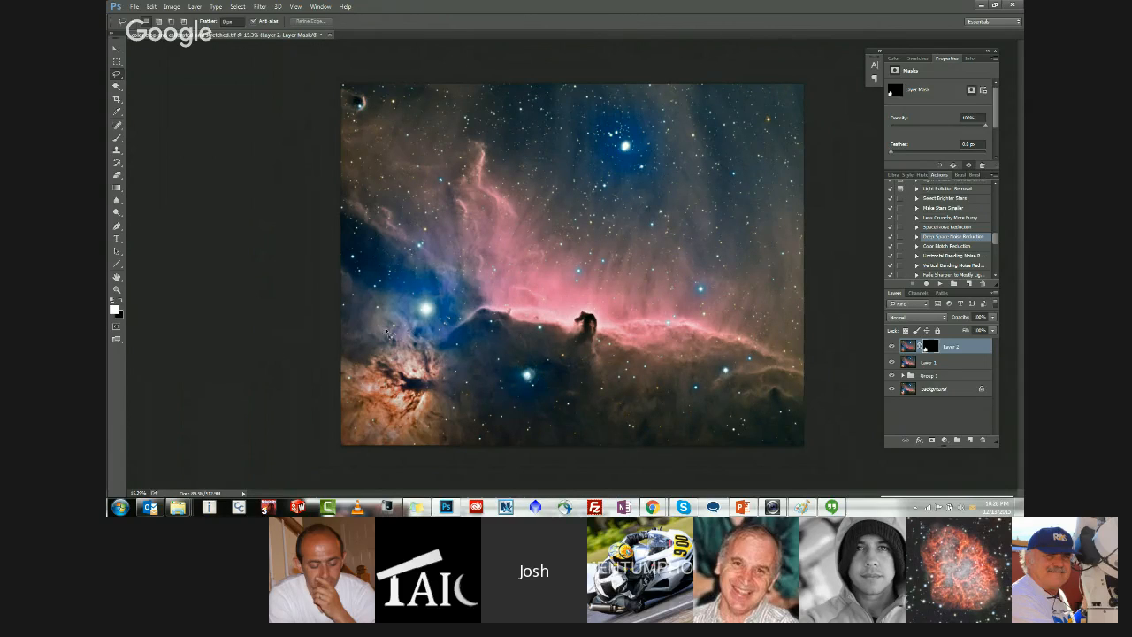
key("ctrl+plus")
scroll(362, 356, "up", 4)
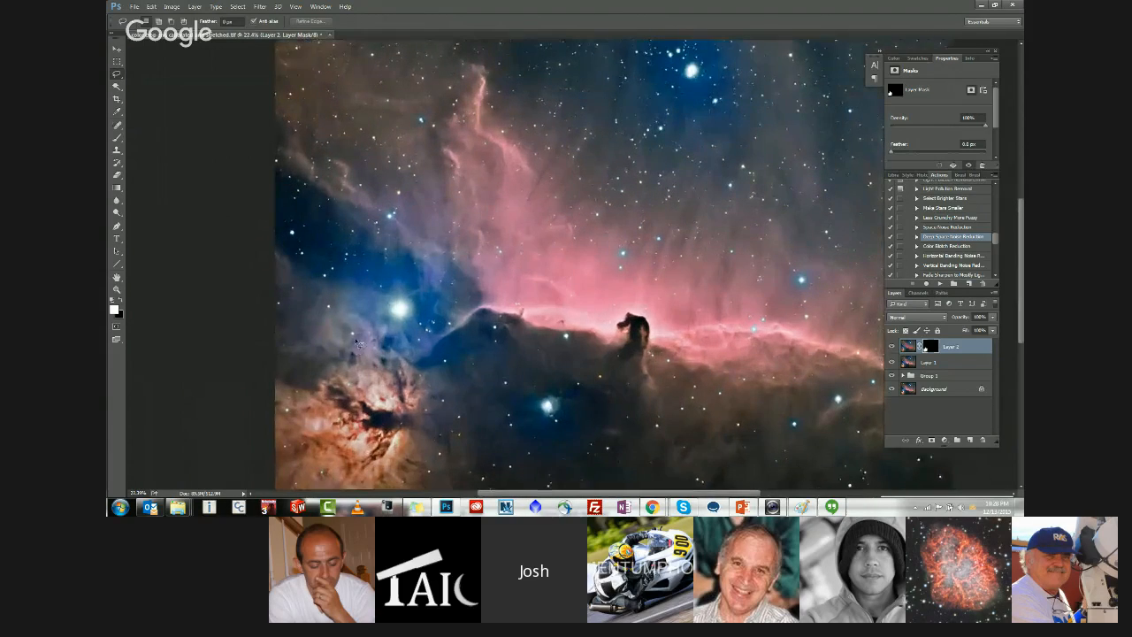
scroll(361, 354, "down", 5)
scroll(328, 416, "up", 3)
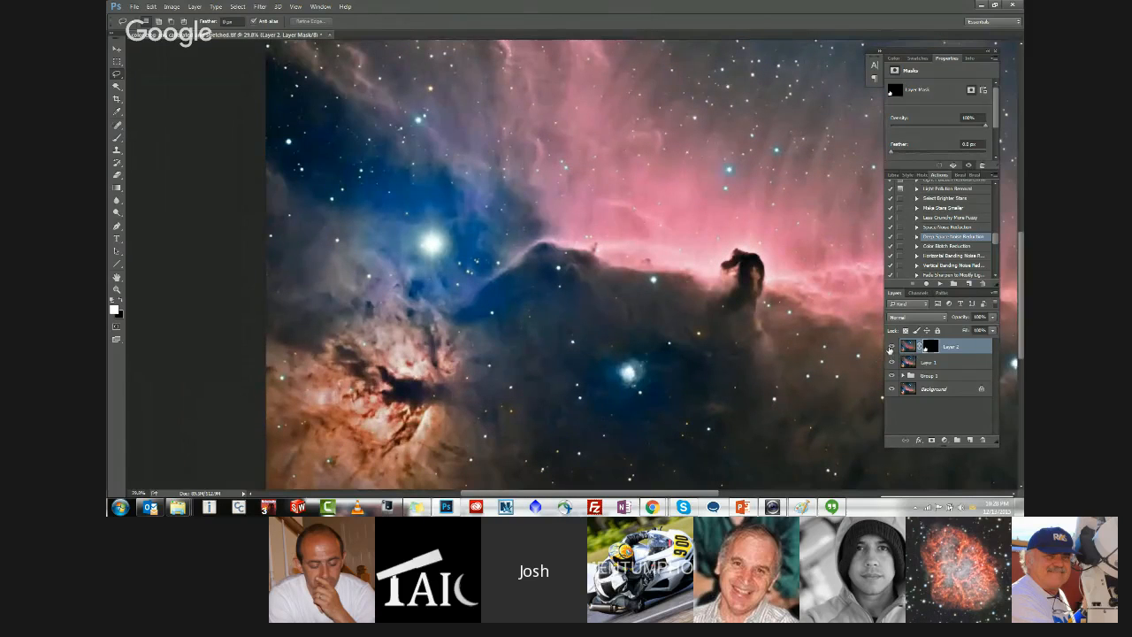
left_click(890, 347)
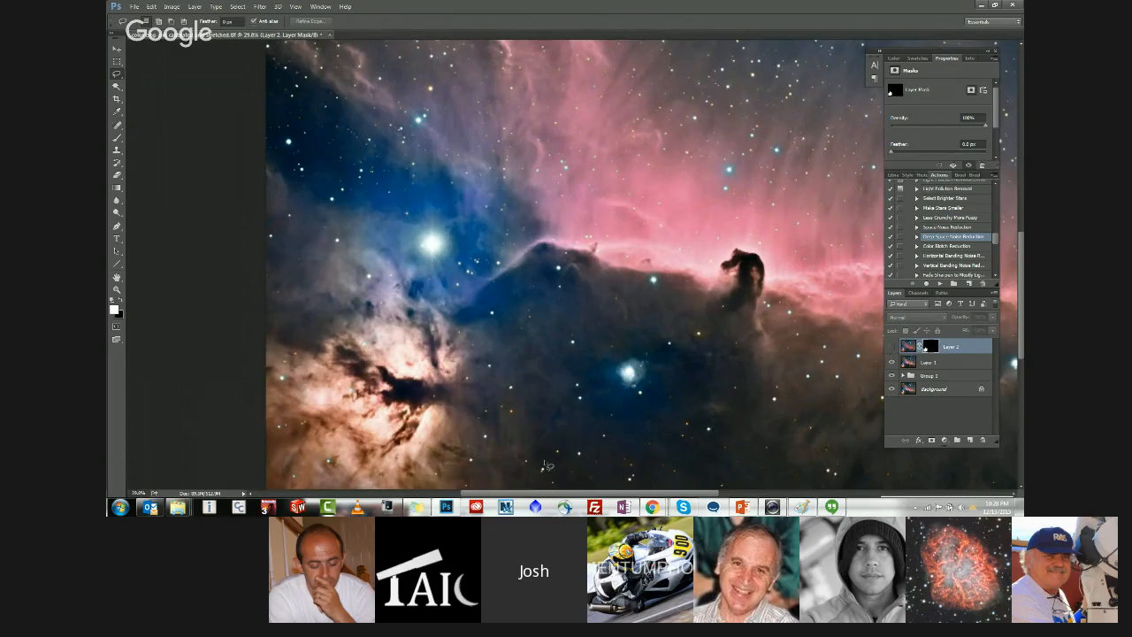
scroll(334, 427, "down", 3)
scroll(333, 426, "up", 4)
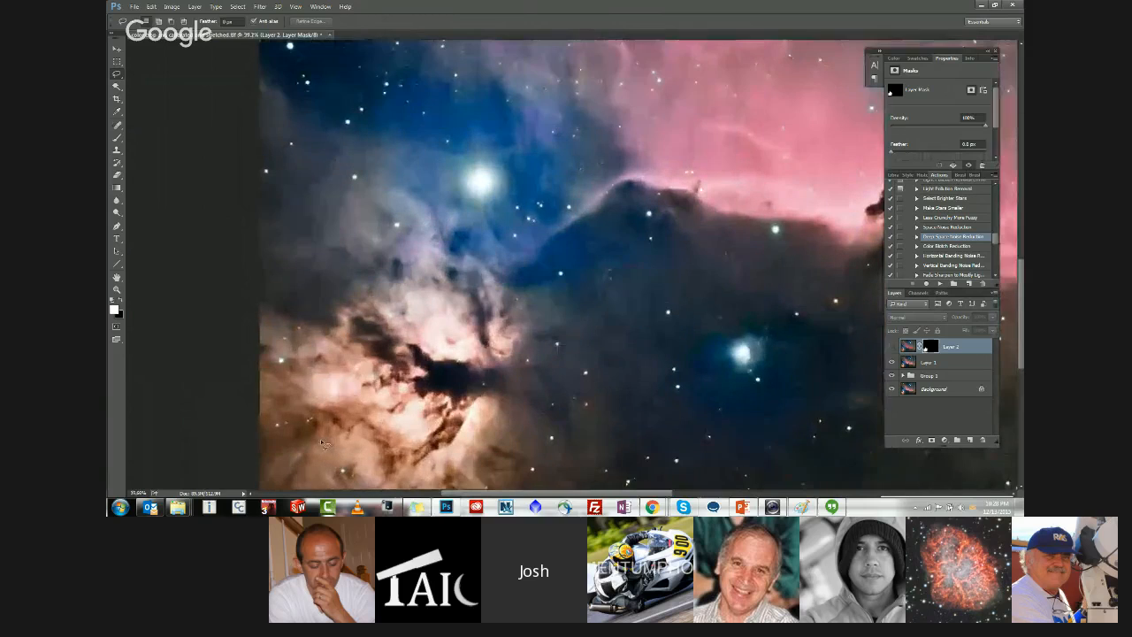
left_click(891, 346)
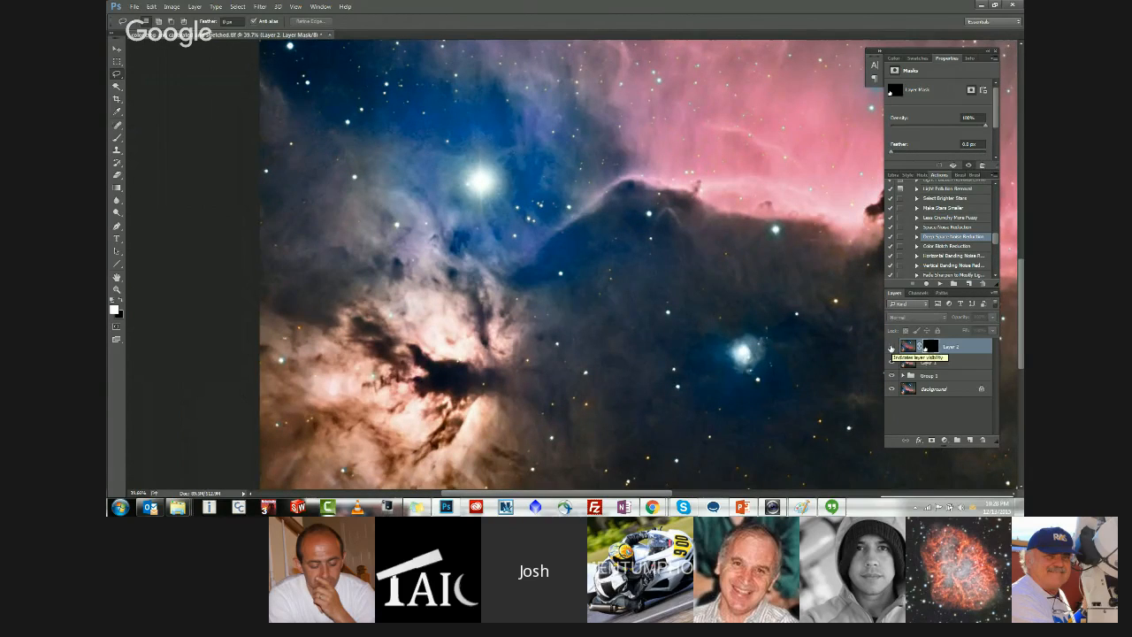
left_click(891, 346)
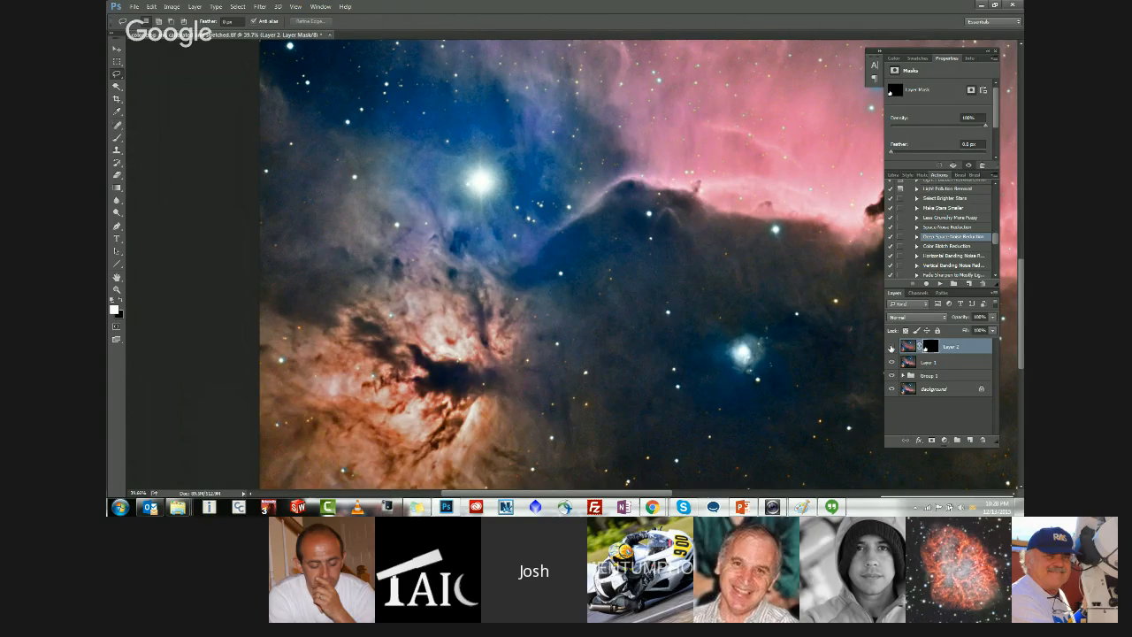
left_click(891, 347)
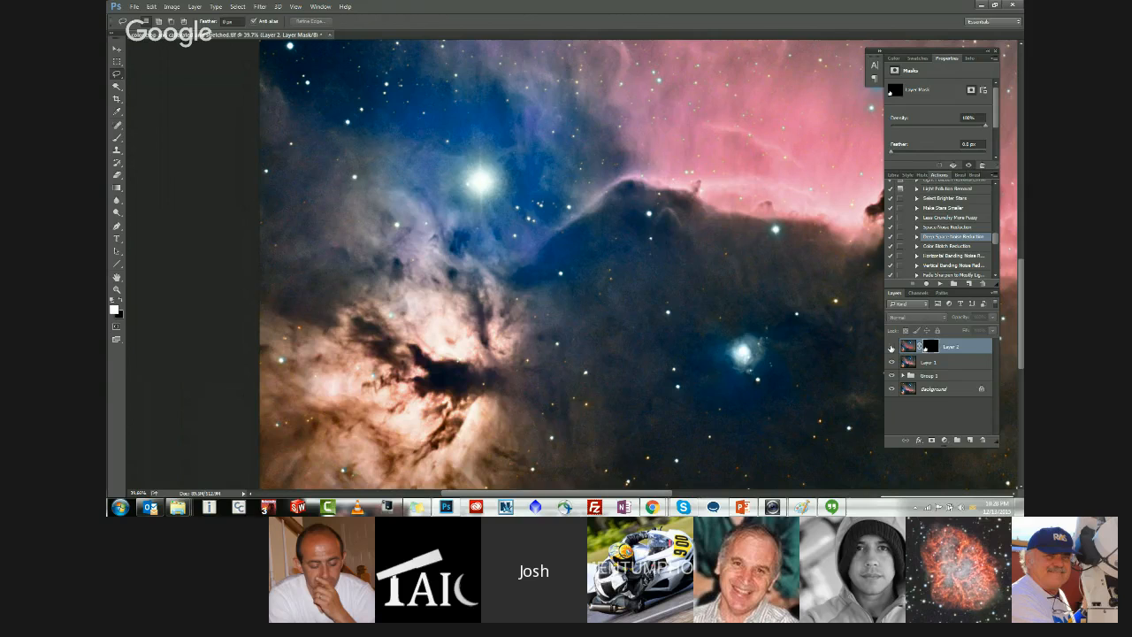
left_click(890, 347)
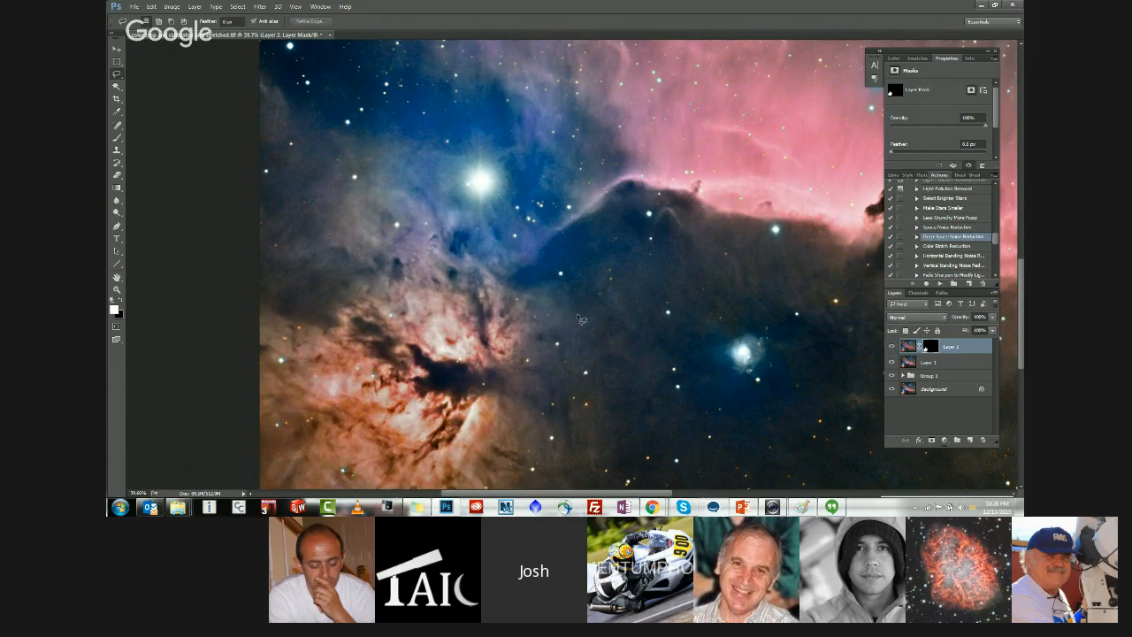
Step: Examine the faint streaks in the pink nebula above the Horsehead, both close up and in the full frame
scroll(747, 334, "down", 3)
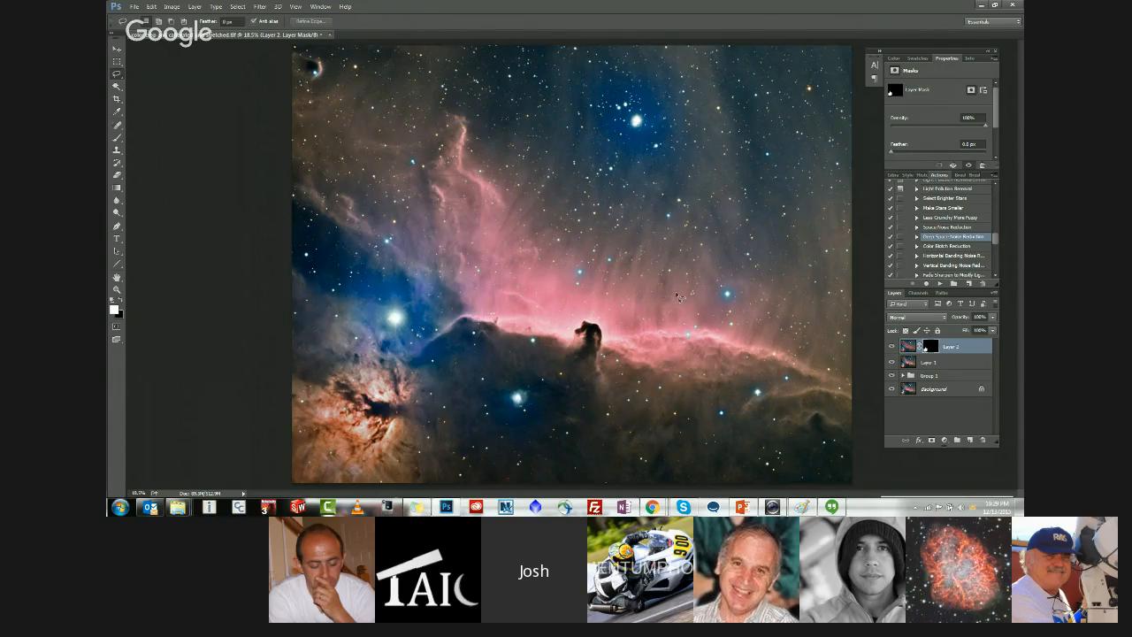
scroll(672, 305, "up", 1)
scroll(656, 316, "up", 3)
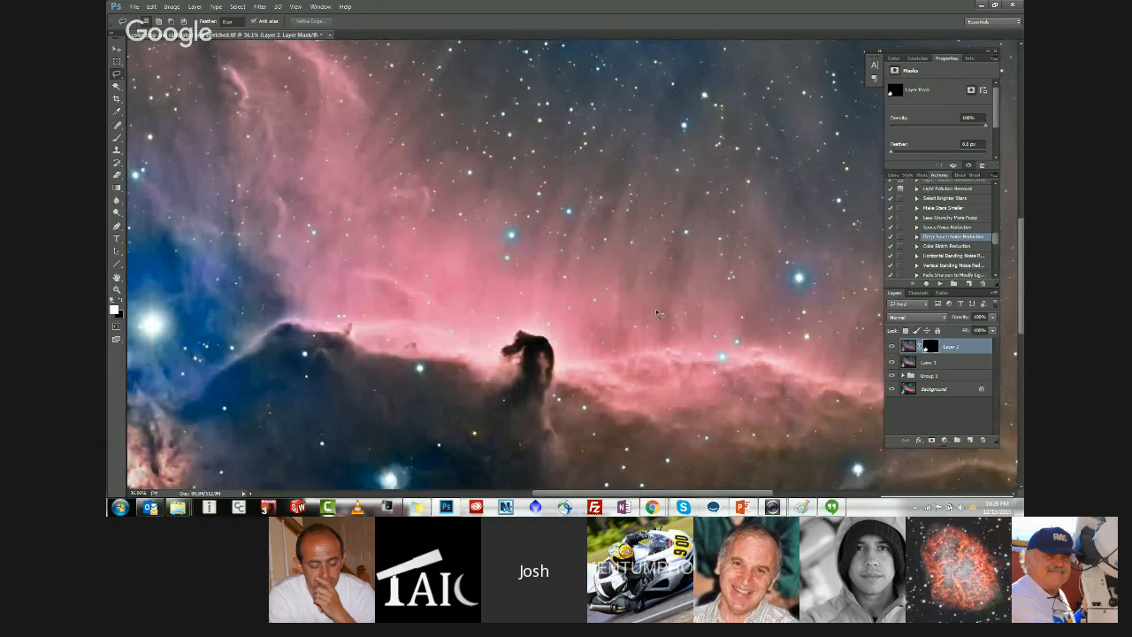
scroll(656, 308, "down", 3)
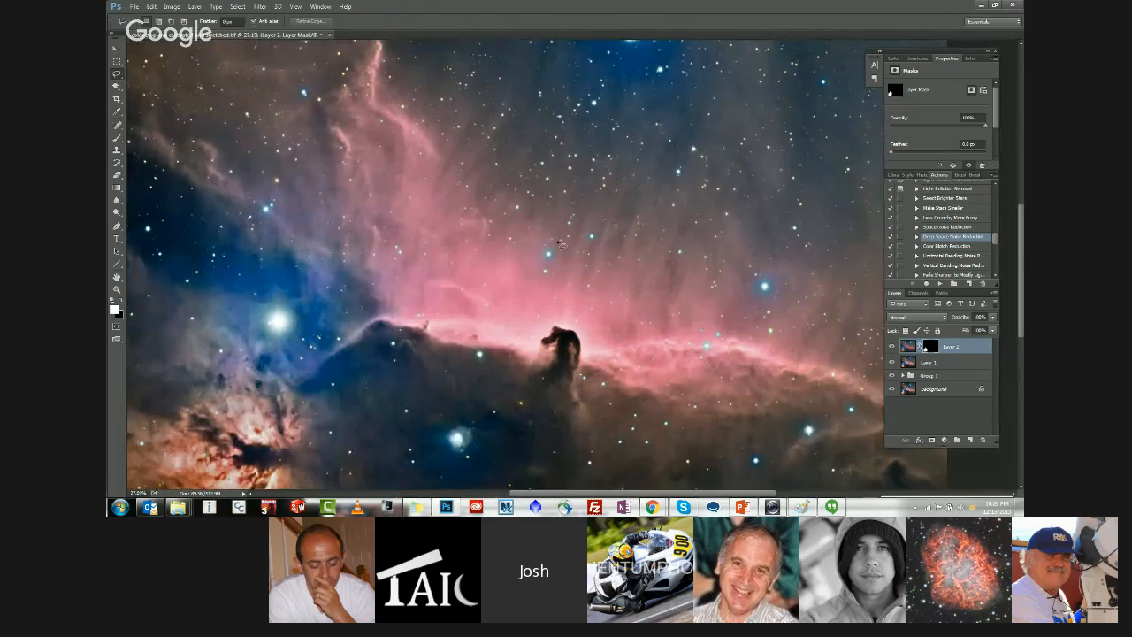
scroll(575, 247, "down", 1)
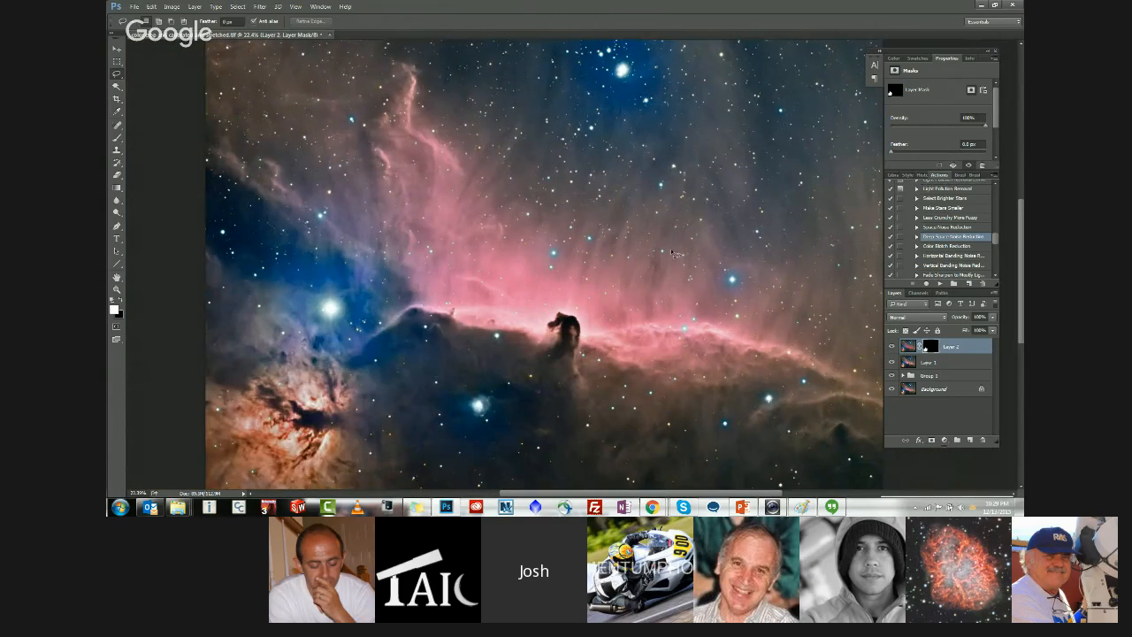
scroll(708, 251, "up", 3)
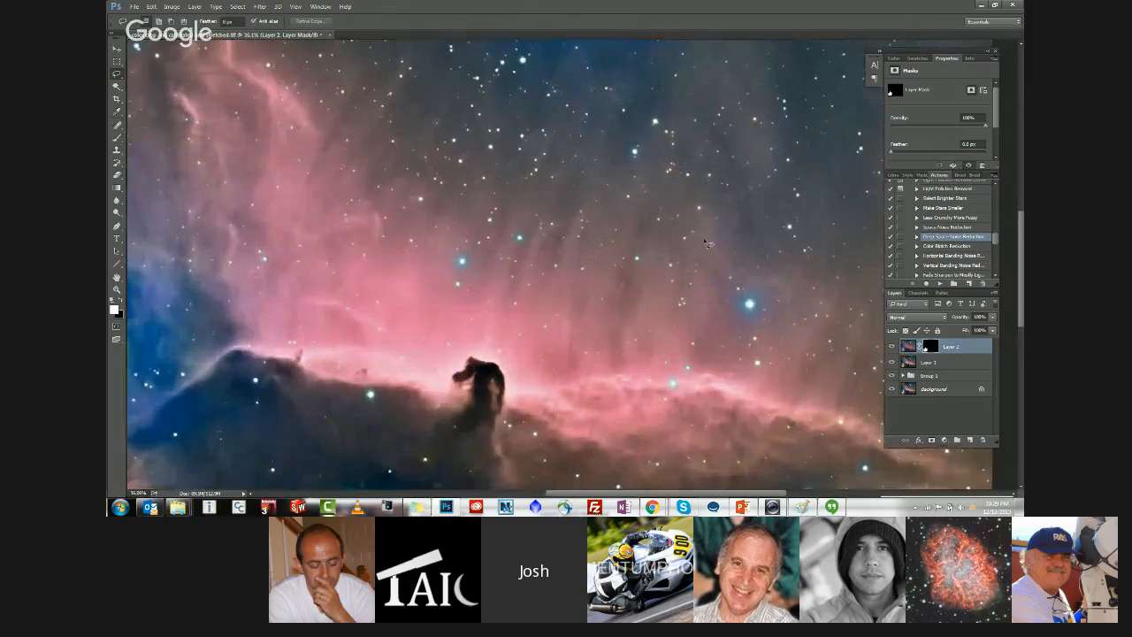
scroll(698, 245, "down", 1)
scroll(646, 253, "up", 3)
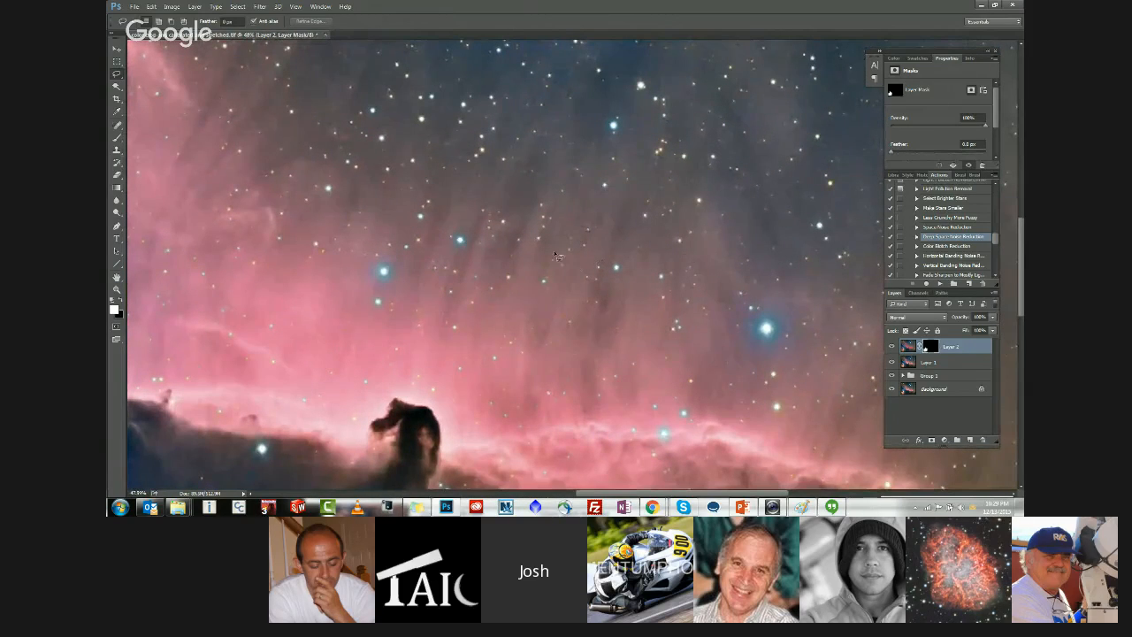
scroll(623, 274, "down", 1)
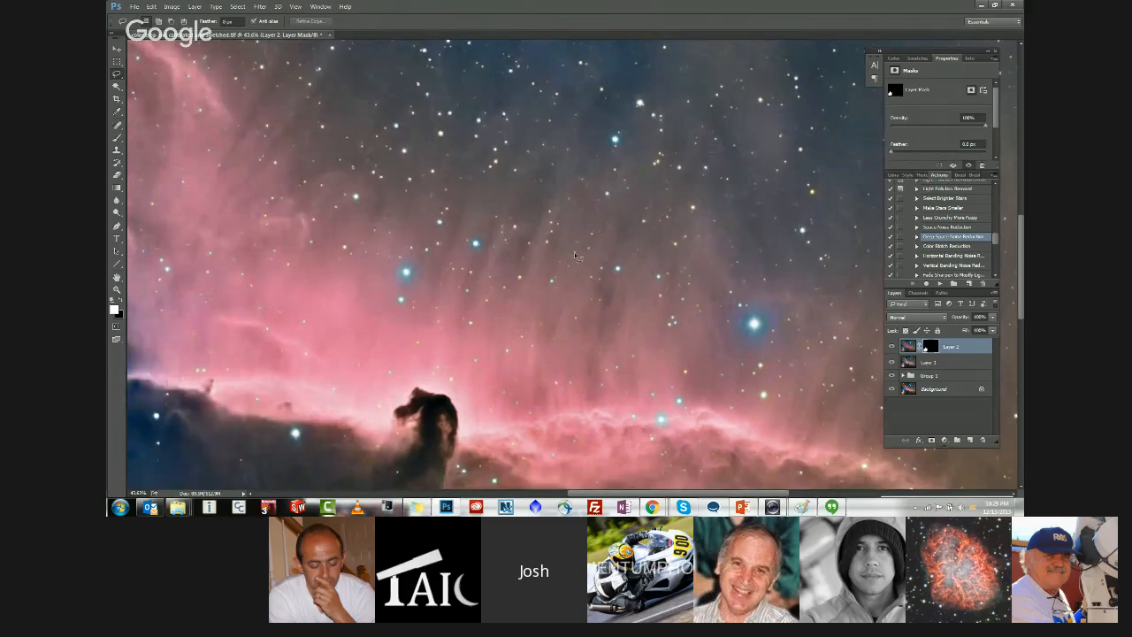
scroll(597, 270, "down", 2)
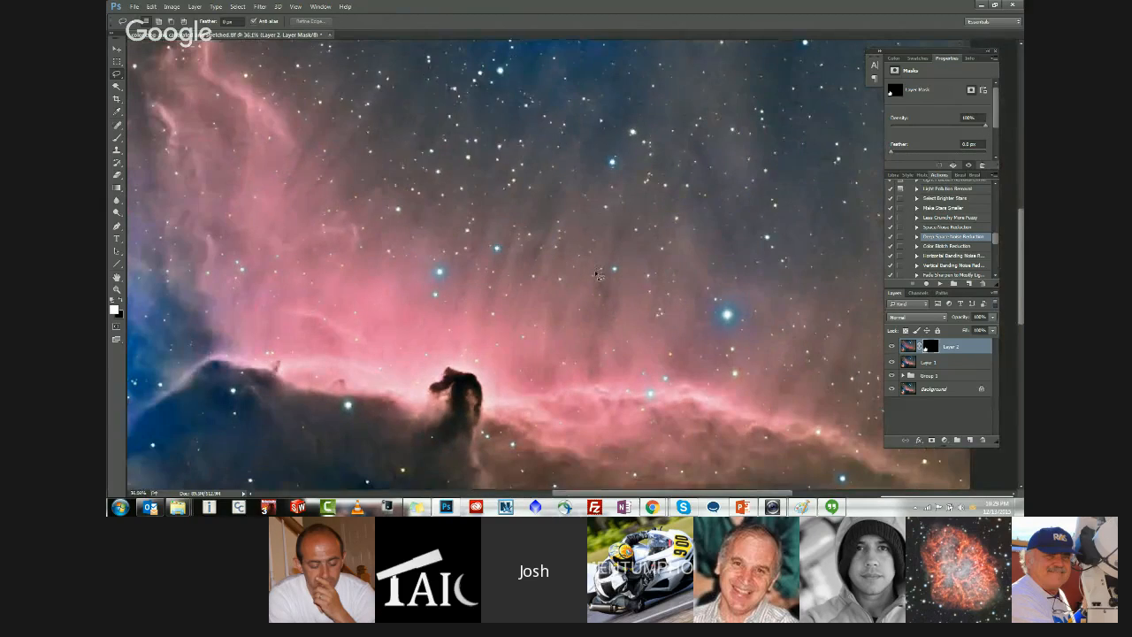
scroll(584, 247, "up", 2)
scroll(540, 204, "down", 3)
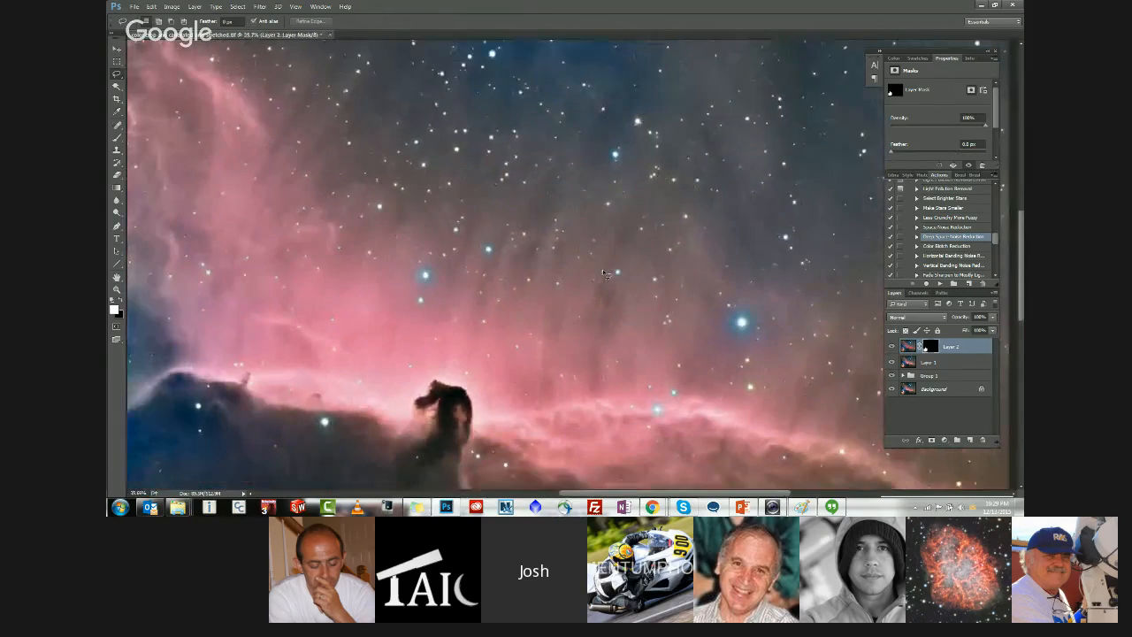
scroll(527, 181, "down", 3)
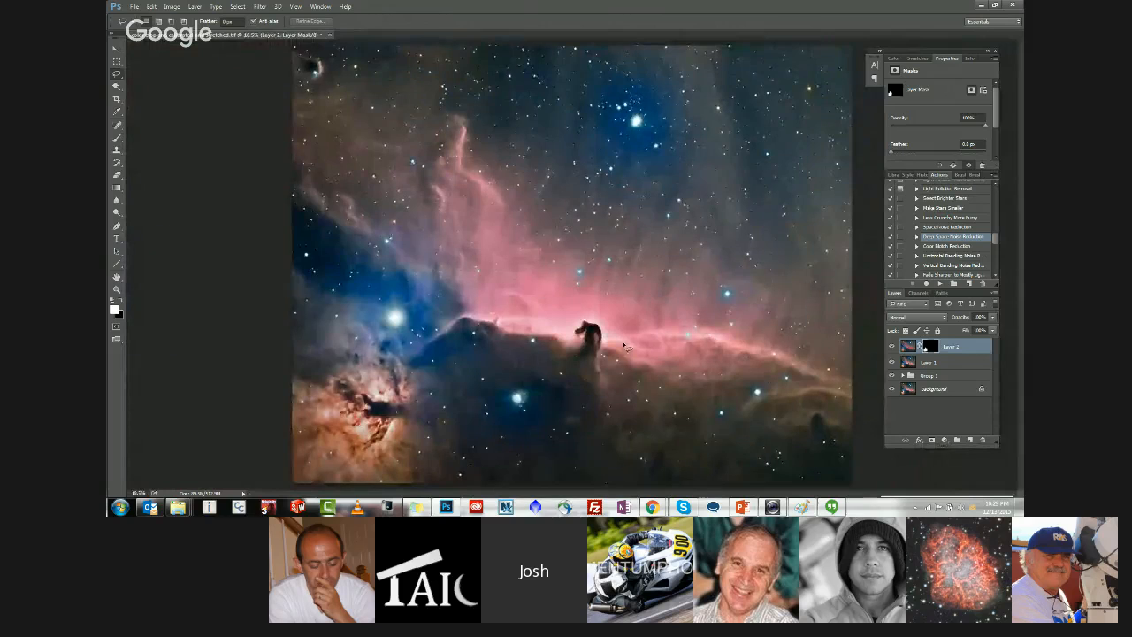
Step: Examine the dark dust and small stars below the Horsehead down to the image's bottom edge
scroll(731, 414, "up", 1)
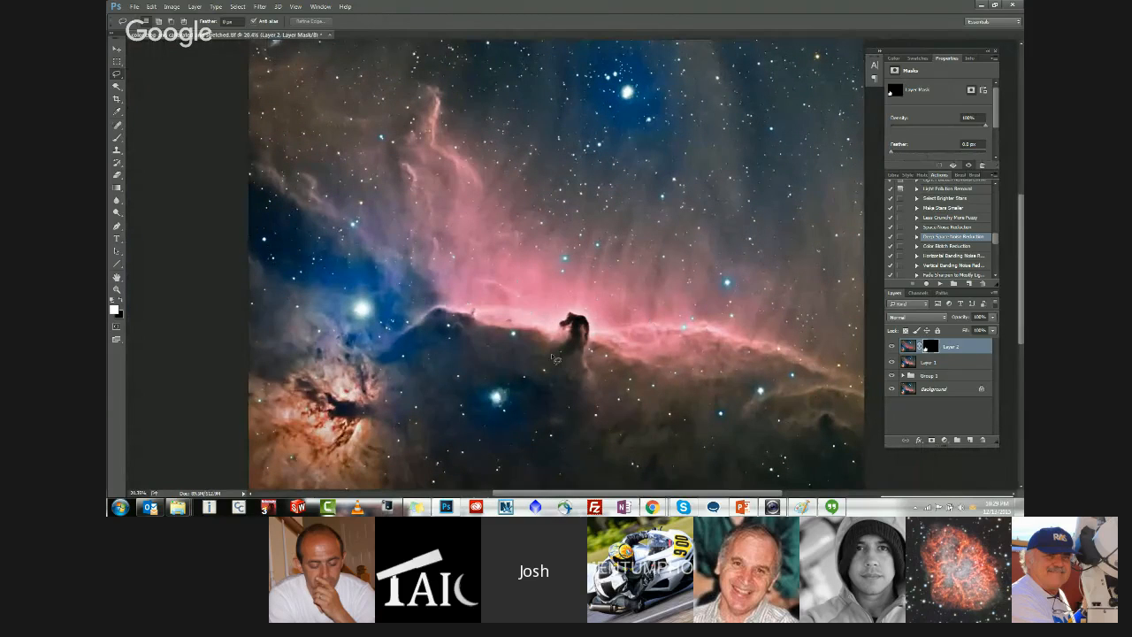
scroll(555, 359, "down", 1)
scroll(609, 473, "up", 3)
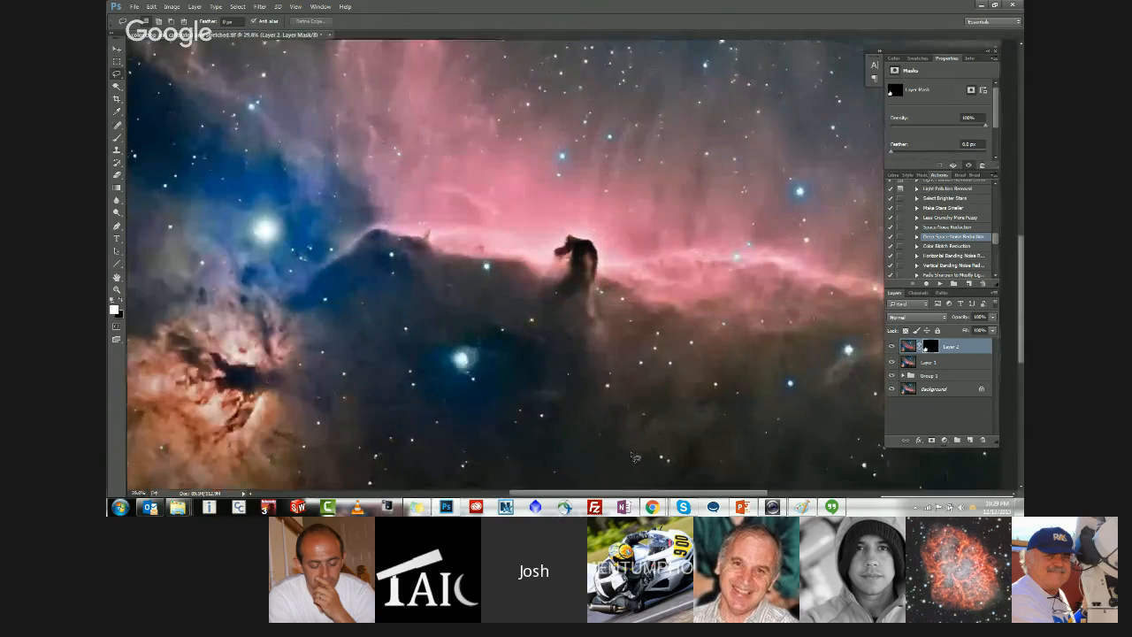
scroll(634, 456, "up", 2)
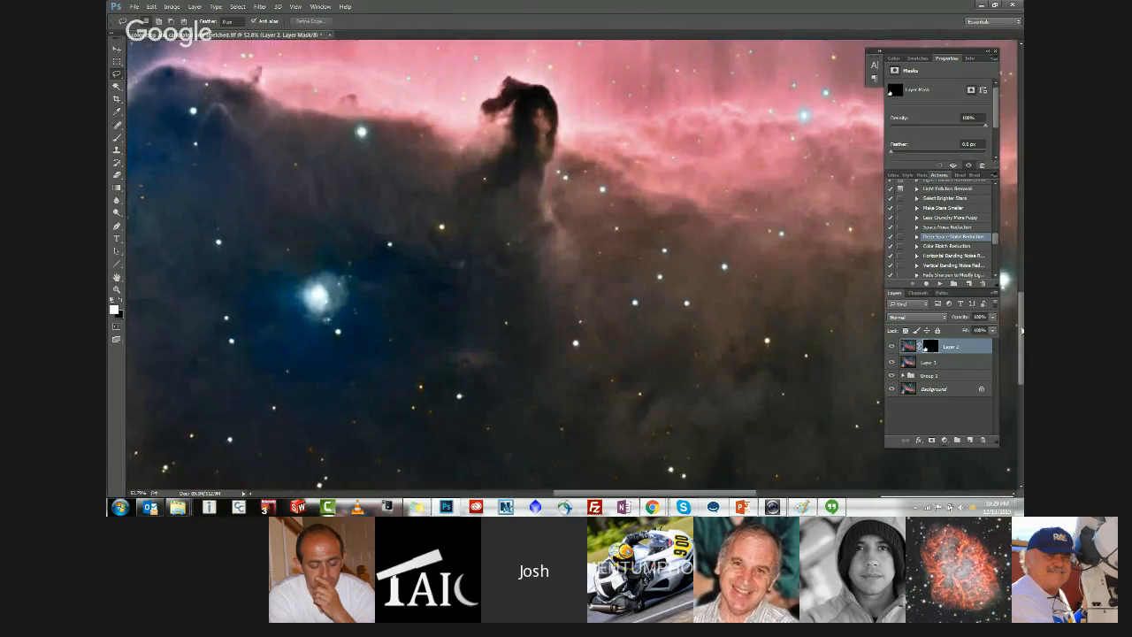
left_click_drag(1023, 331, 1022, 379)
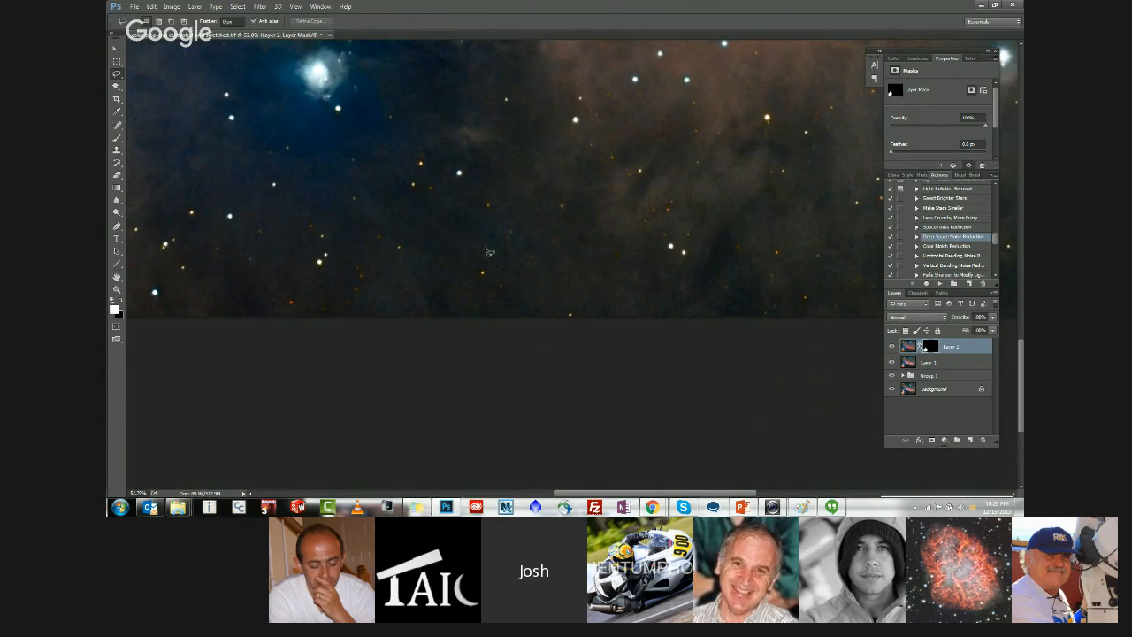
scroll(464, 244, "down", 1)
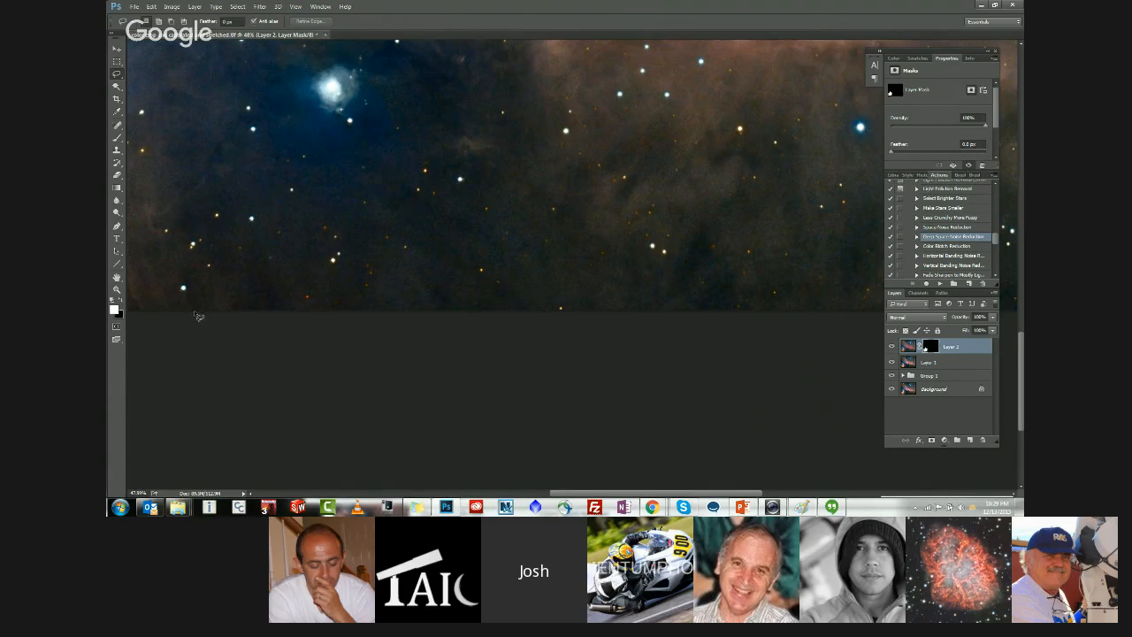
mouse_move(198, 315)
left_mouse_down()
mouse_move(214, 309)
mouse_move(209, 267)
left_mouse_up()
left_click(245, 276)
scroll(488, 180, "down", 1)
scroll(488, 181, "down", 1)
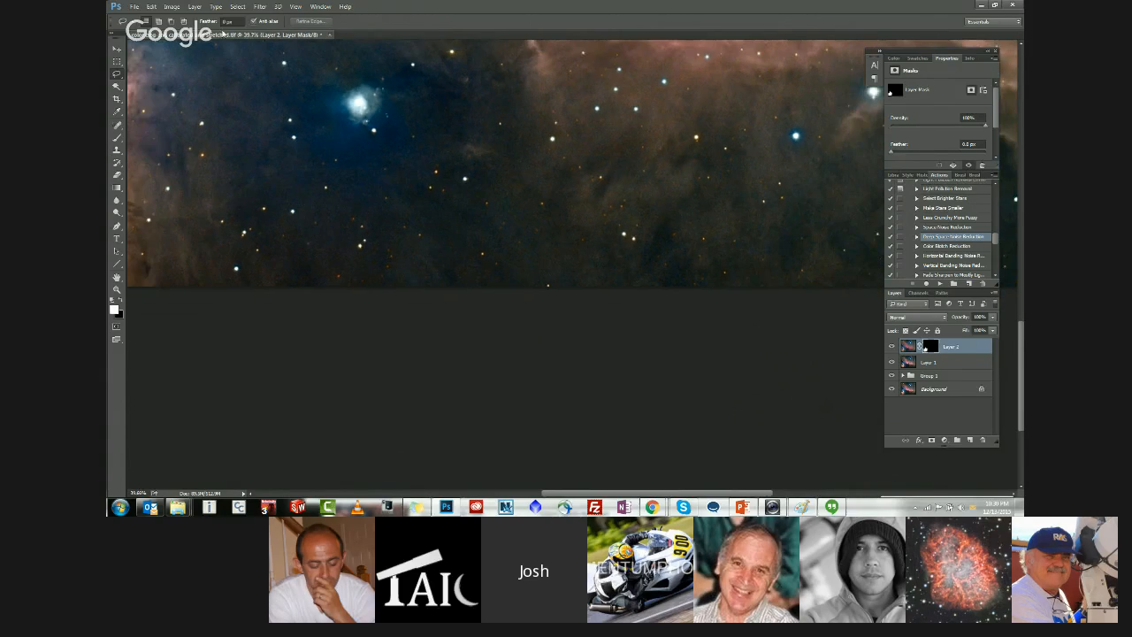
Step: Paste a merged copy of the whole image as a new top layer and add a white layer mask to it
left_click(171, 6)
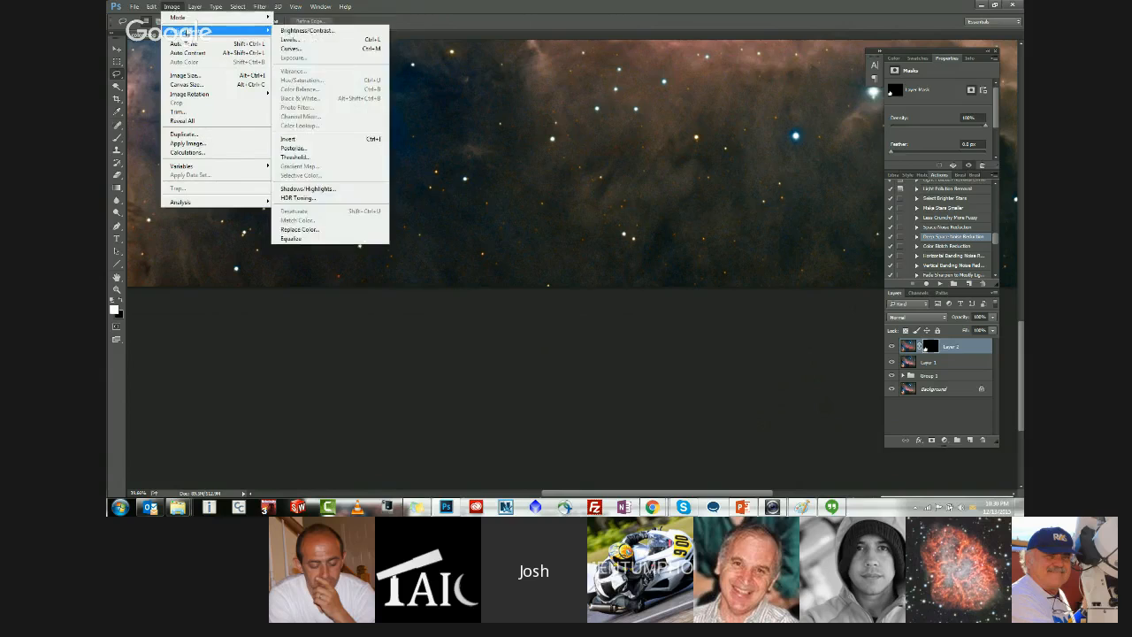
left_click(247, 17)
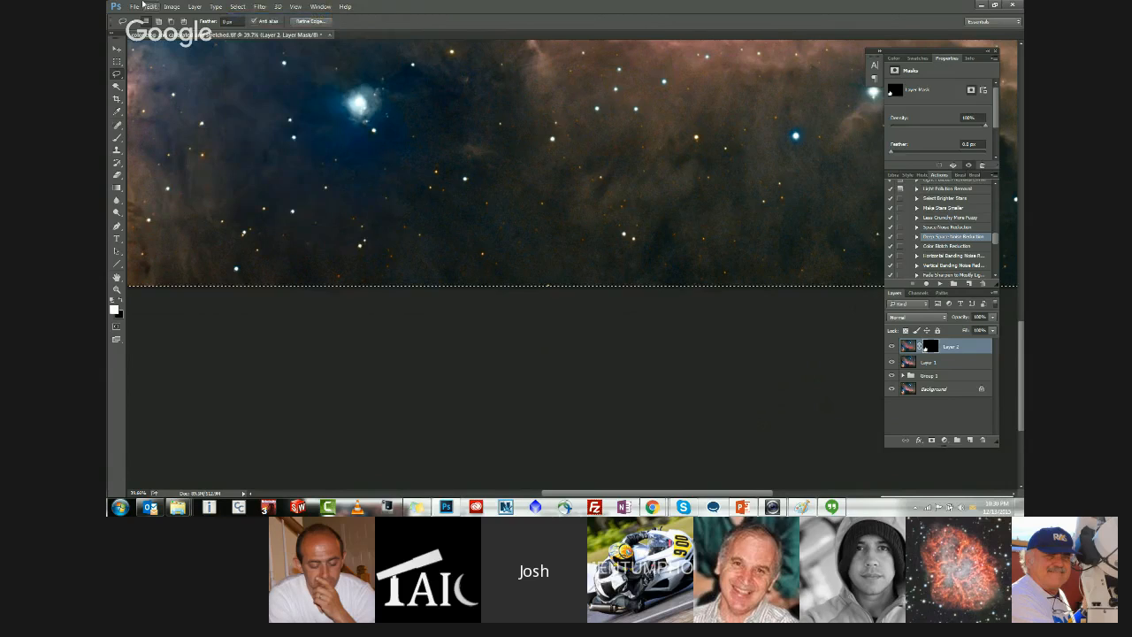
left_click(152, 6)
left_click(212, 79)
key("ctrl+v")
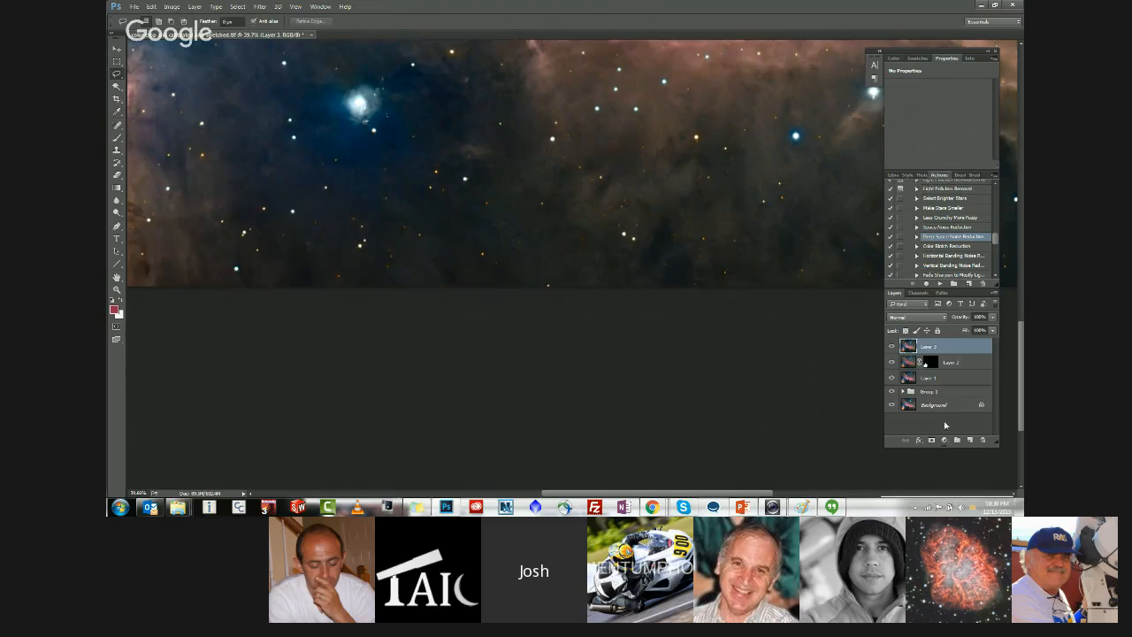
left_click(932, 440)
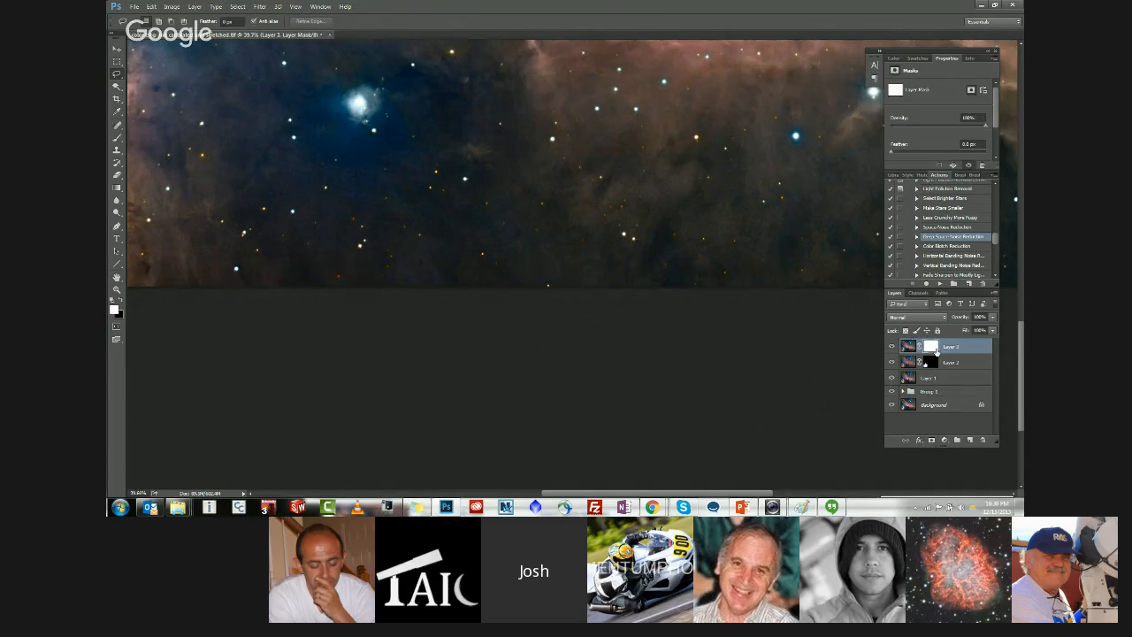
Step: Paste the copied image into Layer 3's mask as a grayscale picture and invert its tones
left_click(932, 345, "alt")
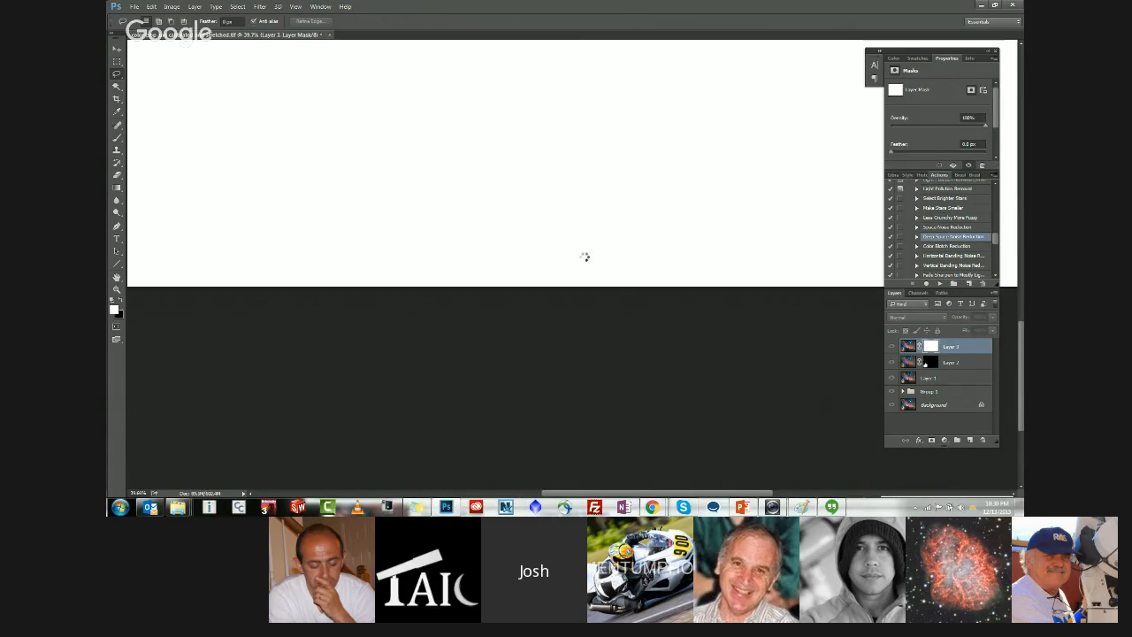
key("ctrl+v")
left_click(172, 7)
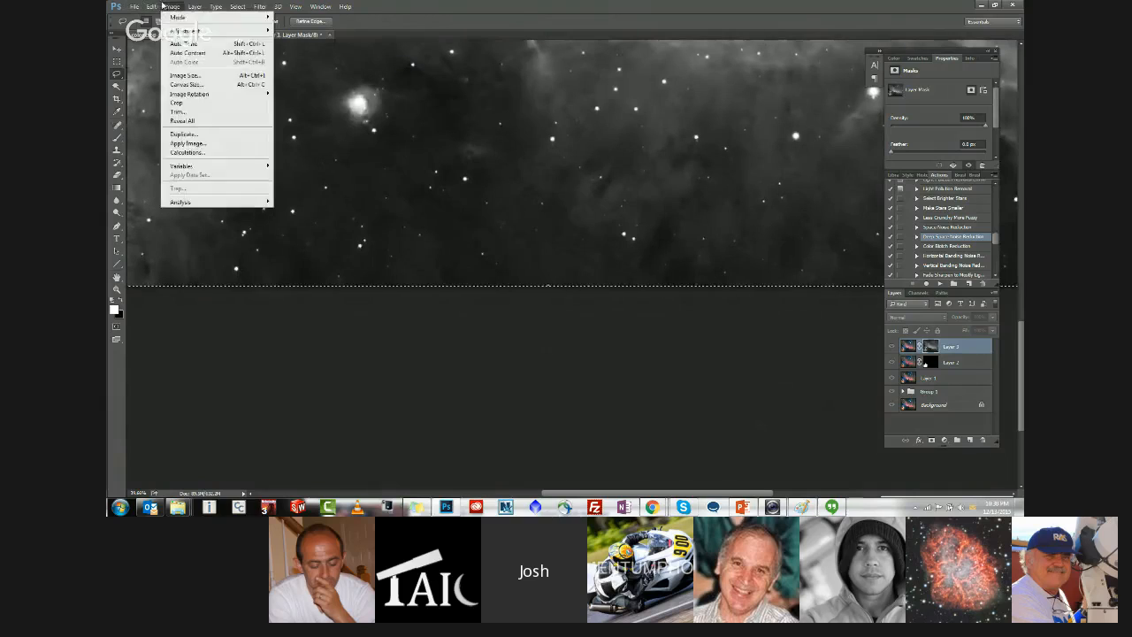
mouse_move(187, 31)
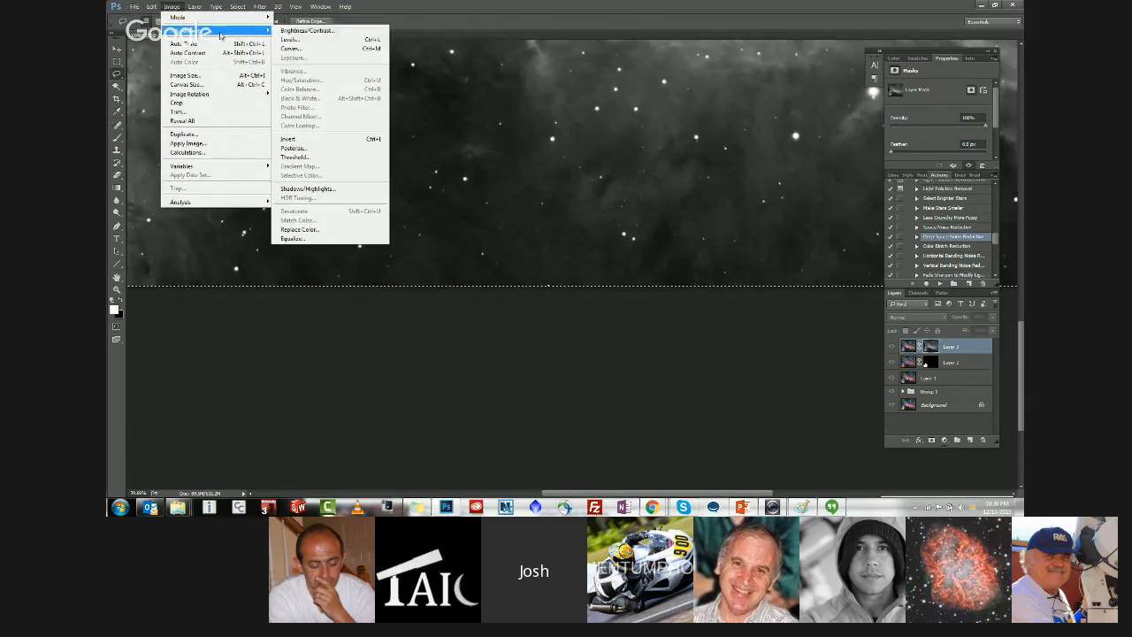
left_click(298, 140)
key("ctrl+d")
scroll(483, 213, "down", 7)
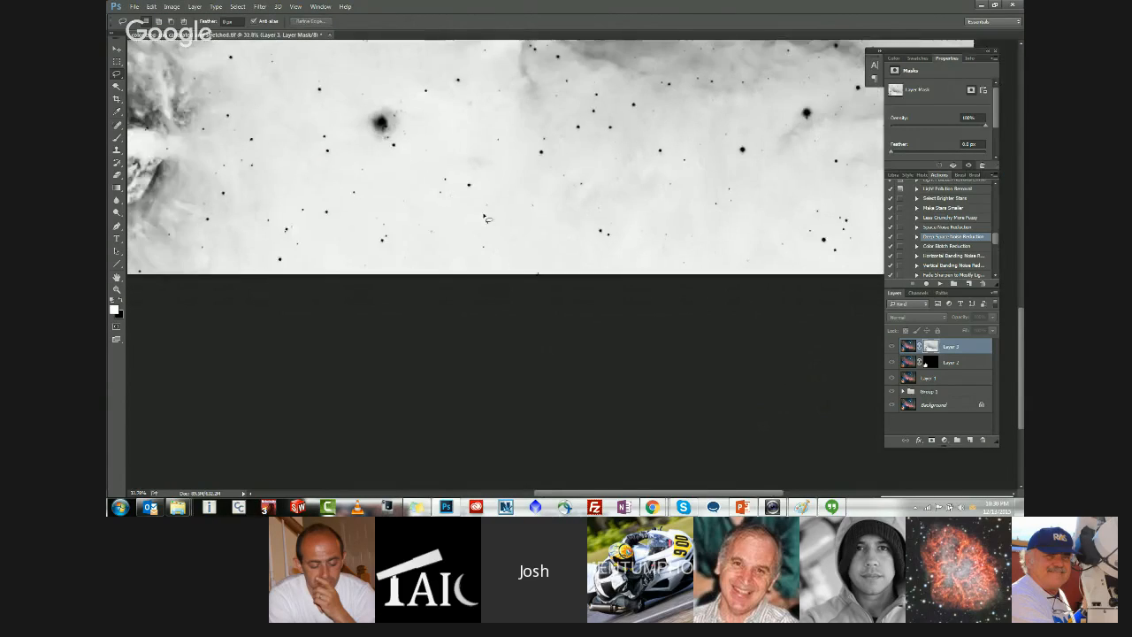
scroll(483, 213, "down", 3)
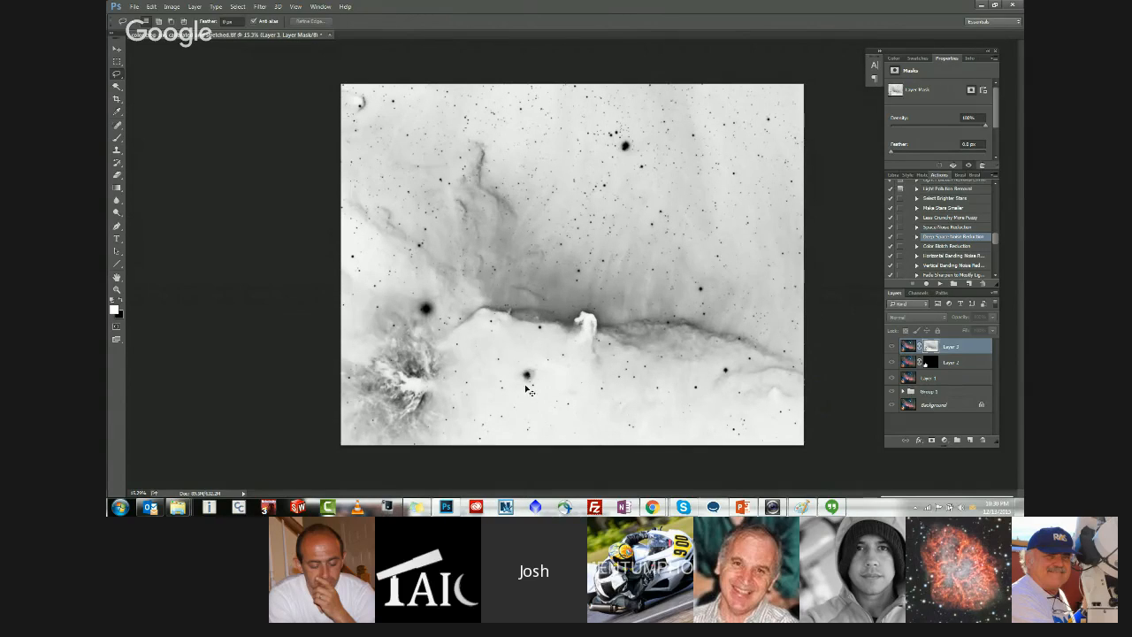
Step: Darken Layer 3's mask with two Curves passes, pulling input 150 down to output 78, and input about 160 to 93
key("ctrl+m")
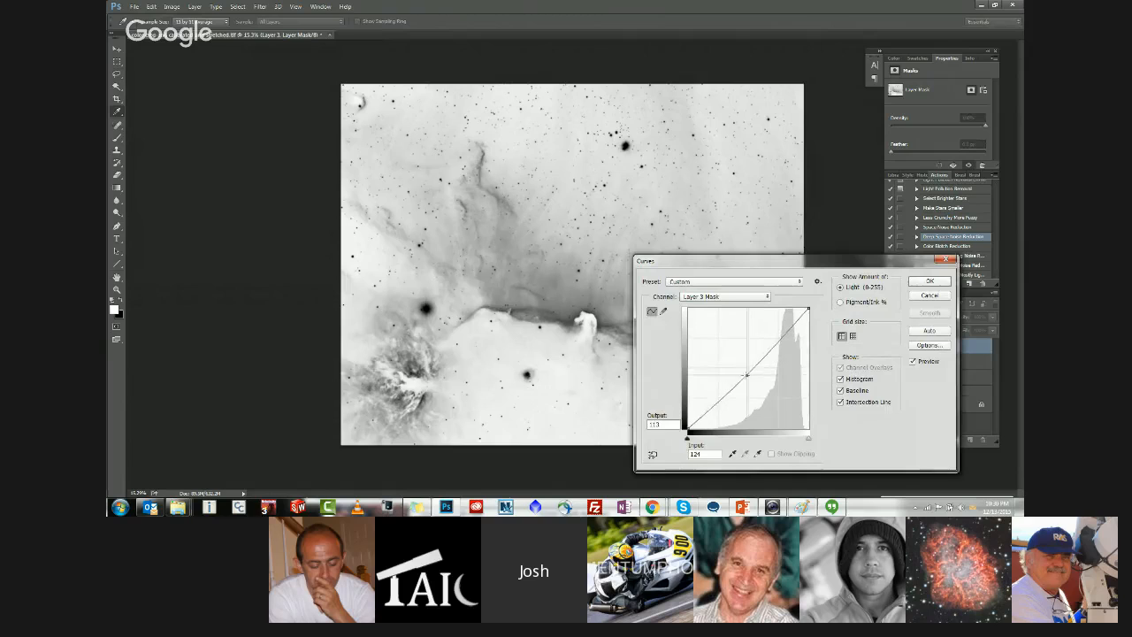
left_click_drag(748, 375, 763, 391)
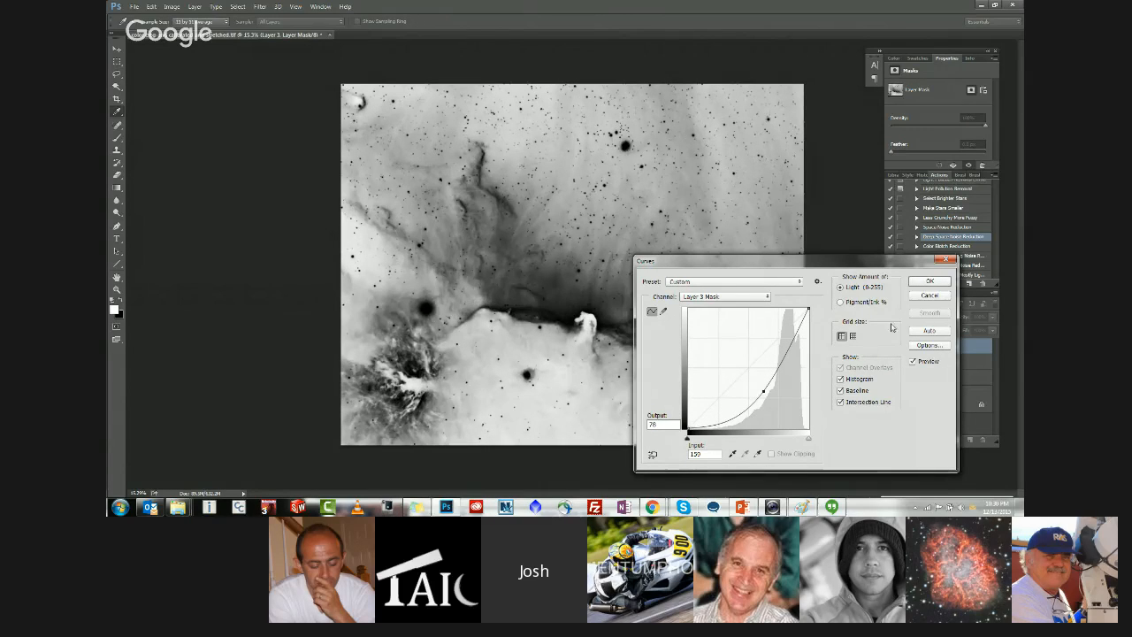
left_click(928, 281)
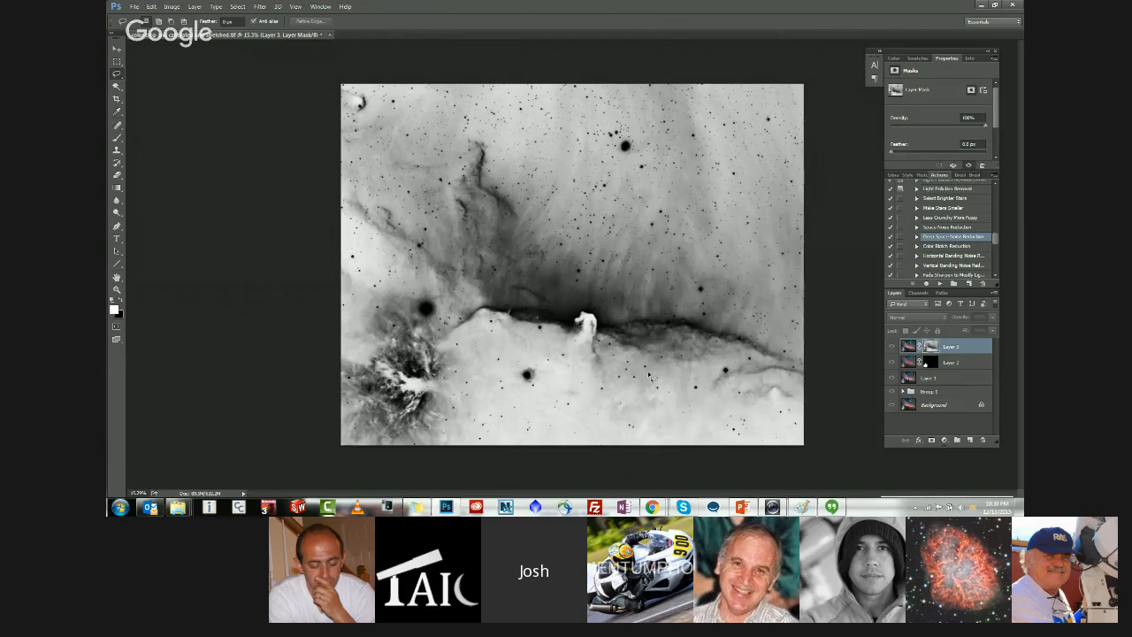
key("ctrl+m")
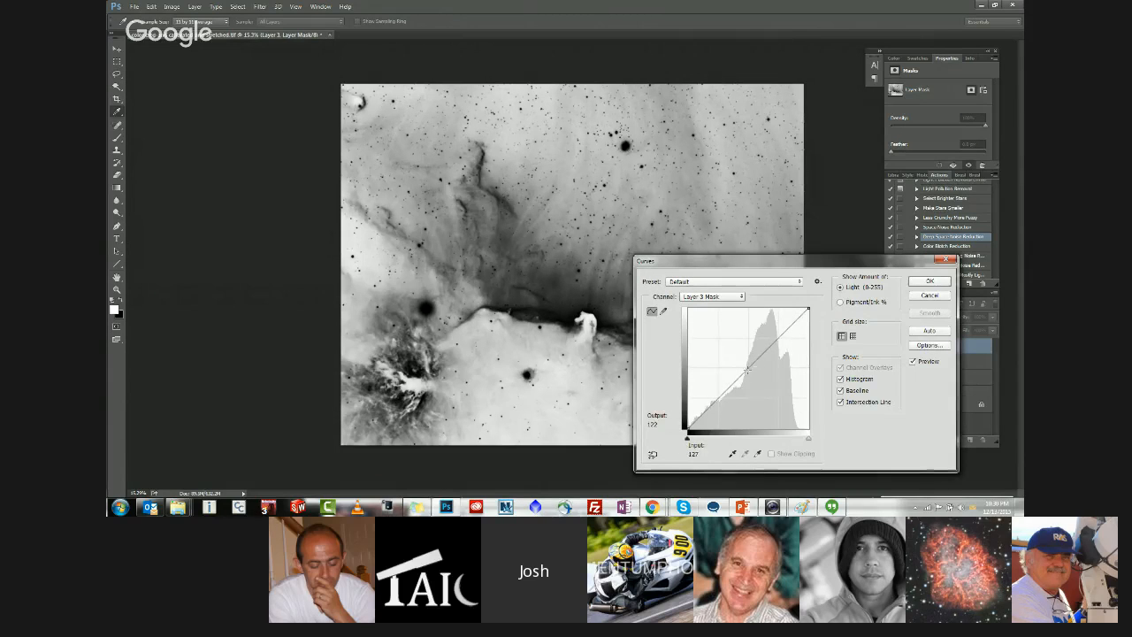
left_click_drag(748, 369, 765, 383)
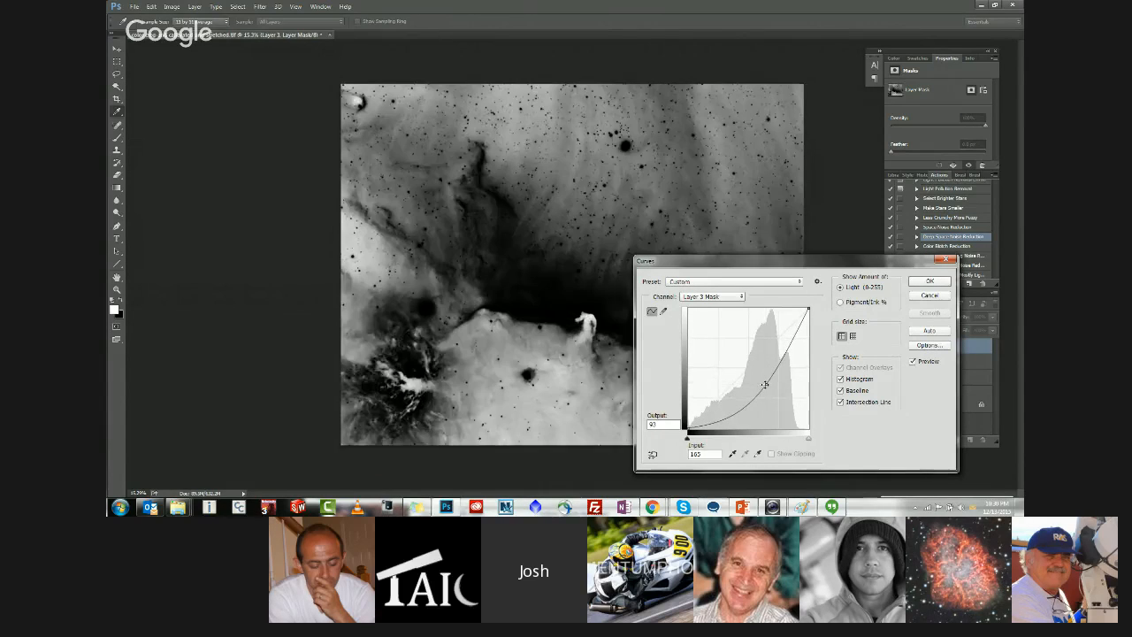
left_click(928, 281)
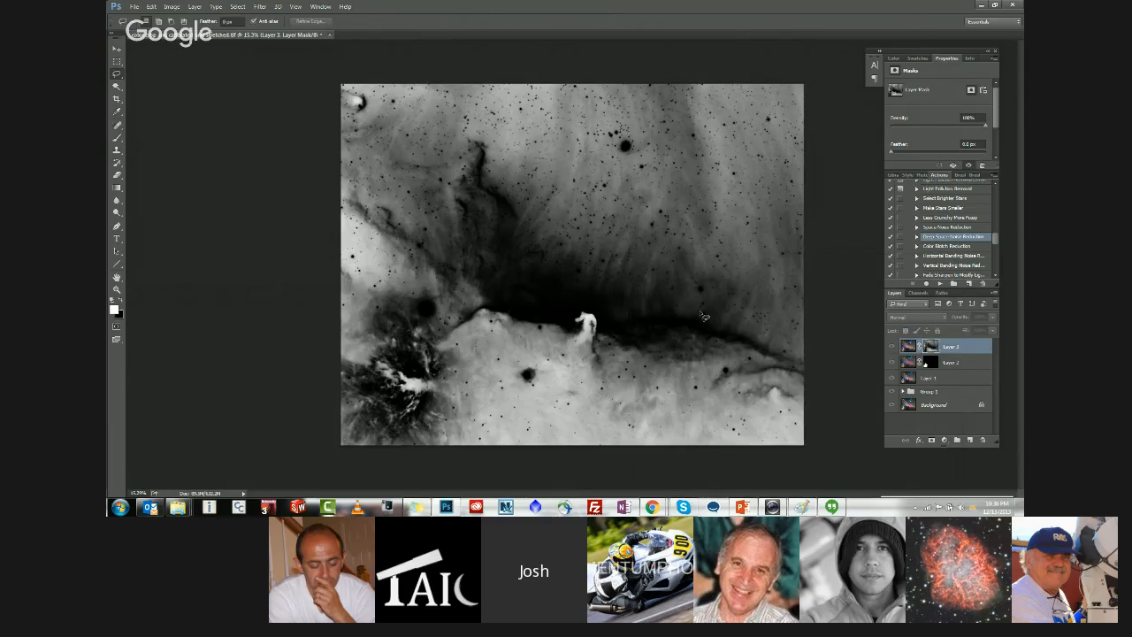
Step: Darken the mask with two further Curves passes, lowering input about 119 to output 56, and input 121 to 63
key("ctrl+m")
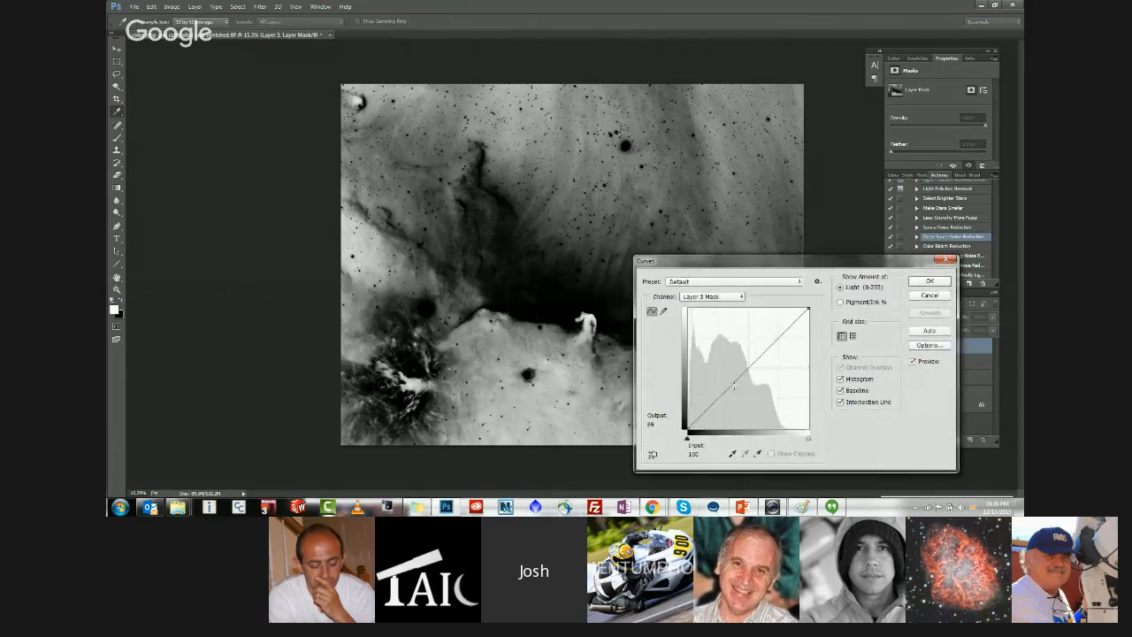
left_click_drag(736, 385, 744, 402)
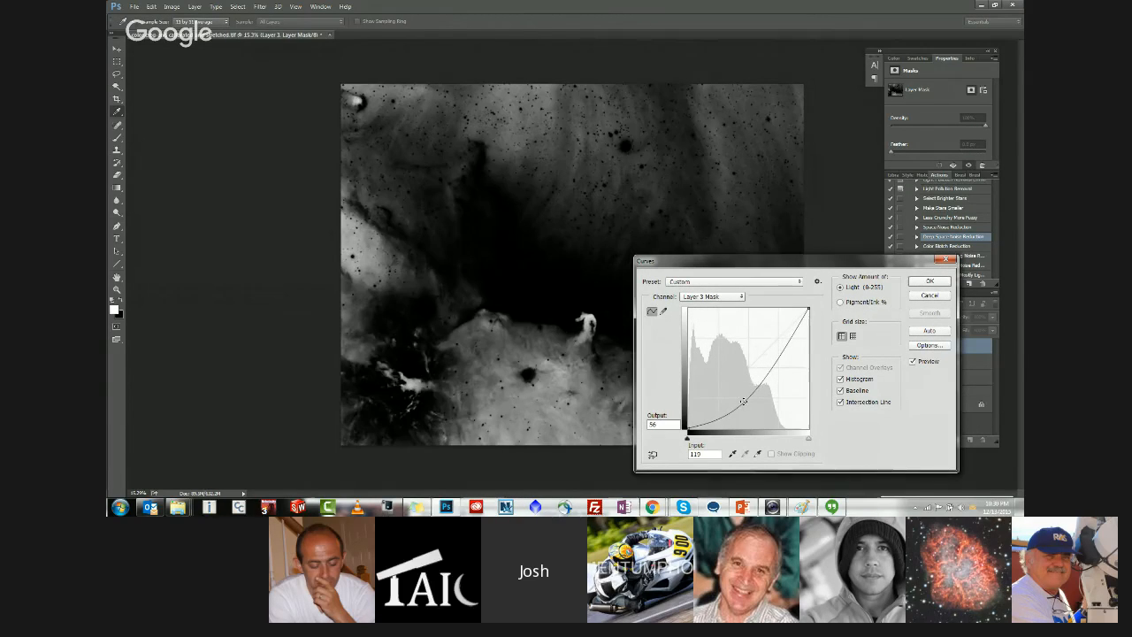
left_click(926, 282)
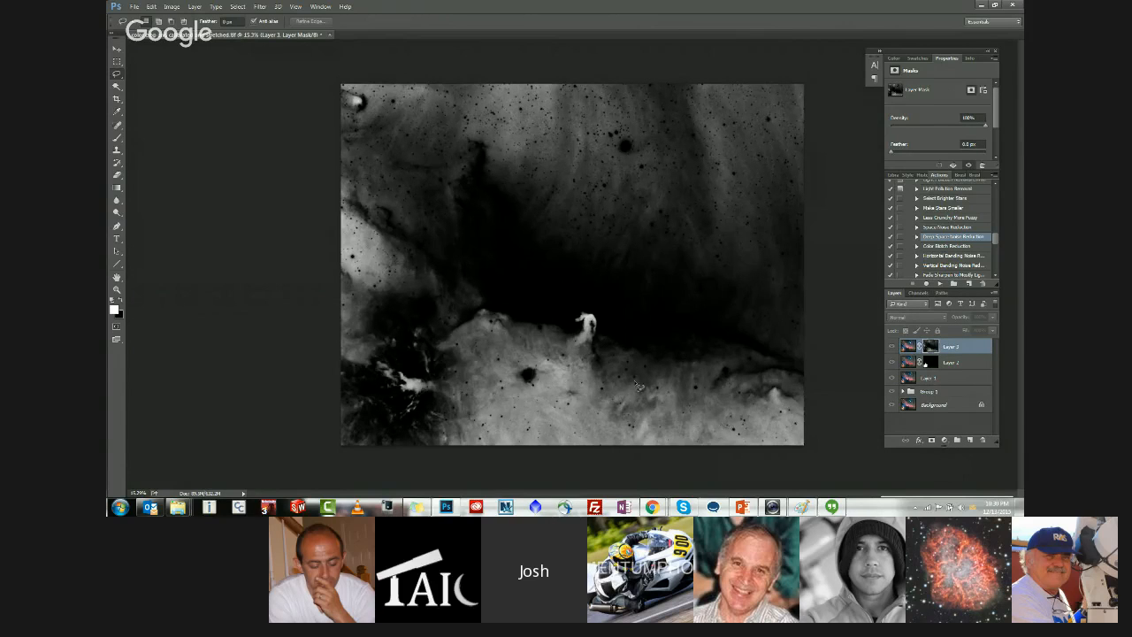
key("ctrl+m")
left_click_drag(743, 379, 748, 398)
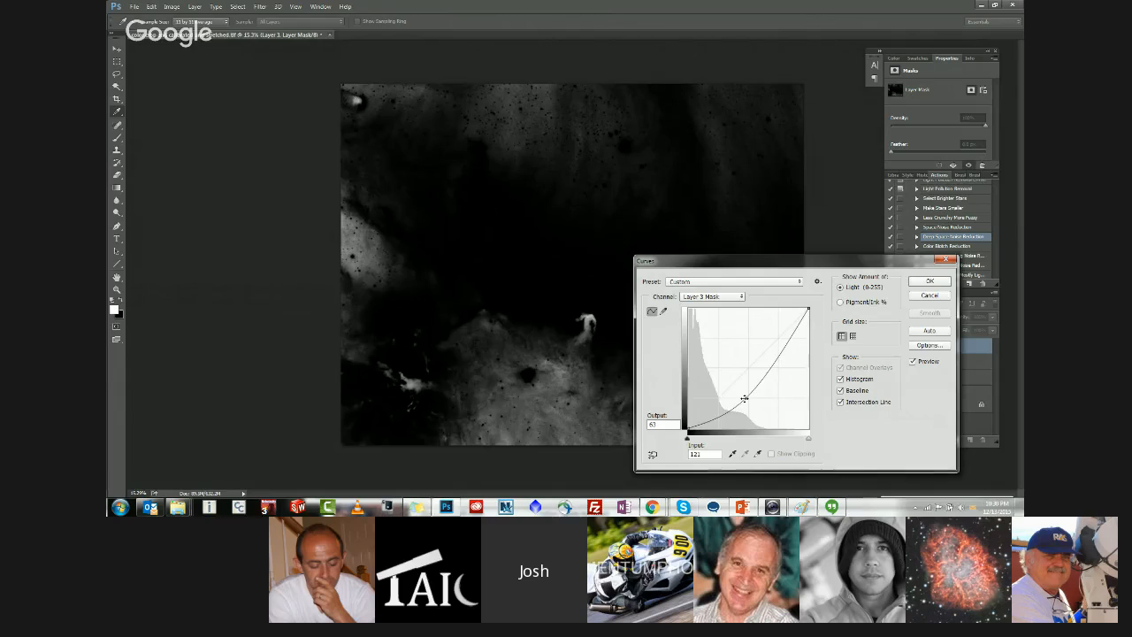
left_click(929, 280)
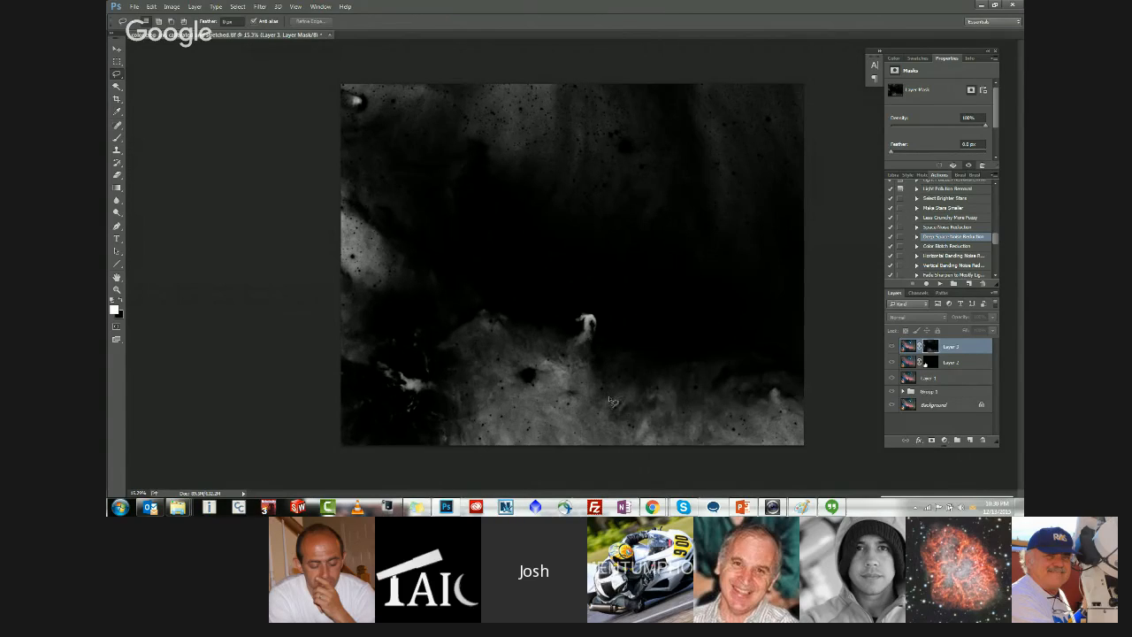
Step: Suppress more of the mask's gray areas with two Curves passes, lowering input 125 to output about 89, and input 84 to 60
key("ctrl+0")
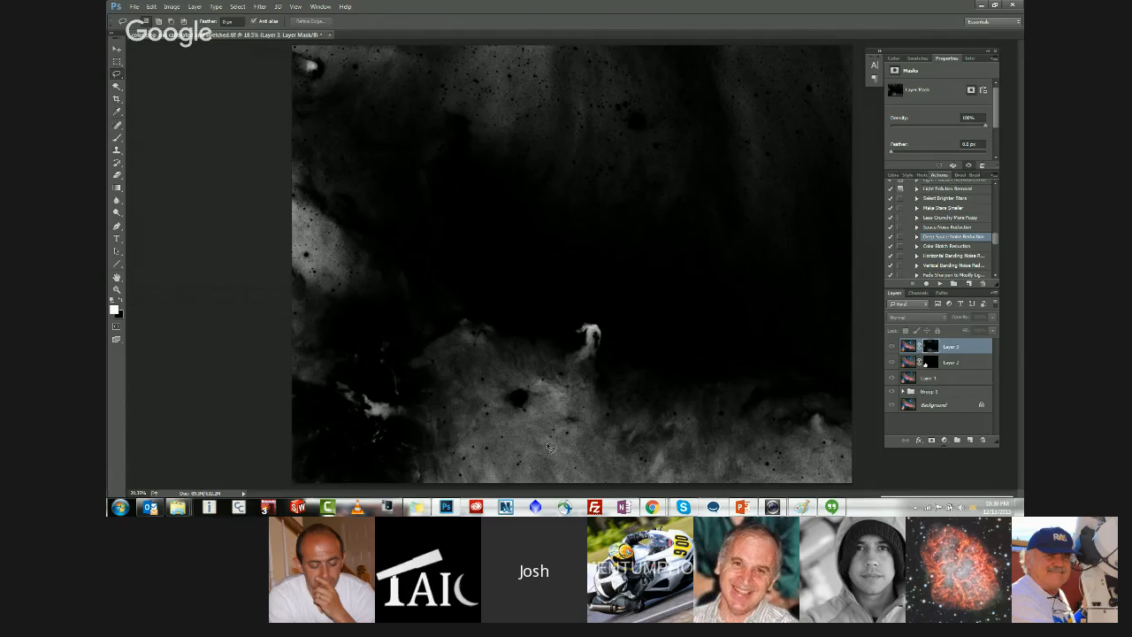
scroll(549, 444, "up", 3)
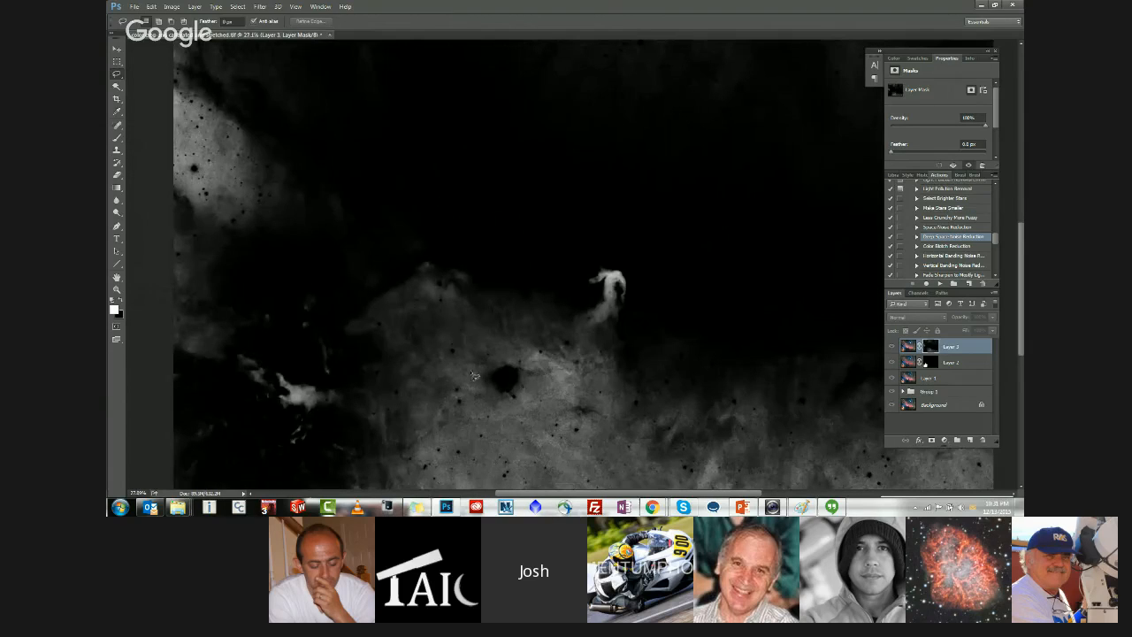
scroll(556, 387, "down", 3)
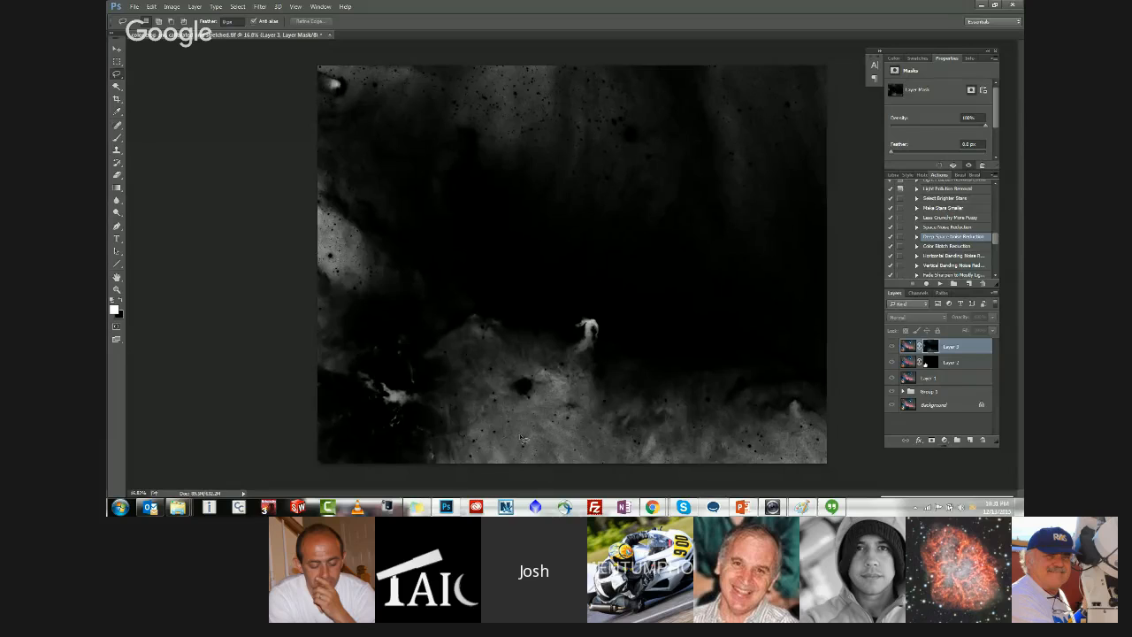
key("ctrl+m")
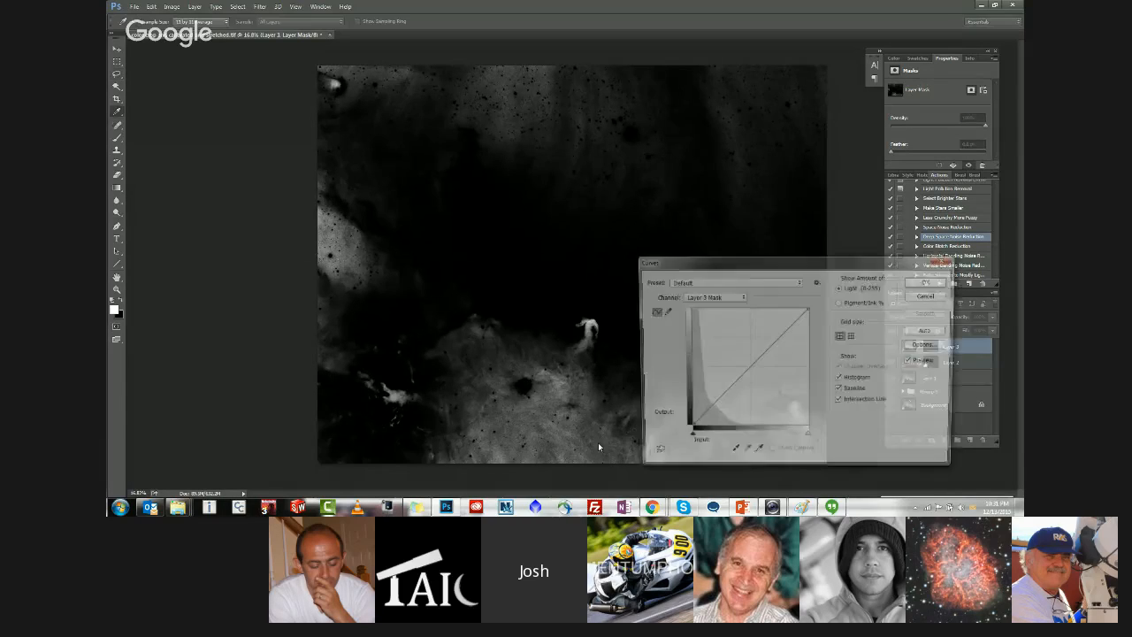
left_click_drag(746, 370, 746, 386)
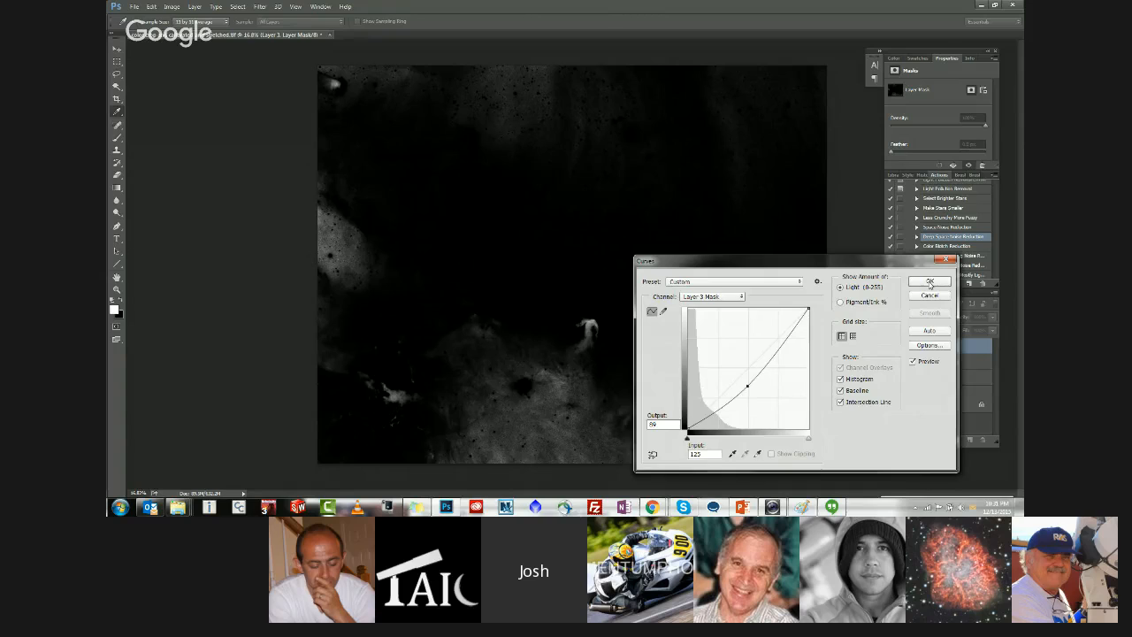
left_click(929, 281)
key("ctrl+m")
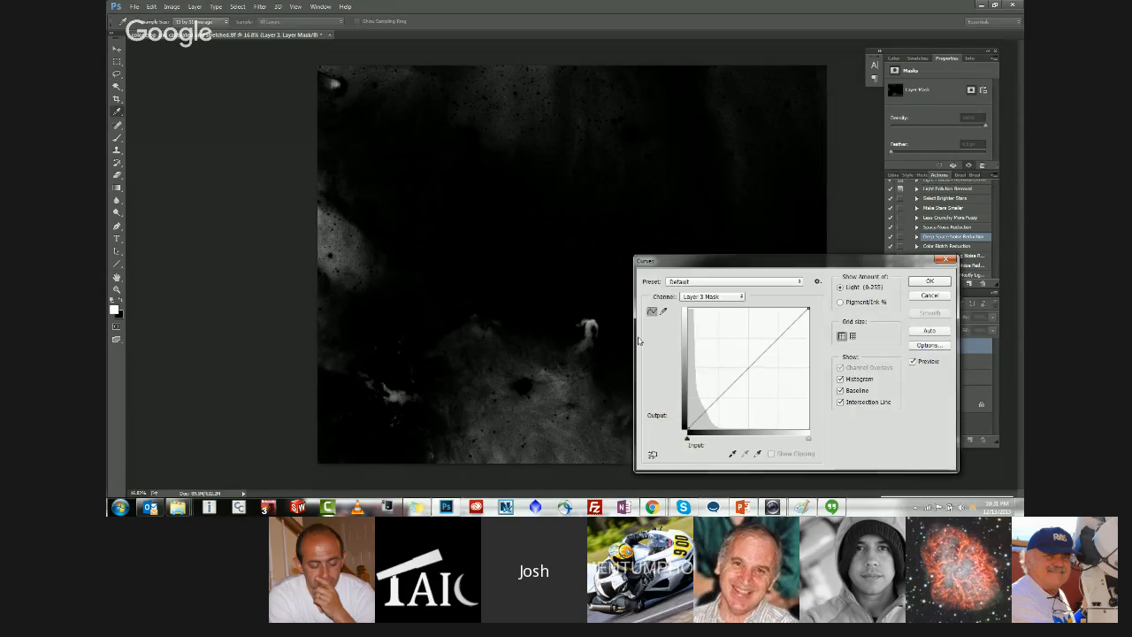
left_click_drag(724, 384, 726, 400)
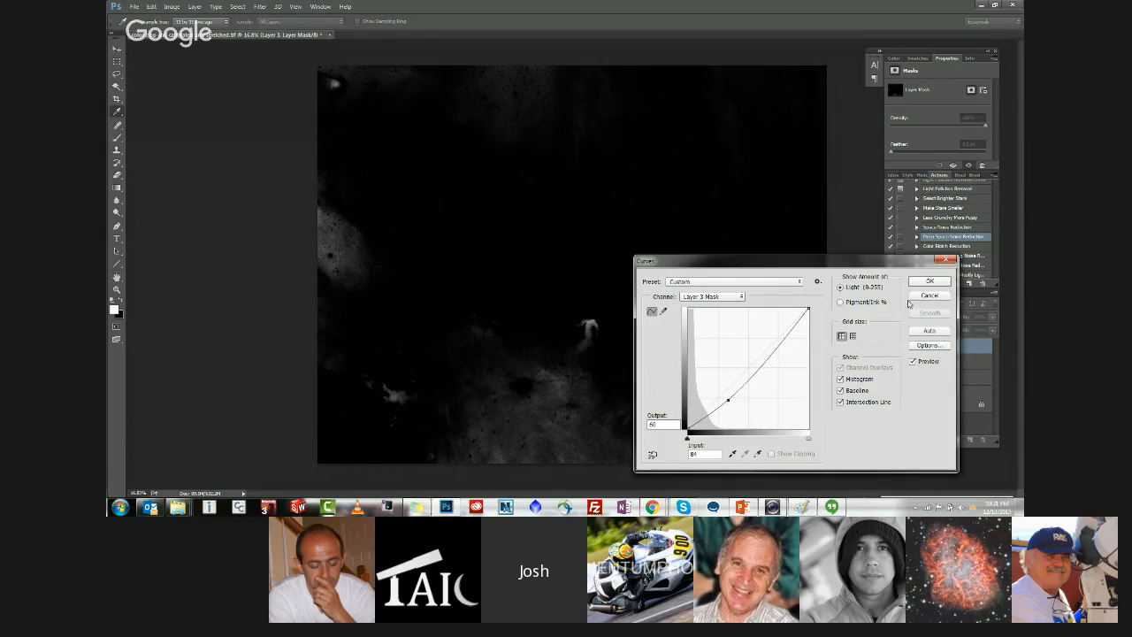
left_click(928, 281)
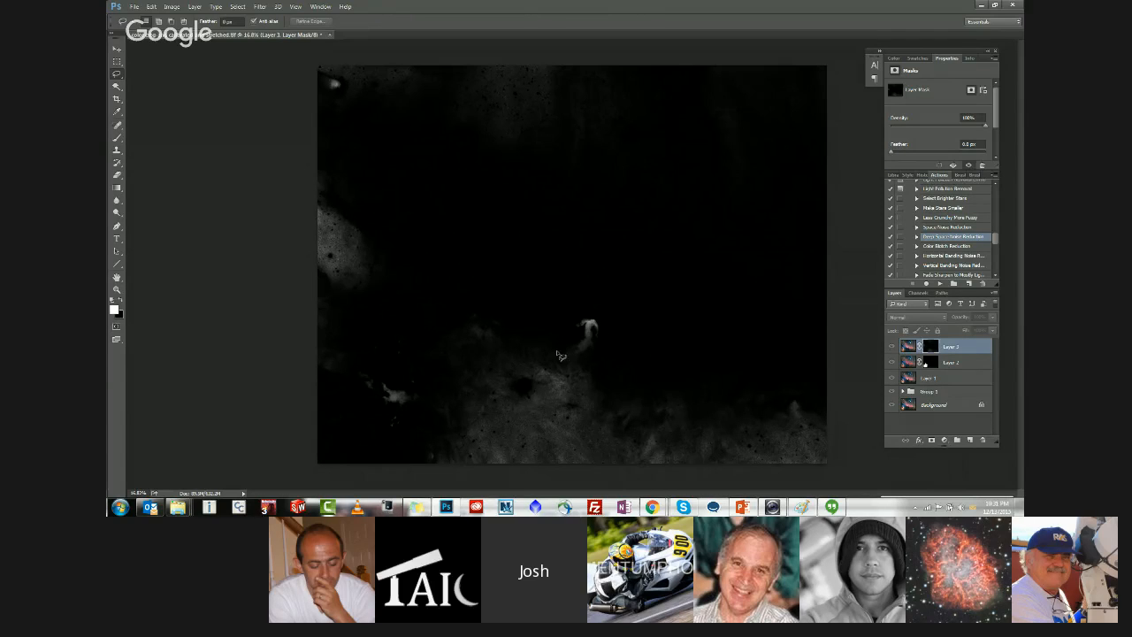
key("ctrl+l")
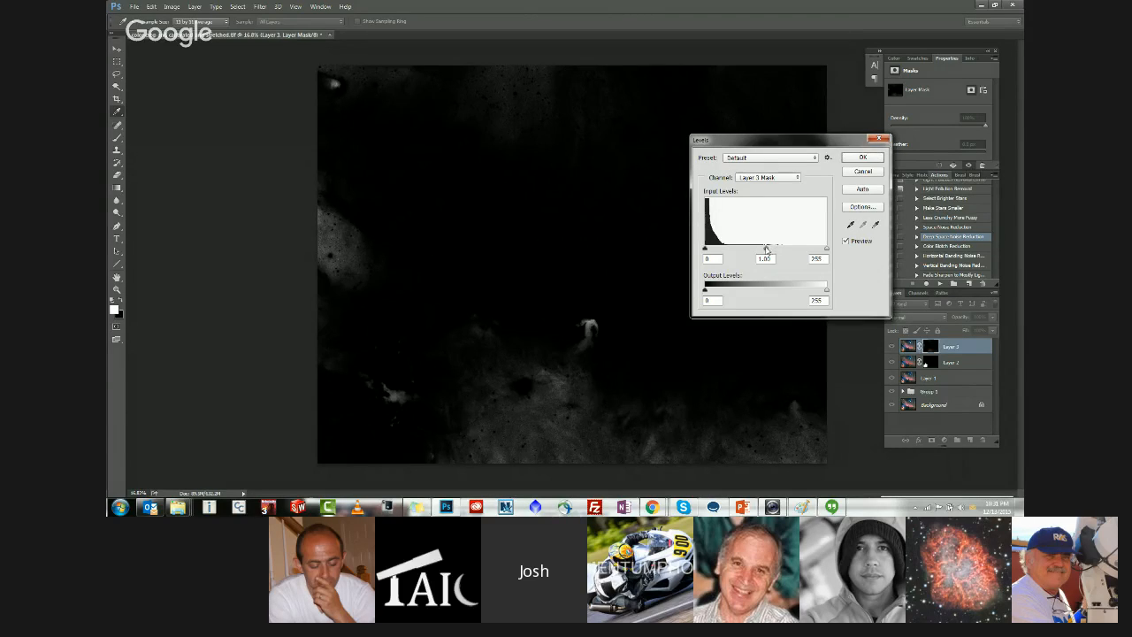
left_click_drag(766, 247, 756, 249)
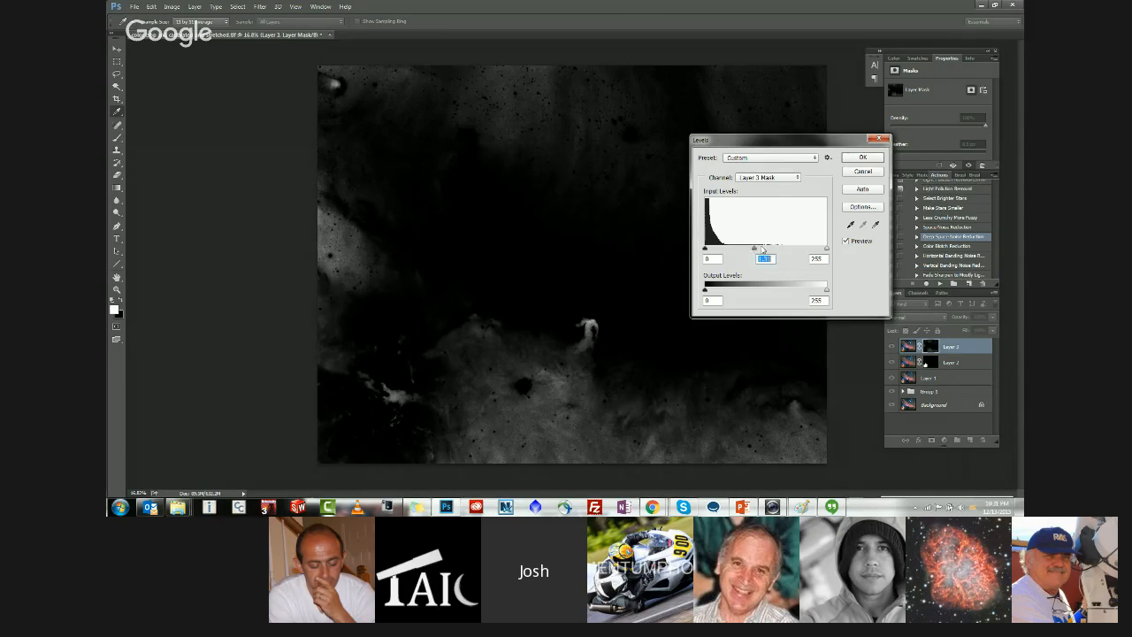
left_click(862, 171)
Step: Reduce the mask to faint traces with two Curves passes, lowering input 107 to output 75, and input about 105 to 79
key("ctrl+m")
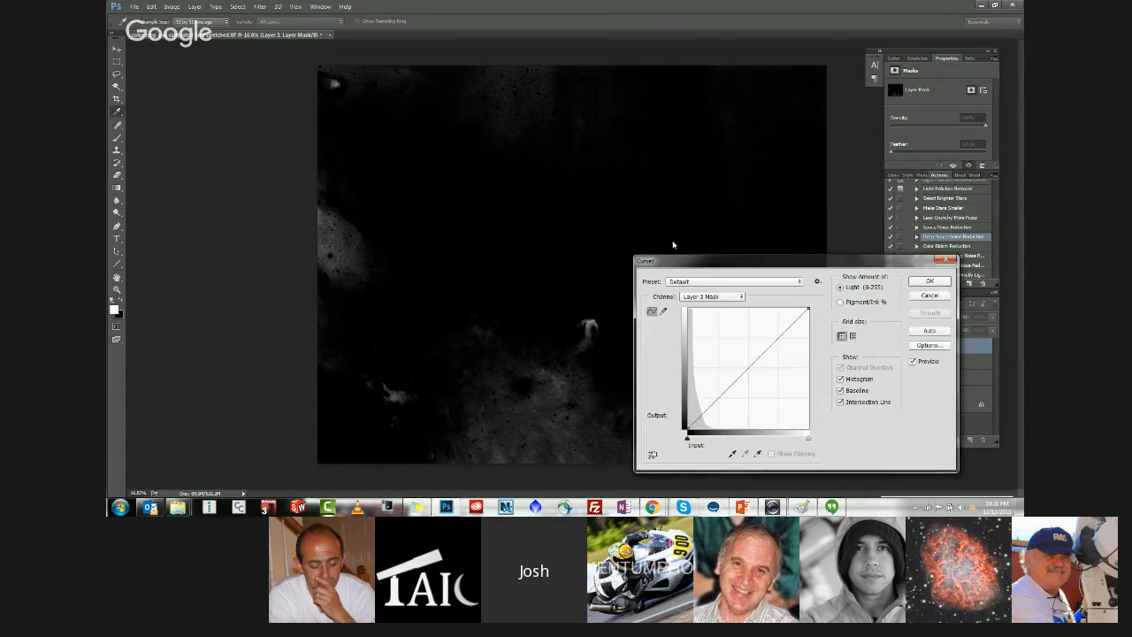
left_click_drag(734, 387, 738, 392)
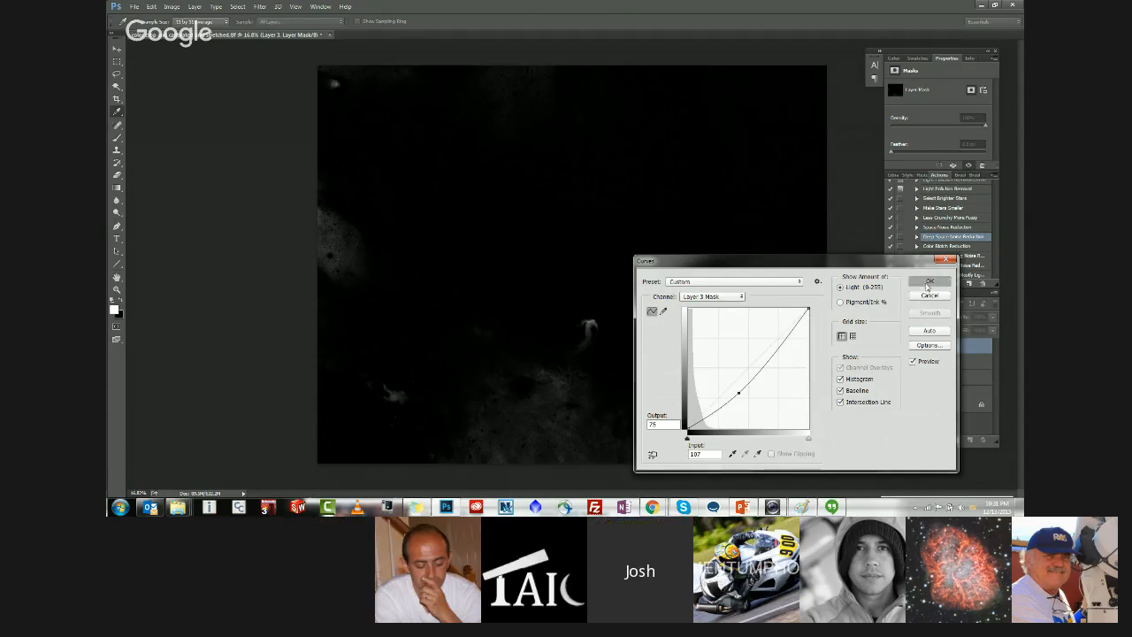
left_click(930, 281)
key("ctrl+m")
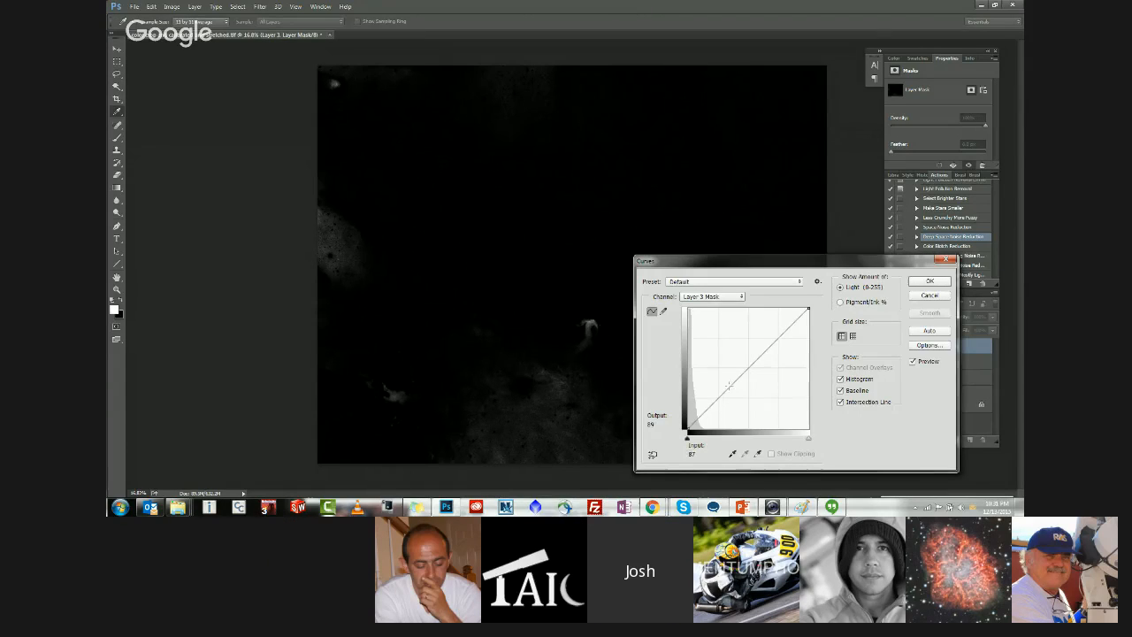
left_click_drag(729, 386, 738, 390)
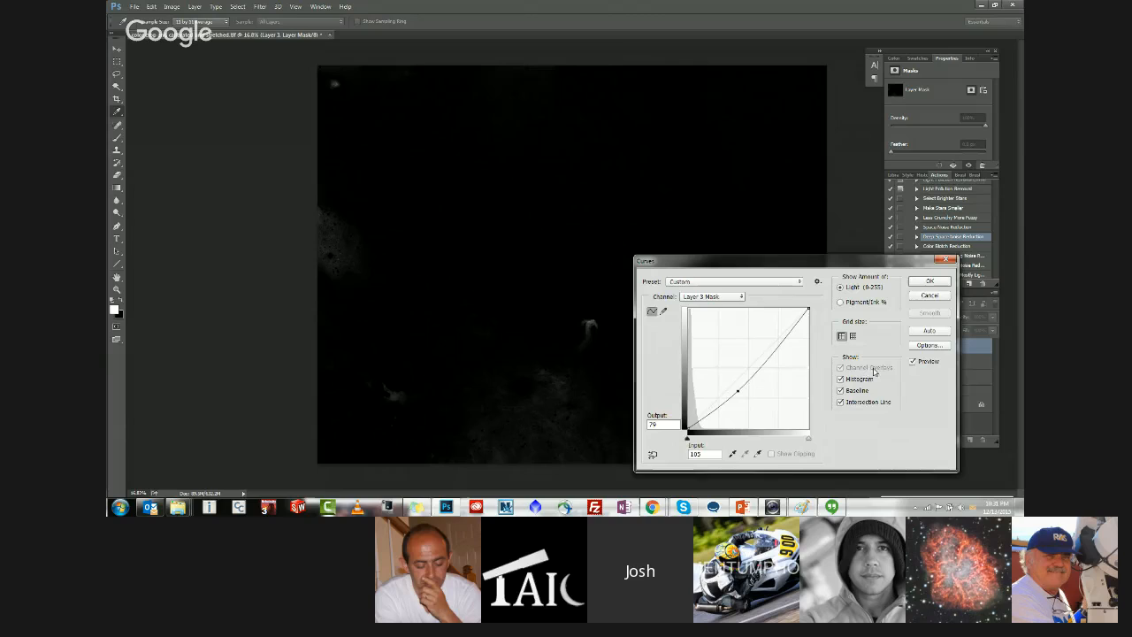
left_click(929, 281)
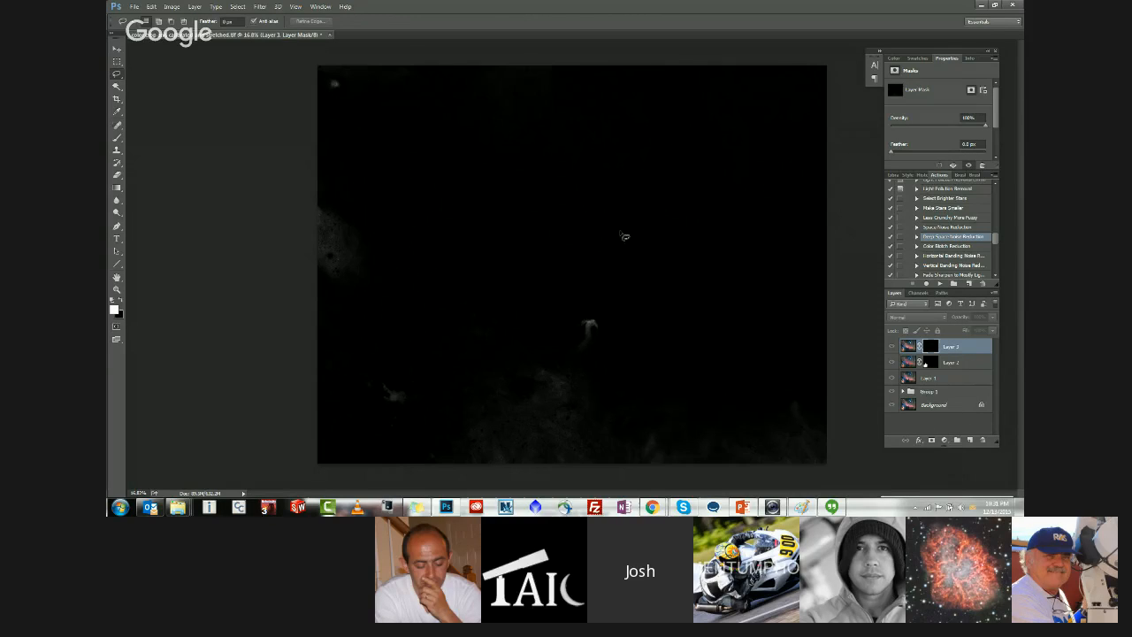
Step: Brighten the midtones of Layer 3's mask slightly with Levels
key("ctrl+l")
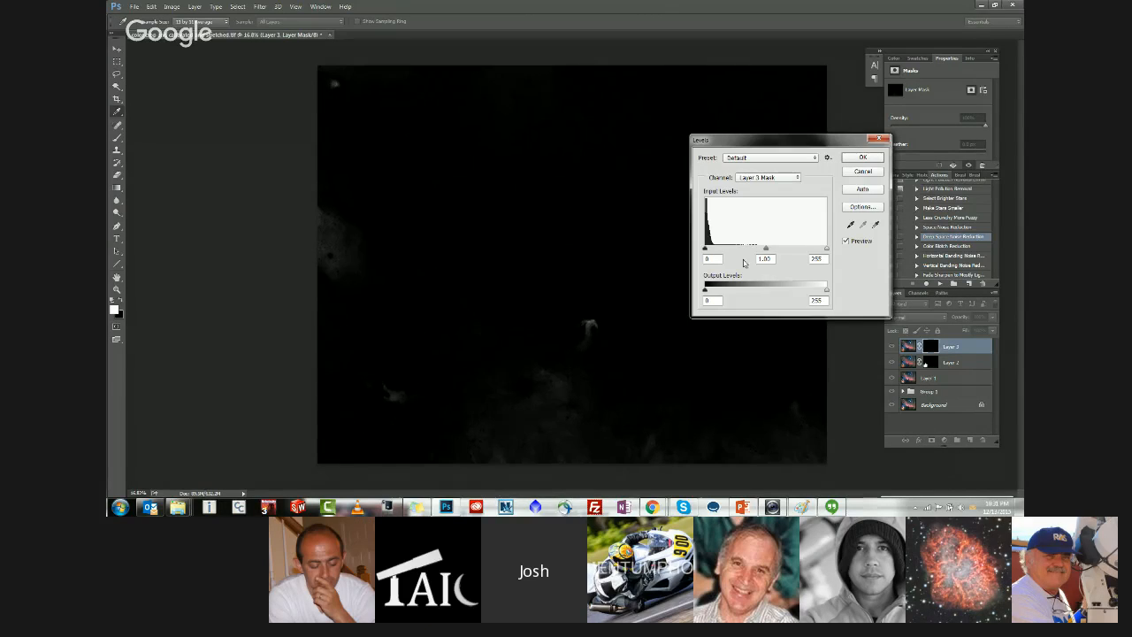
mouse_move(765, 248)
left_mouse_down()
mouse_move(749, 260)
mouse_move(758, 249)
left_mouse_up()
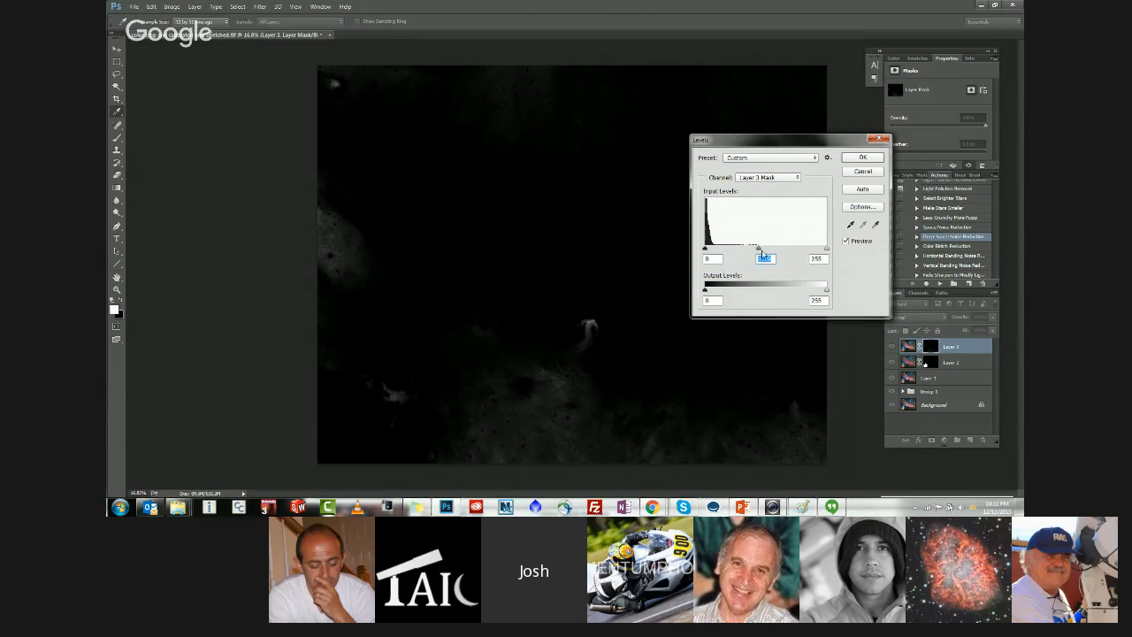
left_click_drag(757, 250, 751, 251)
left_click(860, 162)
key("l")
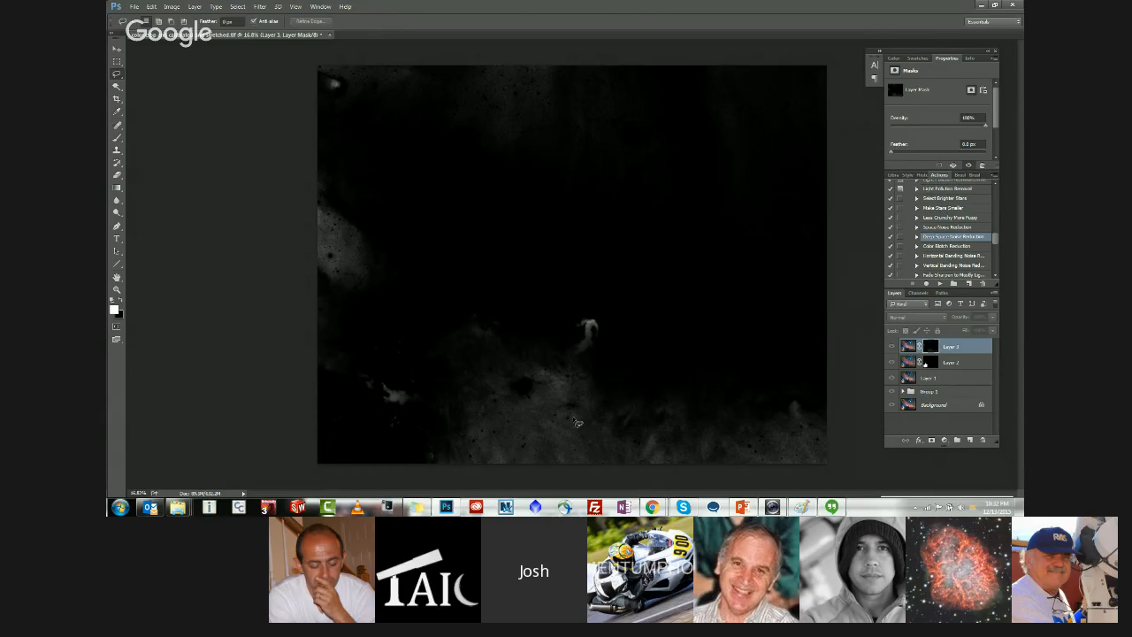
Step: Brighten Layer 3's mask with Brightness/Contrast, setting the brightness to 98
scroll(570, 438, "up", 3)
scroll(561, 423, "down", 3)
left_click(172, 6)
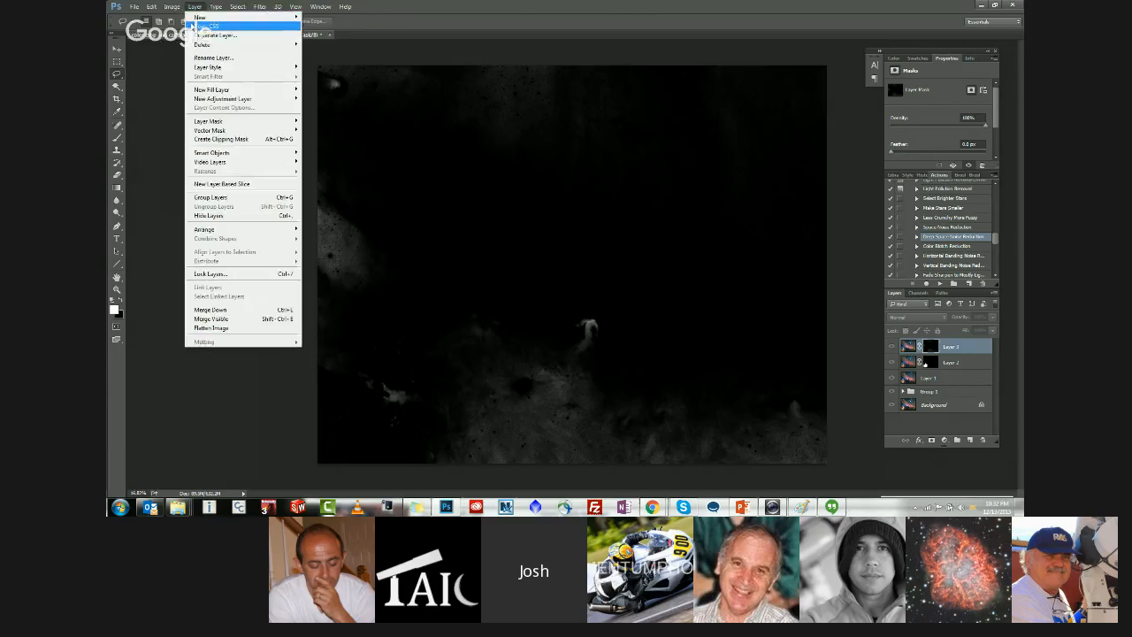
mouse_move(242, 37)
left_click(284, 35)
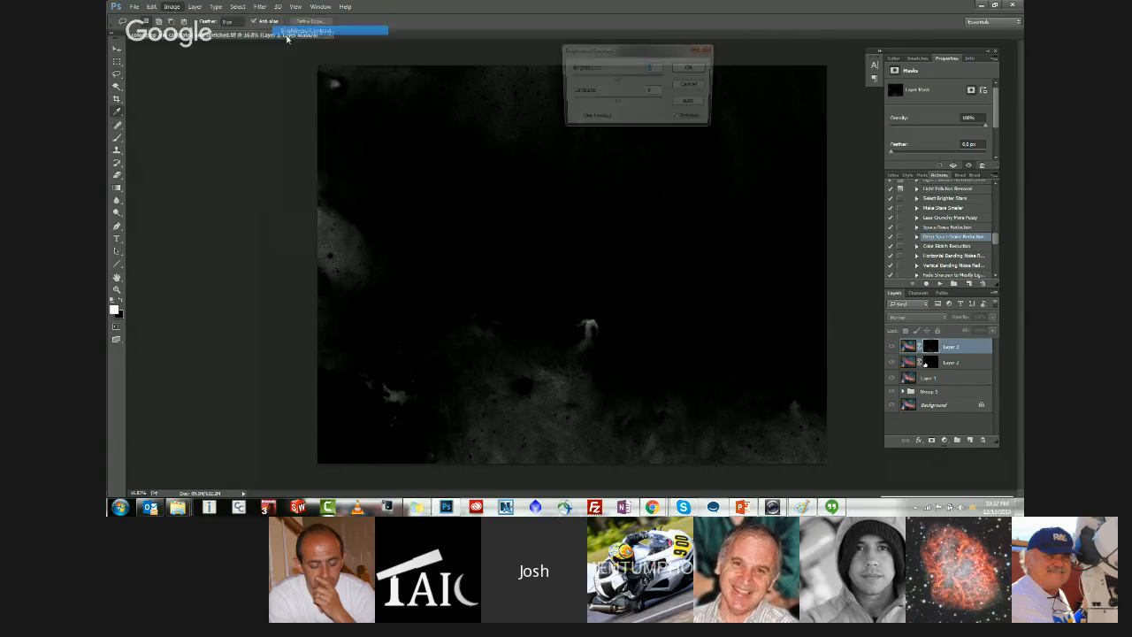
left_click_drag(618, 82, 665, 89)
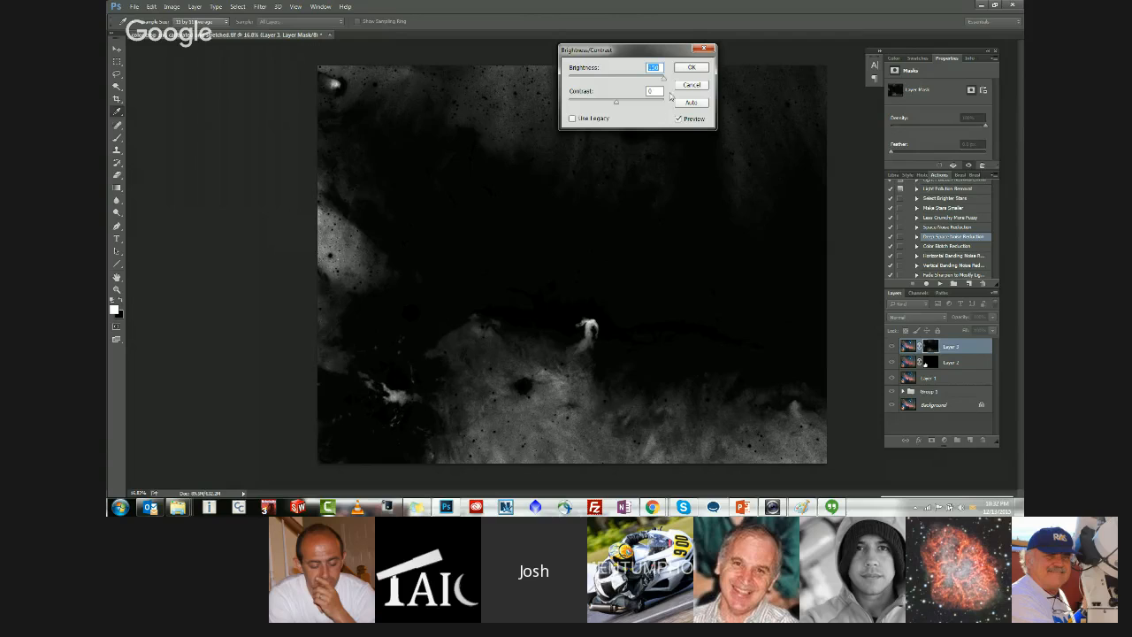
left_click_drag(661, 78, 648, 85)
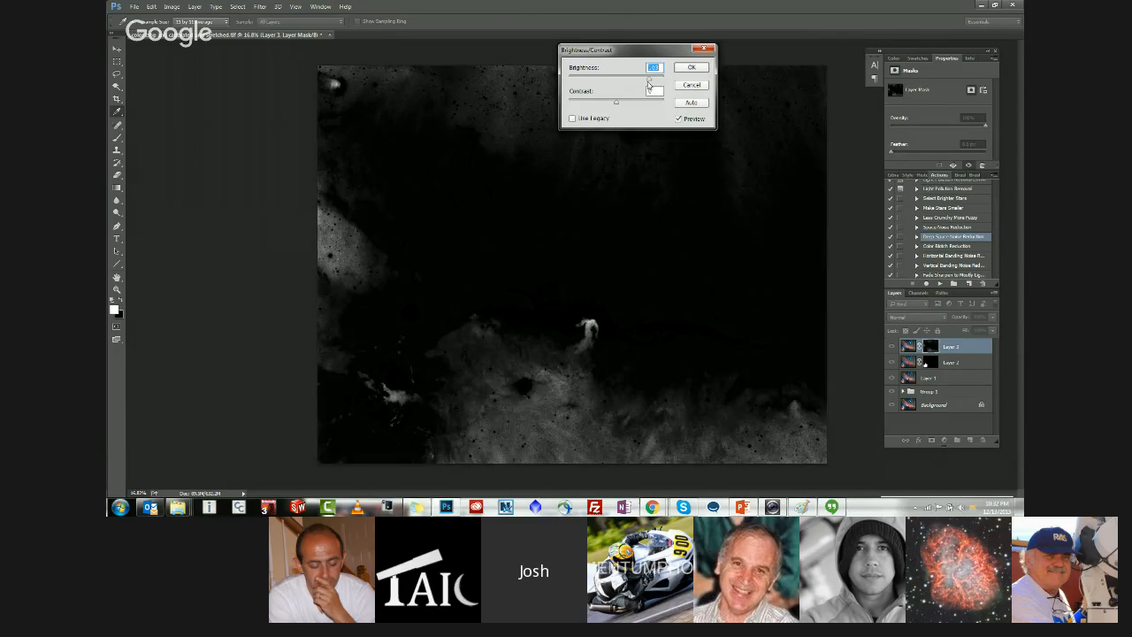
left_click(691, 66)
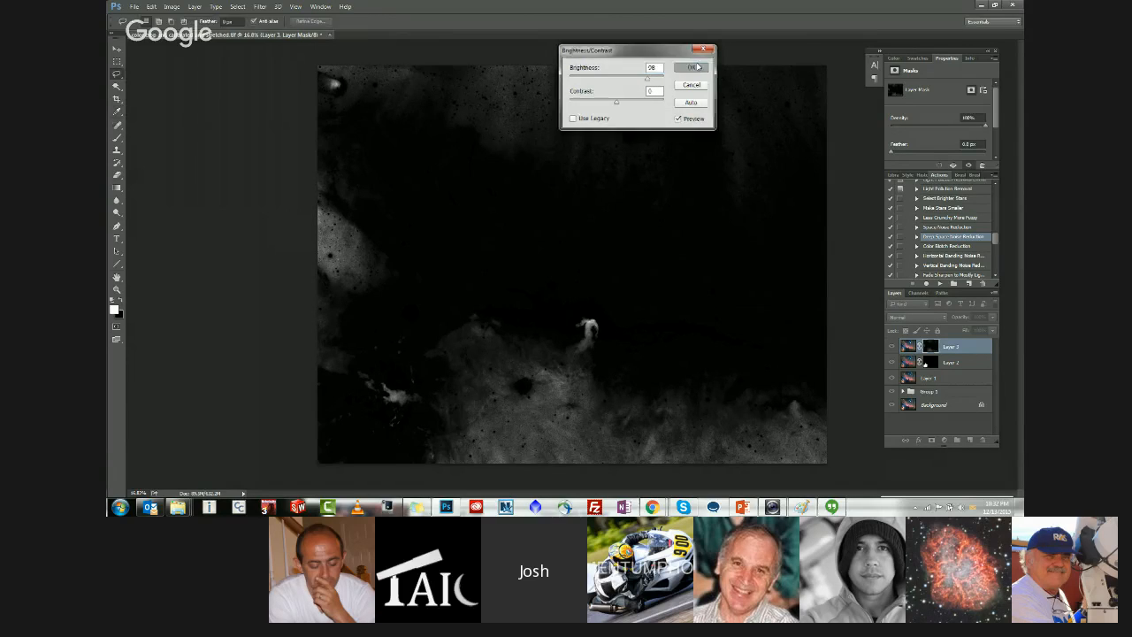
Step: Soften Layer 3's mask with a Gaussian Blur of 2.2 pixels radius
left_click(260, 6)
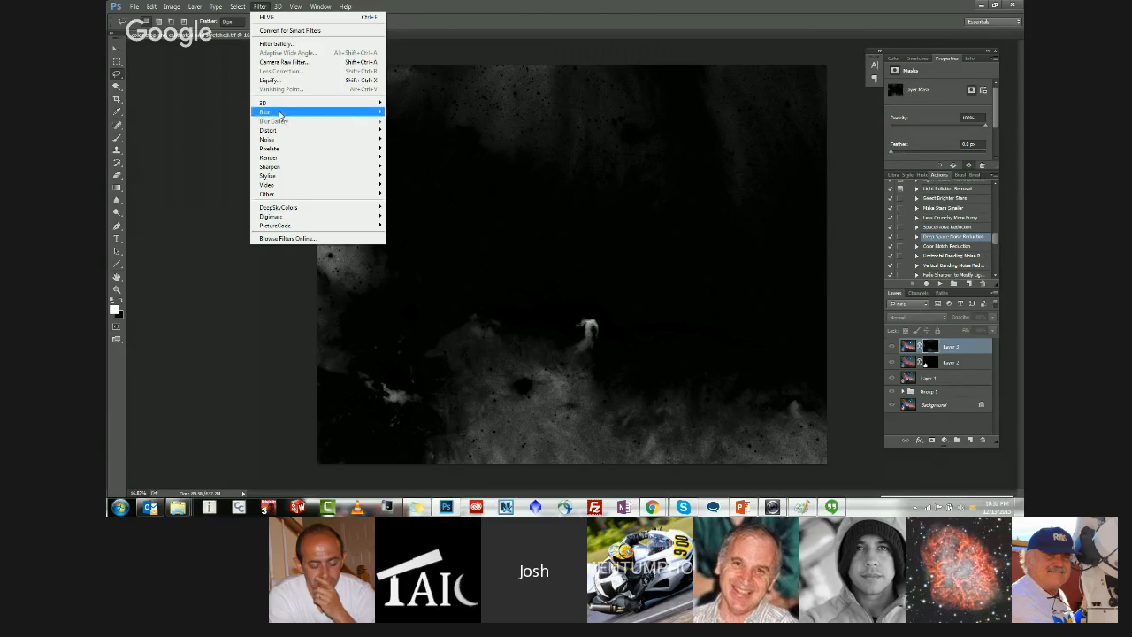
mouse_move(281, 112)
left_click(231, 144)
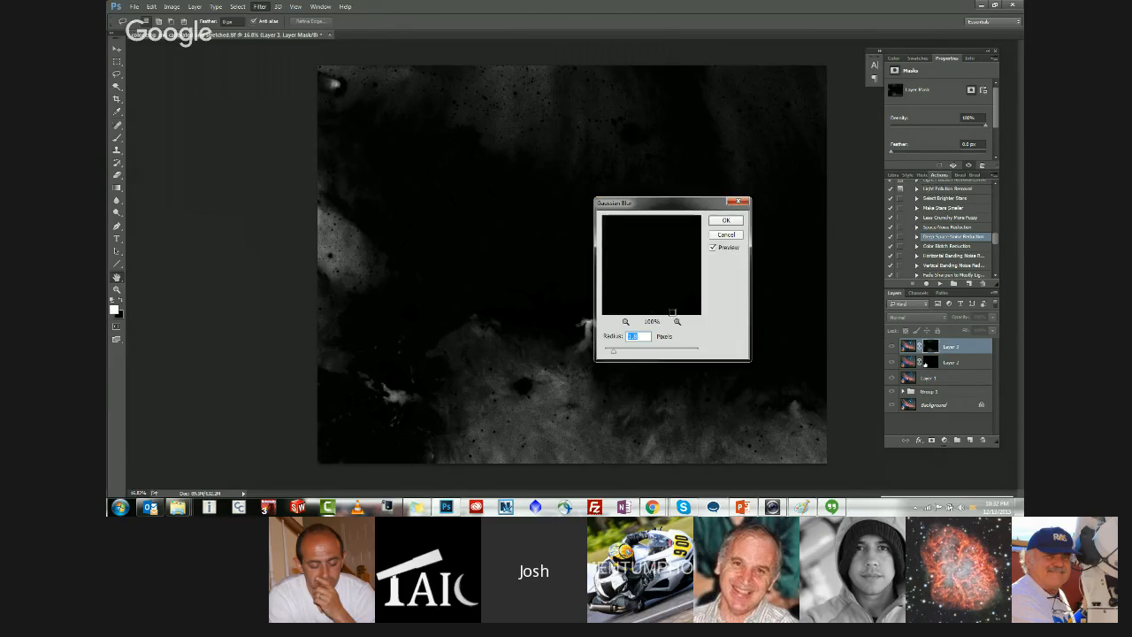
left_click_drag(613, 352, 617, 351)
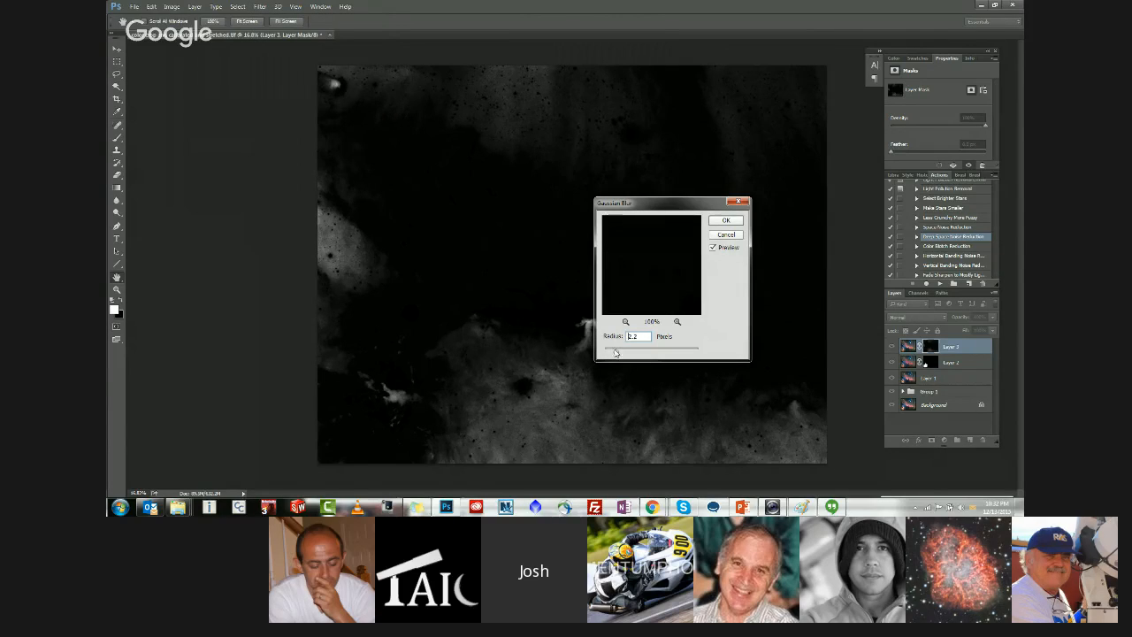
left_click(725, 221)
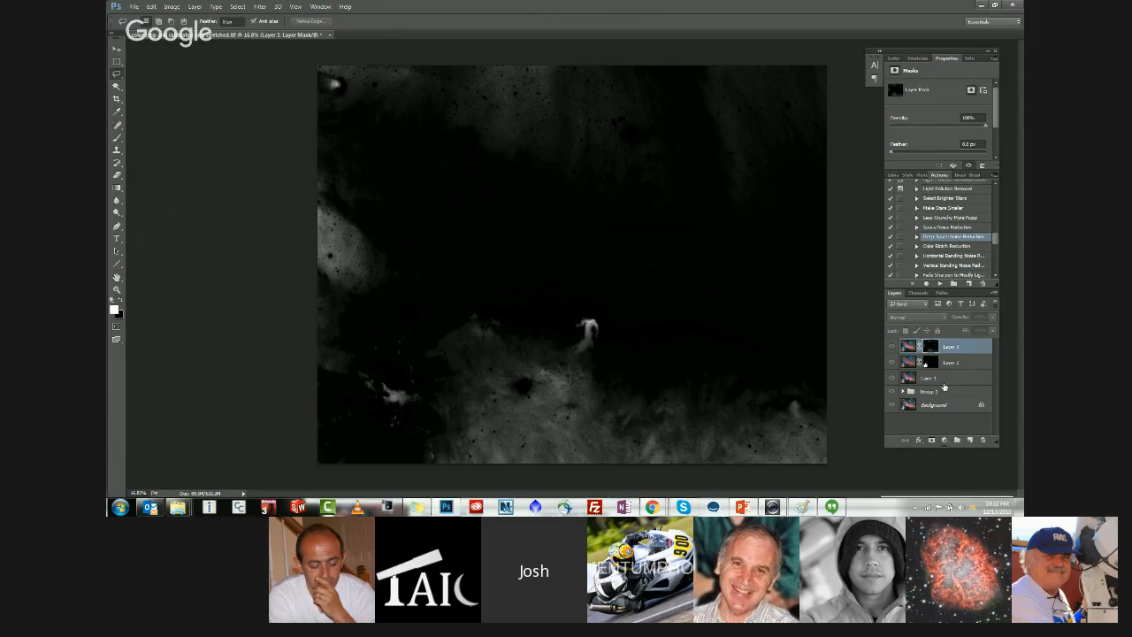
Step: Target Layer 3's image instead of its mask and lower the overall saturation of the dark dust with Hue/Saturation
left_click(907, 345)
scroll(587, 453, "up", 3)
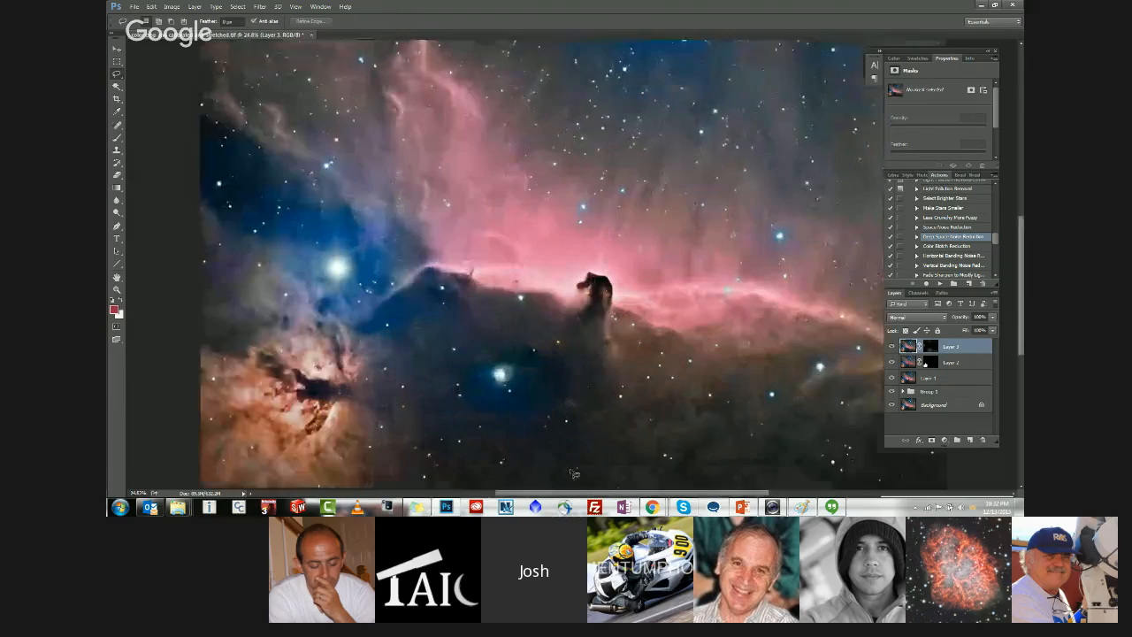
left_click_drag(586, 453, 597, 257)
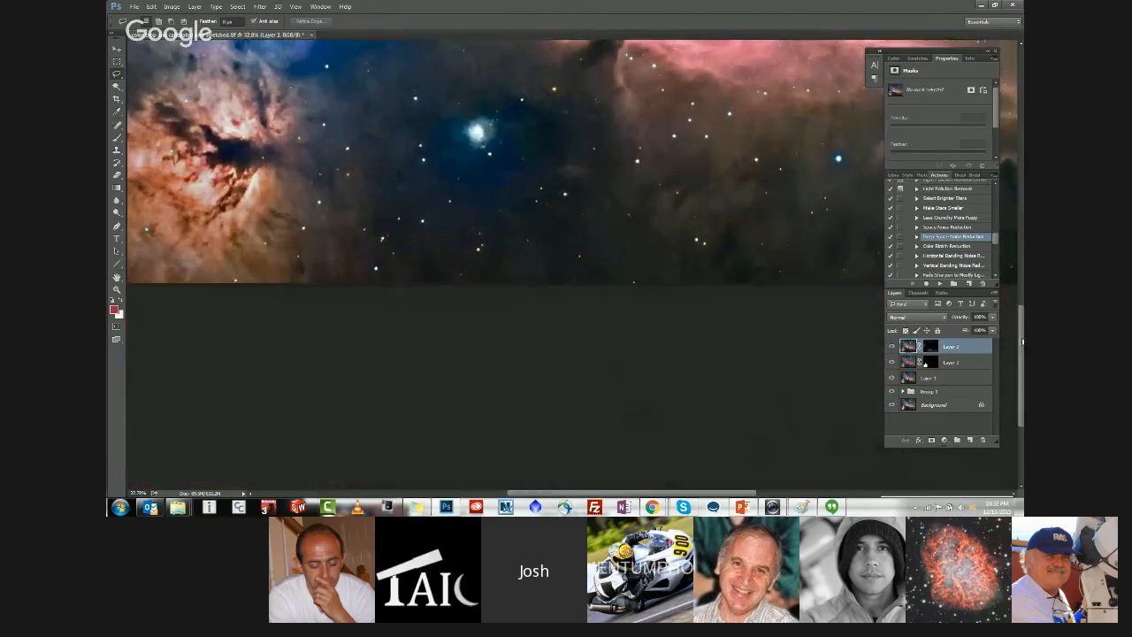
left_click(173, 6)
mouse_move(185, 31)
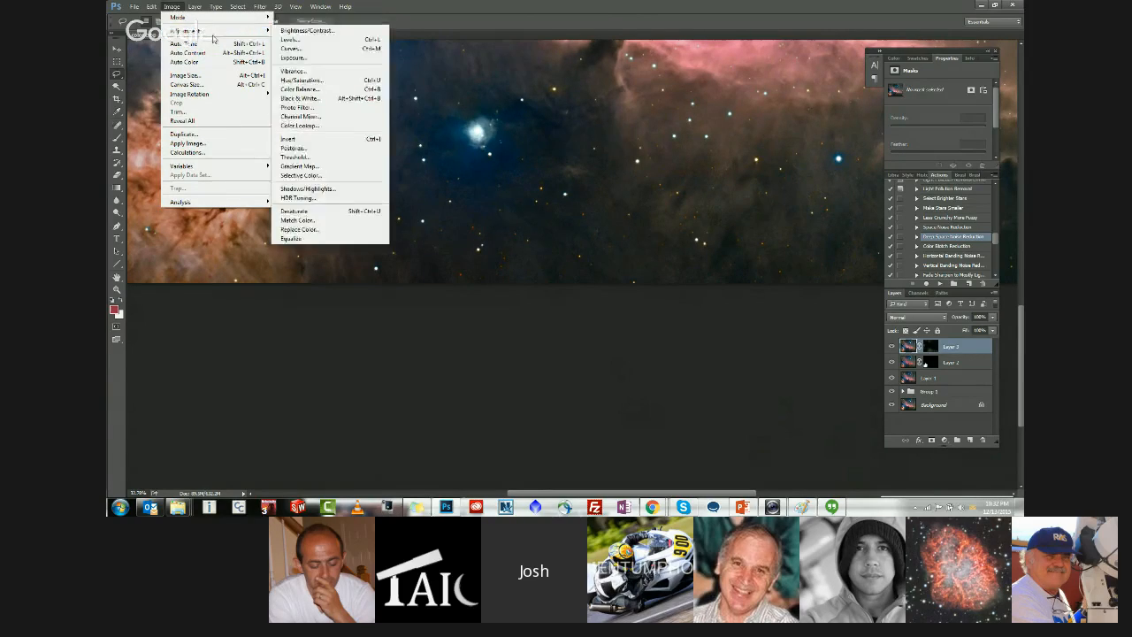
left_click(310, 81)
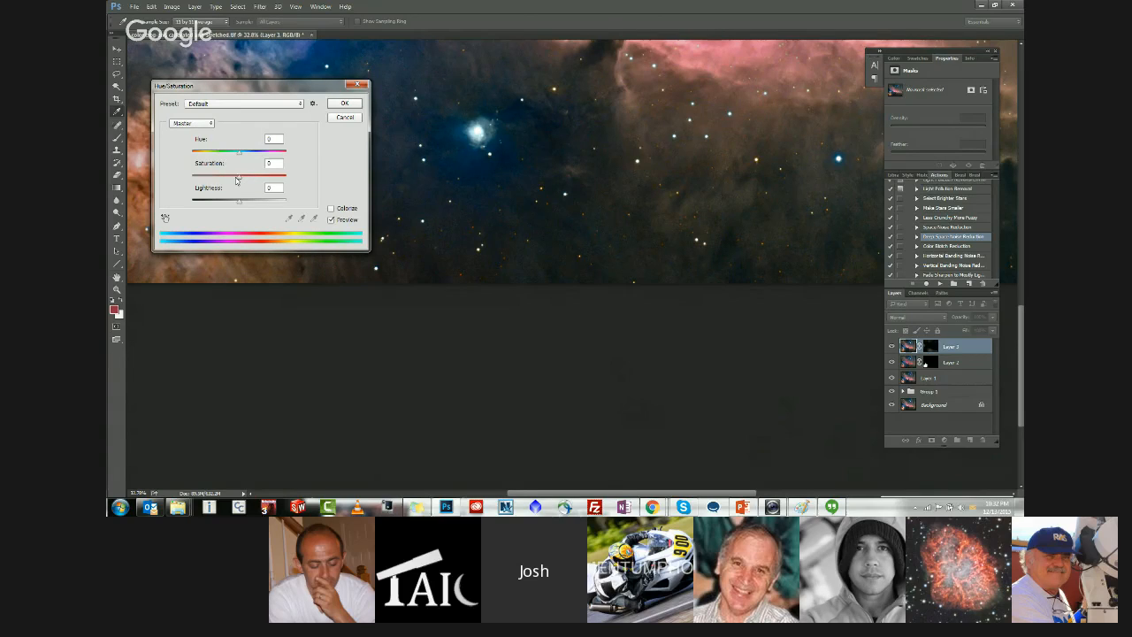
left_click_drag(236, 179, 226, 180)
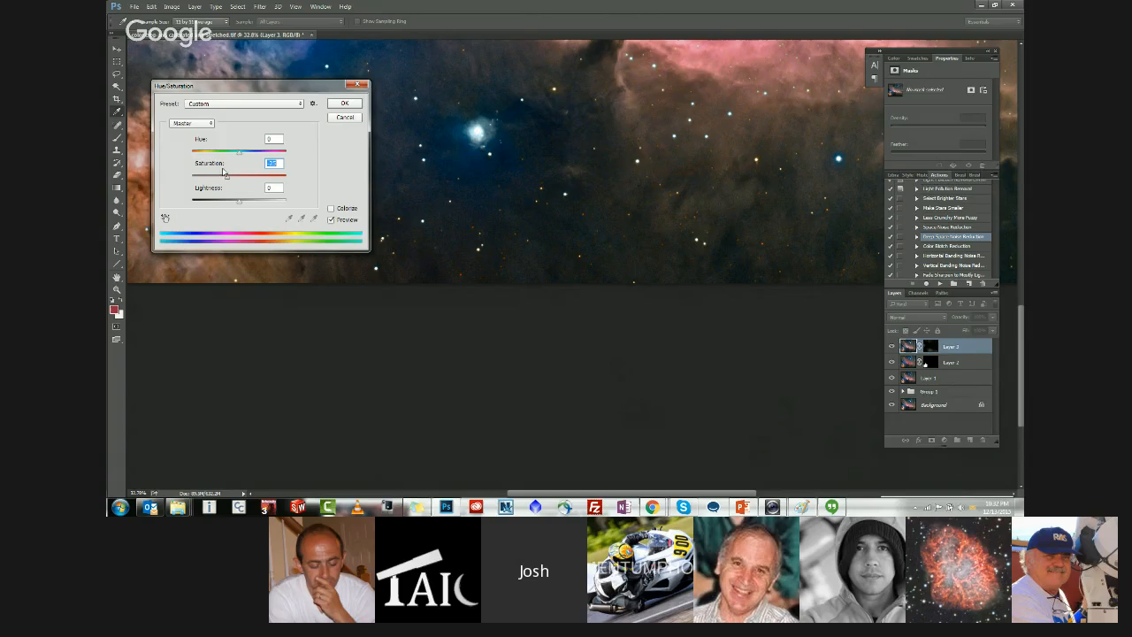
Step: Reduce the saturation of the Blues range as well and apply the Hue/Saturation adjustment
left_click(193, 124)
left_click(194, 163)
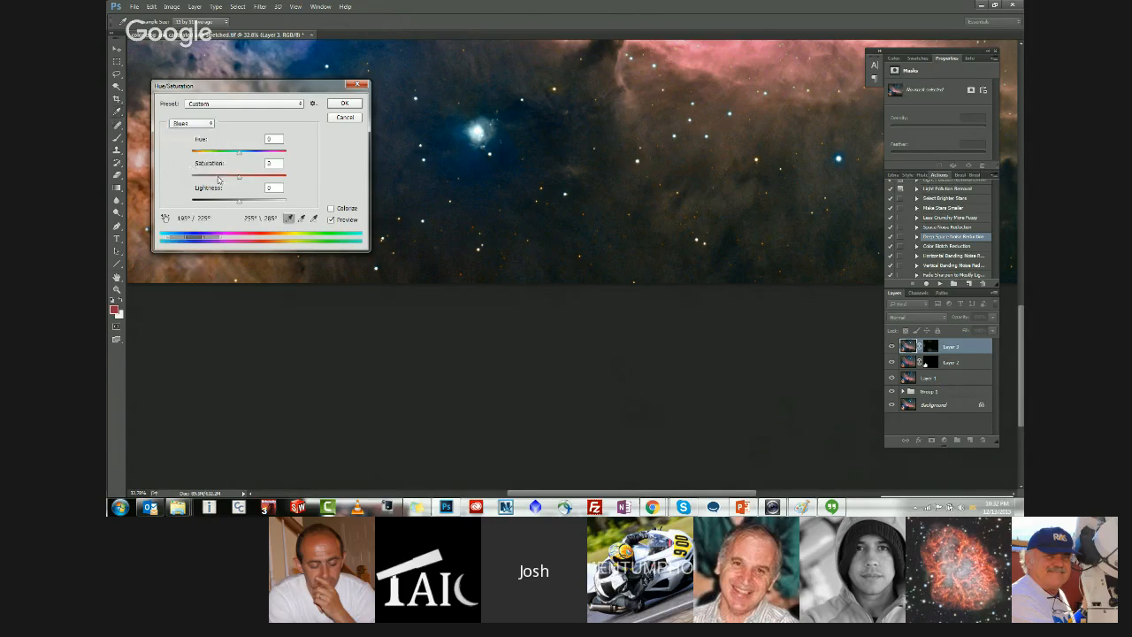
left_click_drag(236, 181, 214, 181)
left_click(352, 107)
Step: Examine the desaturated dark dust and the whole nebula image at different magnifications
scroll(547, 177, "down", 5)
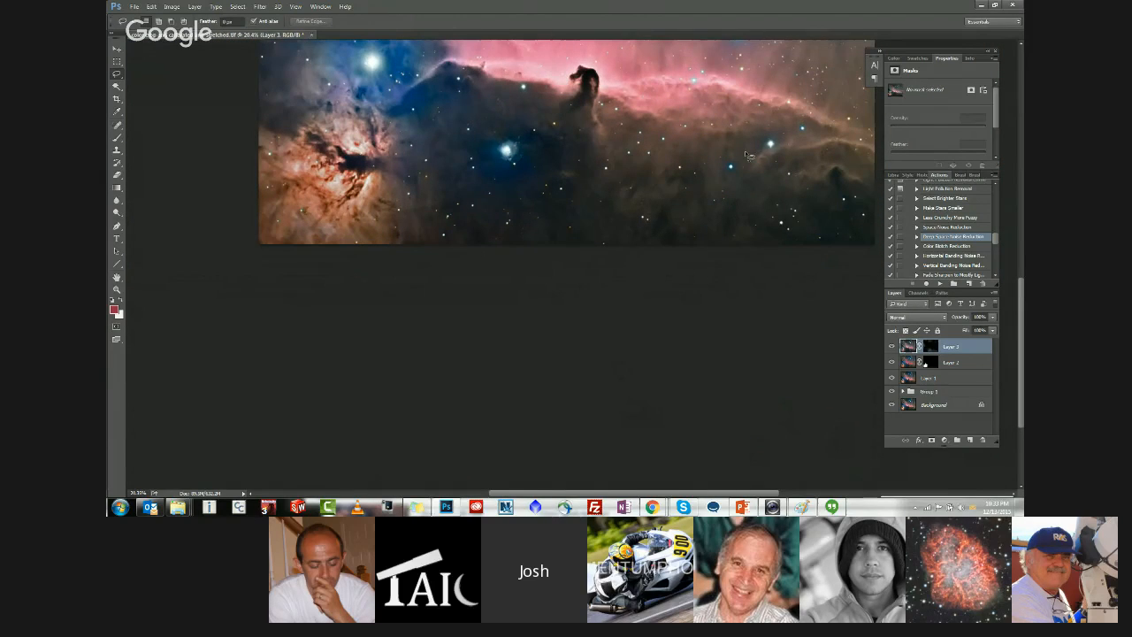
scroll(570, 254, "up", 5)
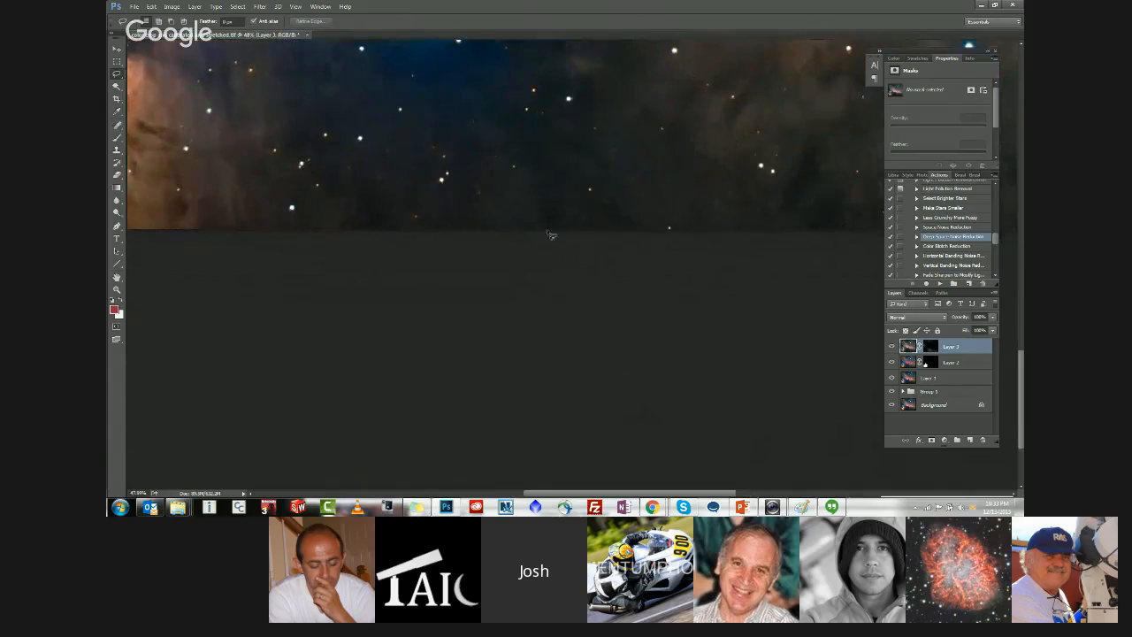
scroll(568, 186, "down", 3)
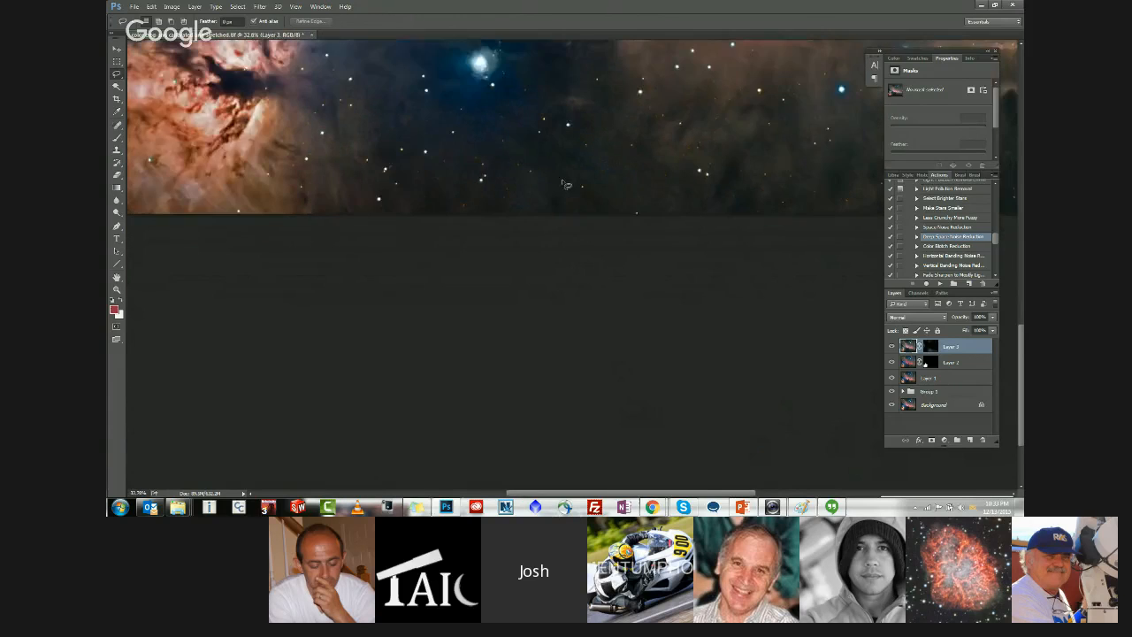
scroll(595, 191, "down", 2)
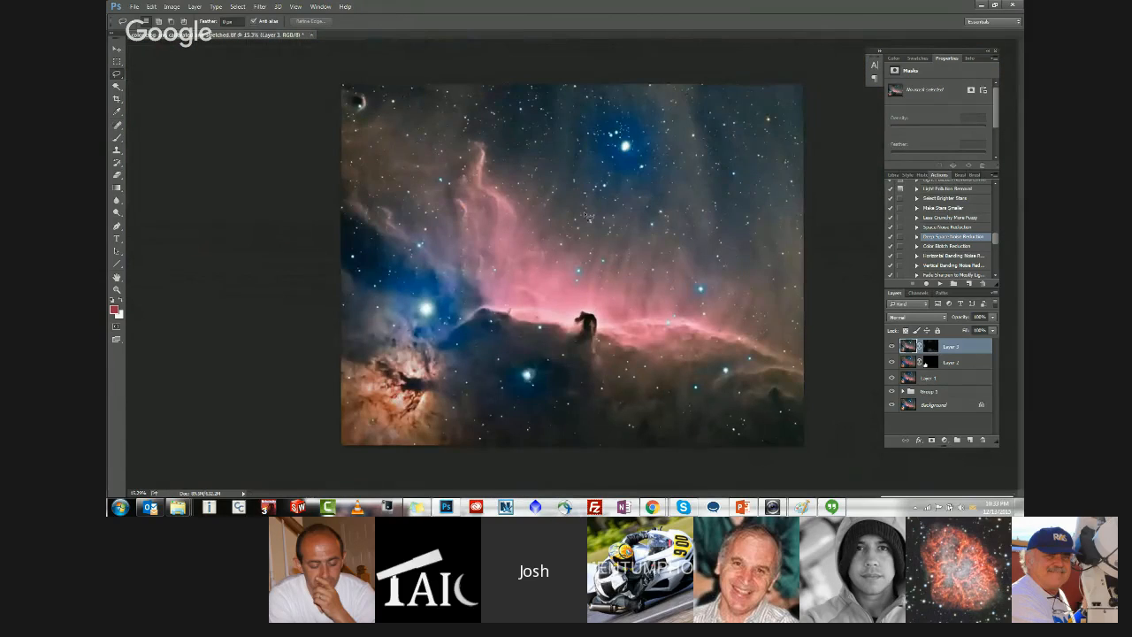
scroll(371, 235, "up", 3)
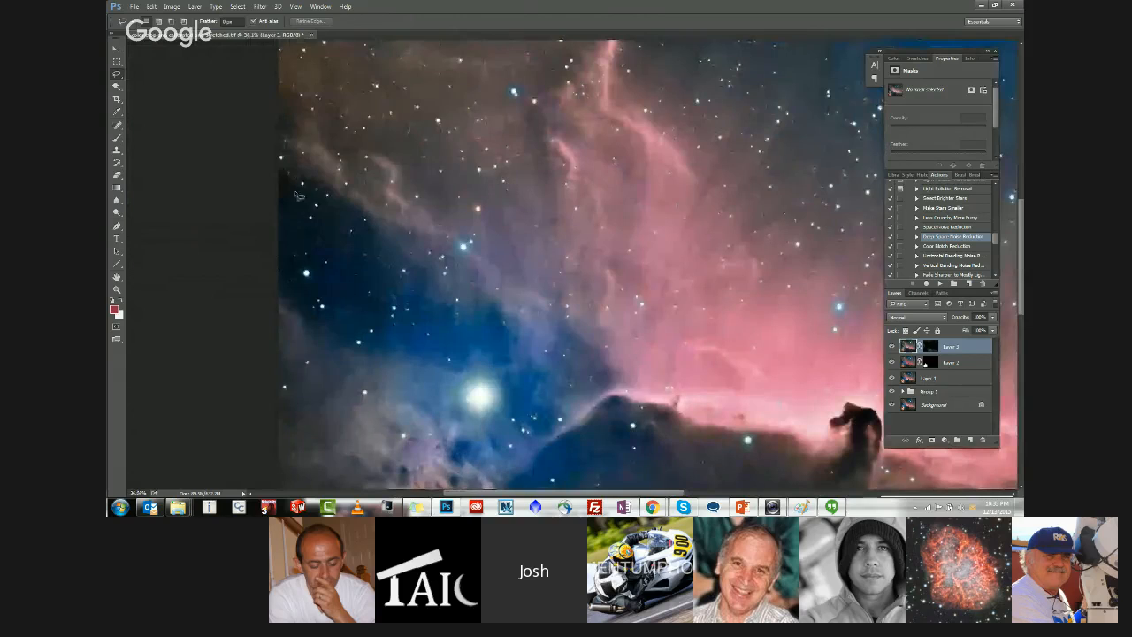
scroll(515, 325, "down", 1)
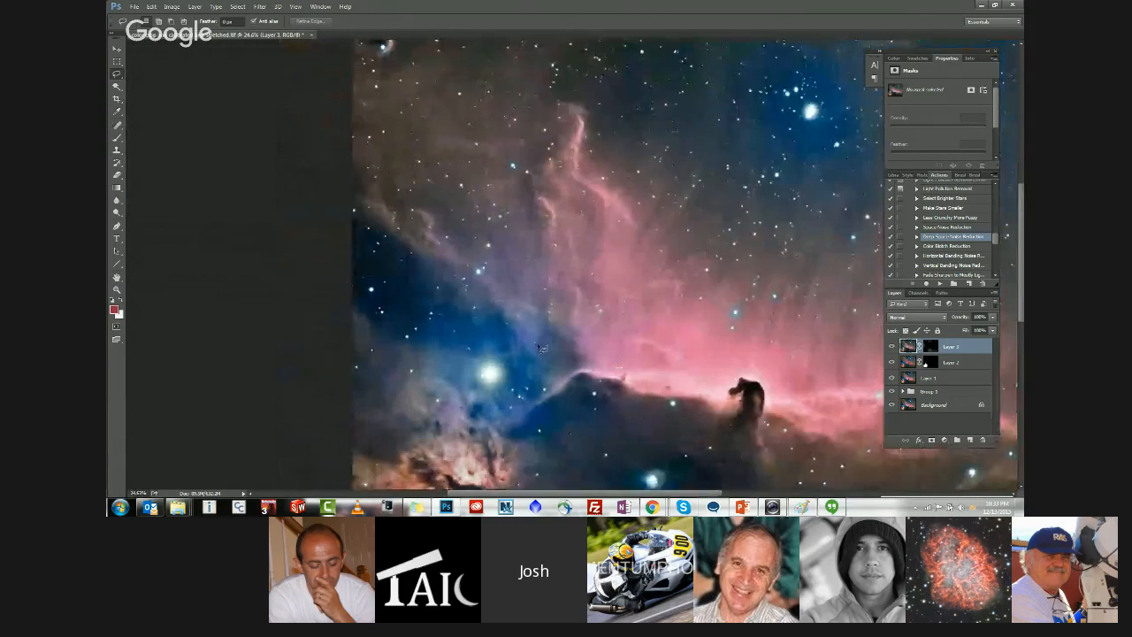
scroll(714, 274, "down", 1)
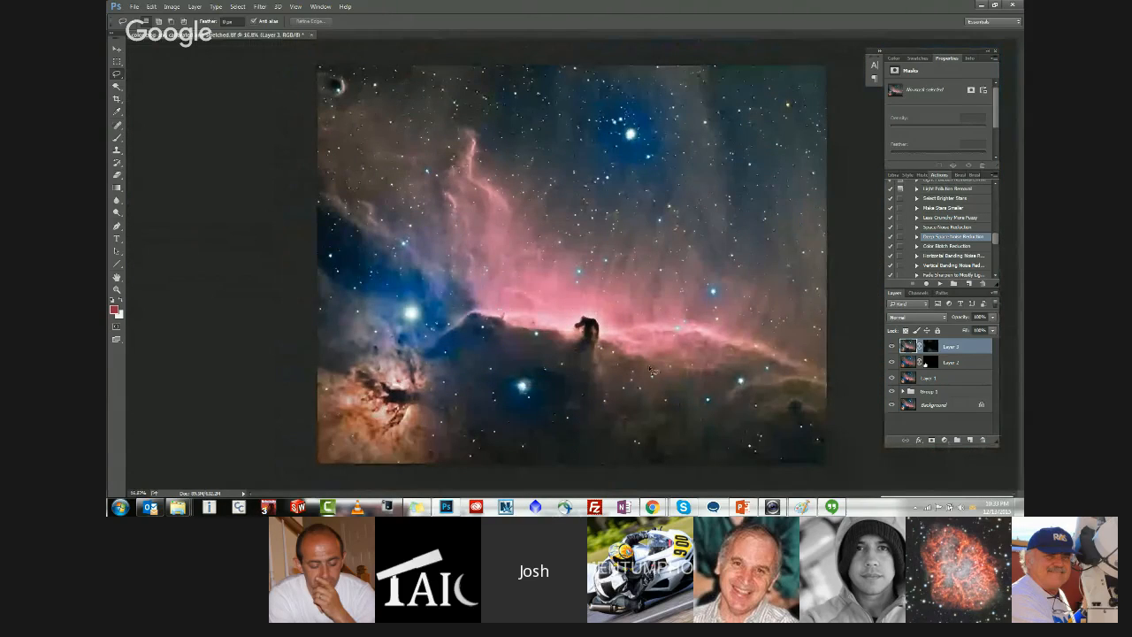
scroll(702, 453, "up", 1)
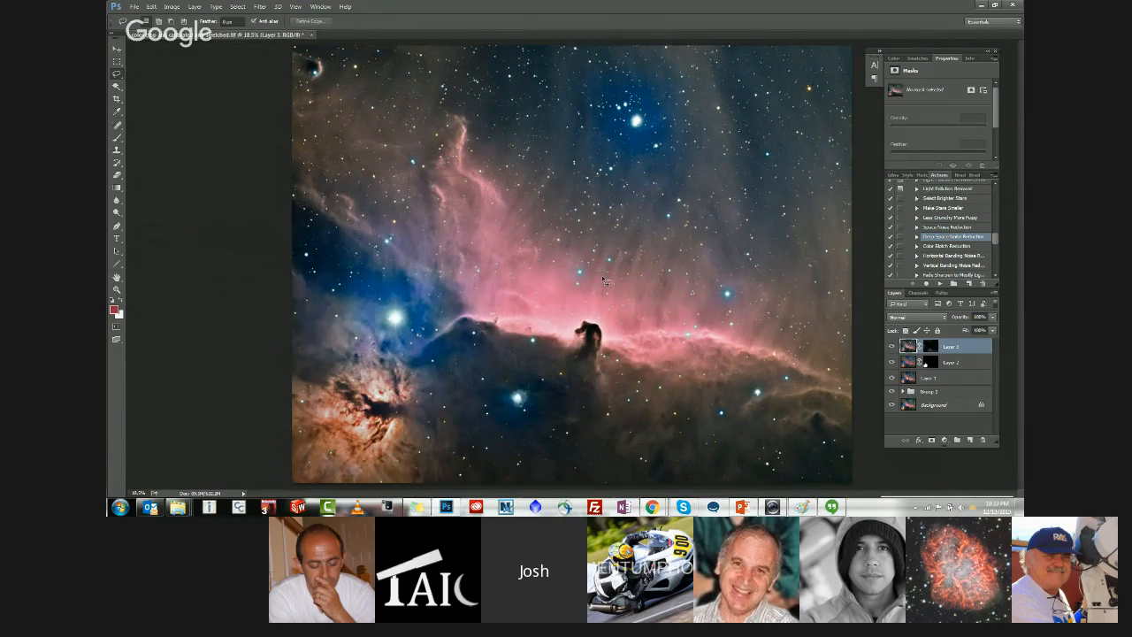
scroll(575, 208, "down", 2)
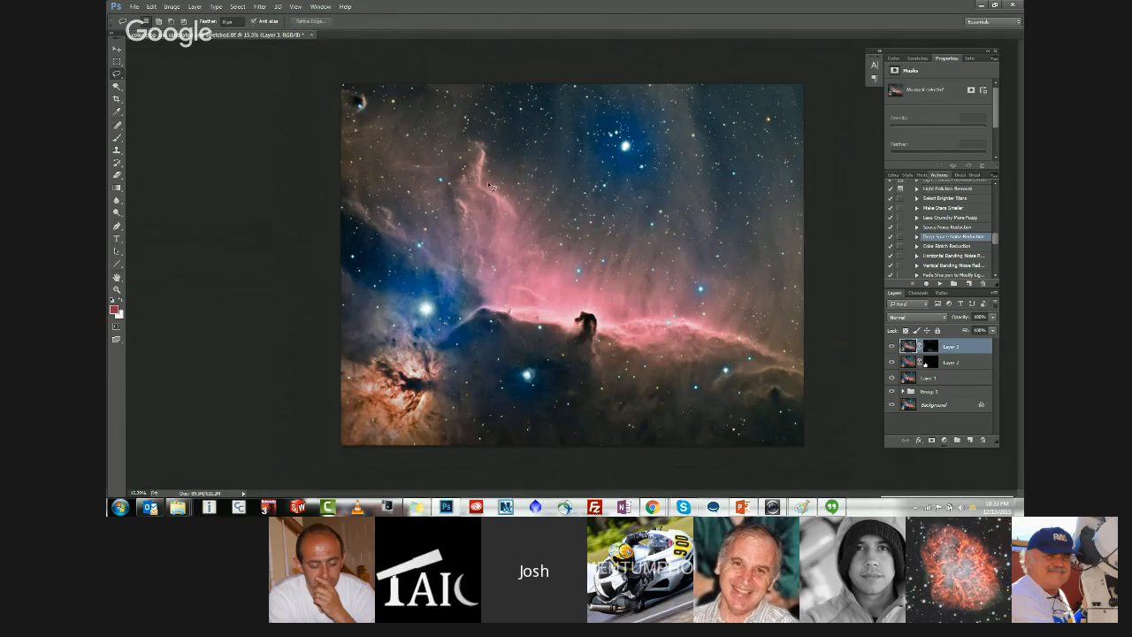
scroll(581, 267, "up", 2)
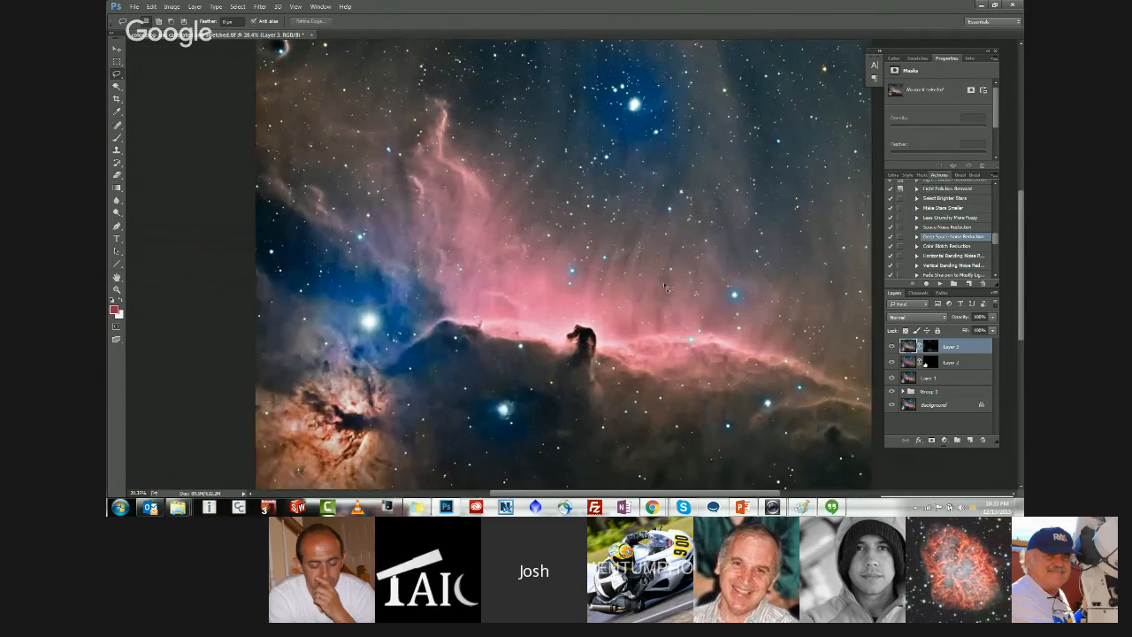
scroll(768, 321, "down", 1)
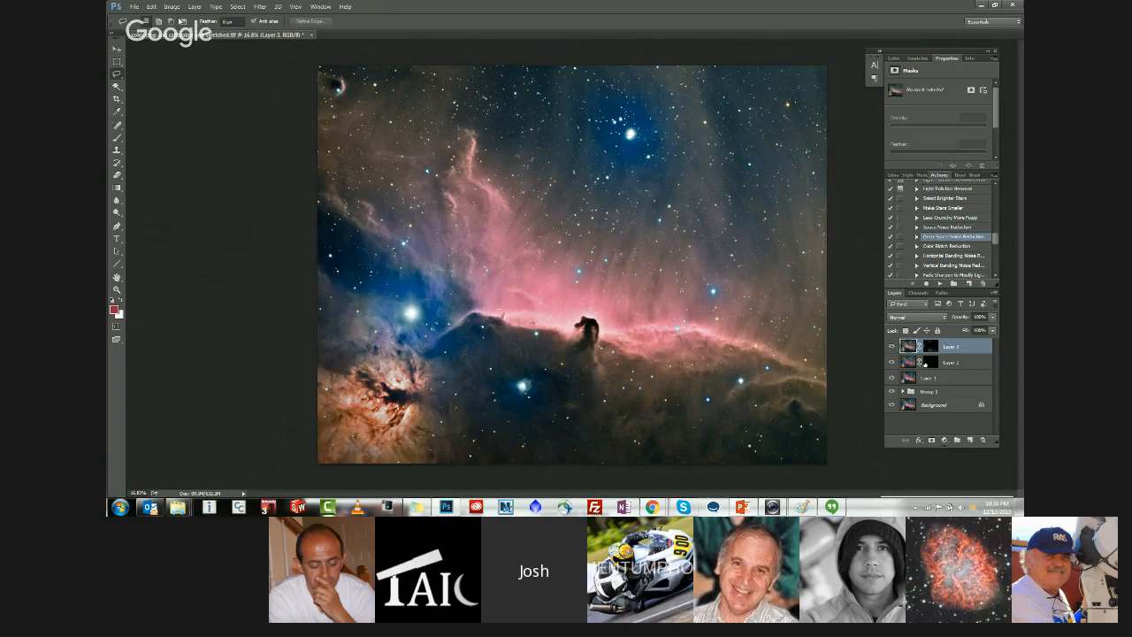
Step: Open the files "lum blender" and "m13 colors for blending" together from the processing files folder
left_click(135, 7)
left_click(151, 27)
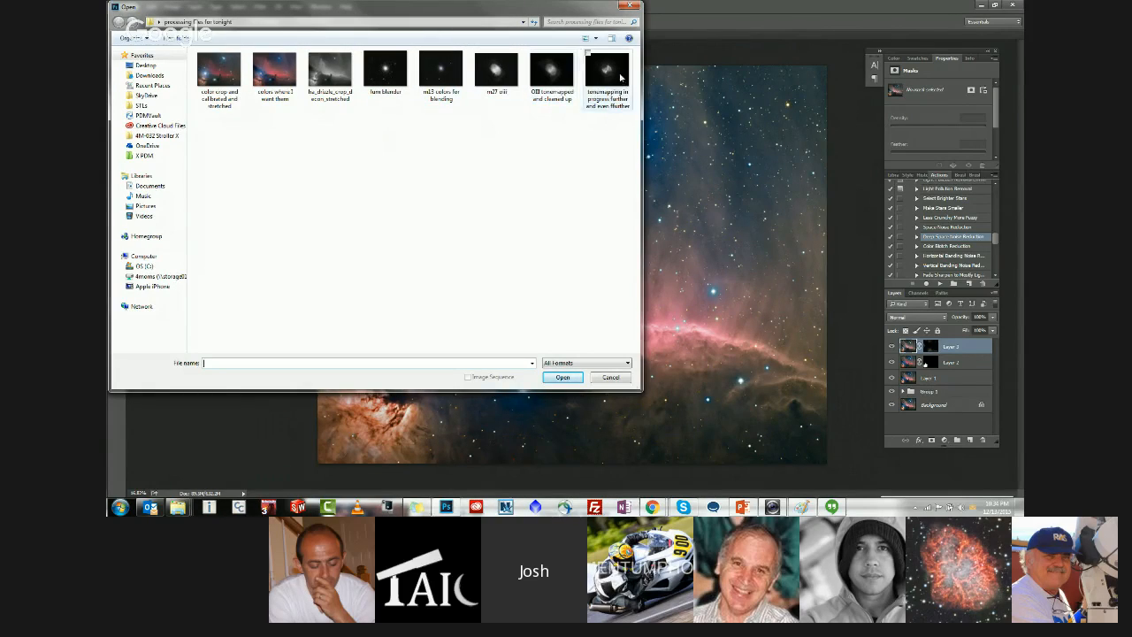
left_click(435, 71)
left_click(398, 75, "ctrl")
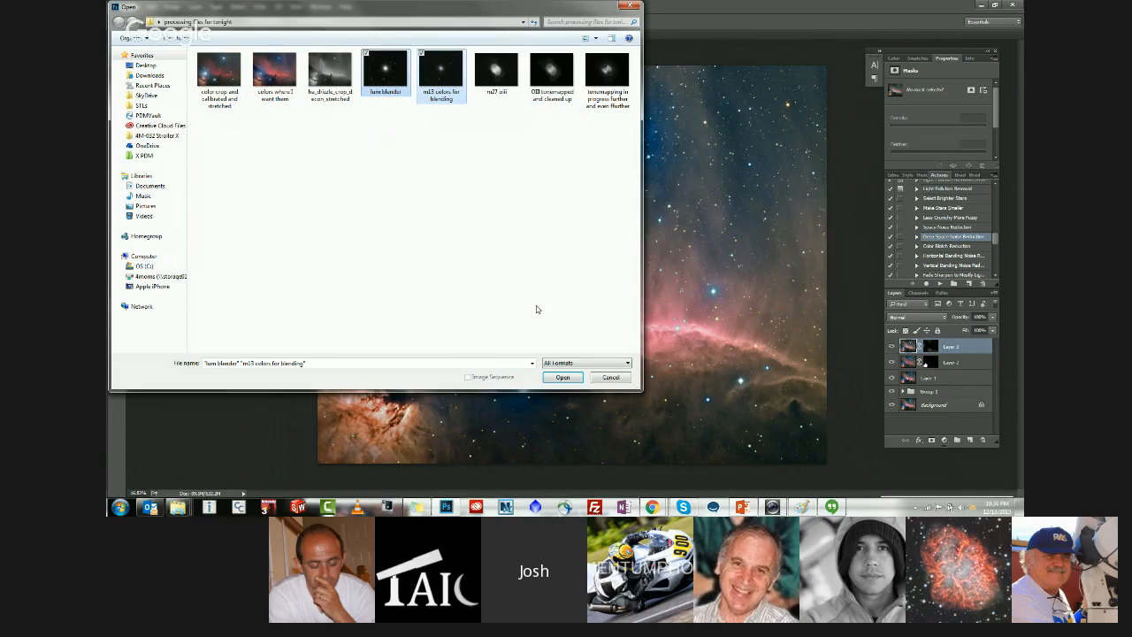
left_click(562, 378)
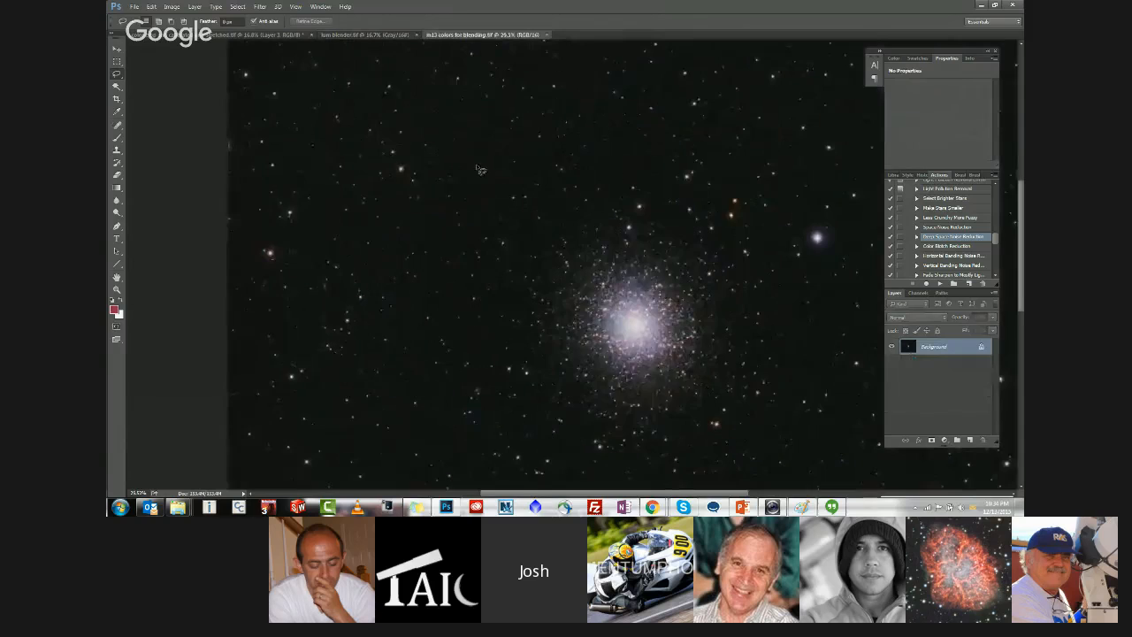
Step: Brighten the M13 color image with a Curves adjustment, raising the RGB curve from input about 55 to output about 89
scroll(456, 178, "up", 5)
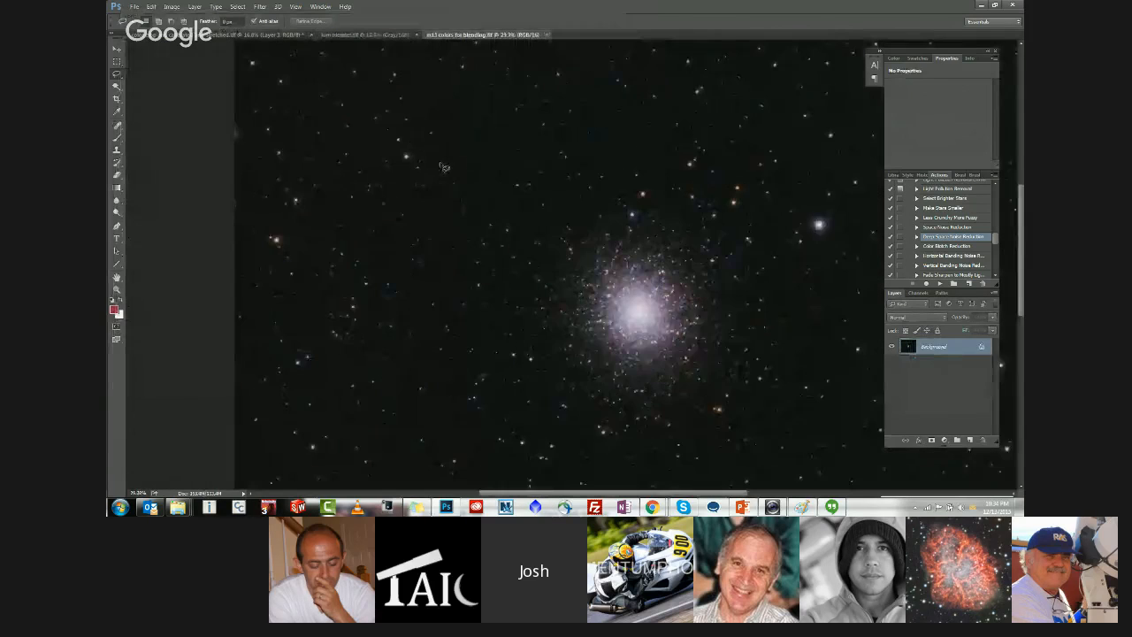
scroll(451, 168, "down", 5)
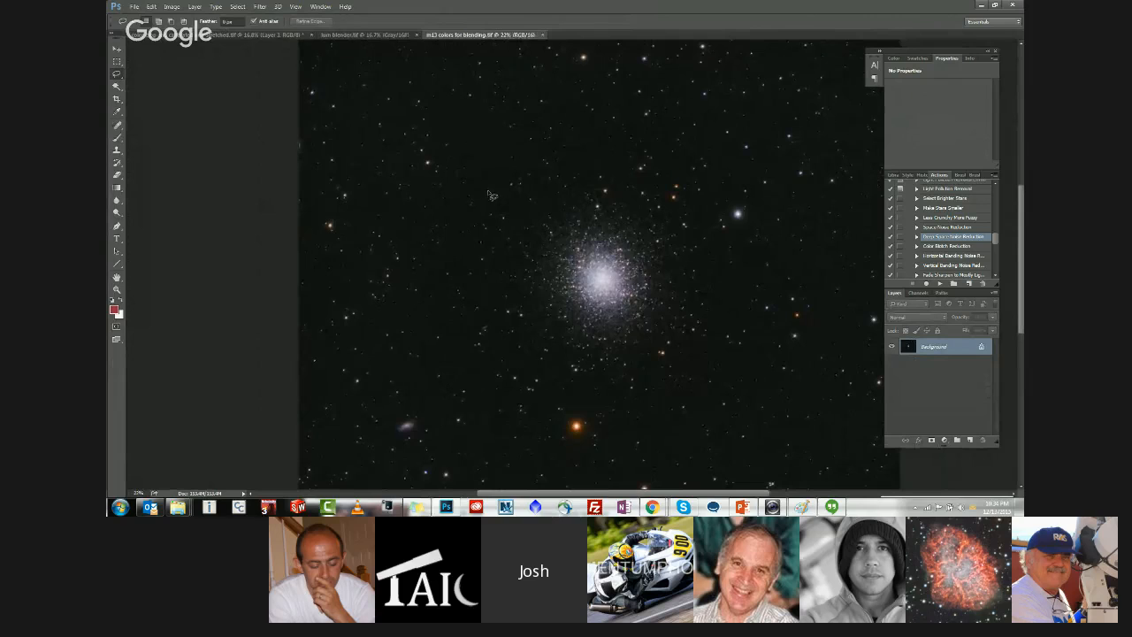
scroll(538, 198, "down", 2)
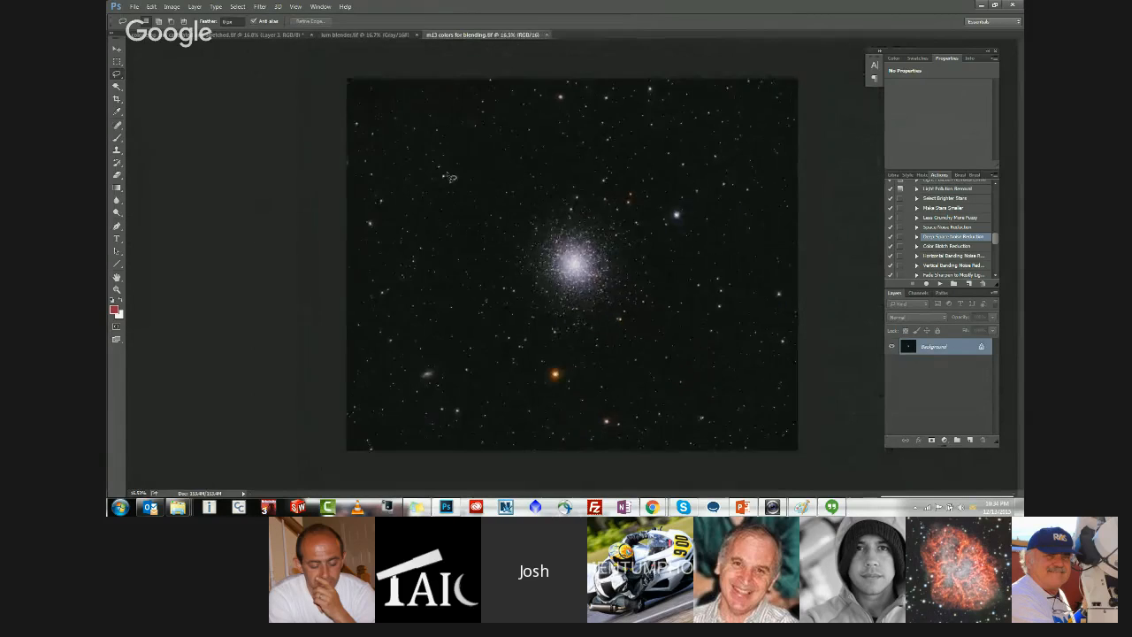
scroll(452, 171, "up", 6)
scroll(511, 203, "down", 2)
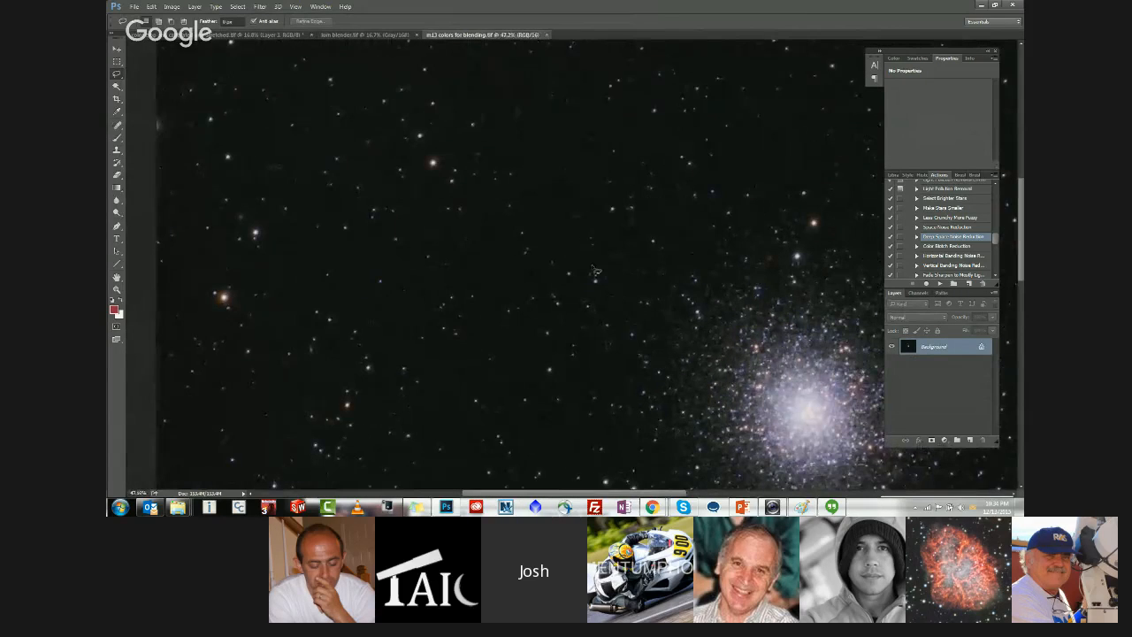
key("ctrl+m")
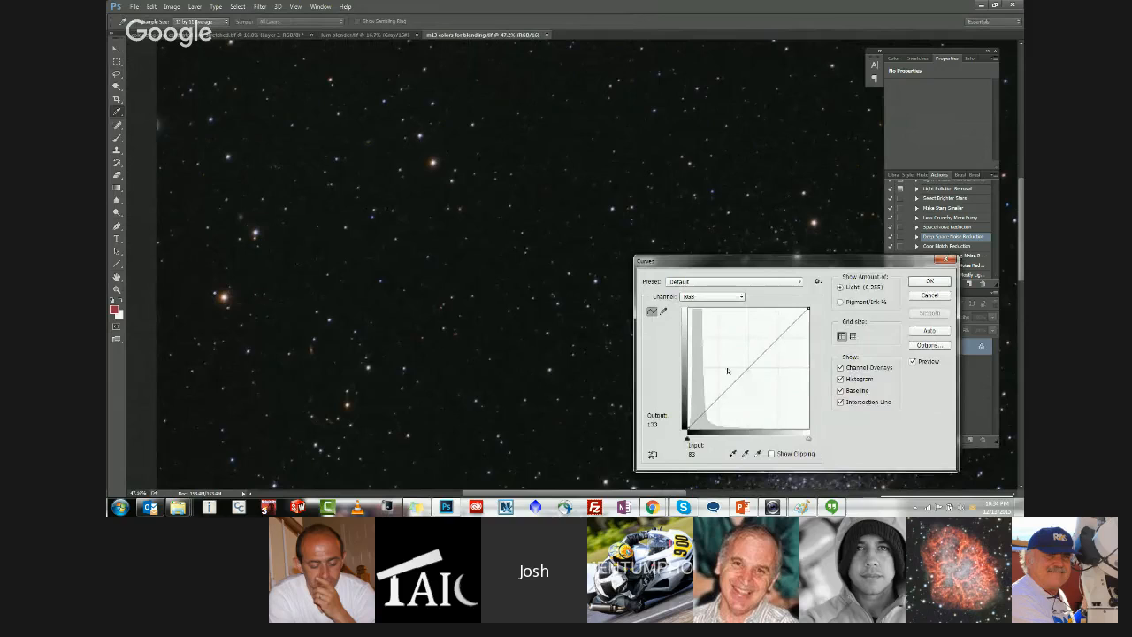
left_click_drag(728, 397, 714, 386)
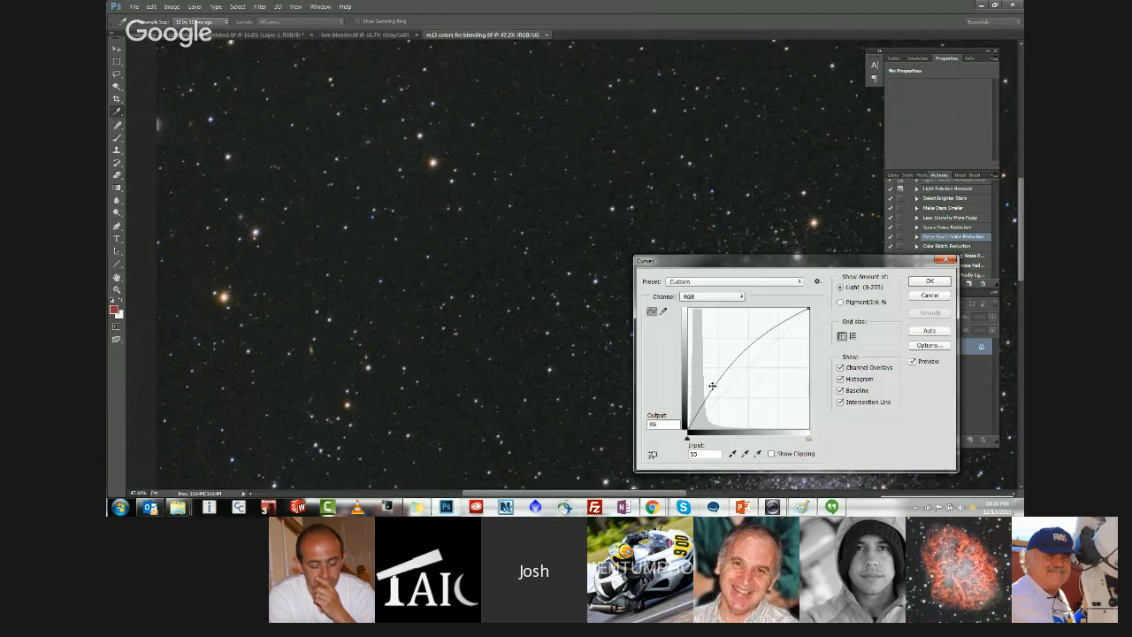
left_click(929, 280)
Step: Examine the background noise and star colors around the cluster in the brightened M13 color image at different magnifications
scroll(534, 277, "down", 3)
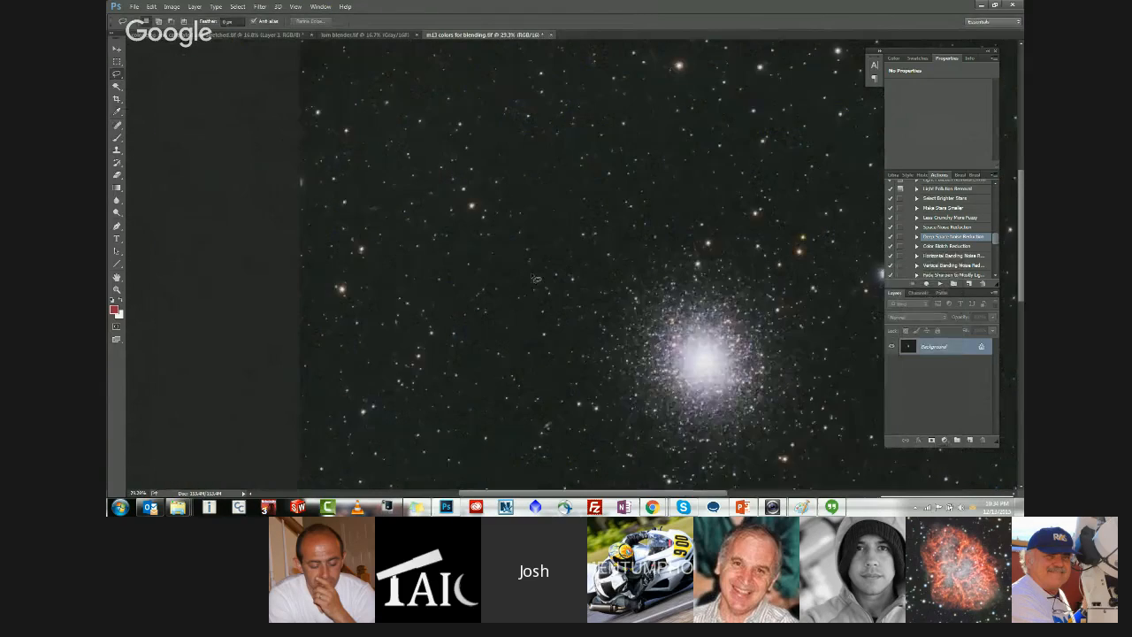
key("l")
scroll(533, 275, "down", 3)
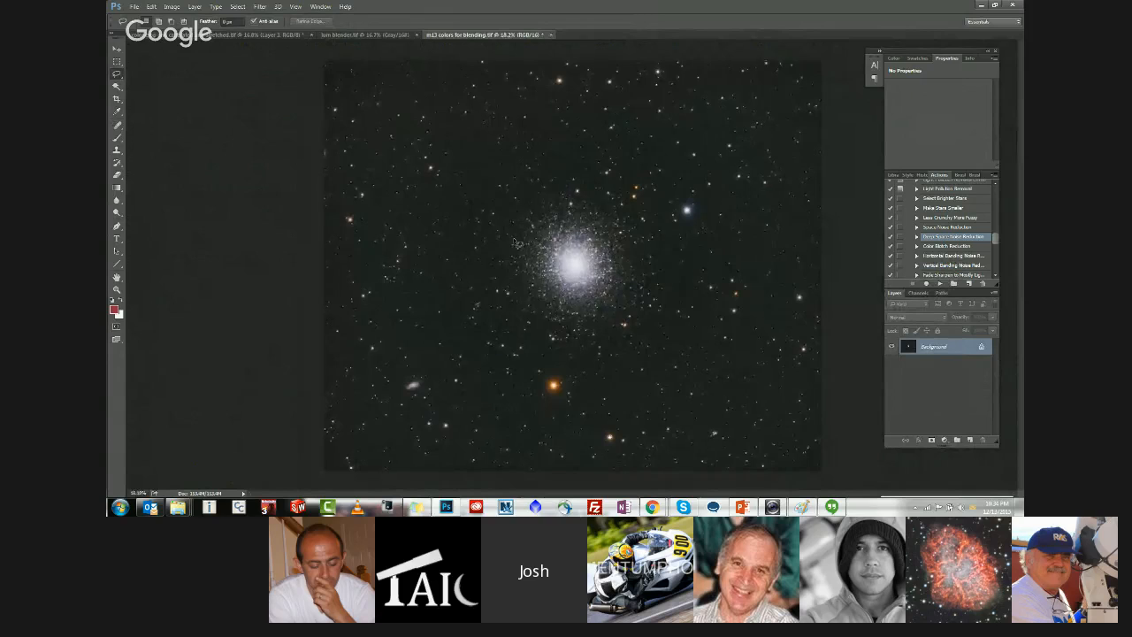
scroll(449, 236, "up", 3)
scroll(425, 236, "up", 3)
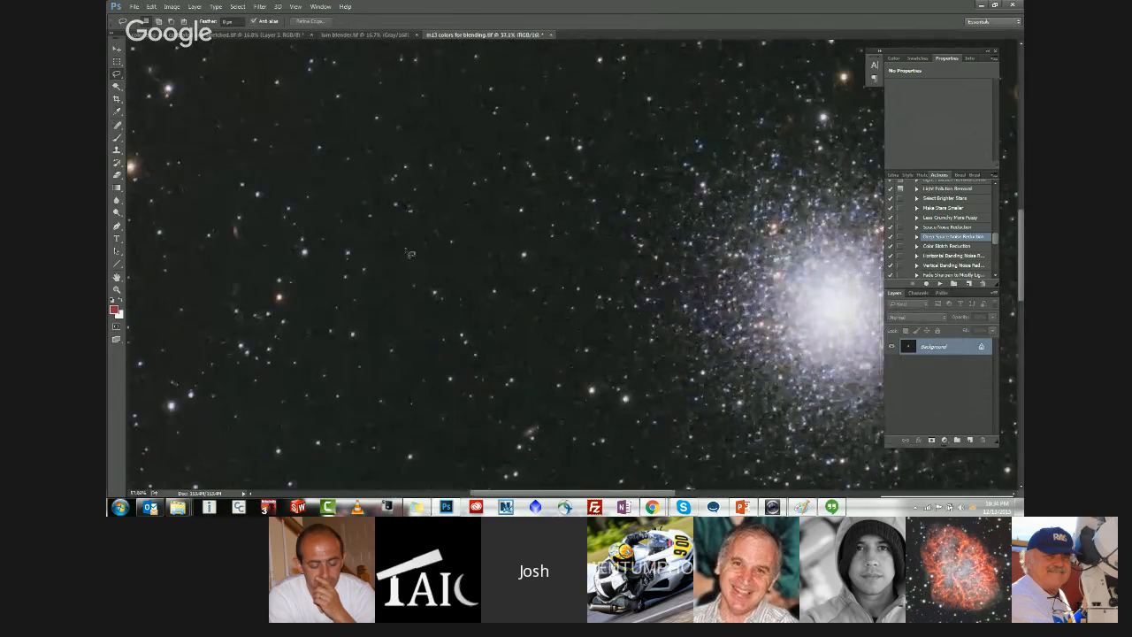
scroll(394, 257, "up", 3)
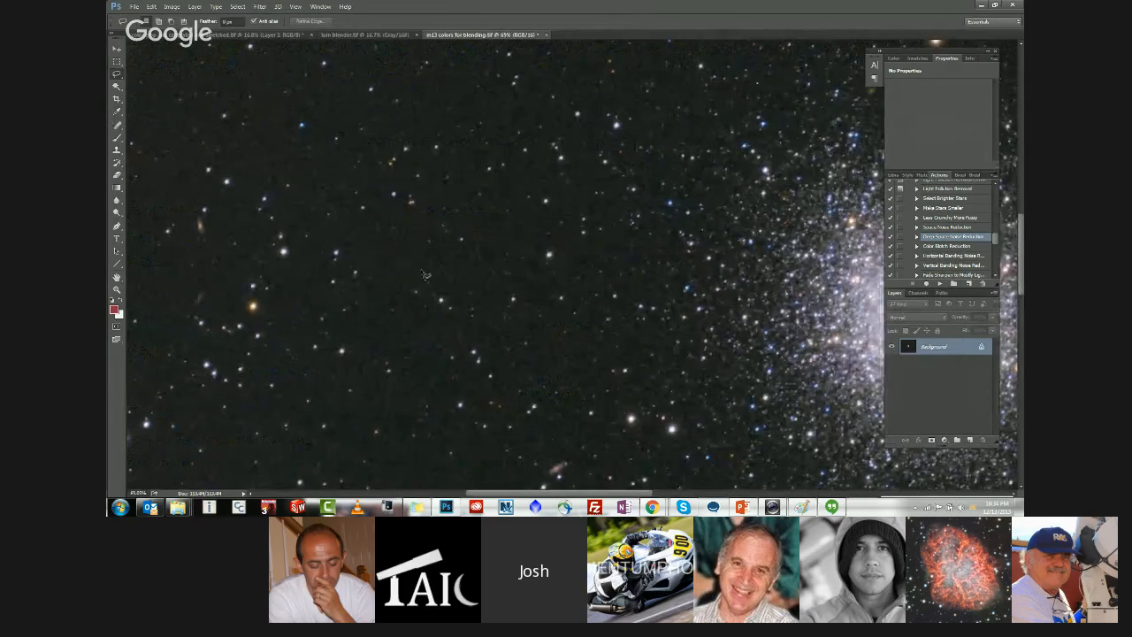
scroll(437, 269, "down", 1)
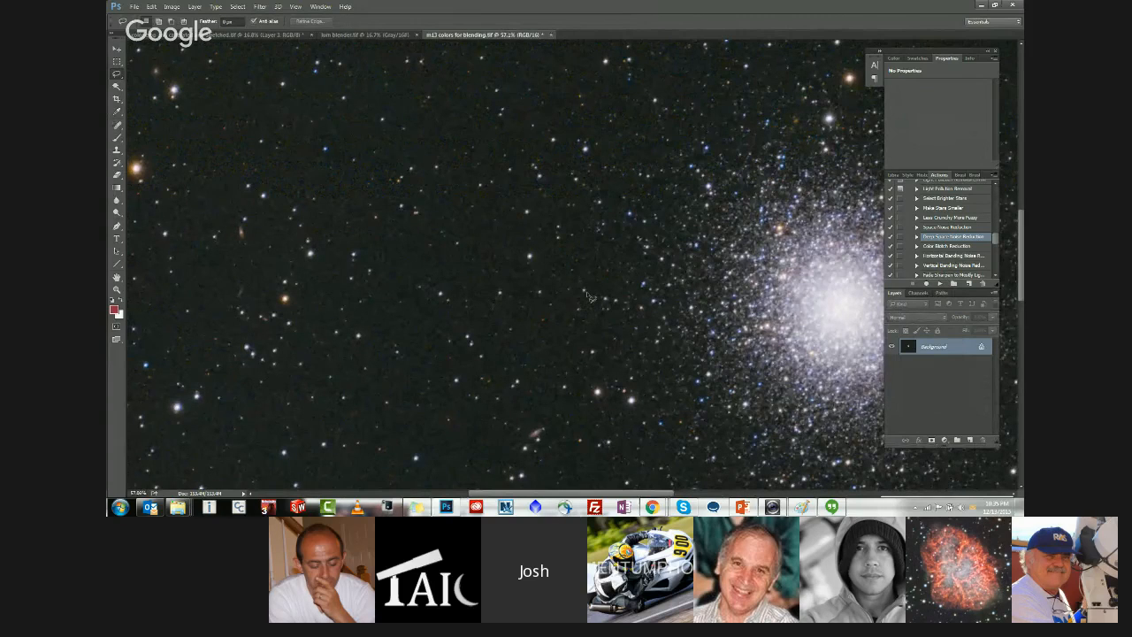
key("ctrl+0")
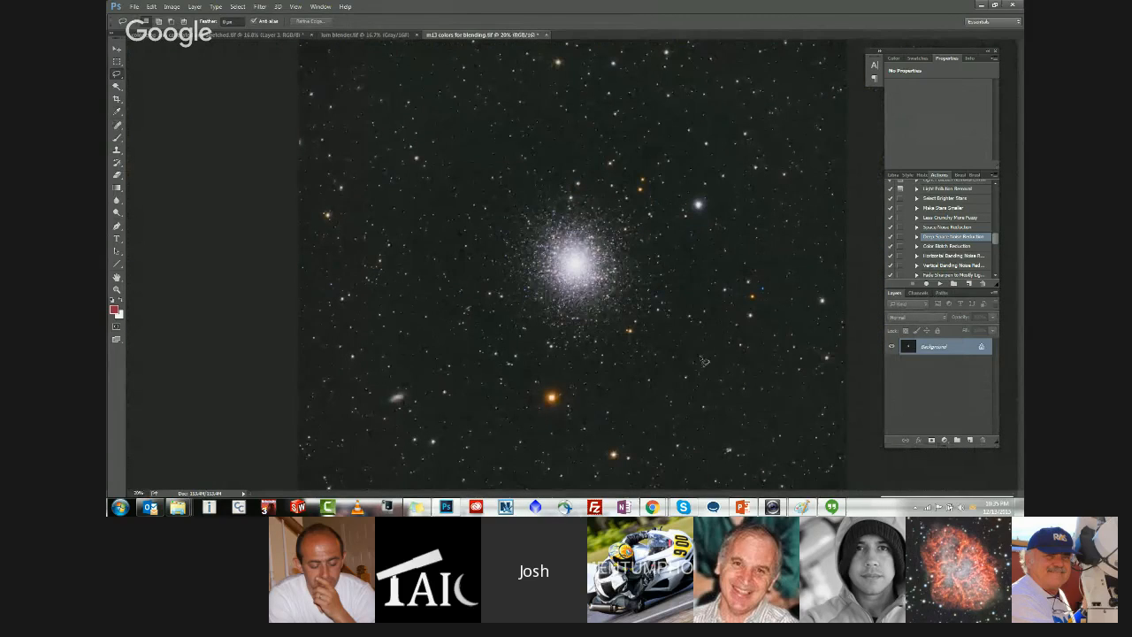
scroll(794, 376, "up", 2)
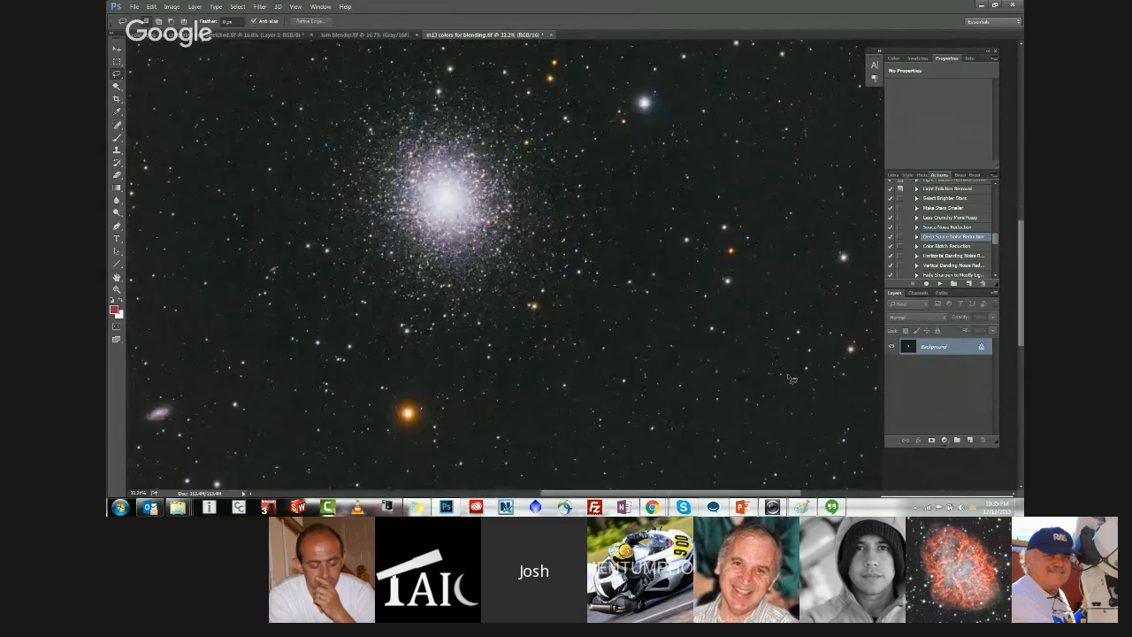
scroll(792, 378, "up", 1)
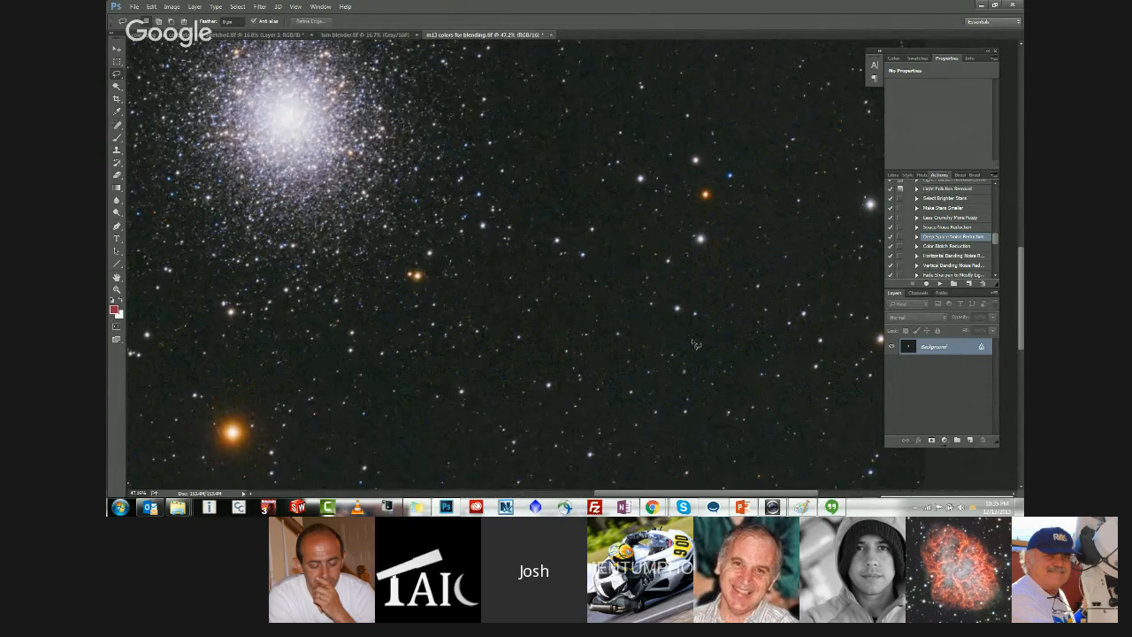
scroll(698, 291, "down", 1)
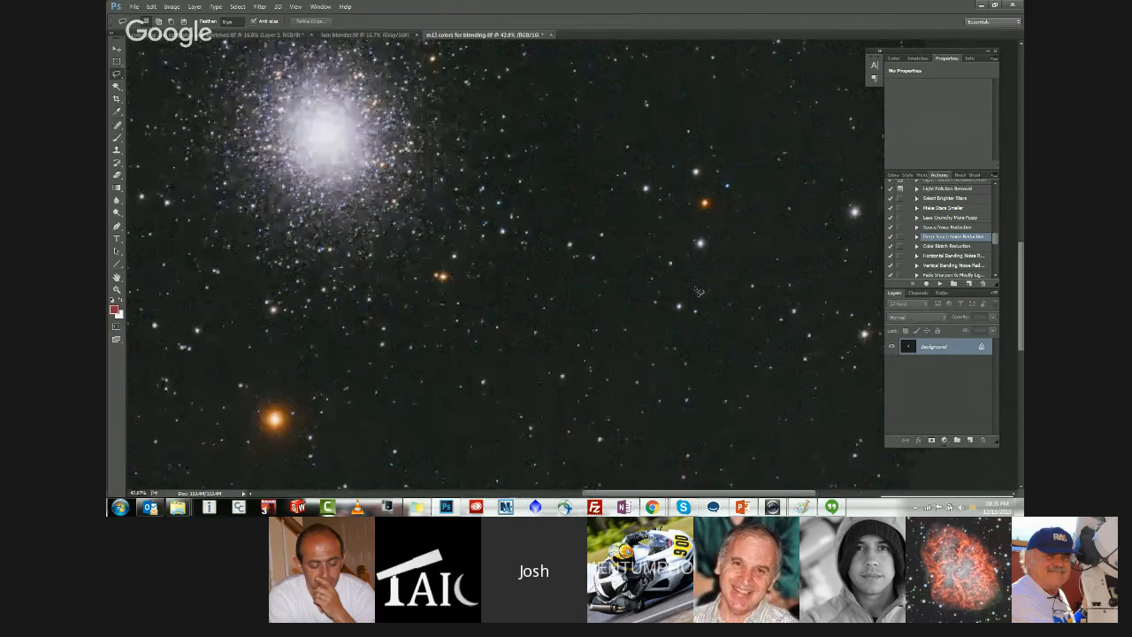
scroll(698, 291, "down", 2)
scroll(627, 269, "down", 1)
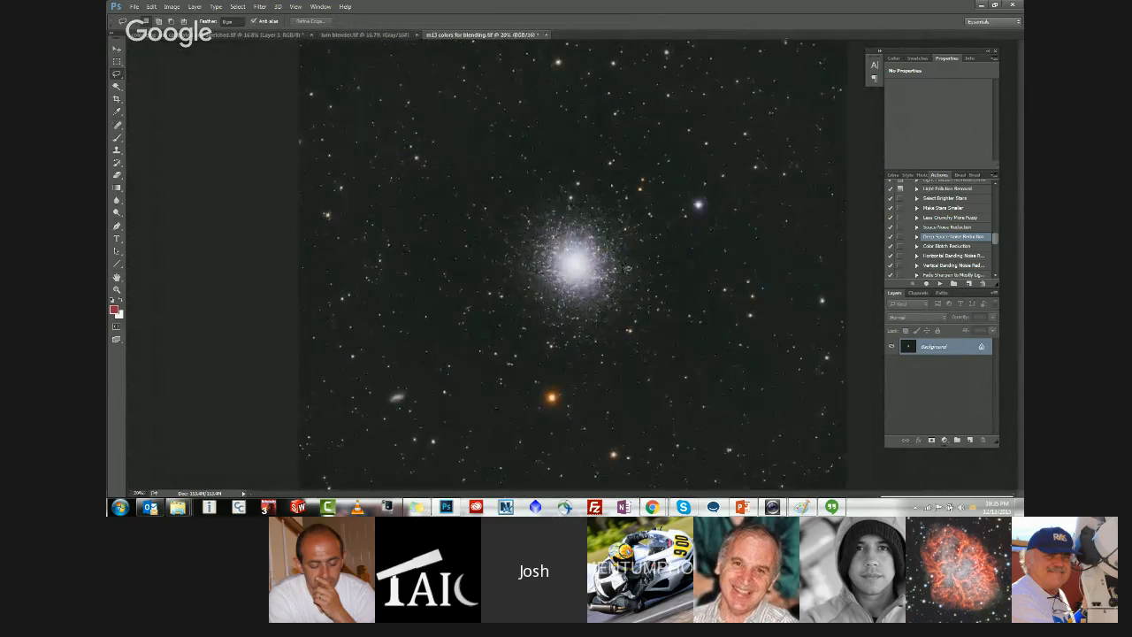
Step: Inspect the cluster core in the M13 color image and compare it with the luminance image in "lum blender"
scroll(531, 229, "up", 4)
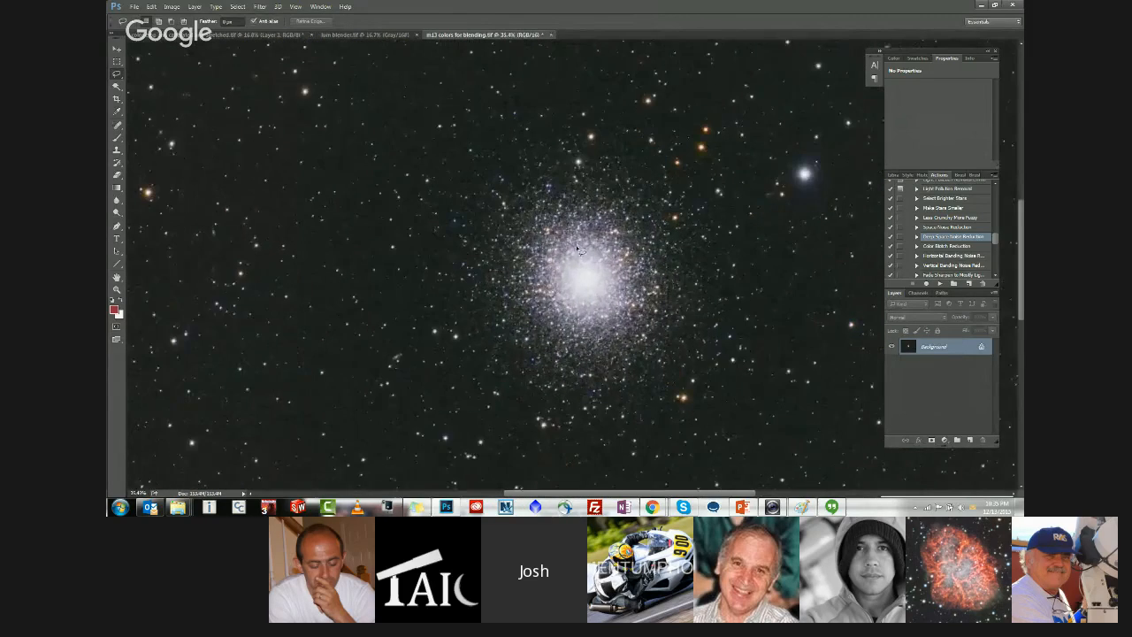
scroll(608, 296, "up", 1)
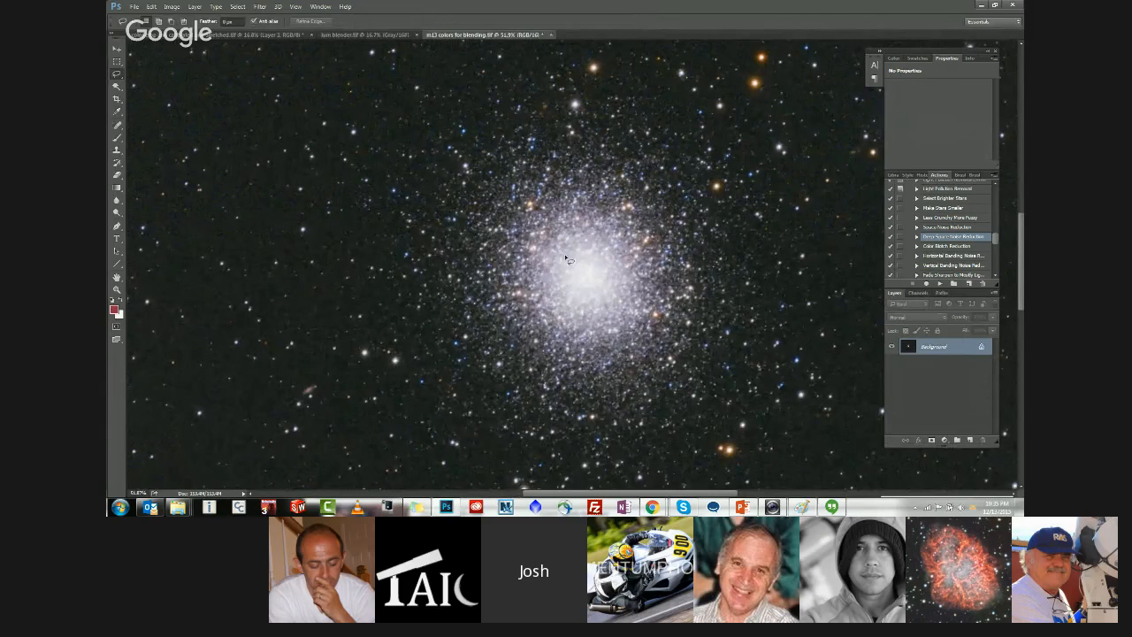
scroll(528, 273, "down", 2)
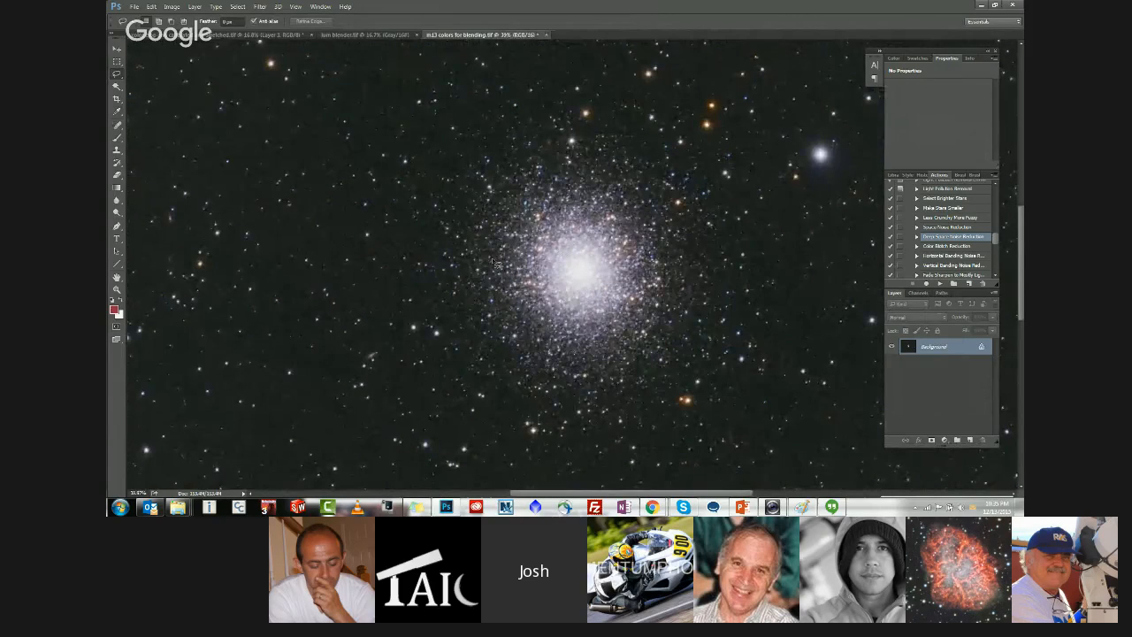
scroll(456, 257, "down", 2)
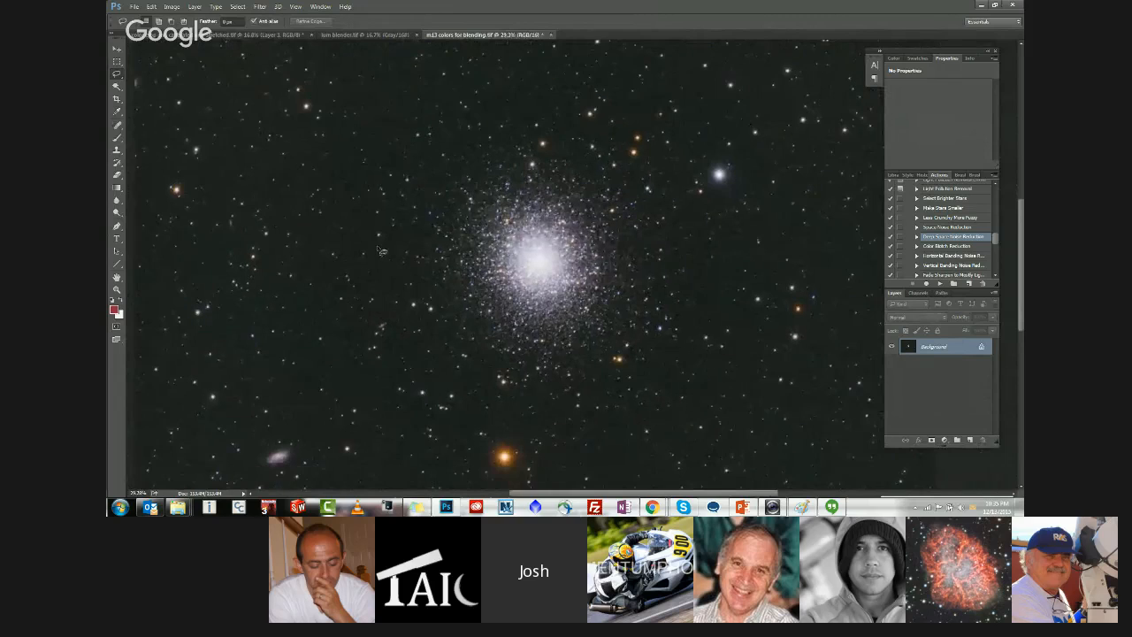
scroll(376, 261, "down", 1)
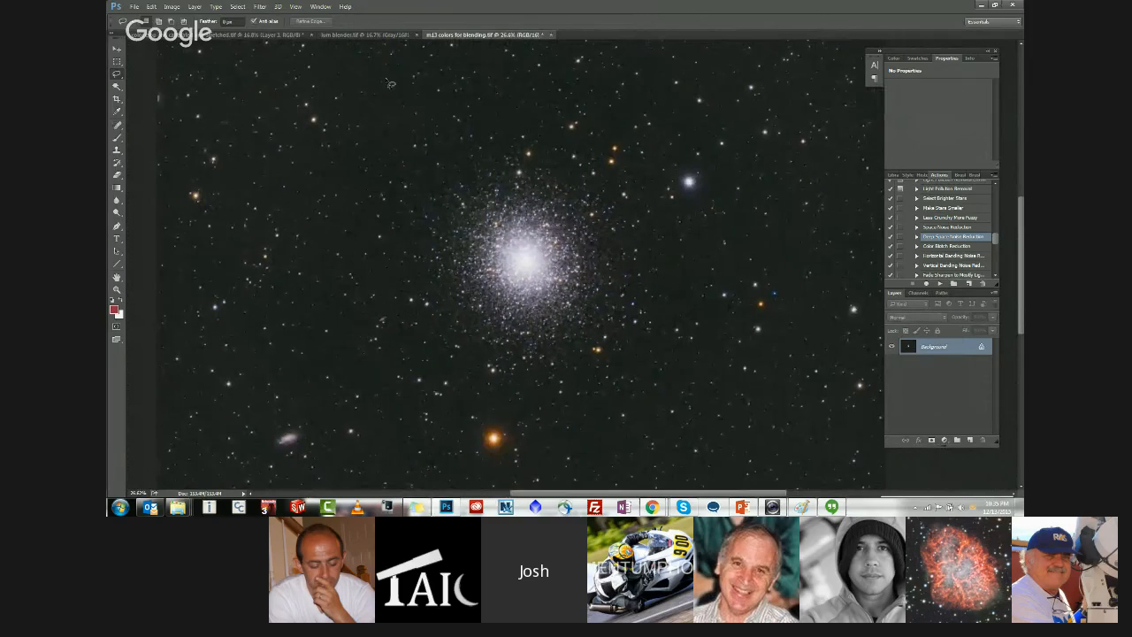
left_click(361, 35)
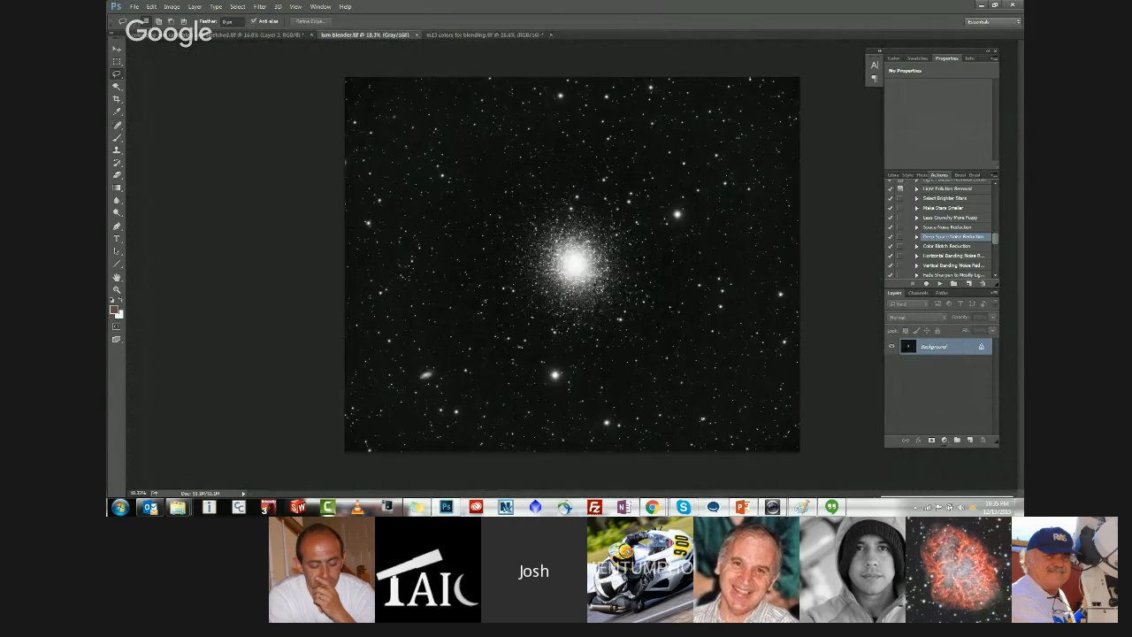
scroll(597, 283, "up", 2)
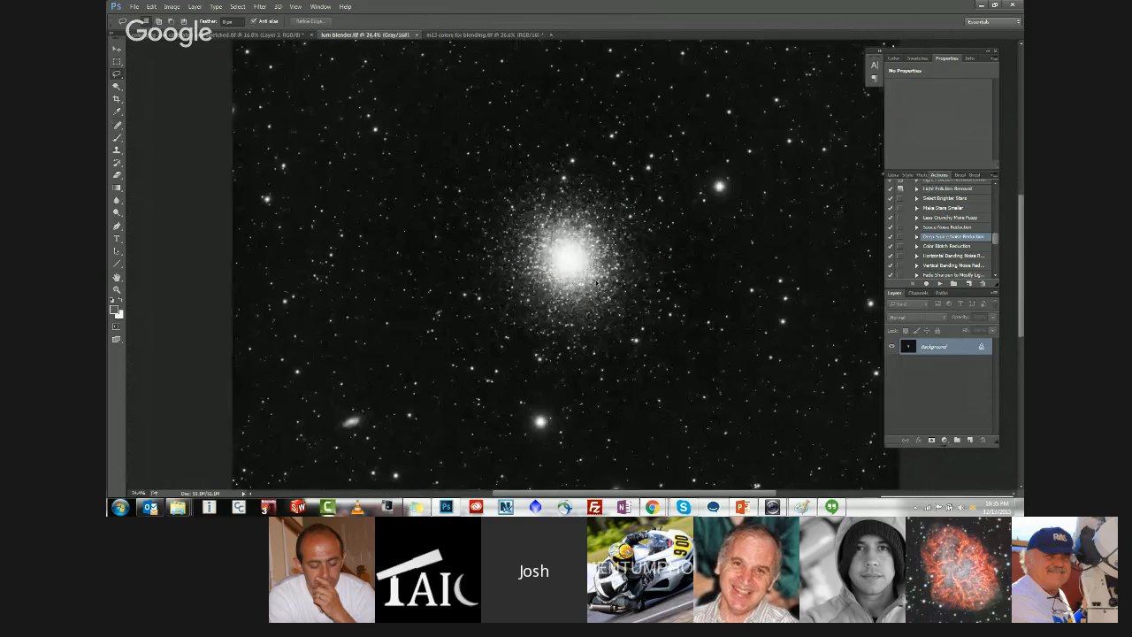
scroll(597, 283, "down", 1)
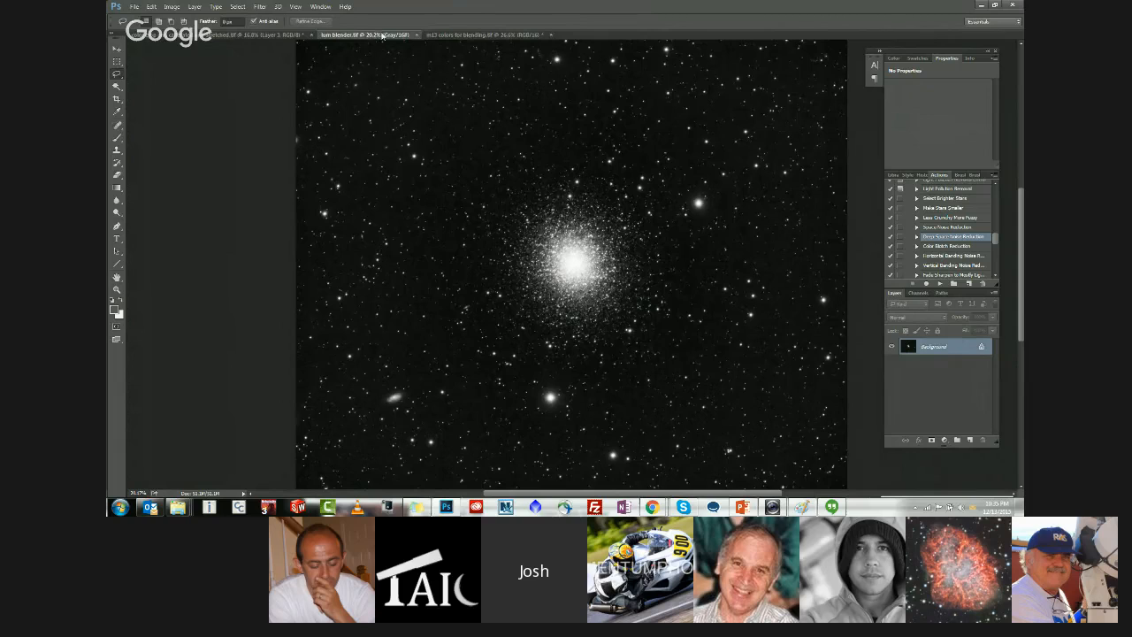
Step: Try converting "m13 colors for blending" to Grayscale, discarding its color information, and undo the conversion
left_click(447, 36)
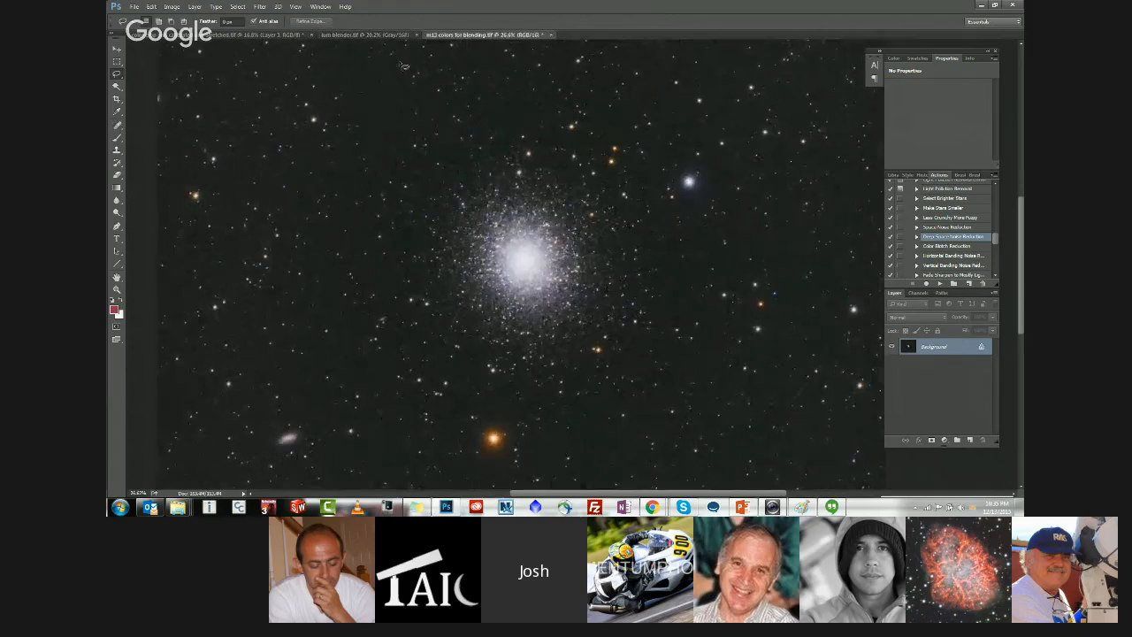
left_click(172, 7)
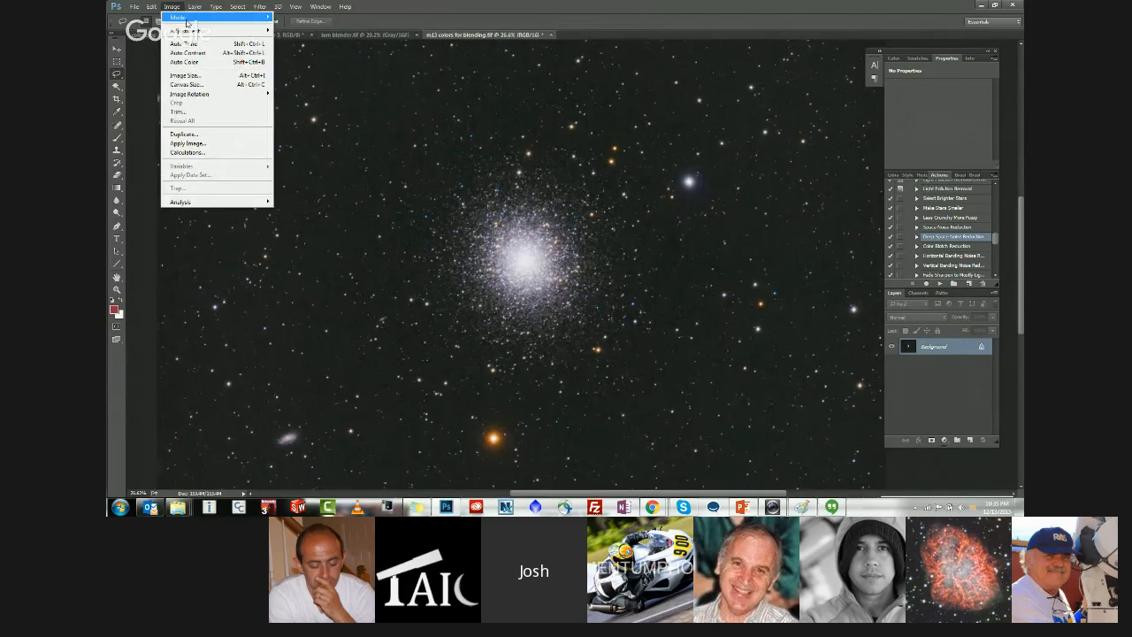
mouse_move(188, 23)
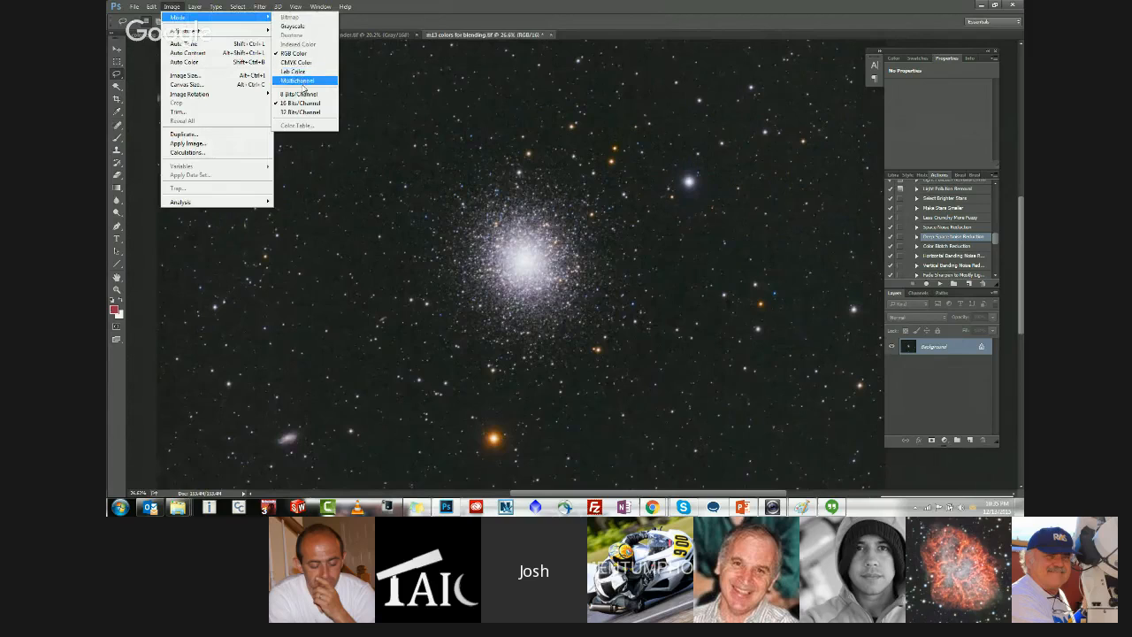
left_click(293, 25)
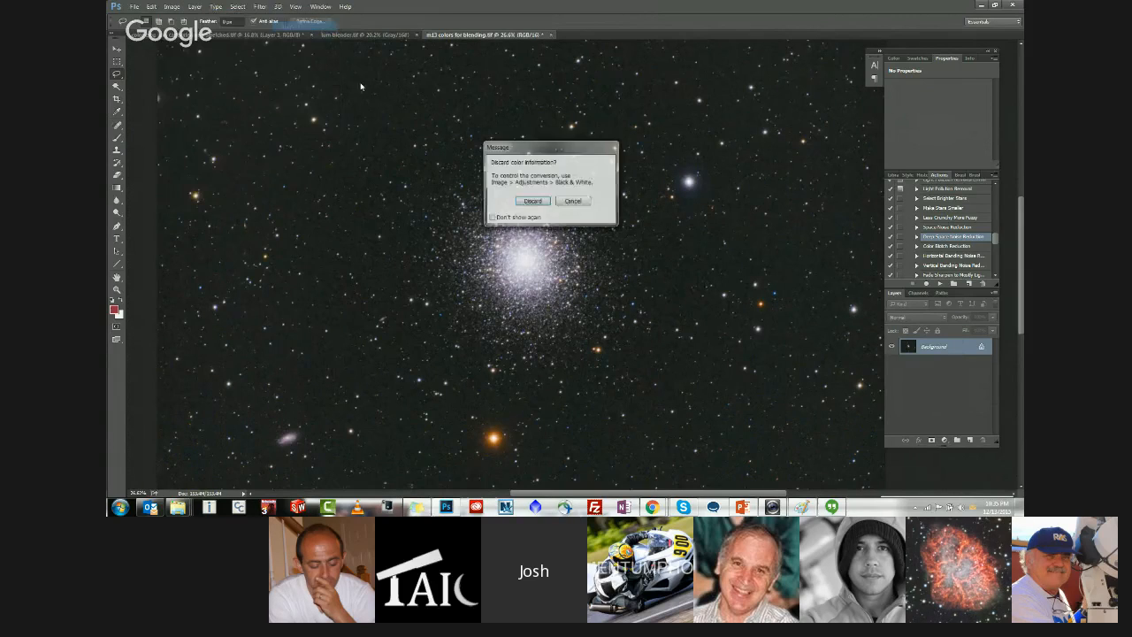
left_click(533, 202)
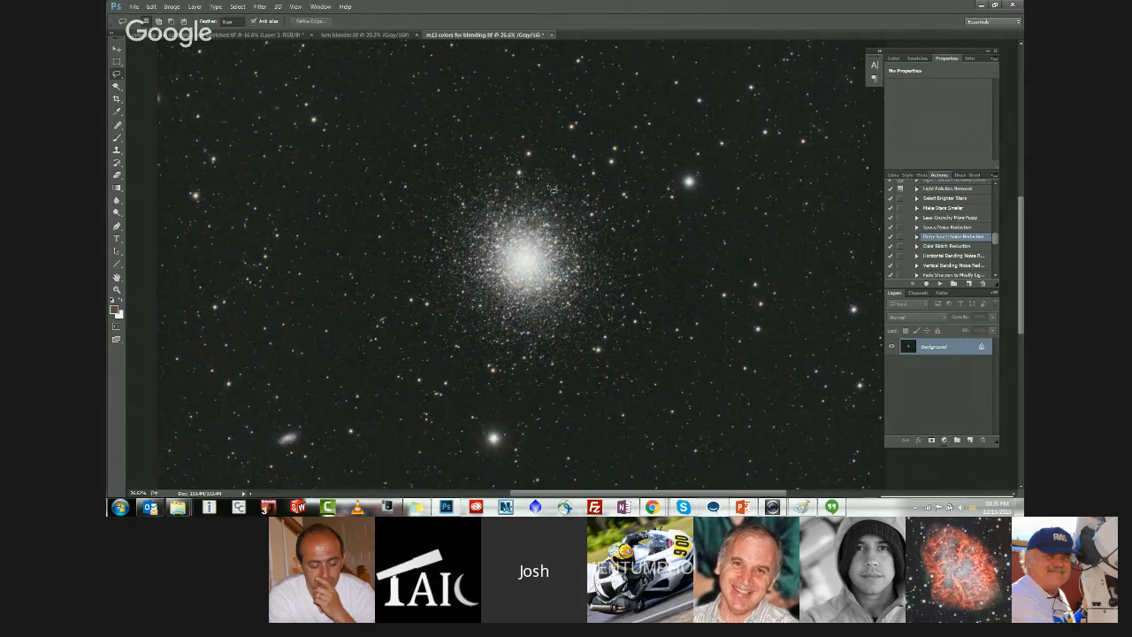
left_click(151, 6)
left_click(156, 18)
Step: Convert the "lum blender" luminance image from Grayscale to RGB Color mode
left_click(360, 35)
scroll(492, 204, "up", 5)
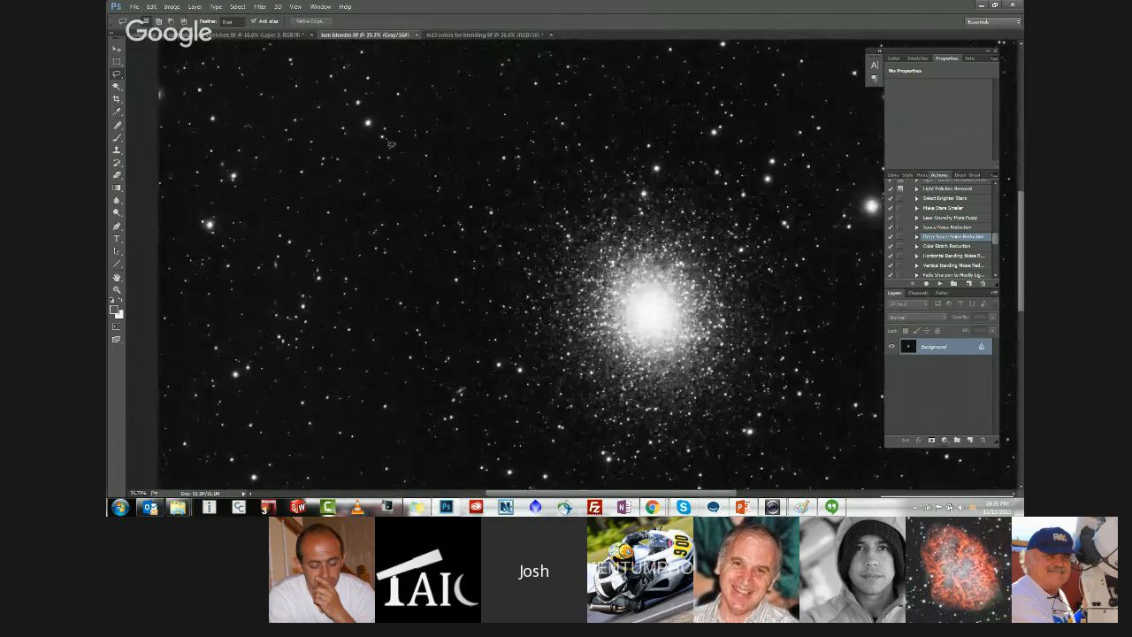
scroll(538, 260, "down", 4)
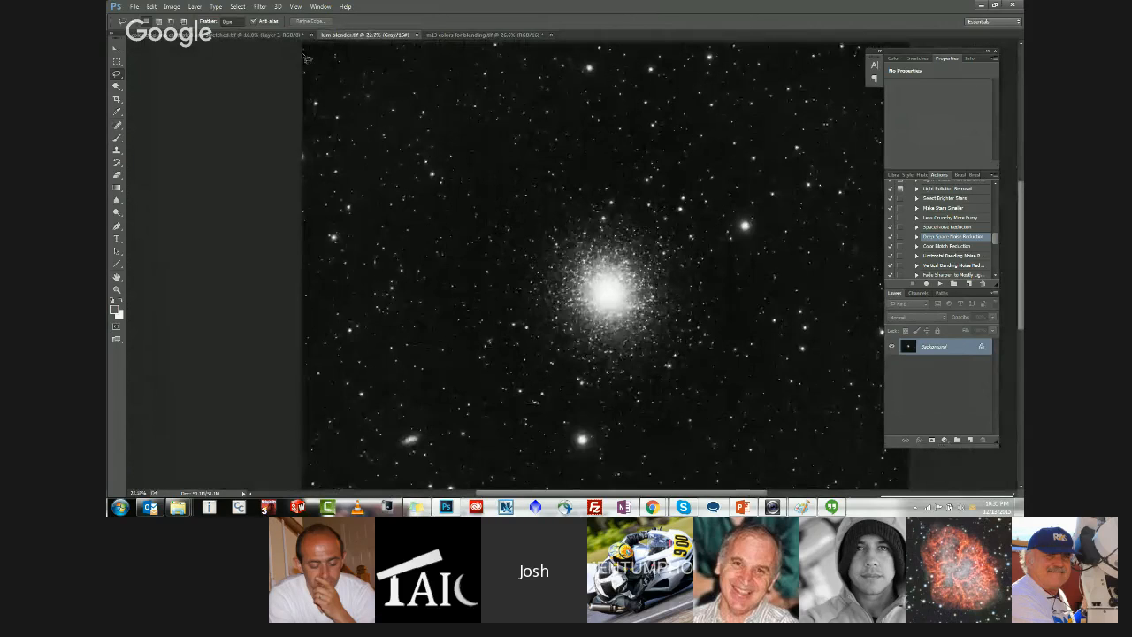
left_click(172, 8)
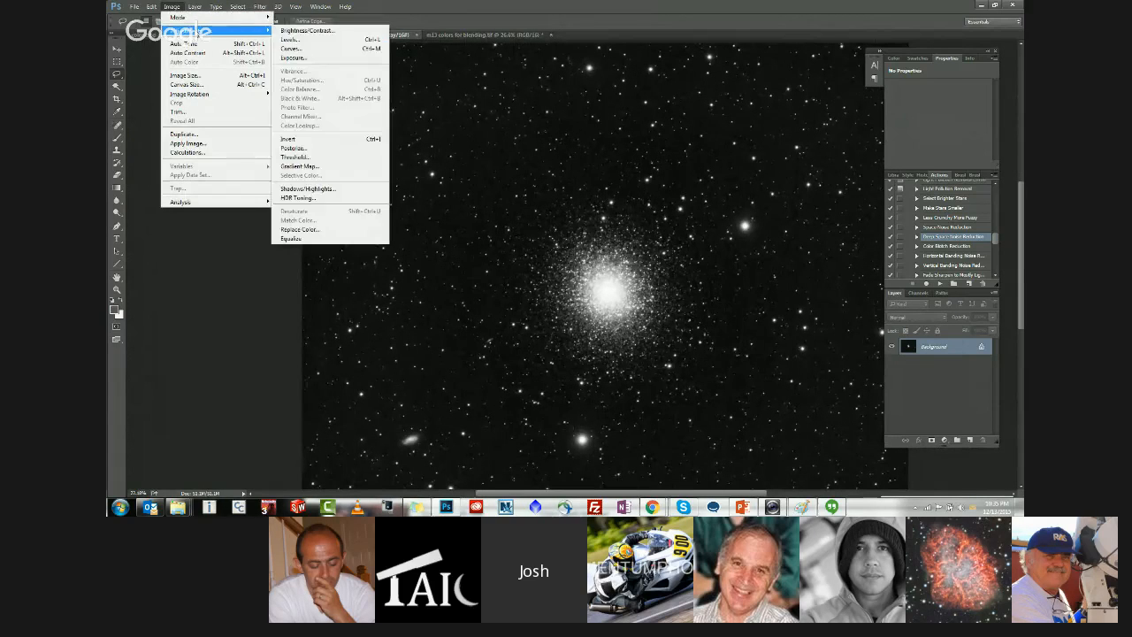
mouse_move(212, 24)
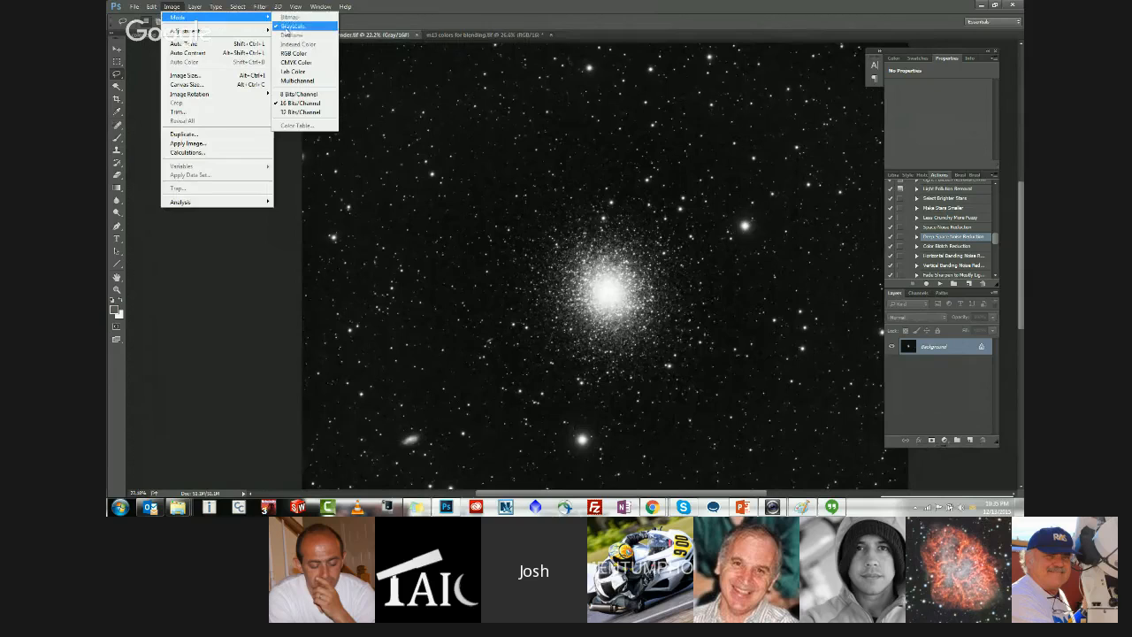
left_click(305, 54)
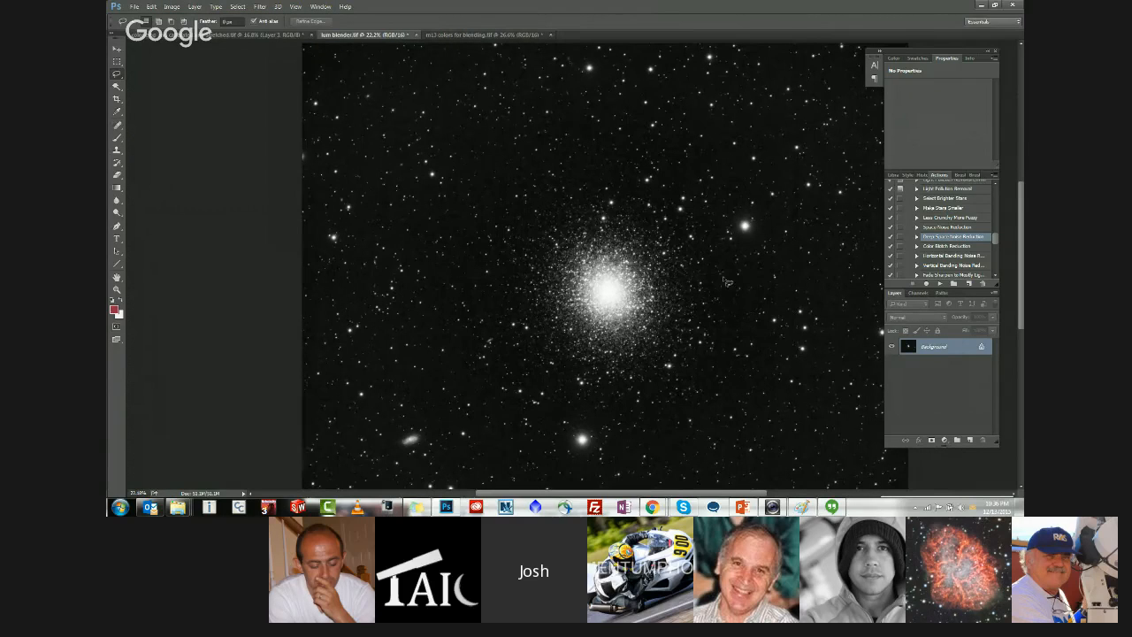
Step: Copy the entire "lum blender" image into "m13 colors for blending" as a new layer and give that layer a mask
left_click(239, 7)
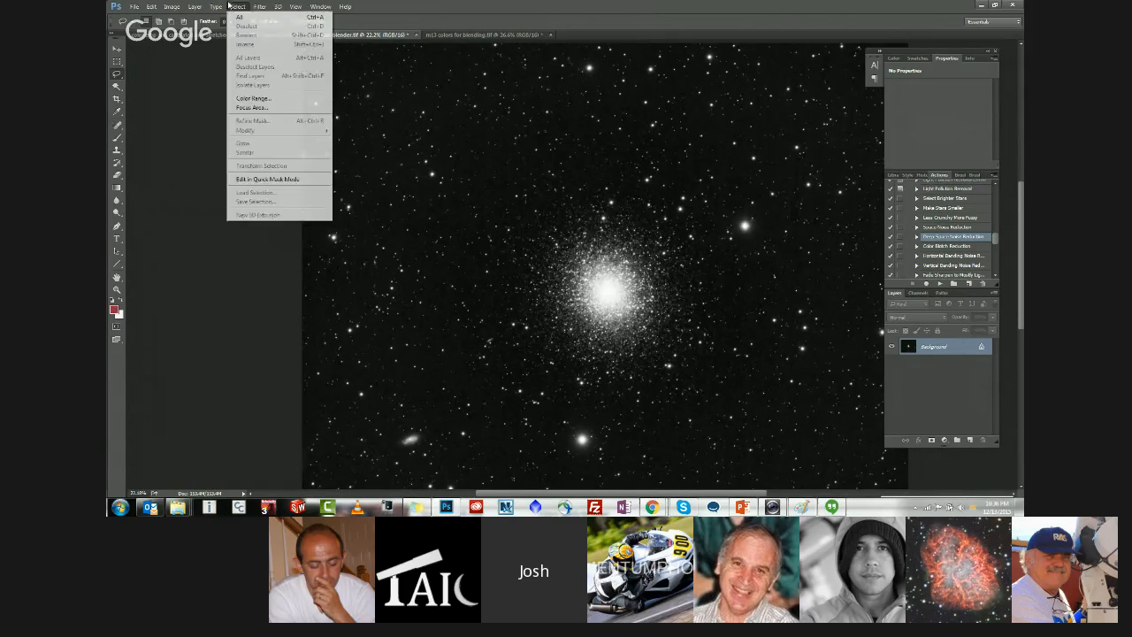
left_click(258, 98)
left_click(238, 6)
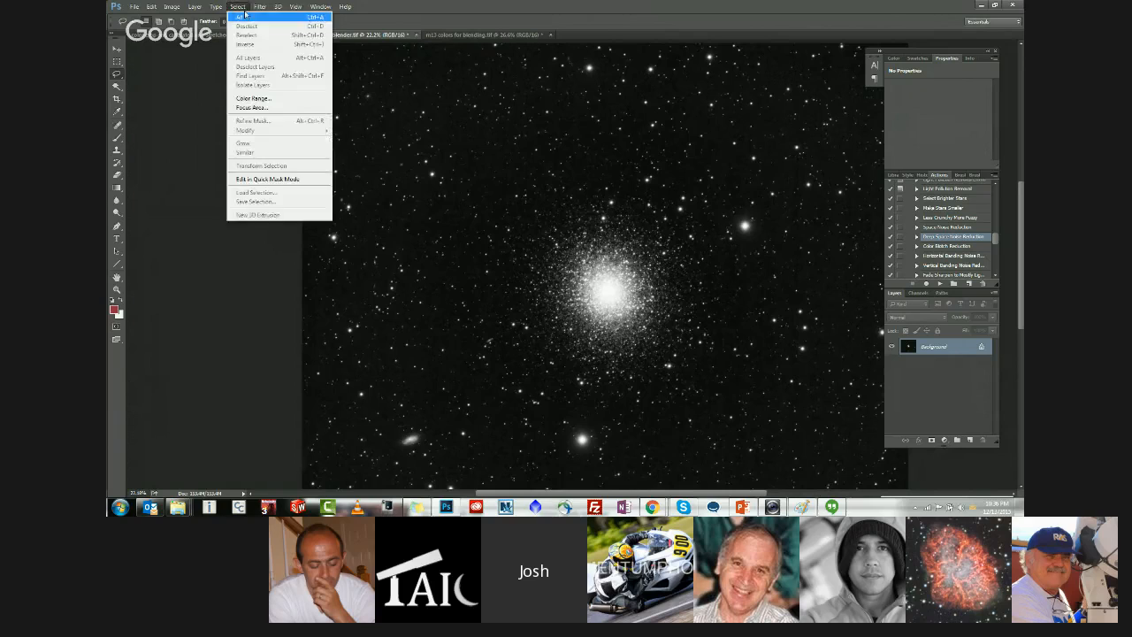
left_click(243, 16)
left_click(151, 6)
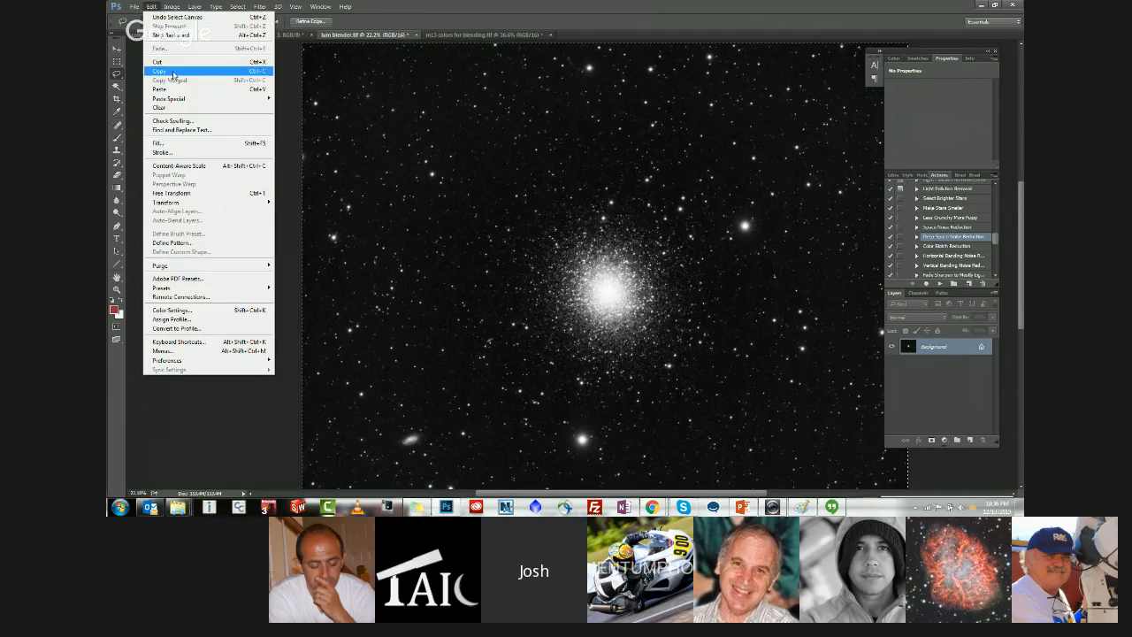
left_click(243, 70)
left_click(478, 34)
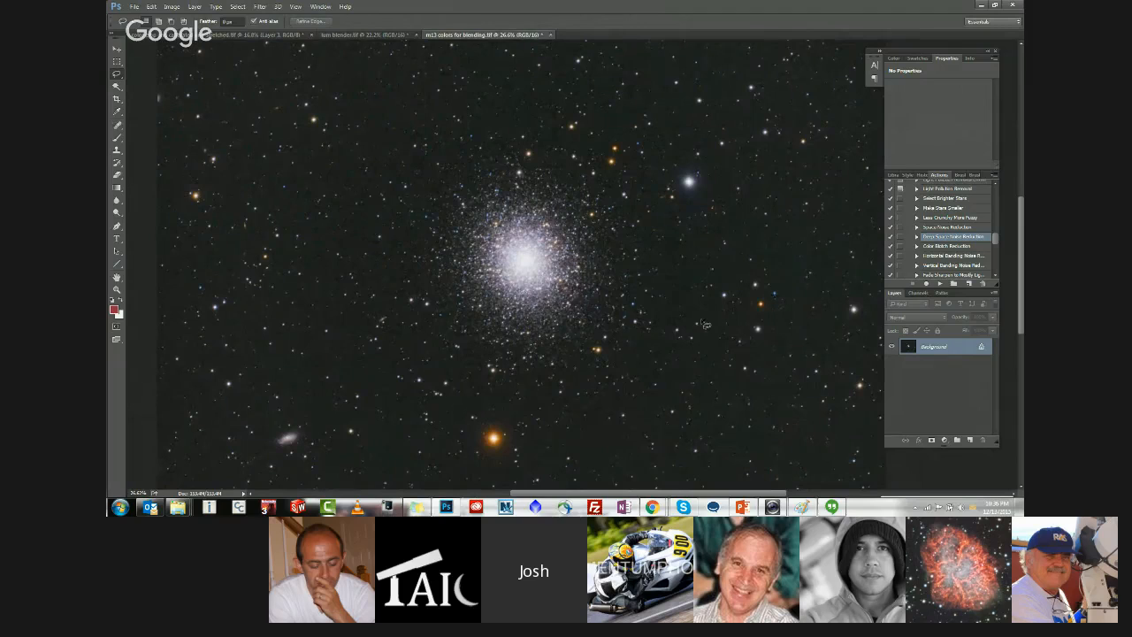
key("ctrl+v")
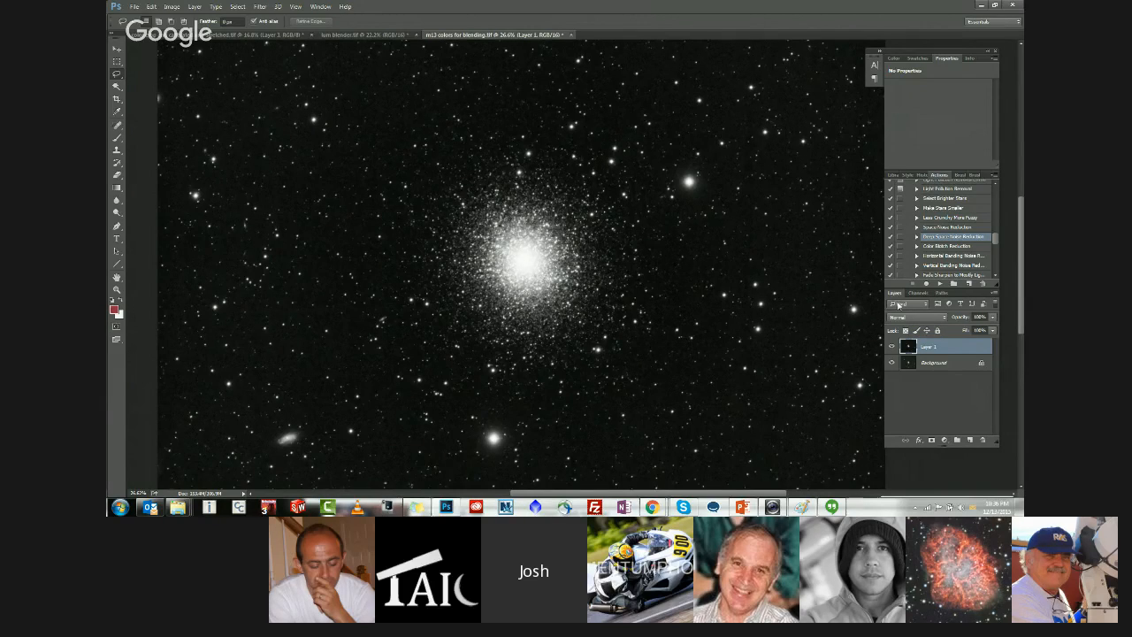
left_click(931, 441)
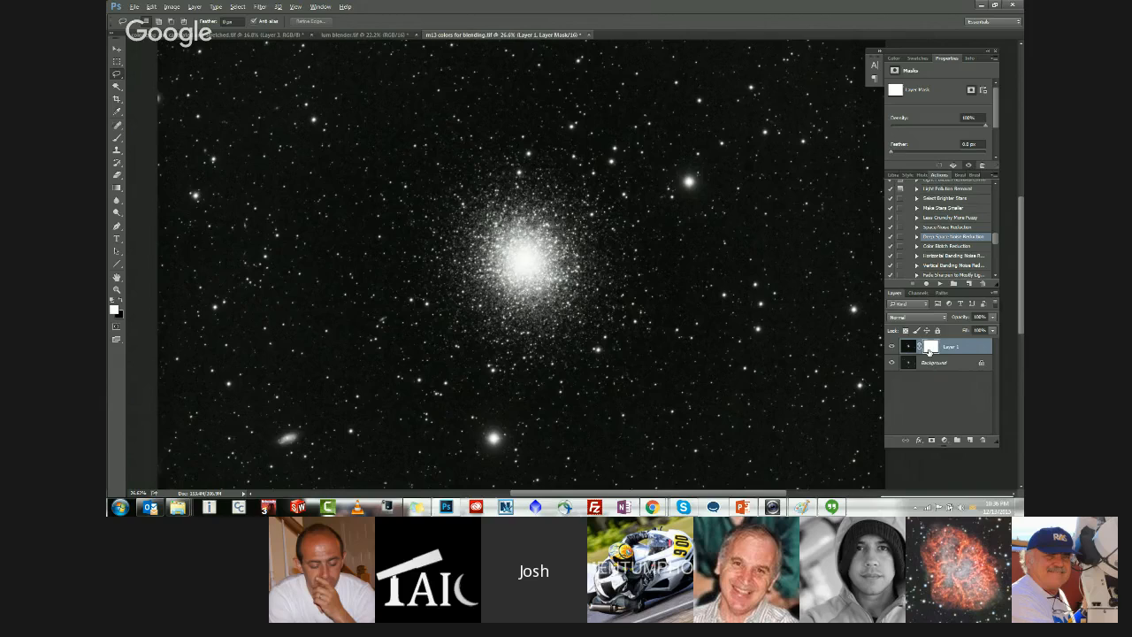
left_click(928, 347, "alt")
left_click(171, 6)
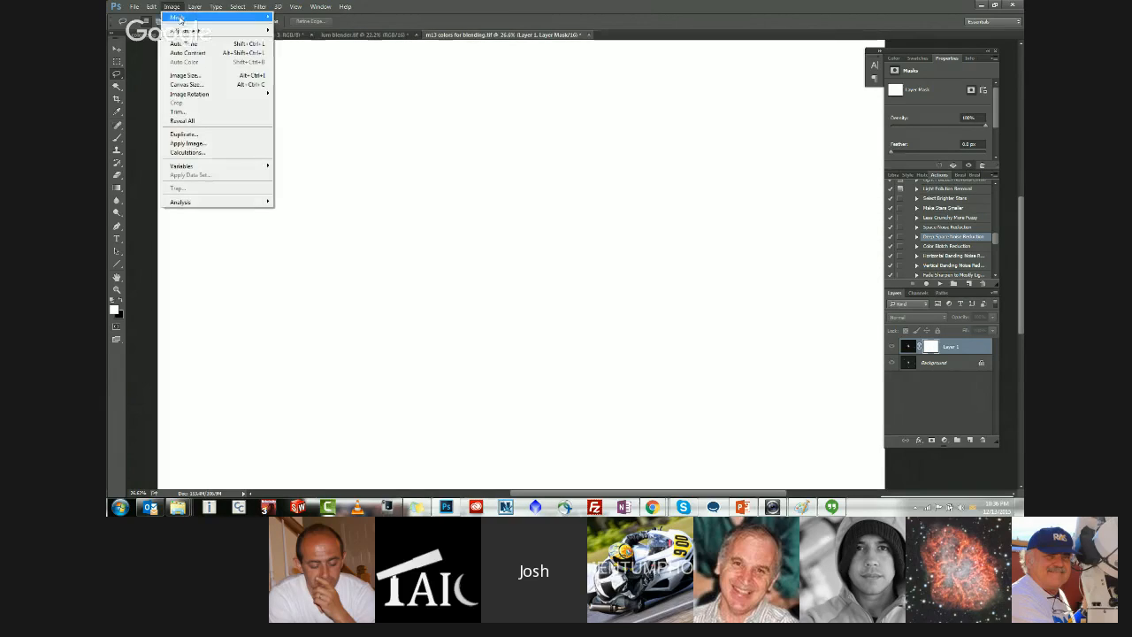
mouse_move(242, 31)
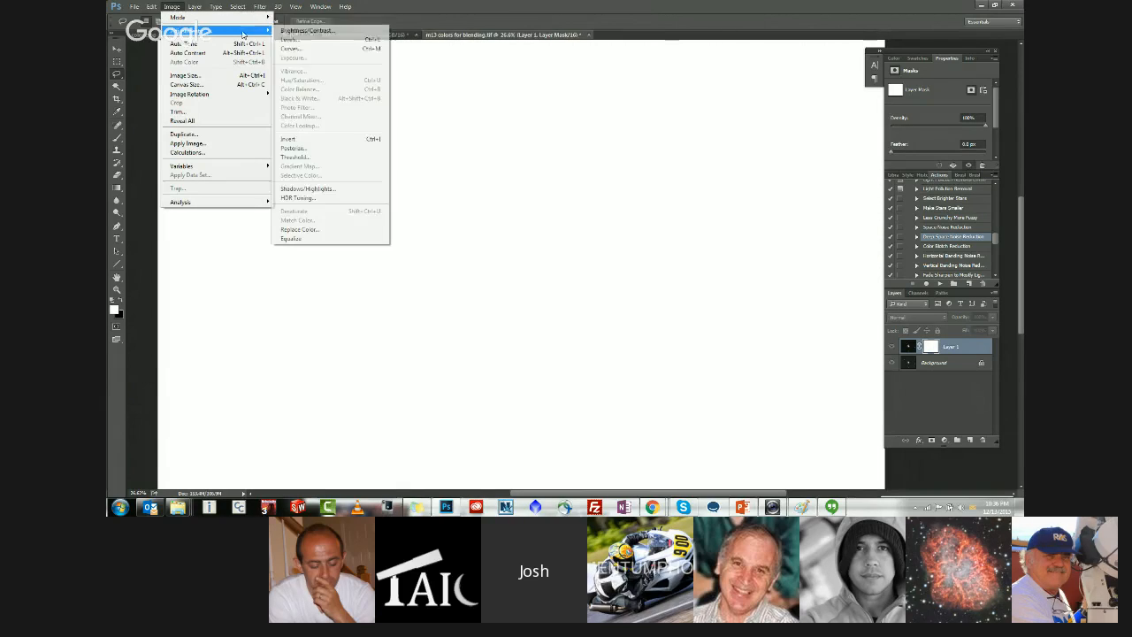
left_click(298, 142)
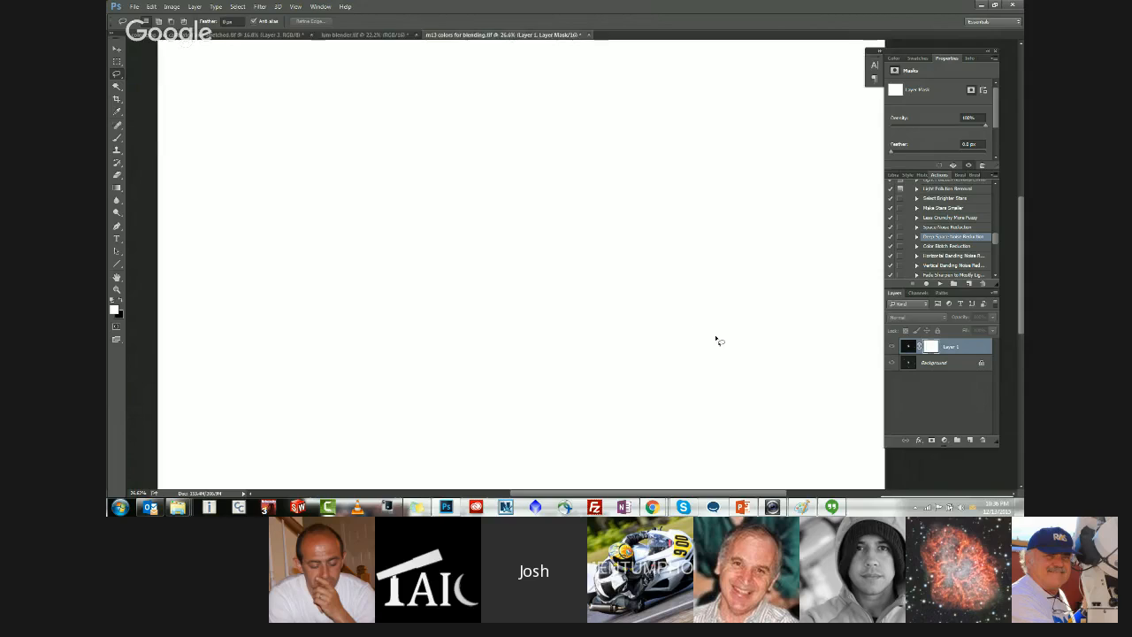
key("ctrl+i")
Step: Copy the whole Background image, paste it into the luminance layer's mask and invert the mask
left_click(911, 365)
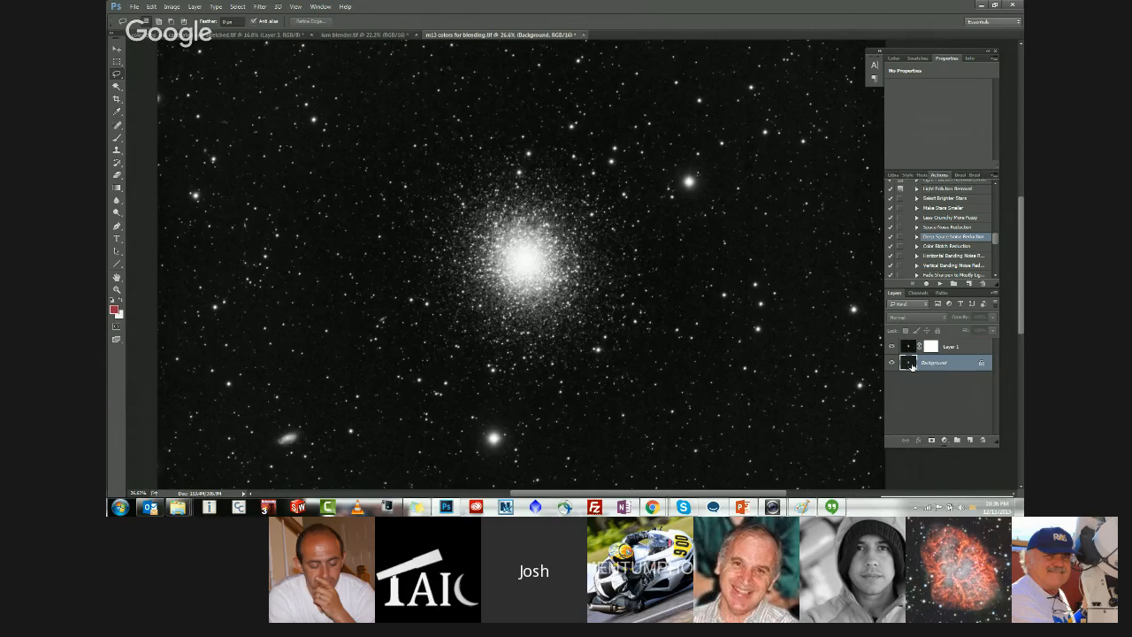
left_click(237, 6)
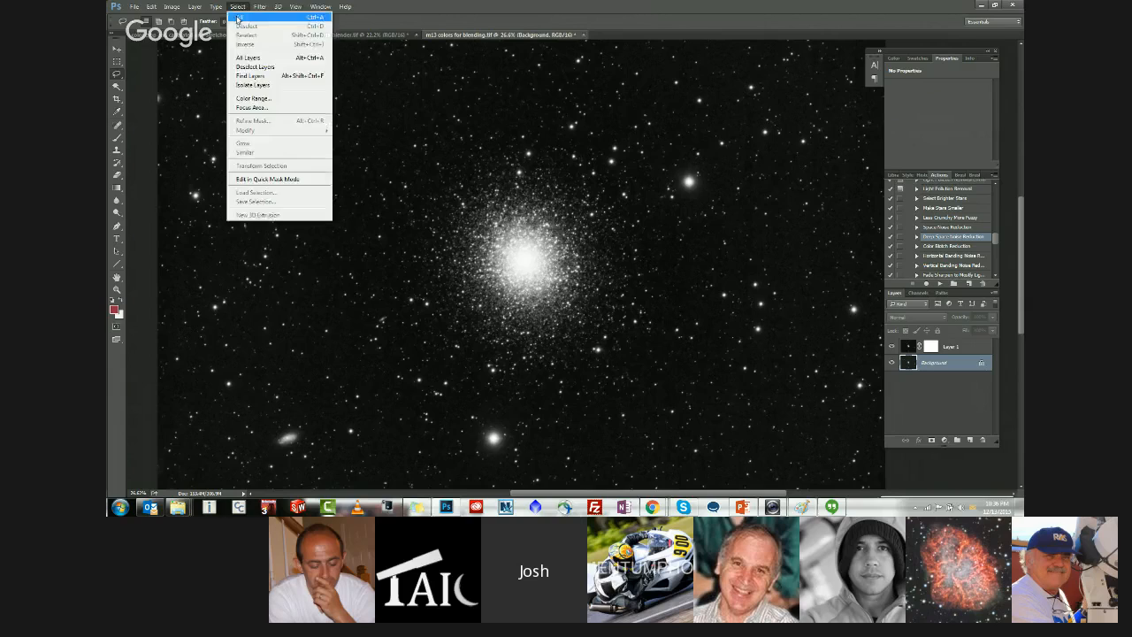
left_click(238, 17)
left_click(153, 6)
left_click(203, 80)
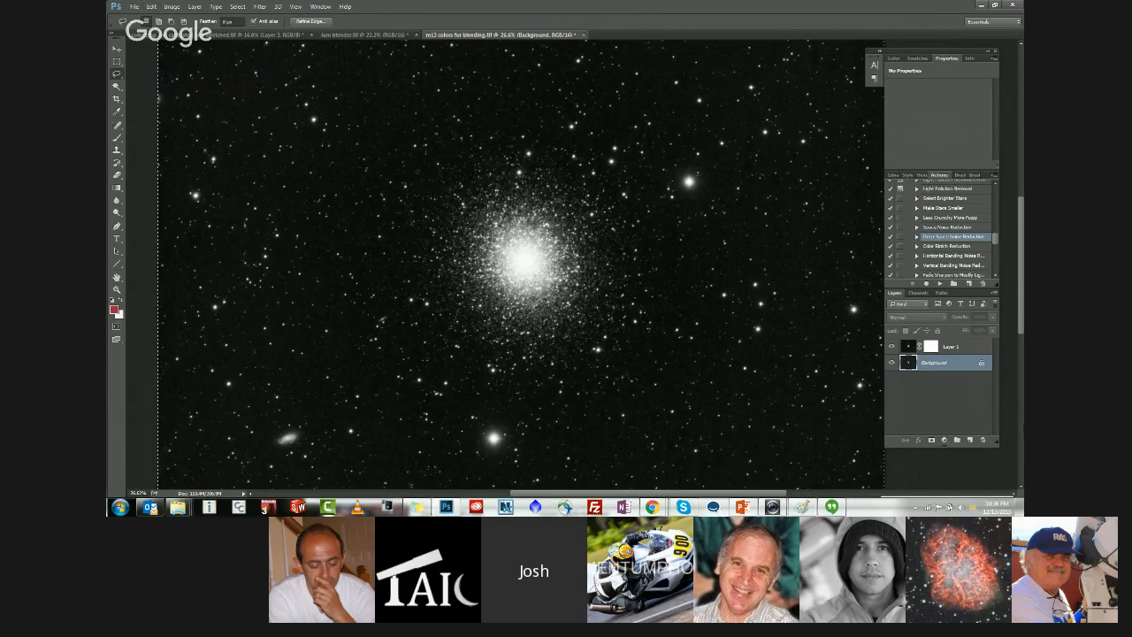
left_click(929, 345)
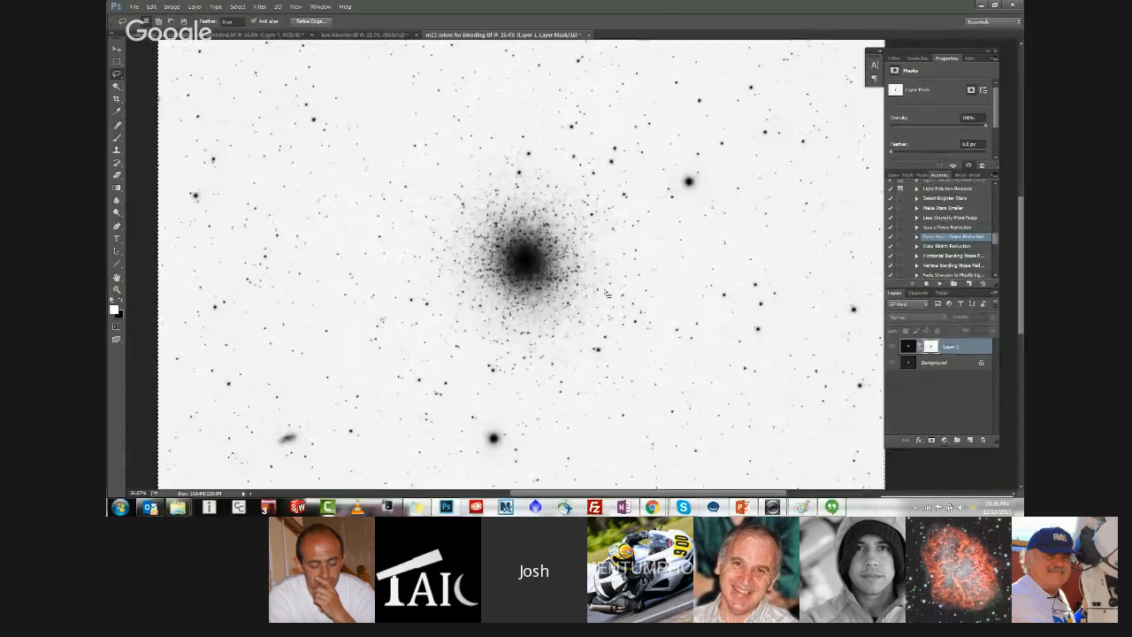
Step: Darken the luminance layer's mask with a Curves adjustment, pulling the midtones down to an output of about 119
left_click(908, 347)
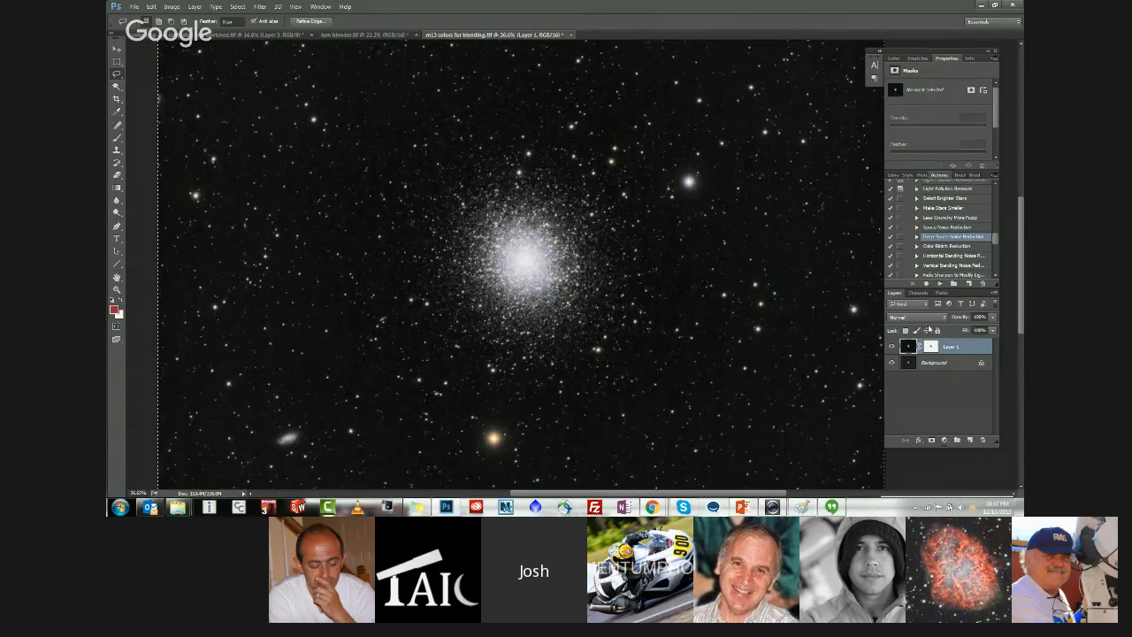
left_click(931, 347, "alt")
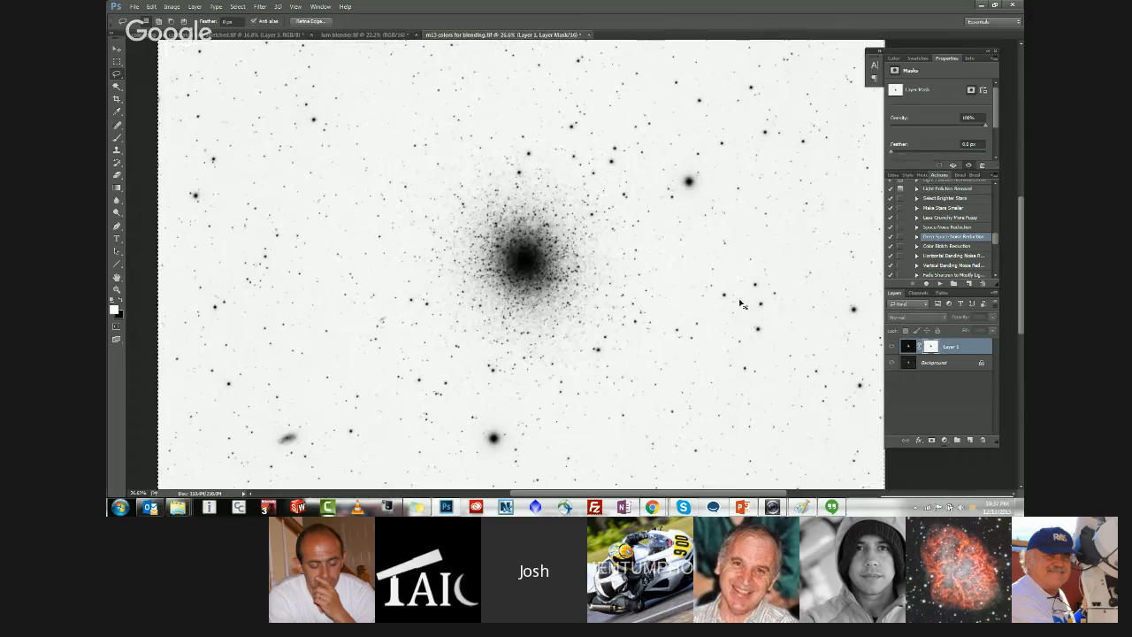
key("ctrl+m")
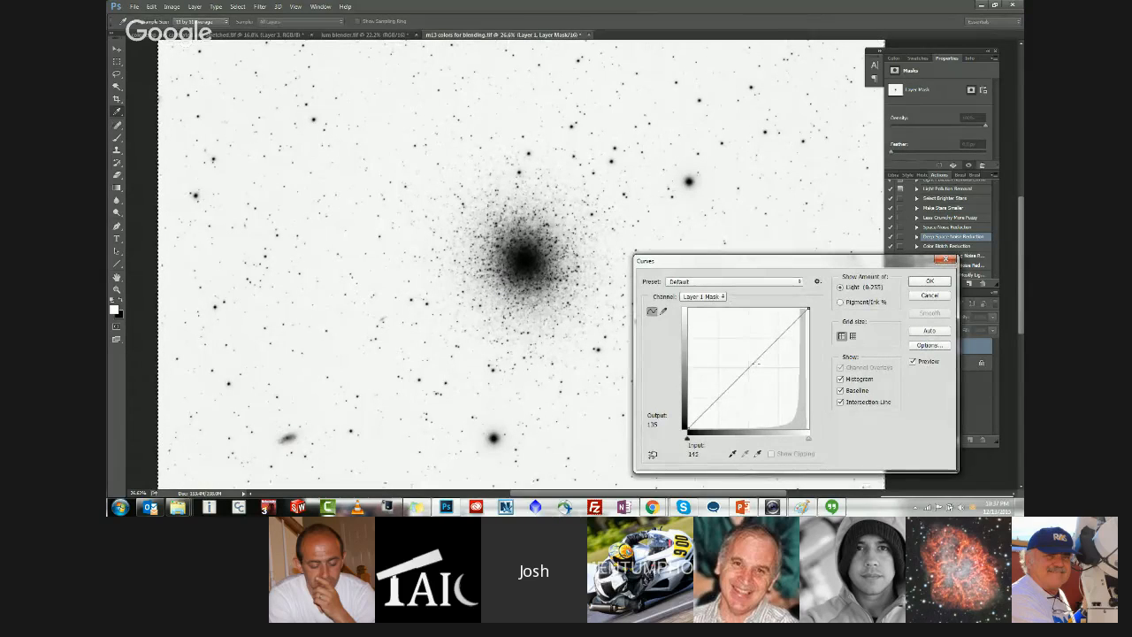
left_click(757, 364)
left_click_drag(757, 364, 764, 373)
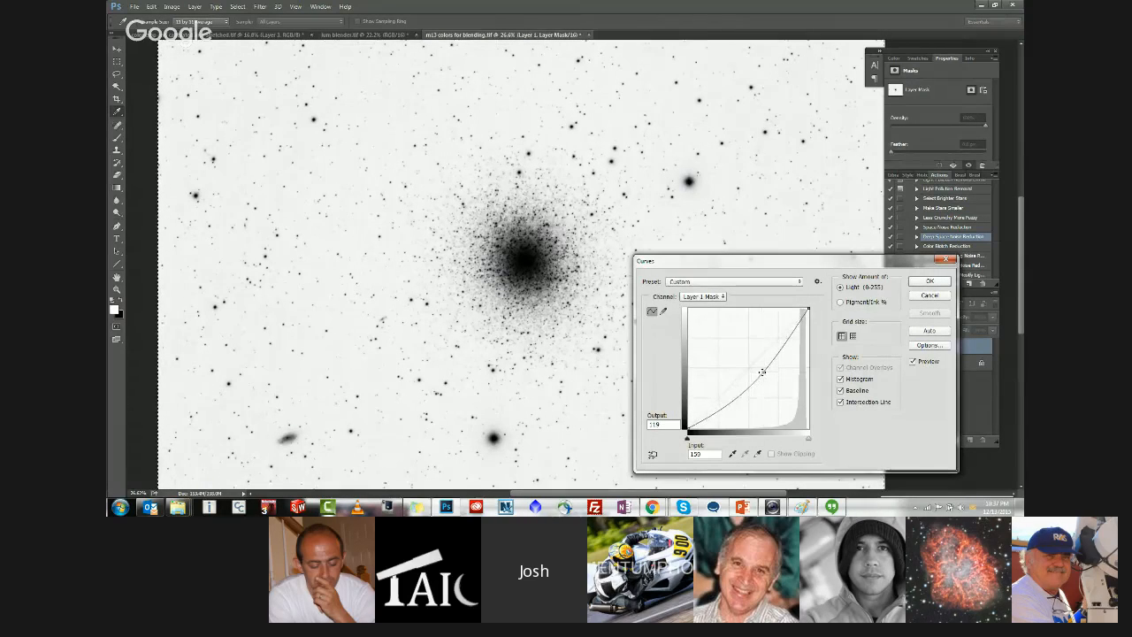
left_click(930, 280)
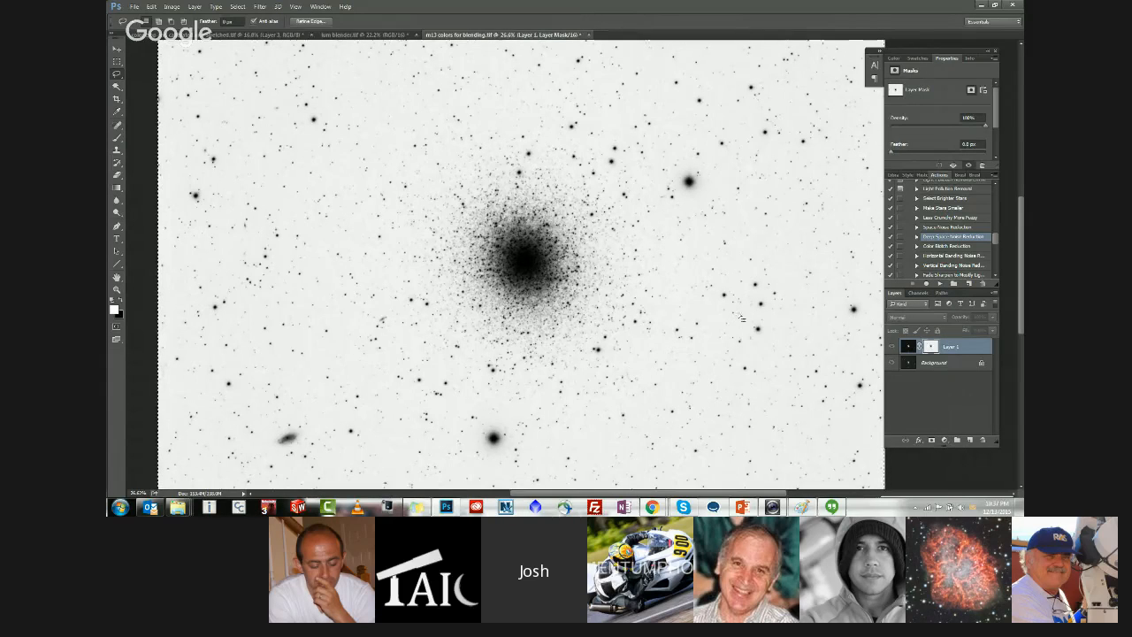
left_click(908, 346)
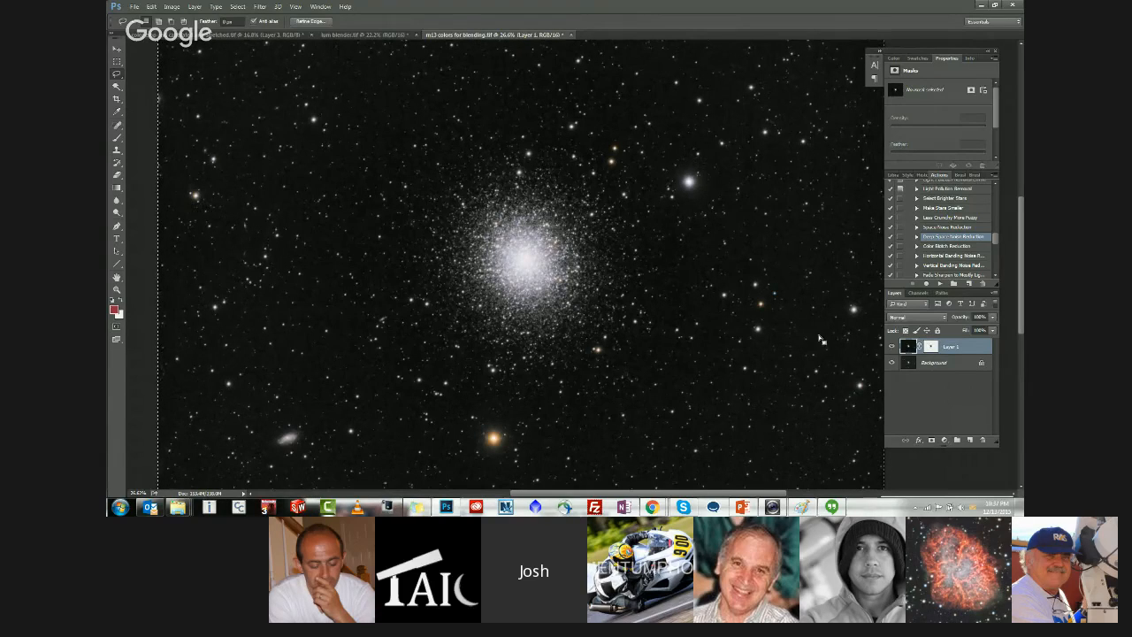
Step: Apply a second Curves adjustment to the luminance layer's mask, lowering the midtones to an output of about 118
left_click(930, 348)
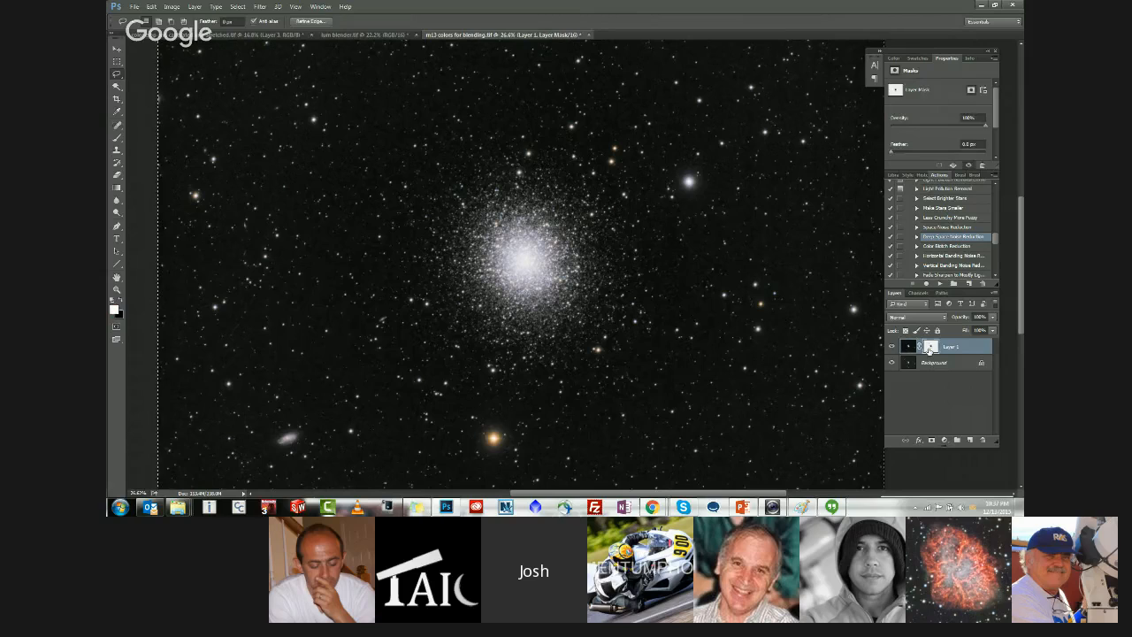
key("ctrl+m")
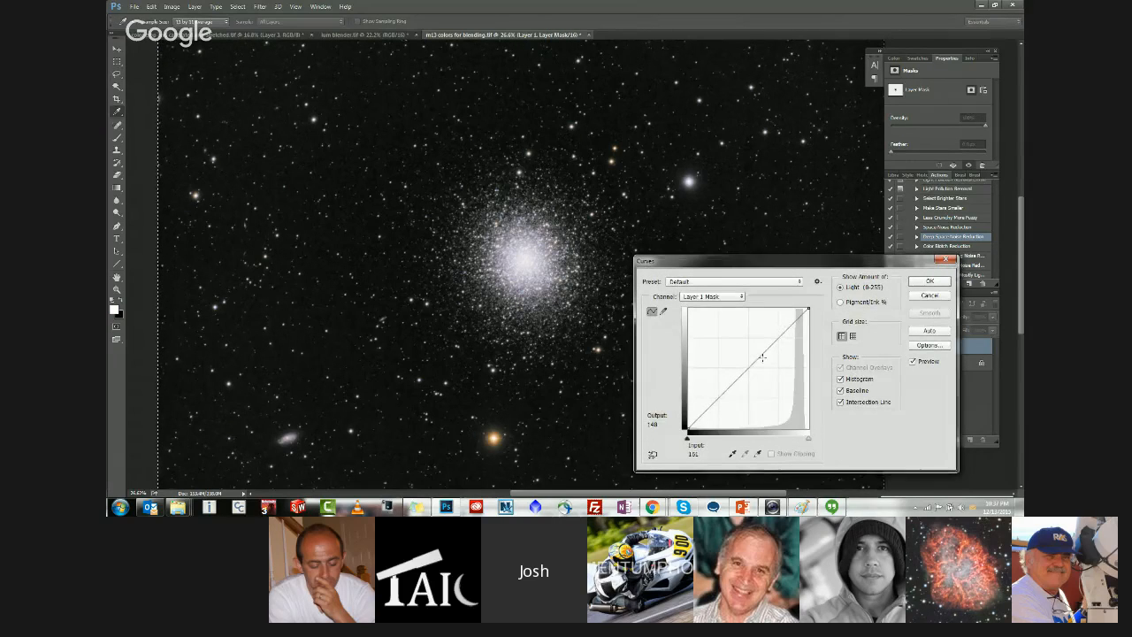
left_click_drag(763, 357, 759, 373)
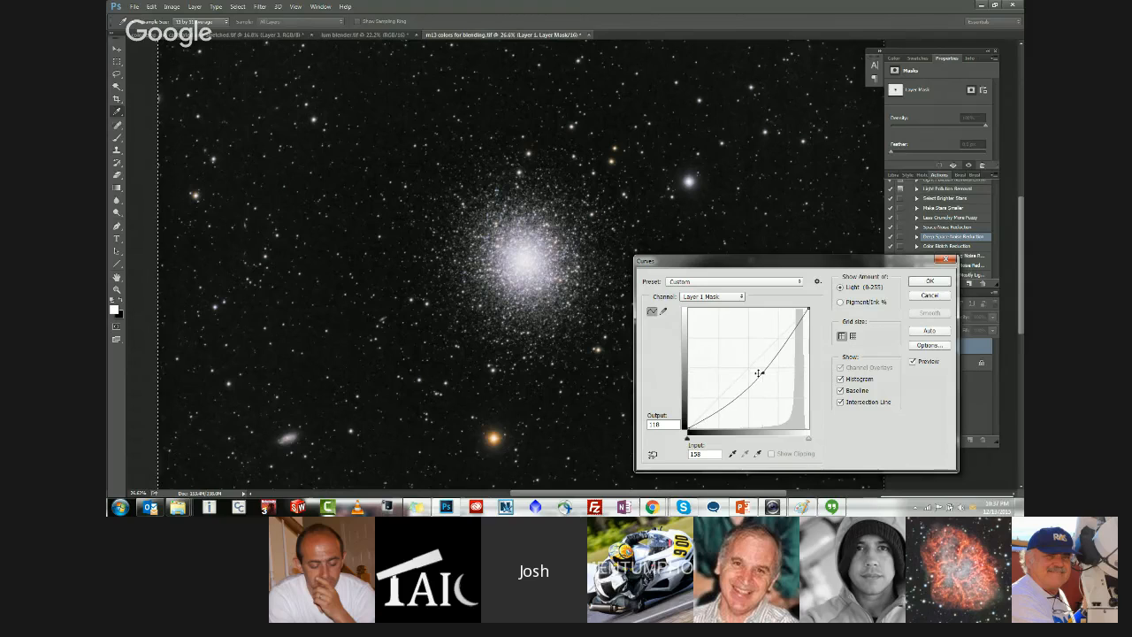
left_click(926, 282)
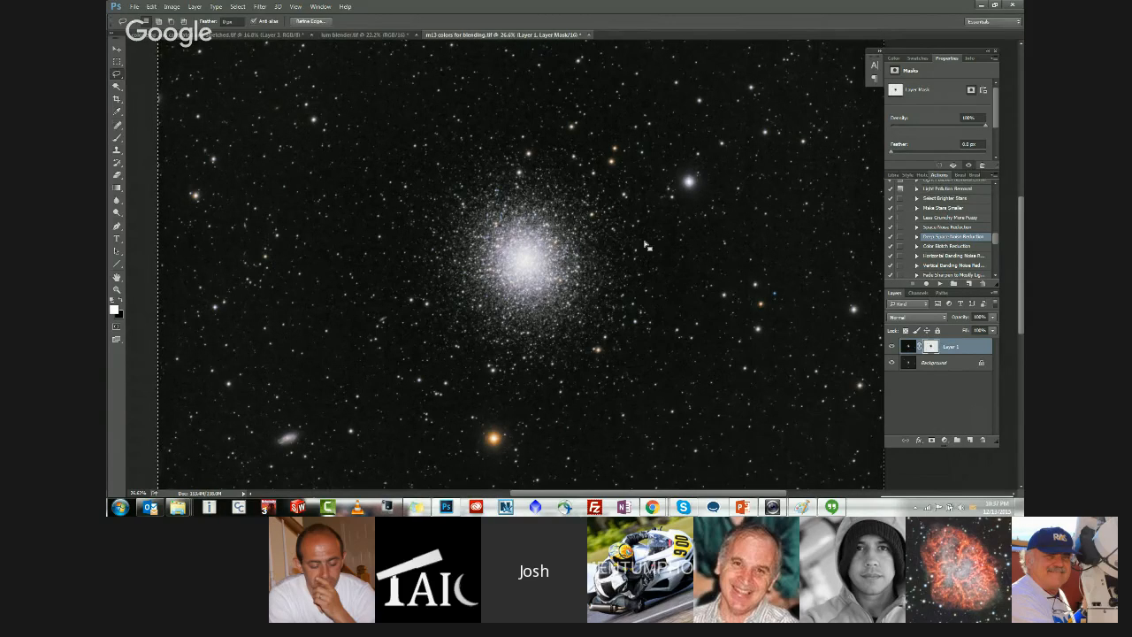
Step: Compare the blended cluster with the luminance layer hidden and shown, and examine its star colors up close
left_click(891, 347)
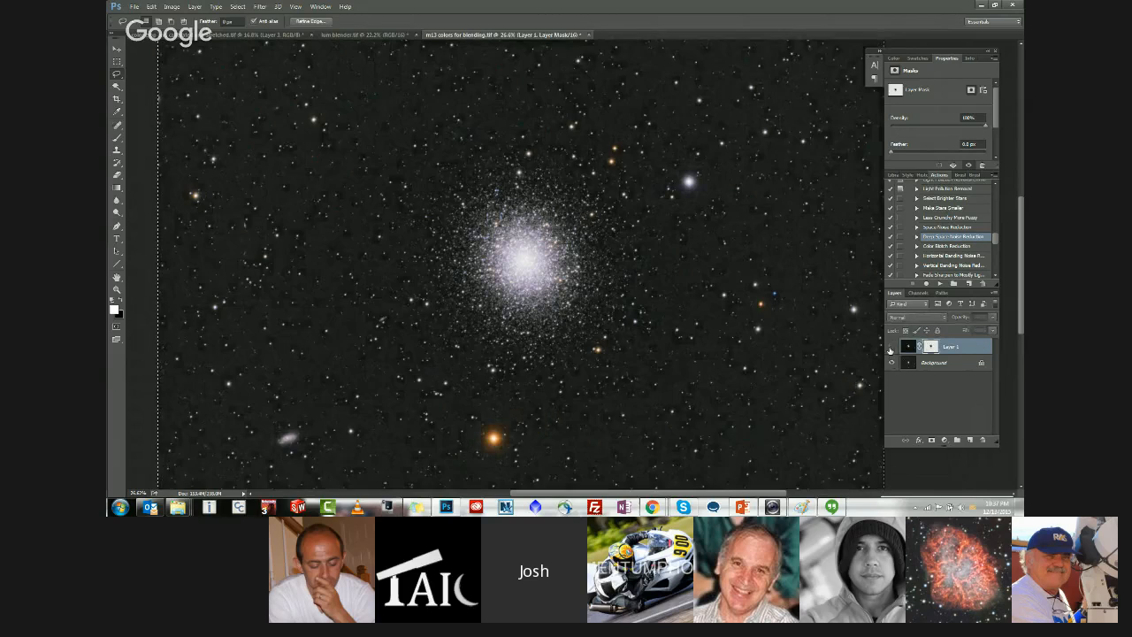
left_click(891, 347)
left_click(891, 347)
left_click(890, 347)
scroll(798, 309, "down", 1)
scroll(799, 309, "up", 6)
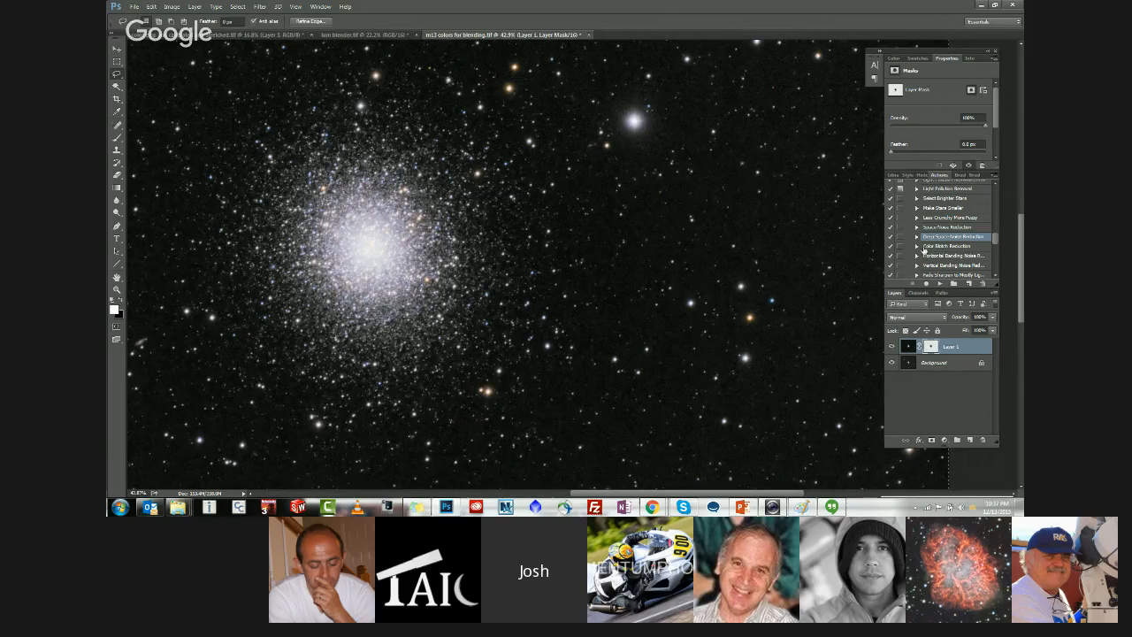
Step: Place two Color Sampler points on dark background sky to the right of the cluster, one near the bright bluish star
left_click(117, 113)
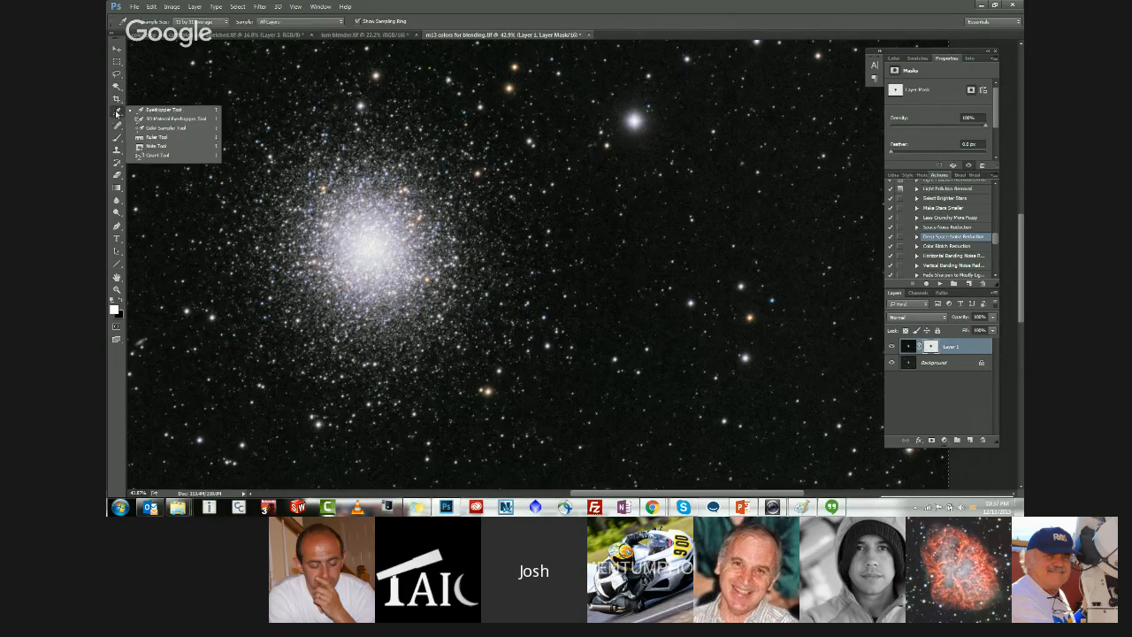
left_click(170, 129)
left_click(782, 258)
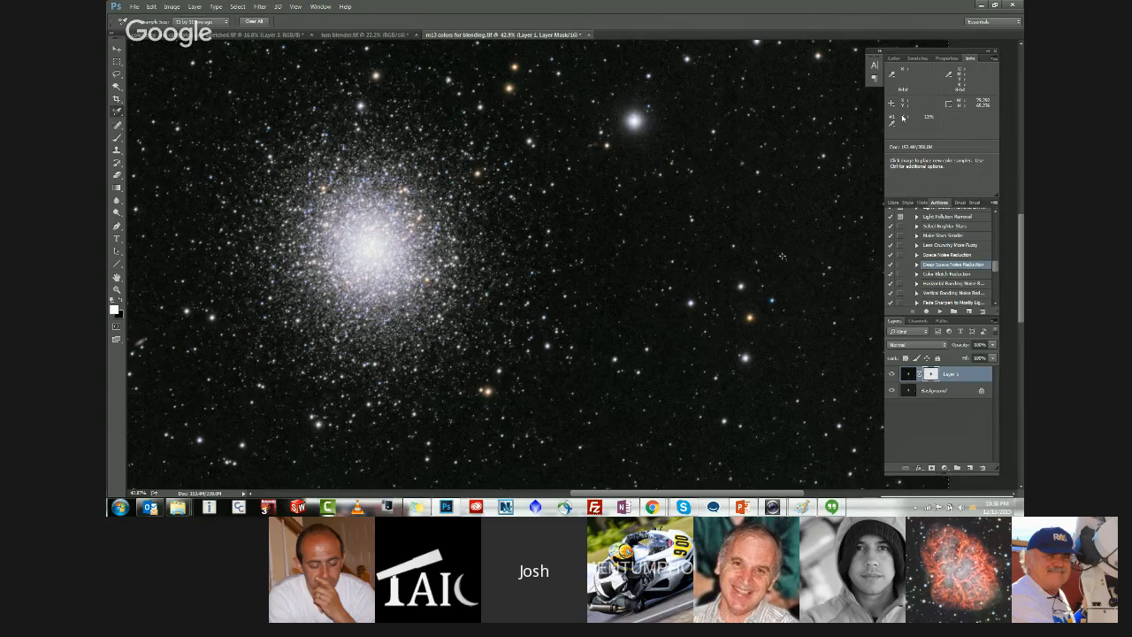
right_click(117, 111)
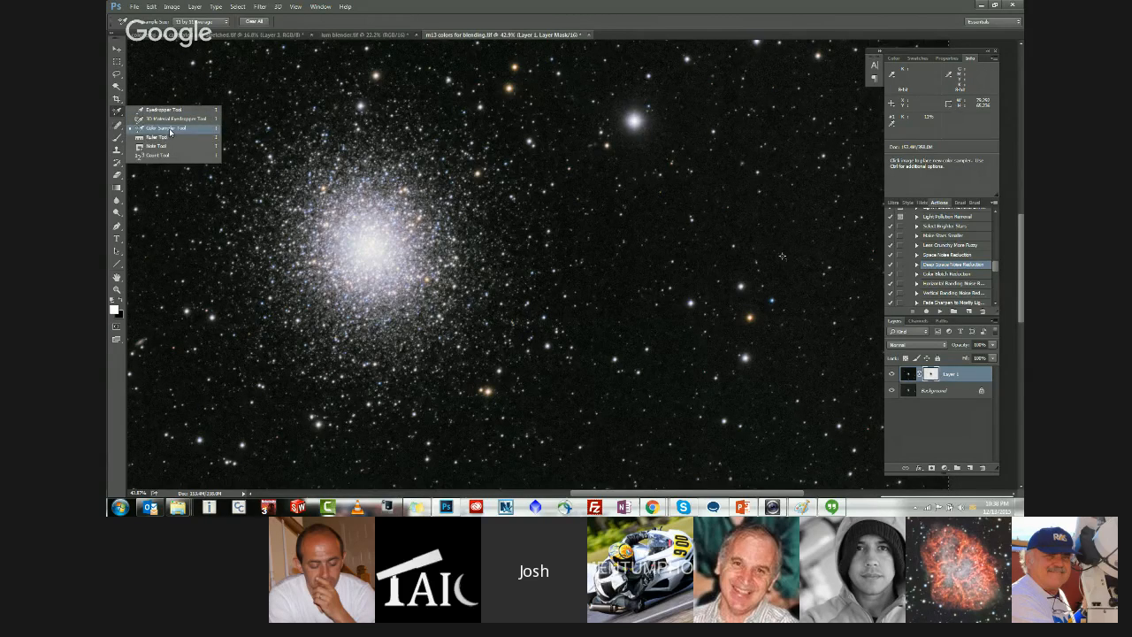
left_click(170, 129)
left_click(696, 94)
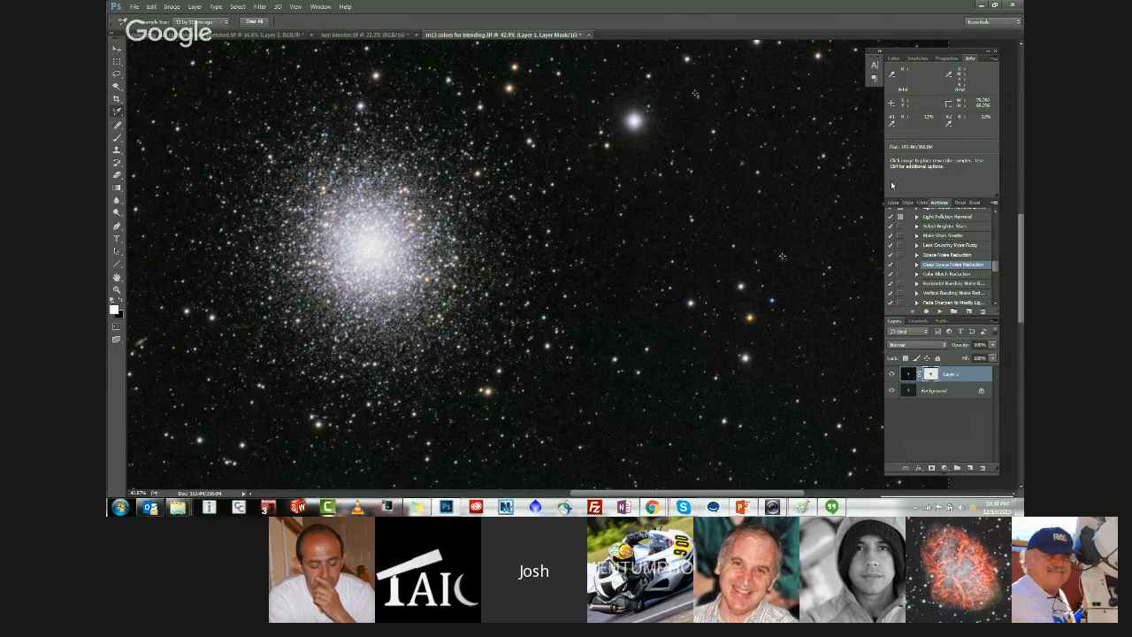
Step: Add a third color sampler point on the dark background sky to the upper left of the cluster
key("ctrl+minus")
key("ctrl+minus")
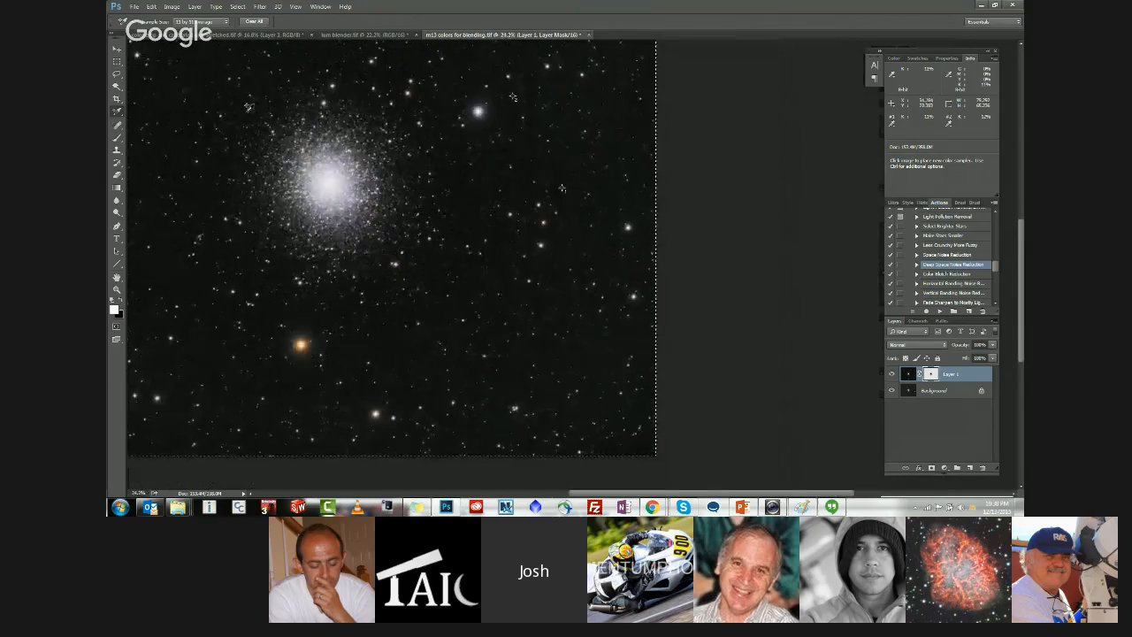
scroll(249, 107, "down", 3)
scroll(375, 157, "up", 4)
left_click(372, 144)
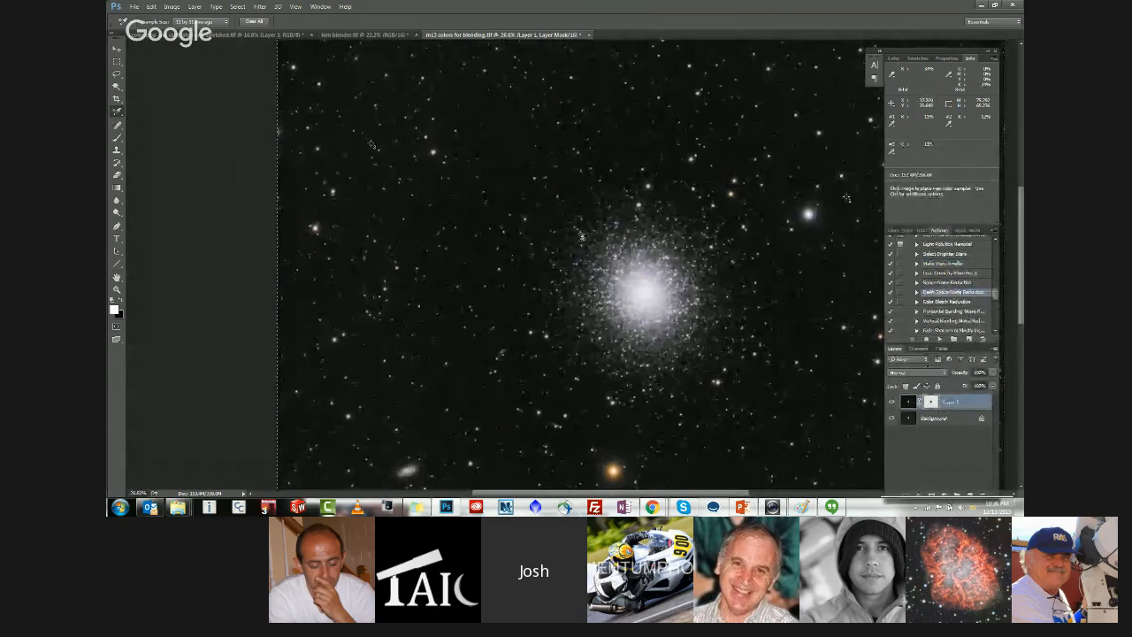
Step: Check the background darkness and color noise around the cluster with the luminance layer turned off and on
scroll(720, 323, "up", 2)
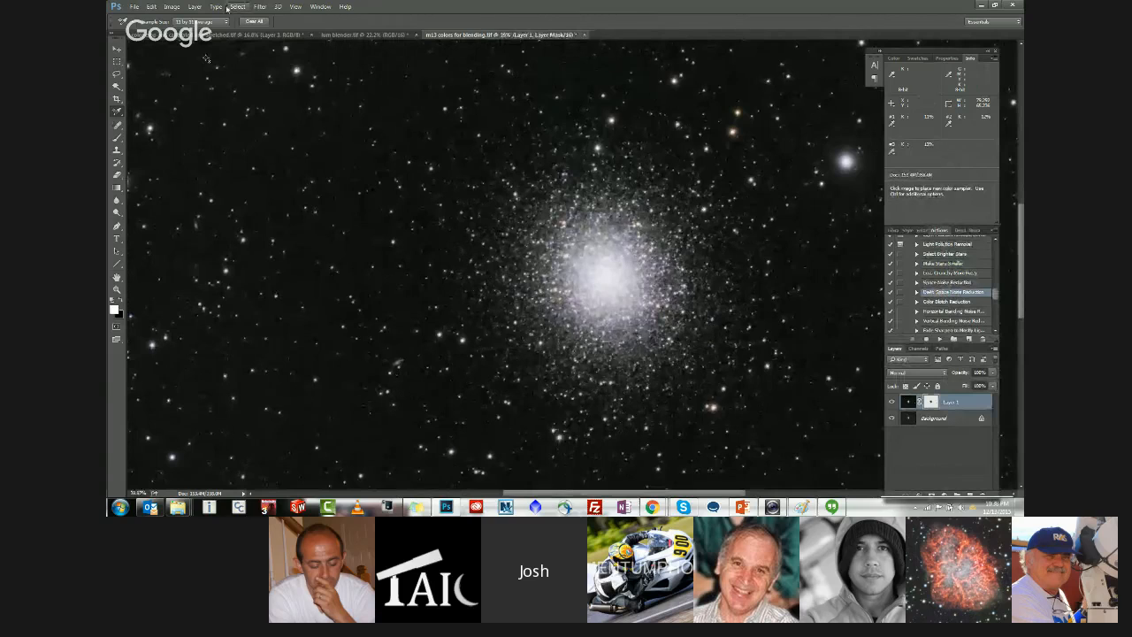
left_click(892, 405)
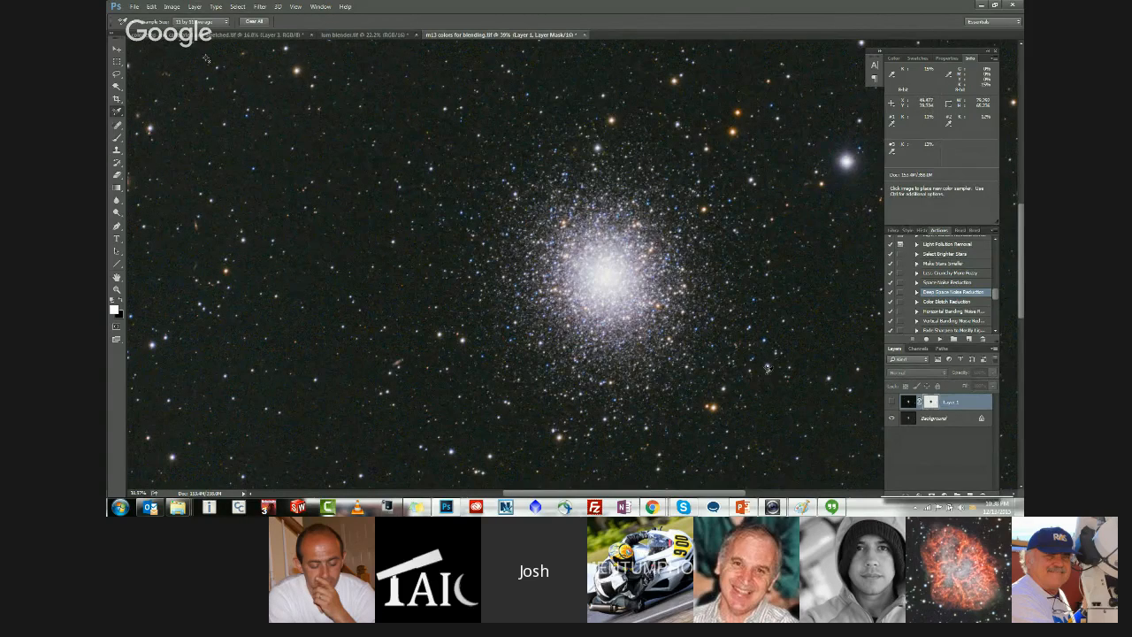
left_click(892, 403)
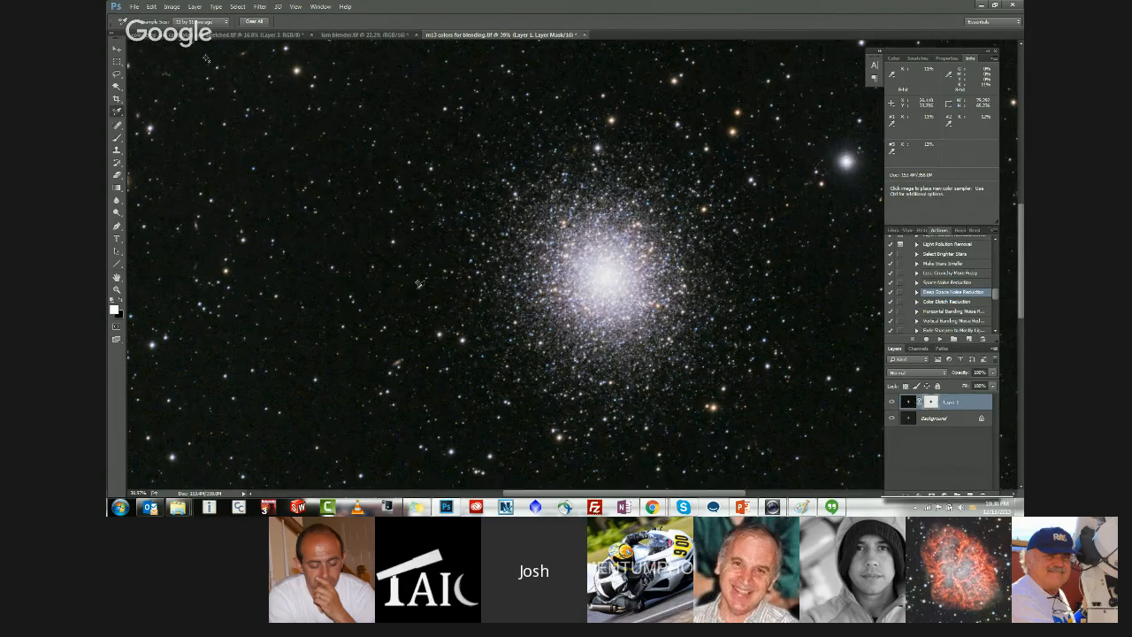
scroll(462, 288, "down", 2)
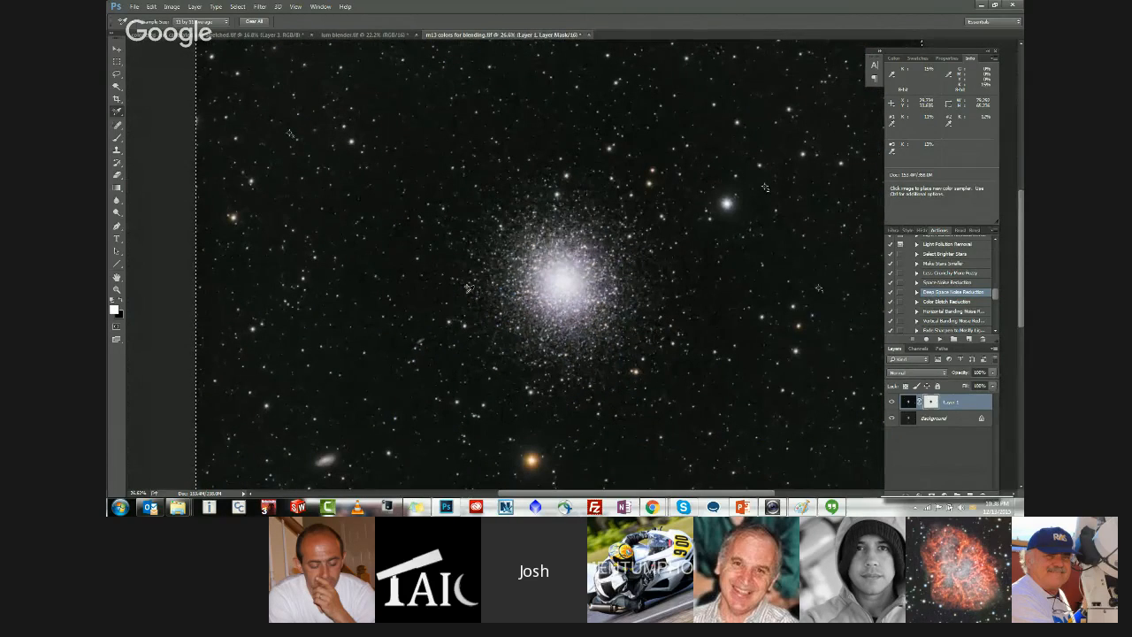
Step: Examine the whole blended M13 field at several magnifications, from the cluster core to the background at the edges
scroll(463, 285, "down", 1)
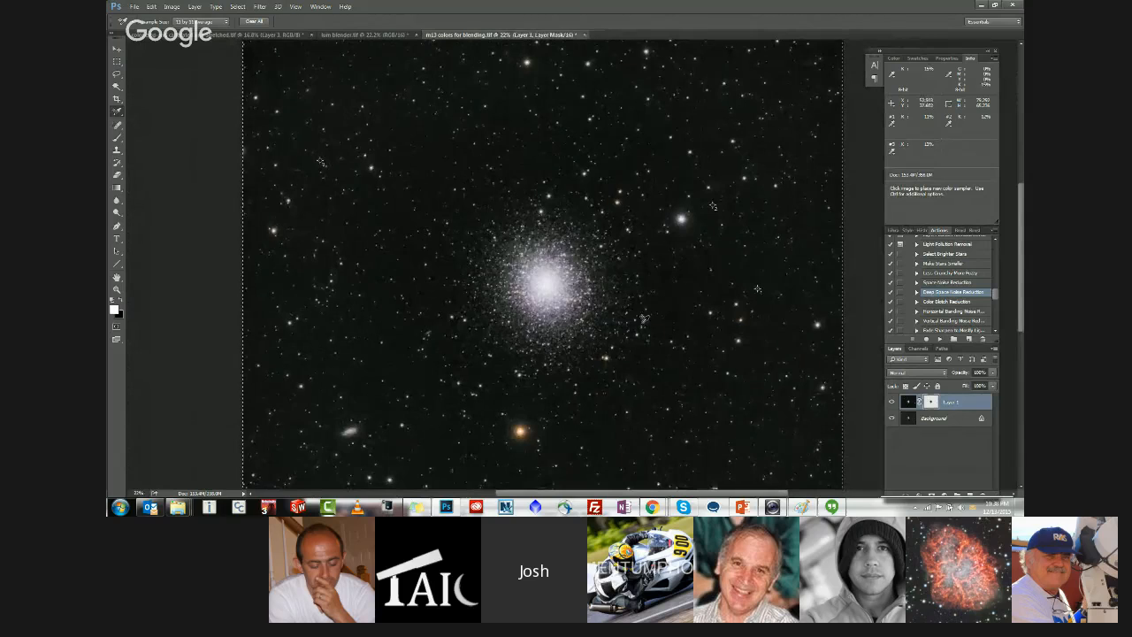
scroll(706, 254, "down", 1)
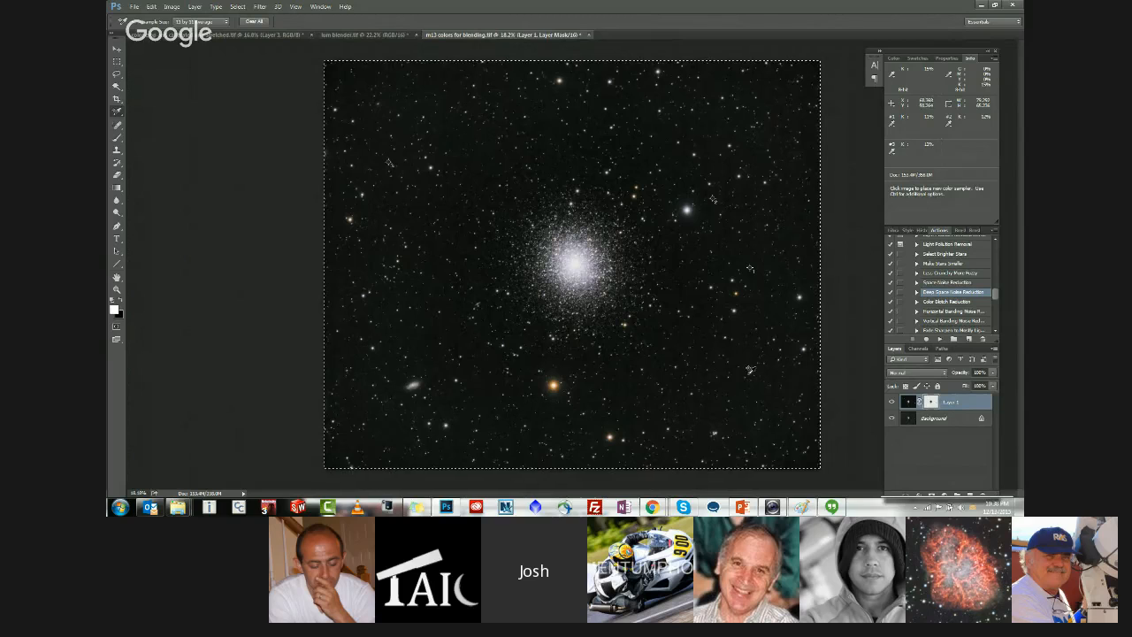
scroll(774, 380, "up", 1)
scroll(774, 379, "up", 1)
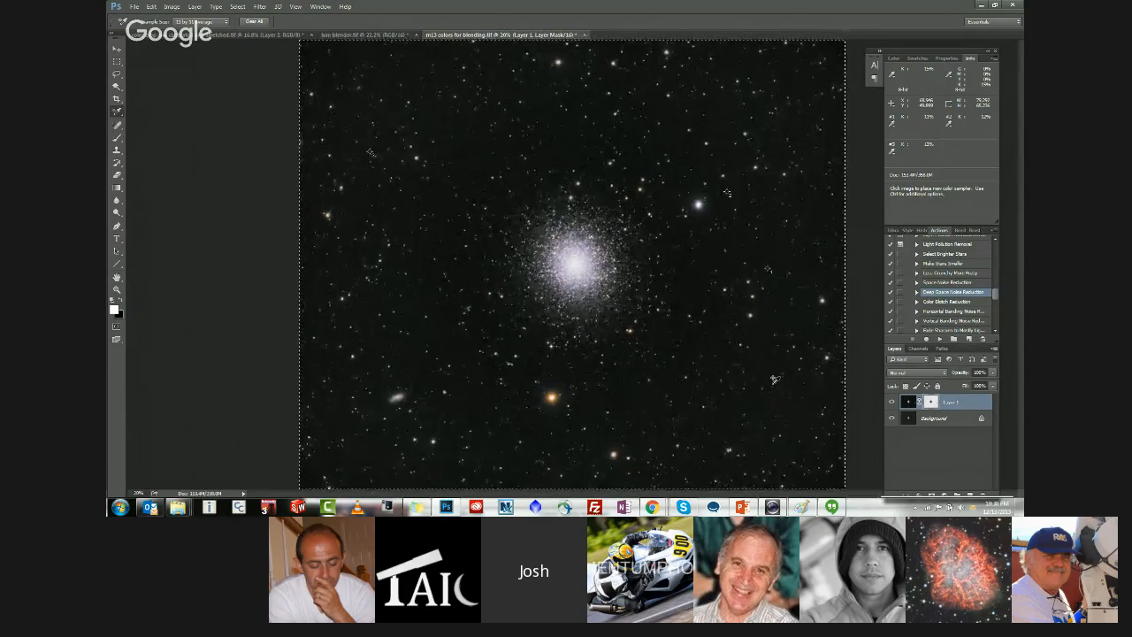
scroll(775, 374, "up", 1)
scroll(775, 371, "up", 1)
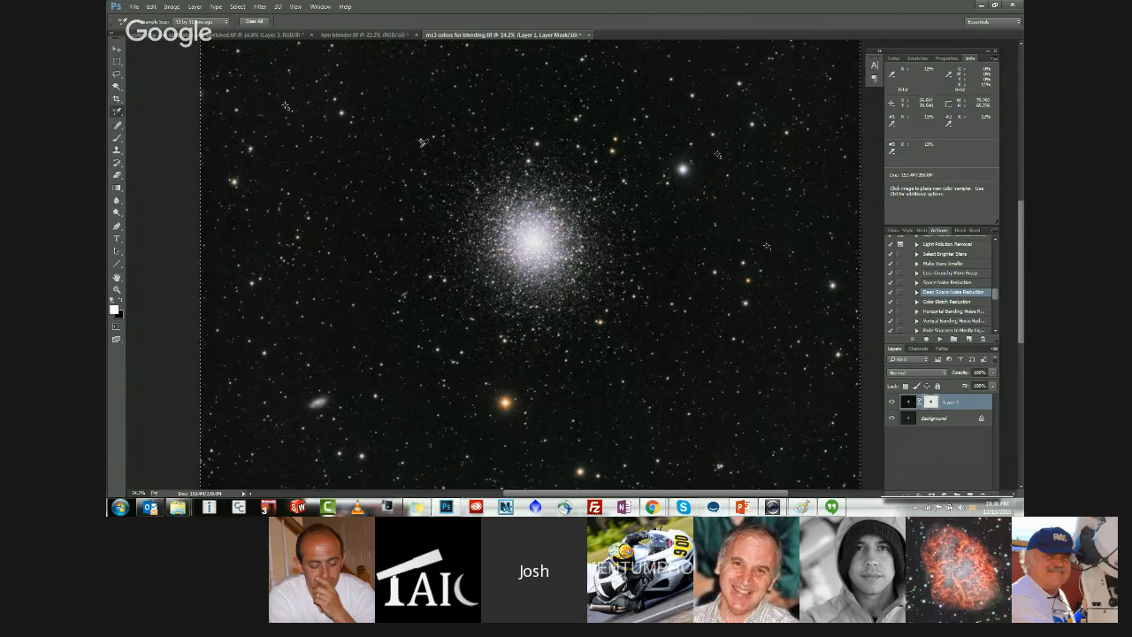
left_click(134, 6)
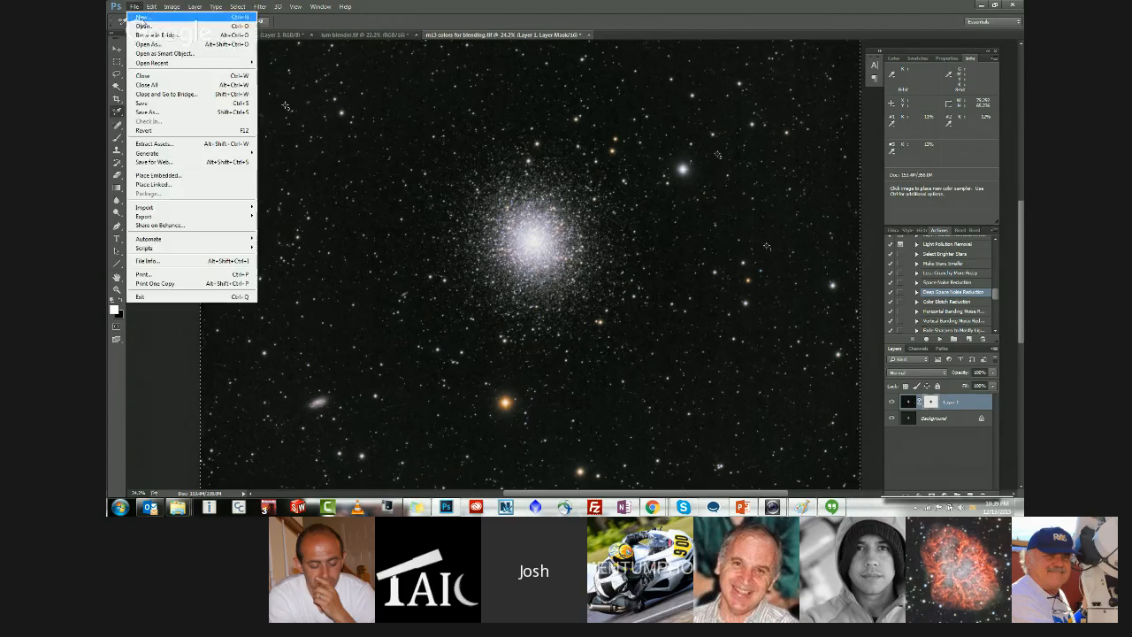
left_click(146, 25)
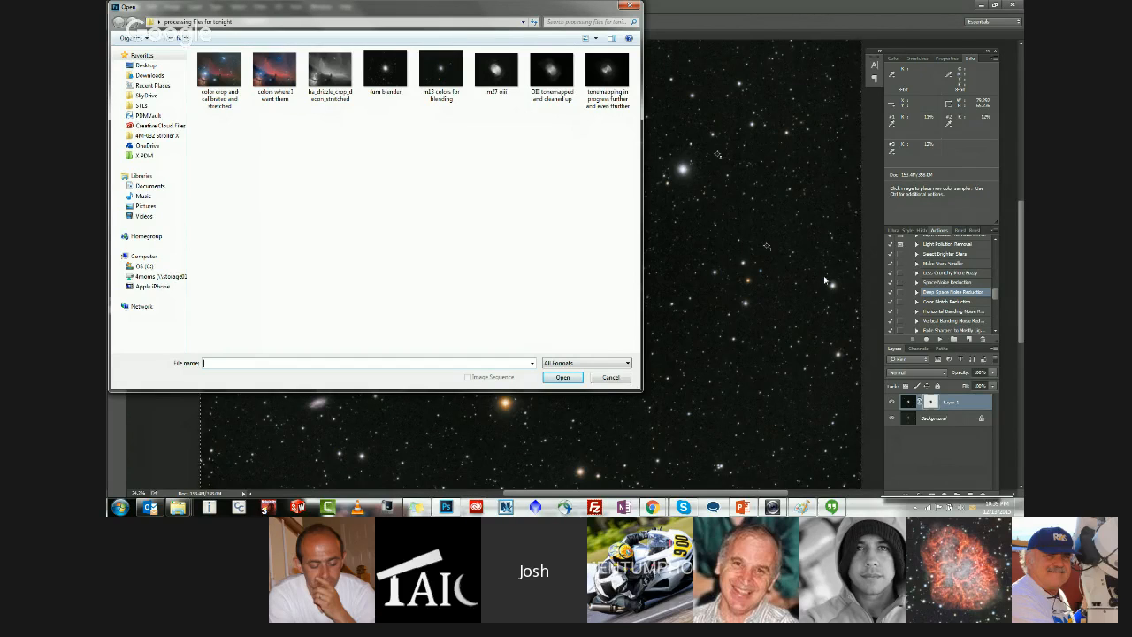
left_click(616, 382)
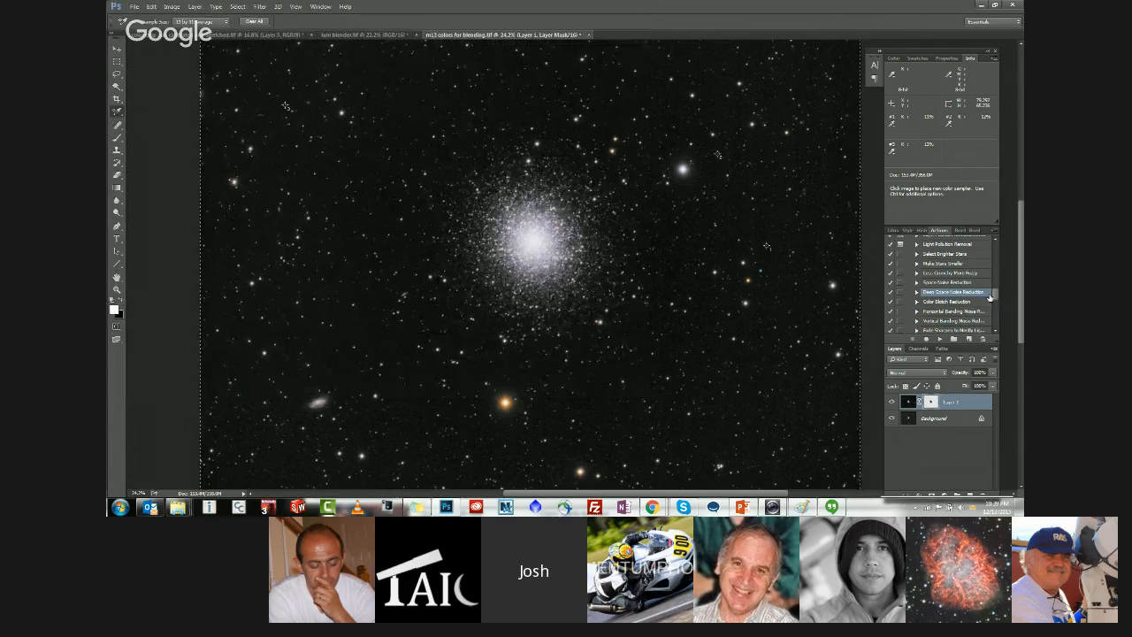
Step: Find the Horizontal and Vertical Banding Noise Reduction actions and highlight each in turn without running them
mouse_move(989, 297)
left_mouse_down()
mouse_move(996, 282)
mouse_move(996, 294)
left_mouse_up()
scroll(953, 305, "down", 1)
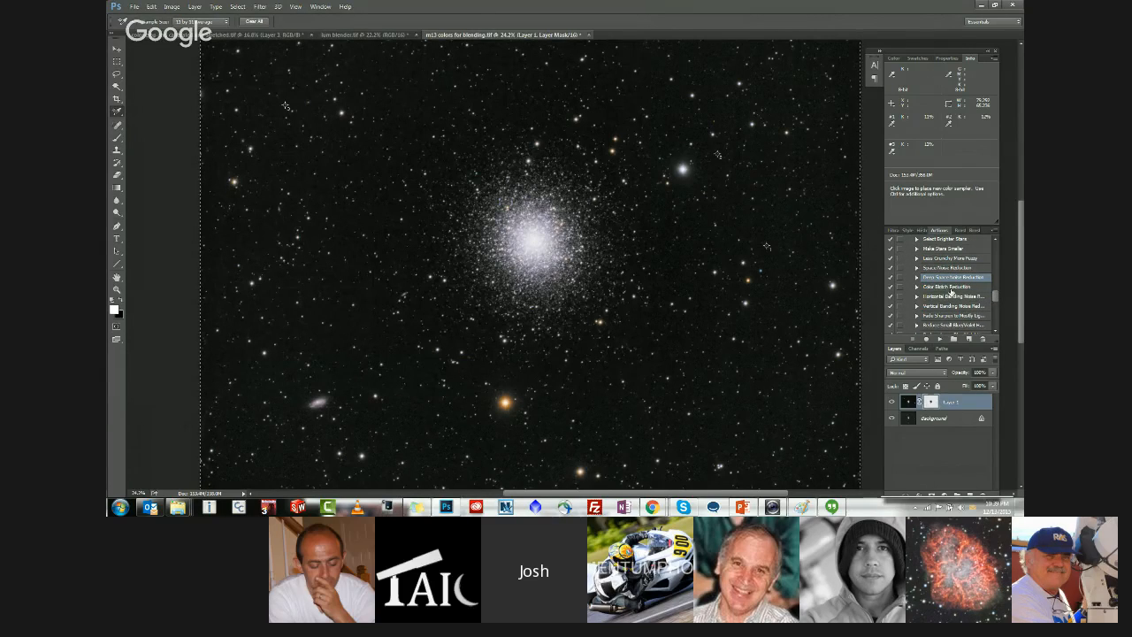
left_click(944, 299)
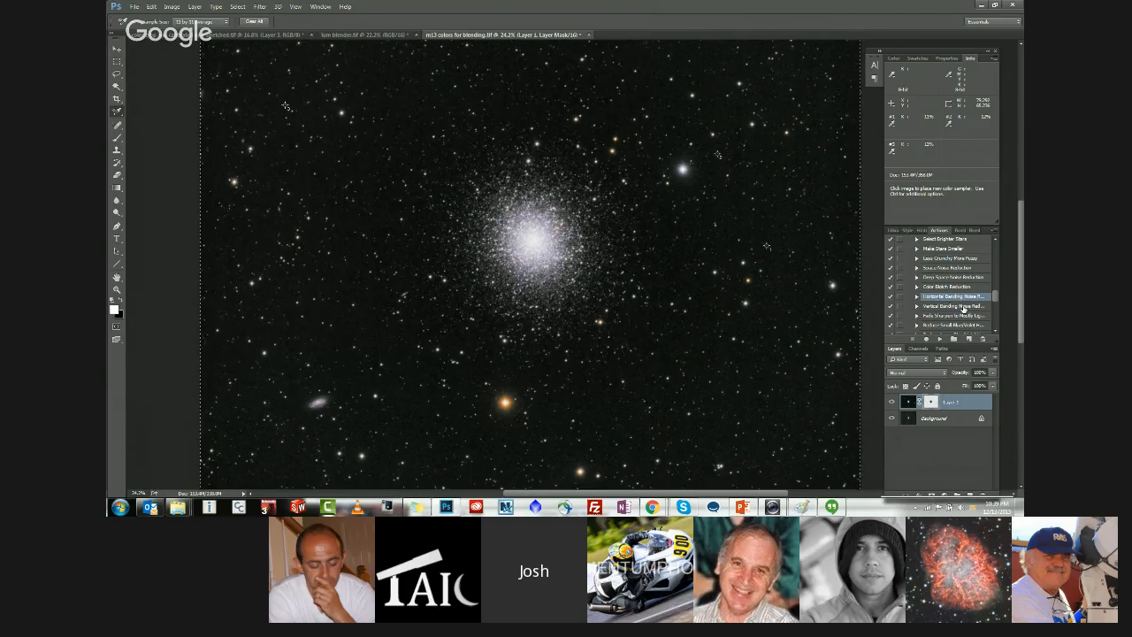
left_click(962, 306)
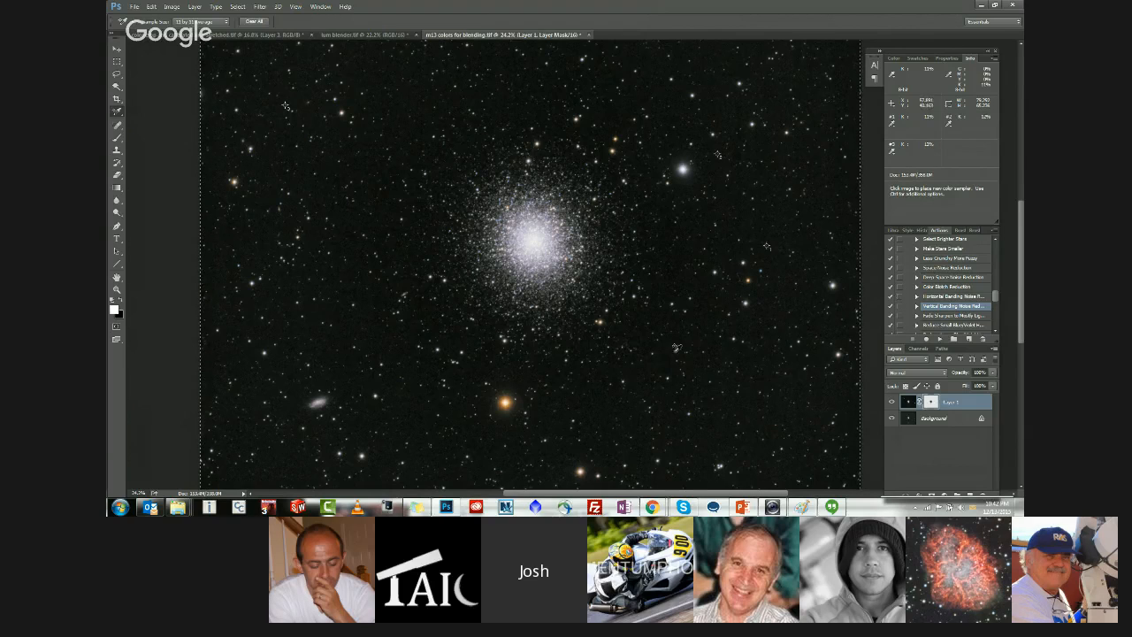
Step: Switch to the Lasso tool, clear the active selection, and look back through the noise reduction and star actions
left_click(116, 73)
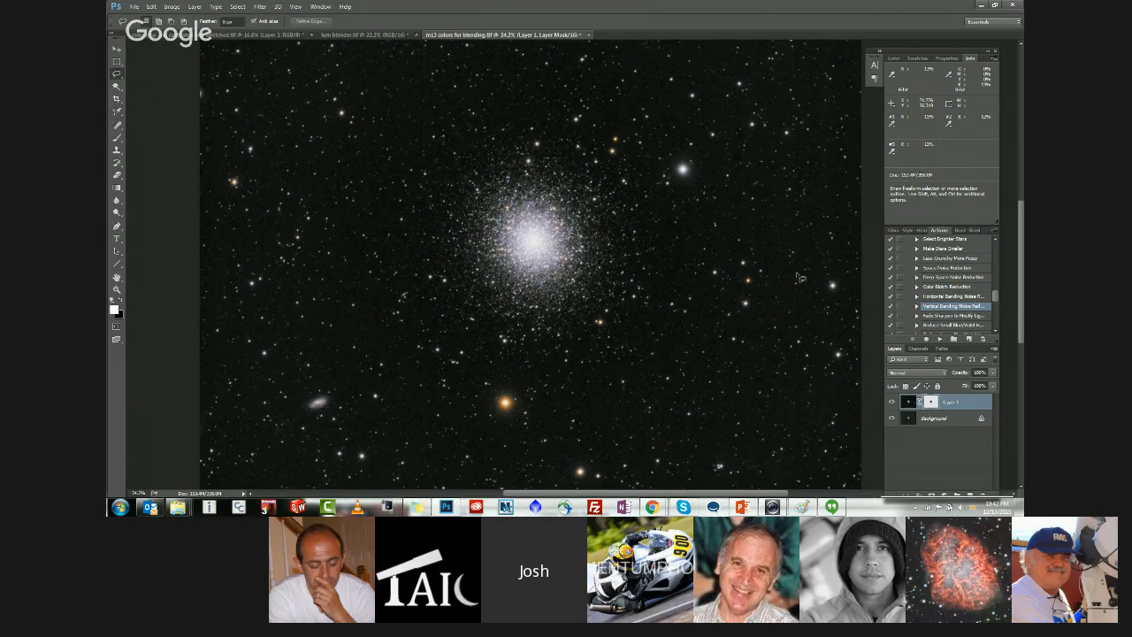
scroll(951, 318, "up", 1)
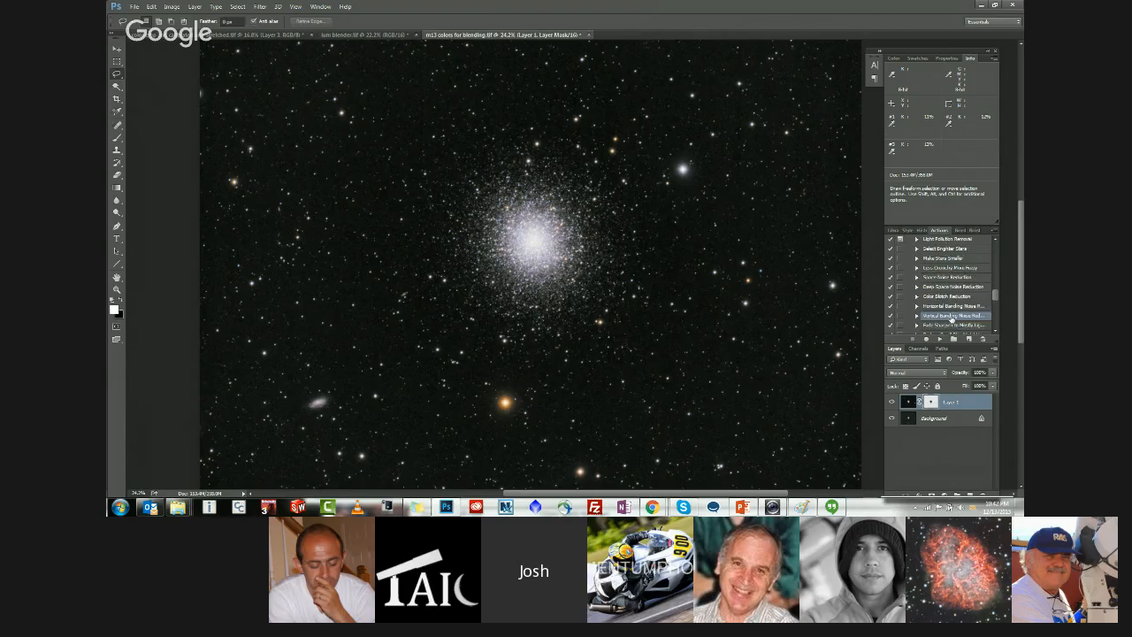
scroll(952, 318, "up", 2)
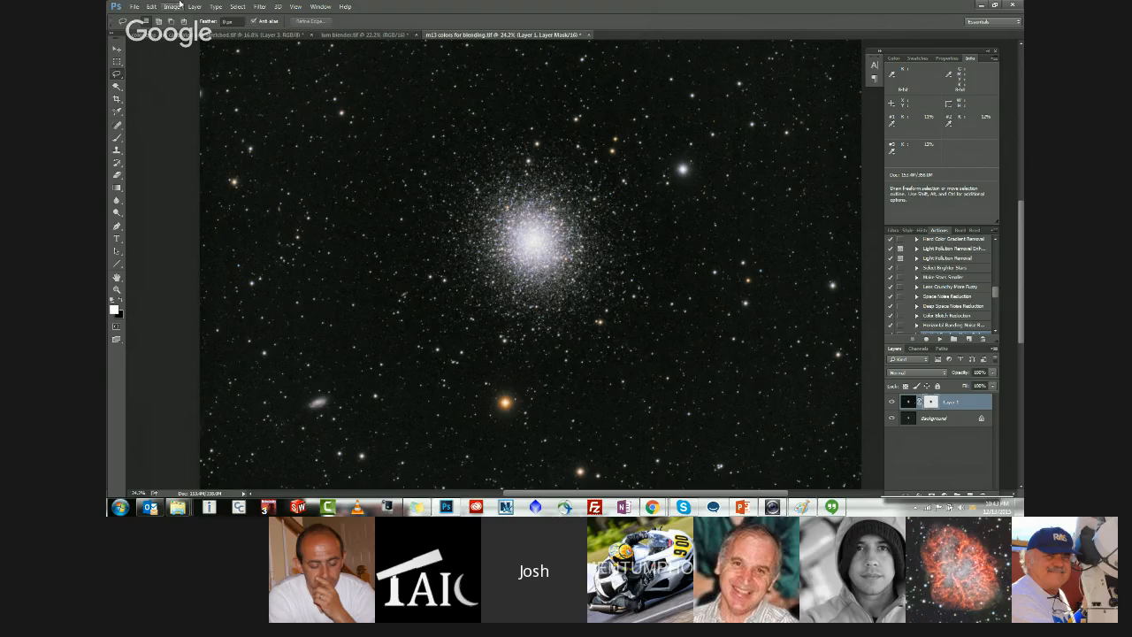
Step: Open the m27 oiii image from the folder of processing files for tonight
left_click(135, 6)
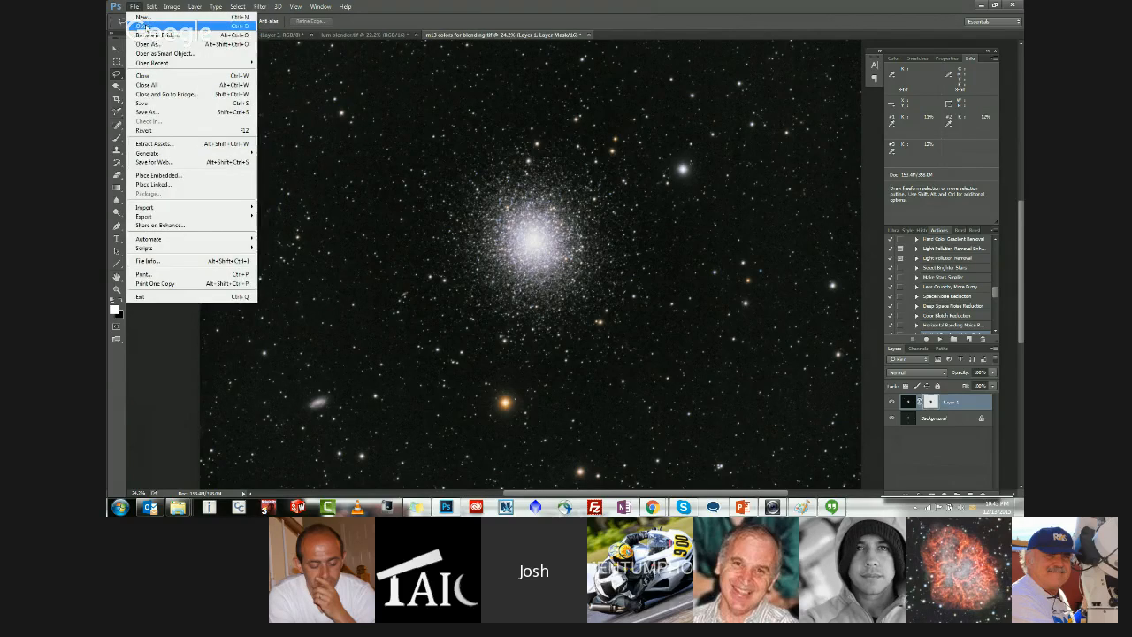
left_click(142, 26)
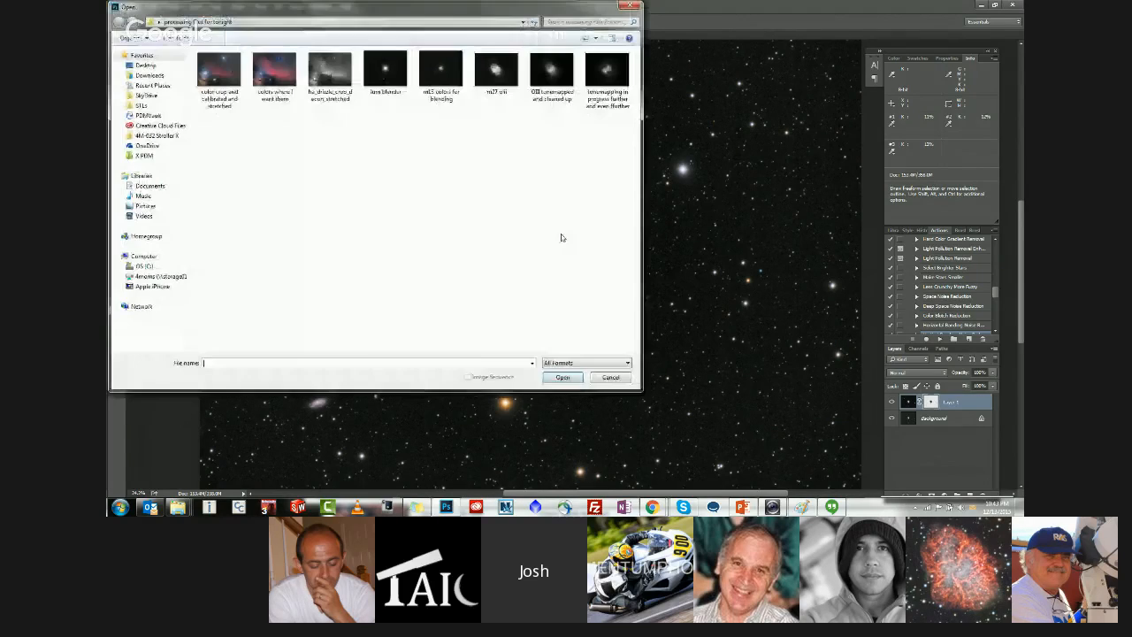
double_click(495, 78)
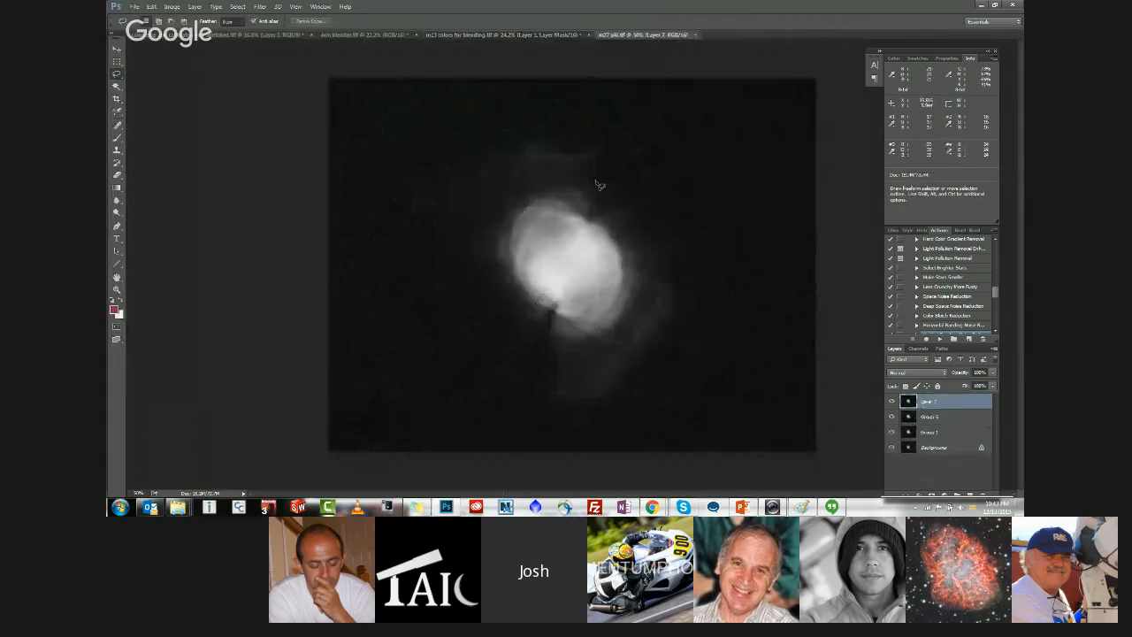
Step: Flatten all layers of the m27 oiii image into a single Background layer
scroll(705, 327, "up", 10)
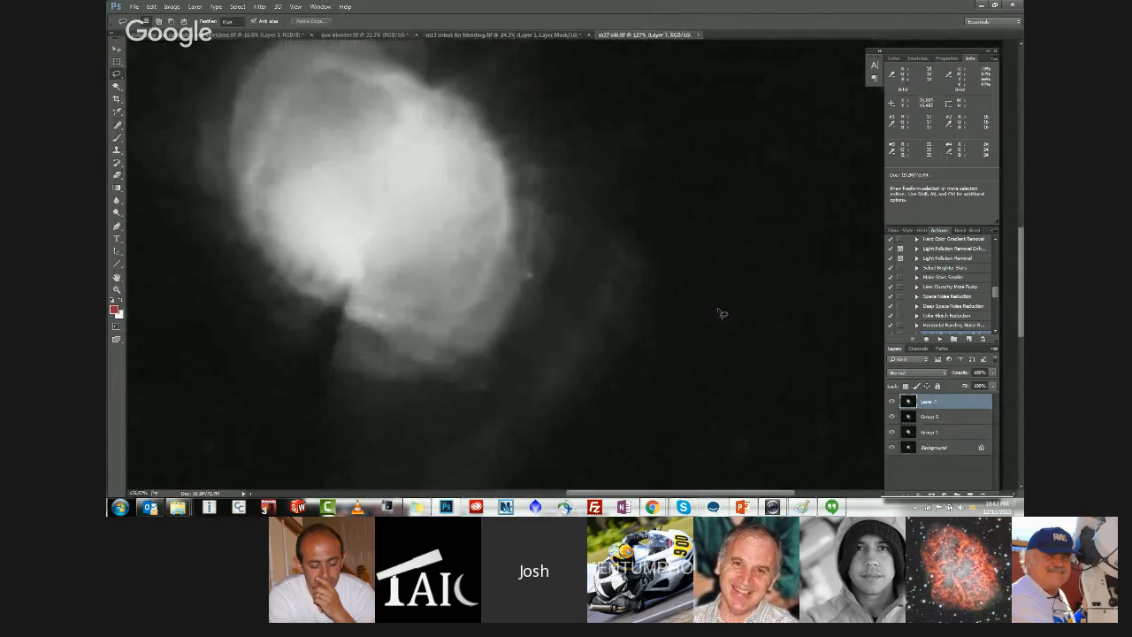
scroll(722, 313, "down", 4)
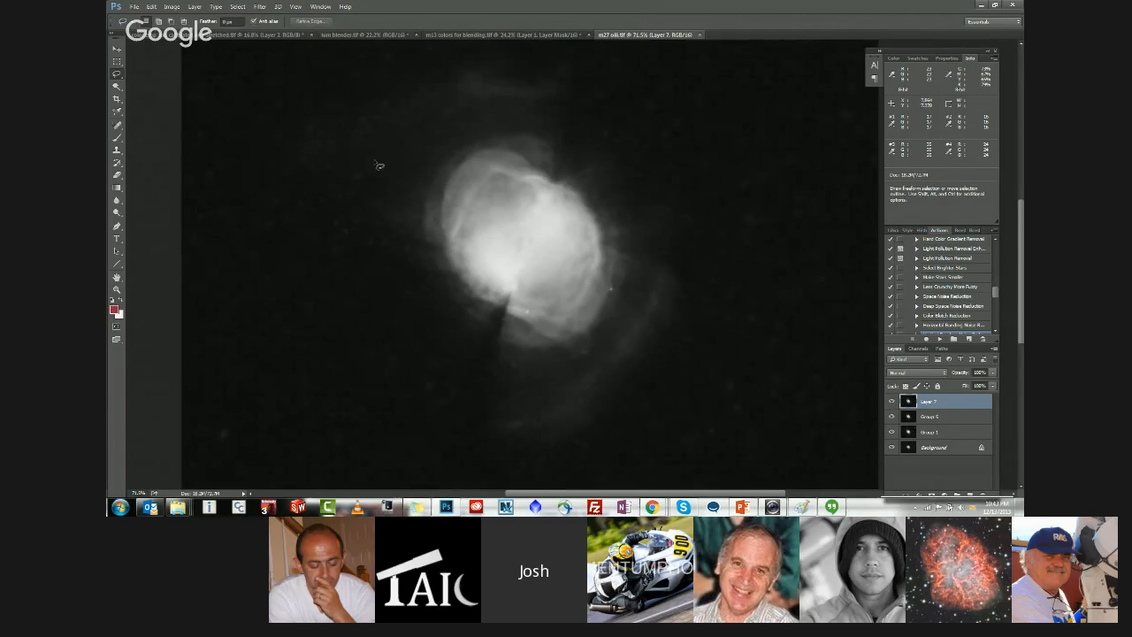
scroll(379, 166, "up", 3)
scroll(380, 166, "down", 3)
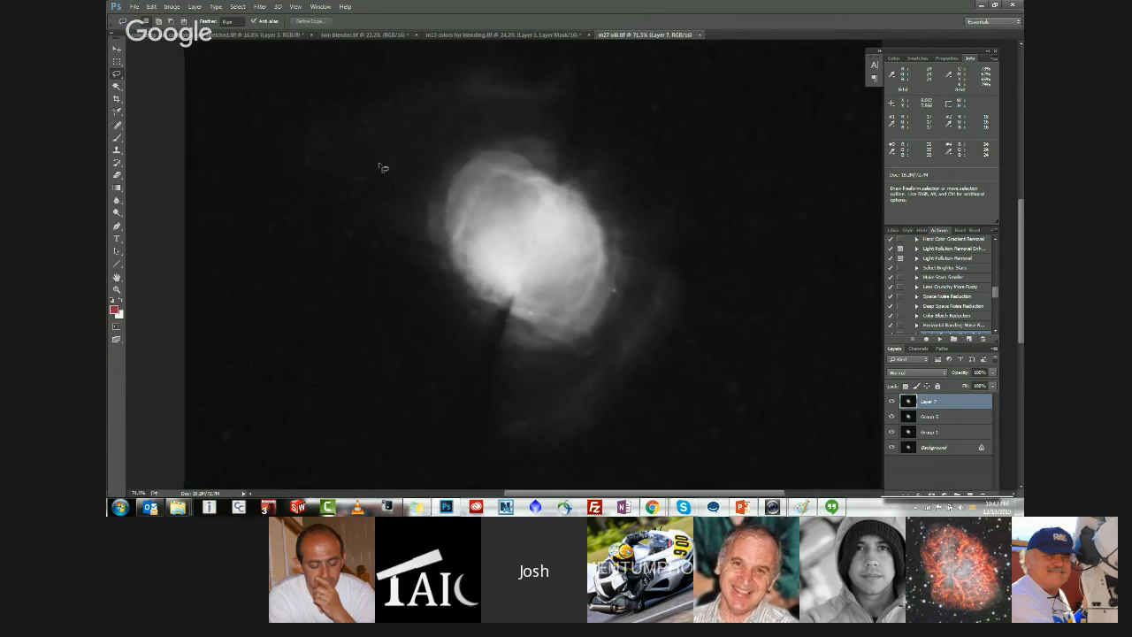
scroll(382, 168, "down", 1)
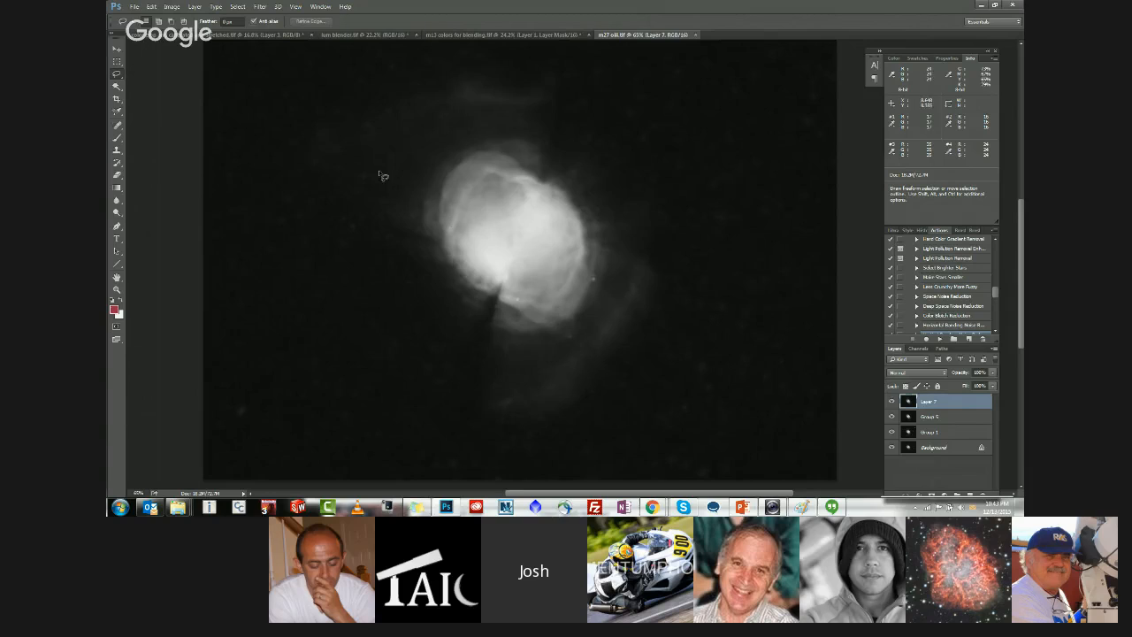
scroll(357, 165, "up", 2)
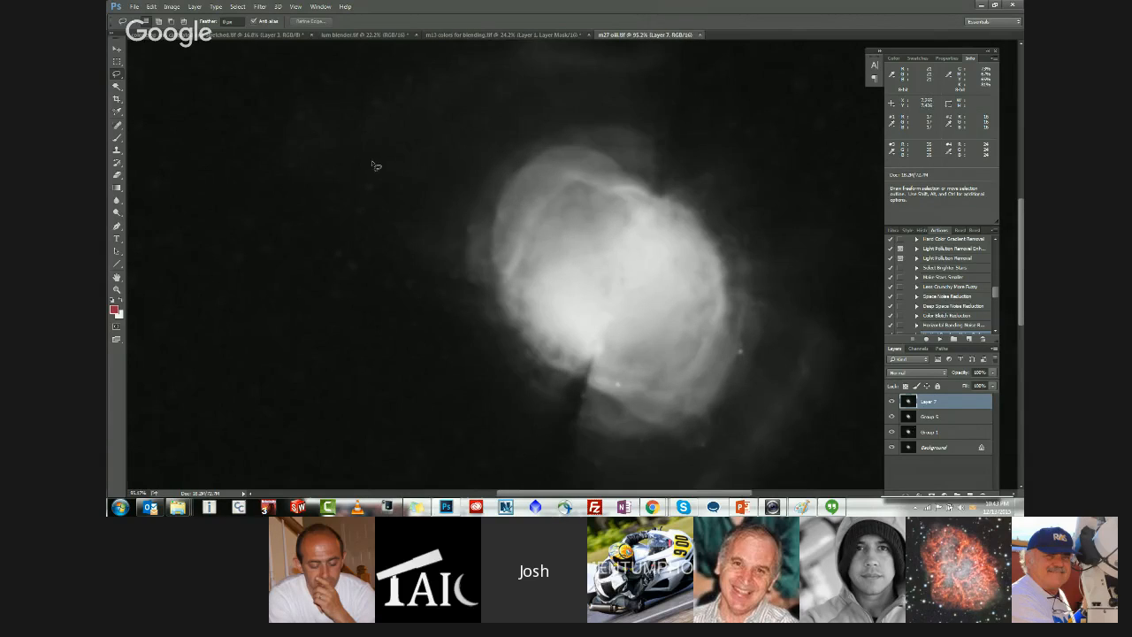
scroll(375, 165, "down", 1)
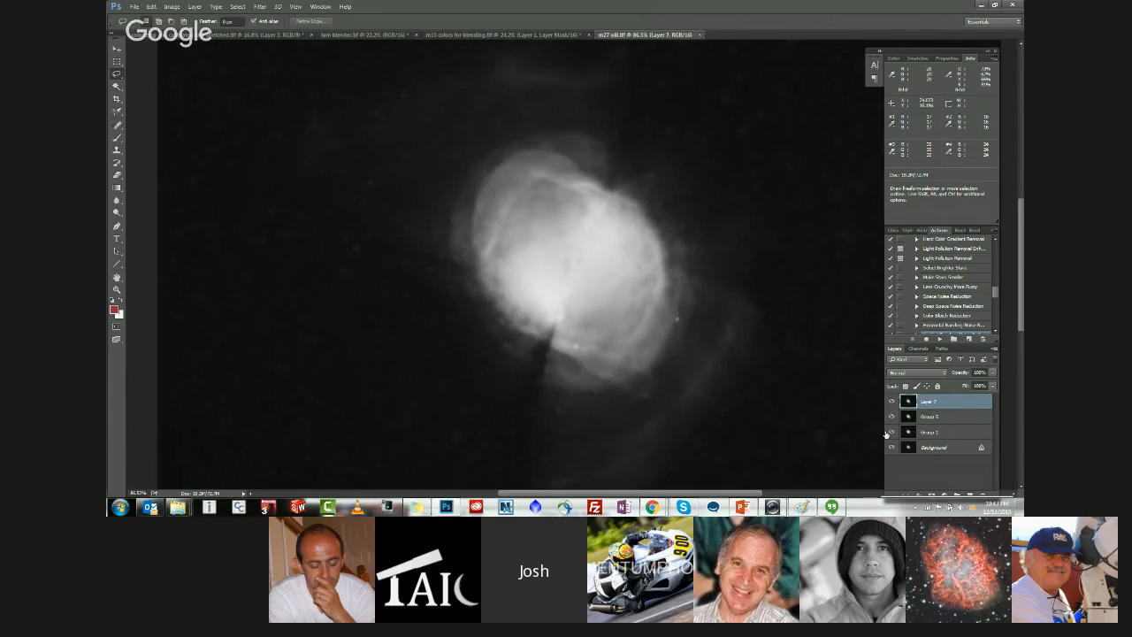
right_click(928, 448)
left_click(924, 417)
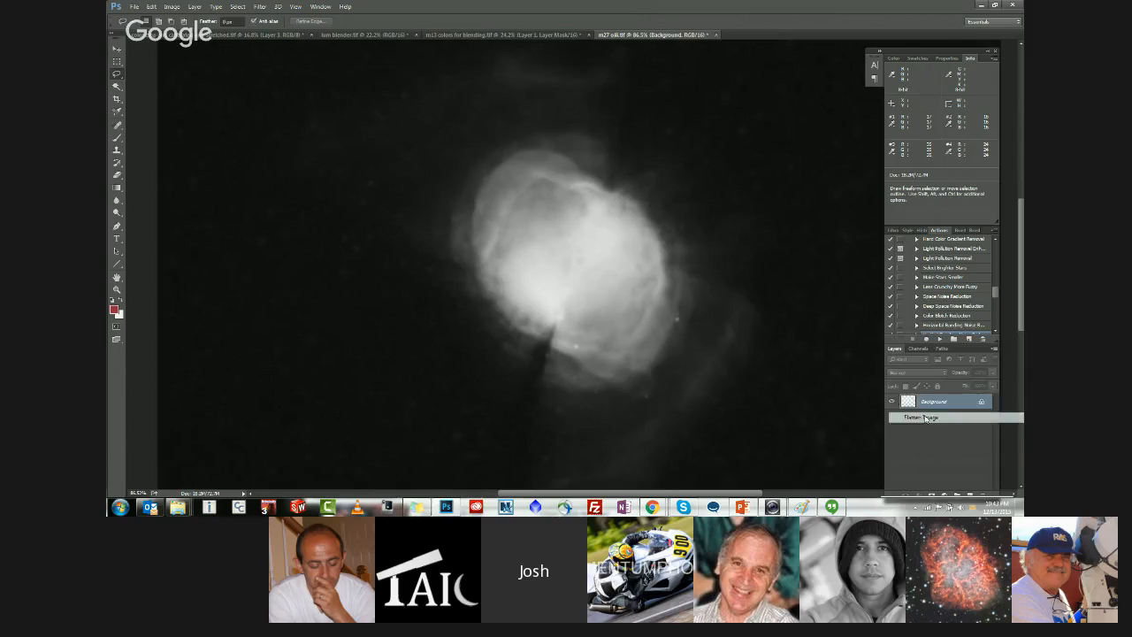
Step: Open the image named "tonemapping in progress further and even ffurther" from the same folder
left_click(135, 6)
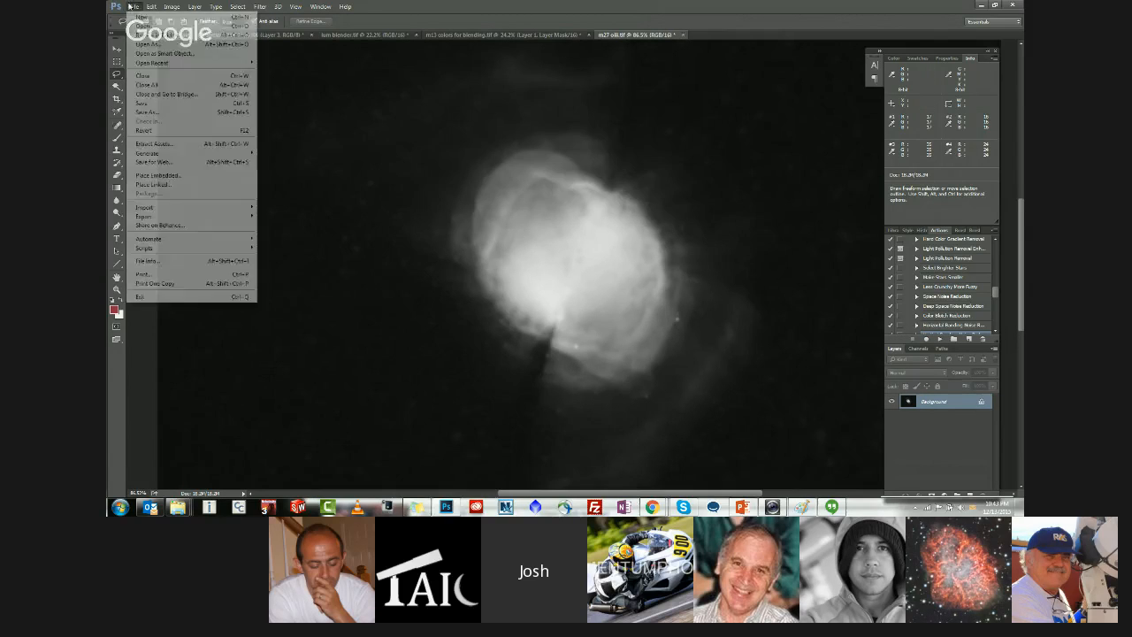
left_click(144, 25)
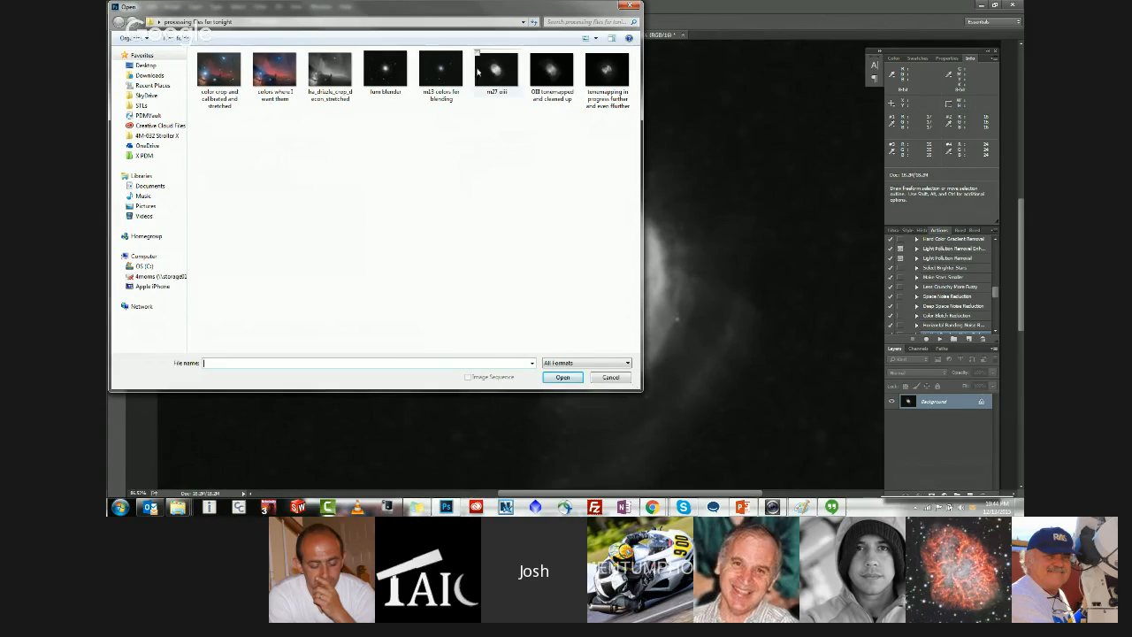
left_click(605, 78)
double_click(605, 81)
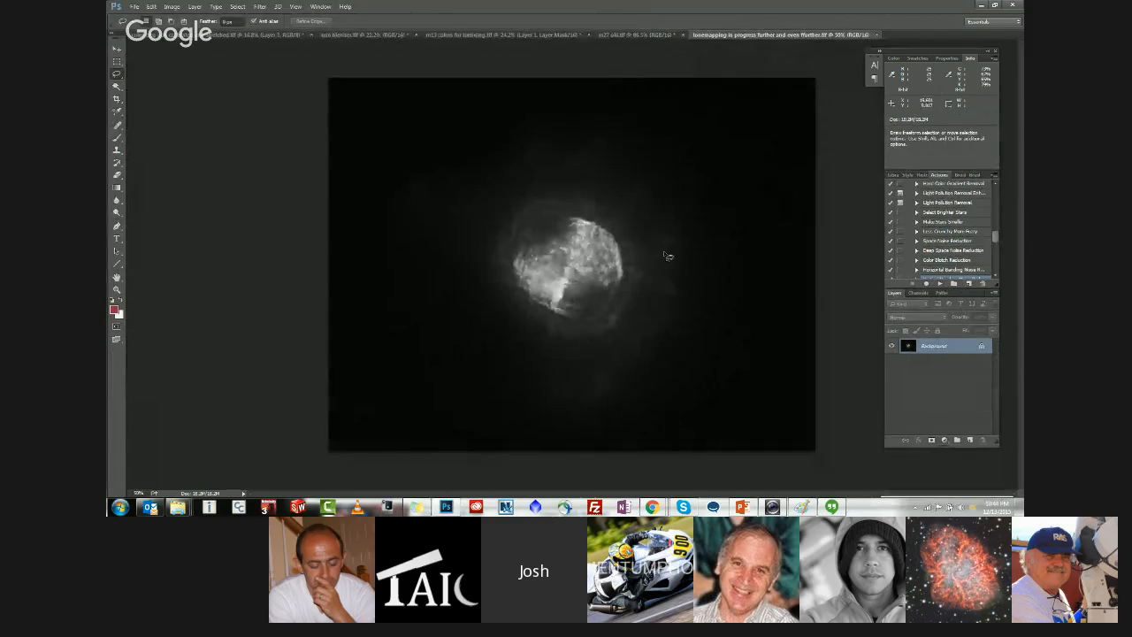
Step: Examine the fine structure and faint shell of the tonemapped nebula, and compare it with the m27 oiii image
scroll(669, 241, "up", 3)
scroll(703, 238, "up", 2)
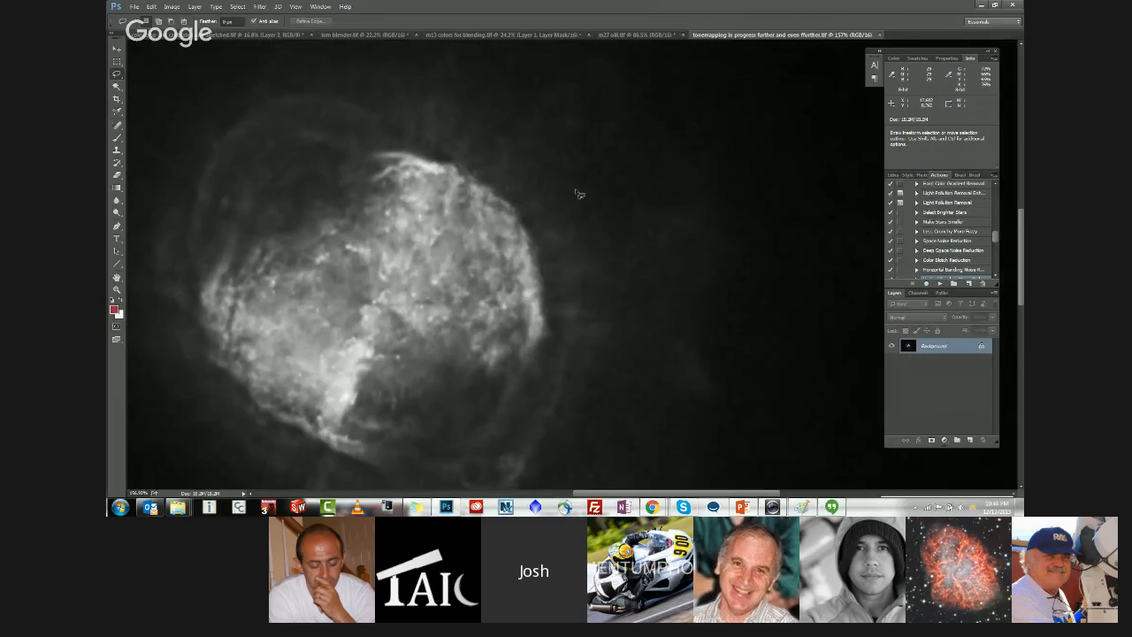
scroll(602, 189, "down", 2)
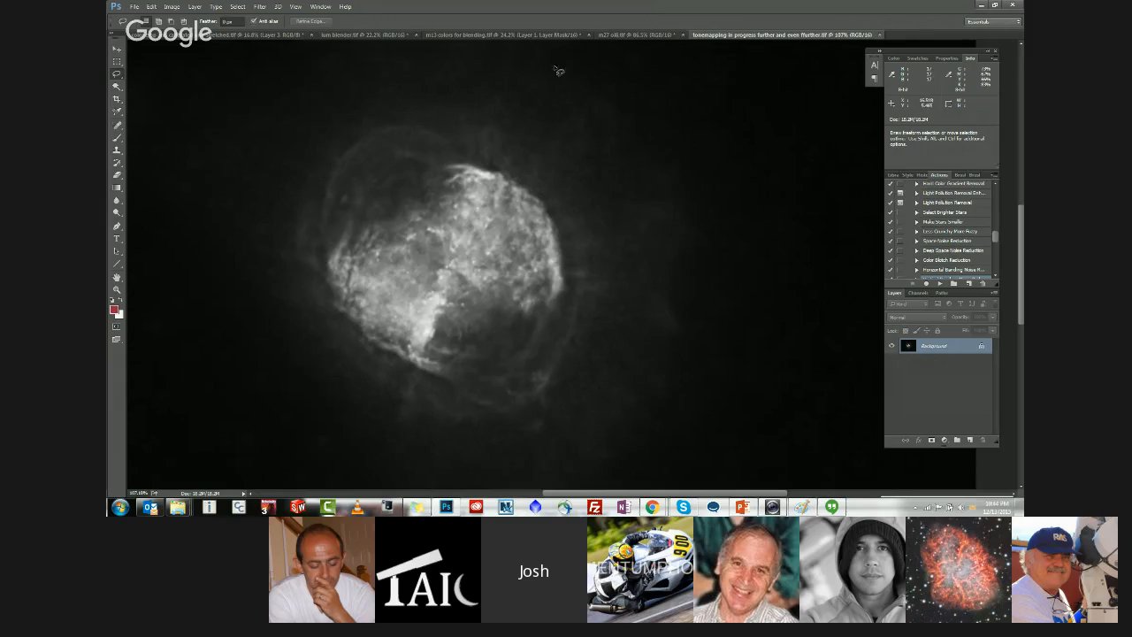
scroll(578, 152, "down", 1)
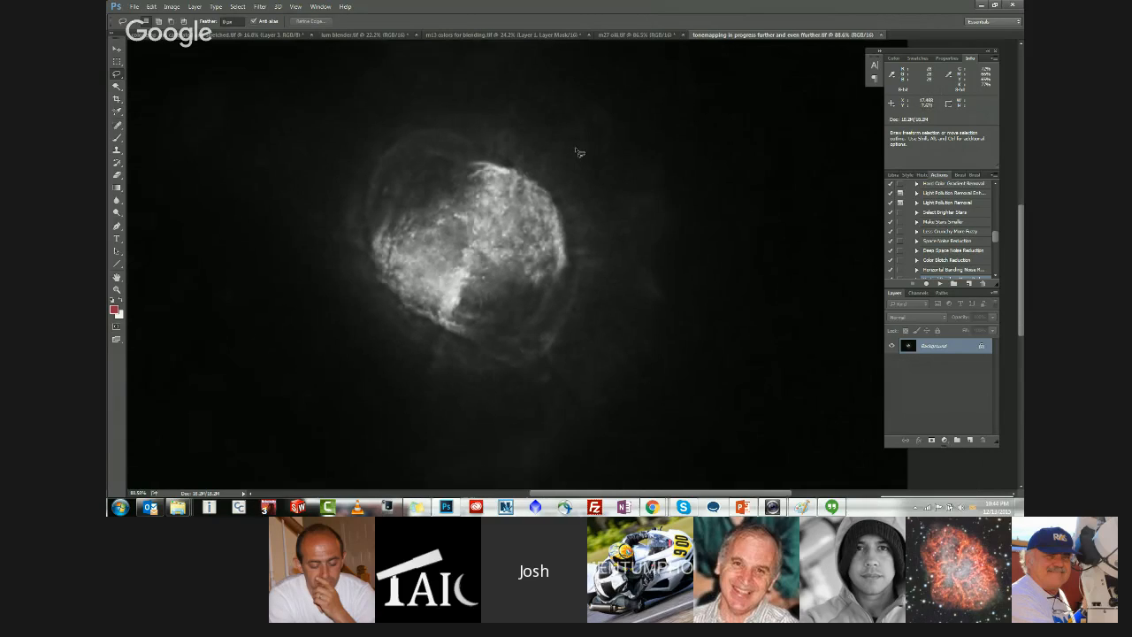
scroll(618, 314, "down", 1)
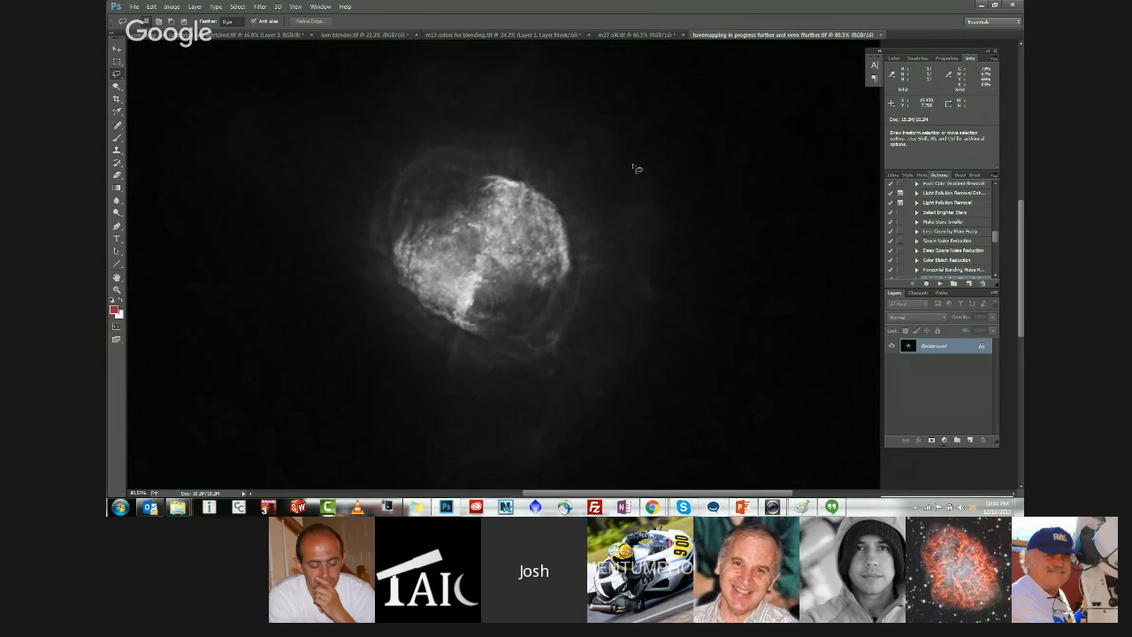
scroll(650, 194, "up", 3)
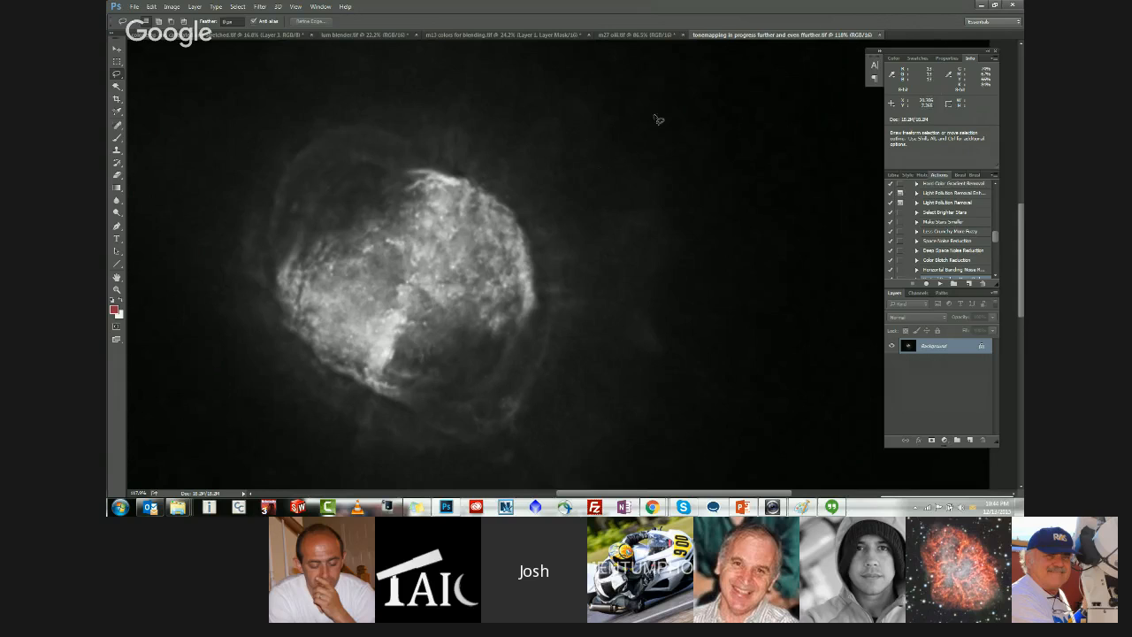
left_click(626, 37)
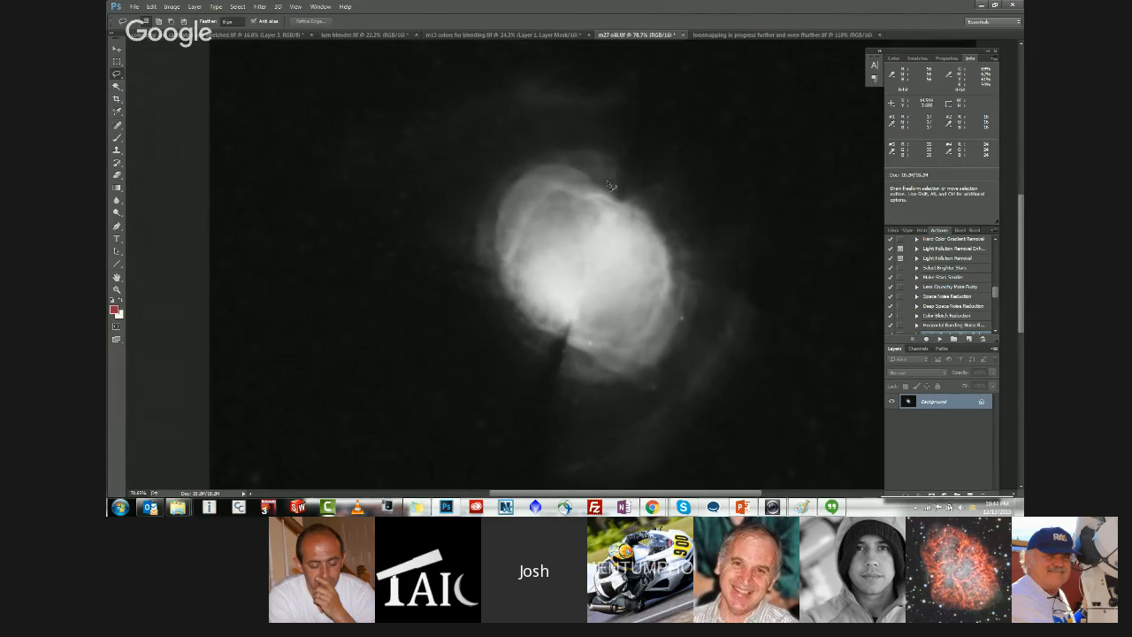
scroll(442, 142, "up", 2)
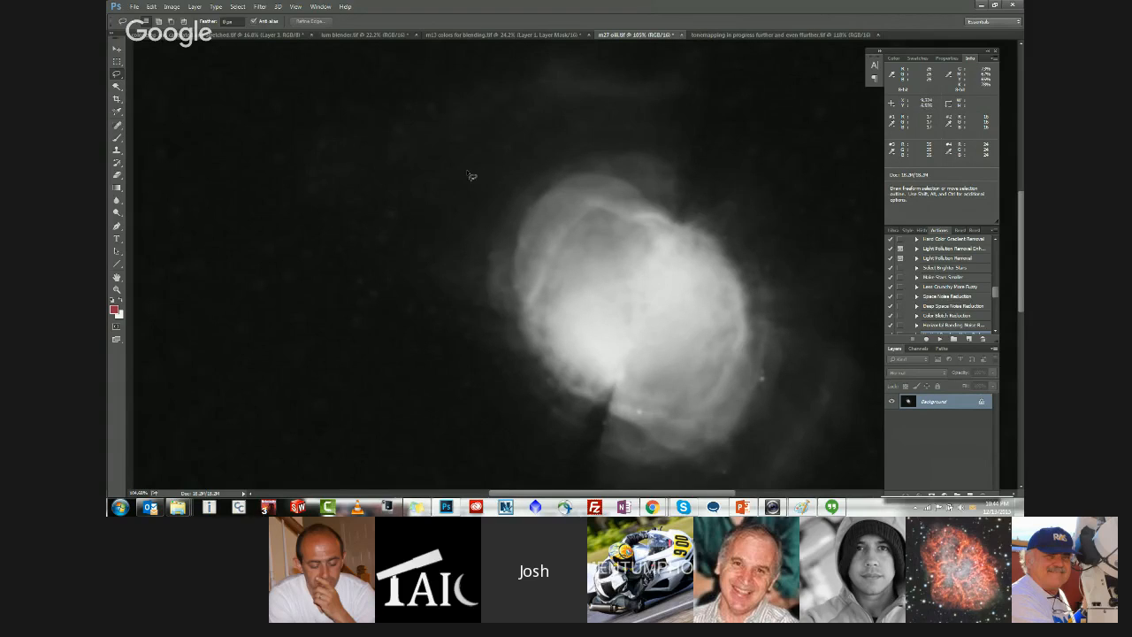
scroll(474, 177, "down", 1)
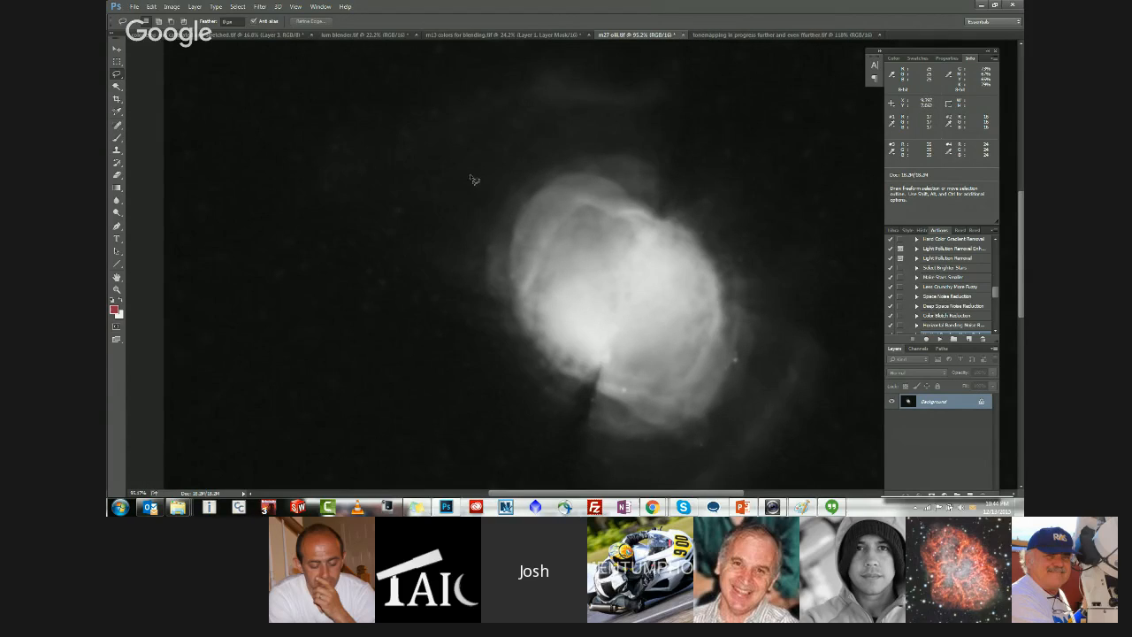
Step: Open the "OIII tonemapped and cleaned up" image from the folder of processing files and inspect its faint outer nebulosity
left_click(135, 7)
left_click(141, 26)
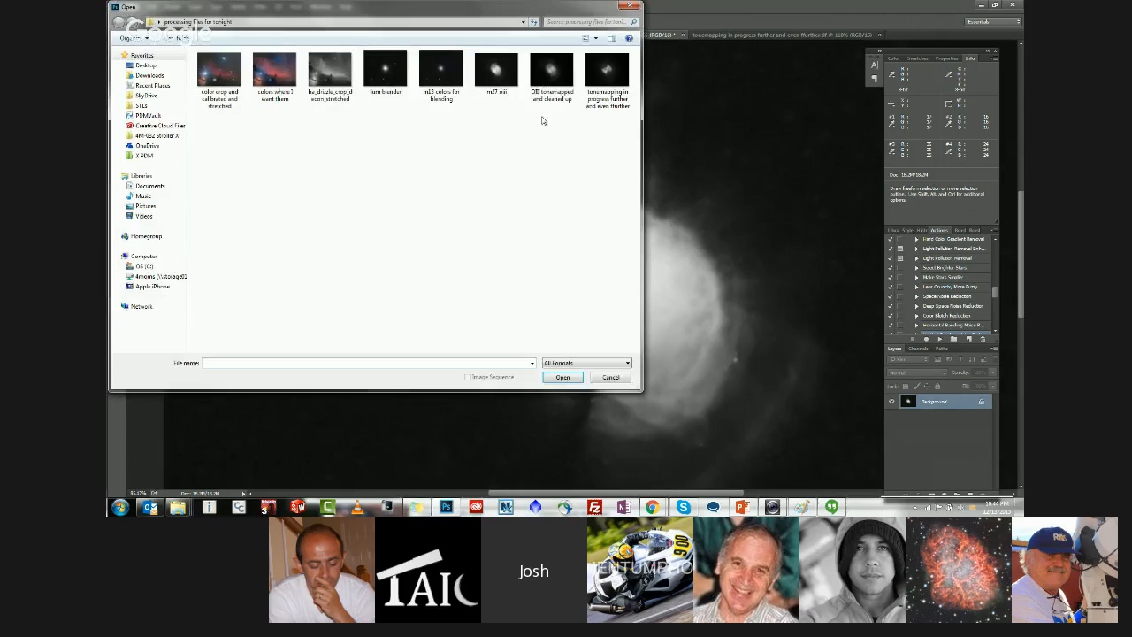
double_click(548, 82)
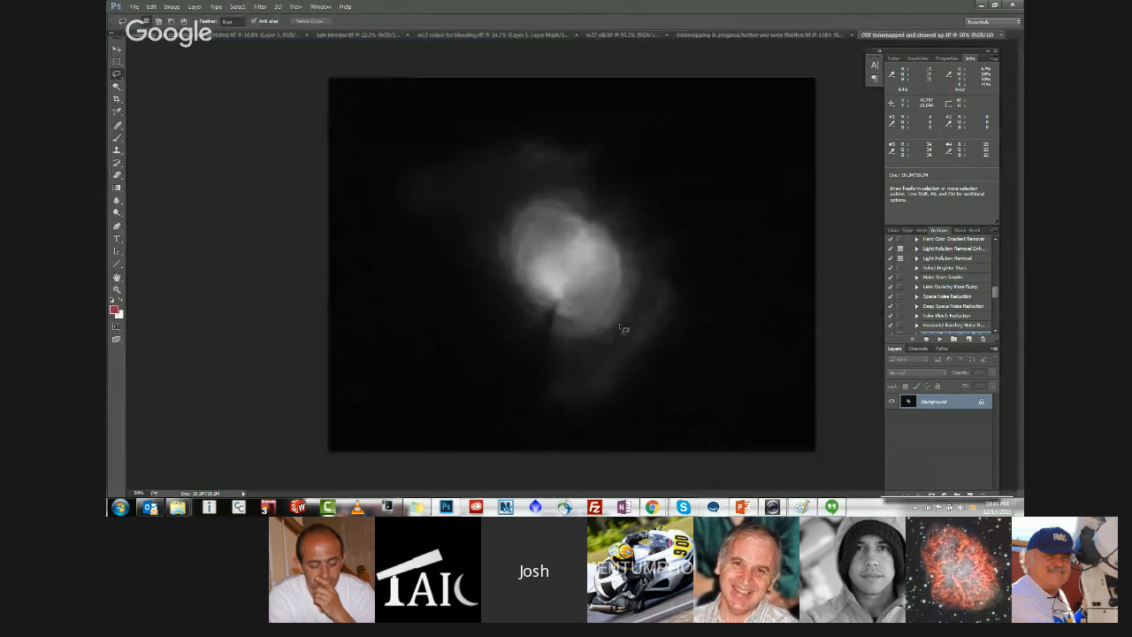
scroll(627, 328, "up", 3)
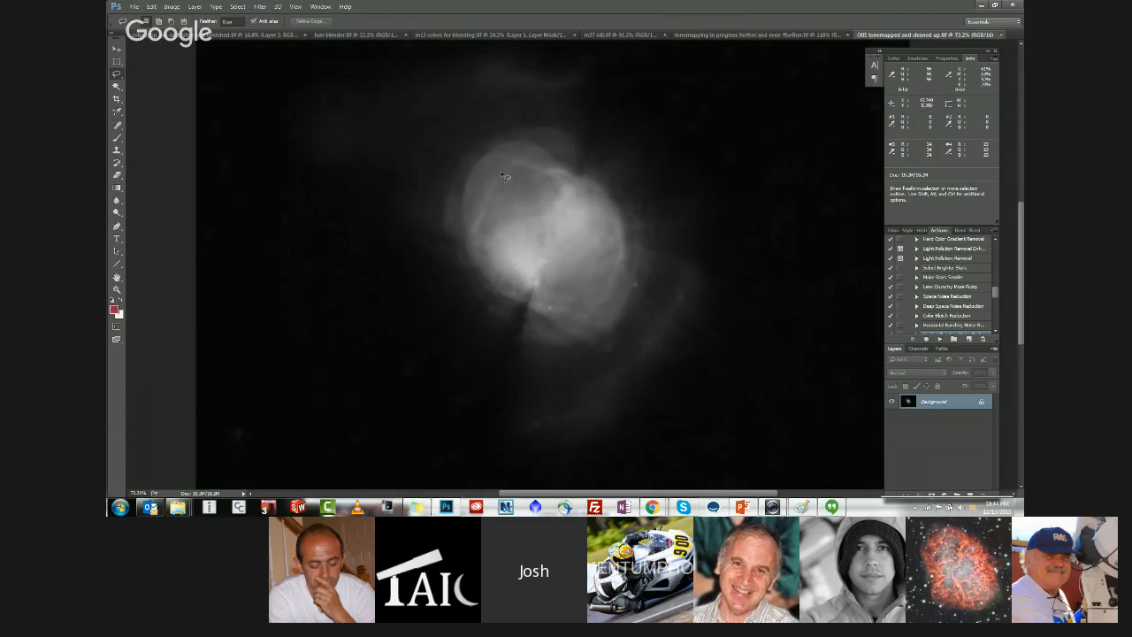
scroll(522, 170, "down", 1)
scroll(424, 99, "up", 3)
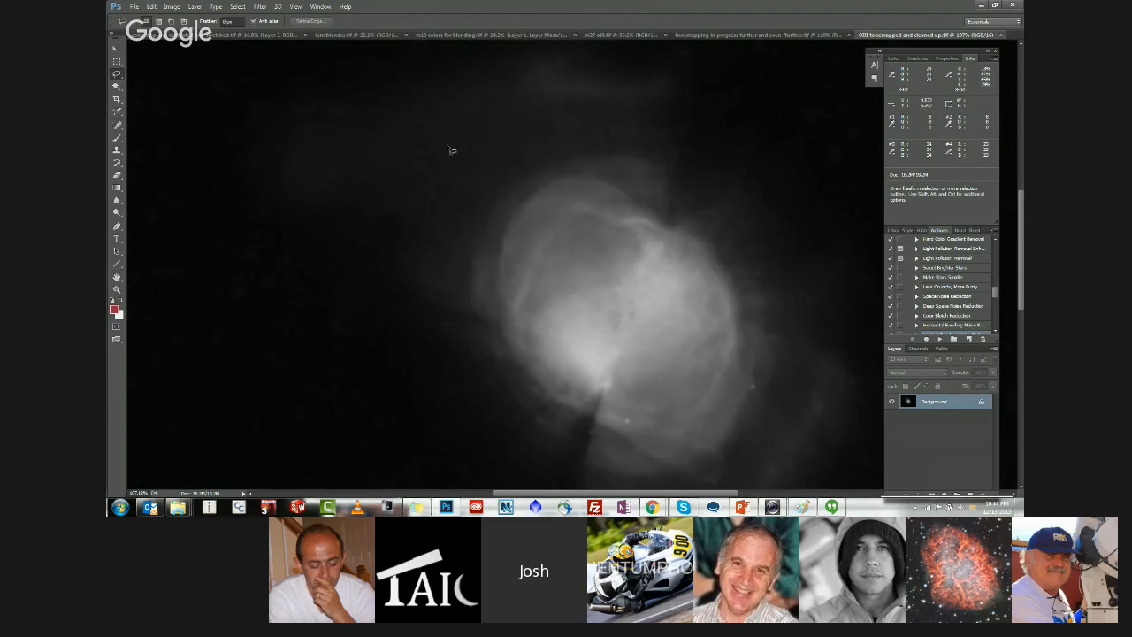
scroll(537, 250, "down", 2)
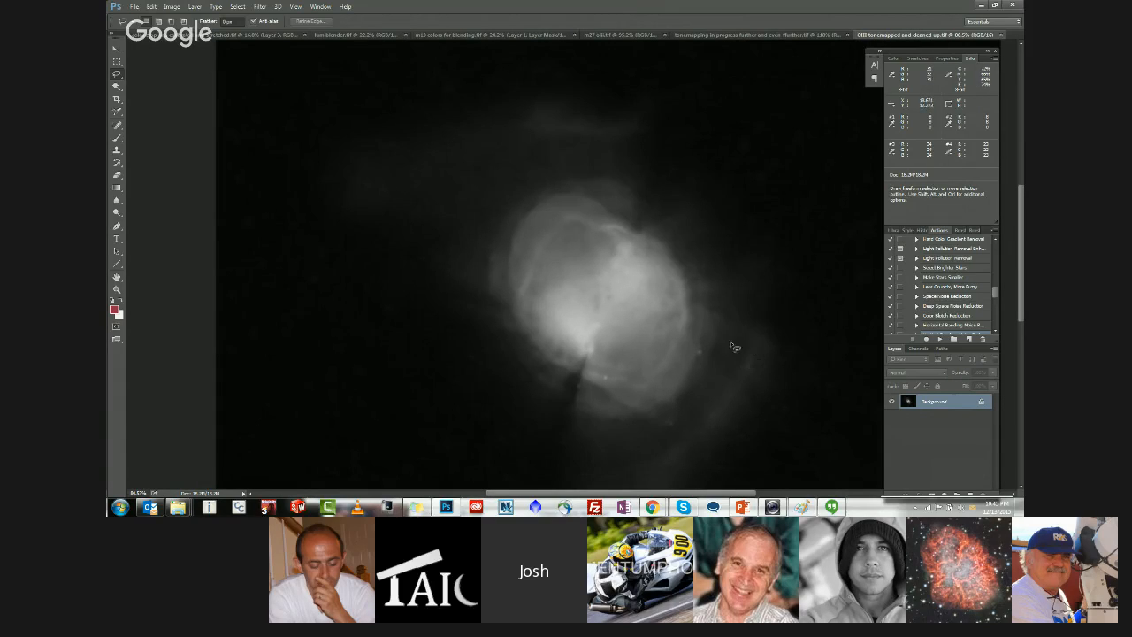
scroll(441, 160, "down", 1)
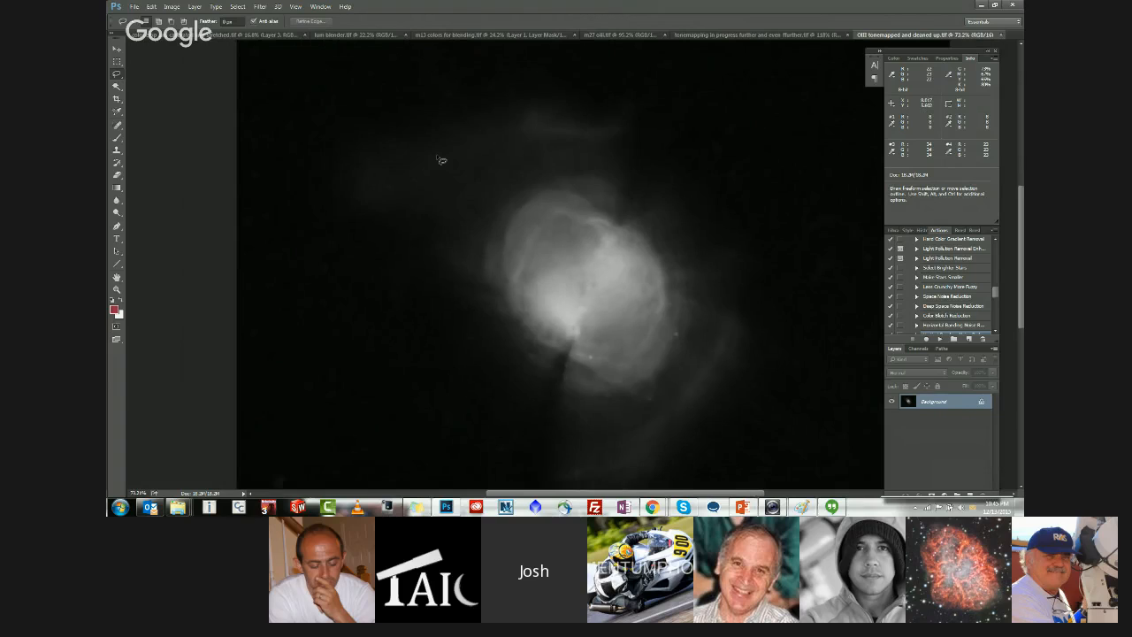
scroll(492, 177, "up", 4)
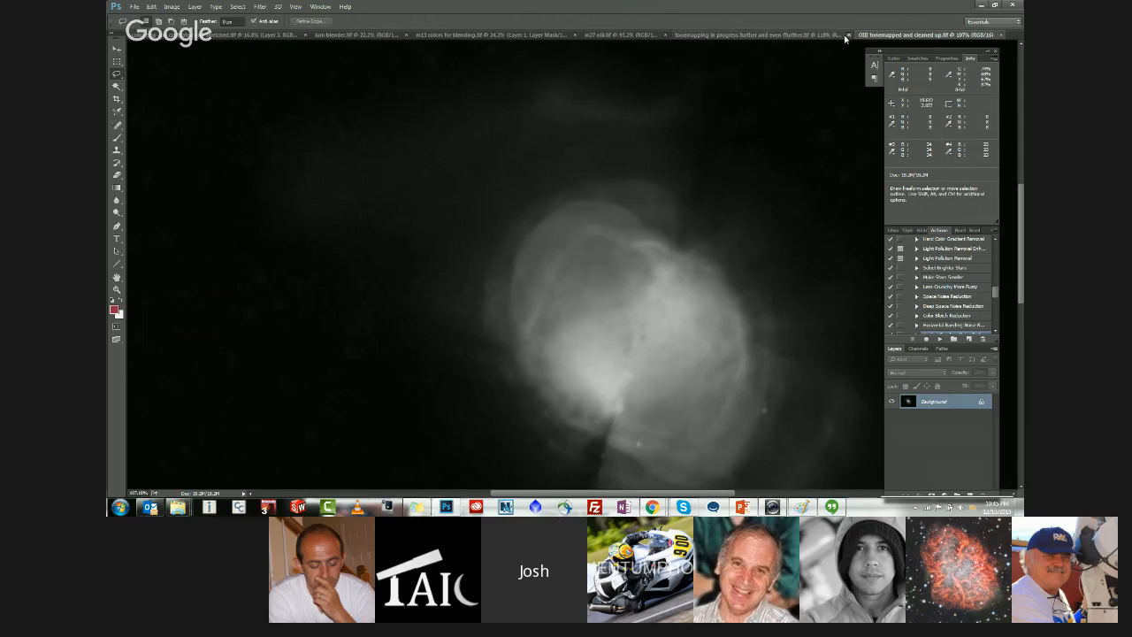
Step: Close the color crop and calibrated, lum blender and m13 colors for blending images without saving their changes
left_click(265, 35)
left_click(304, 35)
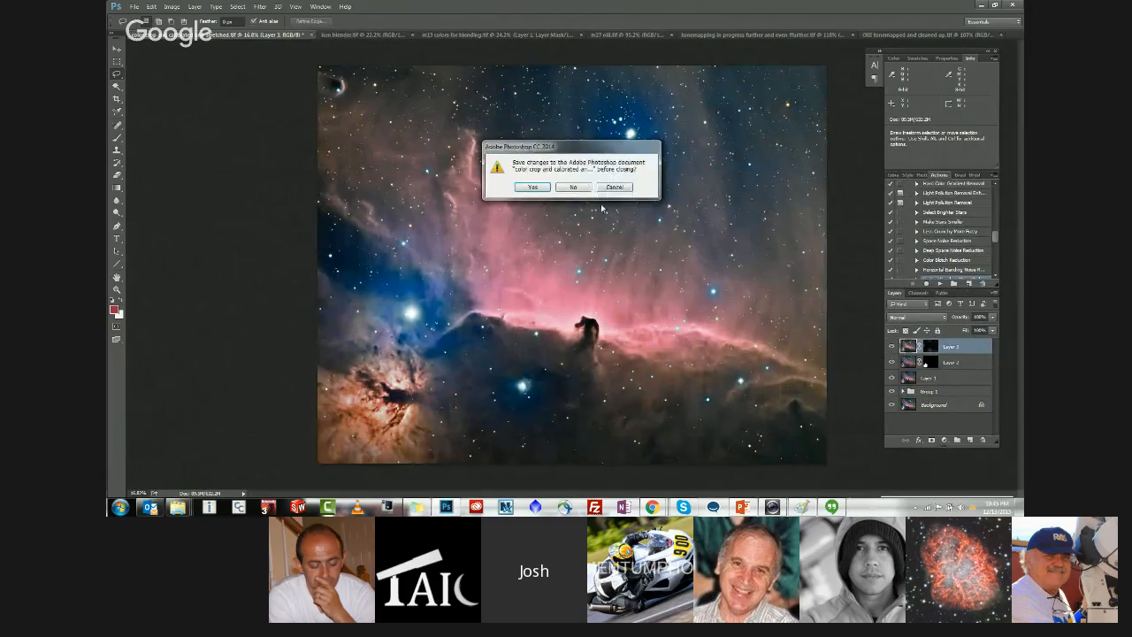
left_click(583, 184)
left_click(210, 35)
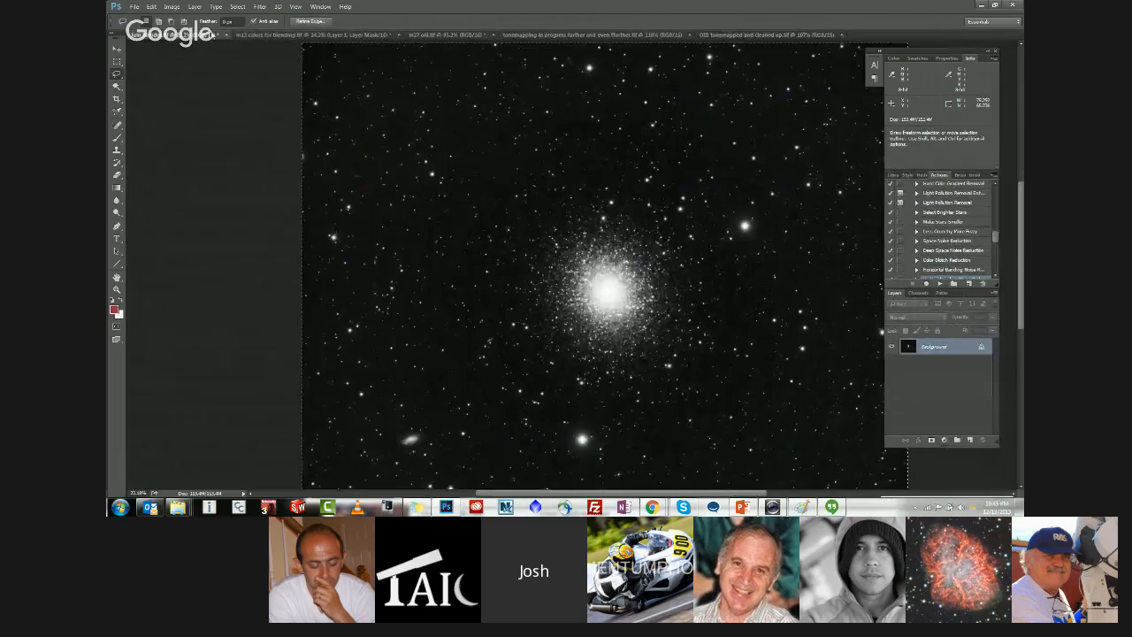
left_click(228, 36)
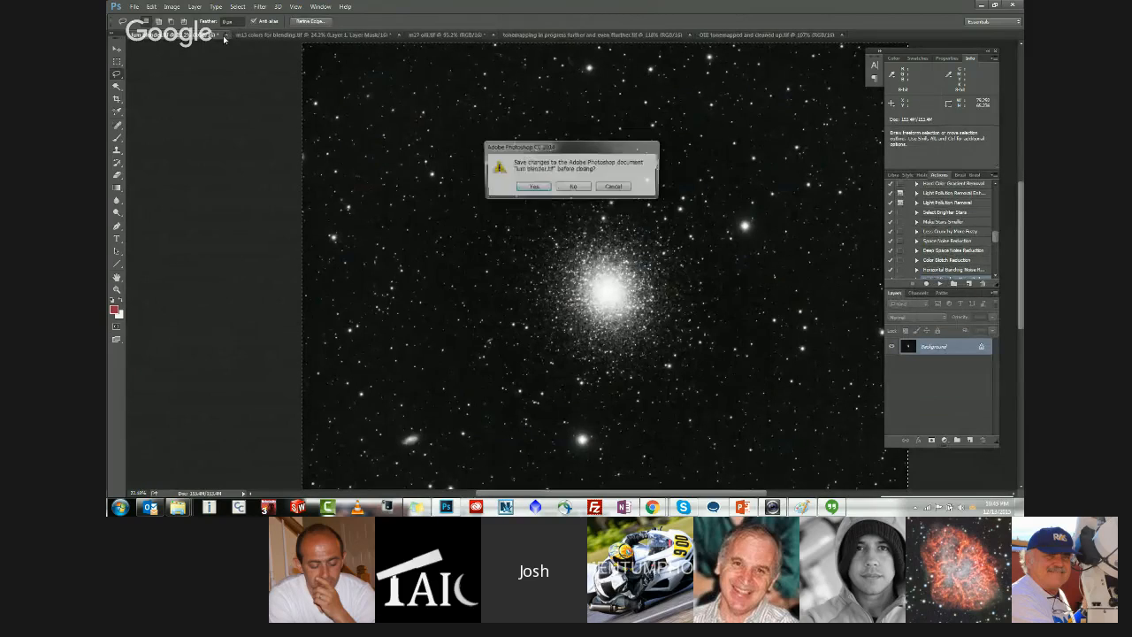
left_click(579, 184)
left_click(294, 35)
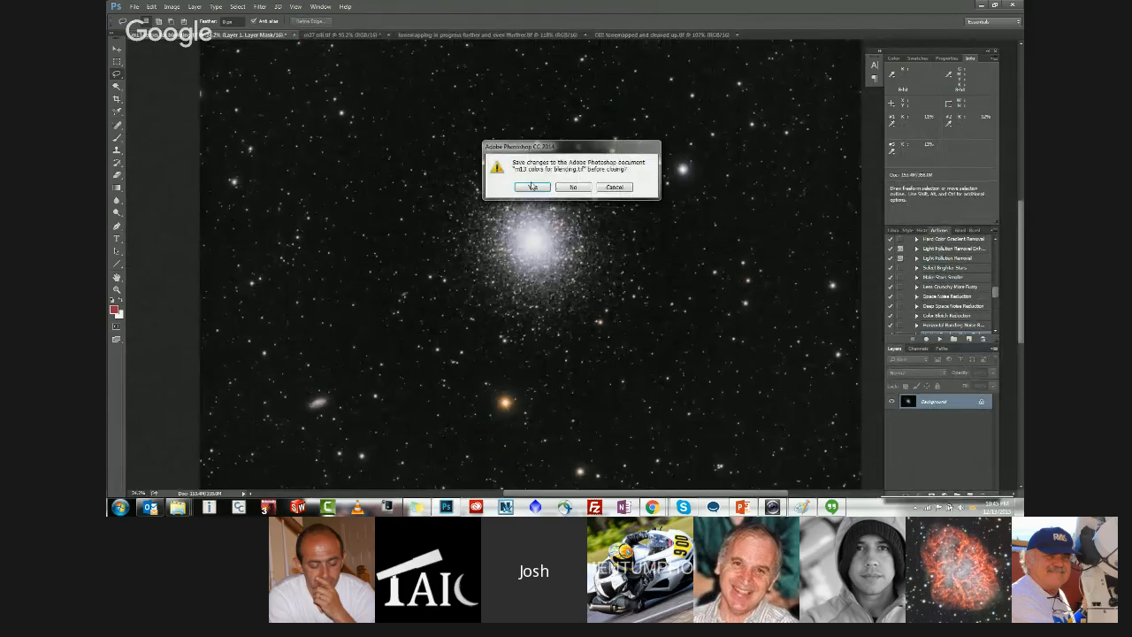
left_click(573, 187)
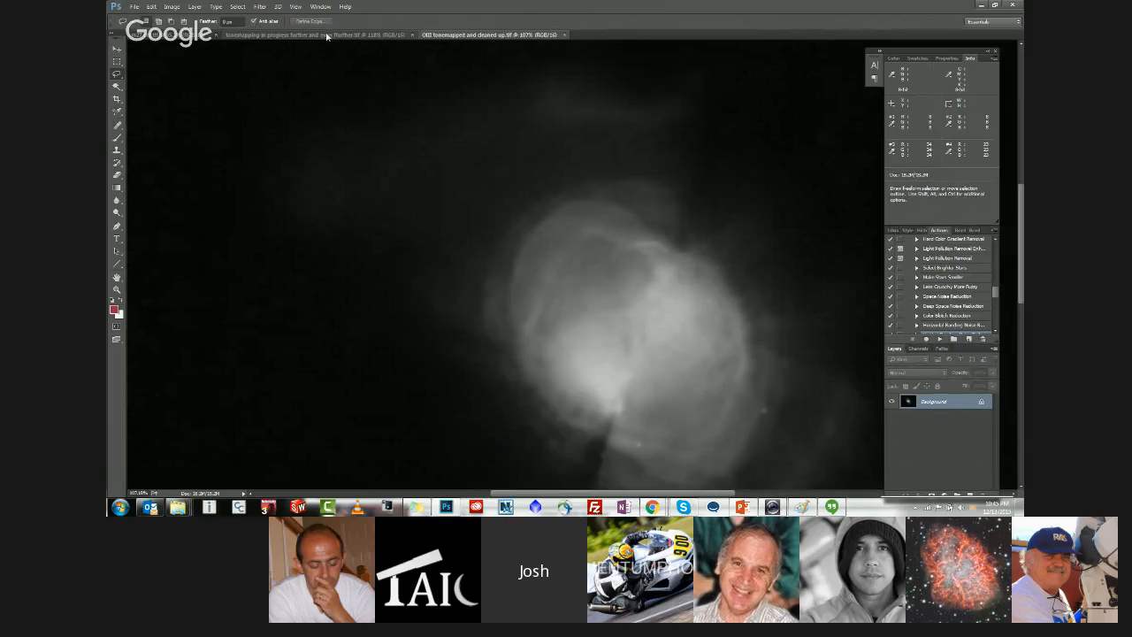
Step: Compare the m27 oiii image with the tonemapping in progress image, and examine the bright core and faint outer shell of m27 oiii
left_click(191, 35)
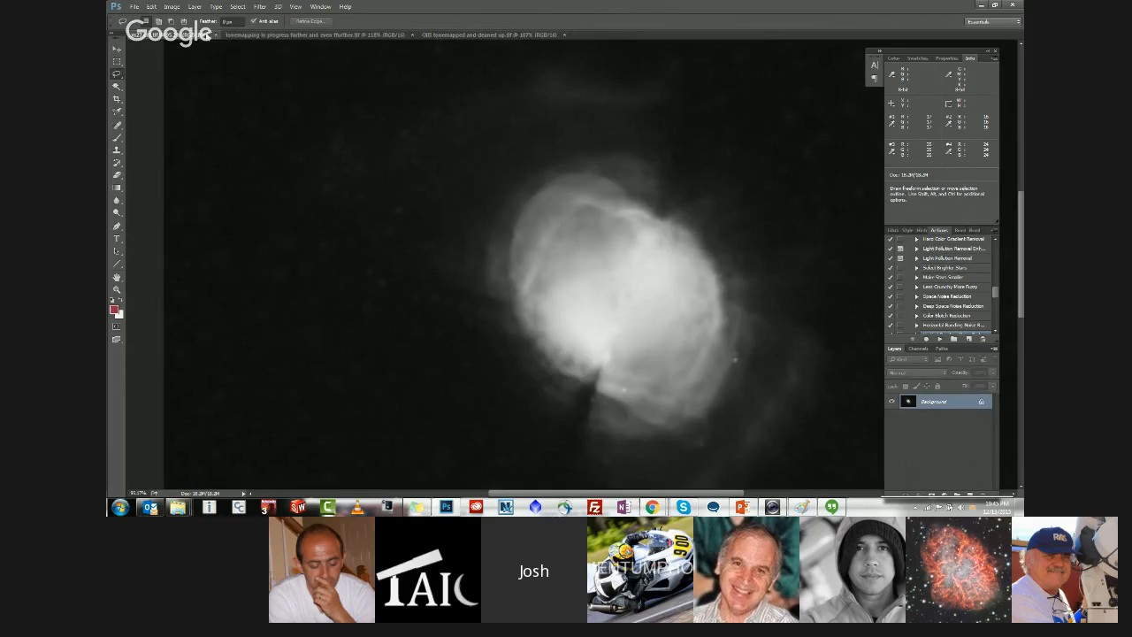
left_click(322, 39)
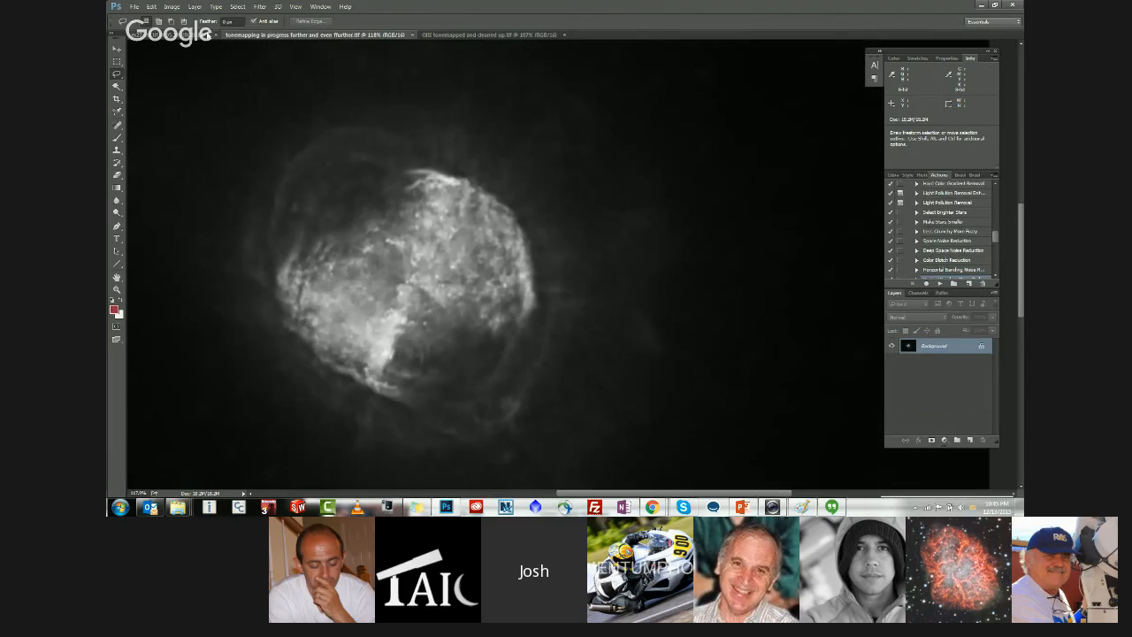
left_click(201, 37)
scroll(656, 236, "down", 3)
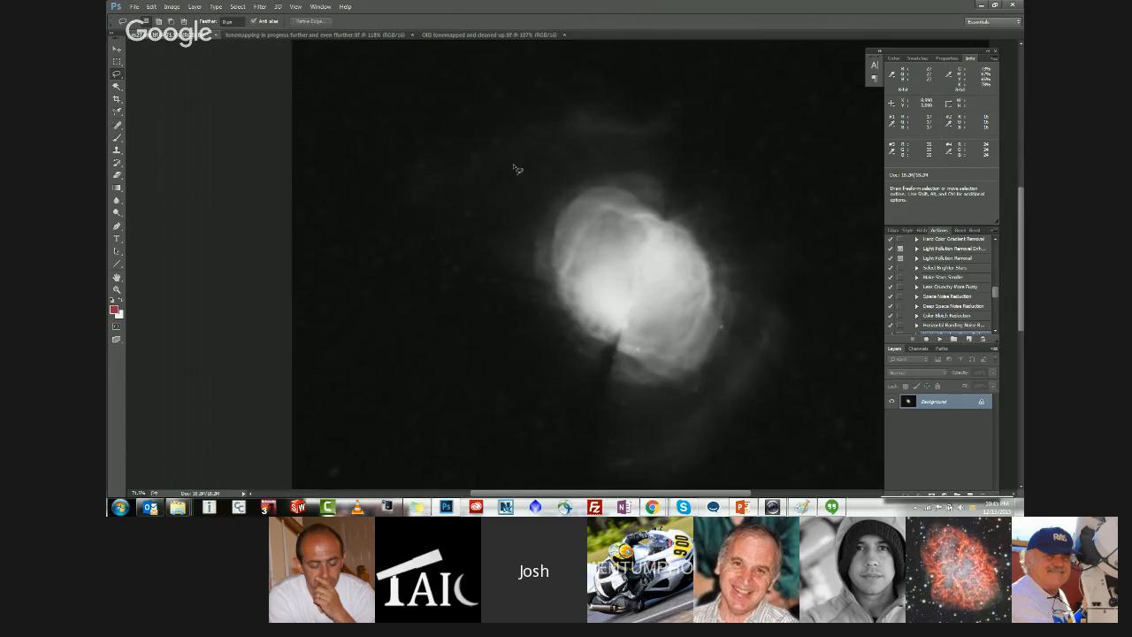
scroll(518, 169, "down", 1)
scroll(531, 163, "up", 4)
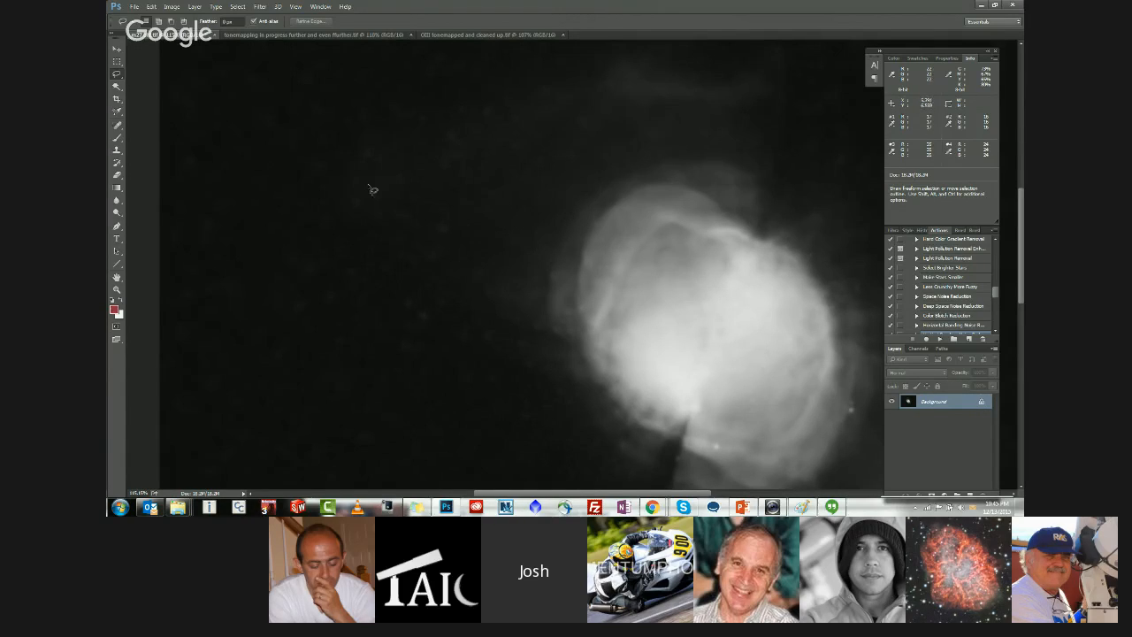
scroll(522, 250, "down", 2)
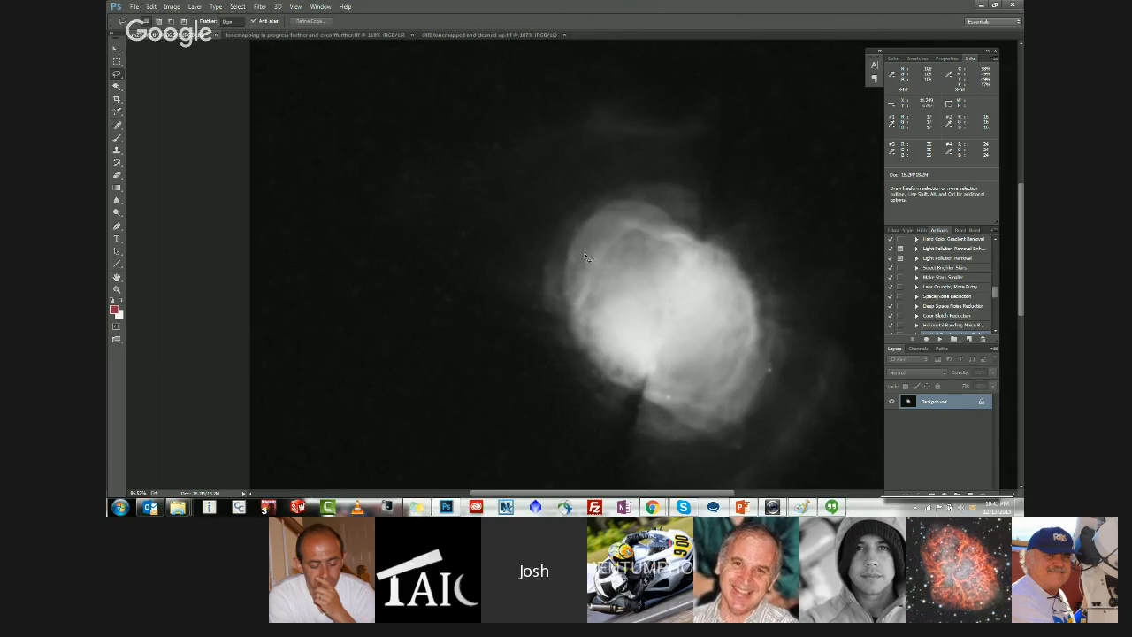
scroll(646, 357, "down", 3)
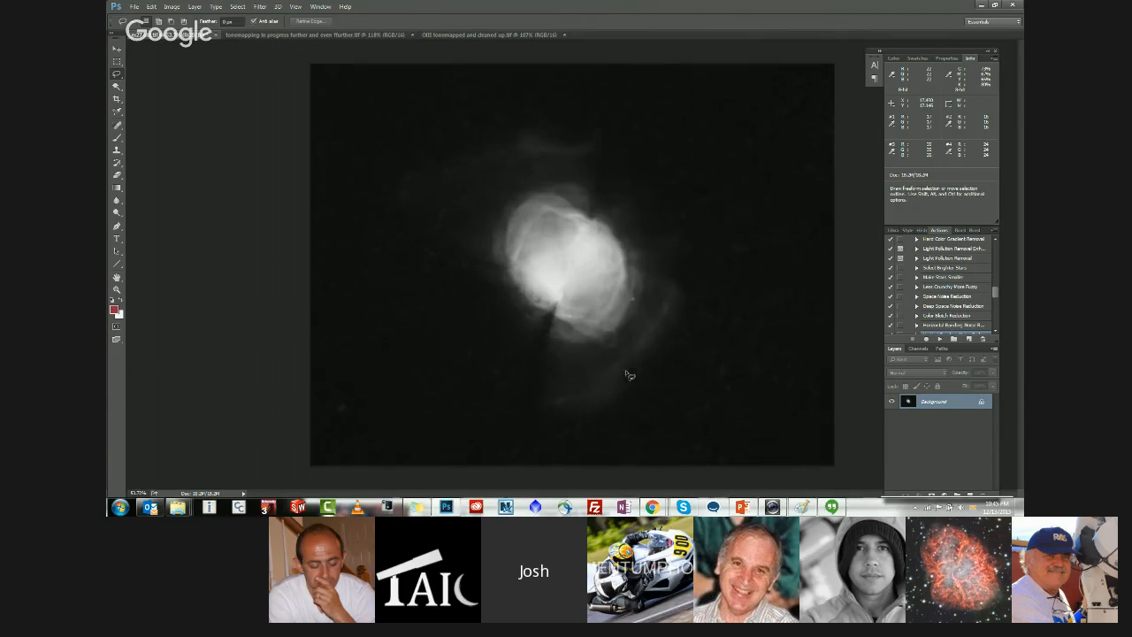
scroll(635, 409, "up", 2)
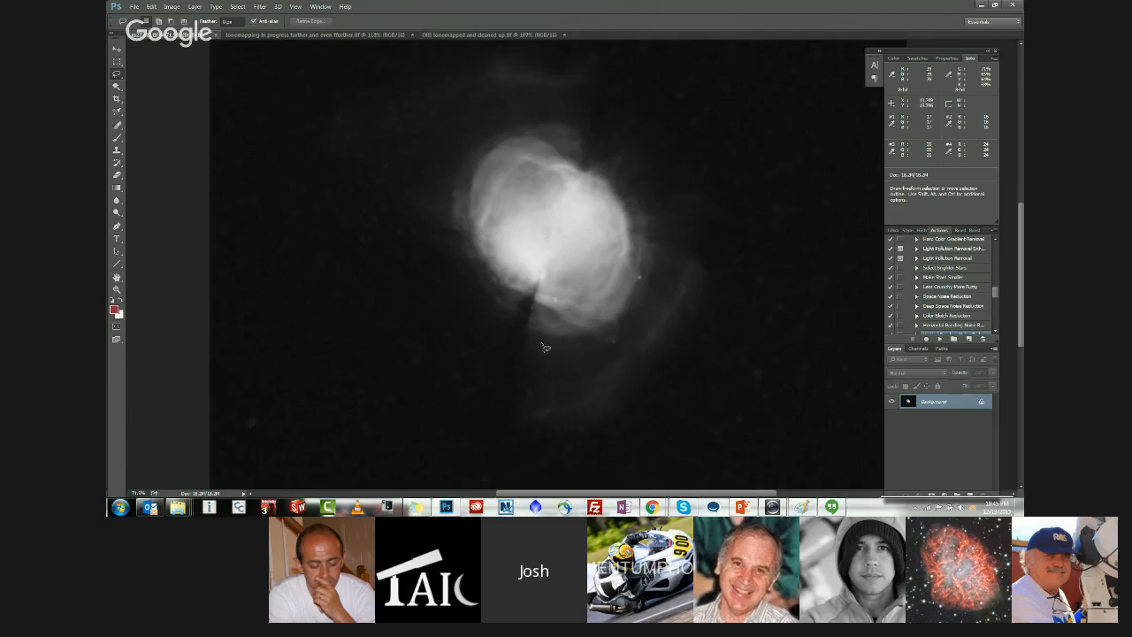
scroll(423, 163, "down", 2)
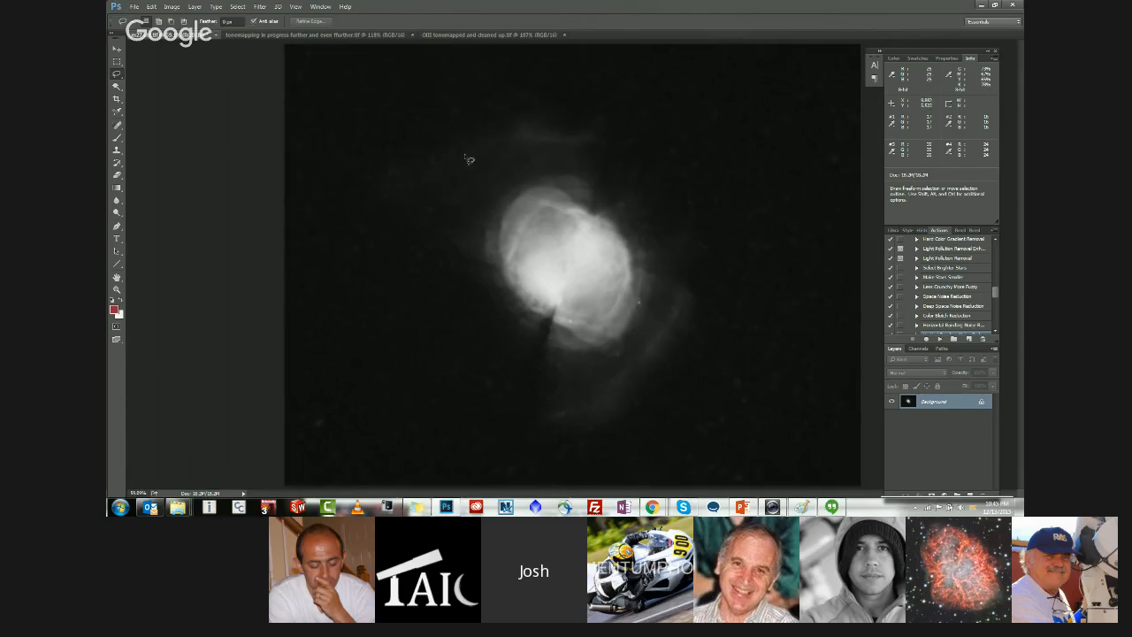
scroll(496, 117, "up", 2)
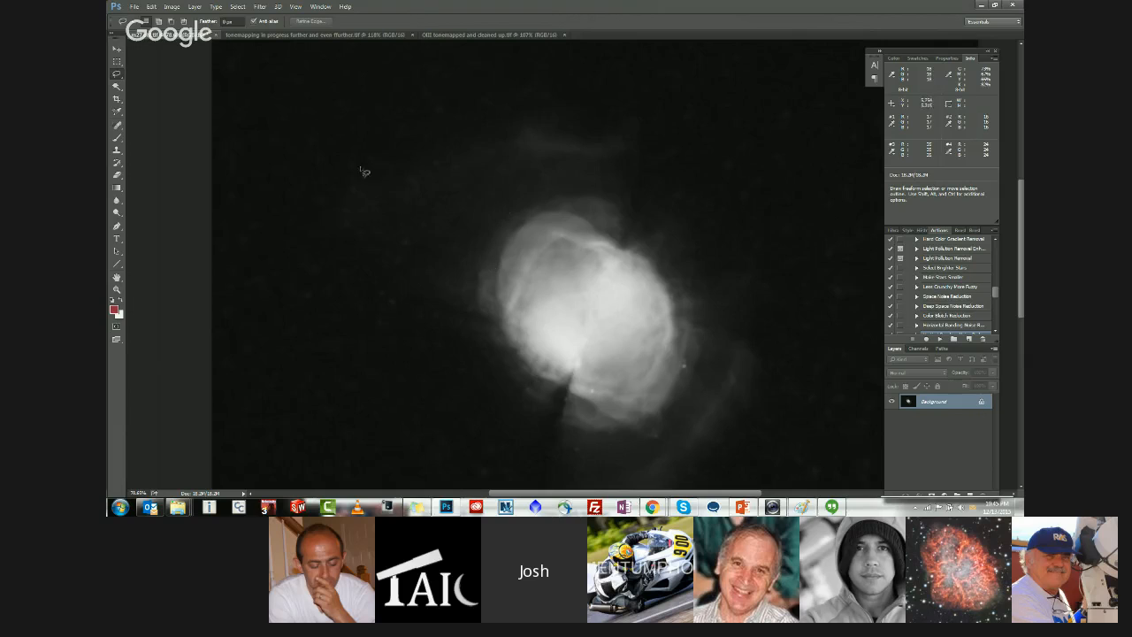
scroll(743, 269, "down", 2)
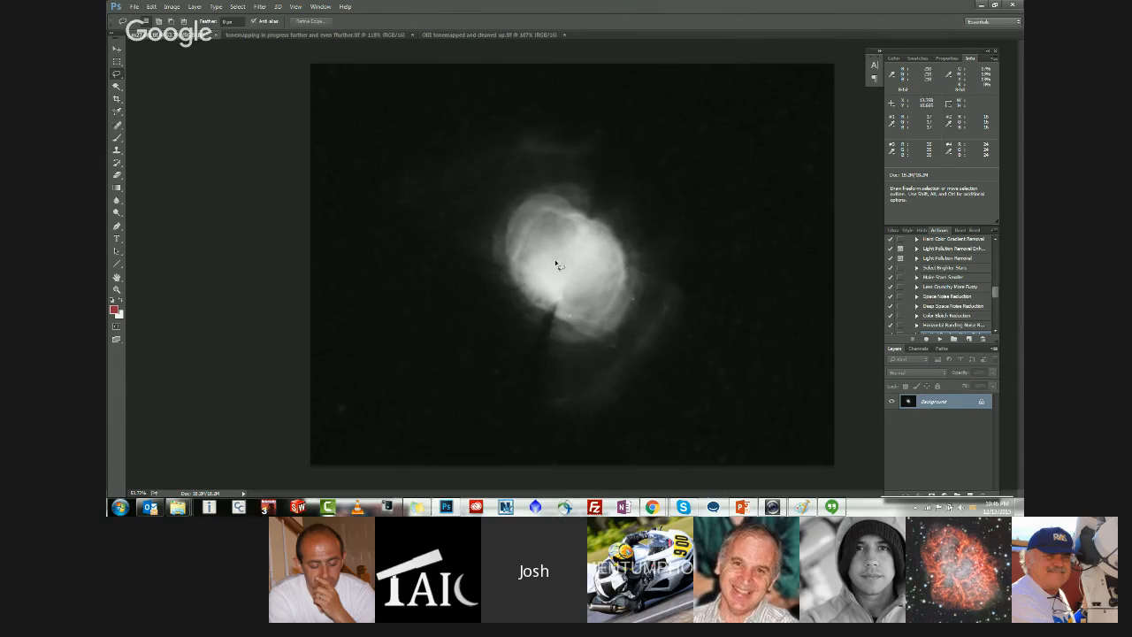
scroll(778, 229, "up", 2)
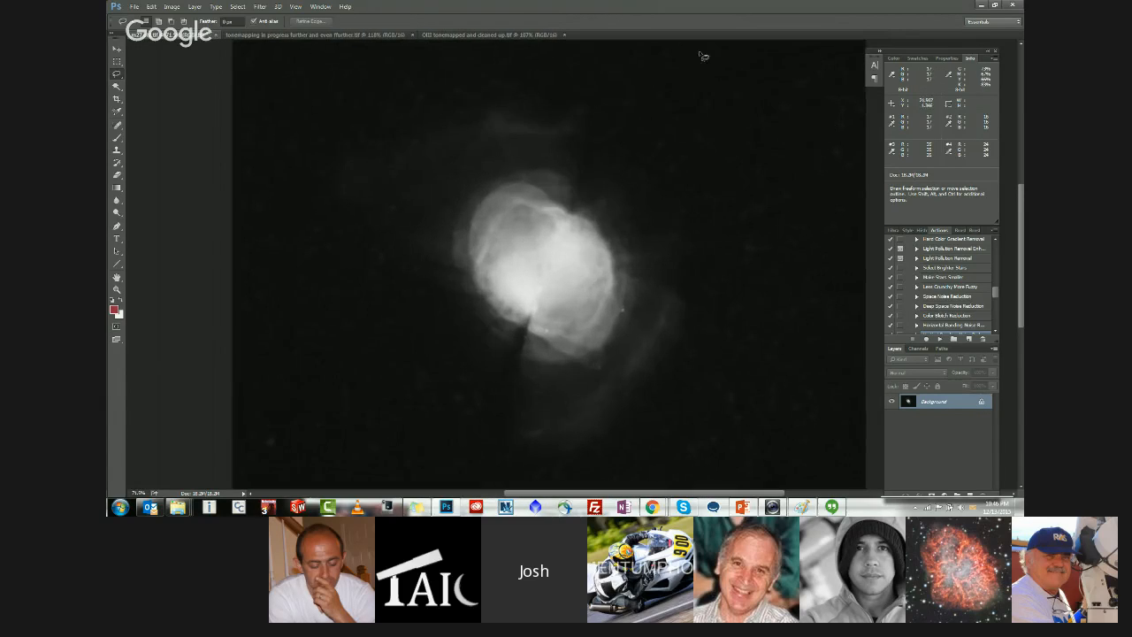
scroll(752, 89, "up", 1)
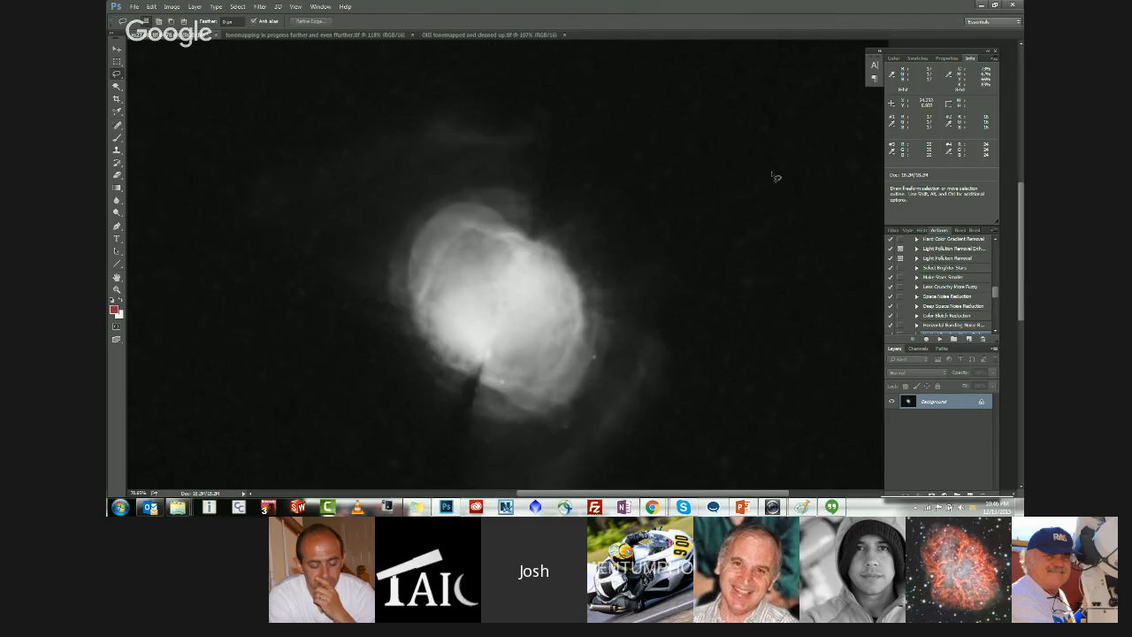
scroll(799, 222, "down", 3)
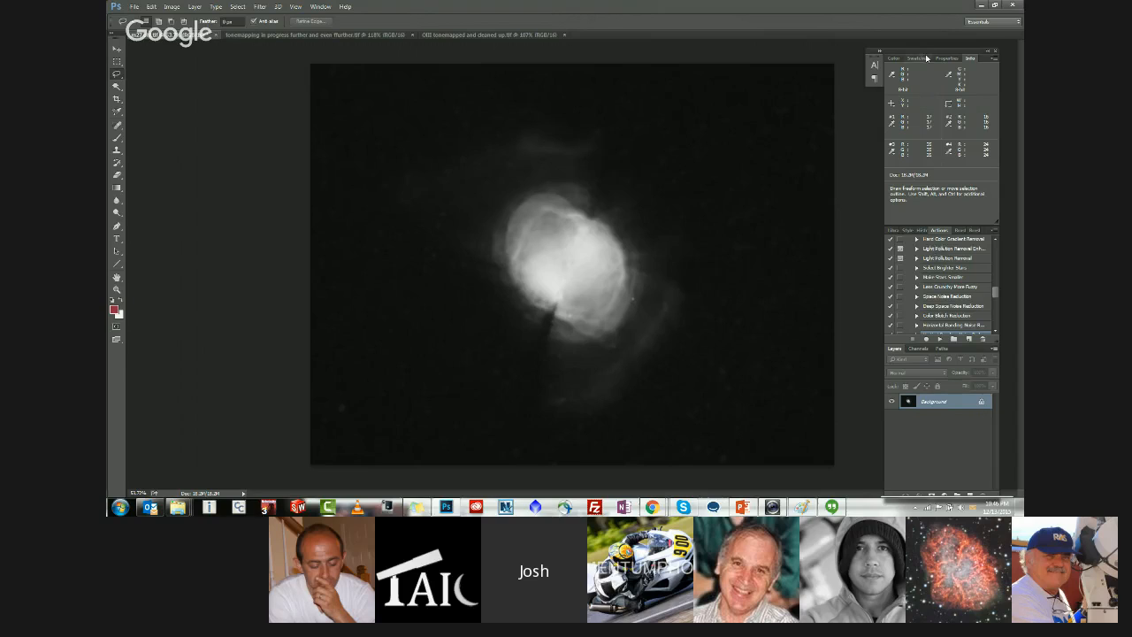
Step: Duplicate the Background layer of m27 oiii and smooth out the copy's fine detail with the Dust & Scratches filter at threshold 0
left_click_drag(929, 57, 927, 46)
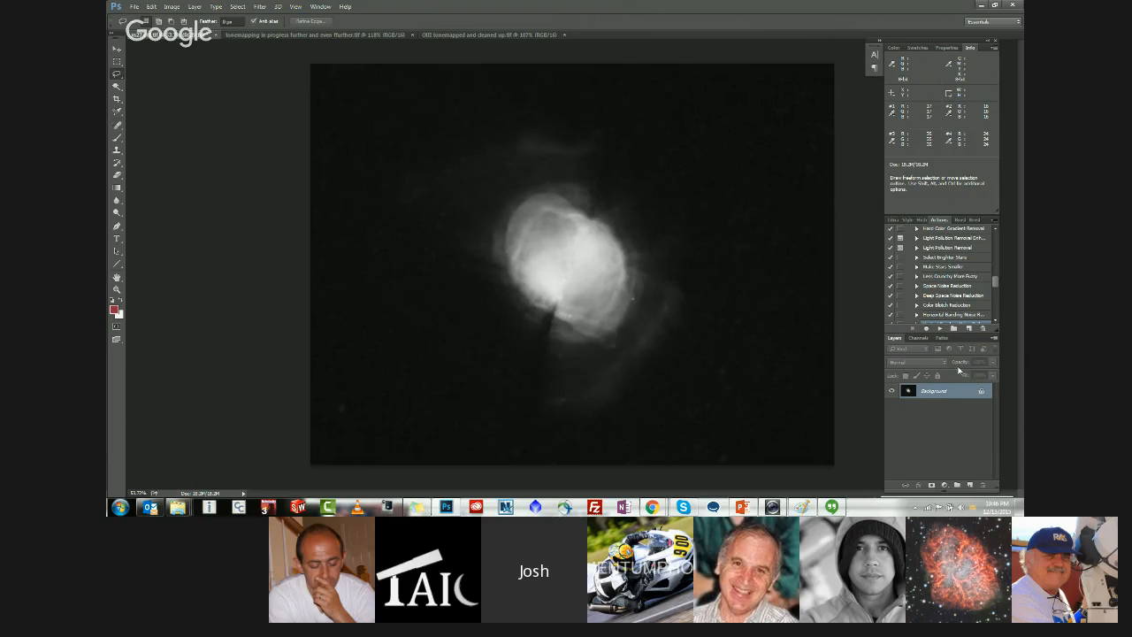
left_click_drag(945, 398, 970, 484)
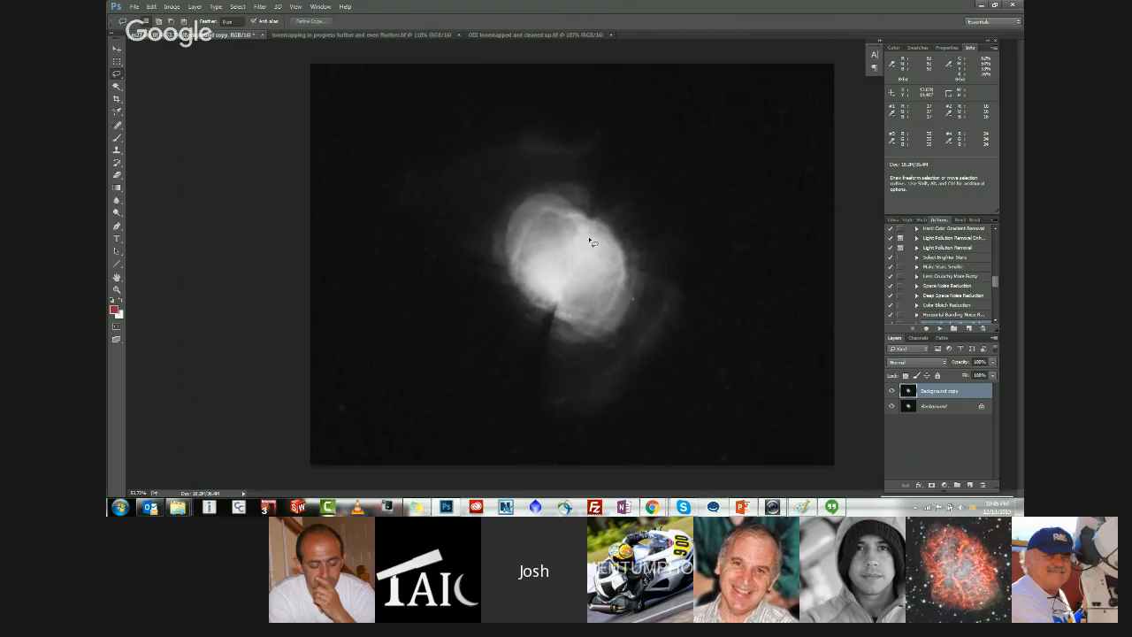
left_click(260, 6)
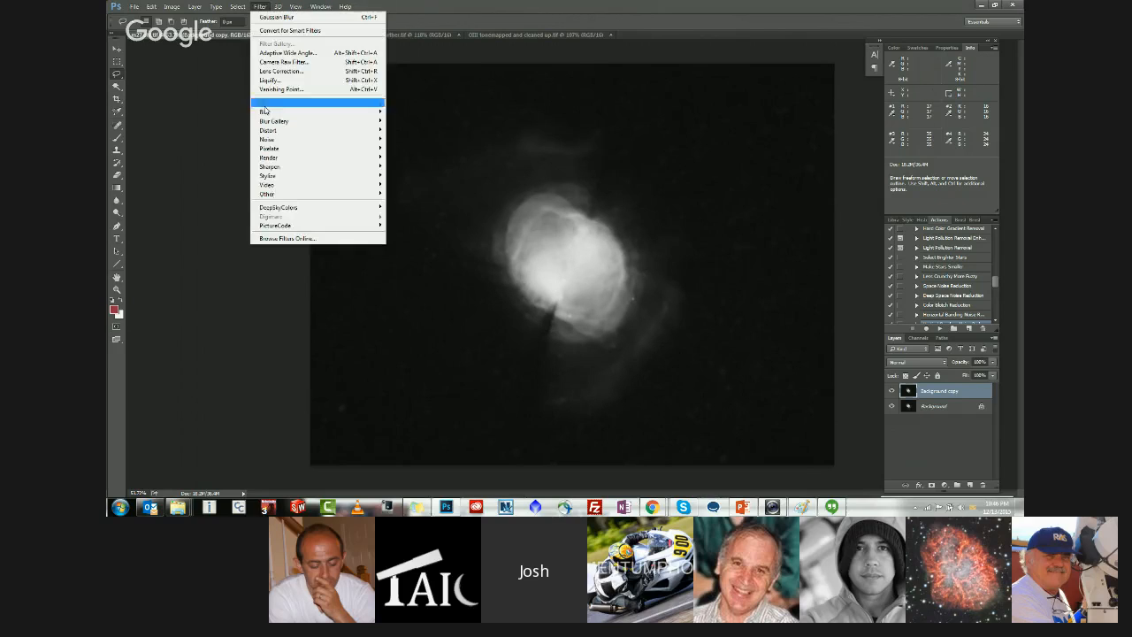
mouse_move(274, 140)
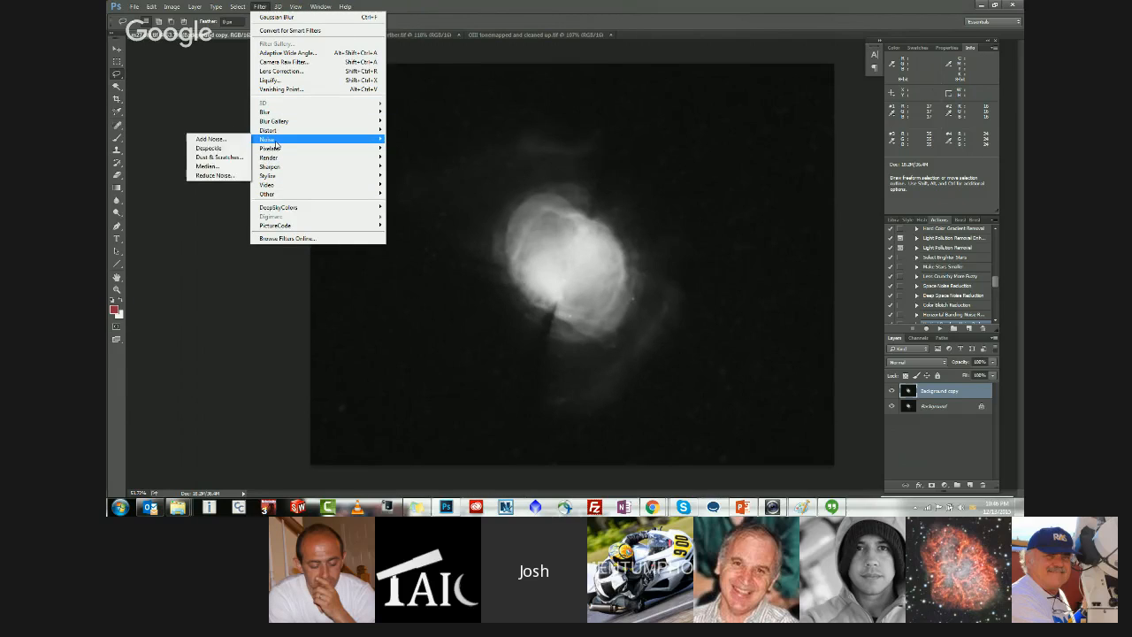
left_click(218, 158)
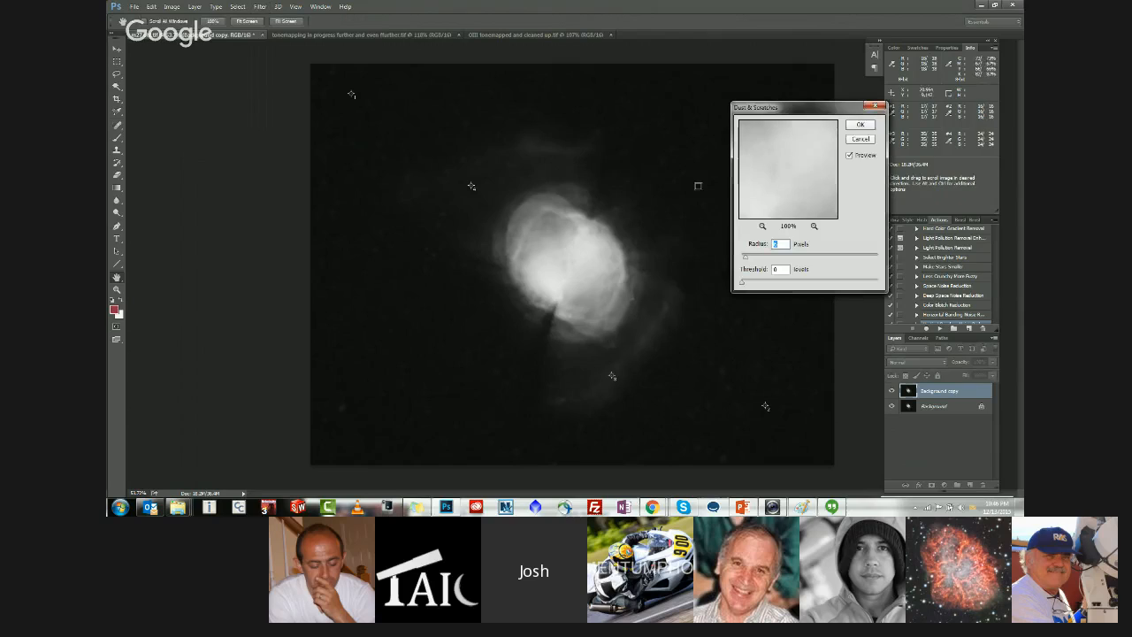
left_click_drag(776, 112, 298, 146)
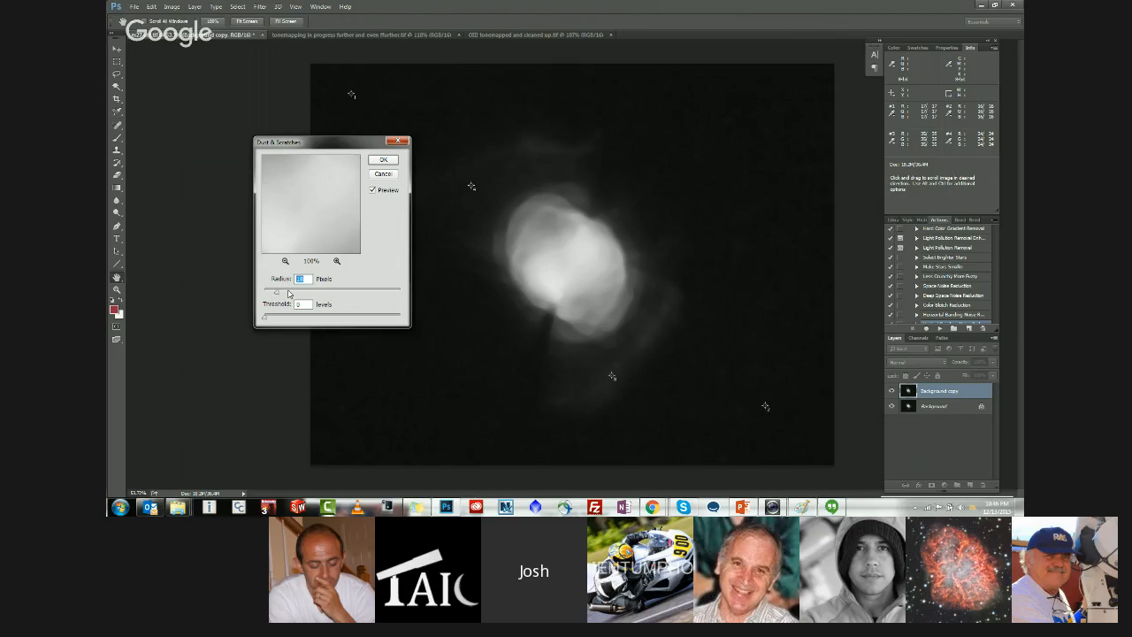
left_click_drag(277, 294, 280, 295)
left_click(392, 158)
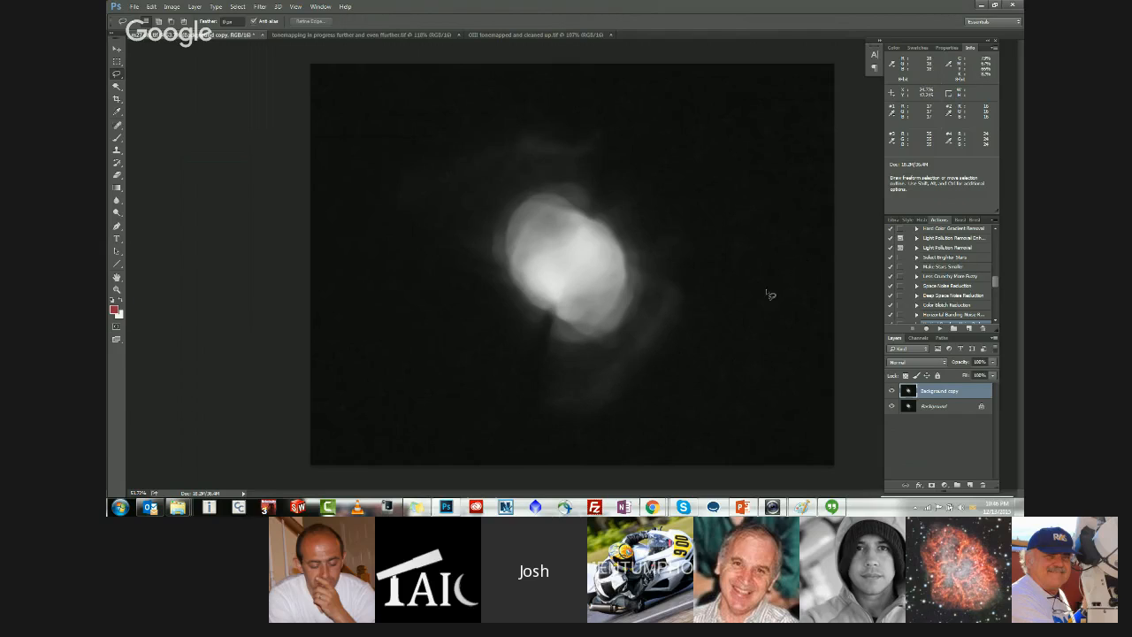
key("ctrl+m")
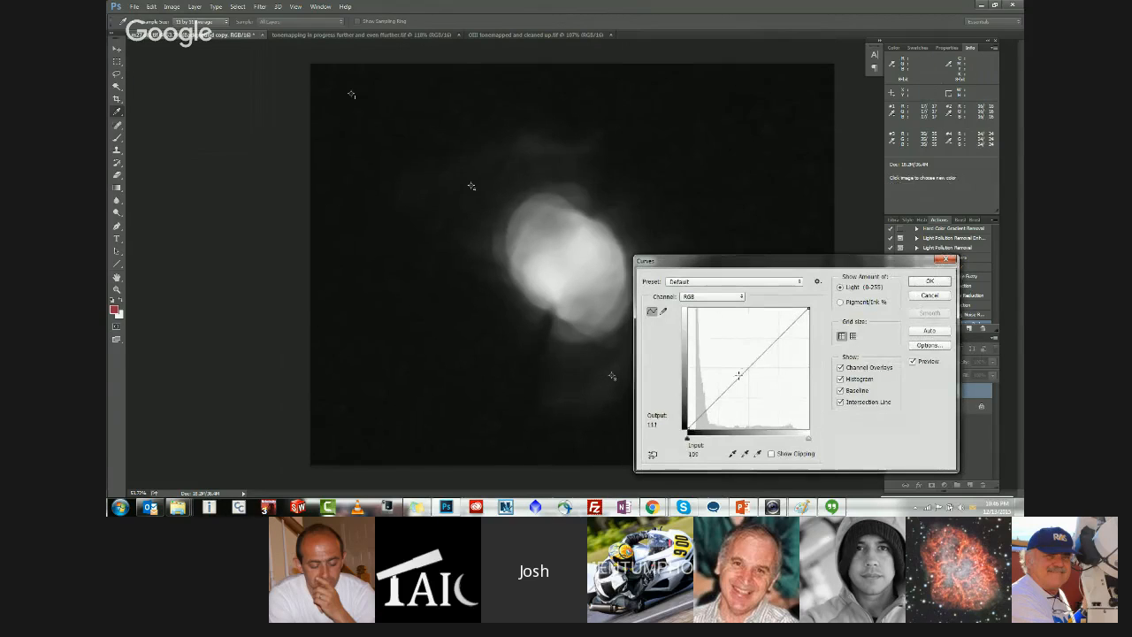
left_click_drag(738, 375, 727, 363)
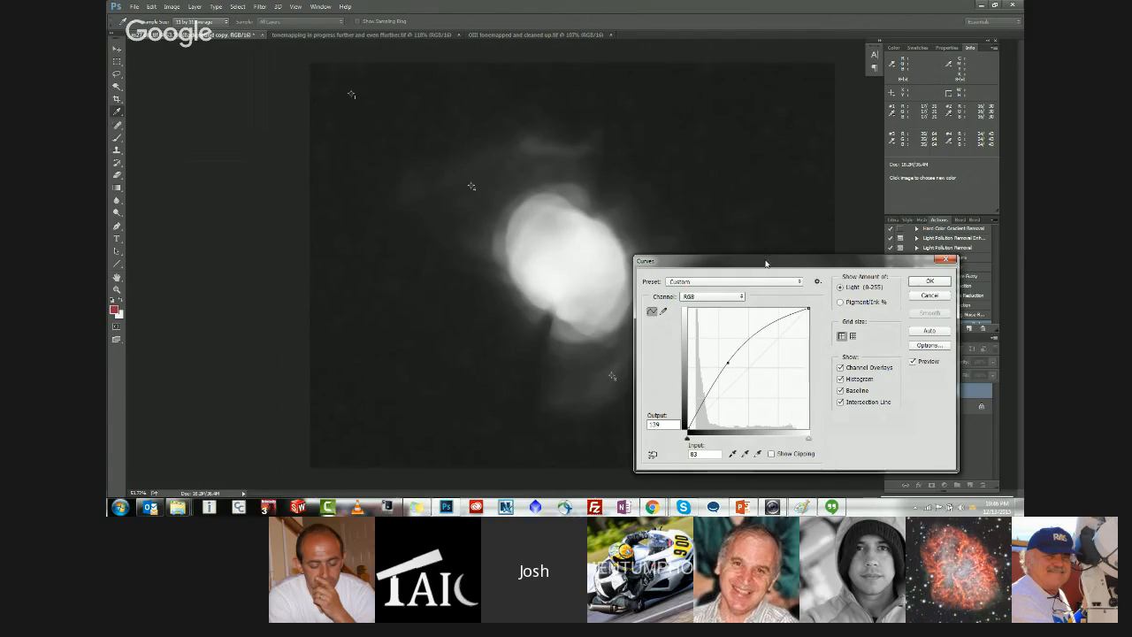
left_click_drag(766, 262, 365, 232)
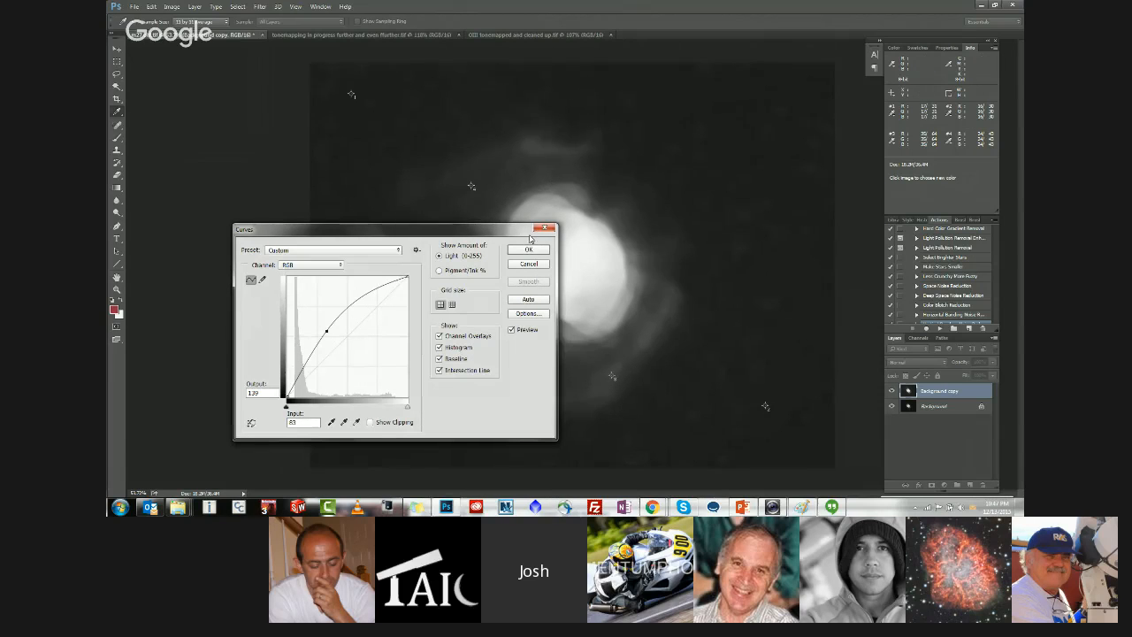
left_click(545, 230)
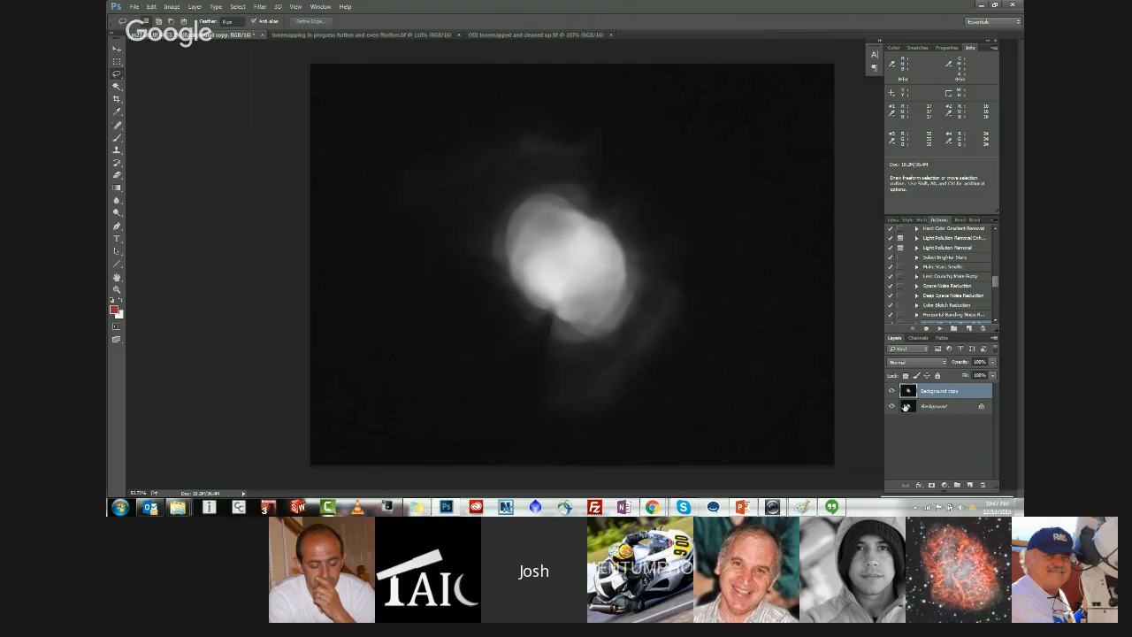
Step: Duplicate the Background layer and, with the smoothed Background copy hidden, copy the merged view of the whole canvas
left_click_drag(906, 406, 970, 485)
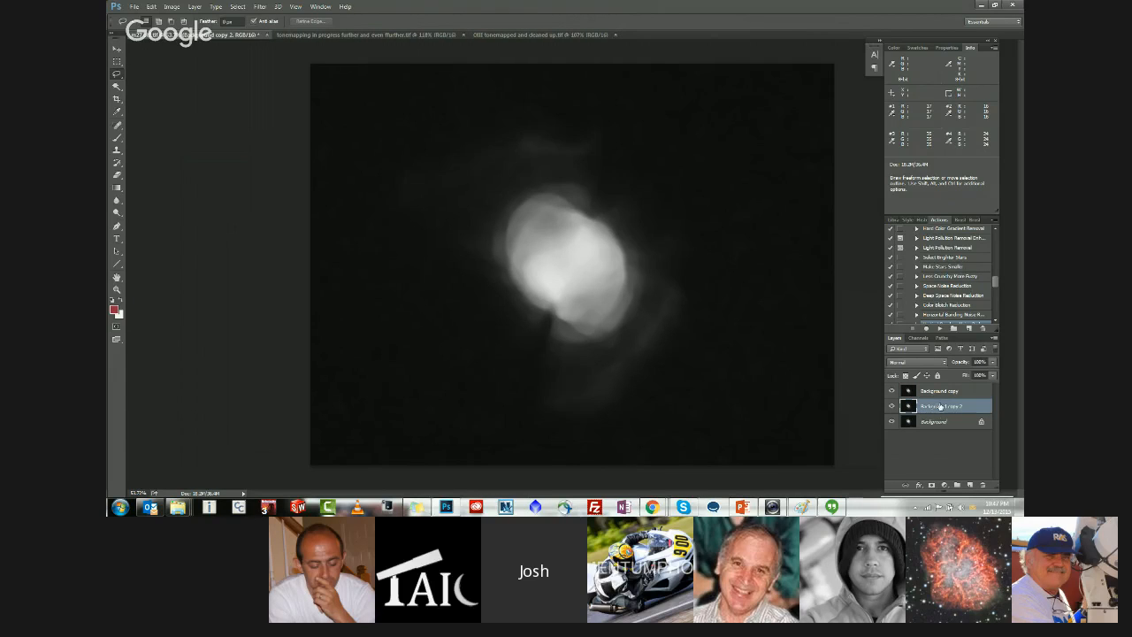
left_click(893, 391)
left_click(237, 6)
left_click(239, 17)
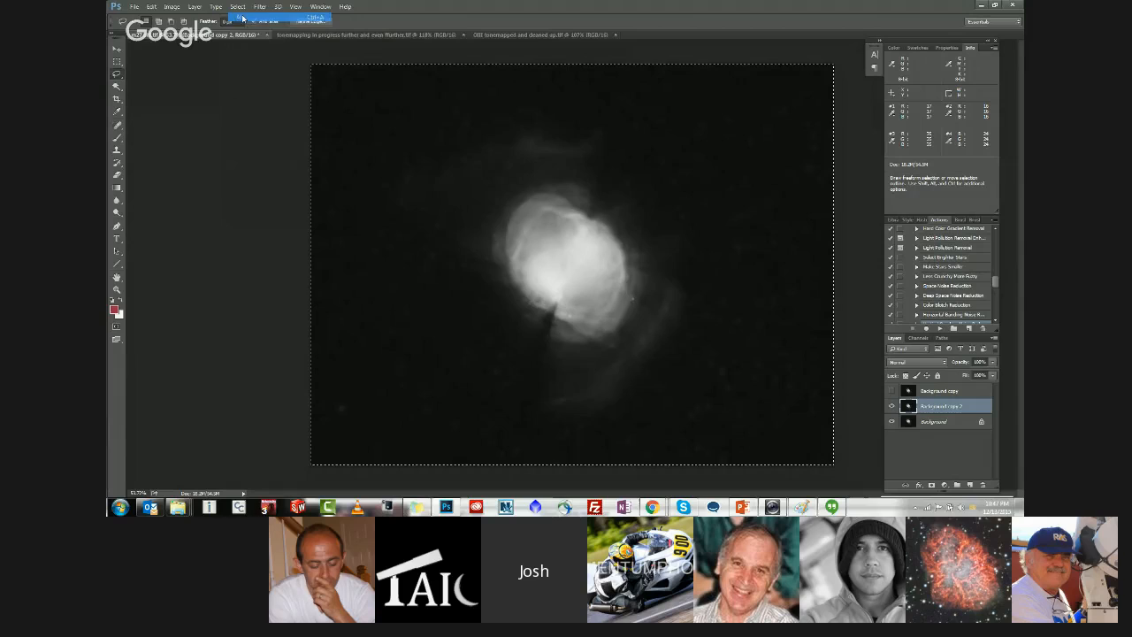
left_click(151, 6)
left_click(173, 81)
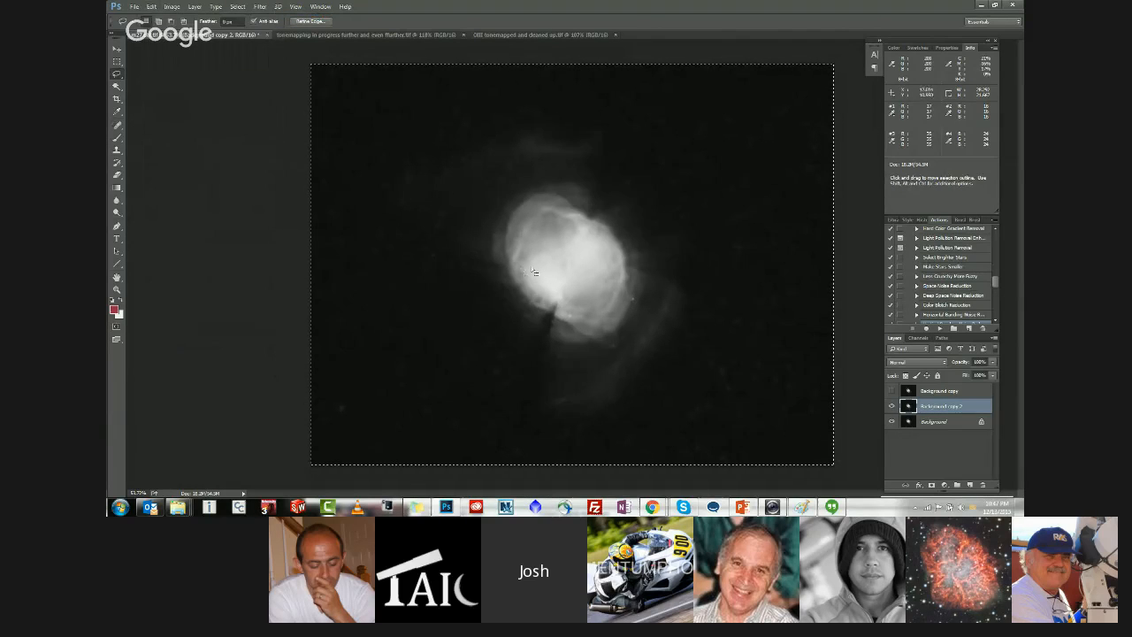
left_click(891, 391)
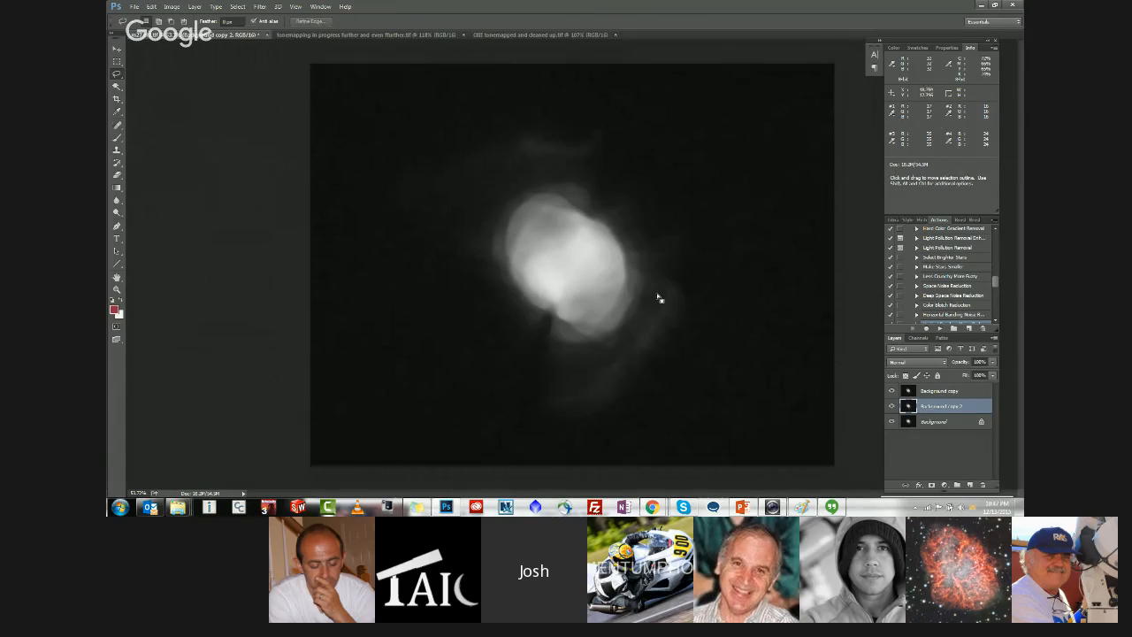
Step: With Background copy hidden, outline the nebula and its faint outer shell freehand and feather the selection by 30 pixels
left_click(892, 391)
mouse_move(606, 131)
left_mouse_down()
mouse_move(607, 170)
mouse_move(644, 219)
mouse_move(685, 245)
mouse_move(681, 326)
mouse_move(621, 396)
mouse_move(559, 412)
mouse_move(541, 389)
mouse_move(546, 334)
mouse_move(527, 347)
mouse_move(505, 326)
mouse_move(482, 281)
mouse_move(407, 211)
mouse_move(400, 177)
mouse_move(533, 130)
mouse_move(607, 140)
mouse_move(607, 157)
left_mouse_up()
right_click(558, 192)
left_click(597, 219)
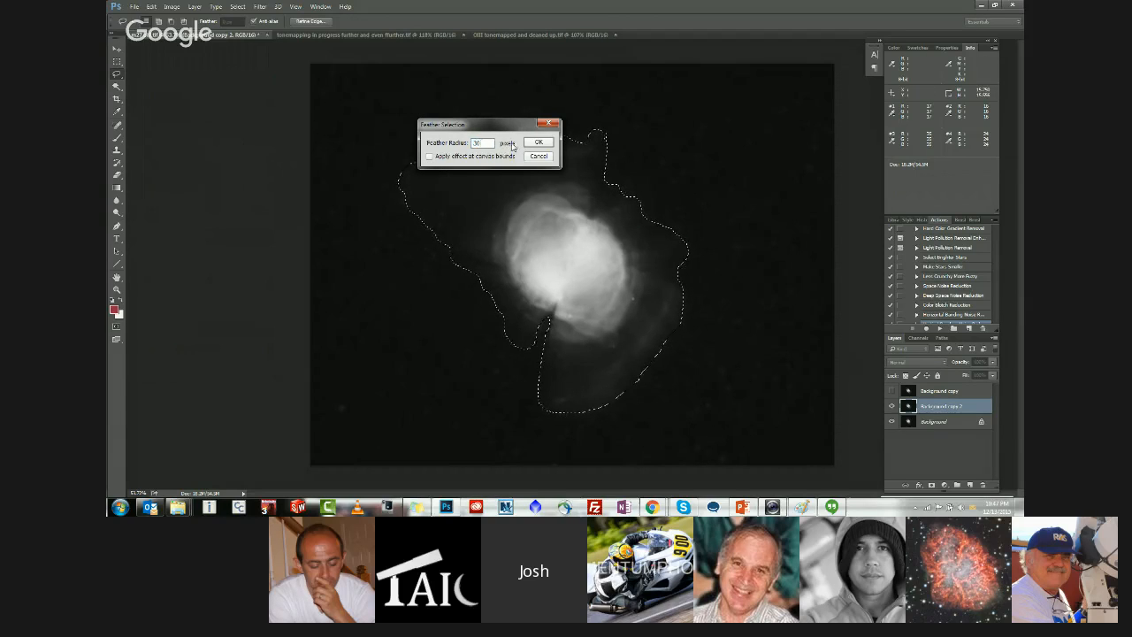
left_click(536, 142)
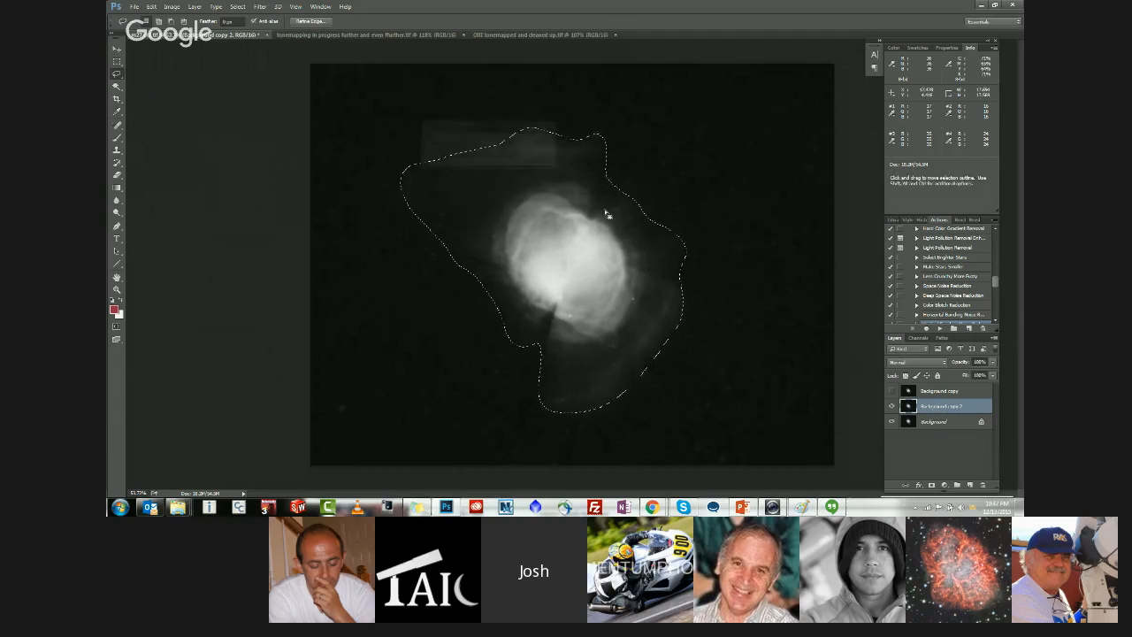
Step: Invert the nebula selection and mask the smoothed Background copy layer with it, comparing the image with the layer hidden and shown
left_click(903, 391)
left_click(891, 392)
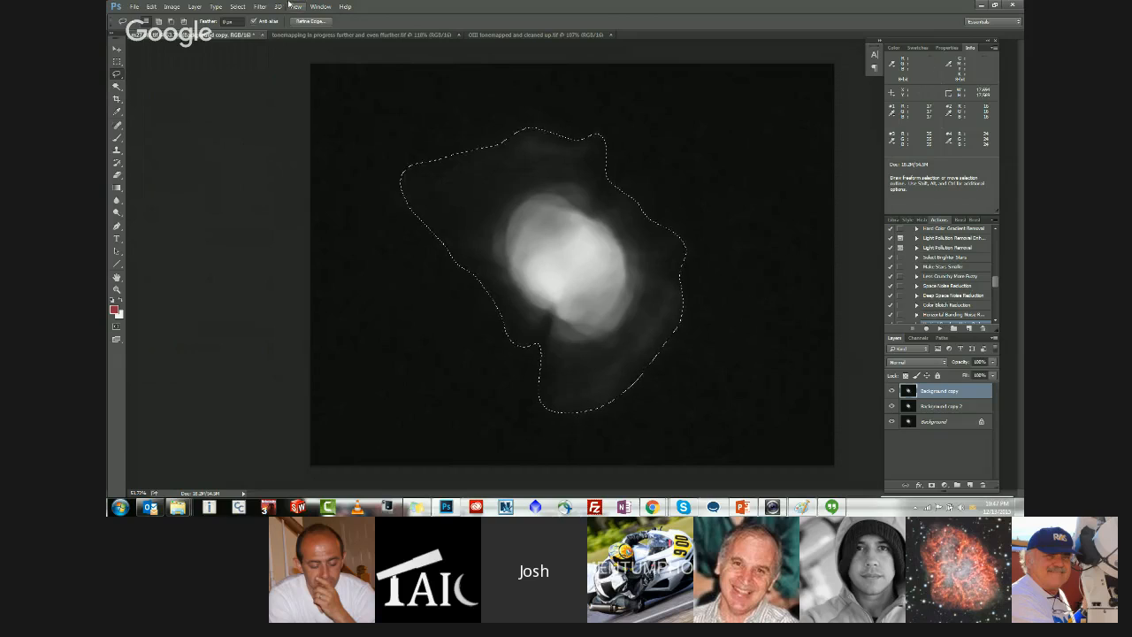
left_click(237, 6)
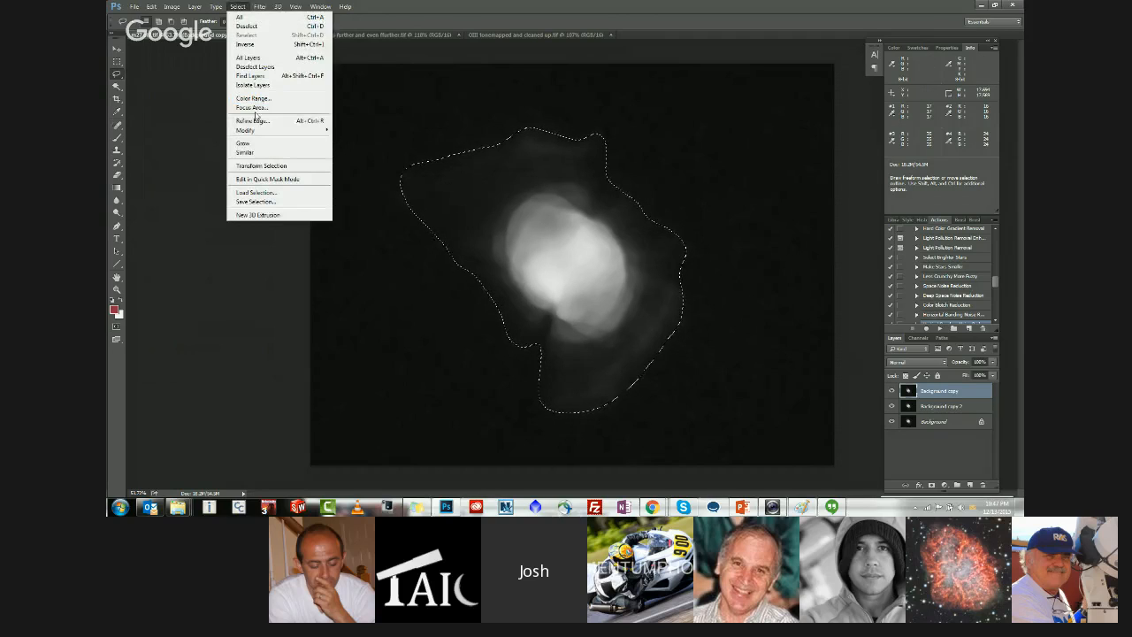
left_click(245, 43)
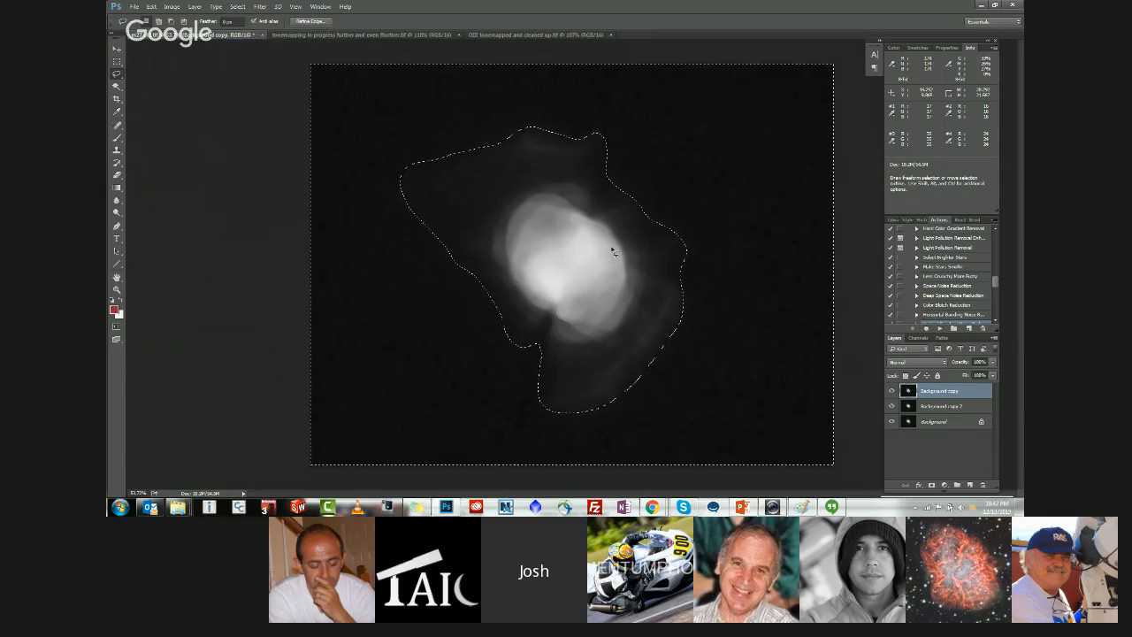
left_click(930, 483)
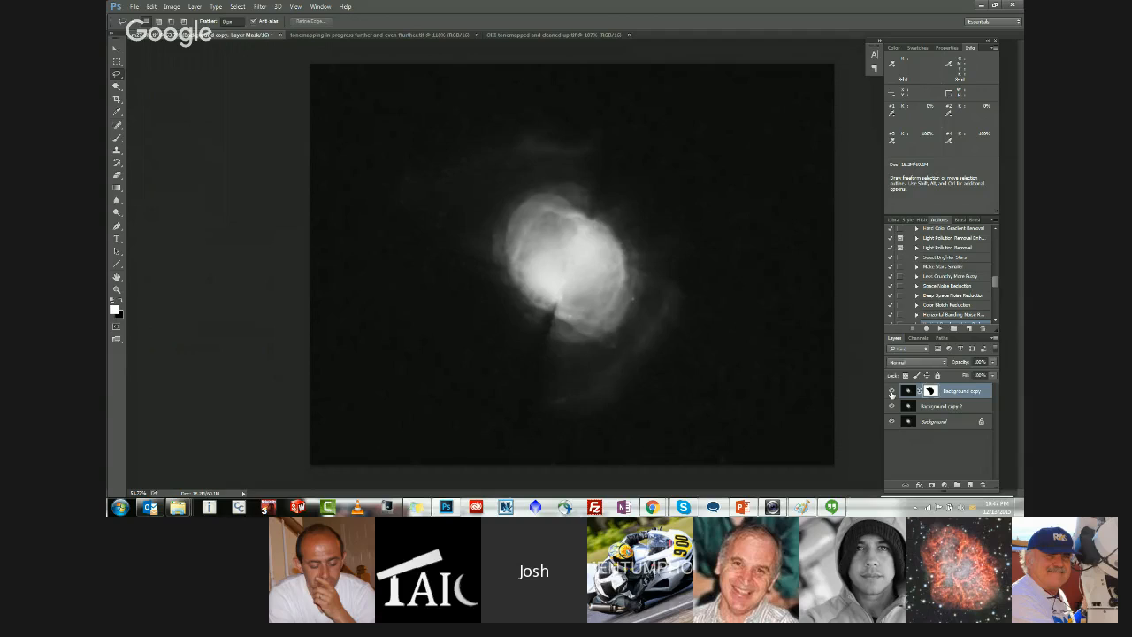
left_click(891, 391)
left_click(892, 391)
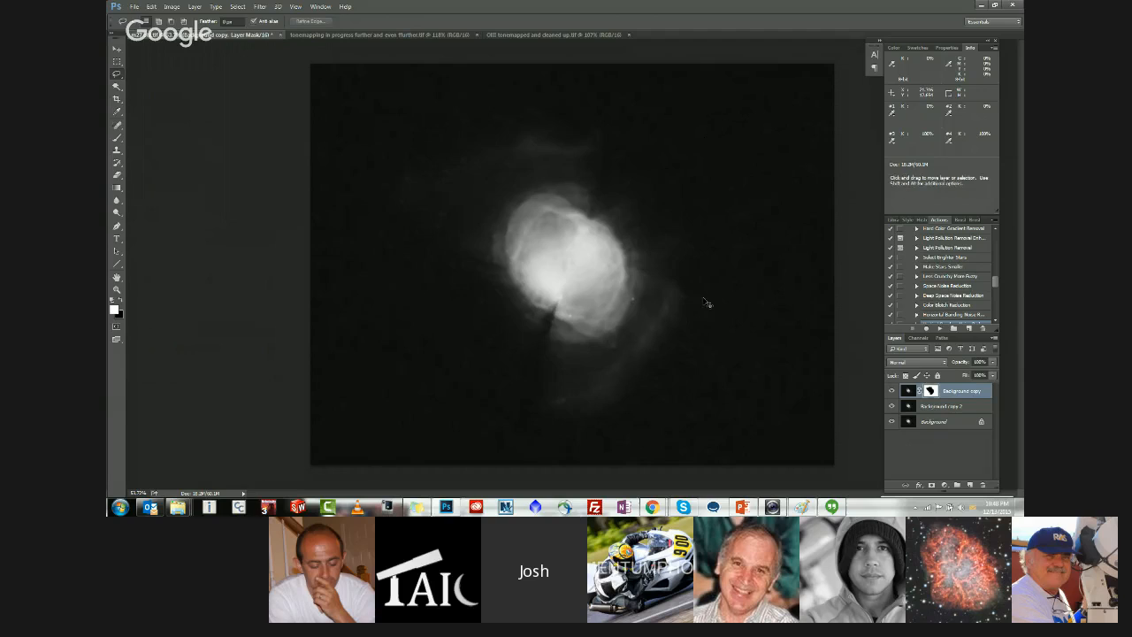
Step: Copy the merged view of the whole canvas and paste it as a new layer above Background copy
key("ctrl+m")
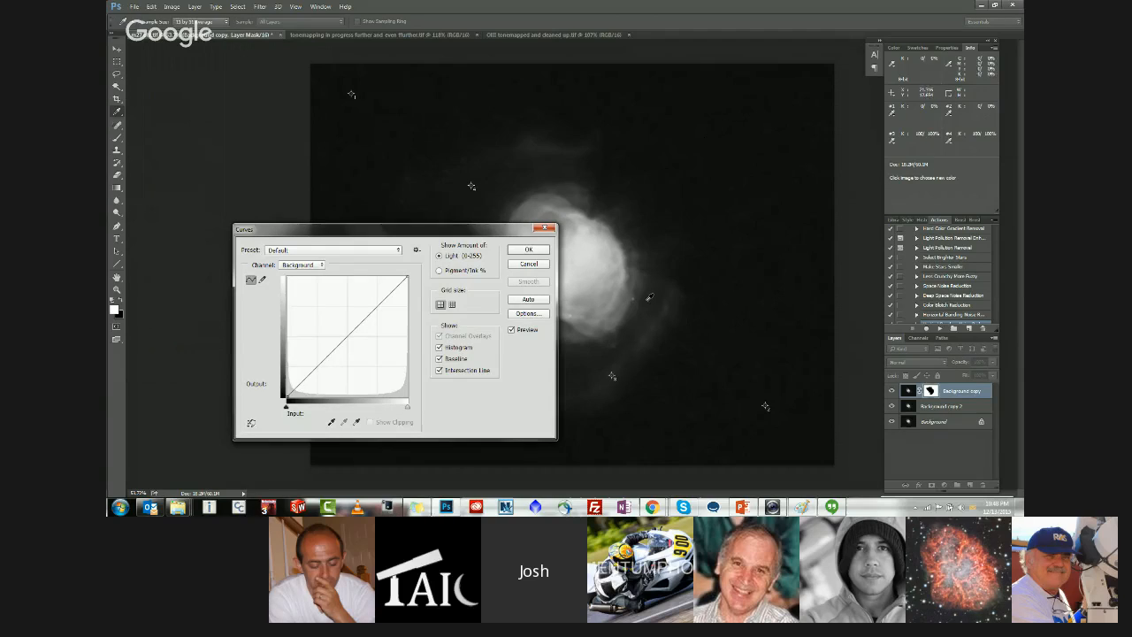
left_click(529, 263)
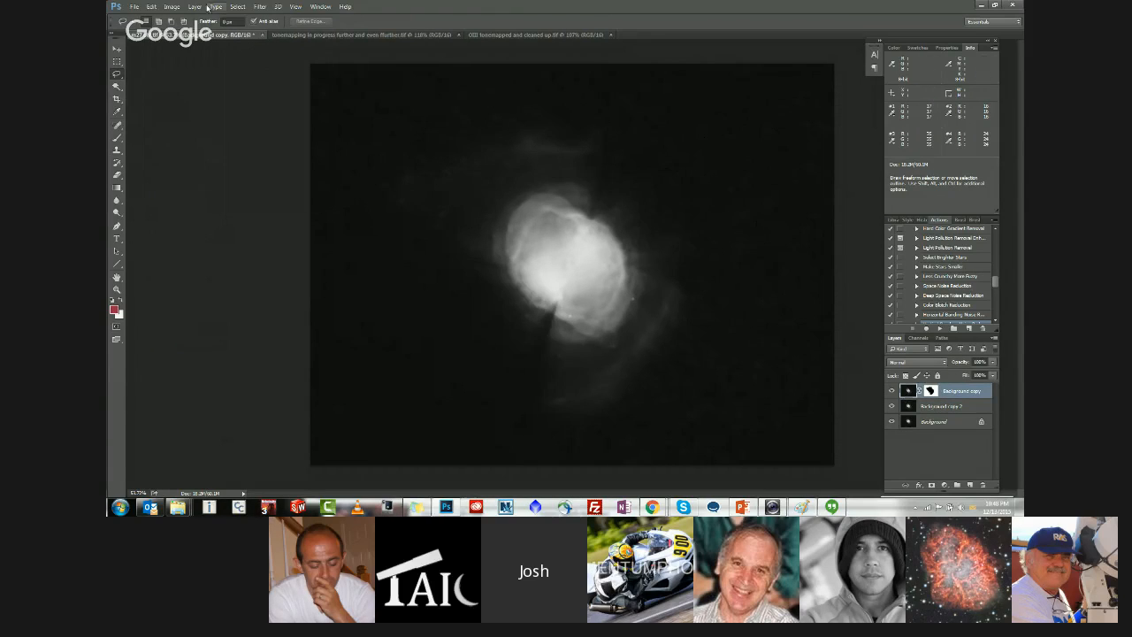
left_click(237, 6)
left_click(239, 17)
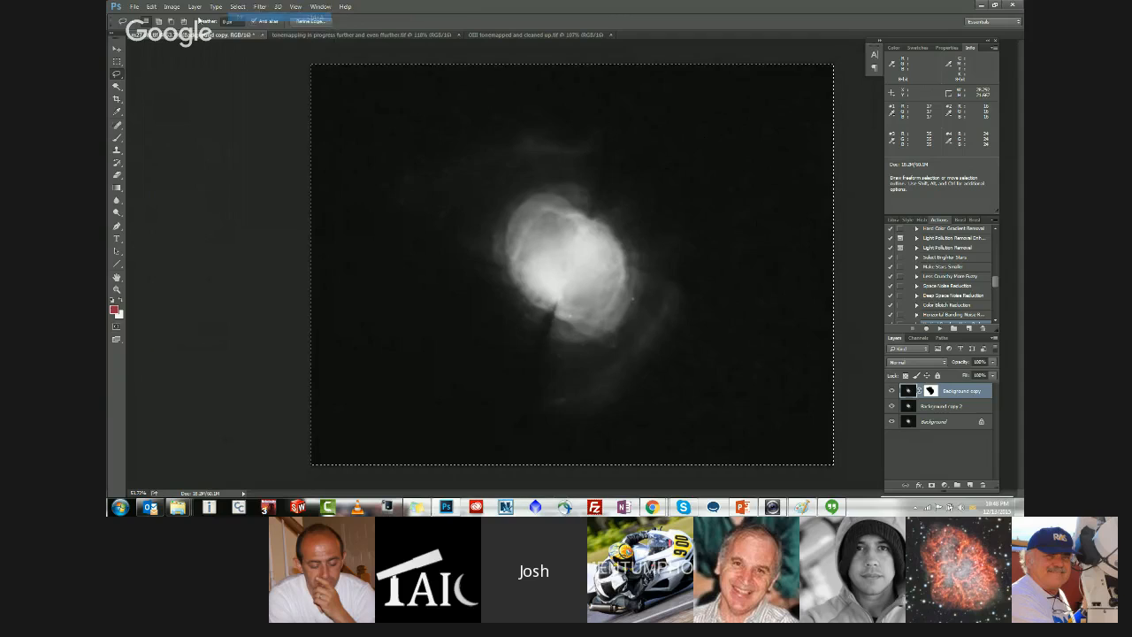
left_click(151, 6)
left_click(169, 80)
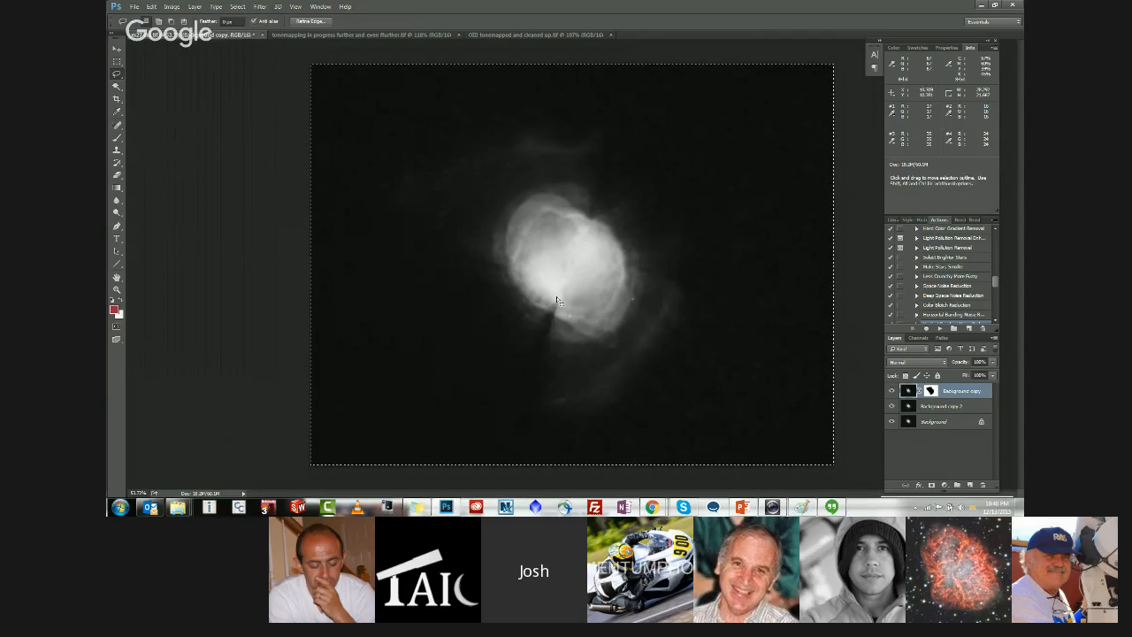
key("ctrl+v")
key("ctrl+m")
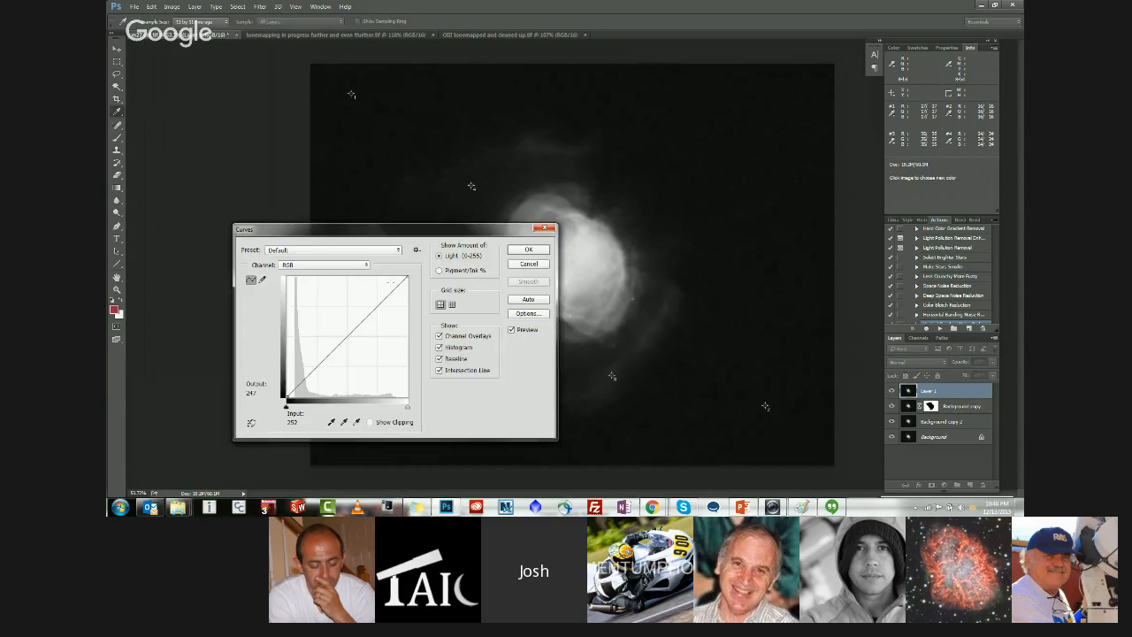
left_click_drag(346, 333, 333, 331)
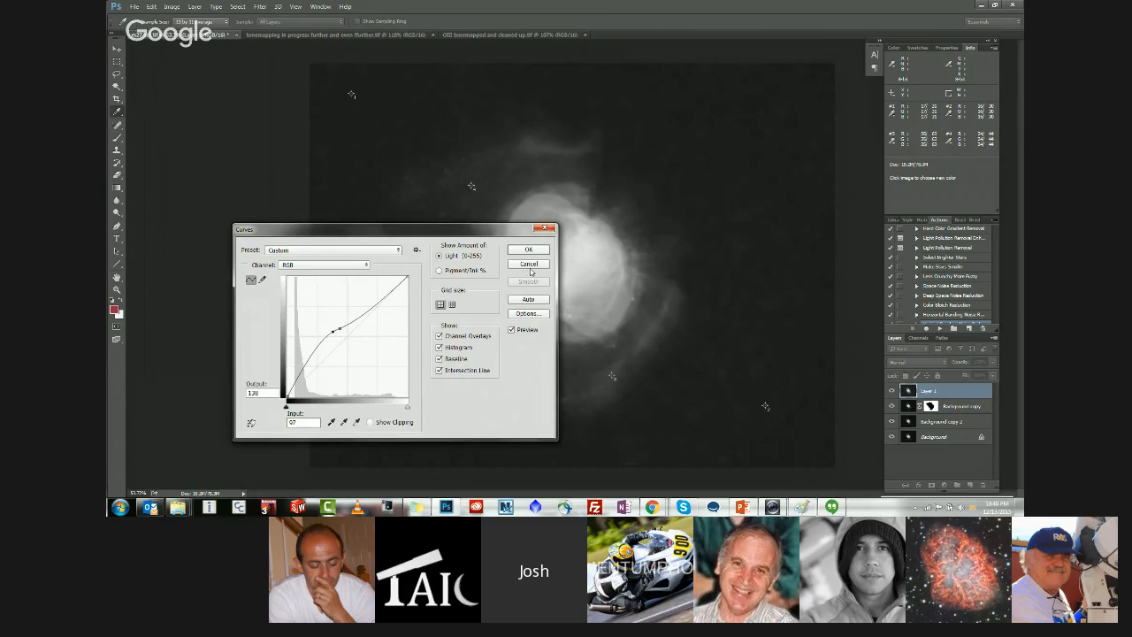
left_click(534, 264)
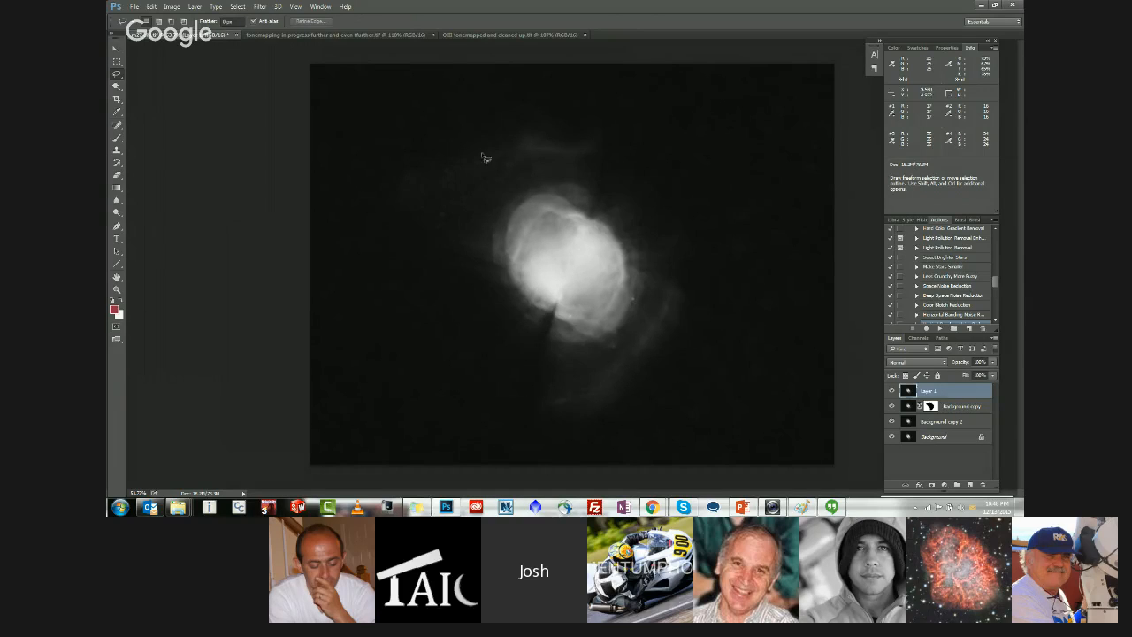
Step: Outline the faint outer shell to the upper left of the nebula freehand and mask Layer 1 to that area
mouse_move(536, 150)
left_mouse_down()
mouse_move(402, 173)
mouse_move(398, 208)
mouse_move(438, 264)
mouse_move(487, 269)
mouse_move(478, 256)
mouse_move(499, 196)
mouse_move(536, 149)
left_mouse_up()
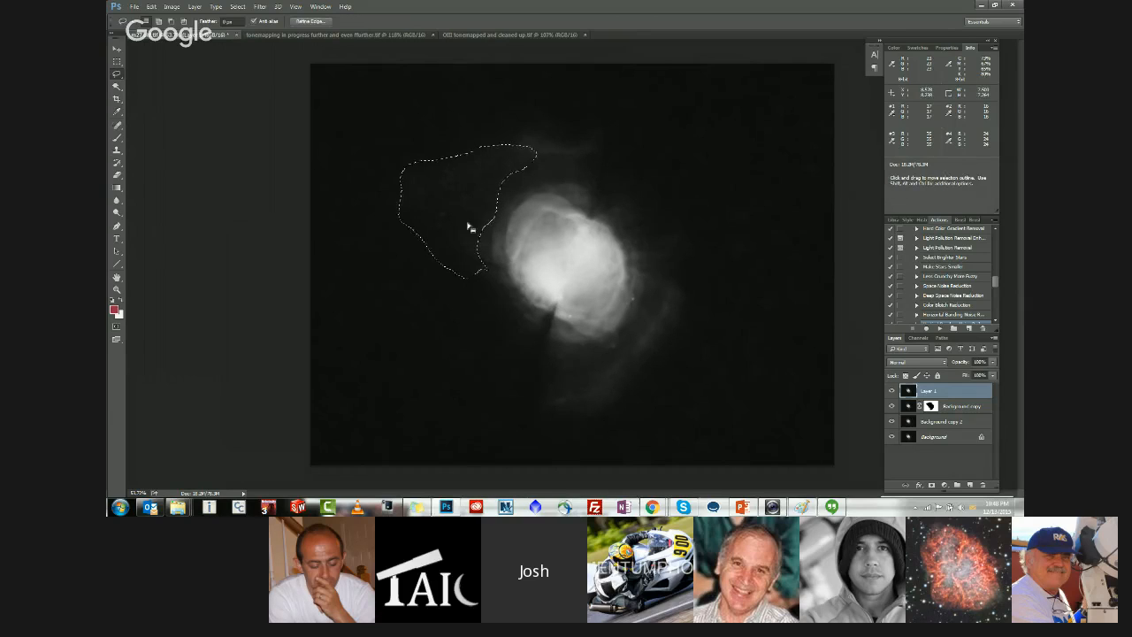
scroll(469, 227, "up", 4)
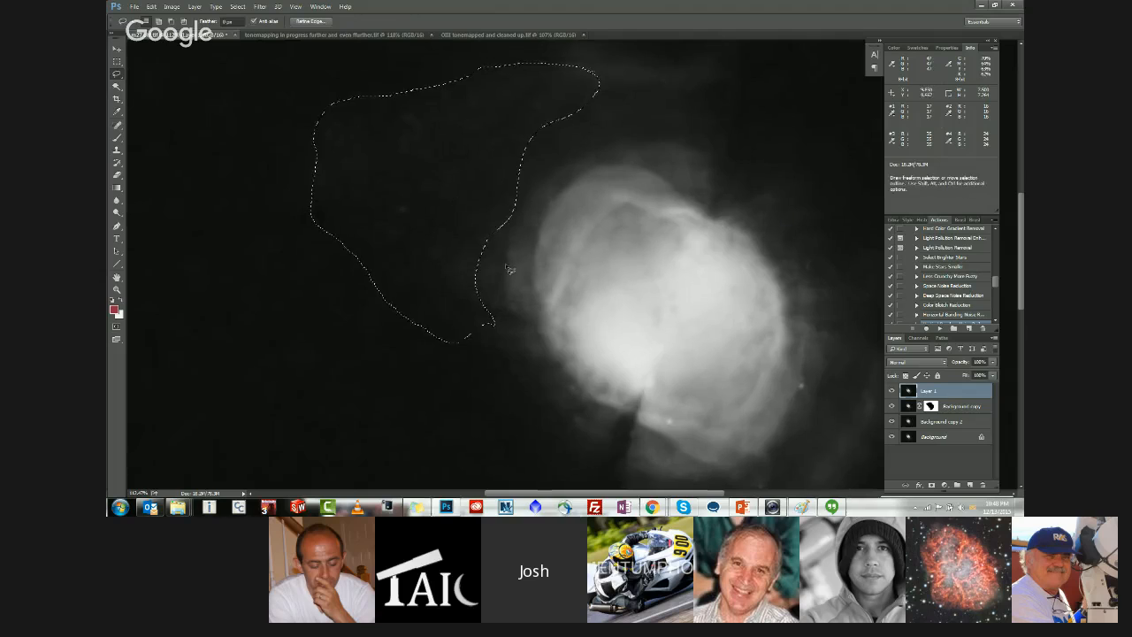
left_click(932, 486)
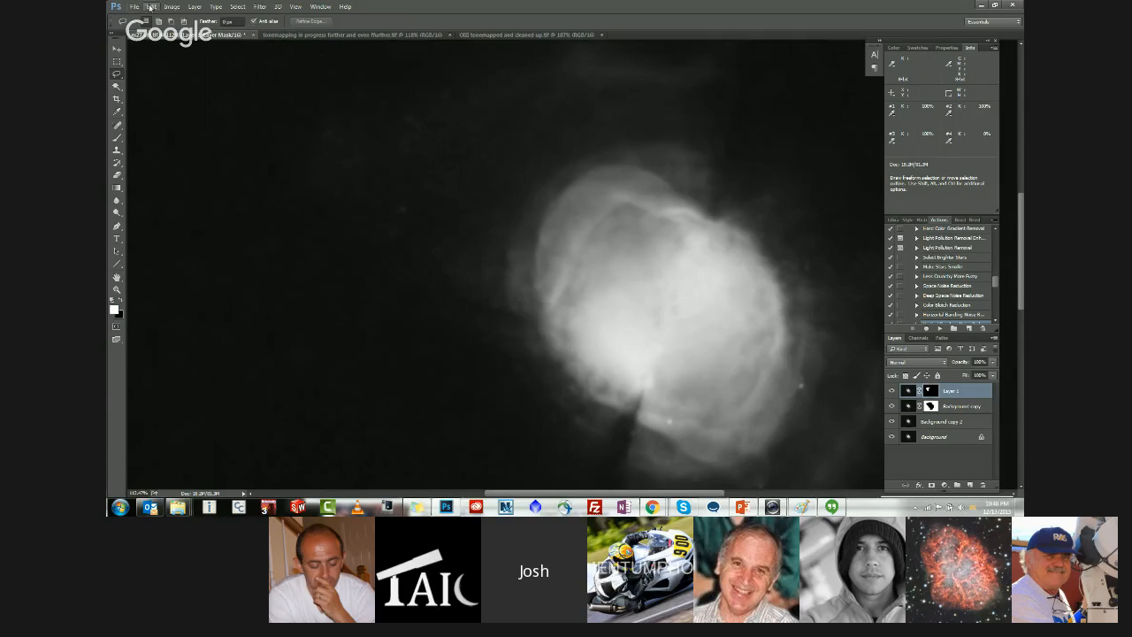
Step: Soften the edges of Layer 1's mask with a Gaussian Blur of increased radius
left_click(259, 8)
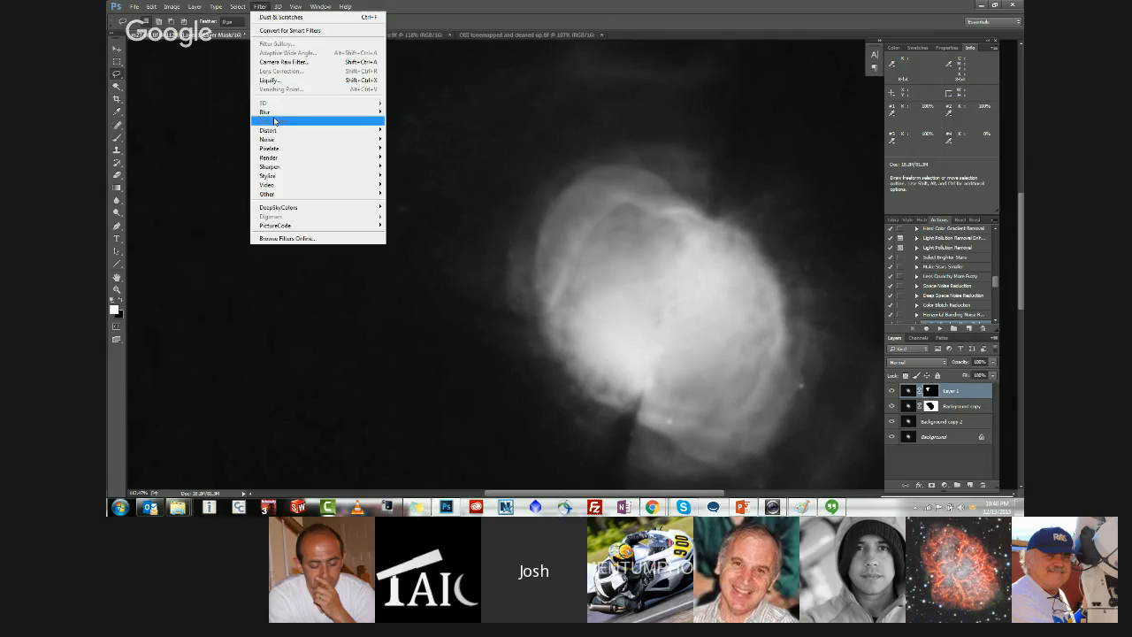
mouse_move(265, 112)
left_click(233, 148)
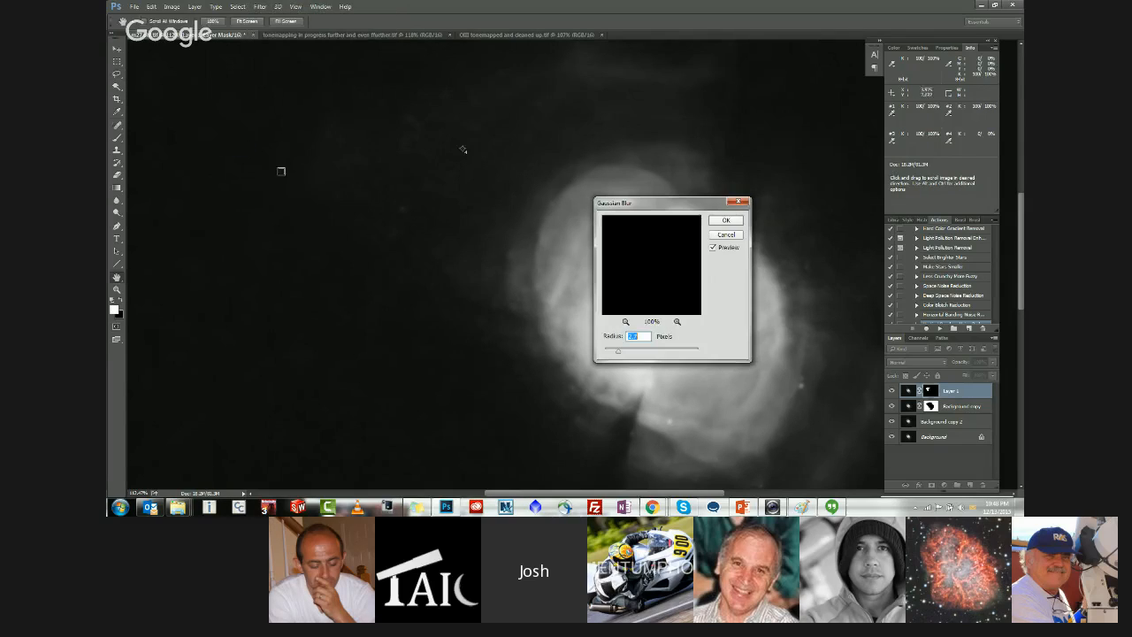
left_click_drag(619, 356, 631, 352)
left_click(725, 221)
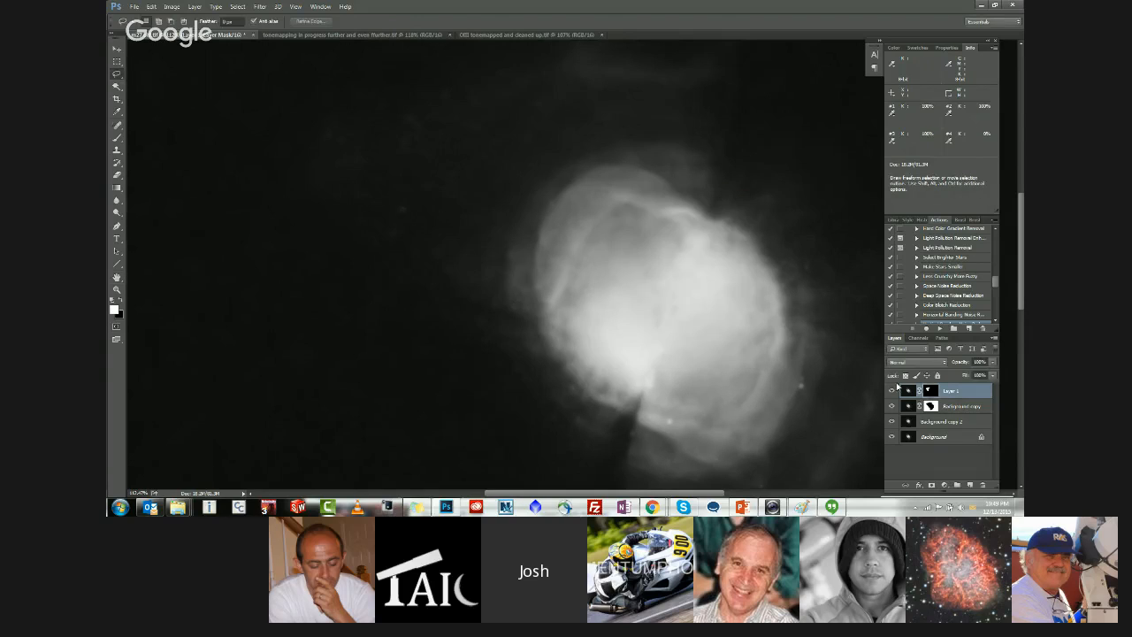
Step: Apply a light Gaussian Blur to the image content of Layer 1 to smooth the masked outer shell area
left_click(907, 390)
left_click(260, 6)
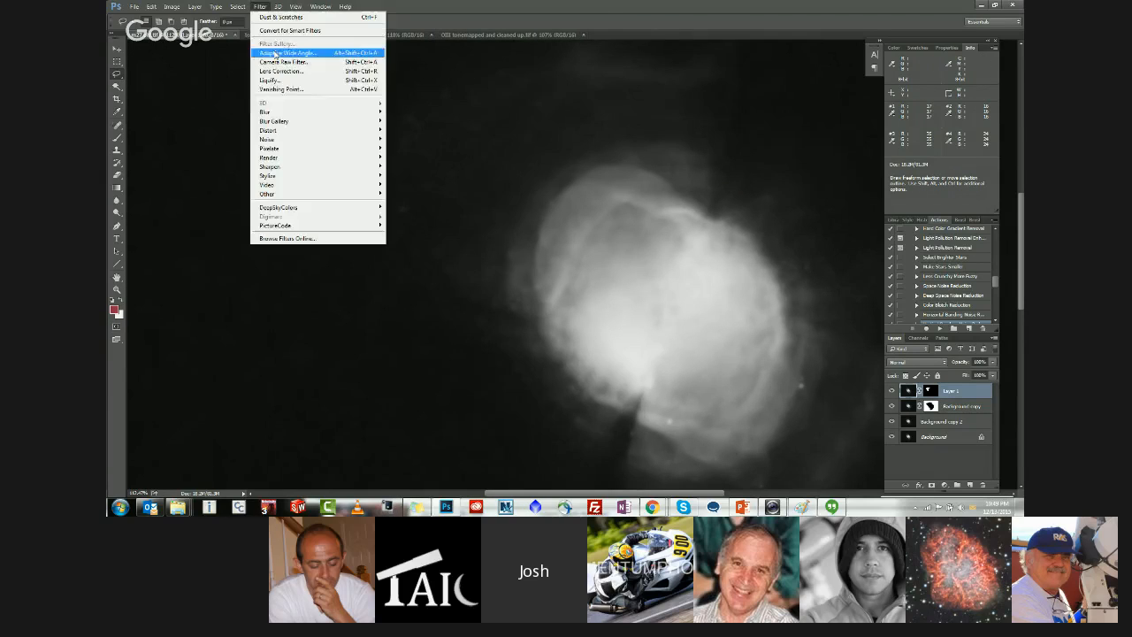
mouse_move(275, 117)
left_click(228, 147)
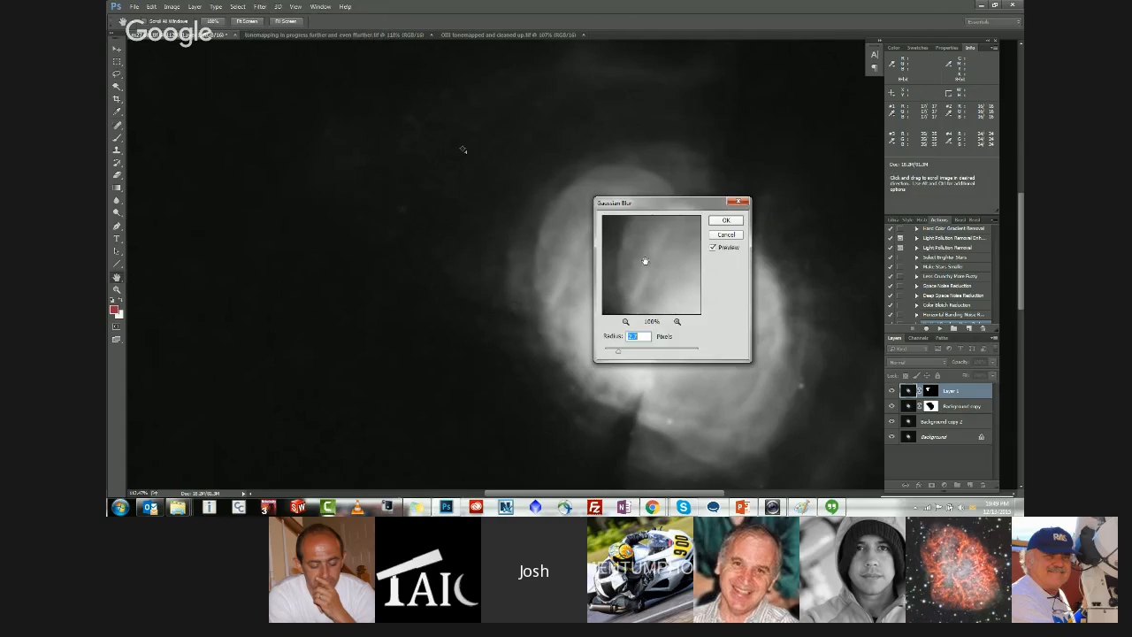
left_click_drag(617, 349, 616, 353)
left_click(726, 220)
Step: Examine how the blurred outer shell area blends with the bright core and surrounding sky at several magnifications
scroll(598, 218, "down", 5)
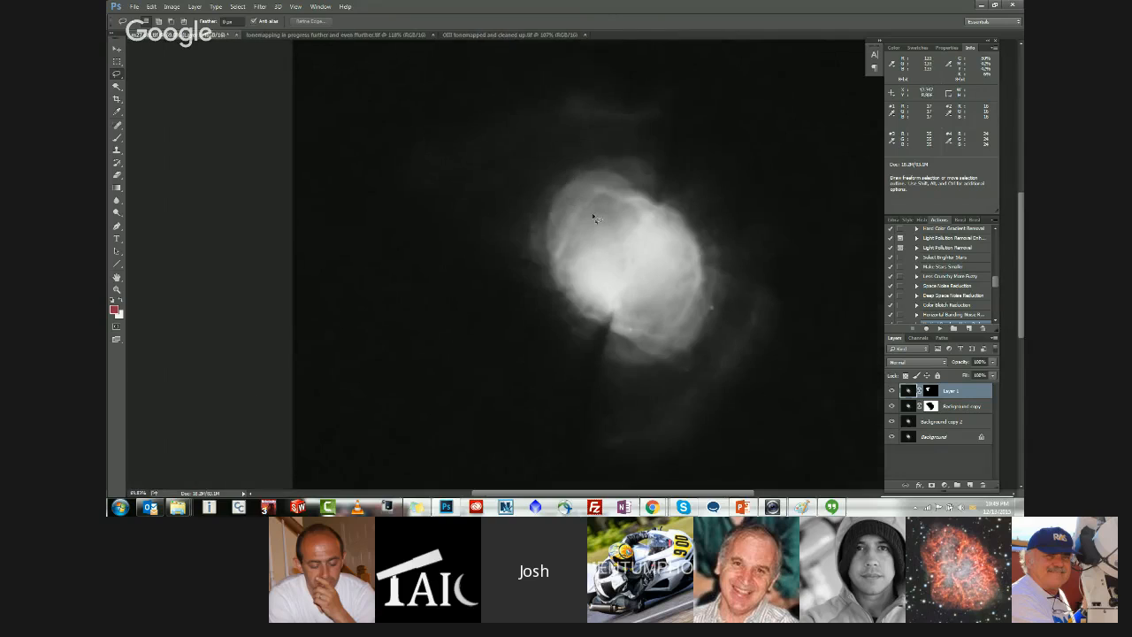
scroll(496, 179, "up", 4)
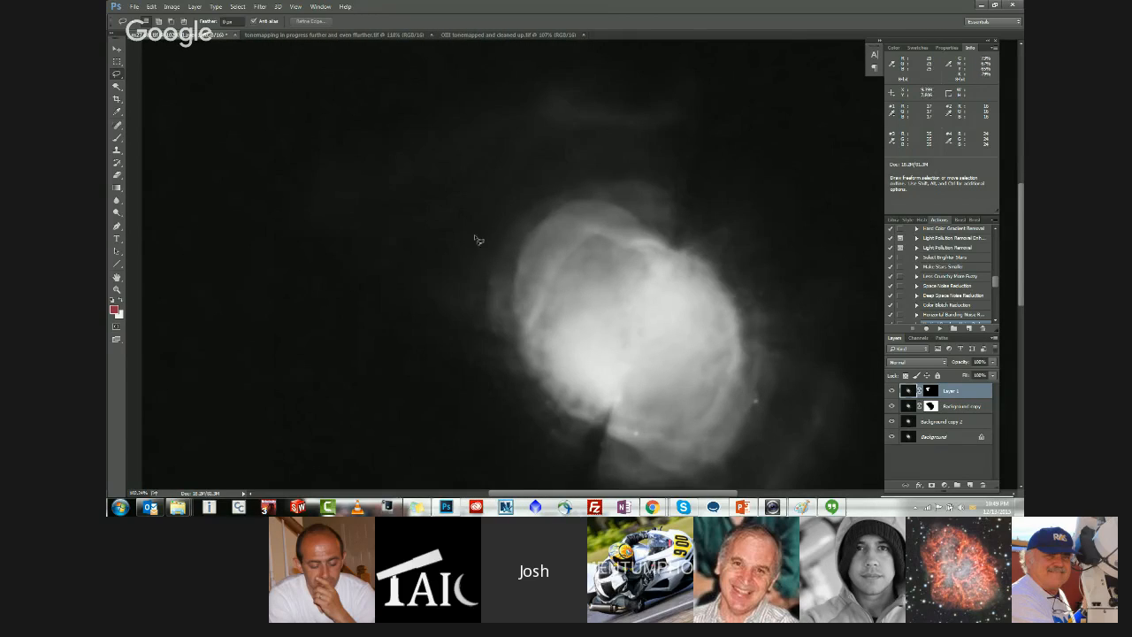
scroll(565, 255, "down", 2)
scroll(602, 276, "down", 2)
scroll(610, 318, "up", 4)
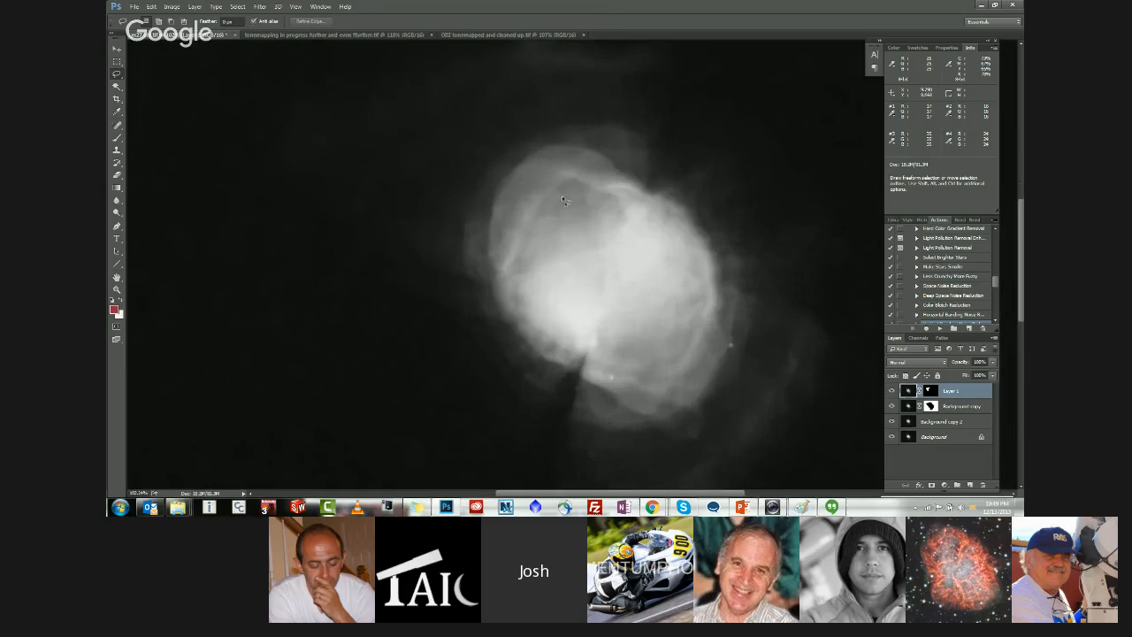
scroll(597, 186, "down", 2)
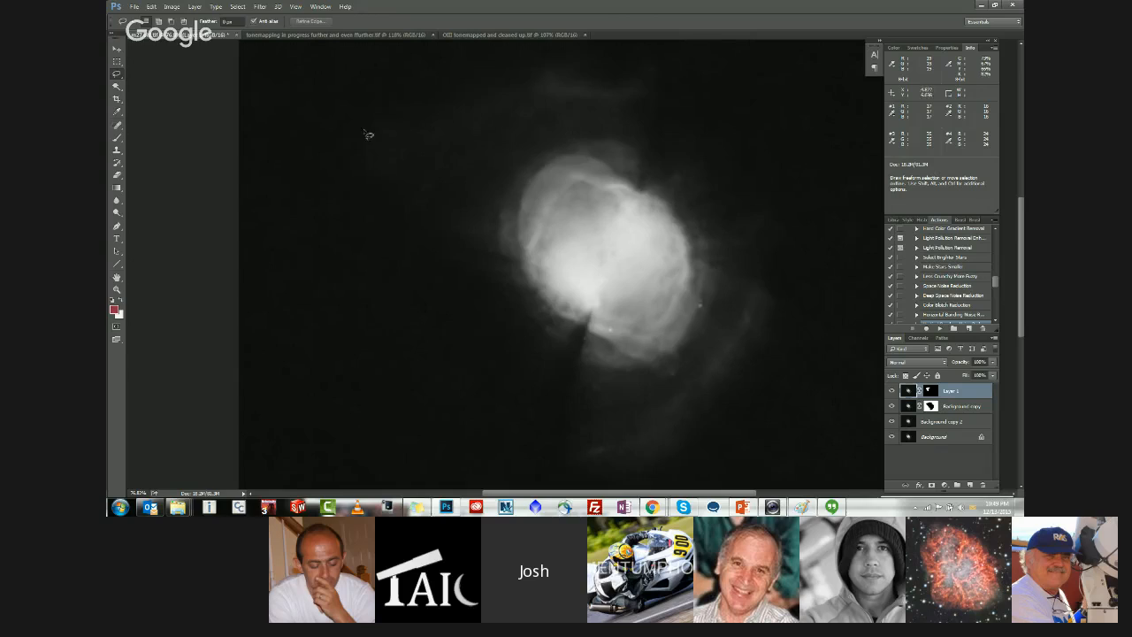
scroll(643, 212, "down", 1)
scroll(528, 208, "up", 2)
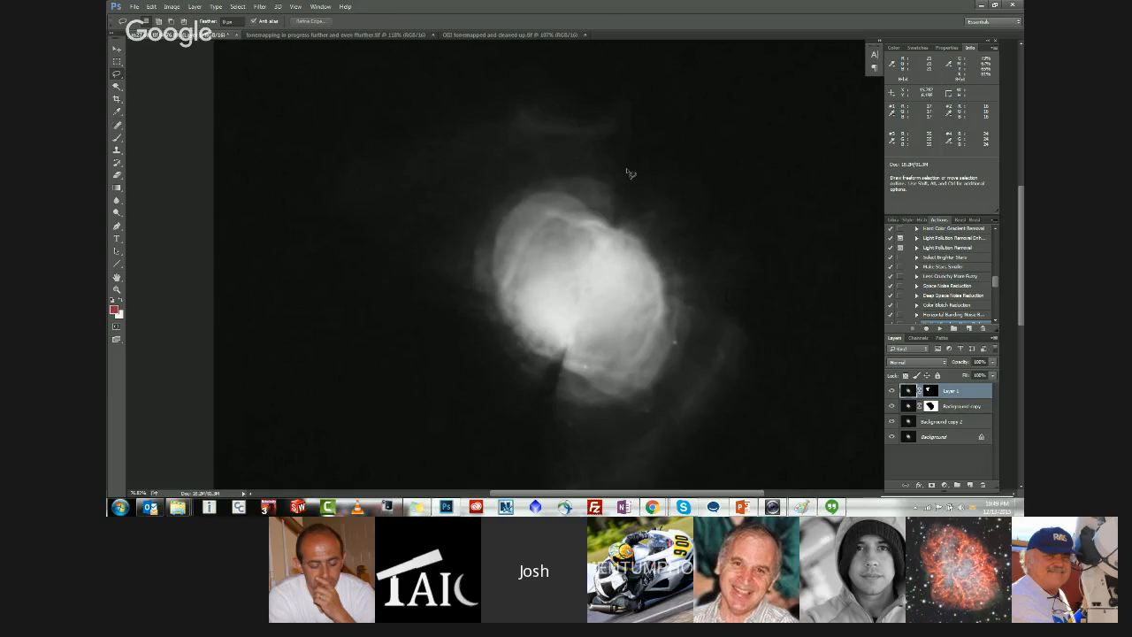
Step: Hide Layer 1 and examine the faint outer shell without its blur at several magnifications
scroll(575, 150, "down", 1)
scroll(588, 170, "up", 1)
scroll(582, 169, "down", 1)
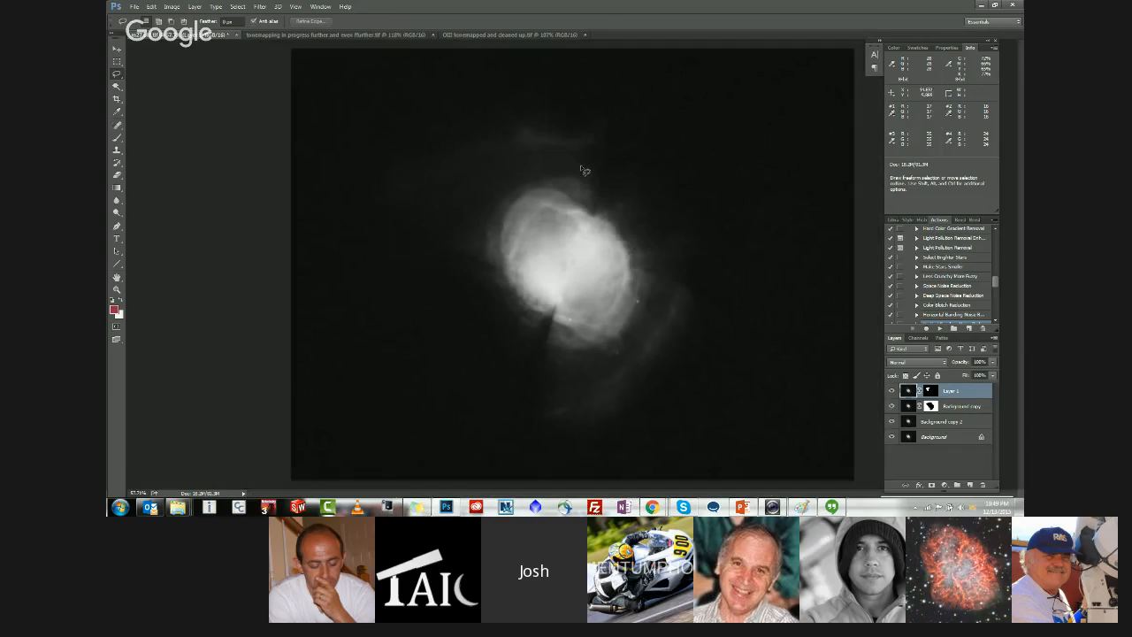
scroll(437, 192, "up", 1)
scroll(449, 174, "down", 1)
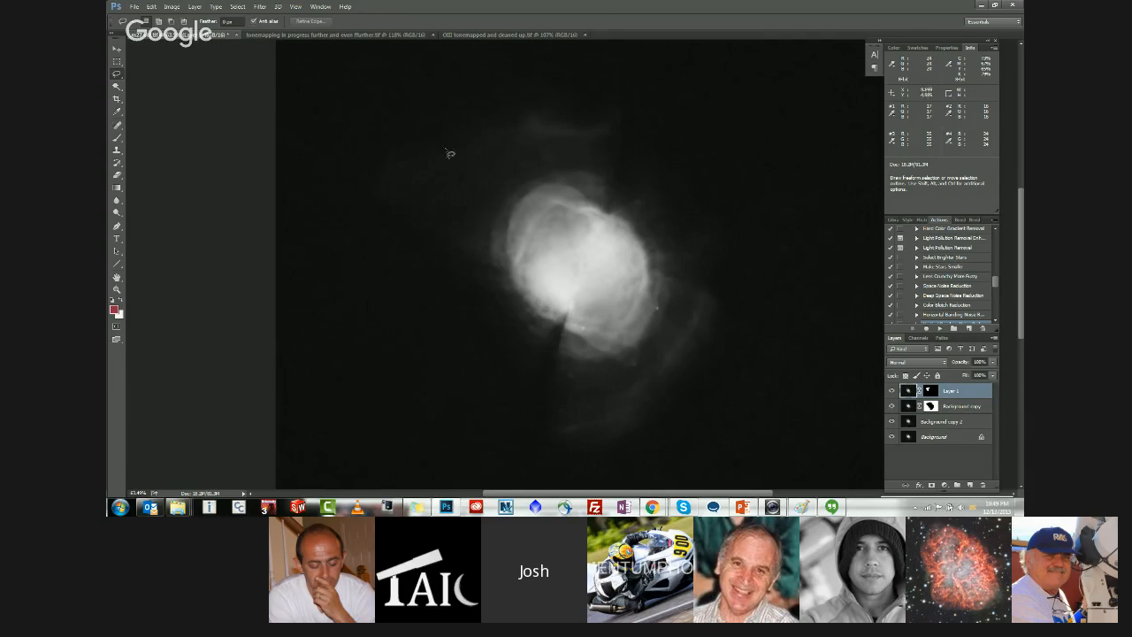
left_click(892, 390)
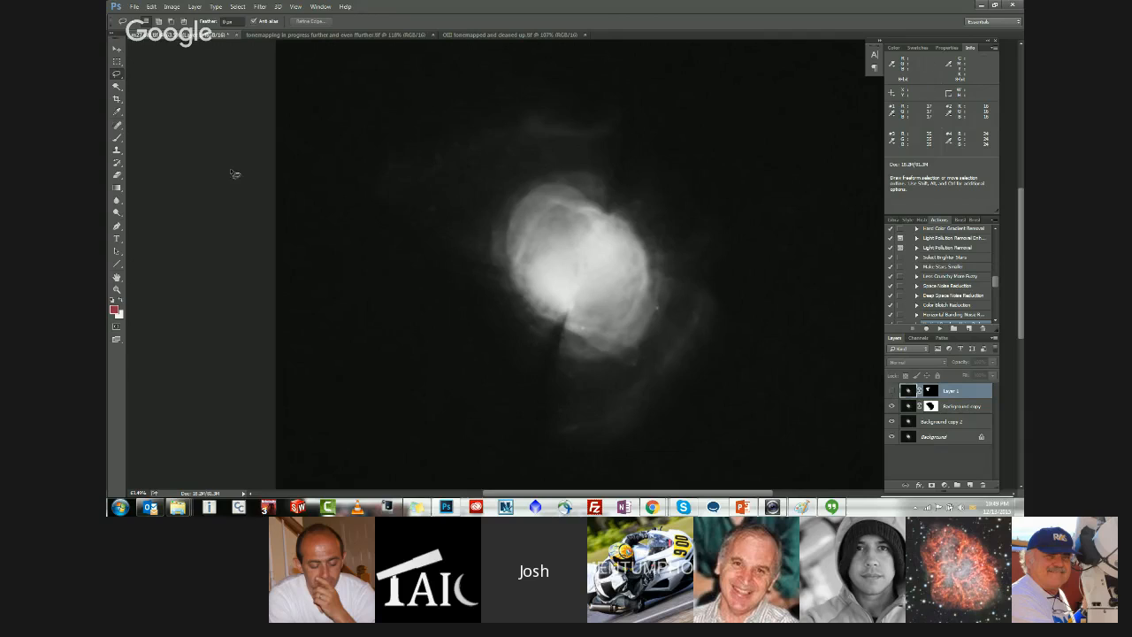
scroll(463, 185, "up", 3)
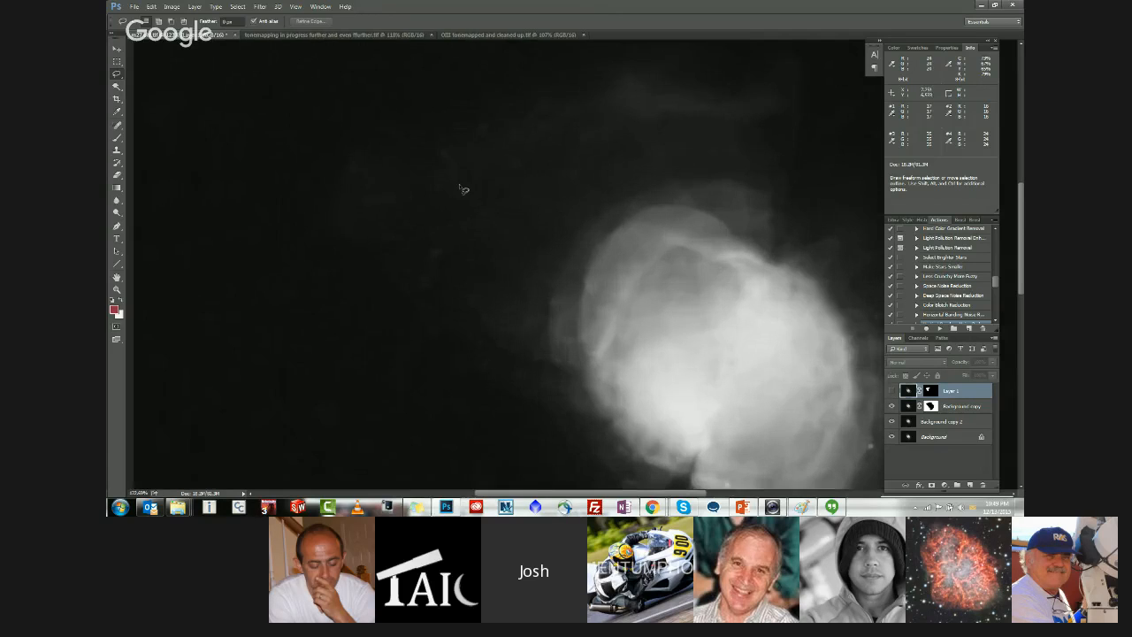
scroll(542, 232, "down", 1)
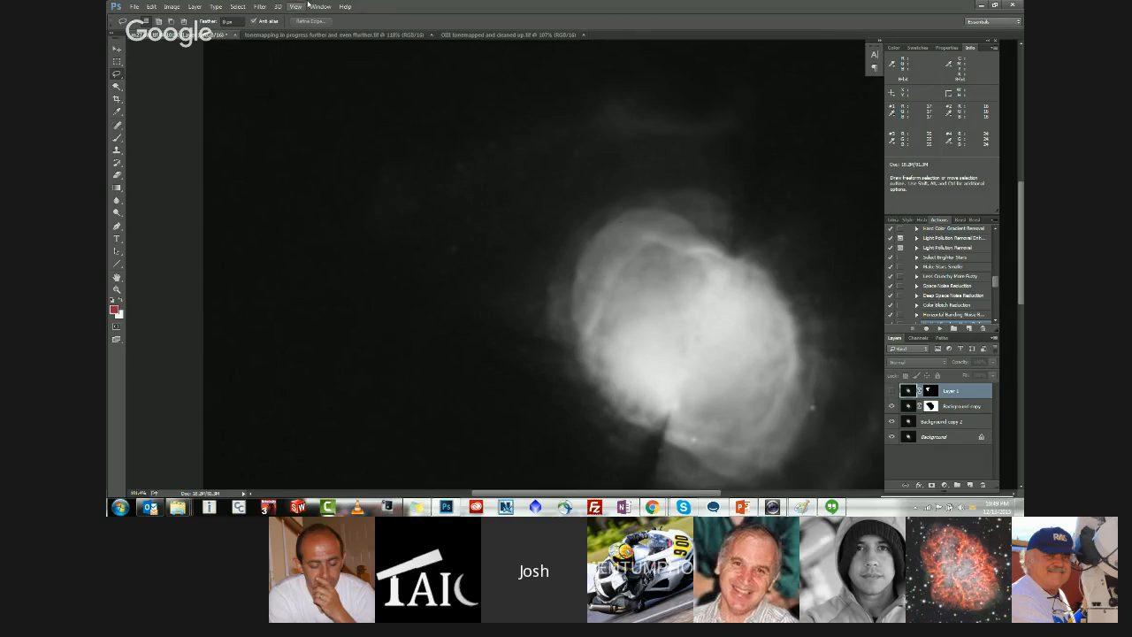
Step: Make Layer 1 visible again and delete it together with its mask
left_click(116, 125)
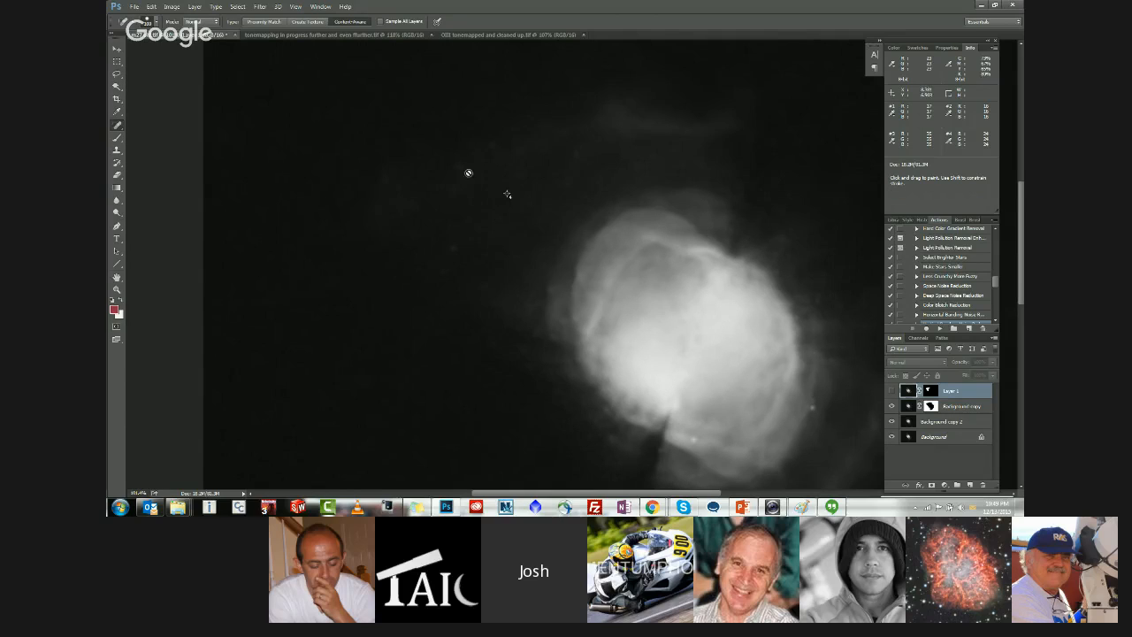
left_click(892, 391)
right_click(909, 394)
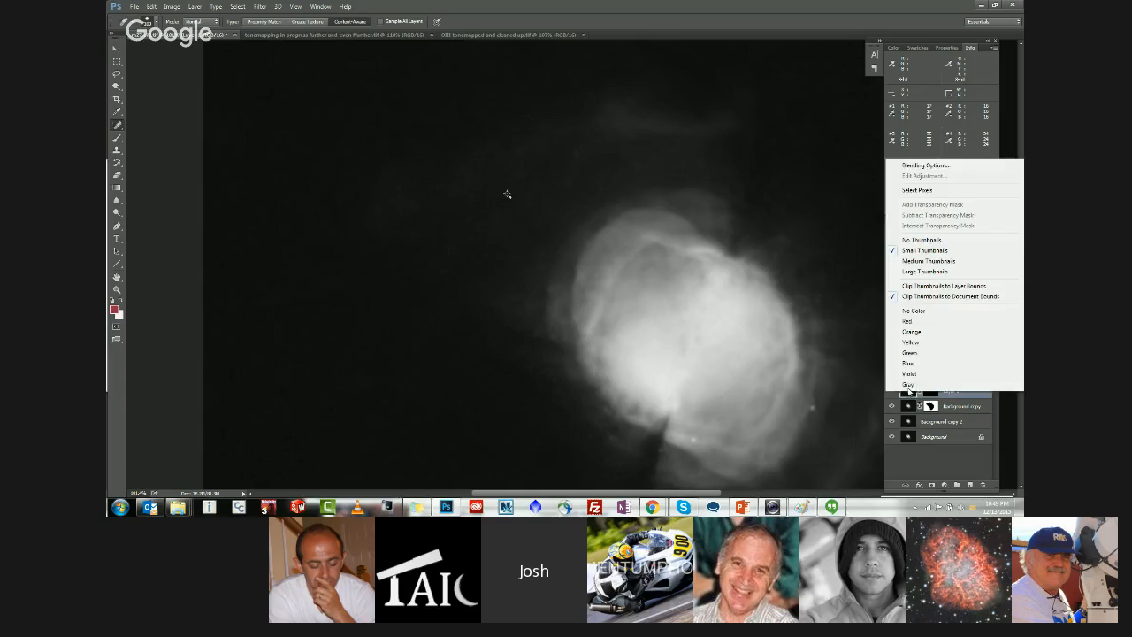
right_click(957, 401)
right_click(968, 395)
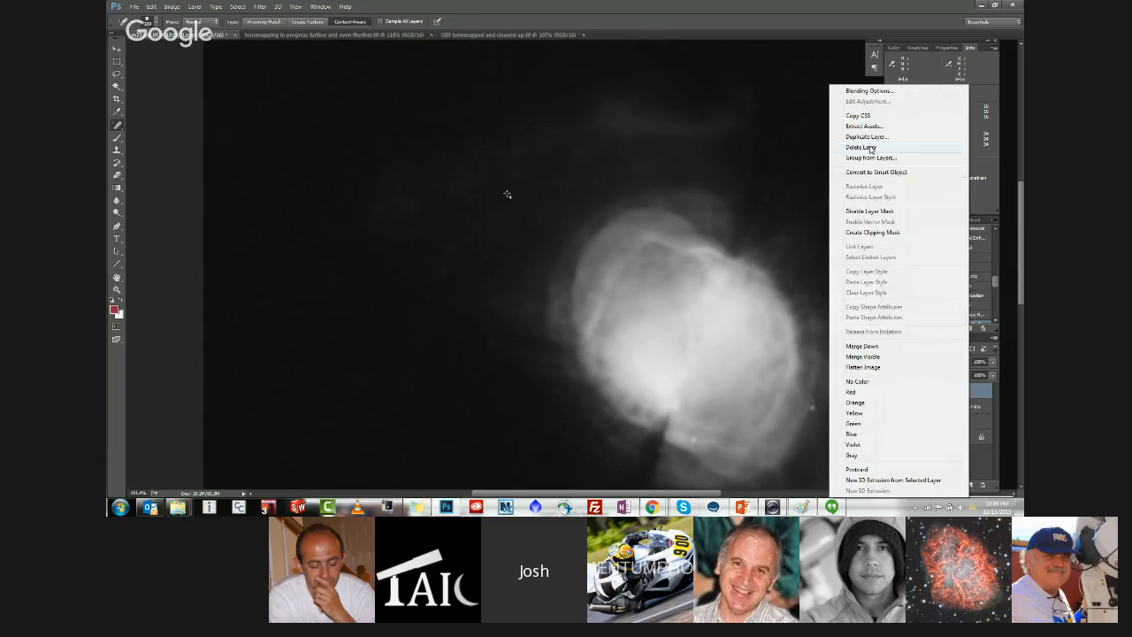
left_click(871, 148)
left_click(534, 187)
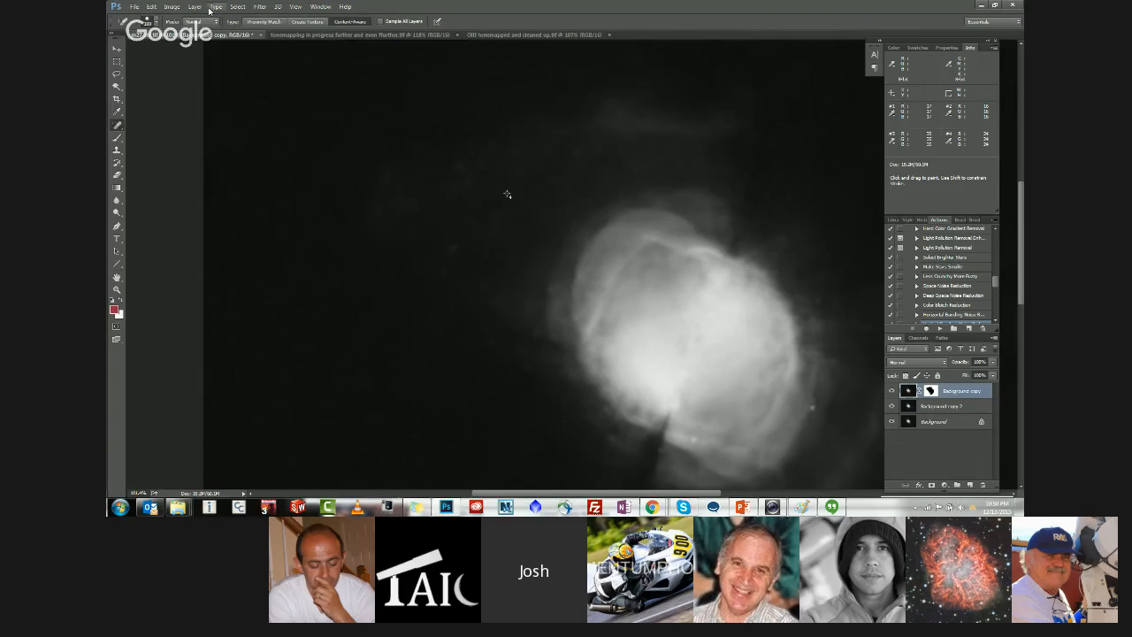
Step: Copy the merged content of the whole canvas and paste it as a new layer above Background copy
left_click(237, 6)
left_click(257, 21)
left_click(151, 6)
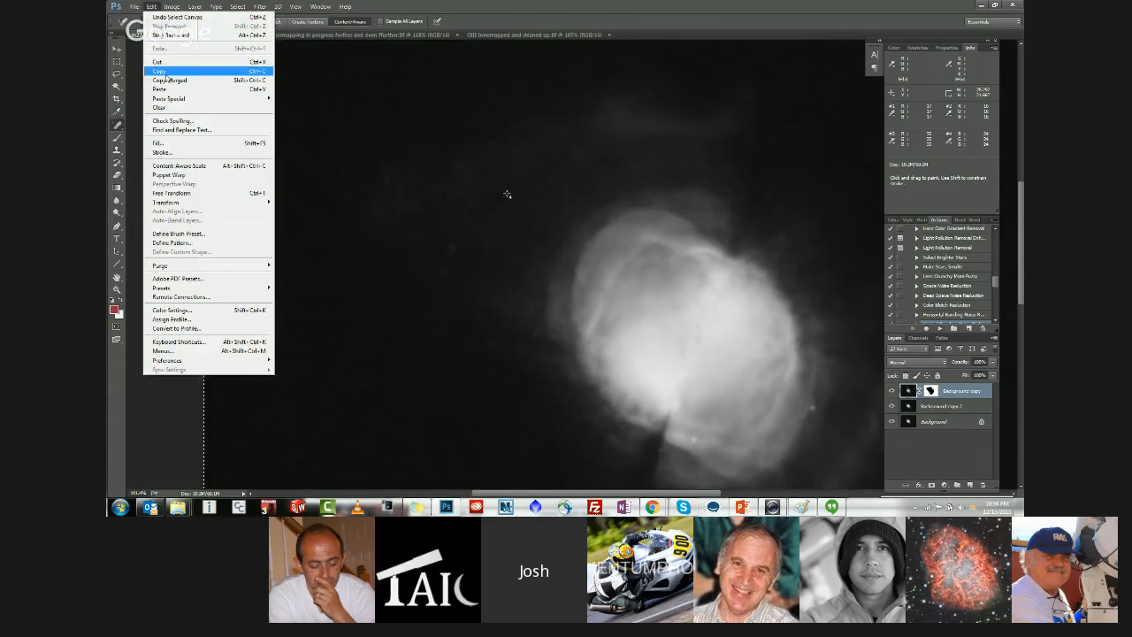
left_click(163, 80)
key("ctrl+v")
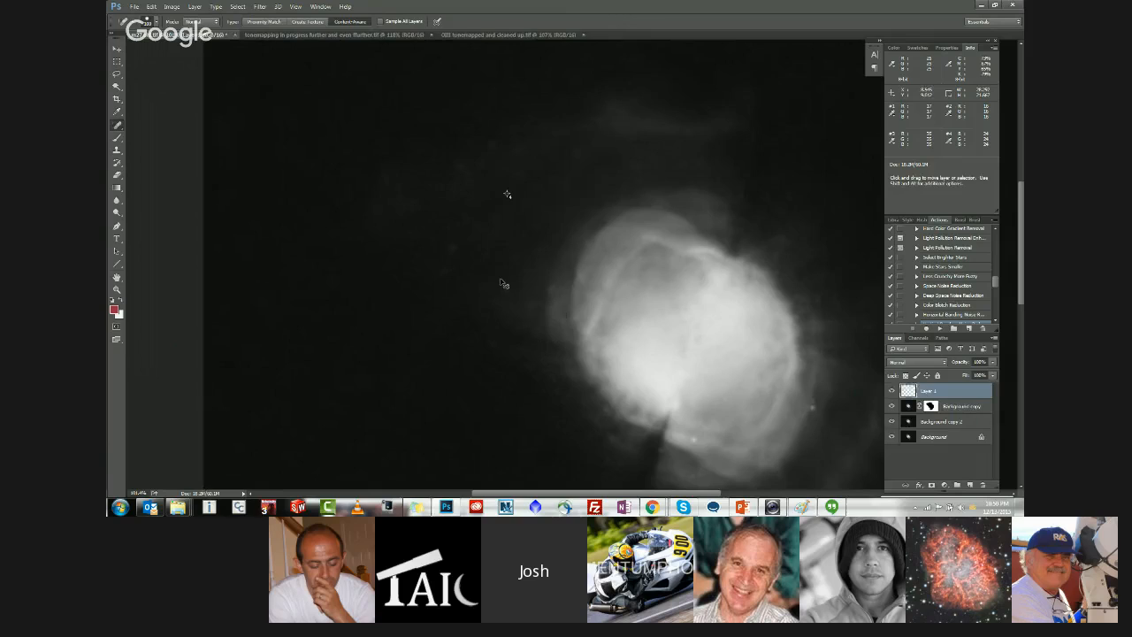
Step: Remove blotches from the faint outer shell to the upper left of the nebula with the Spot Healing Brush, adjusting the brush size to each spot
scroll(442, 246, "up", 2)
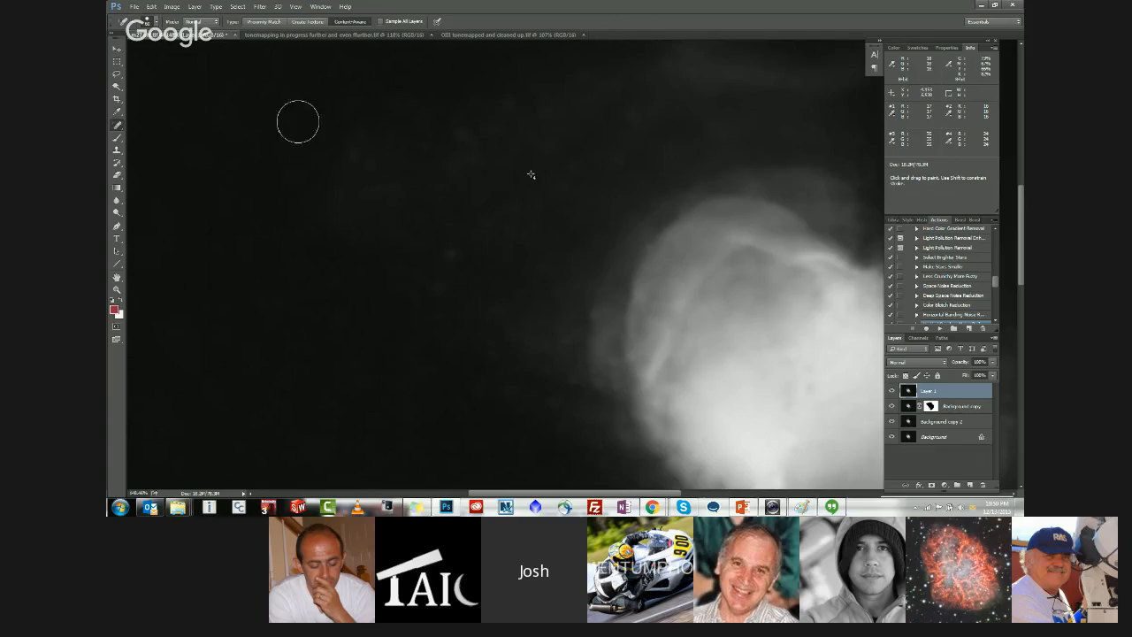
left_click(118, 125)
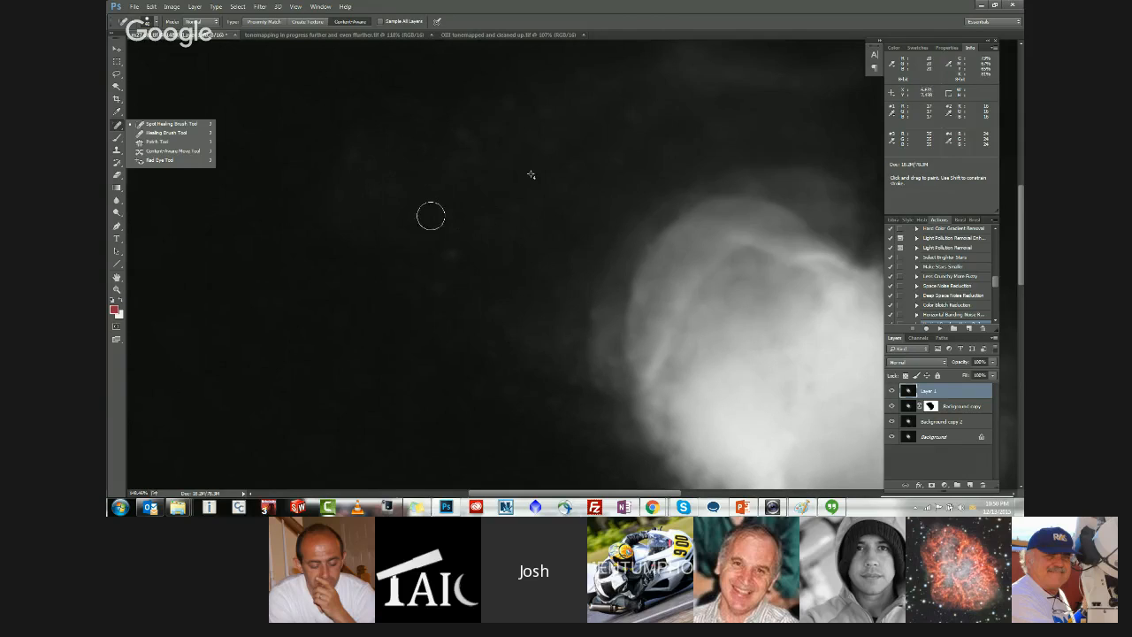
left_click(452, 253)
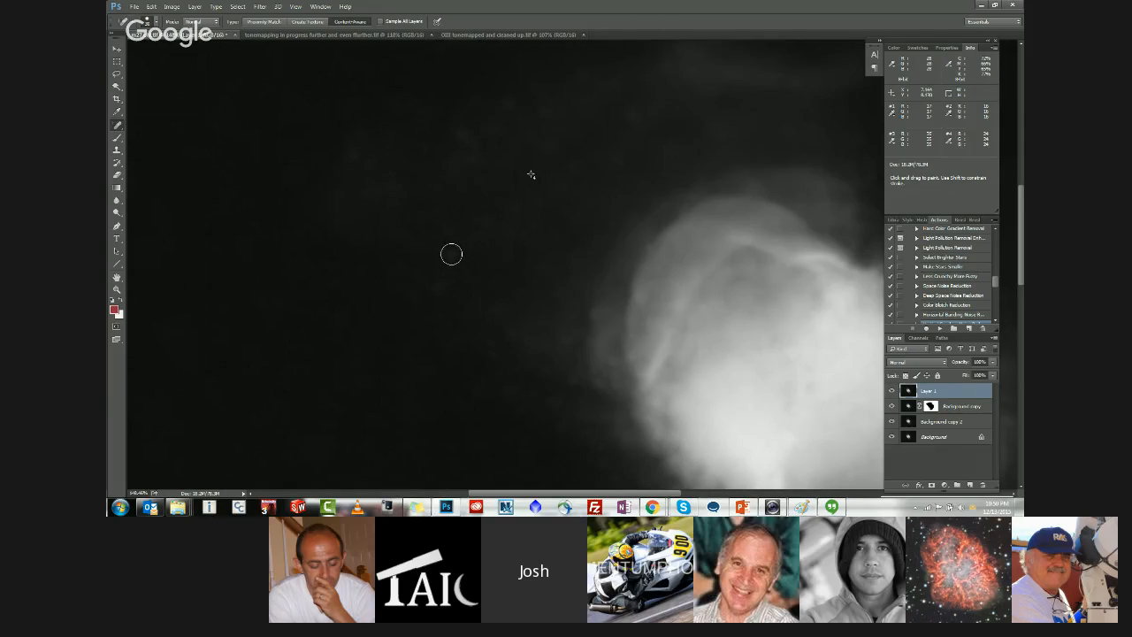
key("bracketright")
key("bracketright")
key("bracketright")
key("bracketright")
key("bracketright")
key("bracketright")
key("bracketright")
key("bracketright")
key("bracketright")
key("bracketleft")
key("bracketleft")
key("bracketleft")
key("bracketleft")
key("bracketleft")
key("bracketleft")
left_click(541, 159)
Step: Preview a brightening Curves adjustment on Layer 1 to check the healed outer shell, and discard the curve
key("i")
key("ctrl+m")
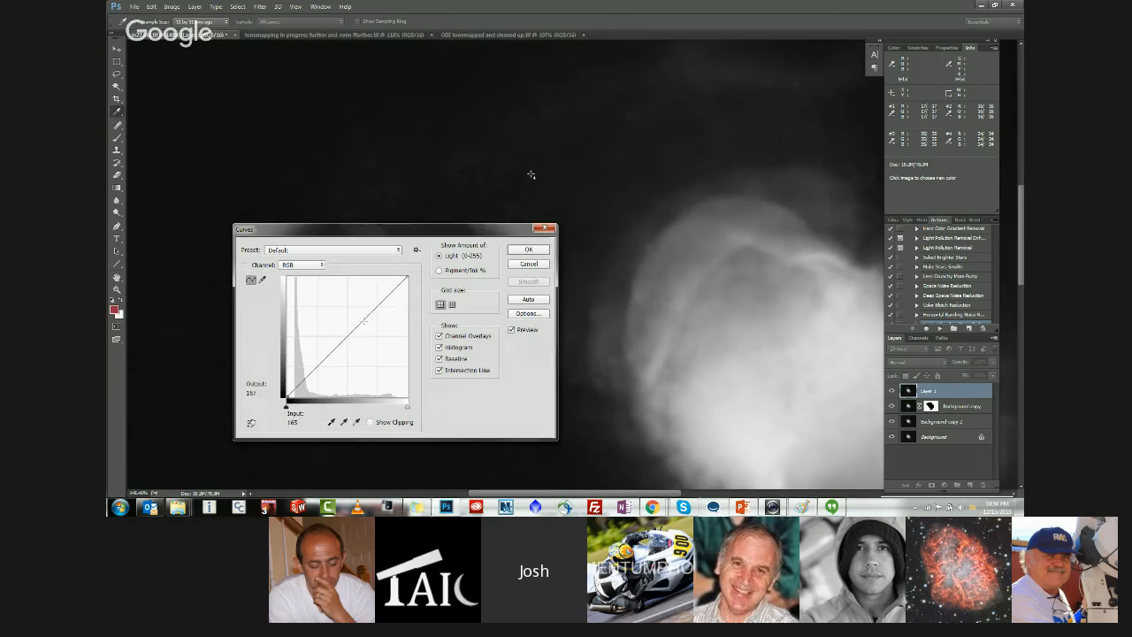
left_click_drag(364, 320, 346, 319)
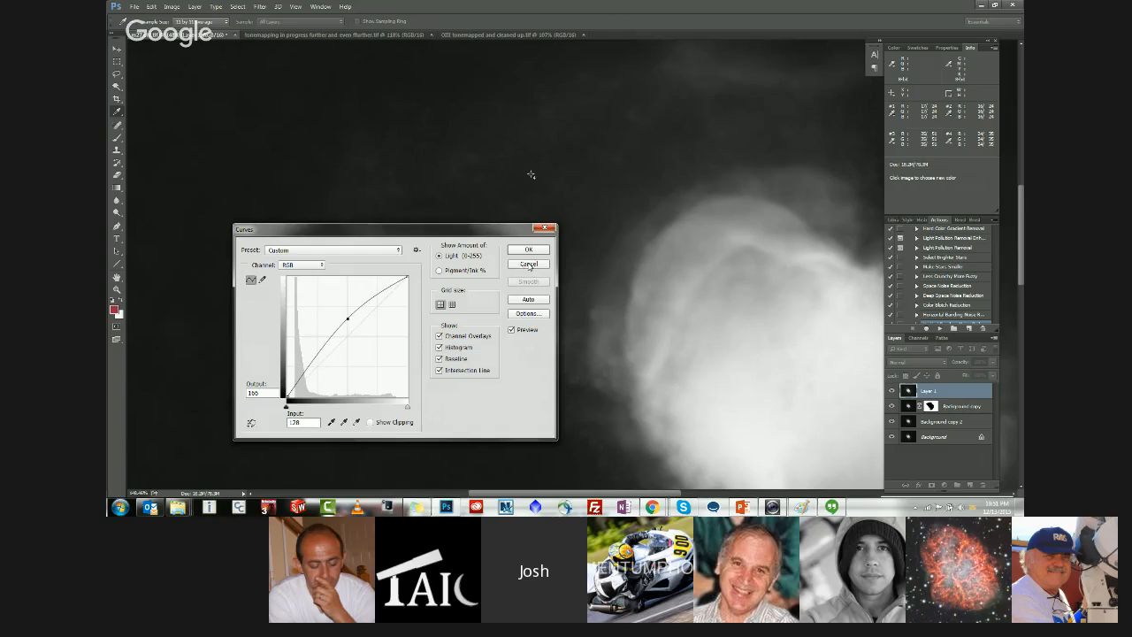
left_click(529, 265)
Step: Heal another blotch in the outer shell to the upper left of the core and check the whole nebula
key("j")
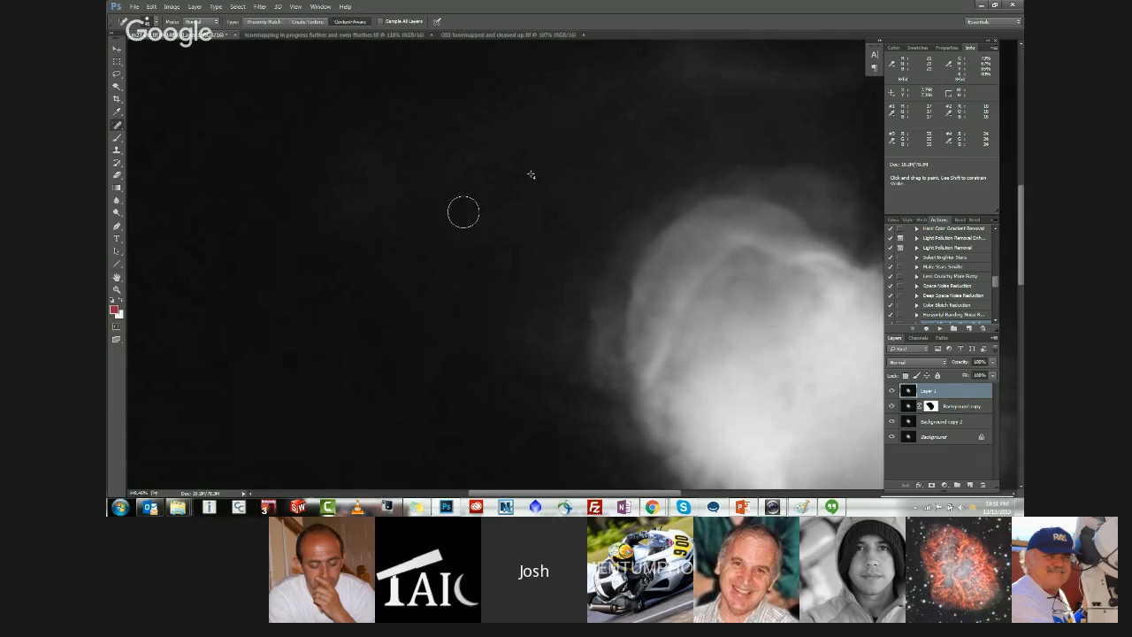
left_click(461, 173)
scroll(660, 269, "down", 1)
scroll(660, 269, "down", 3)
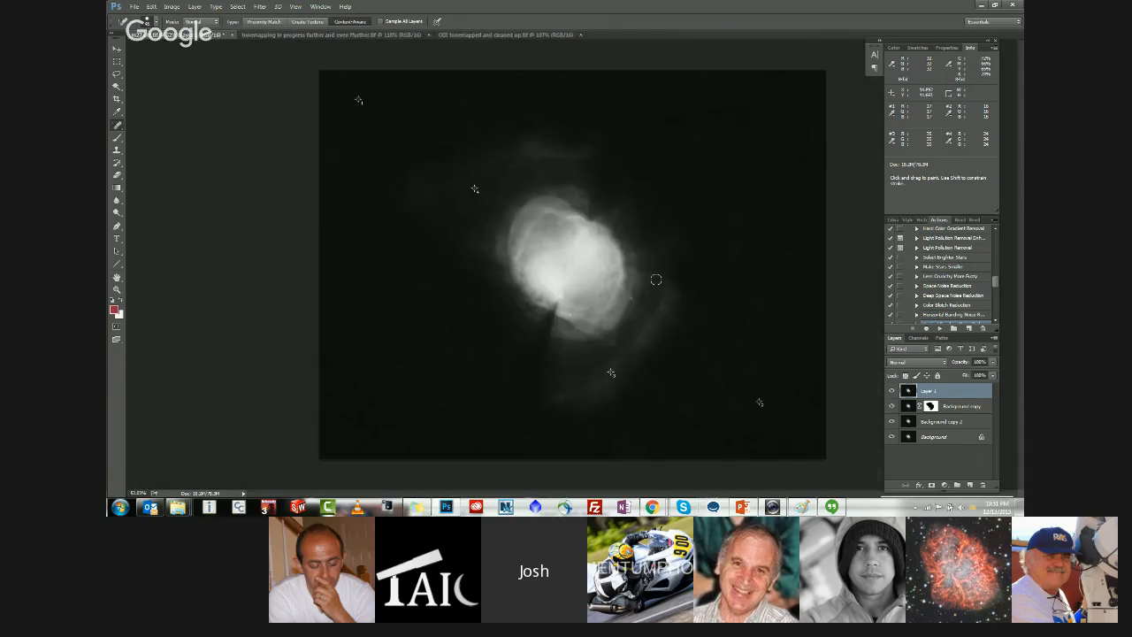
scroll(573, 236, "up", 2)
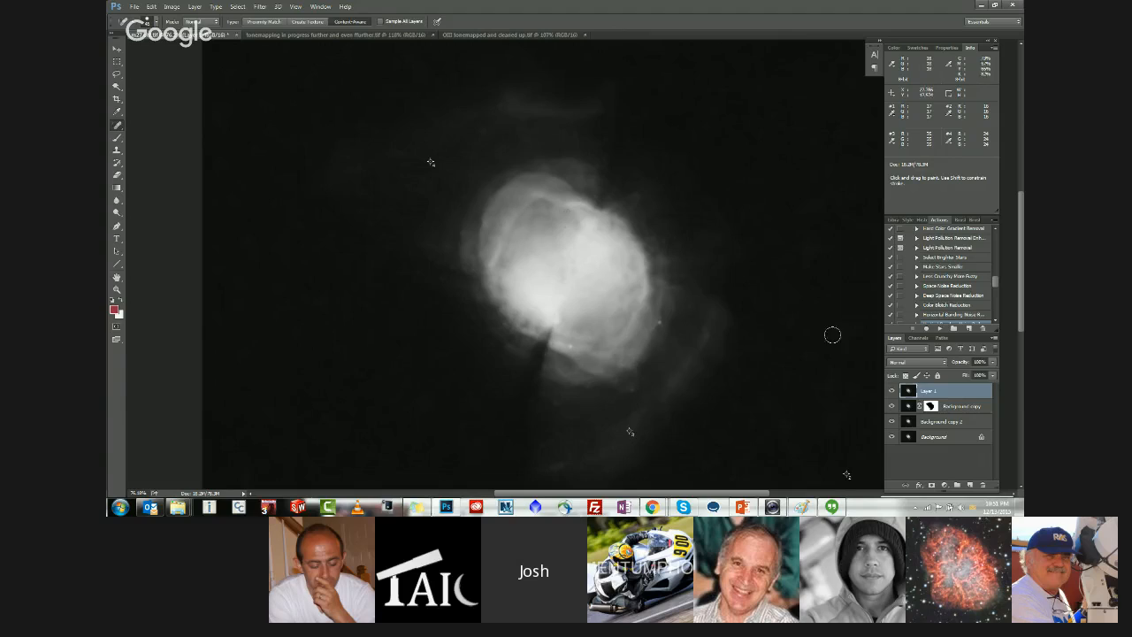
Step: Group Layer 1, Background copy and Background copy 2, and compare the image with the group hidden and shown
left_click(952, 422, "shift")
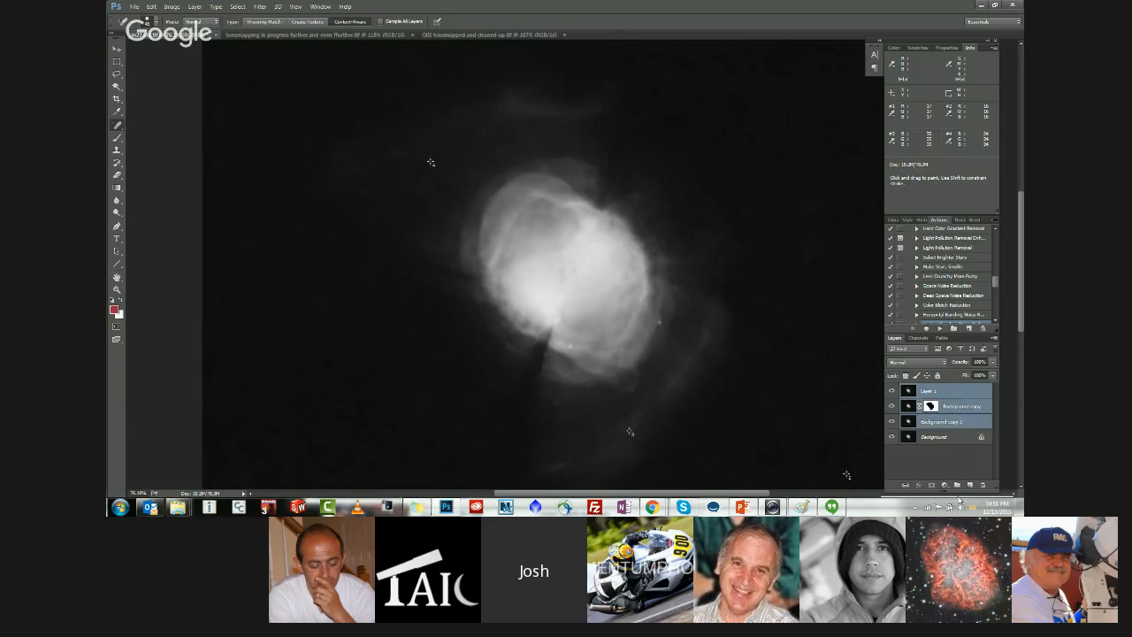
left_click(957, 485)
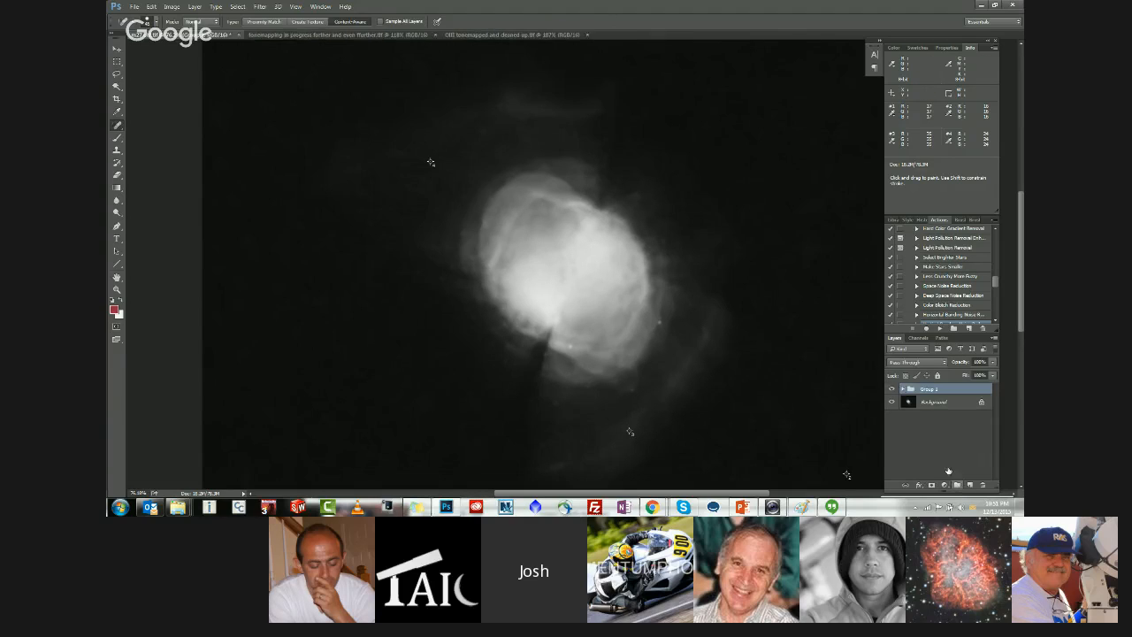
left_click(892, 390)
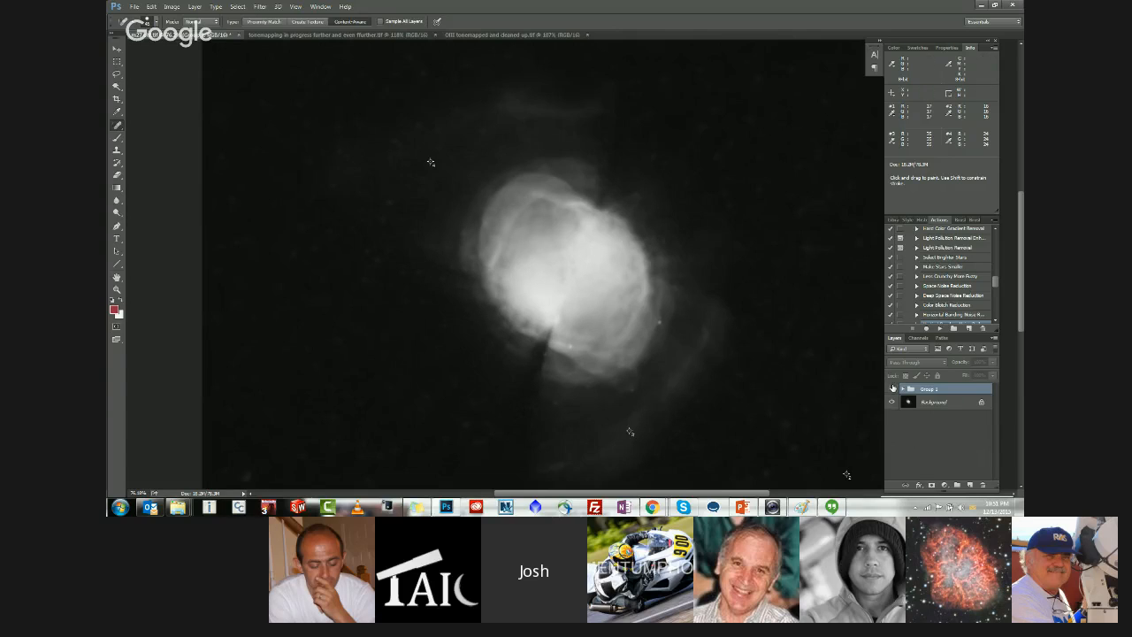
left_click(892, 389)
scroll(630, 387, "down", 2)
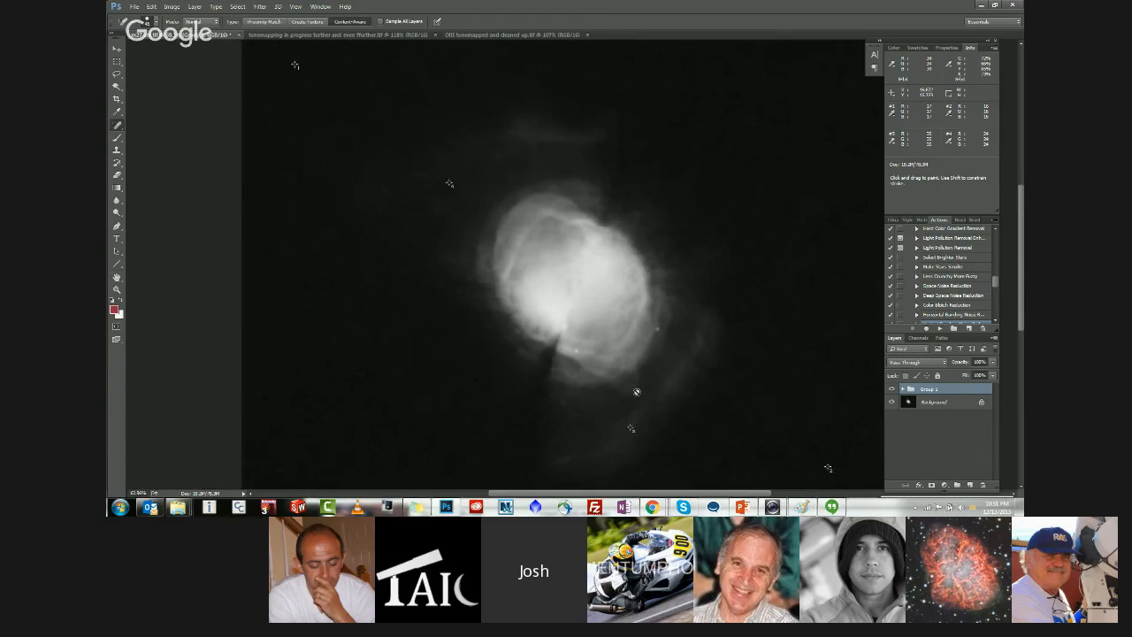
scroll(707, 401, "up", 2)
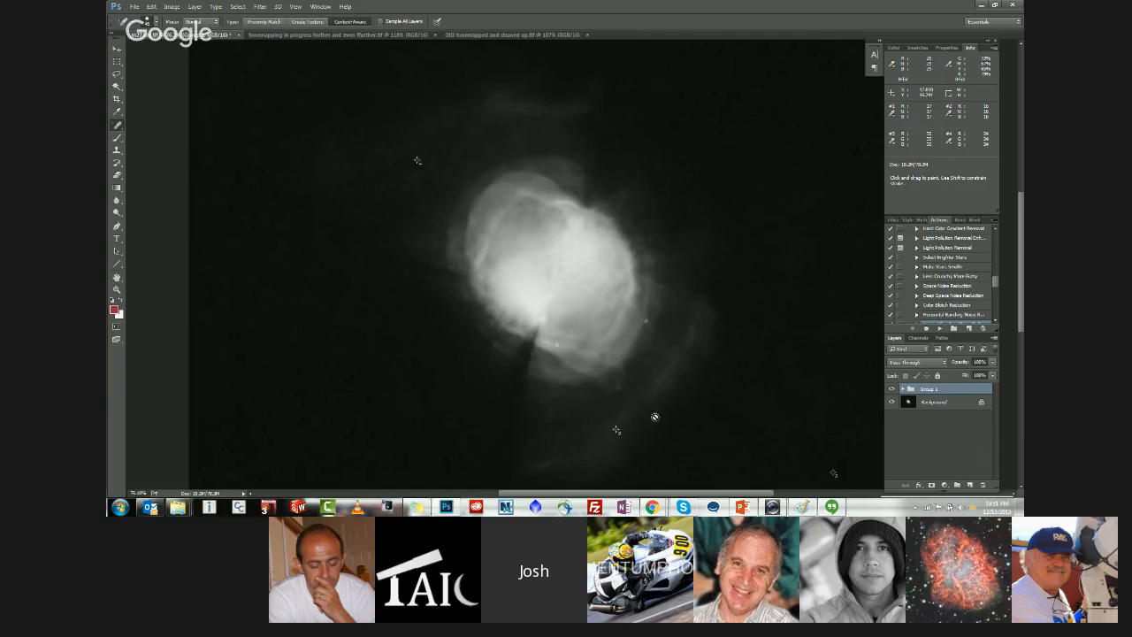
Step: Switch to the "OIII tonemapped and cleaned up.tif" document and examine its outer shell and sky at several magnifications
left_click(521, 36)
scroll(649, 187, "down", 2)
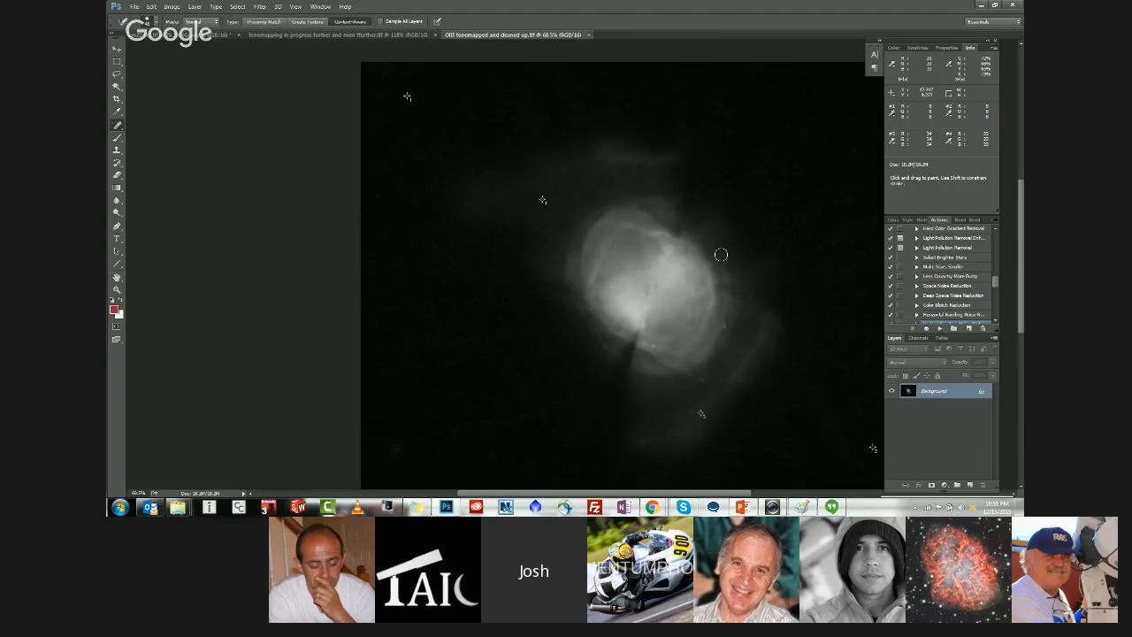
scroll(721, 255, "down", 1)
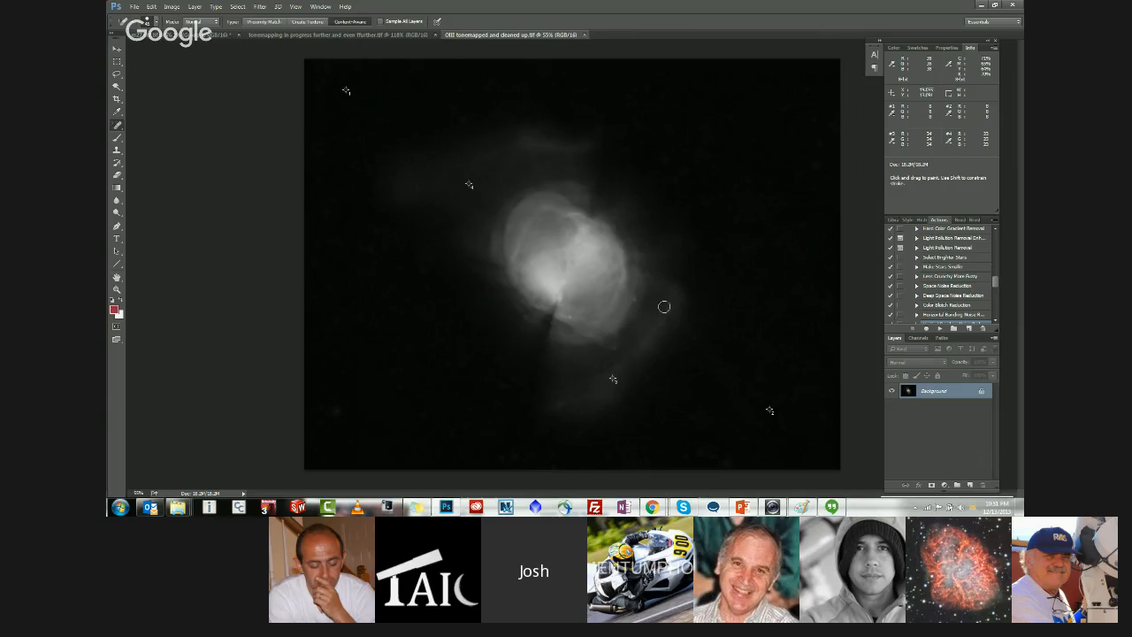
scroll(464, 140, "up", 1)
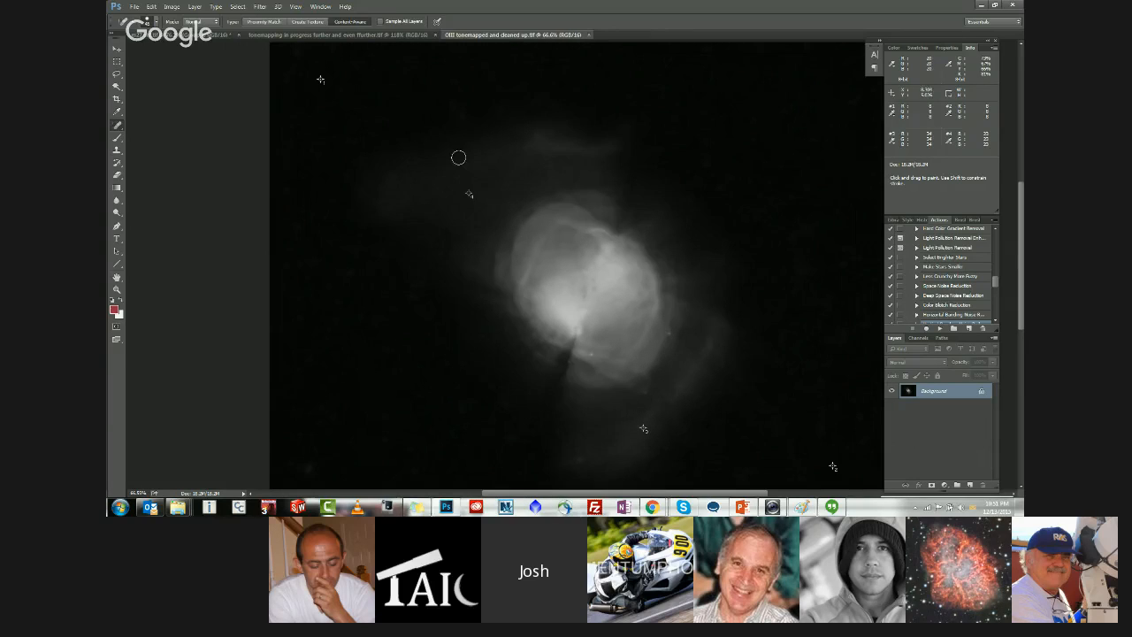
scroll(458, 157, "up", 2)
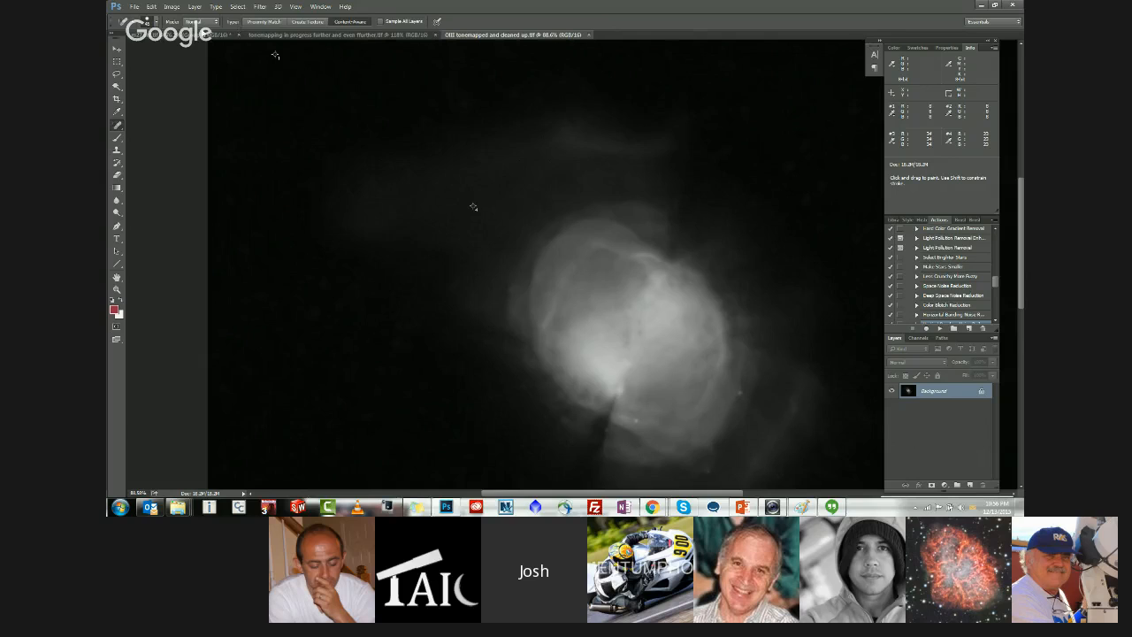
Step: Switch to the "tonemapping in progress" document and view the whole image
left_click(221, 35)
left_click(332, 37)
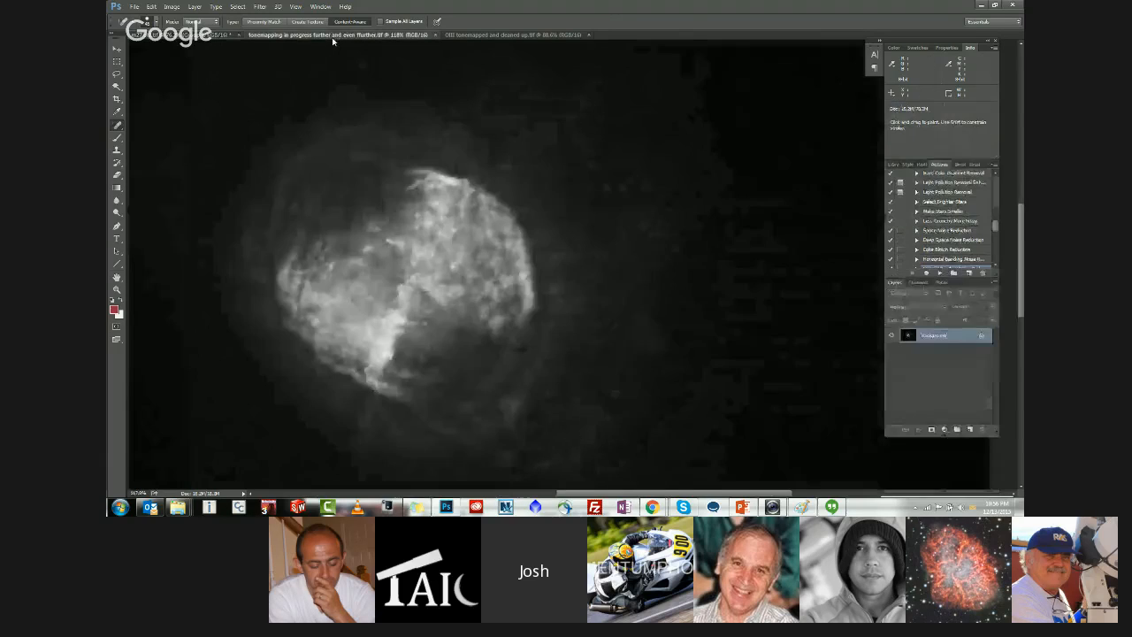
key("ctrl+0")
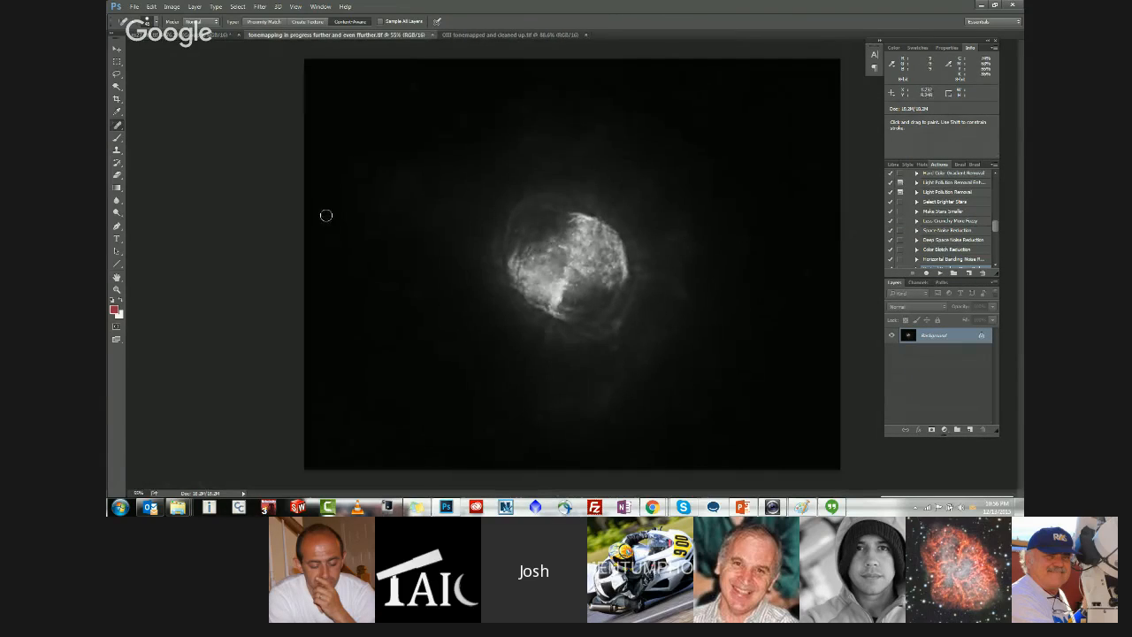
Step: Open ha_drizzle_crop_decon_stretched.tif and view the whole Horsehead nebula image
left_click(135, 6)
left_click(152, 26)
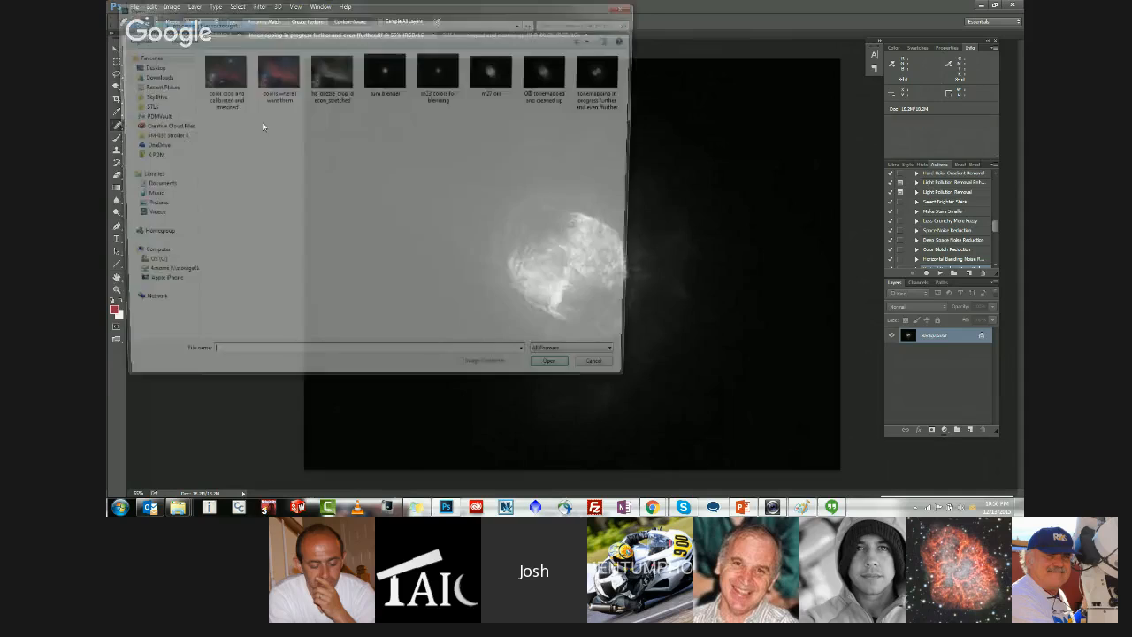
double_click(340, 89)
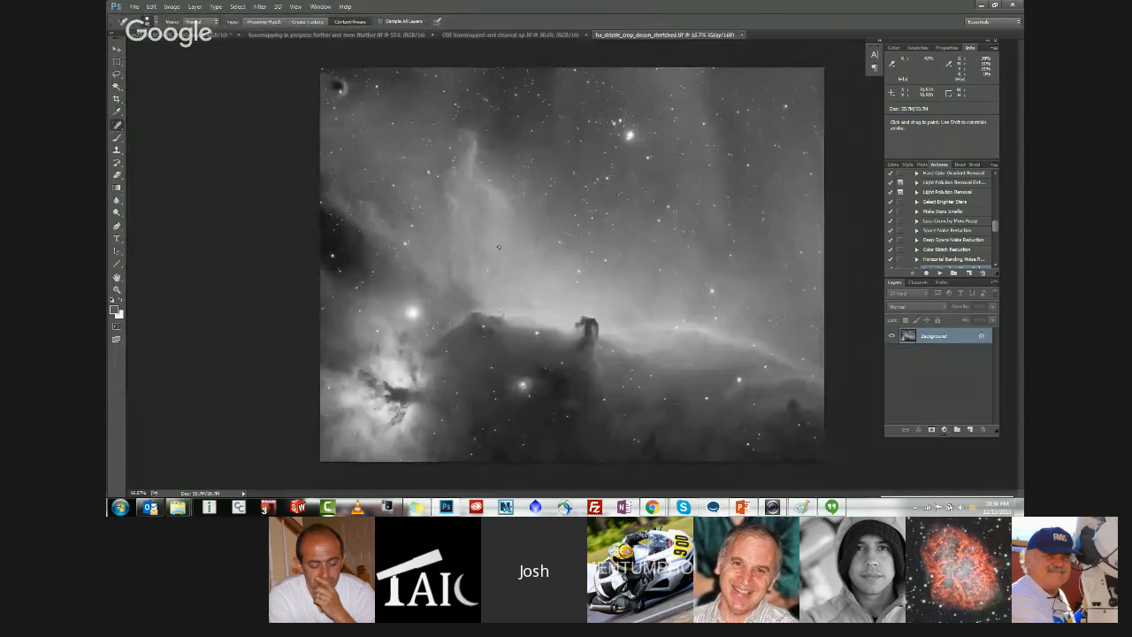
scroll(610, 313, "down", 2)
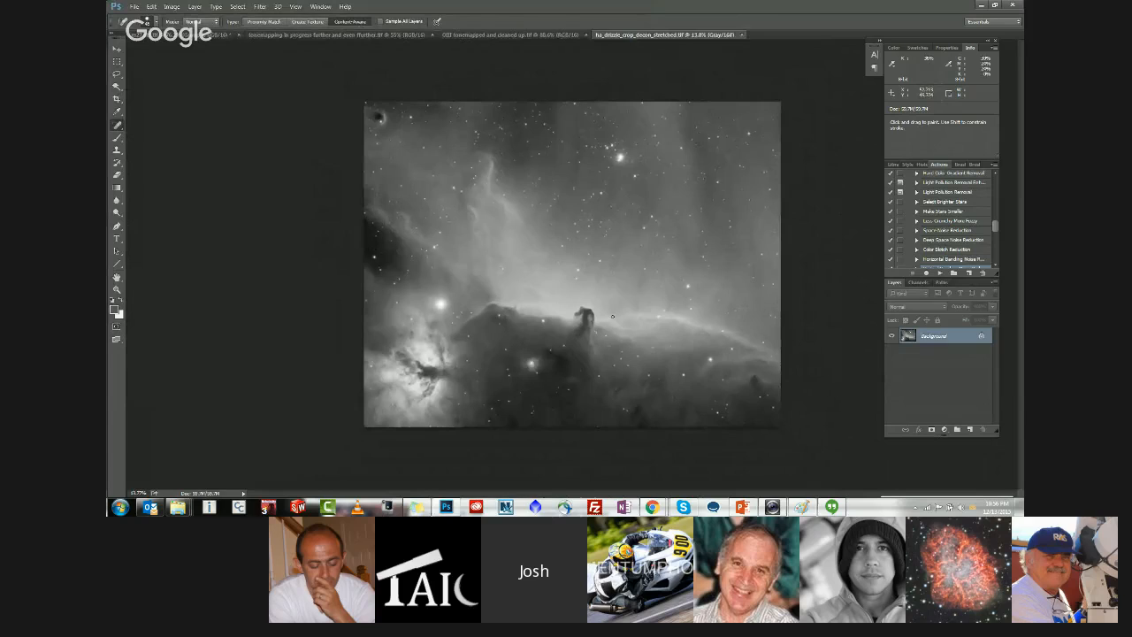
scroll(612, 315, "up", 1)
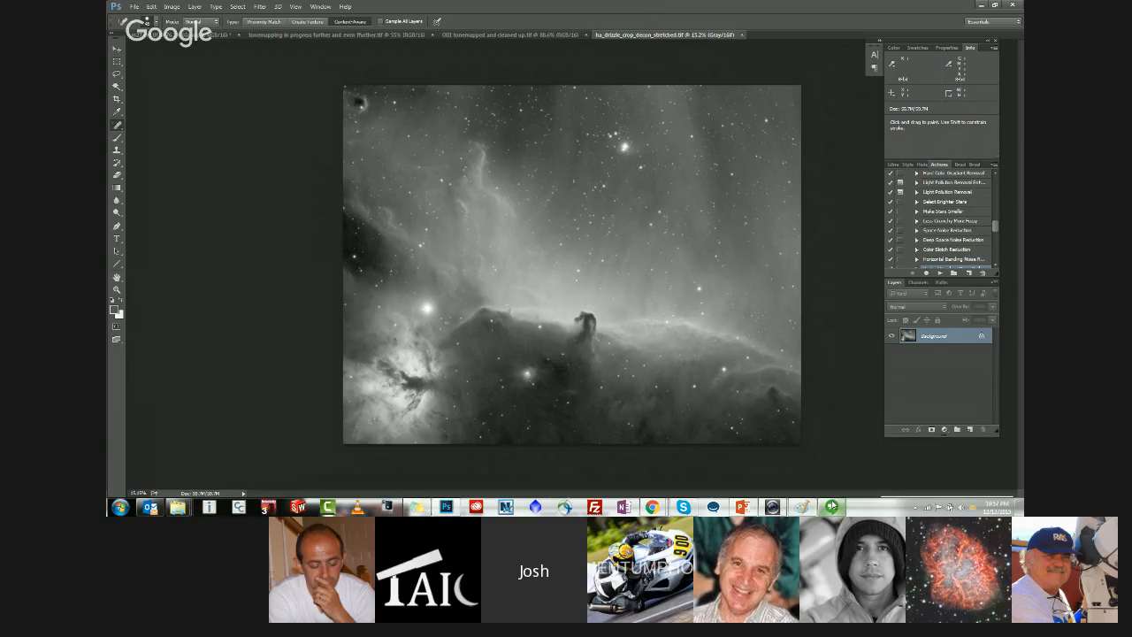
mouse_move(831, 506)
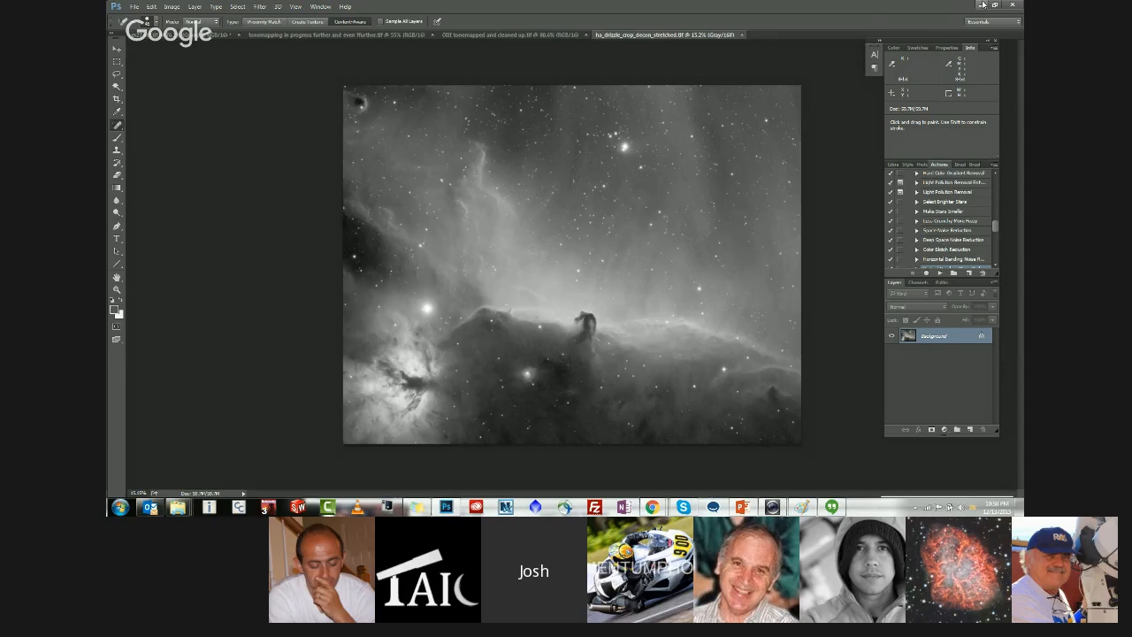
Step: Minimize the image editor and the open file folder windows to clear the desktop
left_click(982, 4)
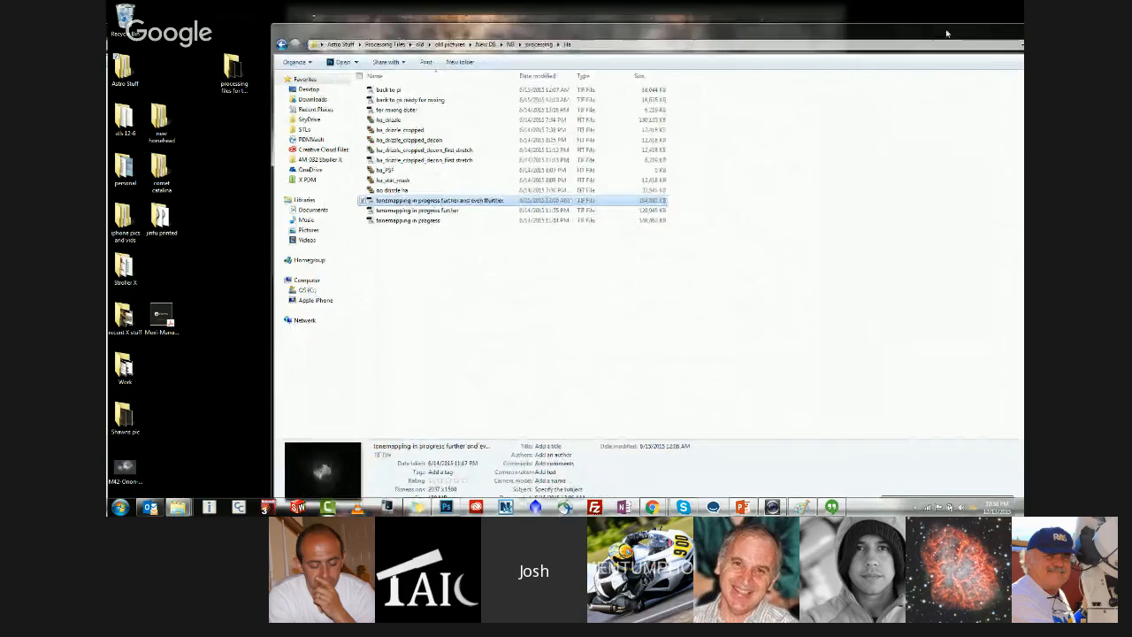
left_click_drag(948, 33, 796, 46)
left_click(963, 42)
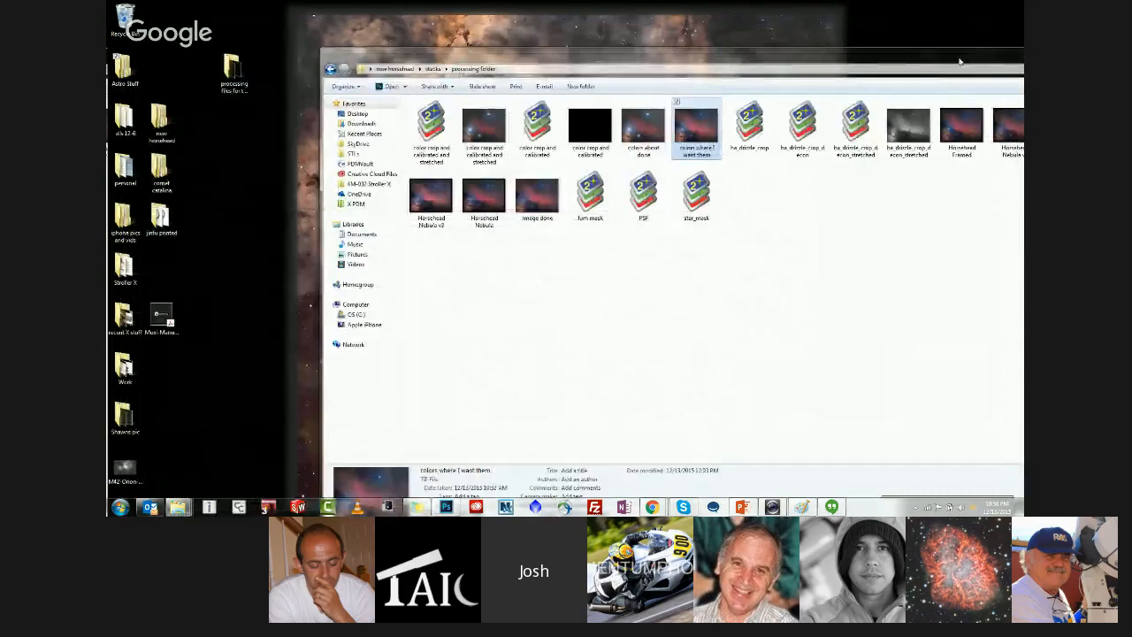
left_click(973, 64)
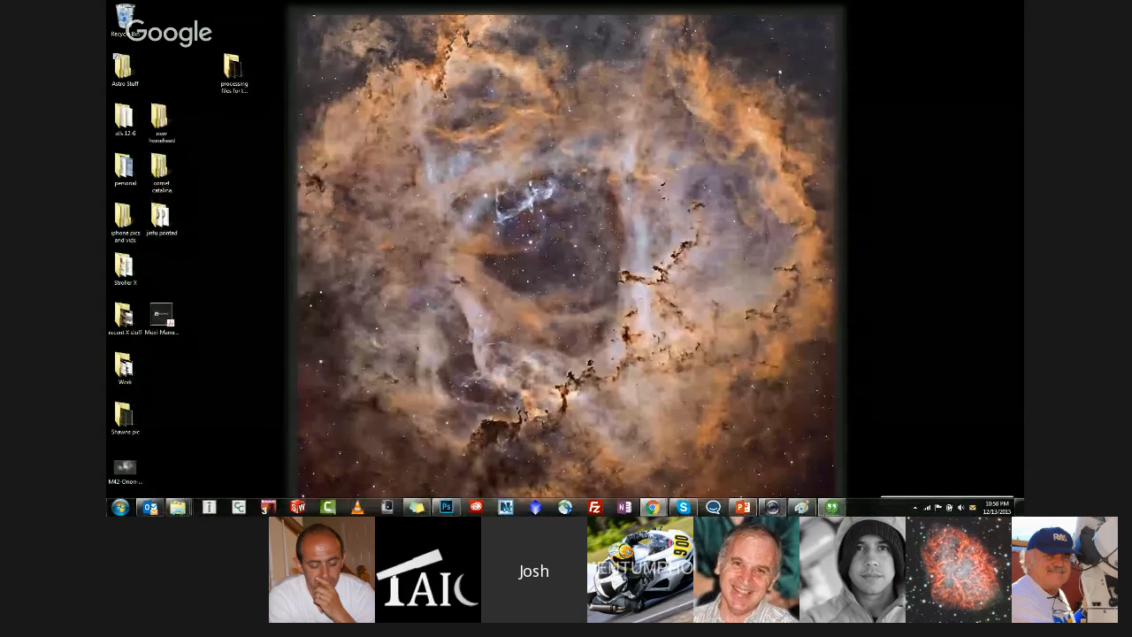
Step: Switch to the Google Hangouts browser window with the live screenshare and group chat
mouse_move(658, 512)
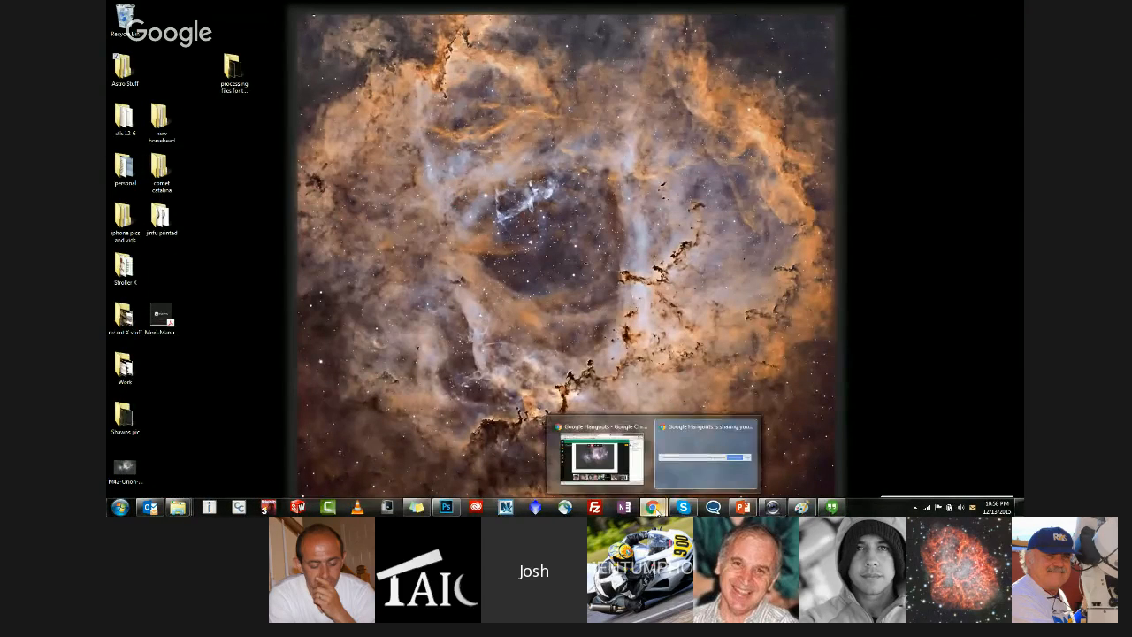
left_click(693, 474)
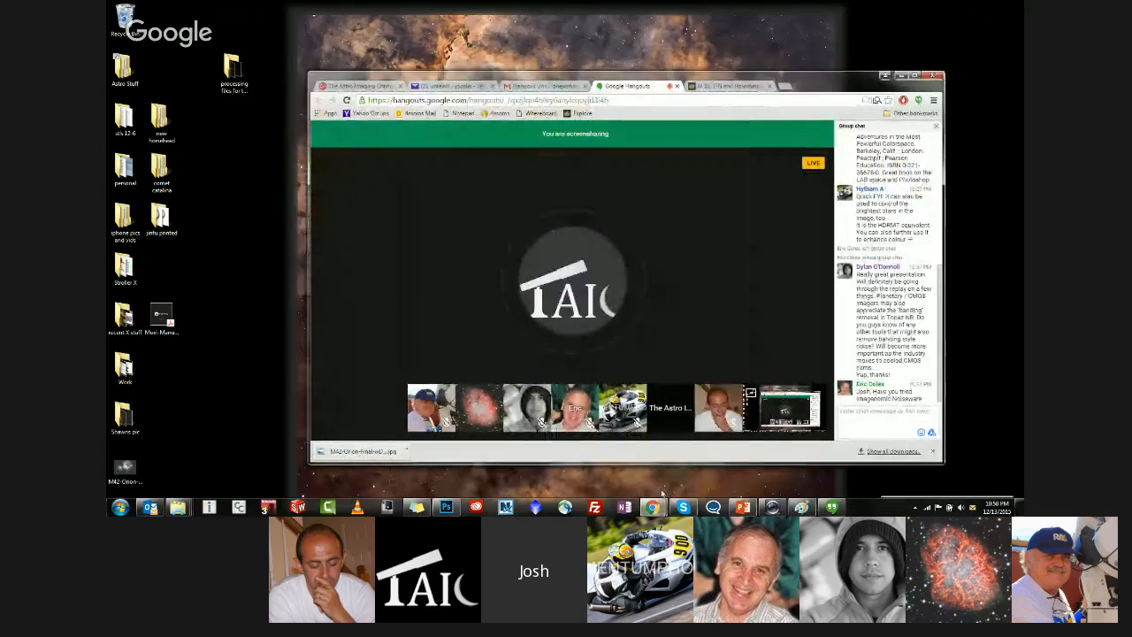
mouse_move(654, 509)
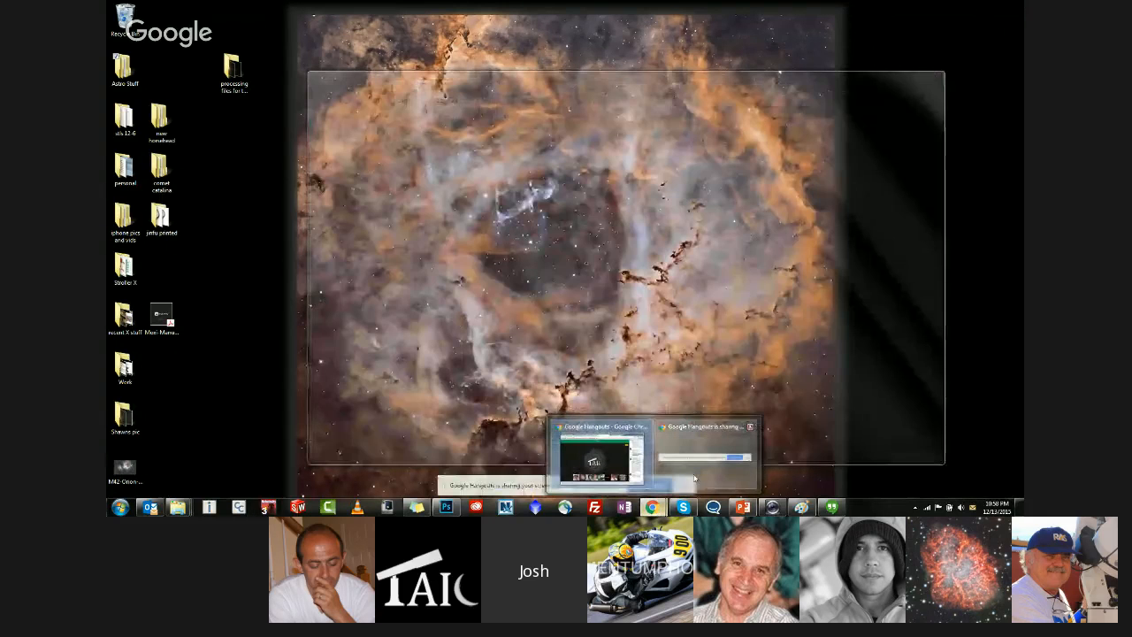
left_click(697, 477)
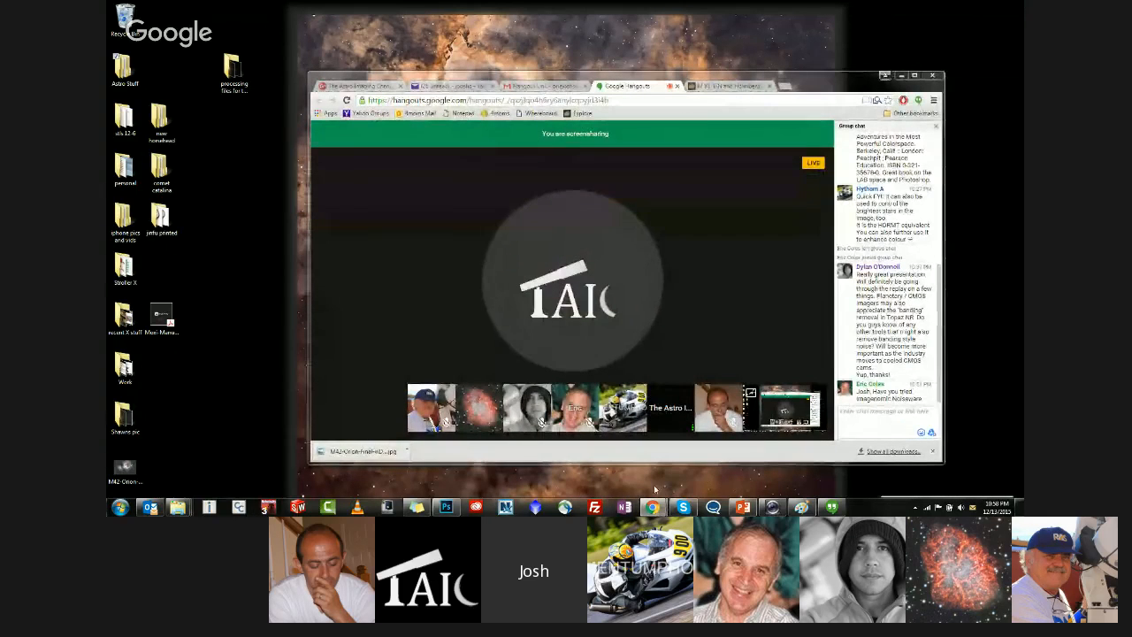